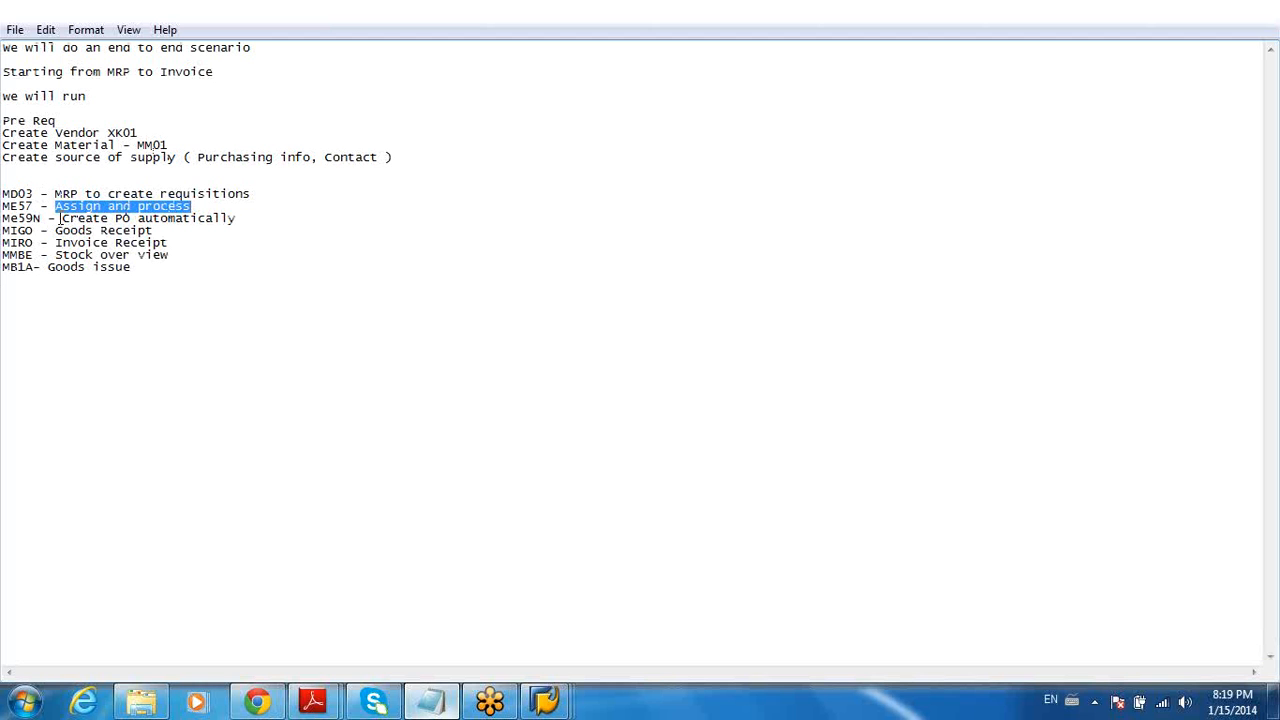
# Review the transaction list in the notes, from creating the PO through to the MB1A goods issue
pyautogui.moveTo(63, 217); pyautogui.dragTo(133, 217)
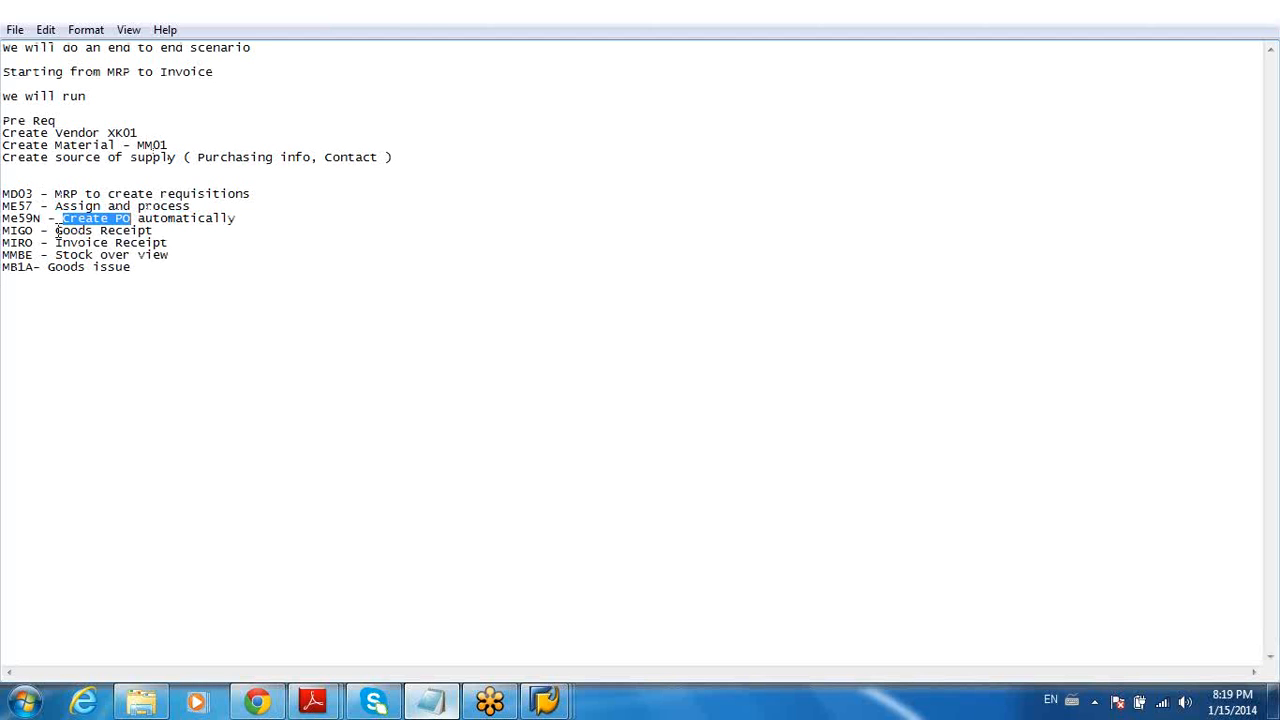
pyautogui.moveTo(55, 231); pyautogui.dragTo(150, 231)
pyautogui.moveTo(62, 242); pyautogui.dragTo(163, 256)
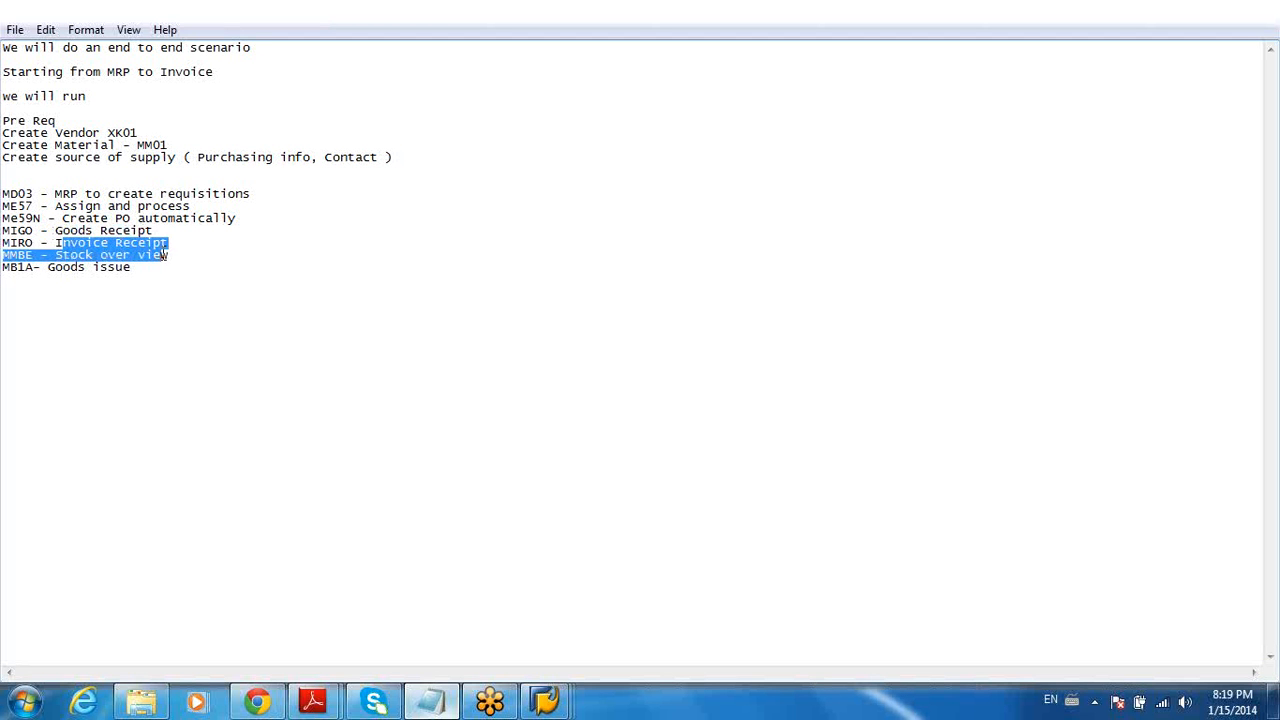
pyautogui.click(165, 256)
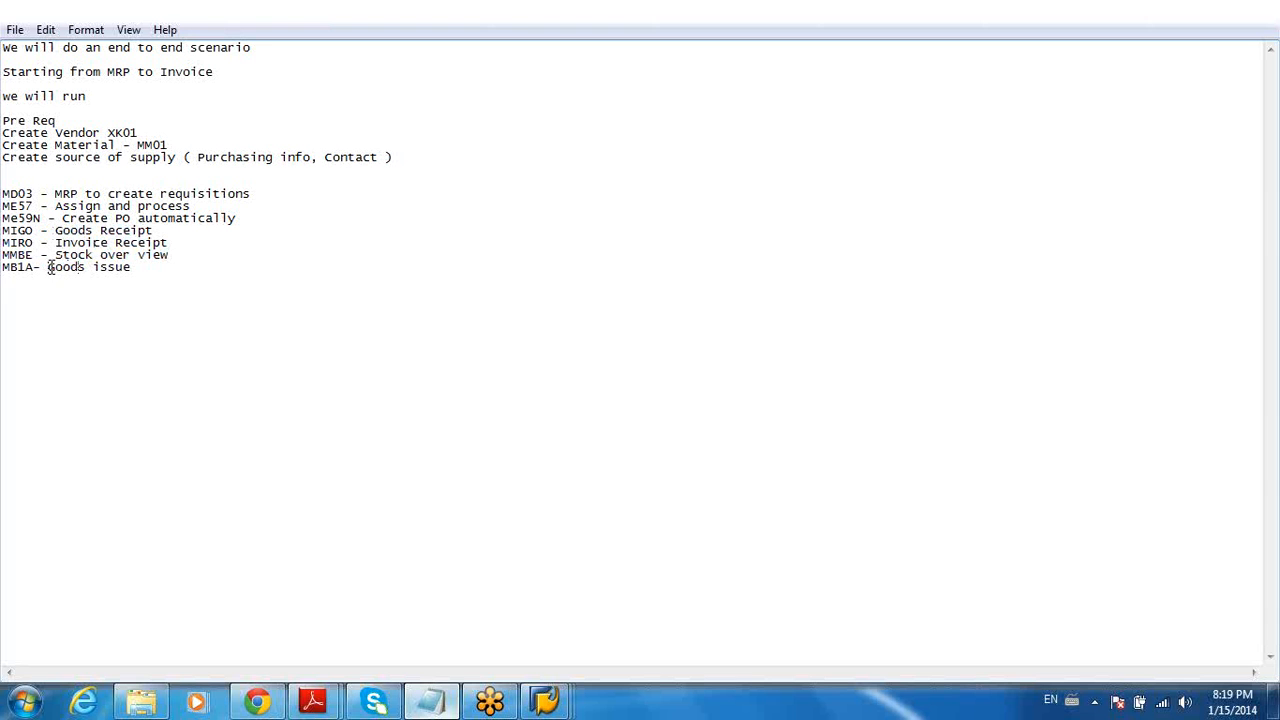
pyautogui.moveTo(49, 267); pyautogui.dragTo(137, 267)
pyautogui.click(134, 267)
pyautogui.keyDown('shift'); pyautogui.click(6, 272); pyautogui.keyUp('shift')
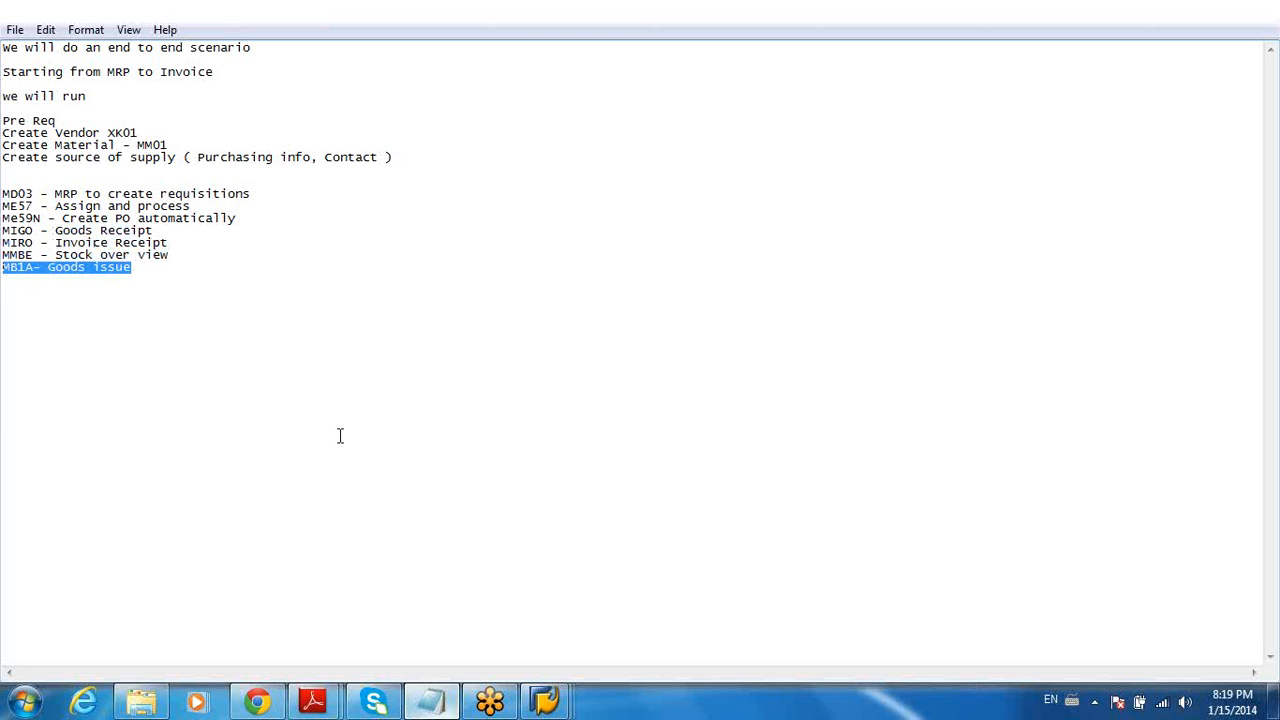
# Switch to SAP and leave the material display, returning to the SAP Easy Access screen
pyautogui.click(556, 700)
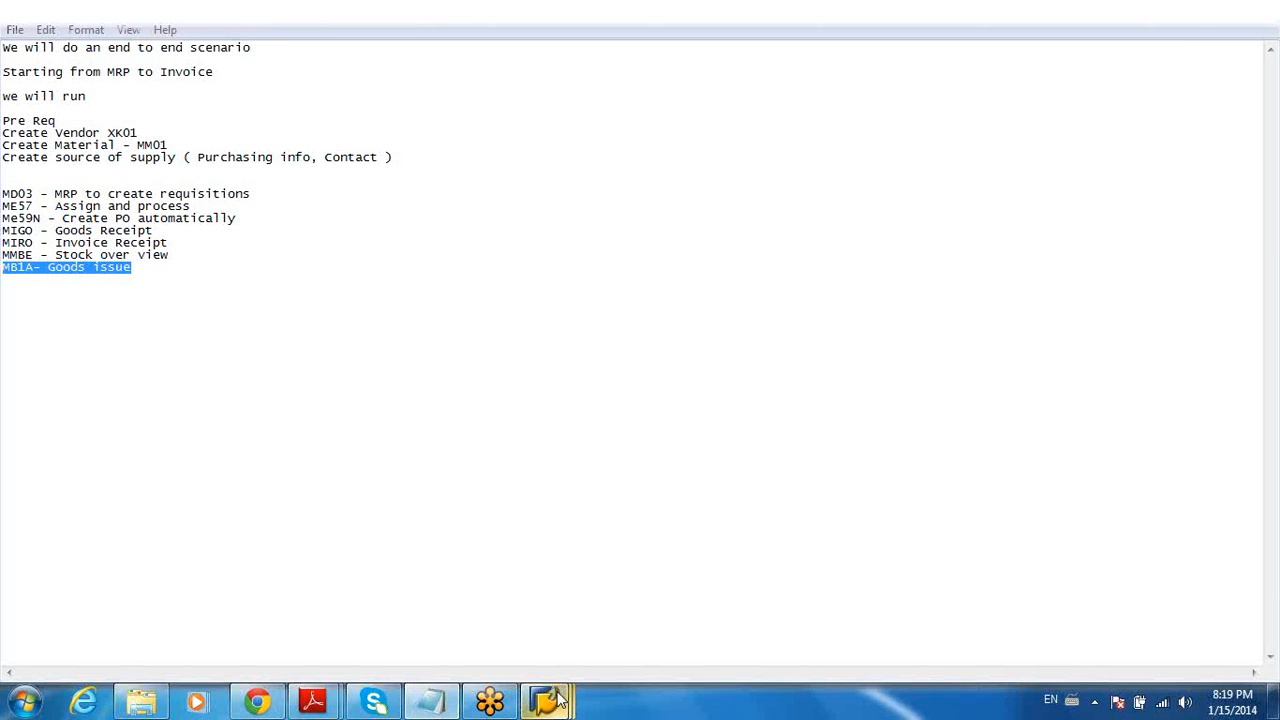
pyautogui.click(605, 615)
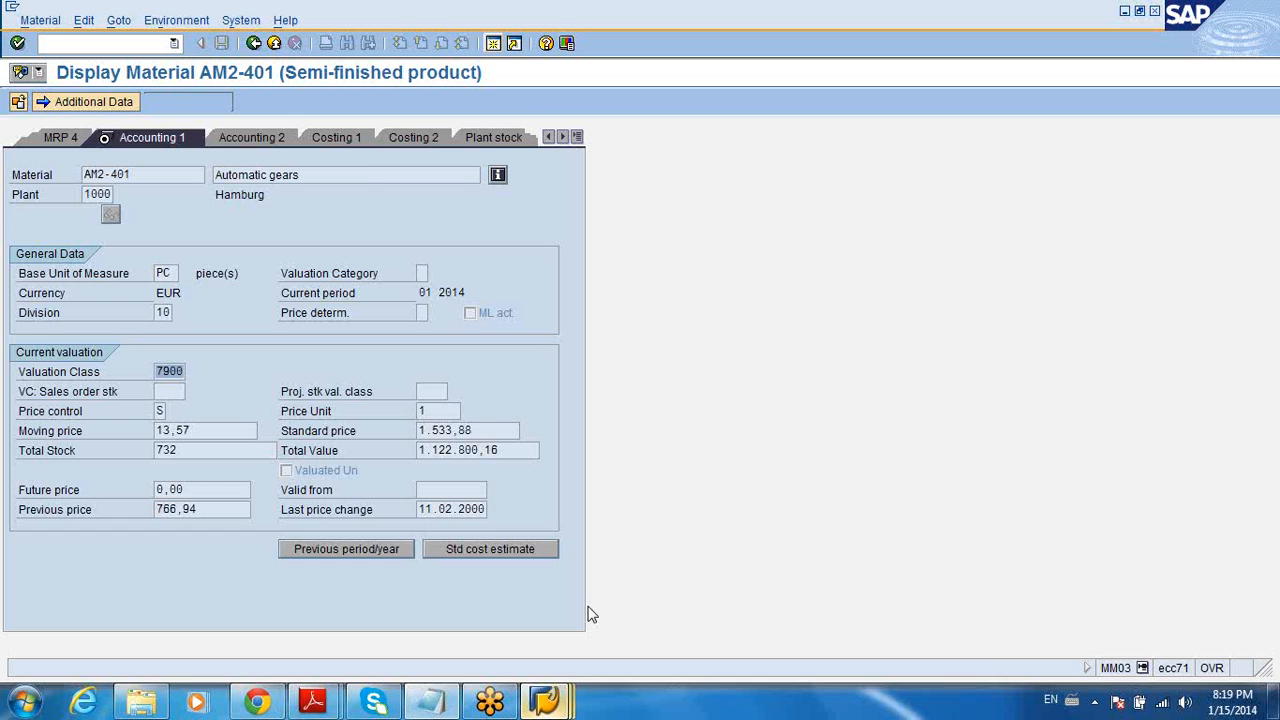
pyautogui.click(253, 43)
pyautogui.click(253, 43)
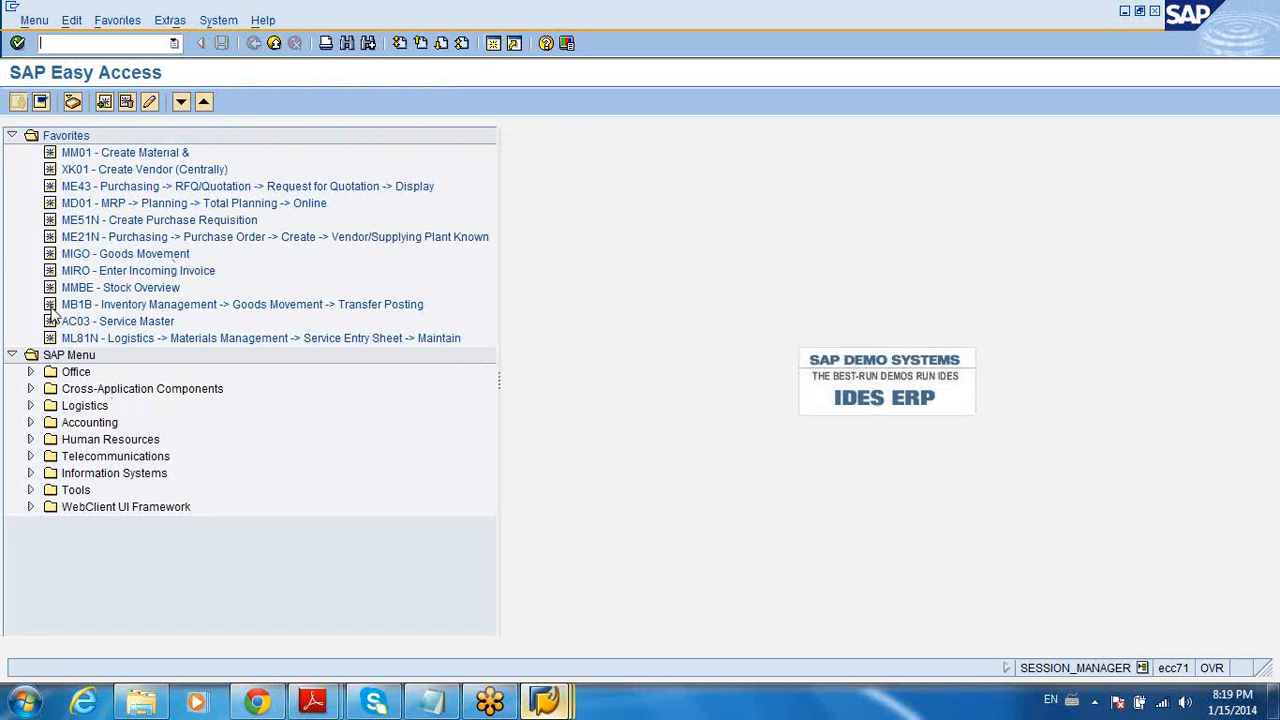
# Open the MB1A Goods Issue transaction from the goods movements of Inventory Management in Materials Management
pyautogui.click(30, 405)
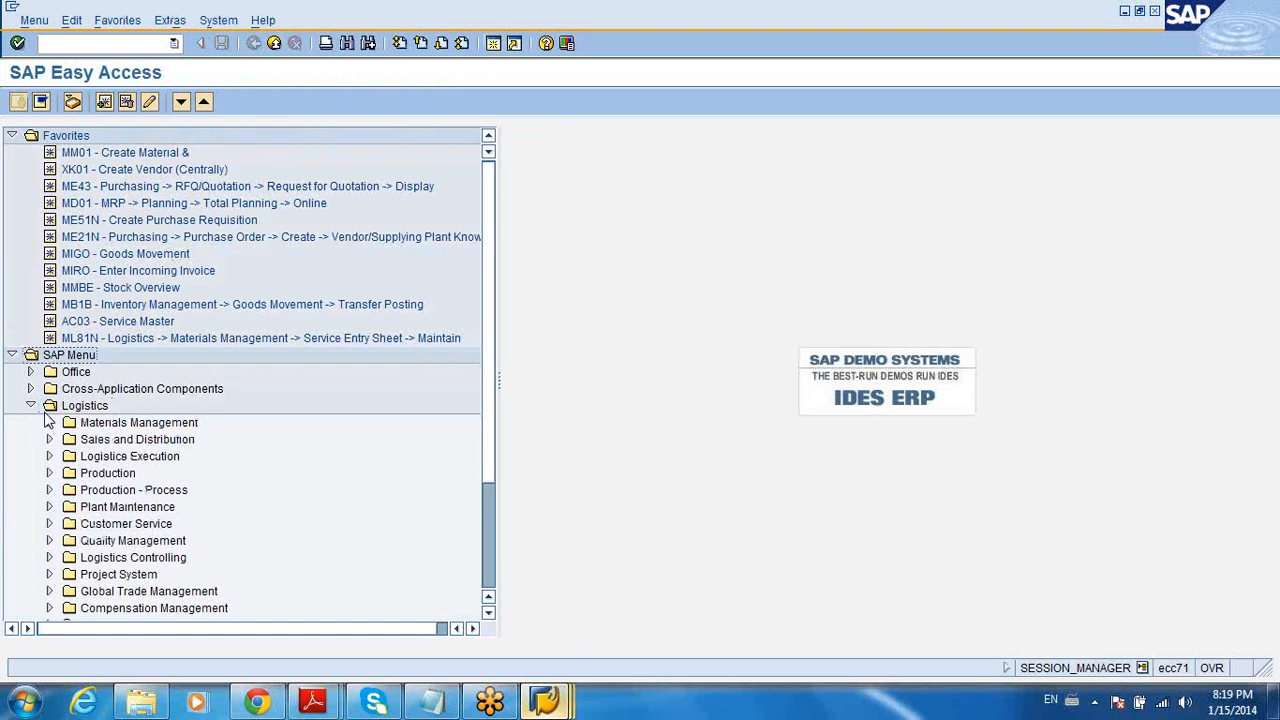
pyautogui.click(49, 422)
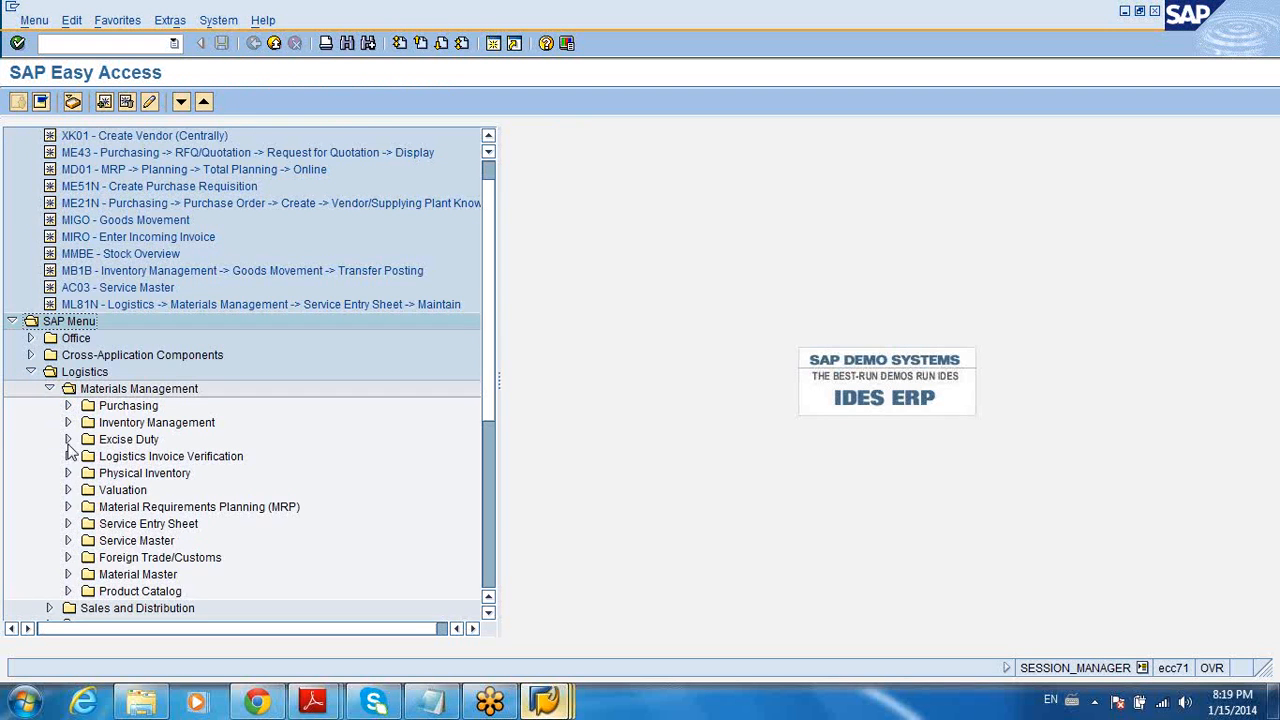
pyautogui.click(67, 422)
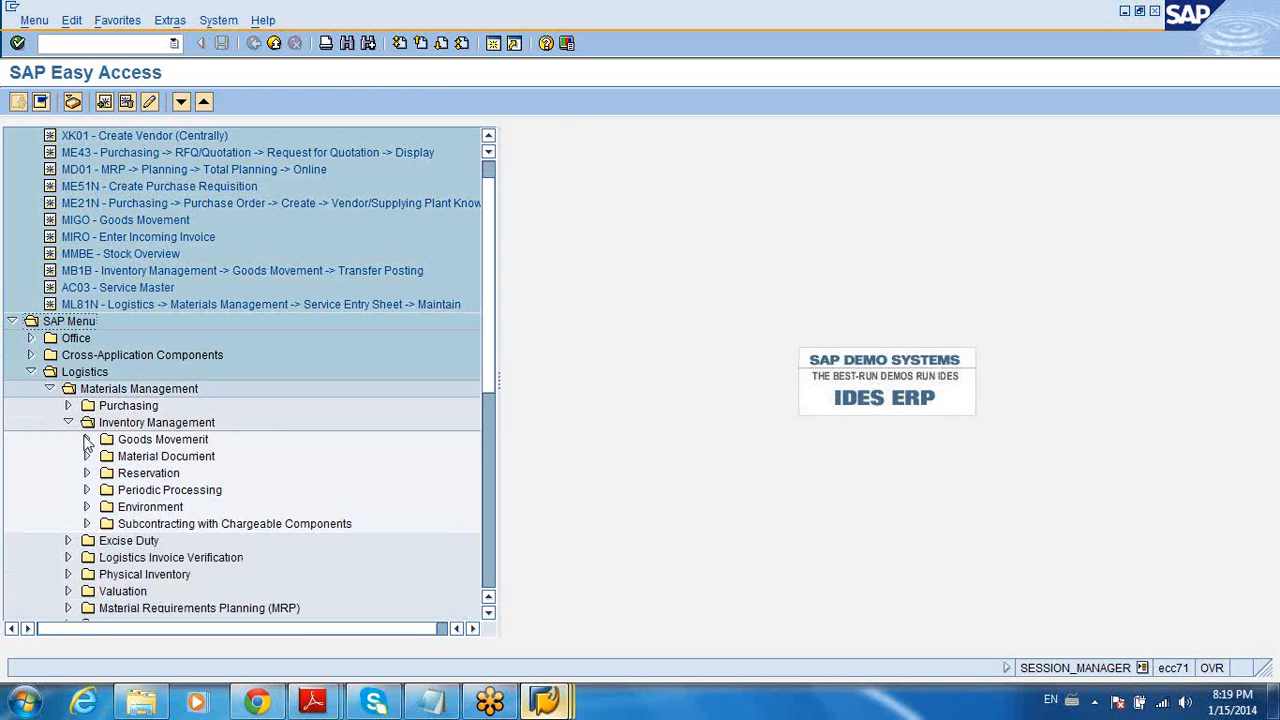
pyautogui.click(87, 440)
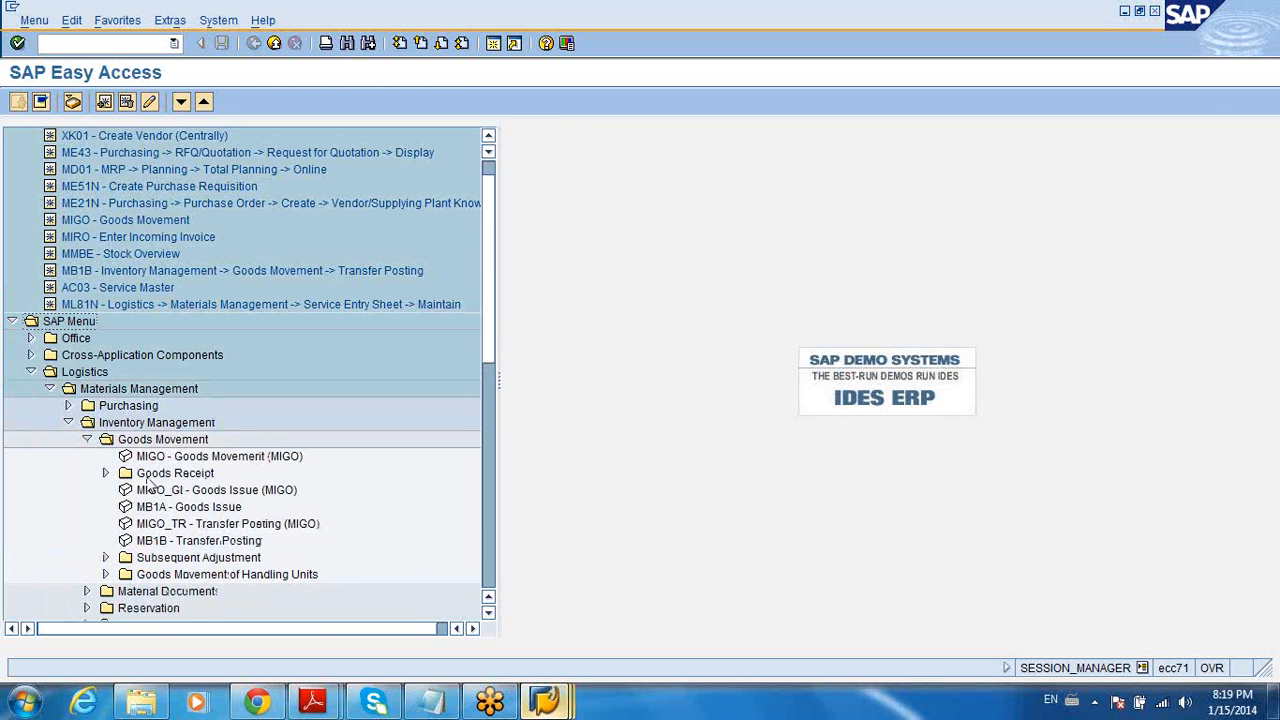
pyautogui.scroll(-2, 463, 368)
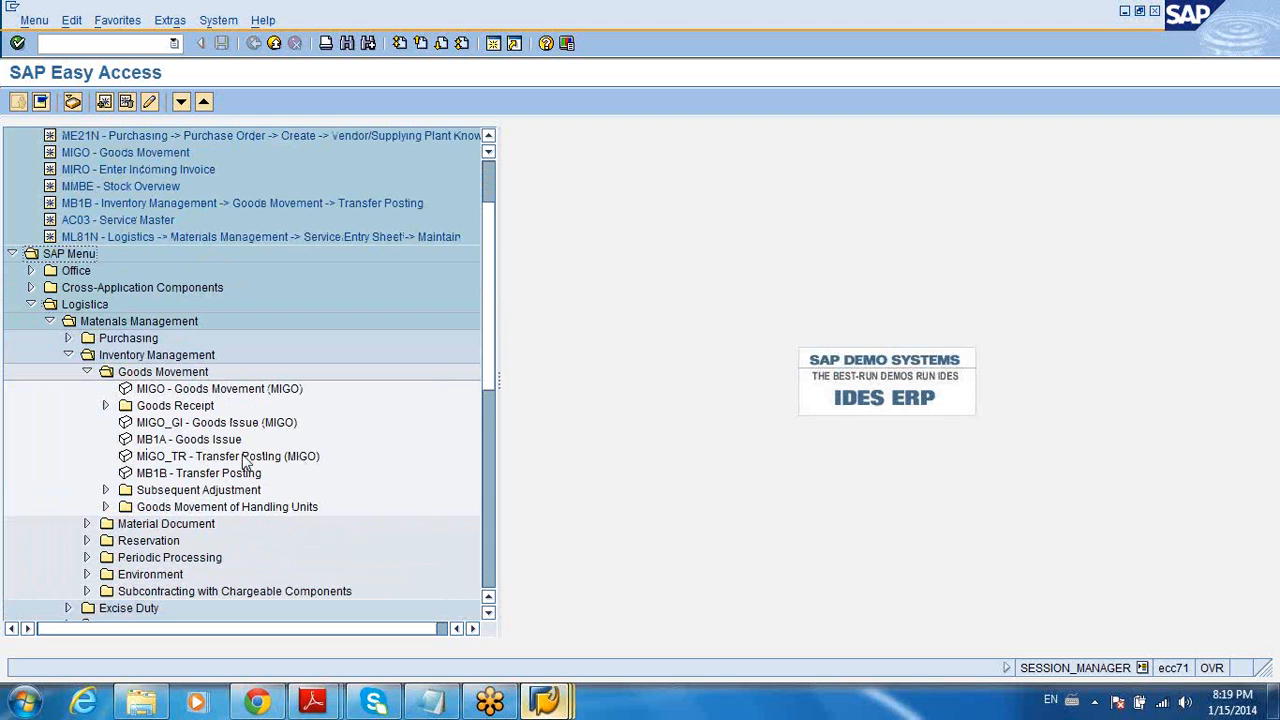
pyautogui.click(206, 446)
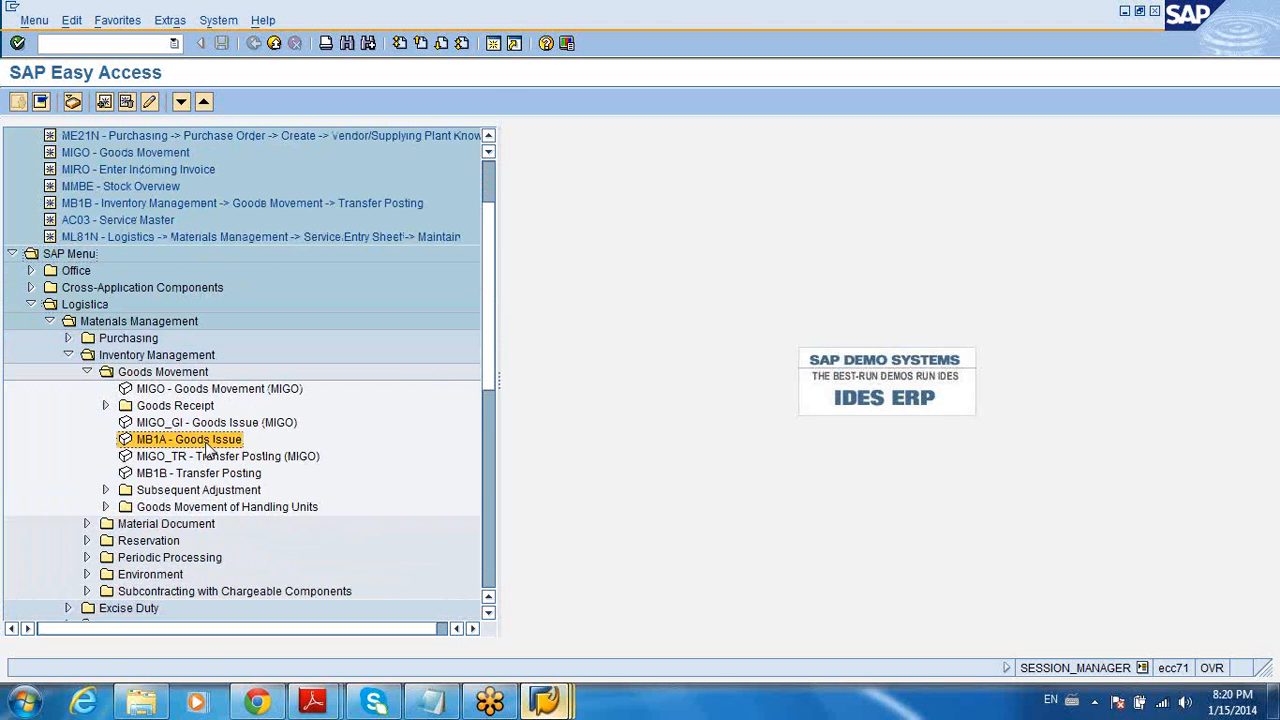
pyautogui.doubleClick(207, 449)
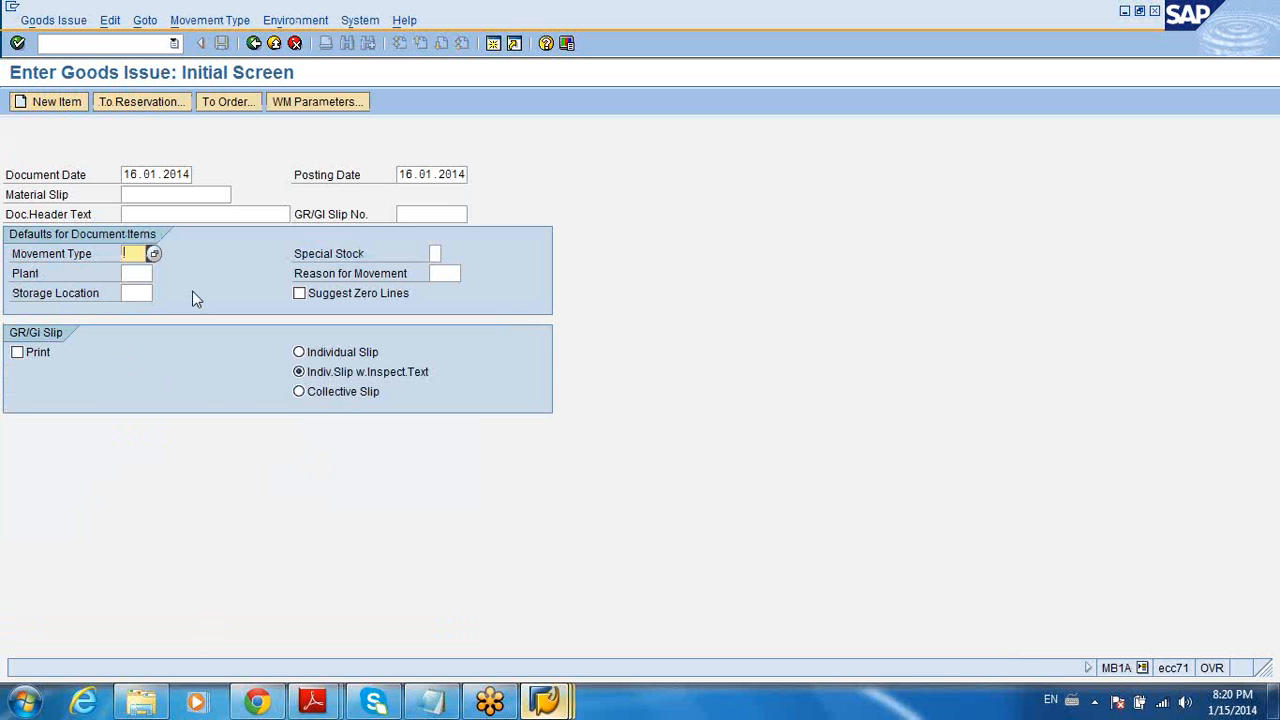
# Set the goods issue defaults to movement type 201, plant 1000 and storage location 0001, and continue to the item entry
pyautogui.click(156, 256)
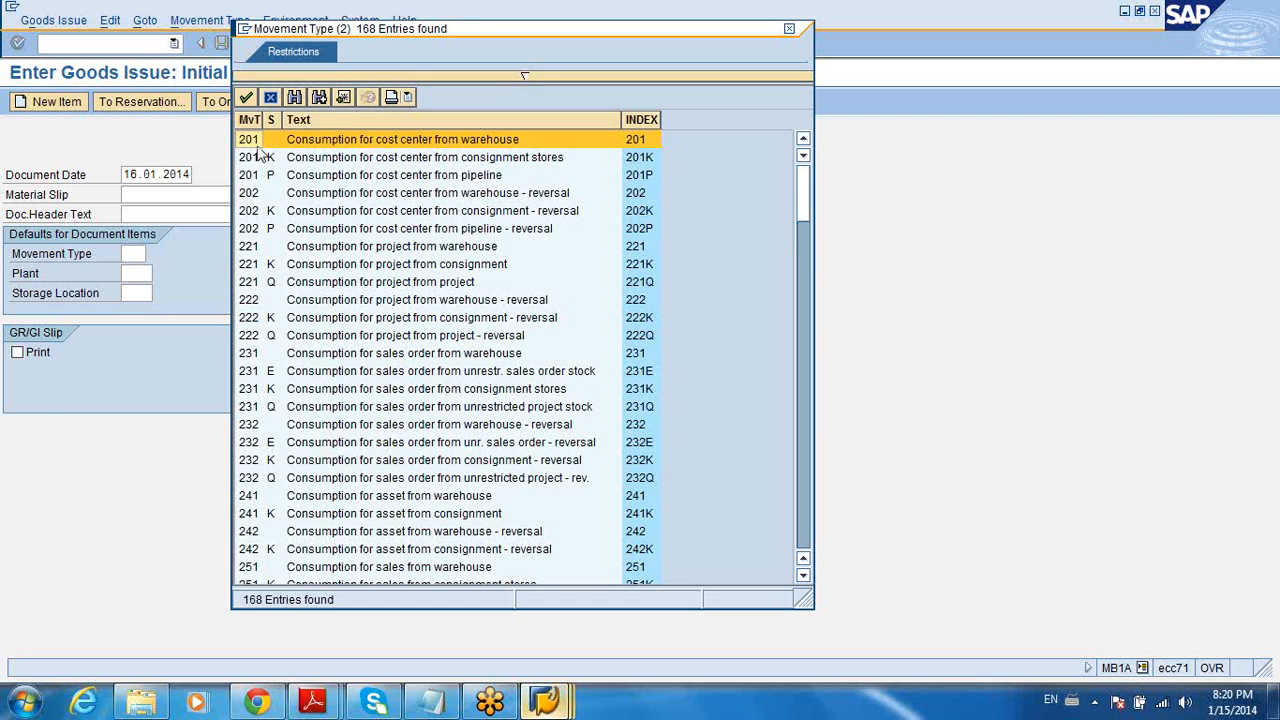
pyautogui.click(309, 144)
pyautogui.doubleClick(309, 148)
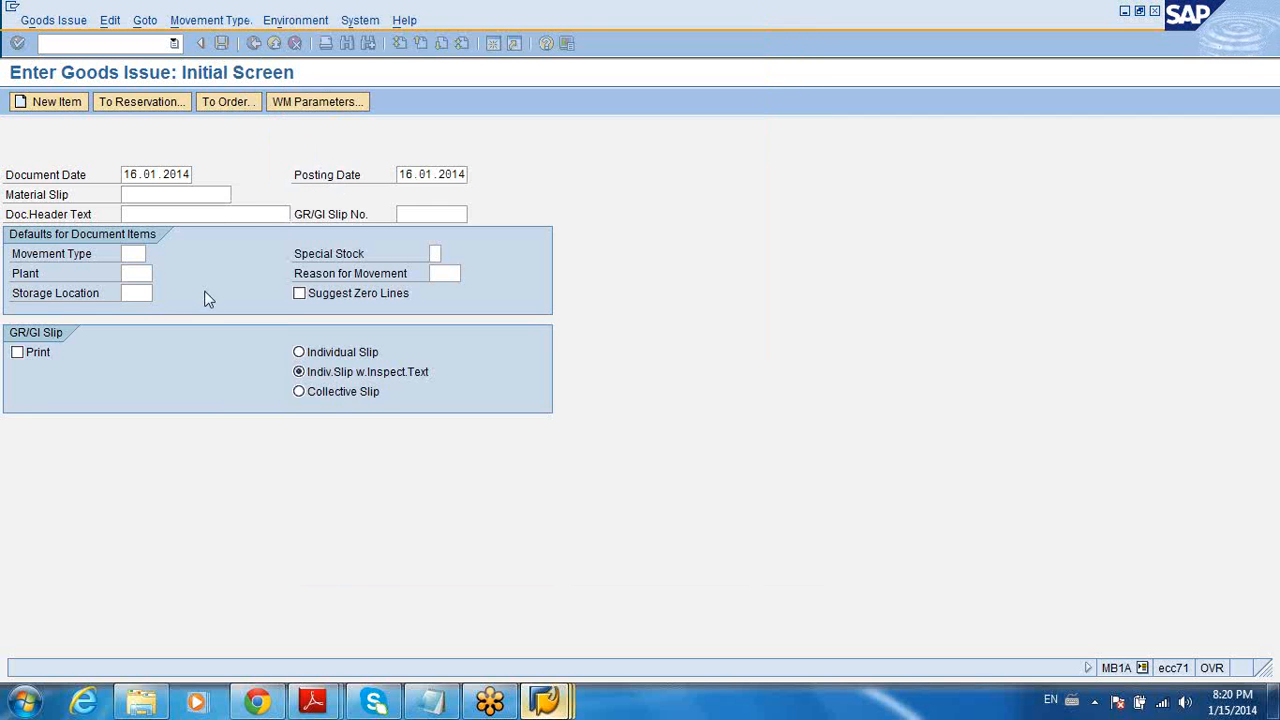
pyautogui.click(140, 273)
pyautogui.write('1000')
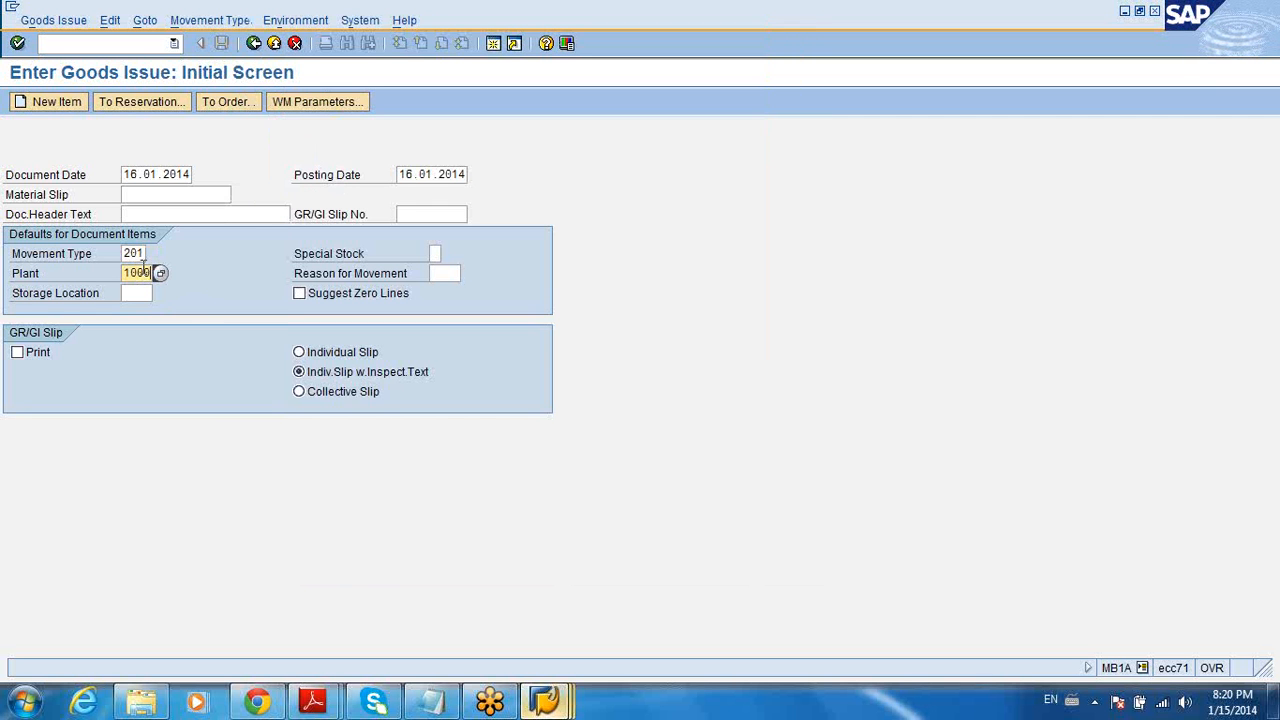
pyautogui.press('Tab')
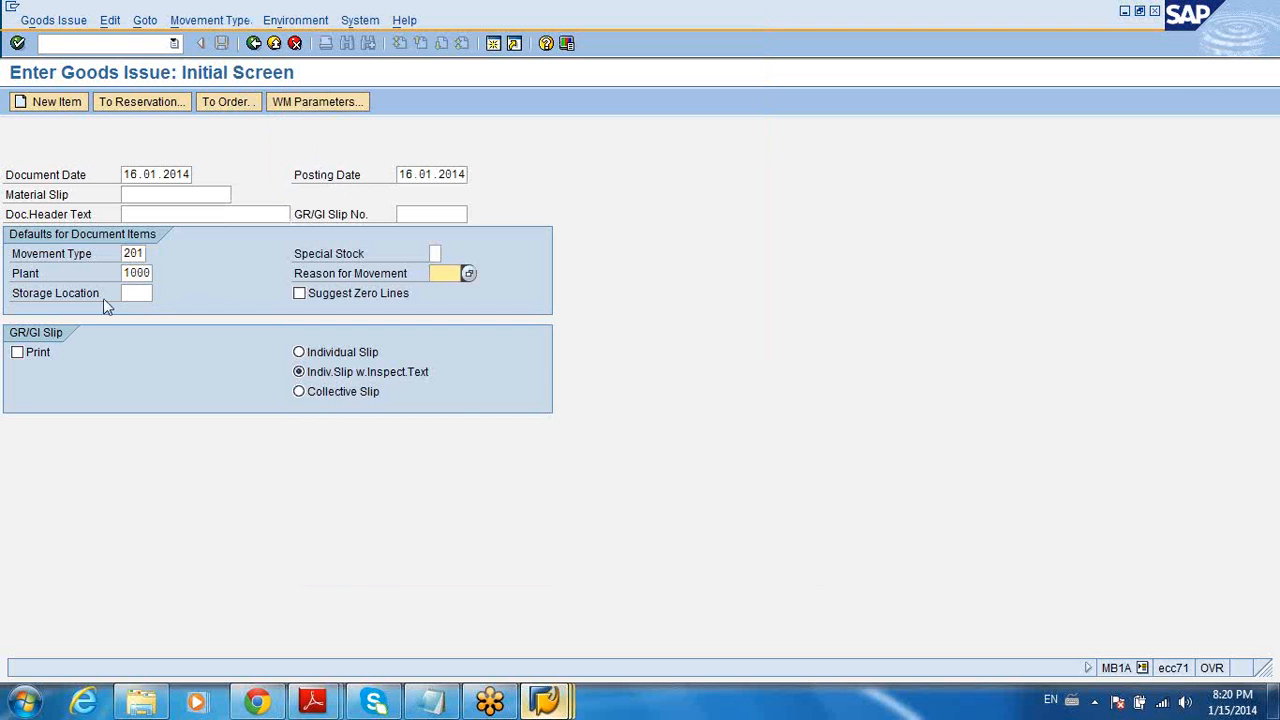
pyautogui.click(135, 293)
pyautogui.write('0001')
pyautogui.press('Return')
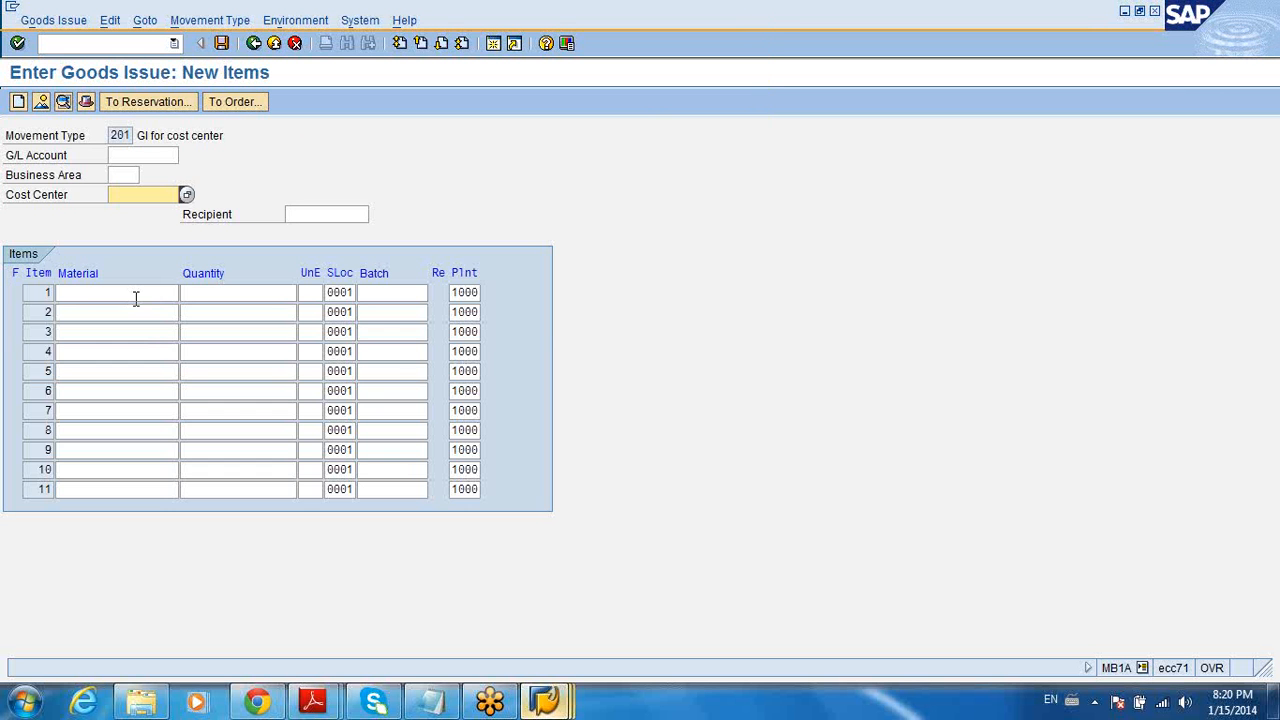
# Enter material AM2-401 in the first item line of the goods issue and copy the material number
pyautogui.click(136, 293)
pyautogui.write('A')
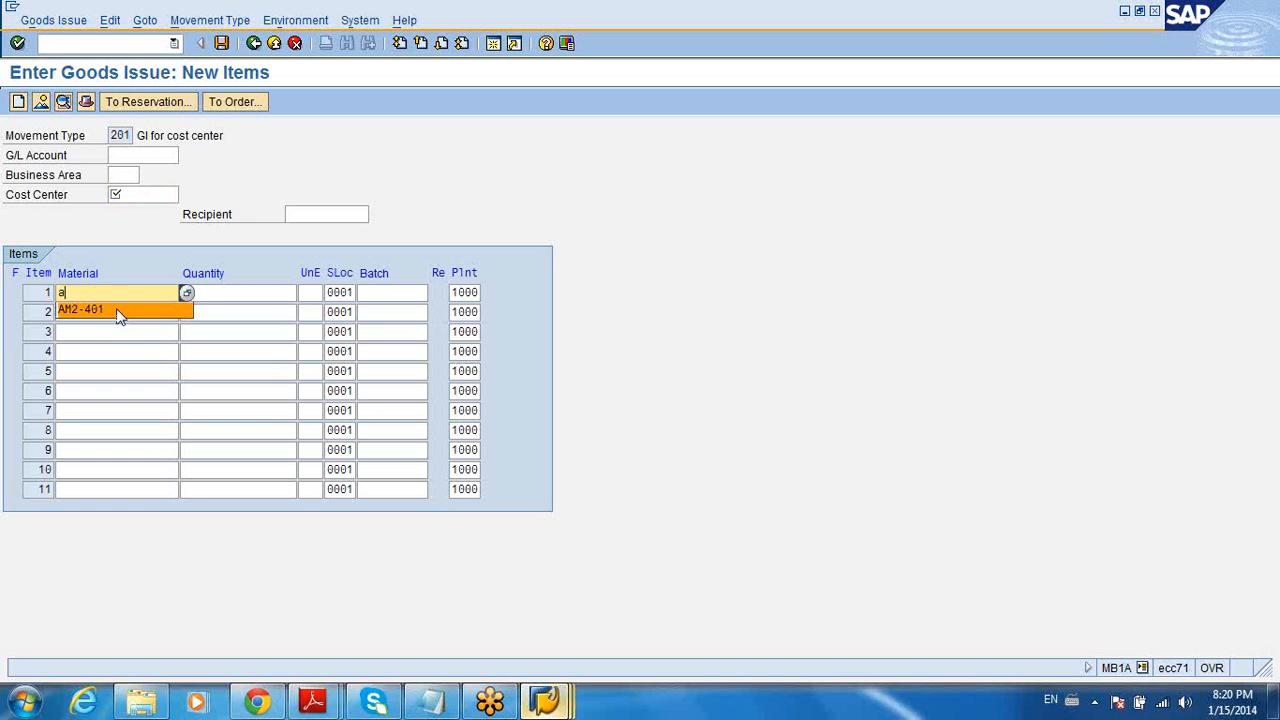
pyautogui.click(91, 311)
pyautogui.click(257, 290)
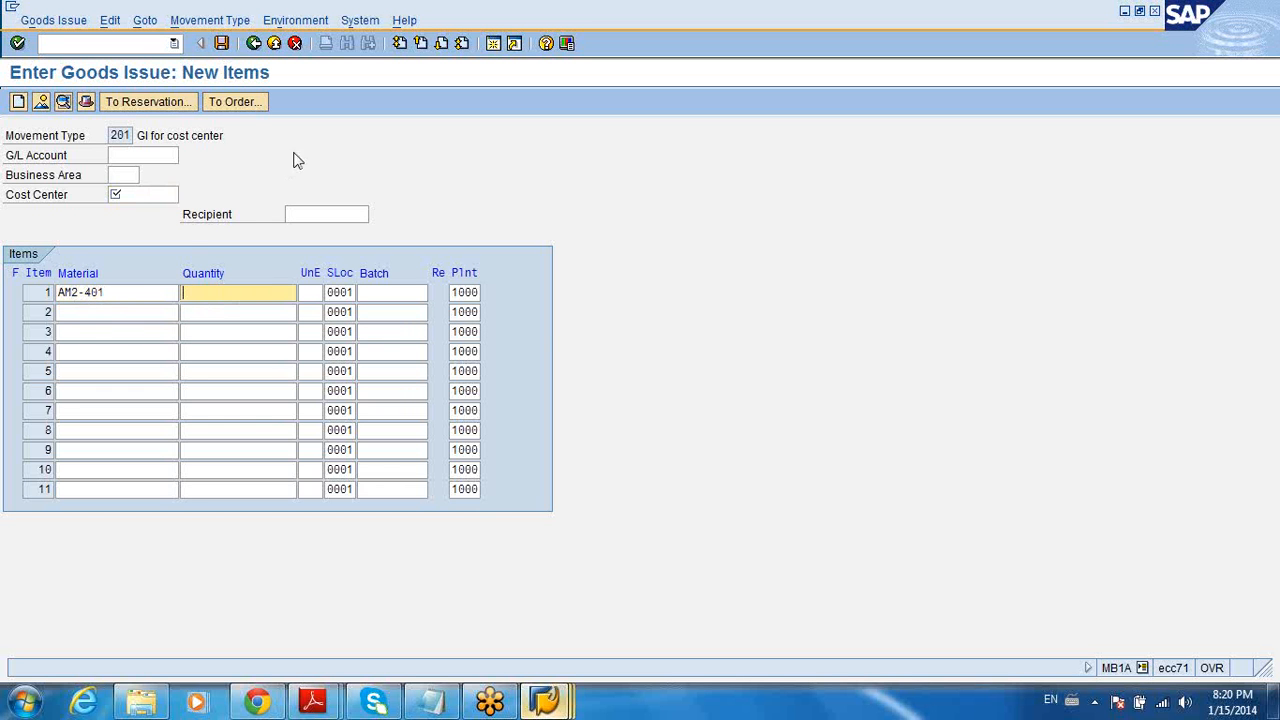
pyautogui.hotkey('shift', 'Tab')
pyautogui.hotkey('ctrl', 'c')
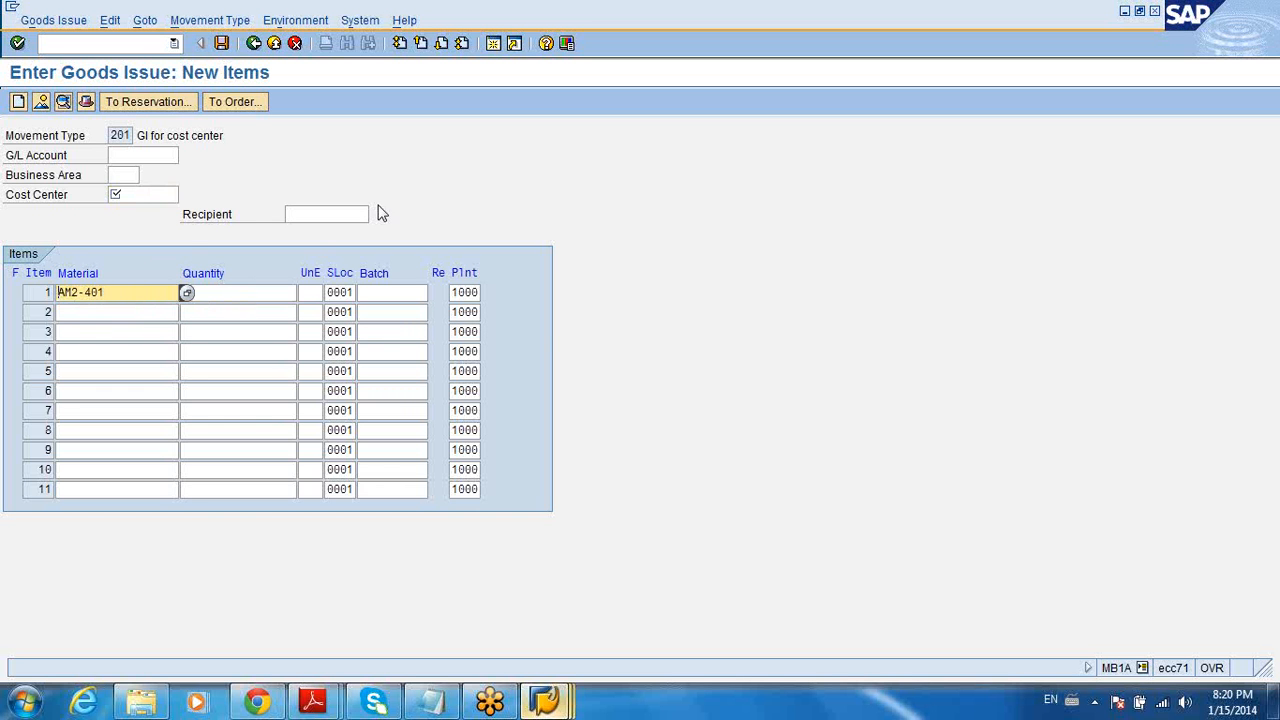
# Check the MMBE stock overview for material AM2-401, plant 1000, storage location 0001 in a new session, then minimize it
pyautogui.click(494, 45)
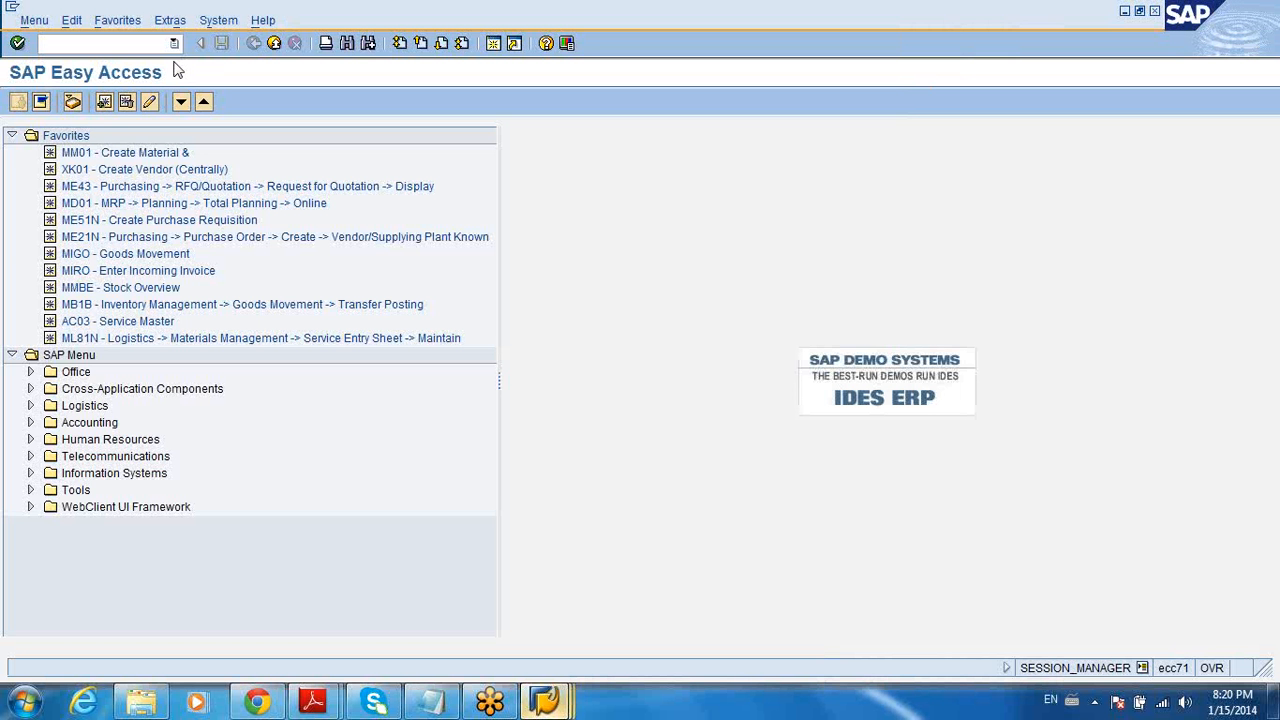
pyautogui.write('mmbe')
pyautogui.press('Return')
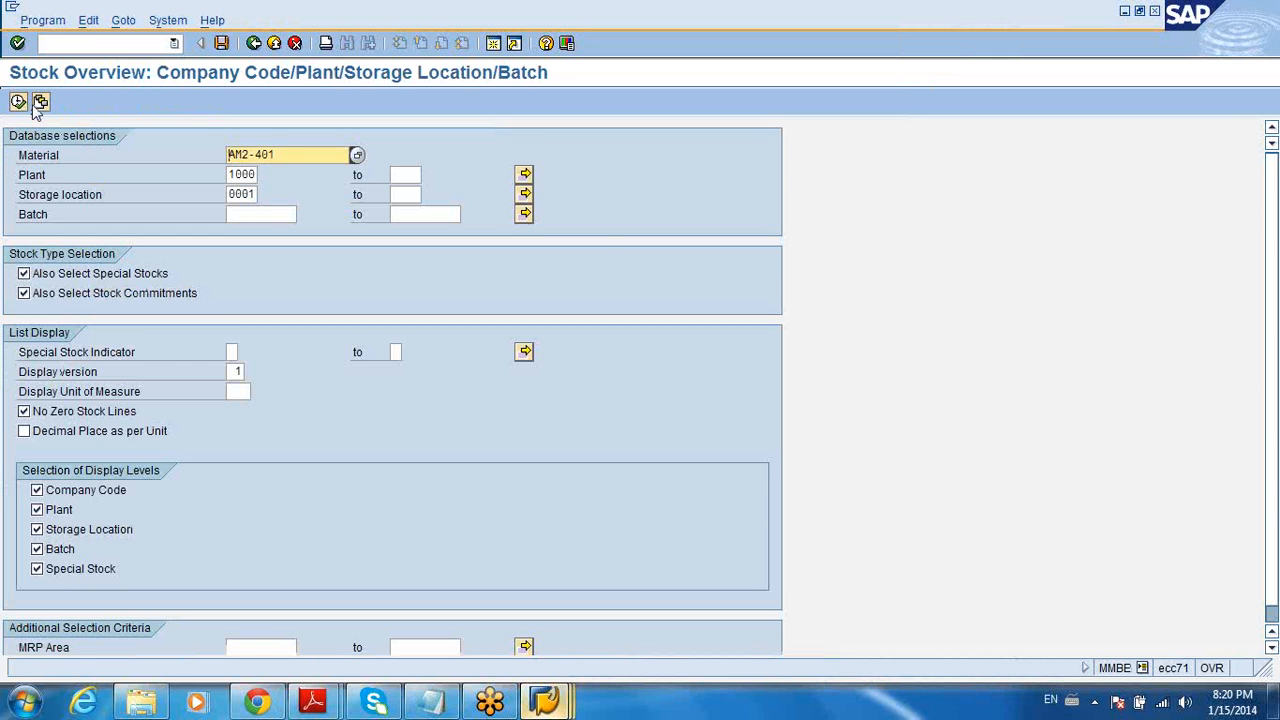
pyautogui.click(18, 102)
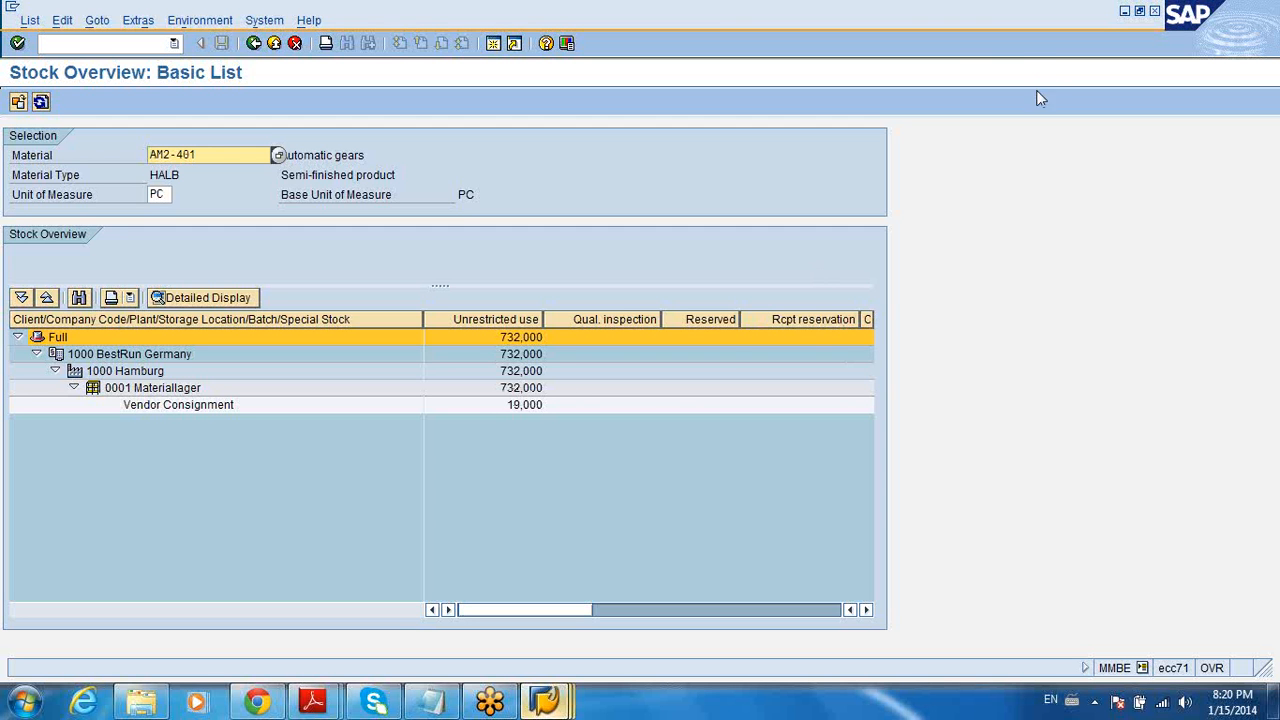
pyautogui.click(1014, 42)
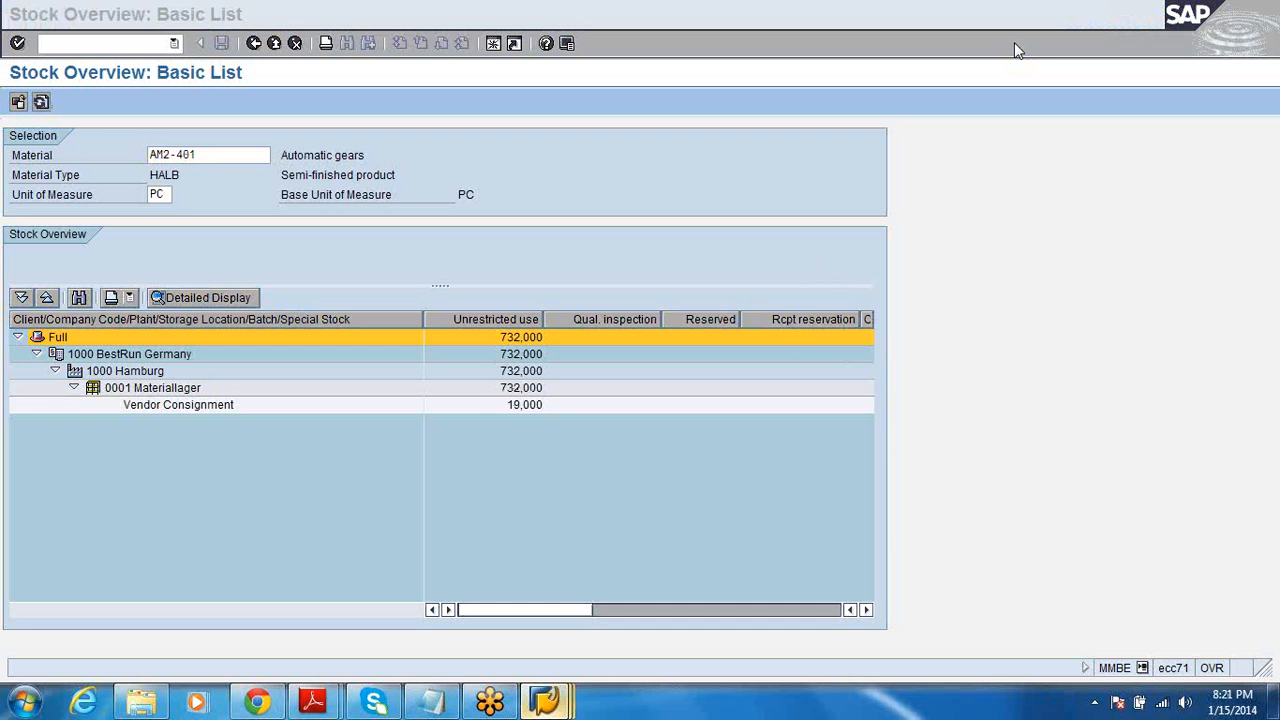
pyautogui.click(1137, 17)
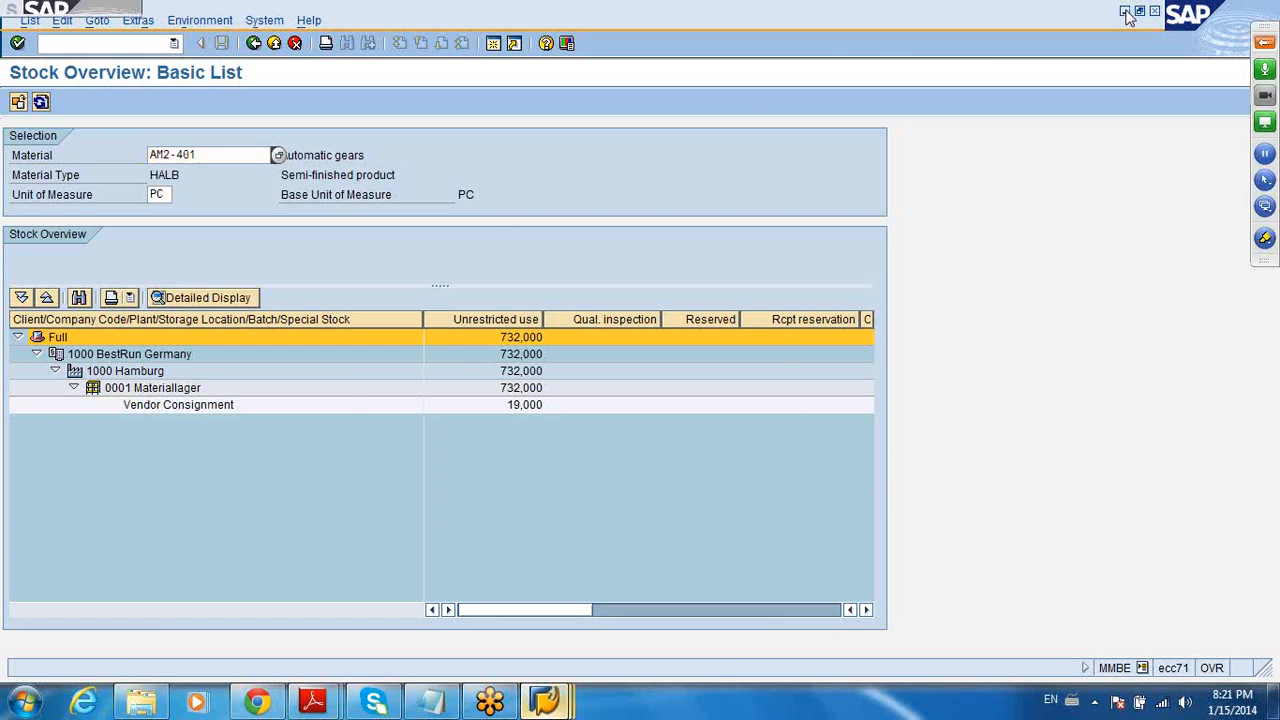
pyautogui.click(1125, 12)
# Set the item quantity to 732 and the cost center to 1000, and post the goods issue
pyautogui.click(246, 297)
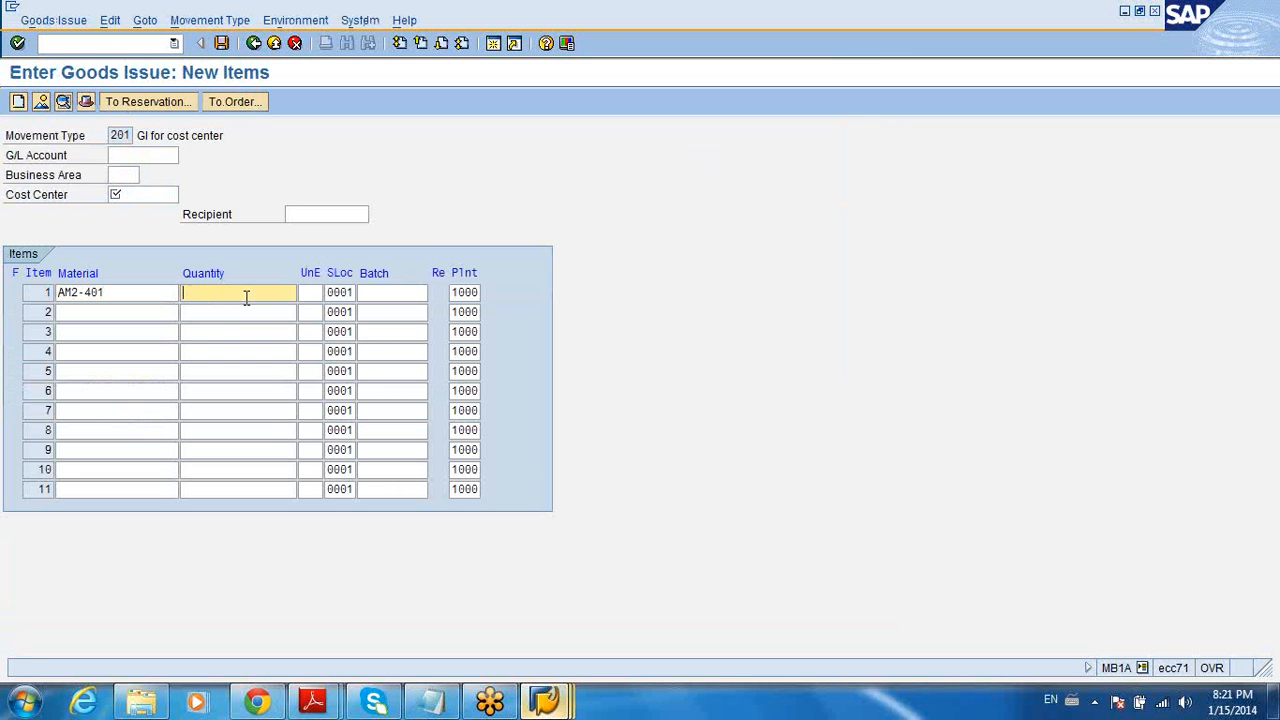
pyautogui.write('732')
pyautogui.click(152, 195)
pyautogui.write('1')
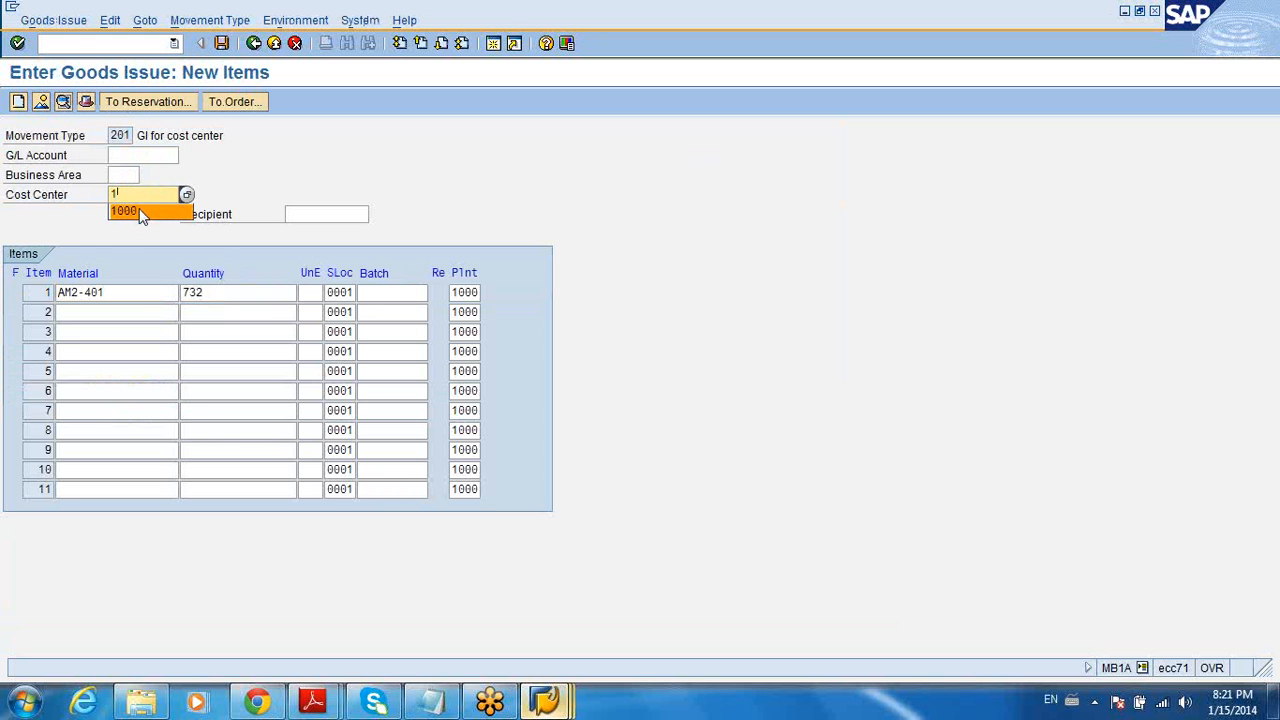
pyautogui.click(140, 212)
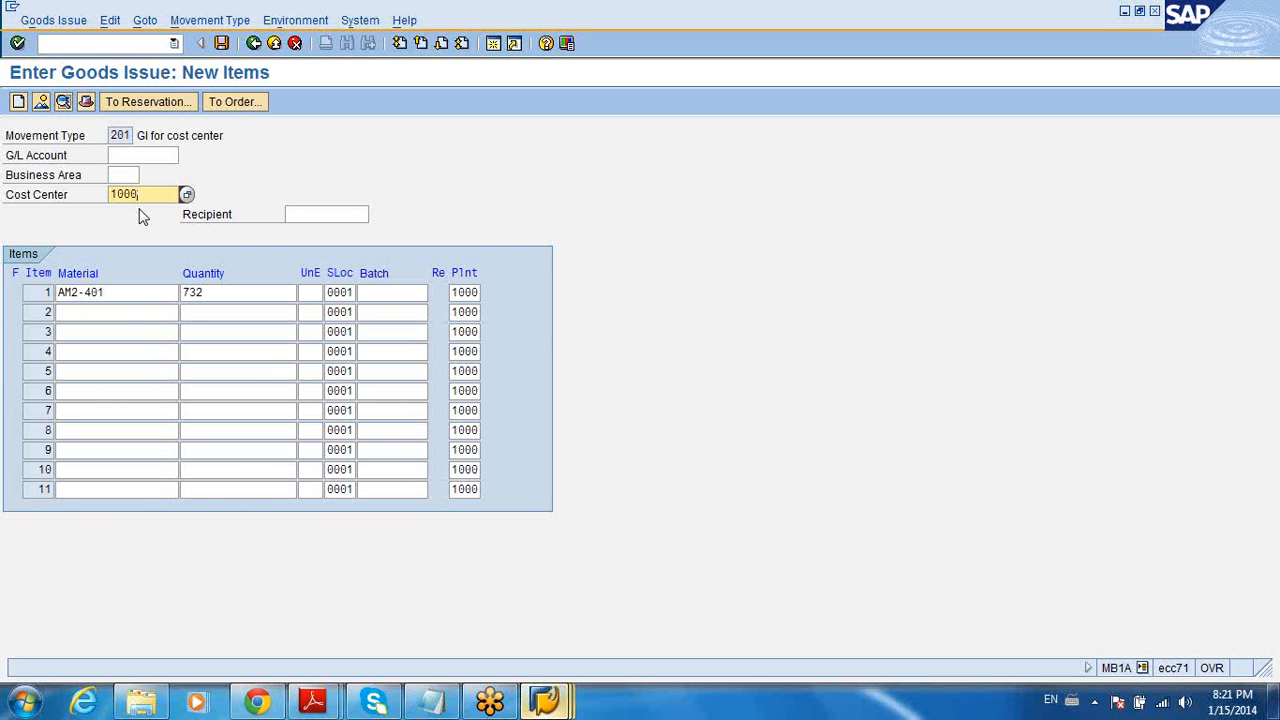
pyautogui.press('Return')
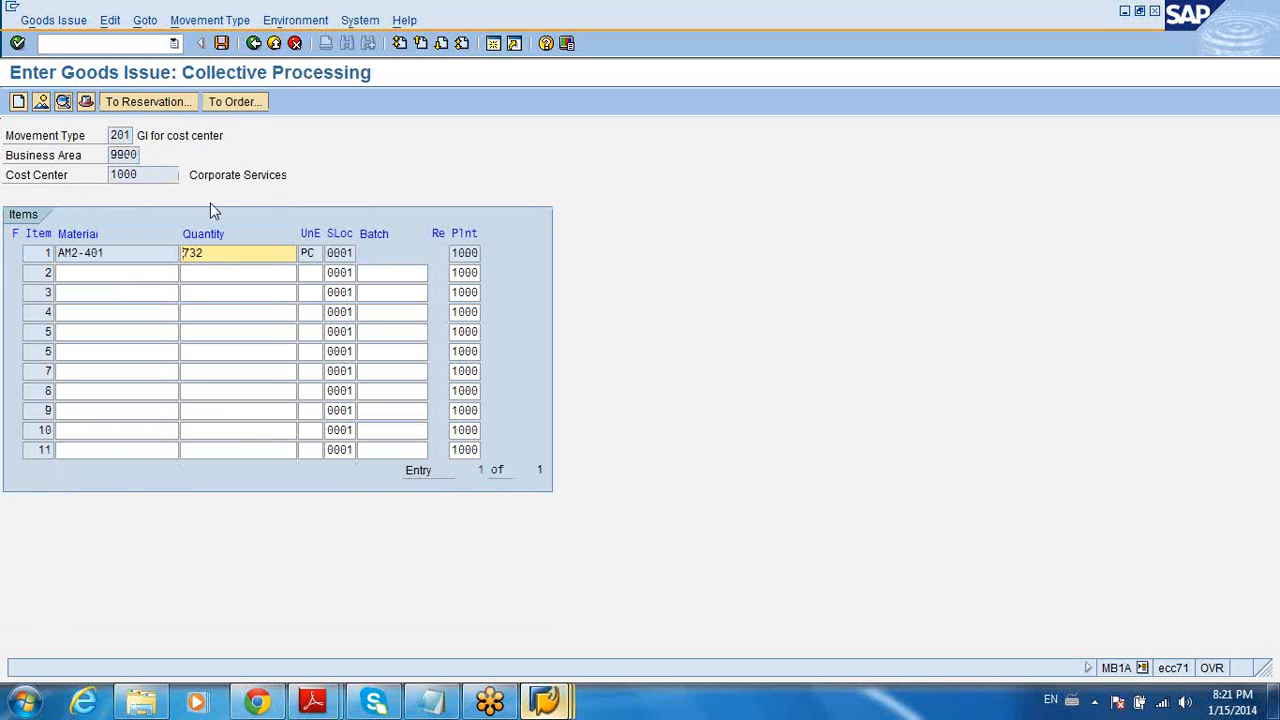
pyautogui.click(222, 45)
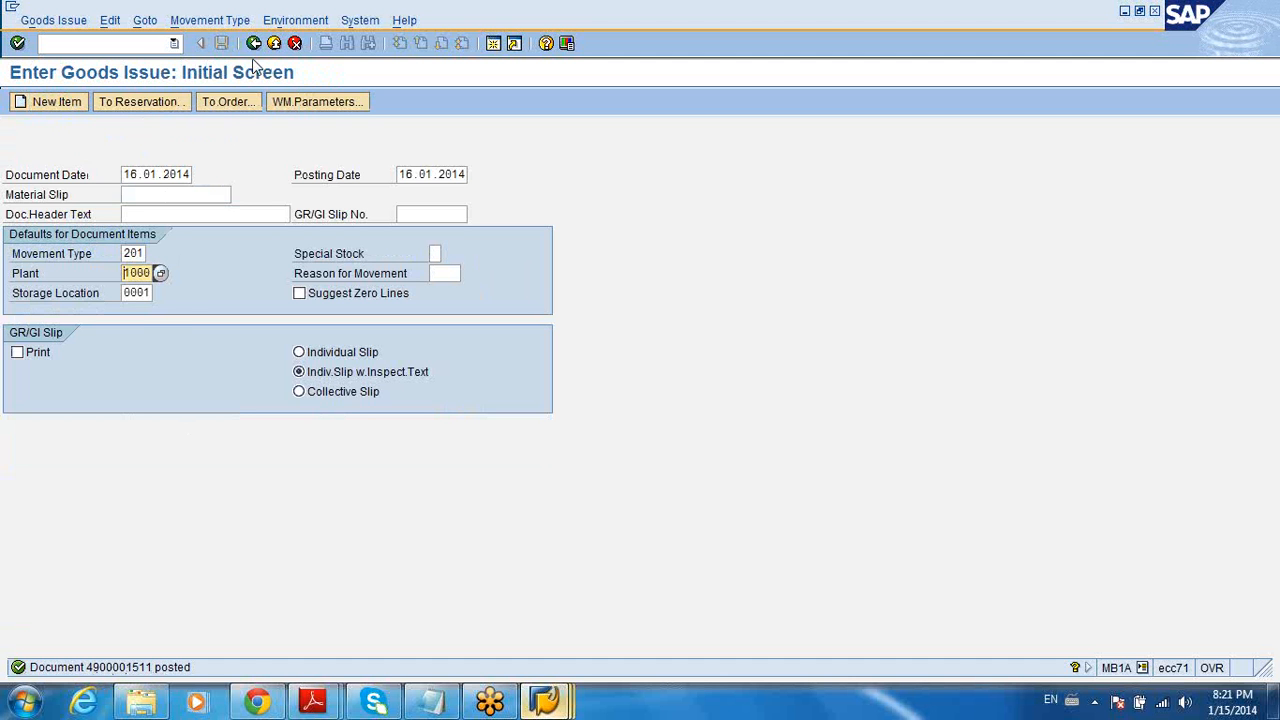
# Open the details of the posting message and copy the material document number
pyautogui.moveTo(141, 700)
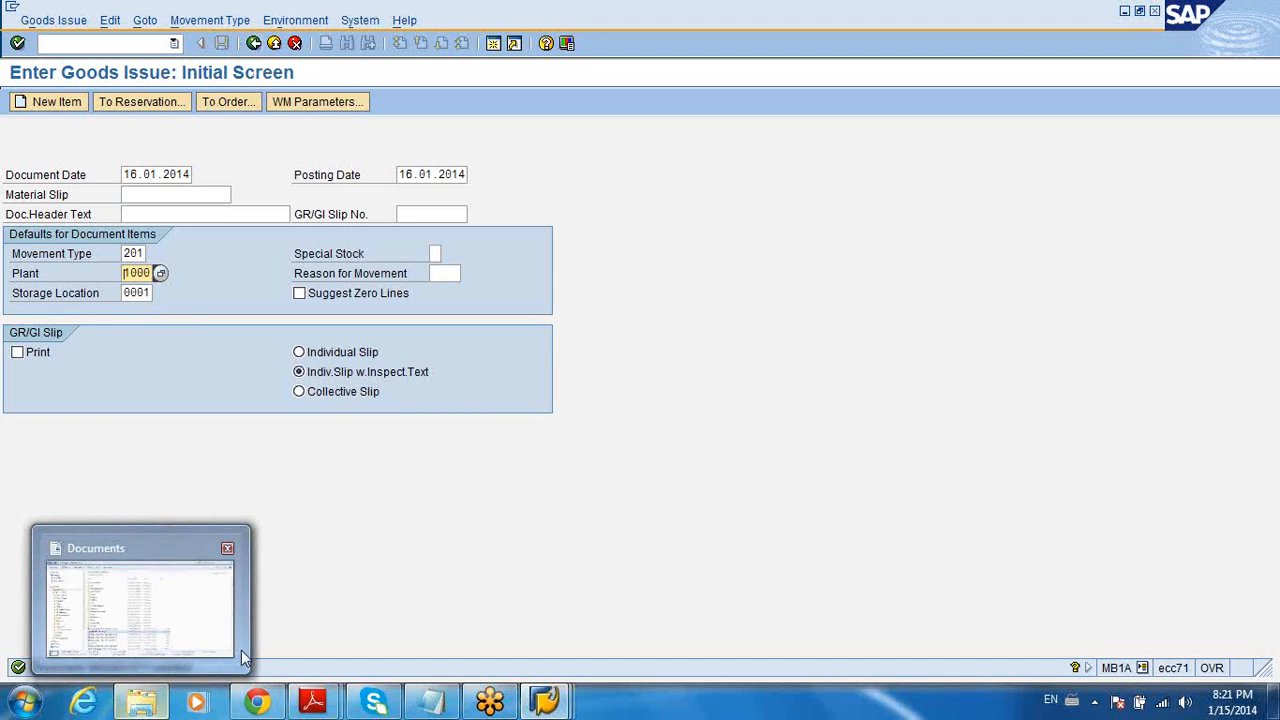
pyautogui.click(286, 575)
pyautogui.doubleClick(178, 673)
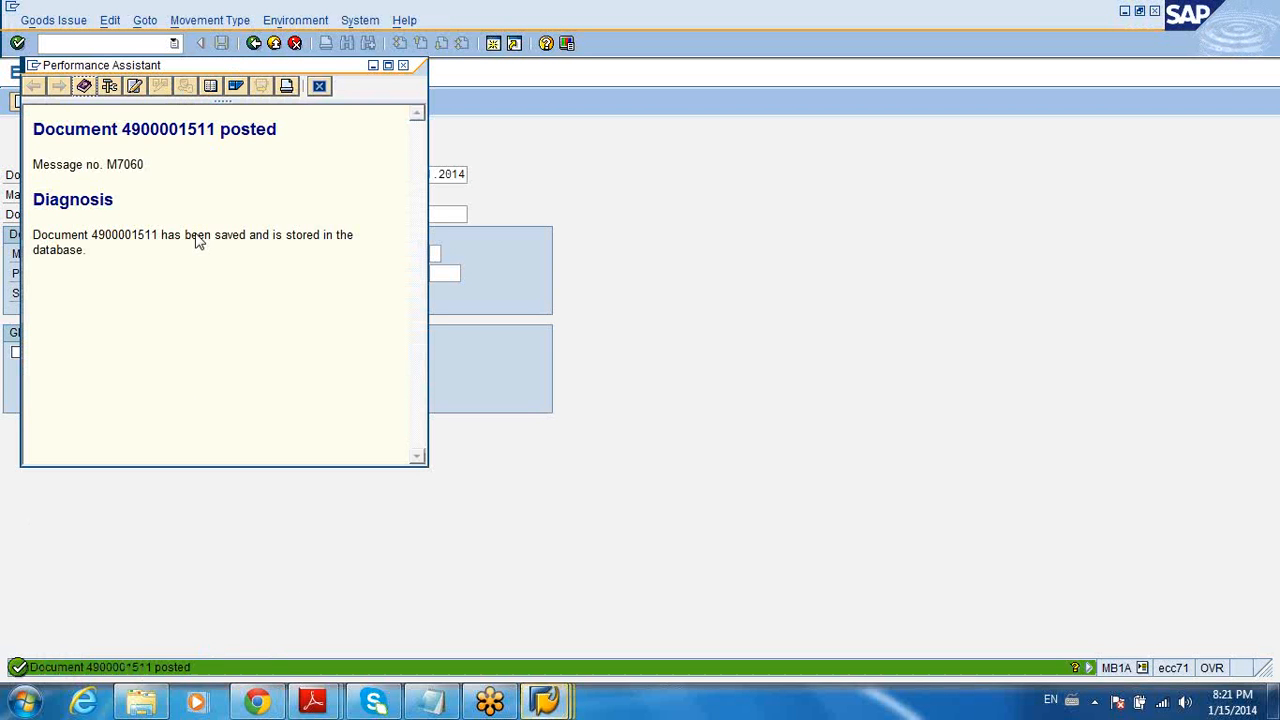
pyautogui.moveTo(122, 129); pyautogui.dragTo(214, 124)
pyautogui.hotkey('ctrl', 'c')
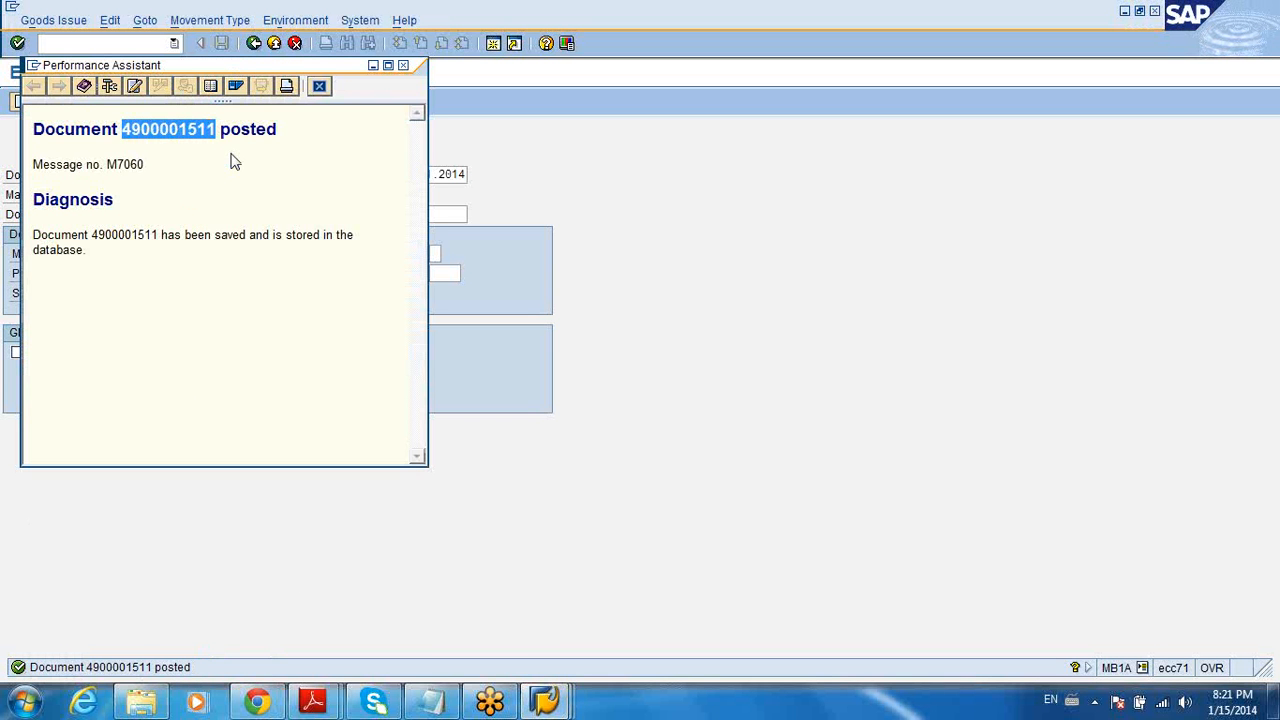
# Switch to Notepad, paste the copied material document number below the list of transactions, and minimize the notes
pyautogui.click(405, 552)
pyautogui.click(437, 704)
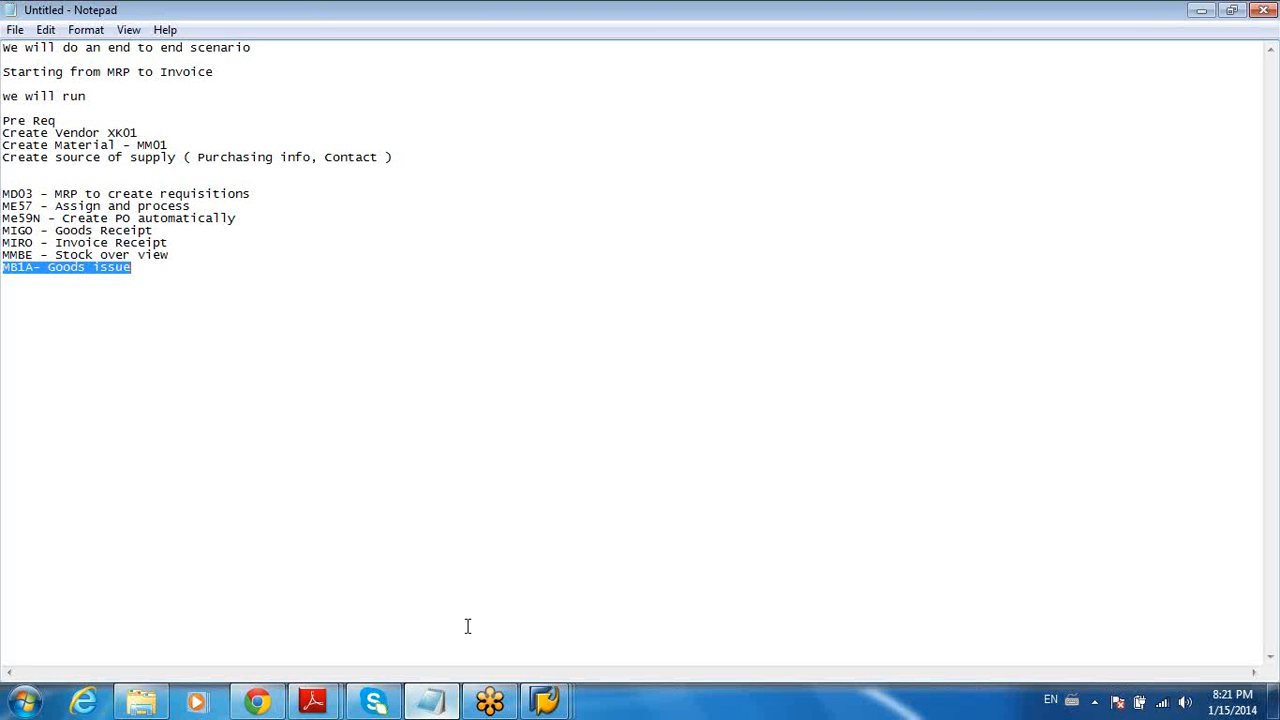
pyautogui.click(496, 512)
pyautogui.hotkey('ctrl', 'v')
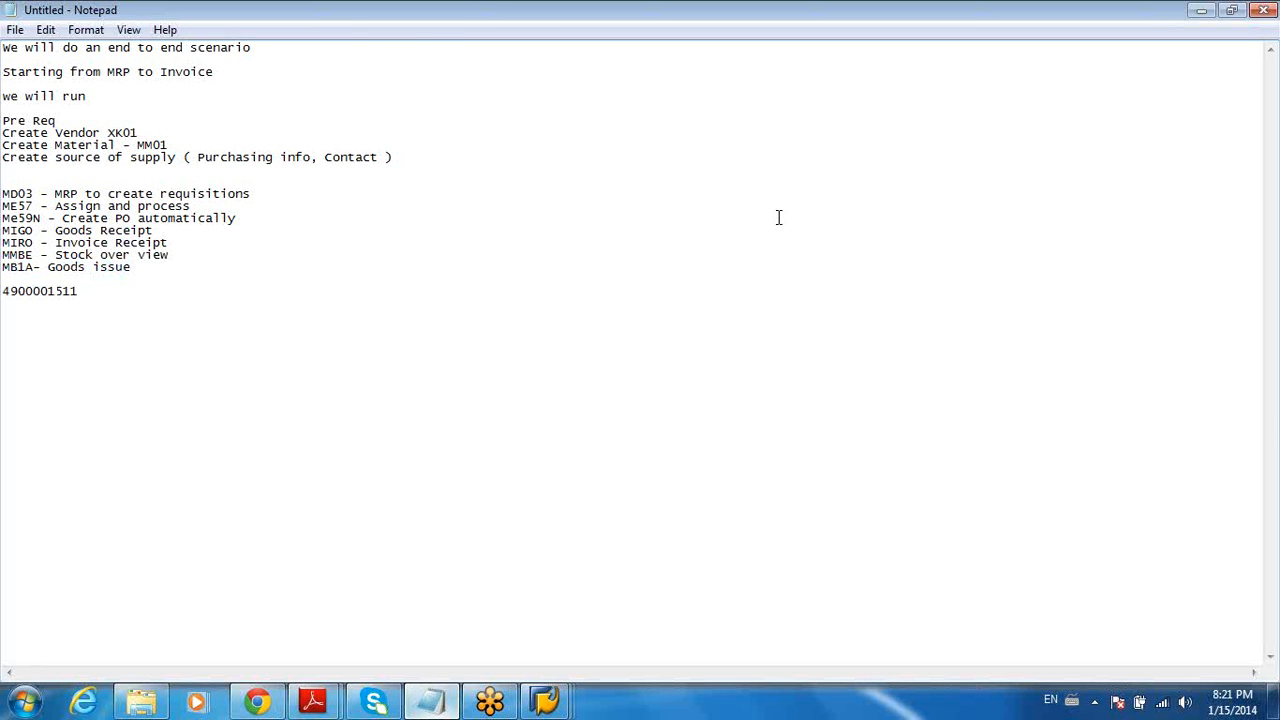
pyautogui.click(1201, 10)
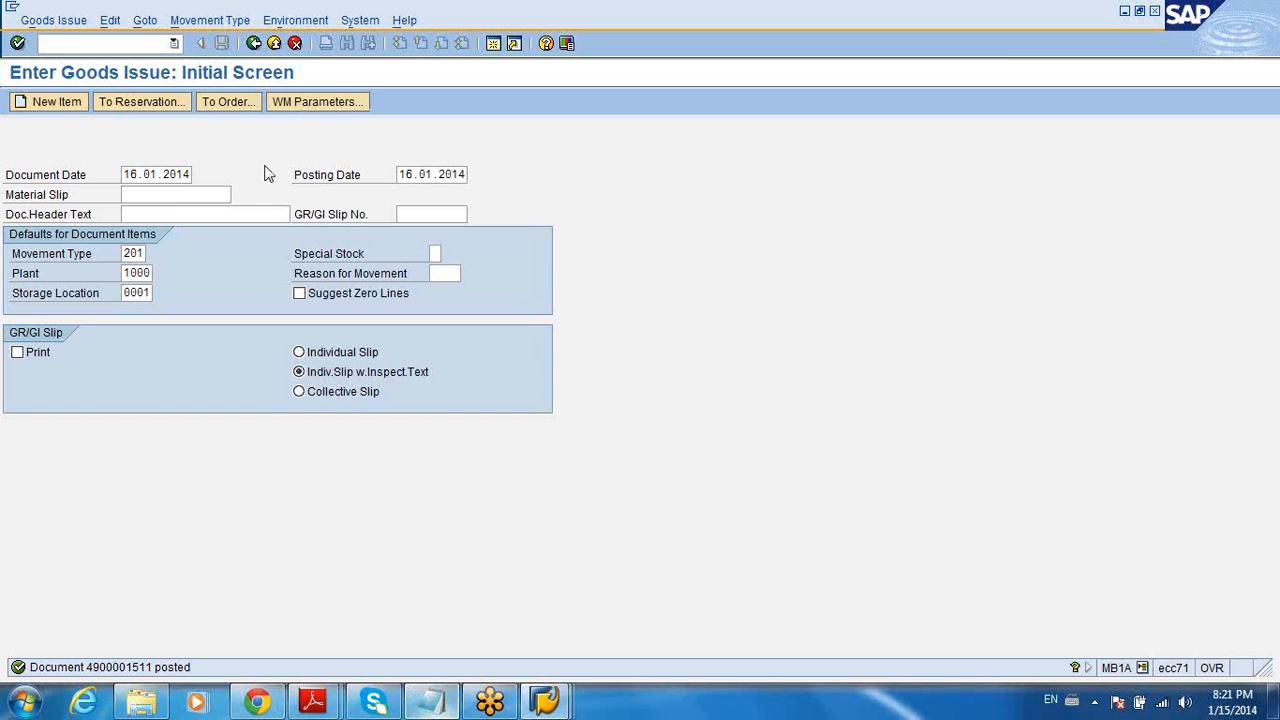
# Switch to the SAP stock overview of material AM2-401 and refresh it to check the unrestricted-use stock
pyautogui.click(545, 700)
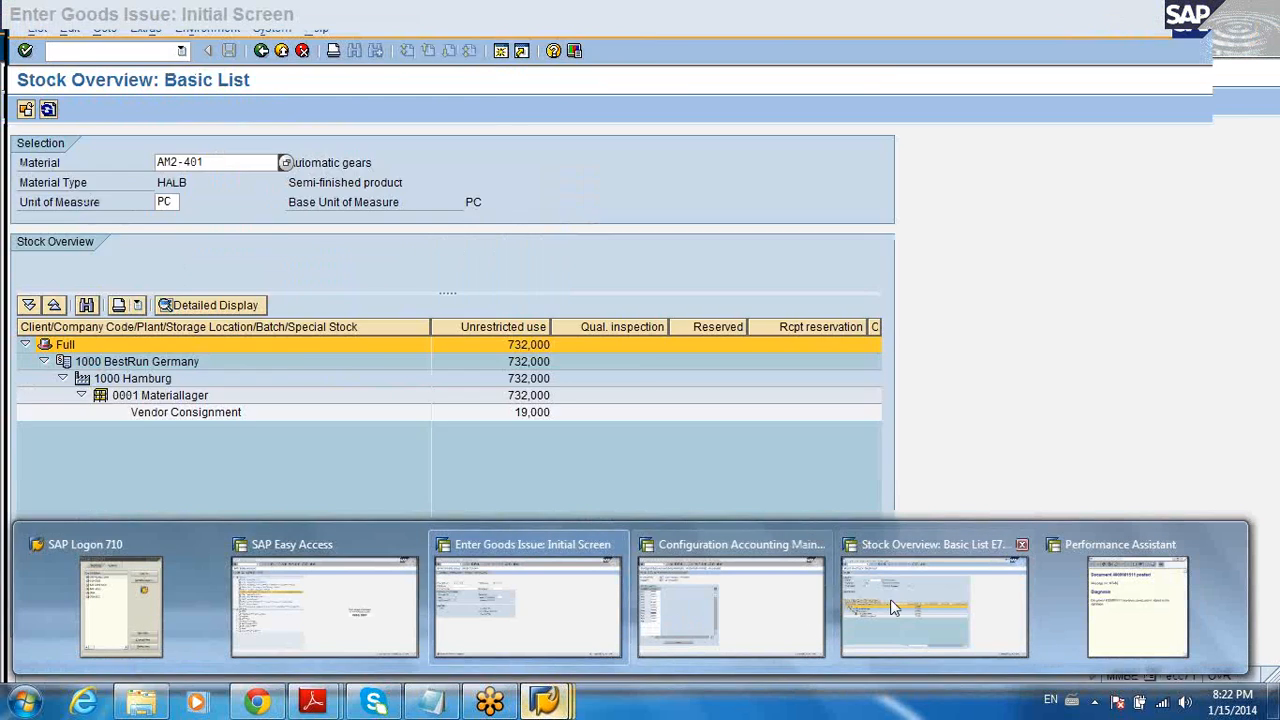
pyautogui.click(892, 599)
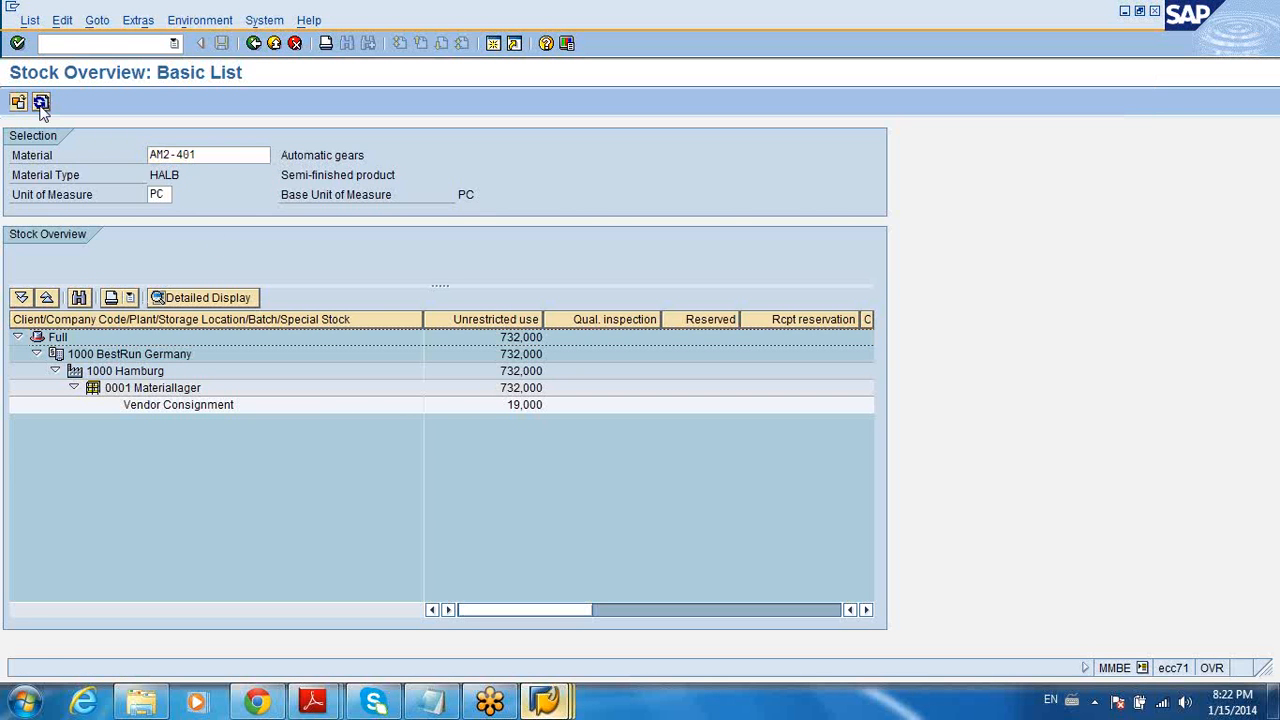
pyautogui.click(41, 103)
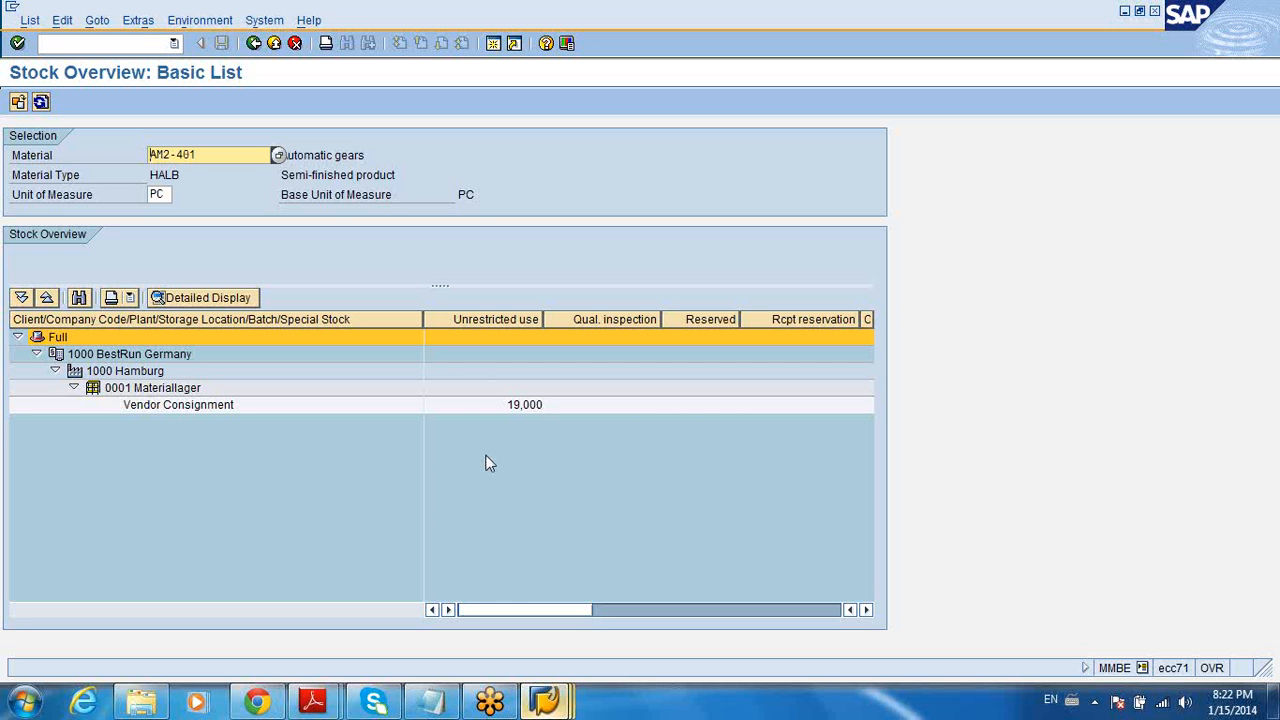
# Close the session showing the automatic postings account configuration for inventory posting BSX
pyautogui.click(548, 704)
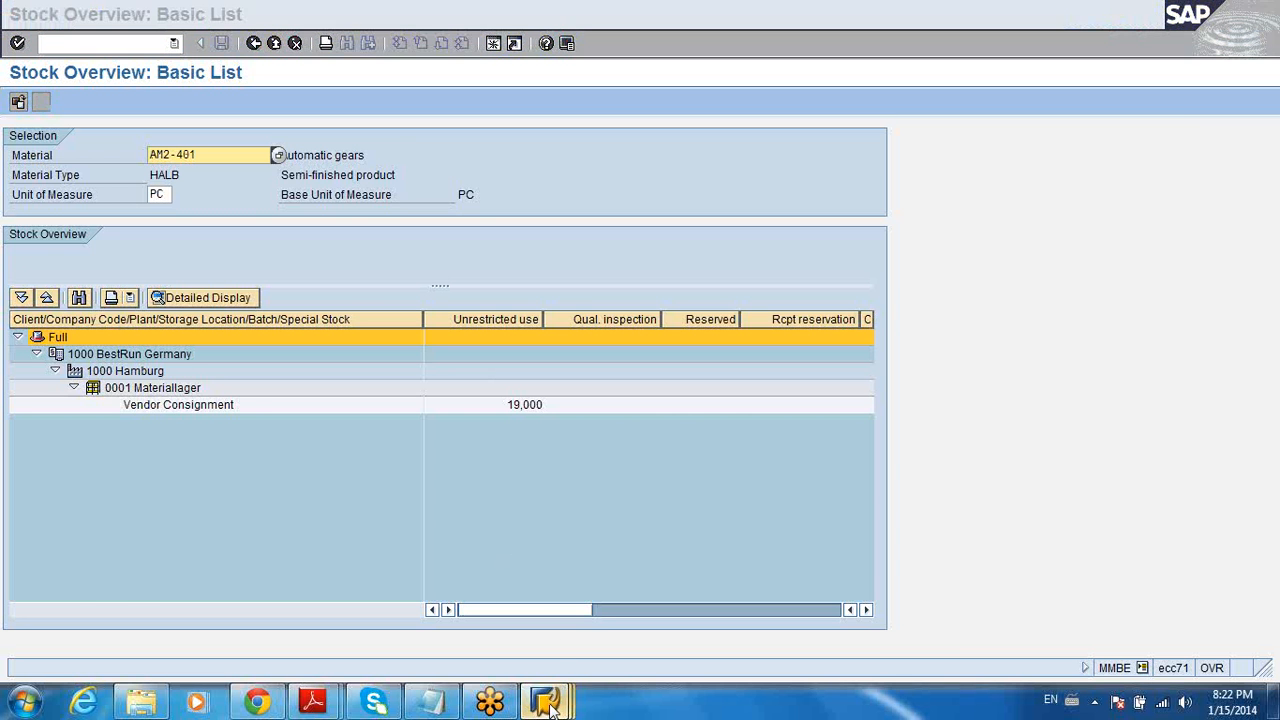
pyautogui.click(634, 548)
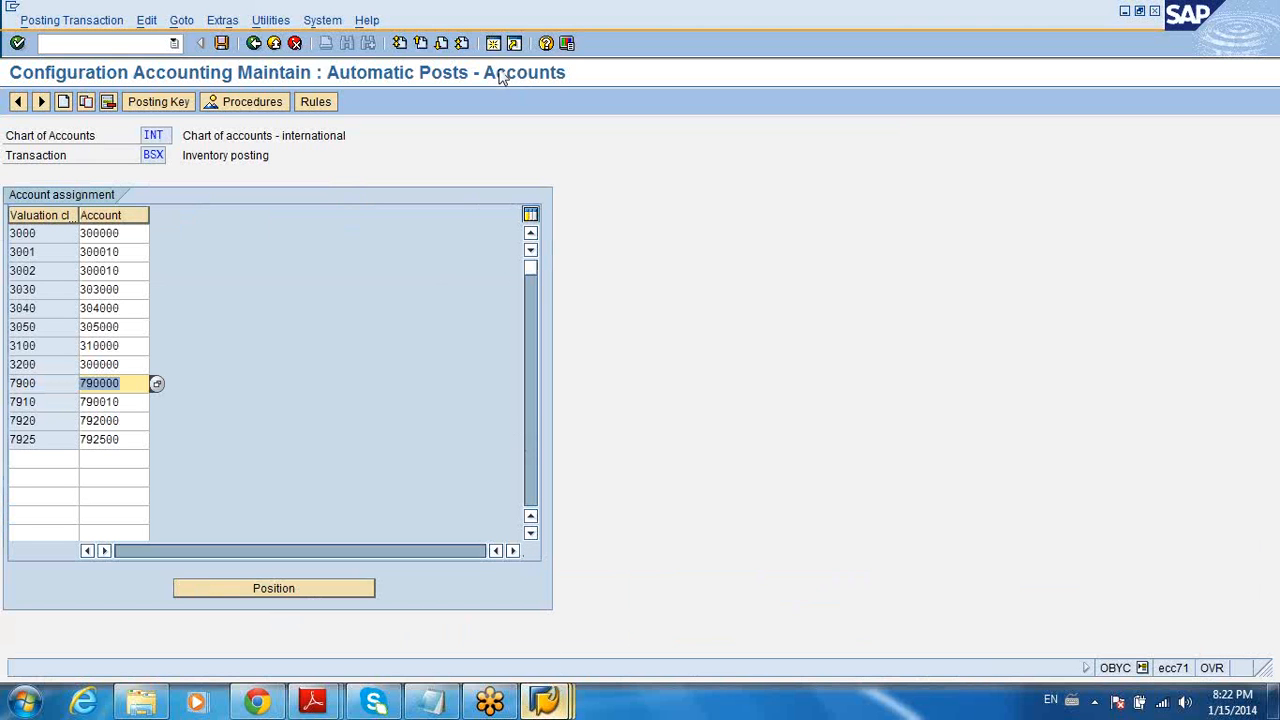
pyautogui.click(1155, 12)
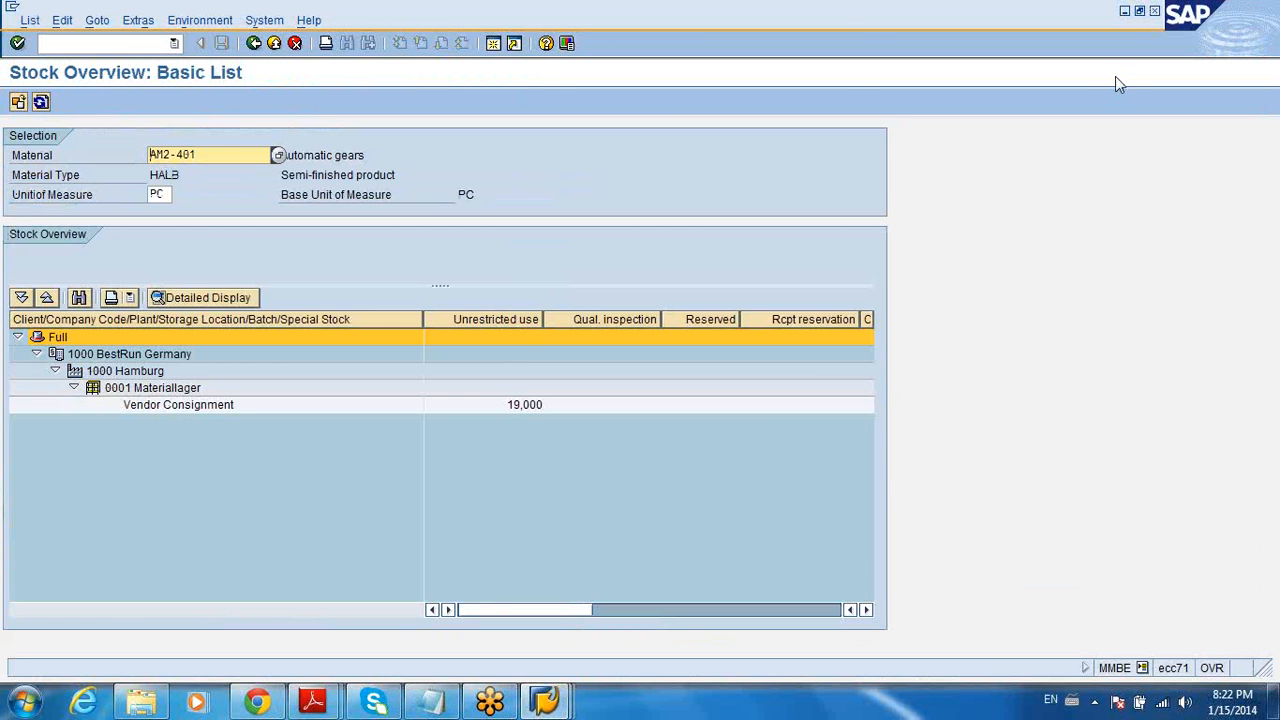
# Return to the goods issue and select movement type 201 K, consumption for cost center from consignment stores
pyautogui.click(544, 705)
pyautogui.click(524, 636)
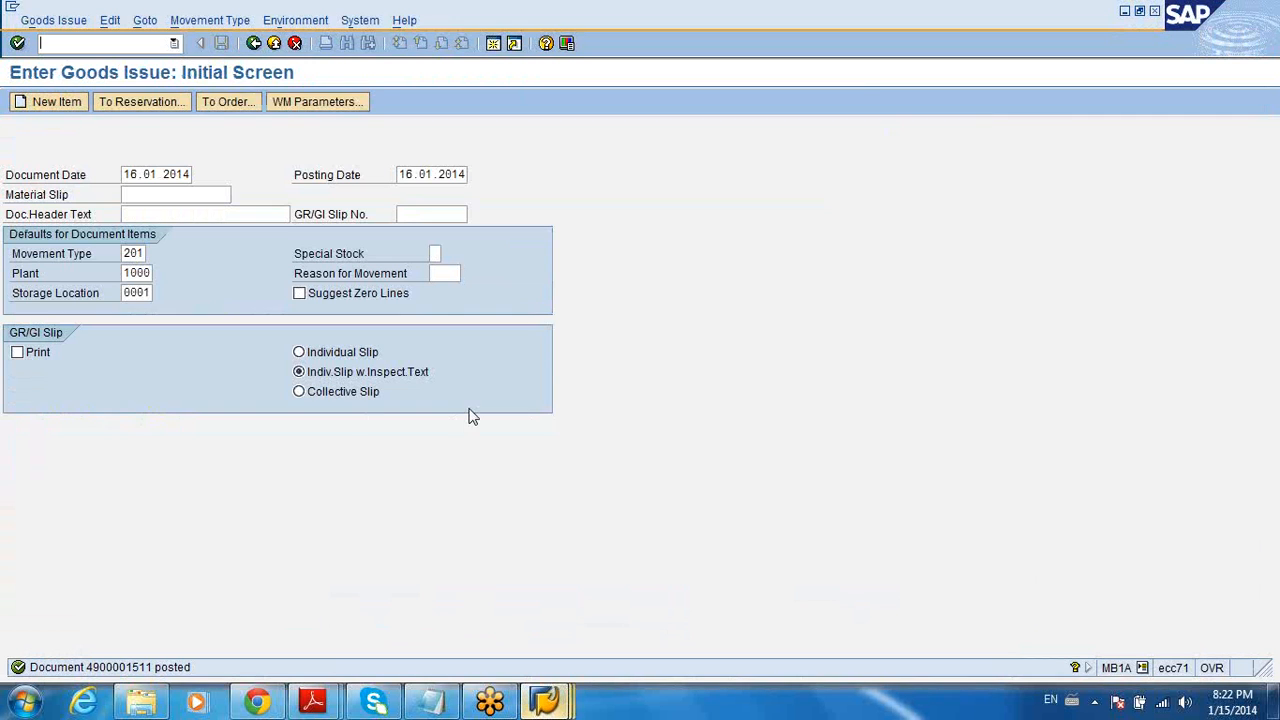
pyautogui.click(145, 250)
pyautogui.click(151, 252)
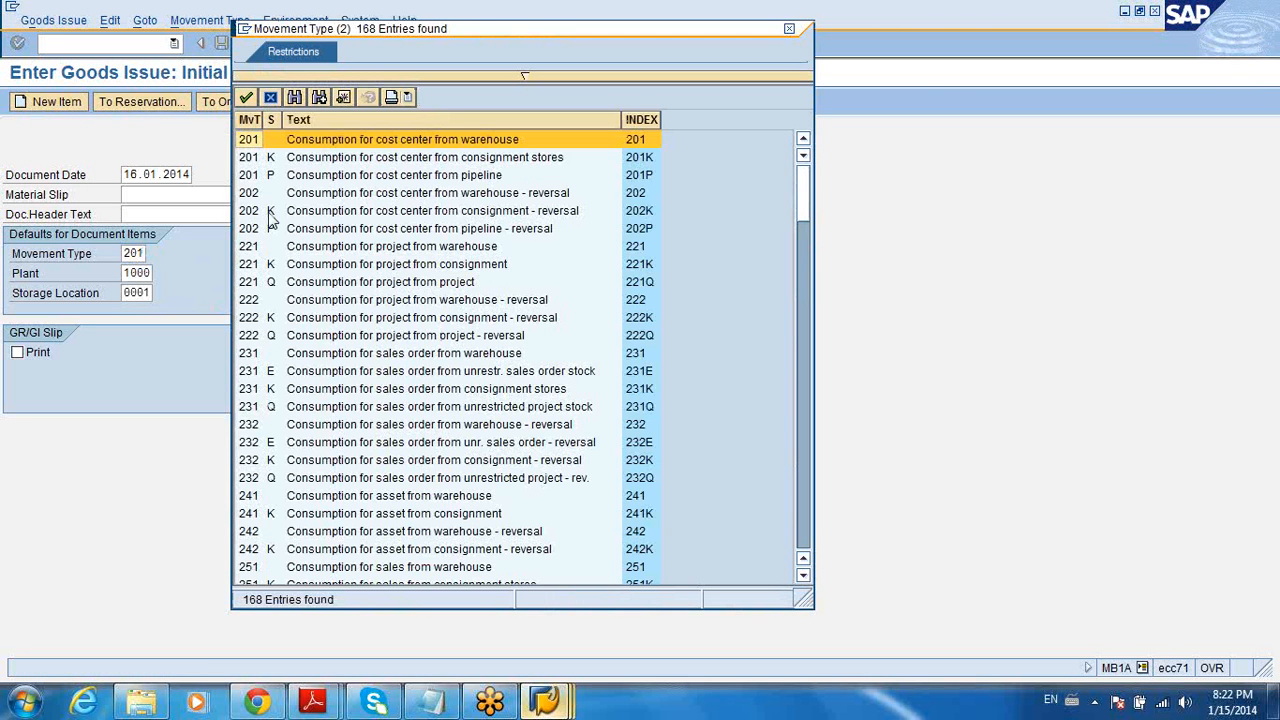
pyautogui.click(313, 164)
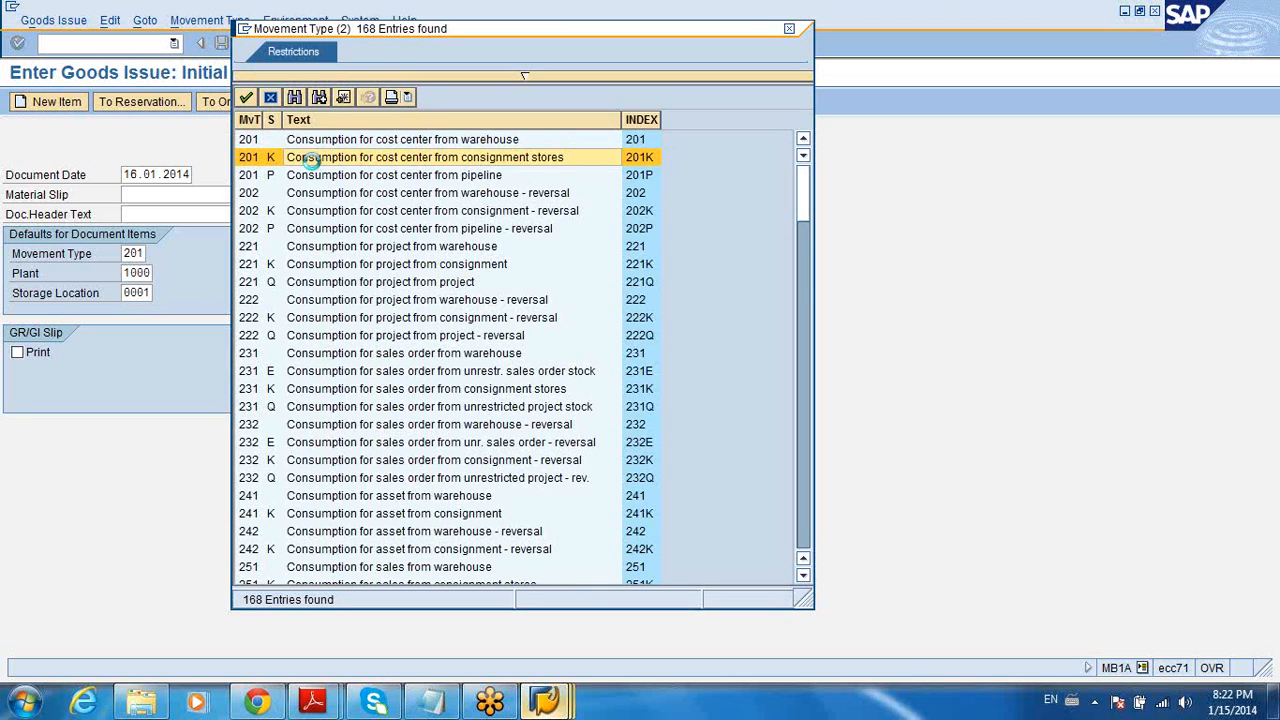
pyautogui.doubleClick(312, 158)
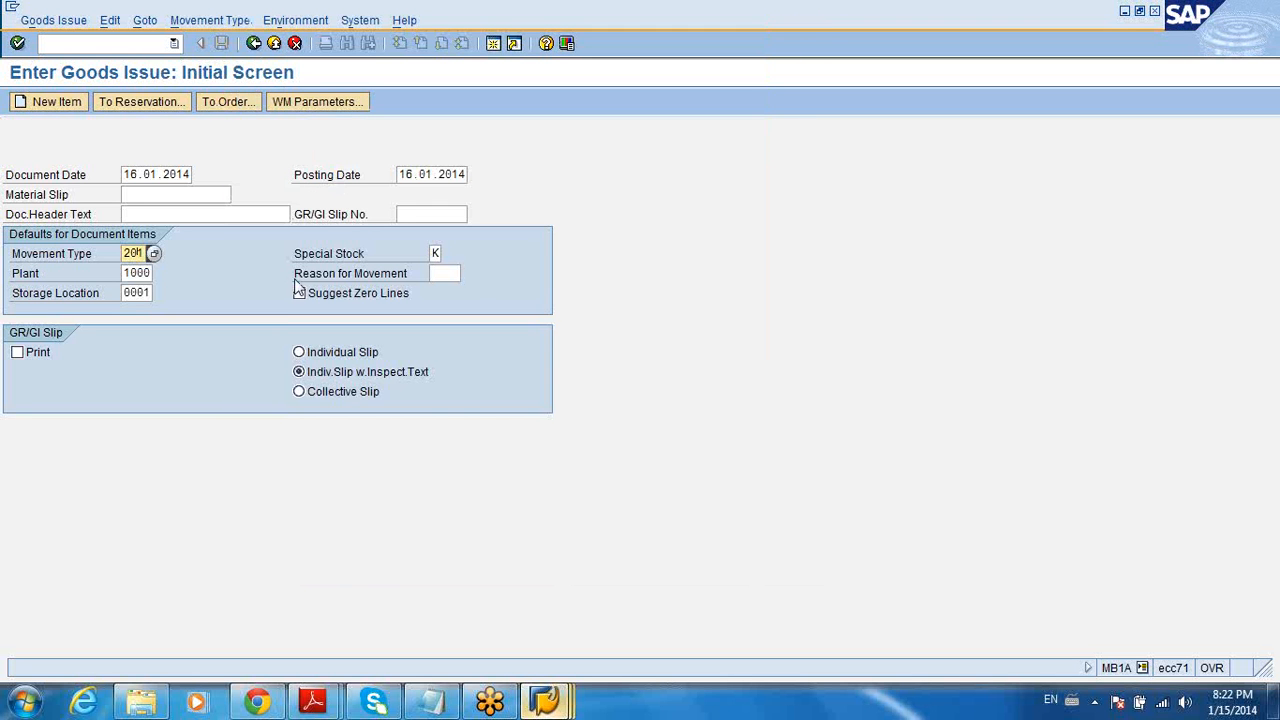
# Check the vendor consignment stock of AM2-401 in the stock overview session, then minimize it
pyautogui.click(435, 255)
pyautogui.moveTo(545, 700)
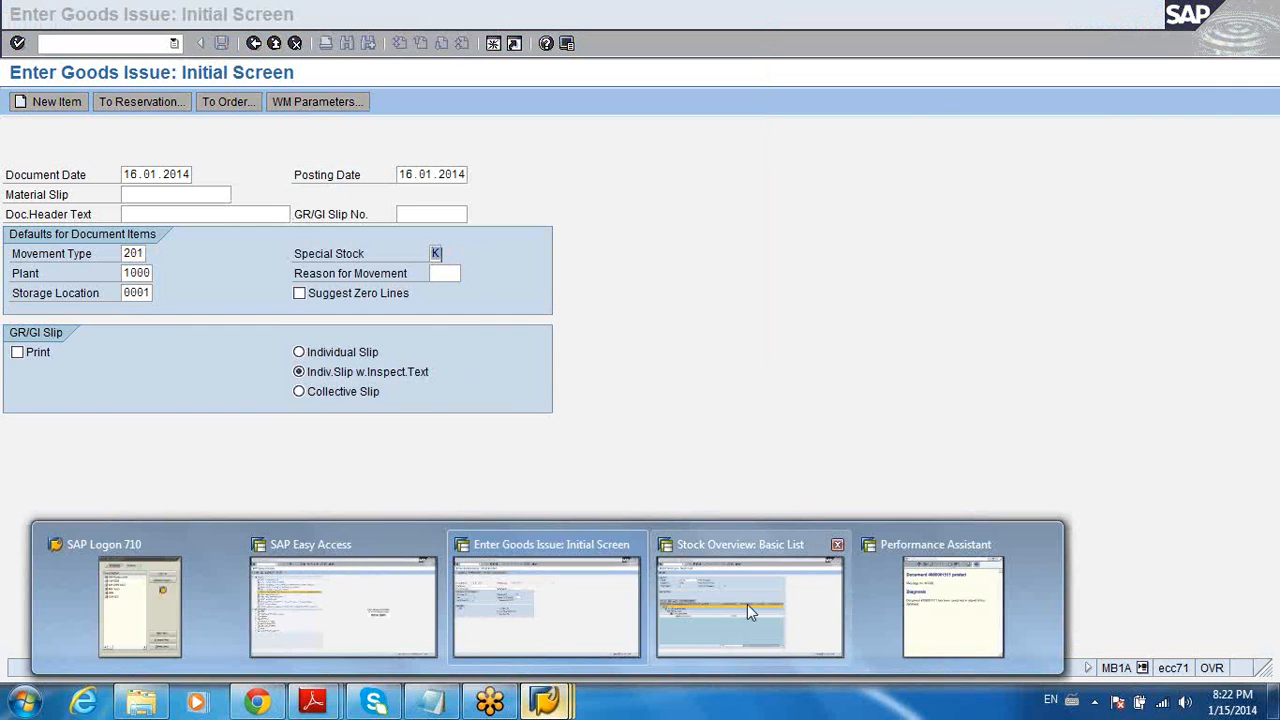
pyautogui.click(748, 604)
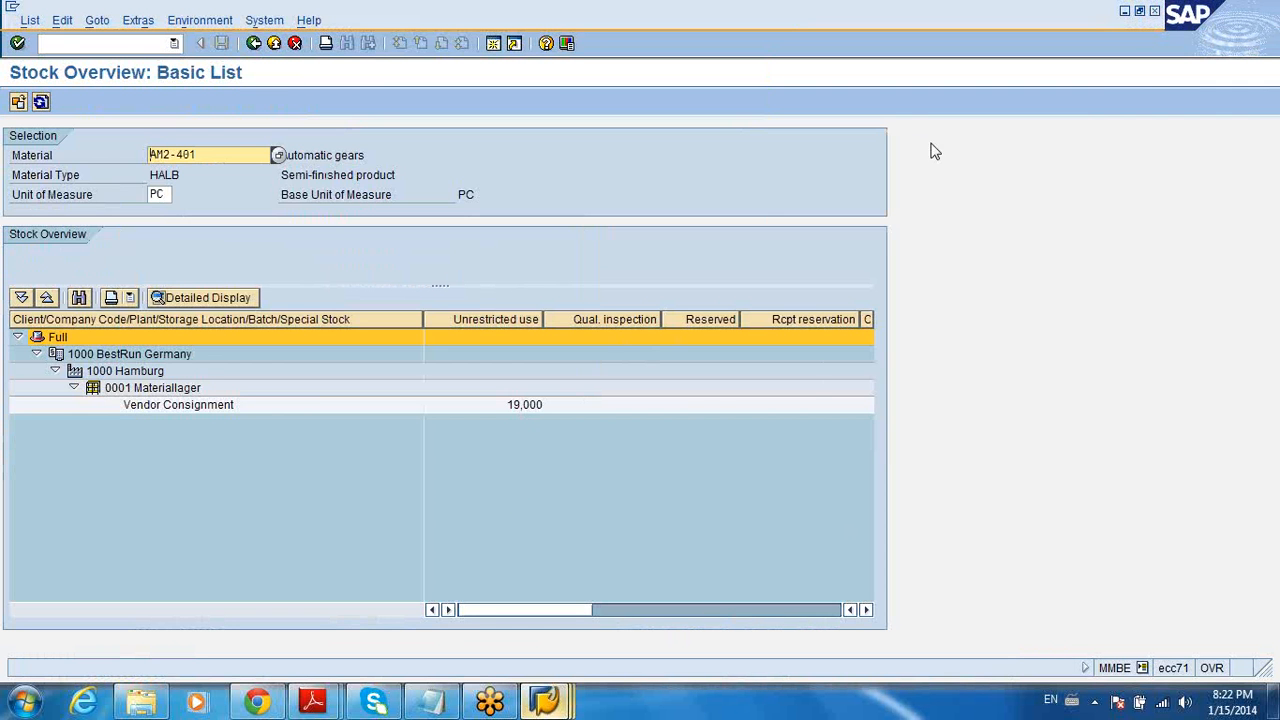
pyautogui.click(1125, 11)
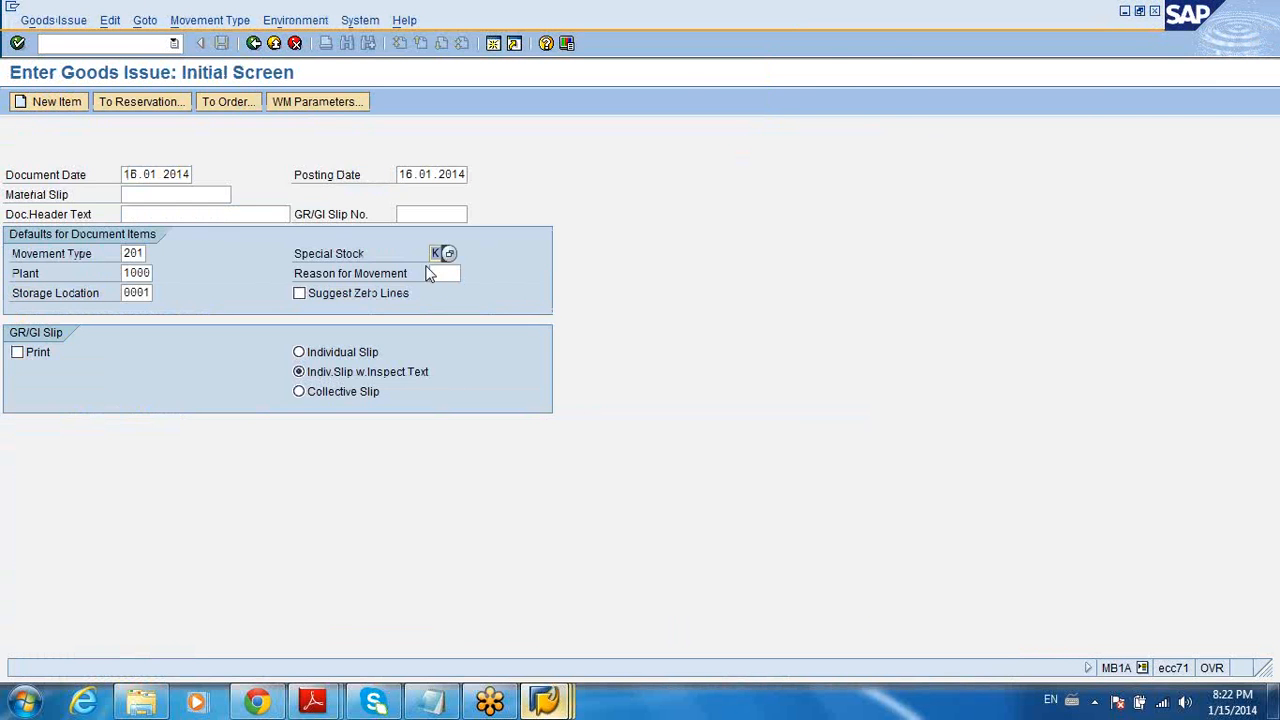
# Continue to the new items entry of the goods issue and set vendor 1000 and cost center 1000
pyautogui.press('Return')
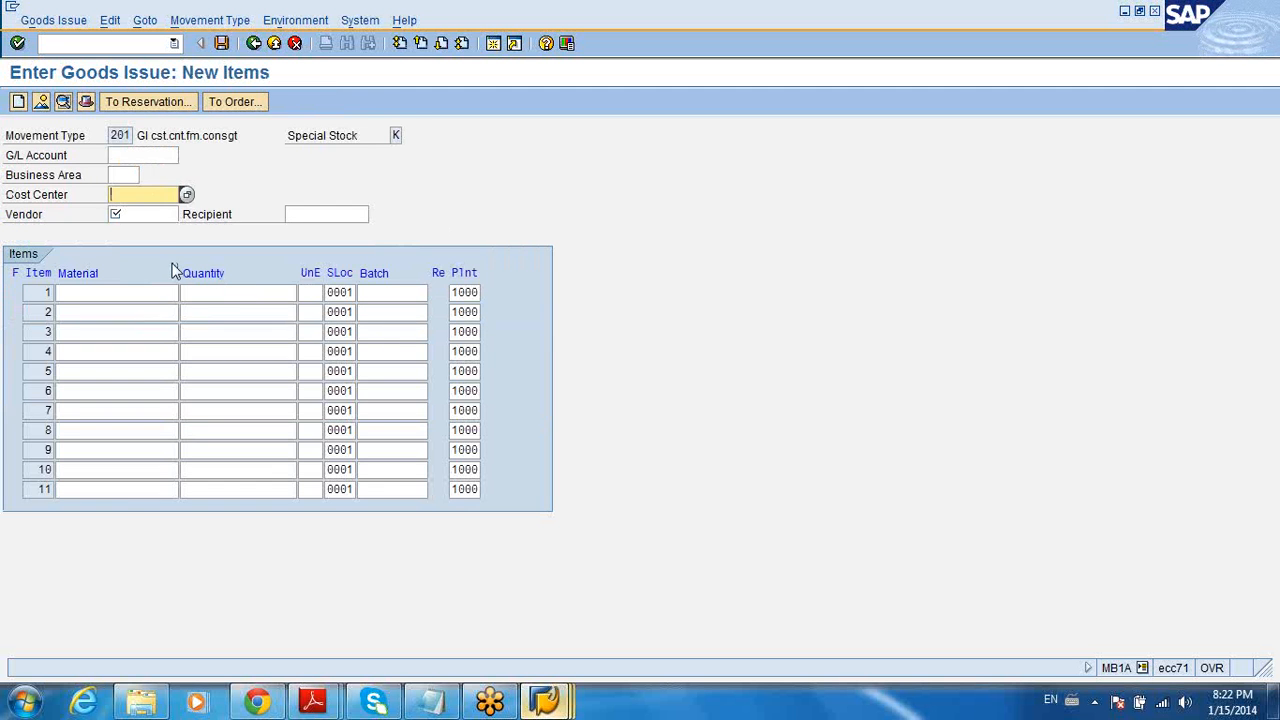
pyautogui.click(144, 216)
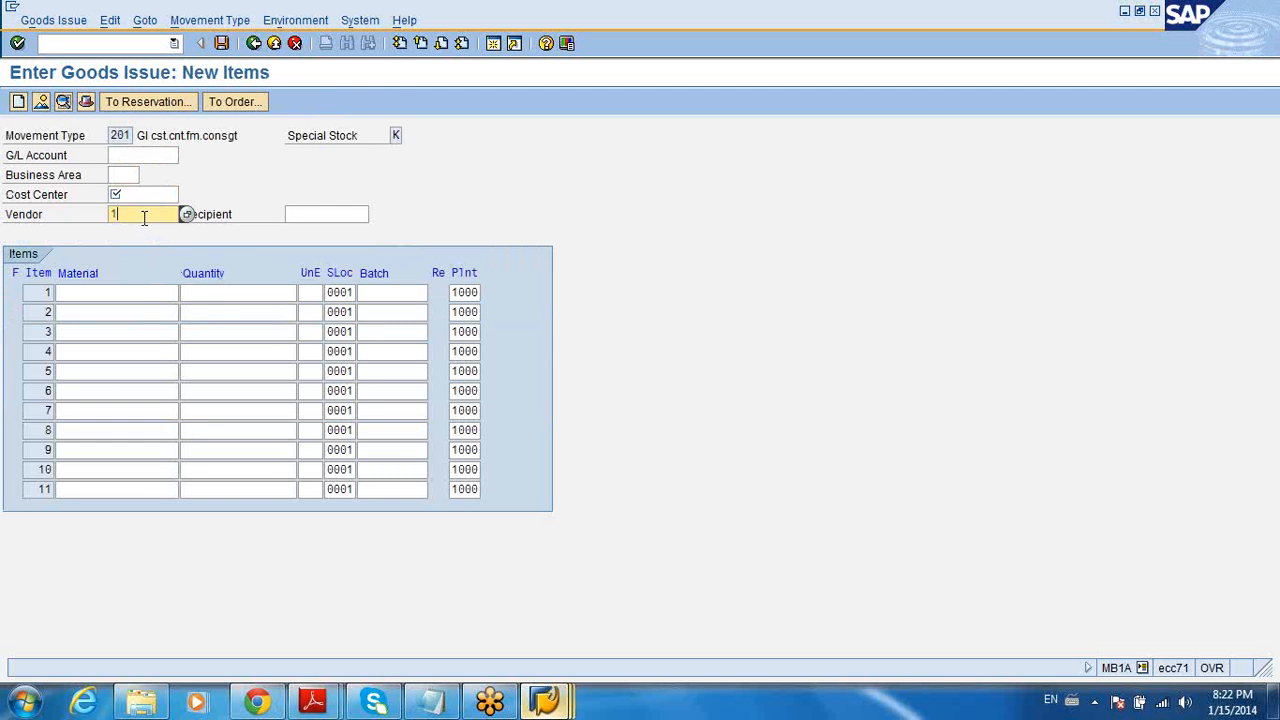
pyautogui.click(141, 194)
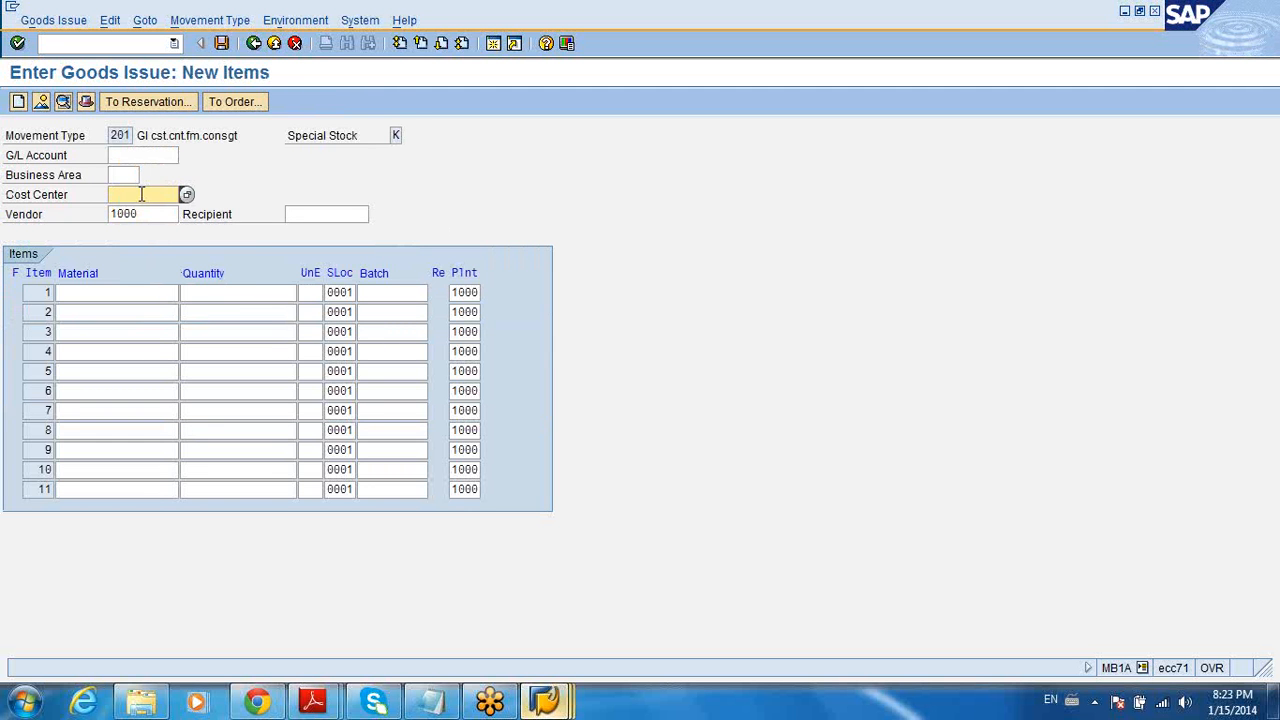
# Enter material AM2-401 with quantity 19 in the first item line and post the goods issue
pyautogui.click(91, 292)
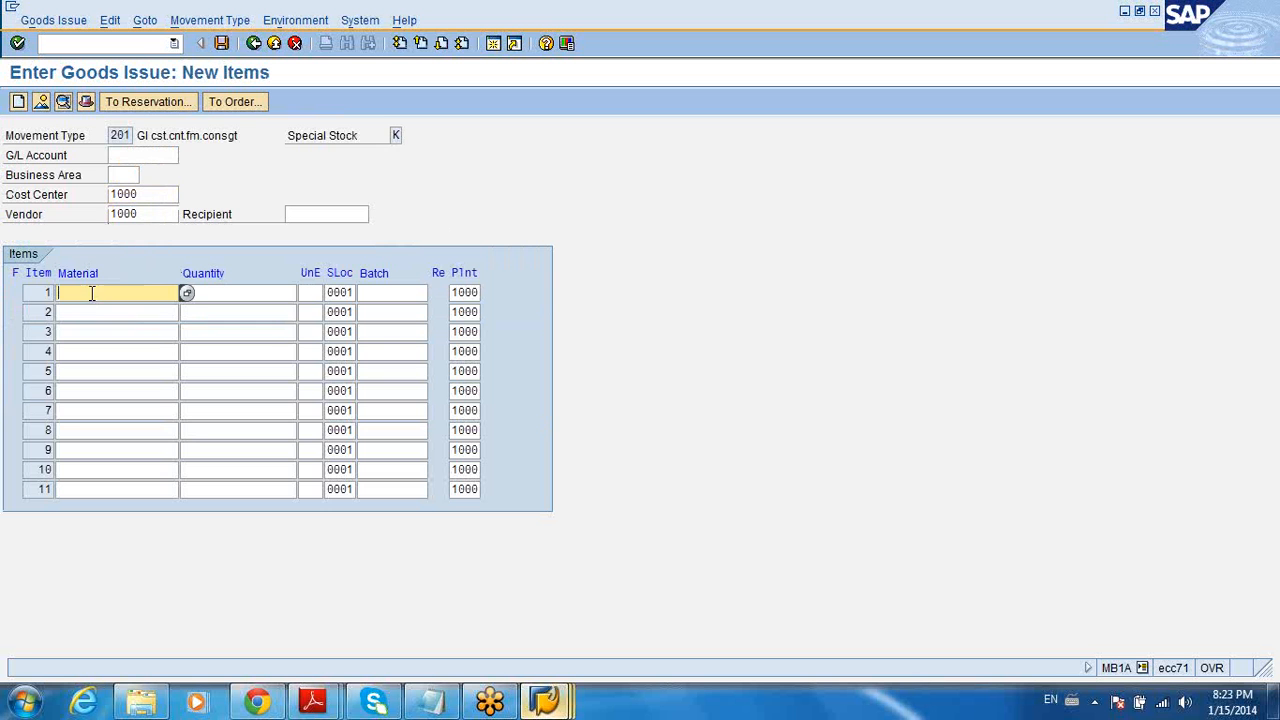
pyautogui.write('A')
pyautogui.click(103, 311)
pyautogui.click(263, 297)
pyautogui.write('19')
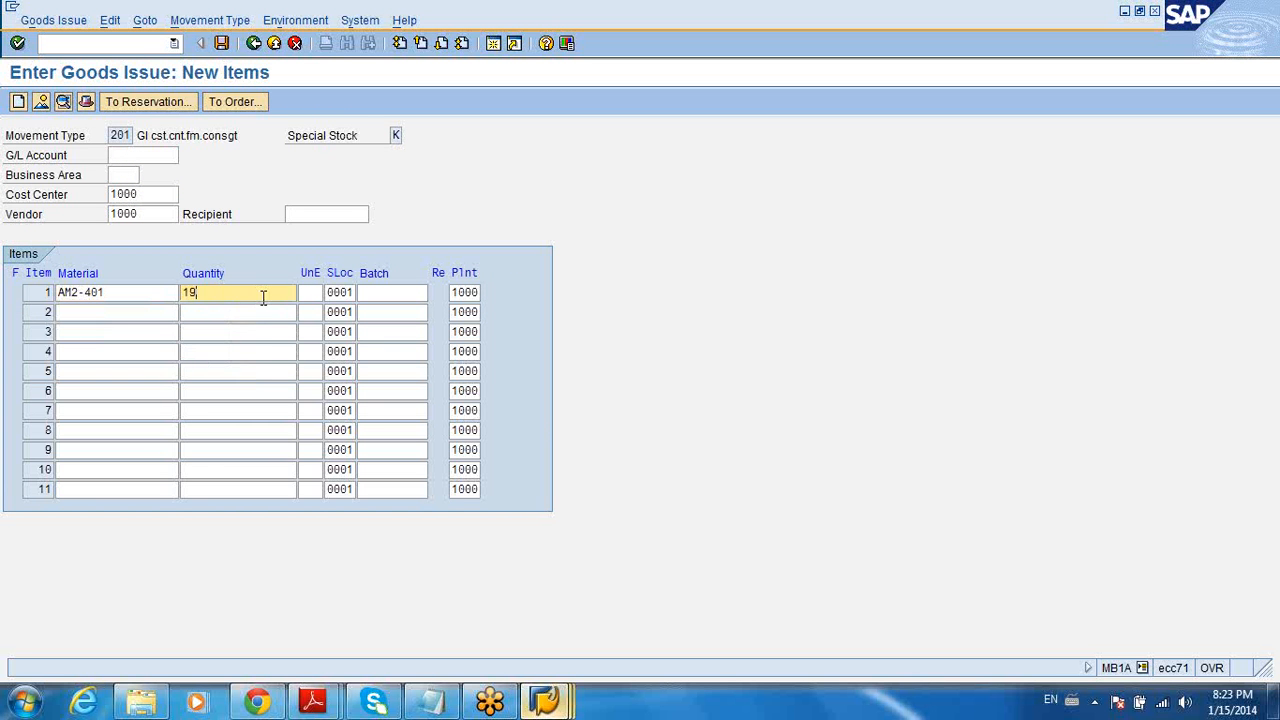
pyautogui.press('Return')
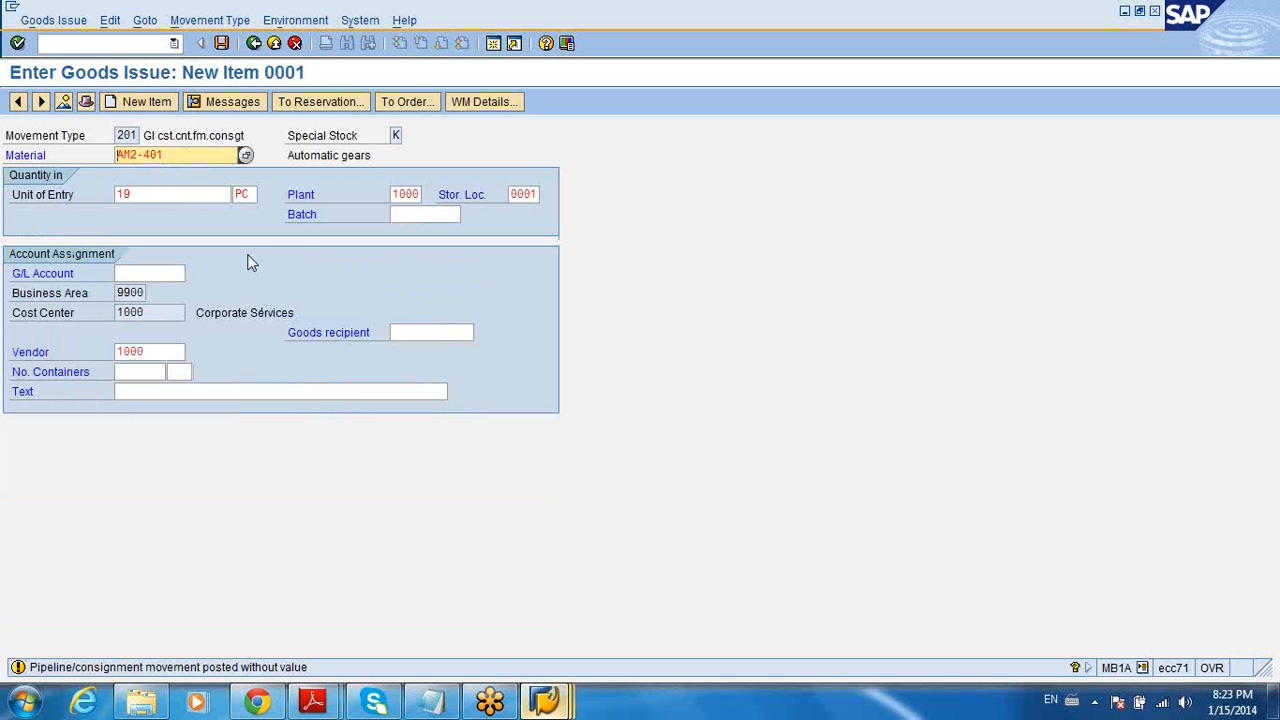
pyautogui.press('Return')
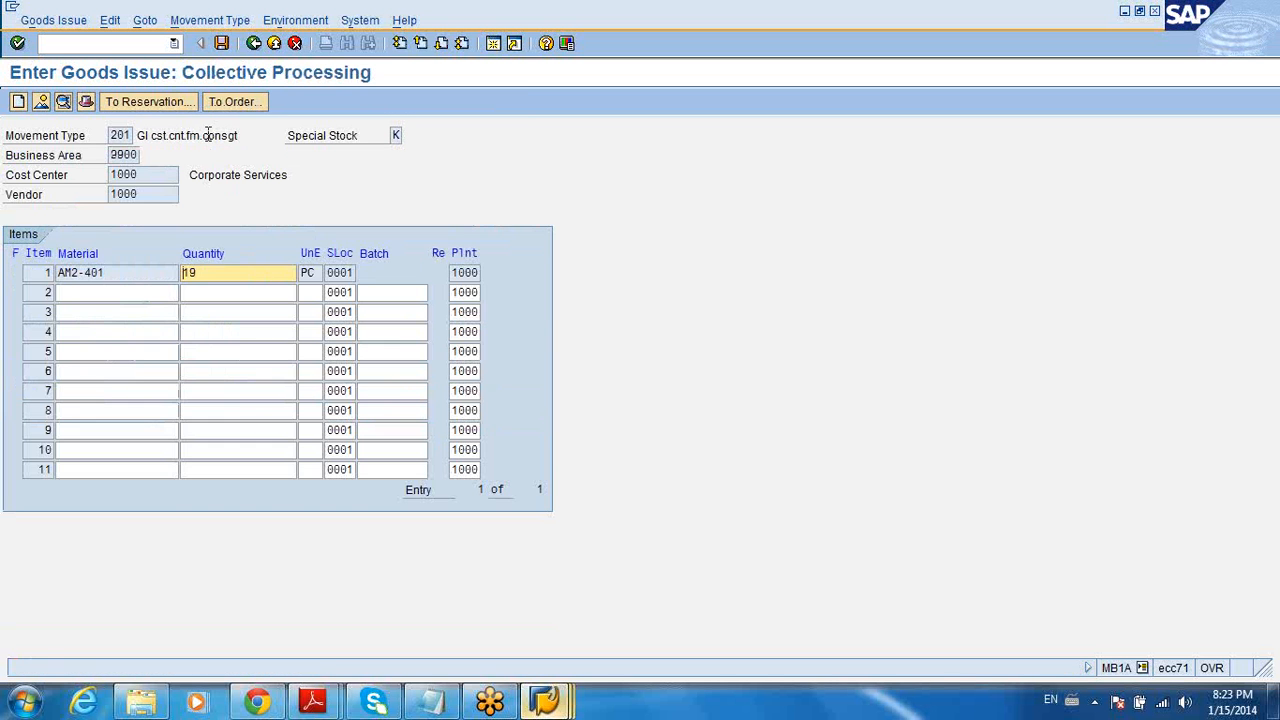
pyautogui.click(223, 45)
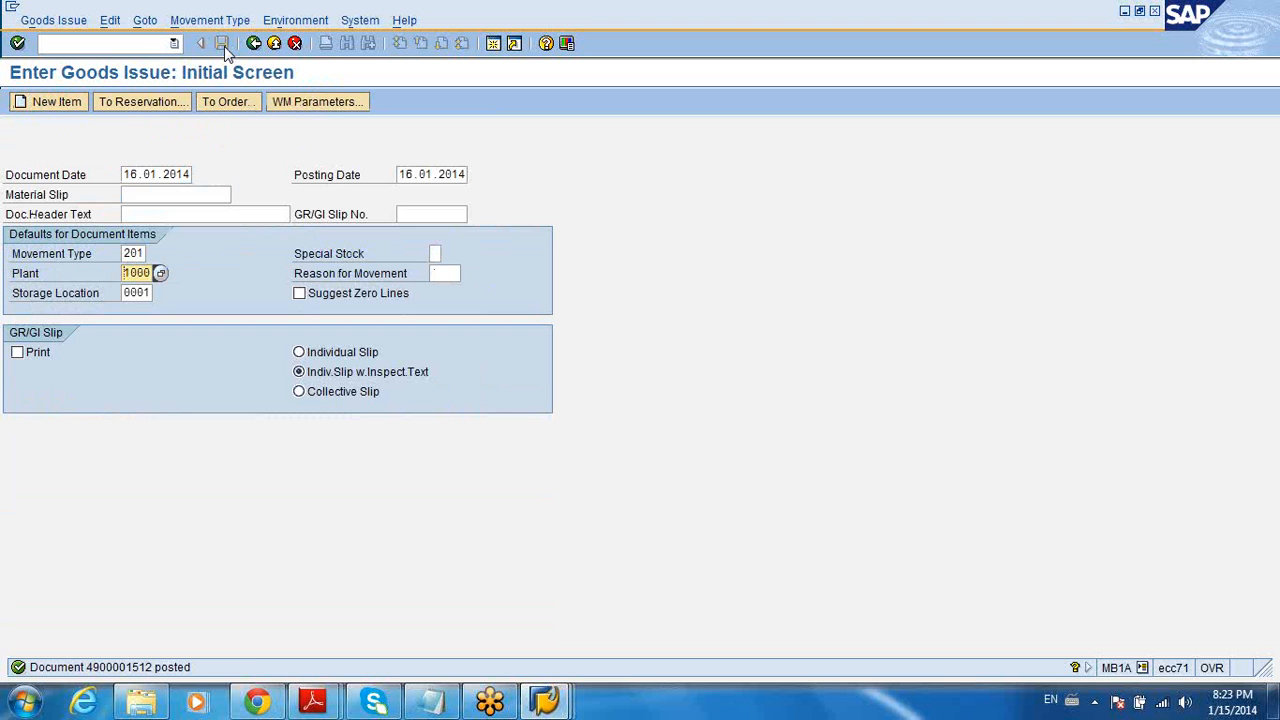
# Copy the material document number from the posting message details and paste it on a new line in the Notepad notes
pyautogui.moveTo(141, 697)
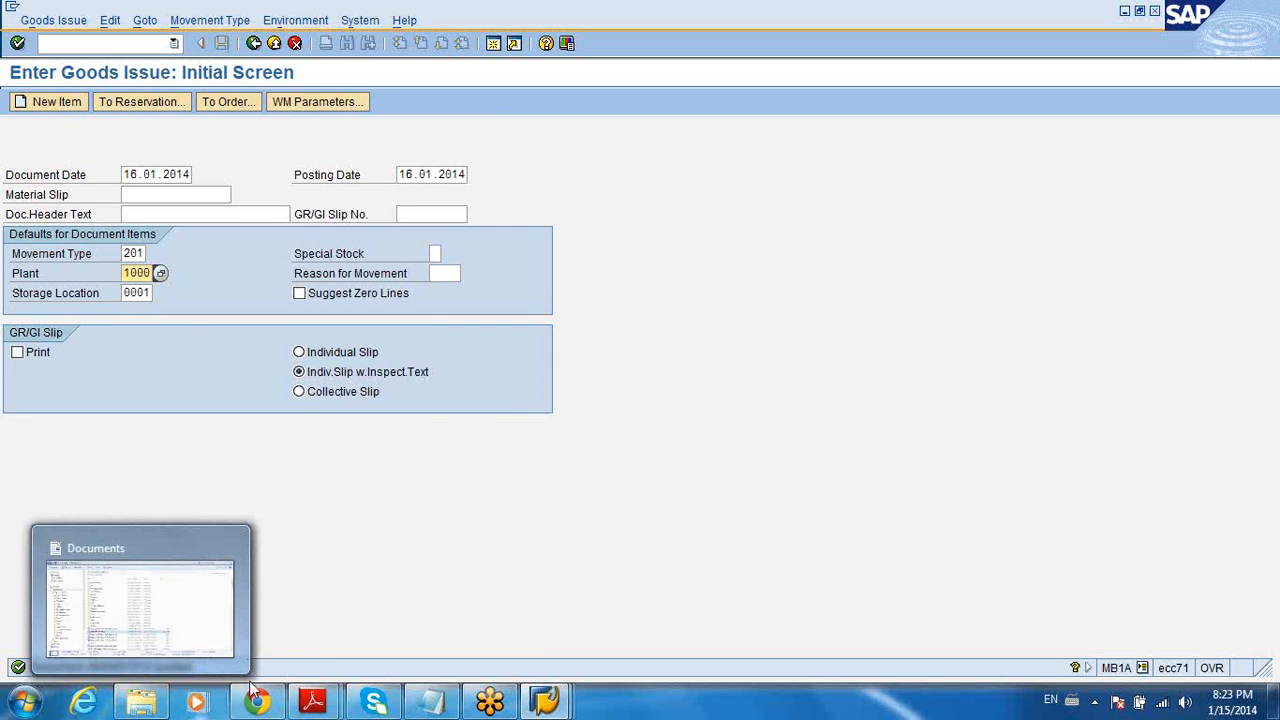
pyautogui.doubleClick(110, 667)
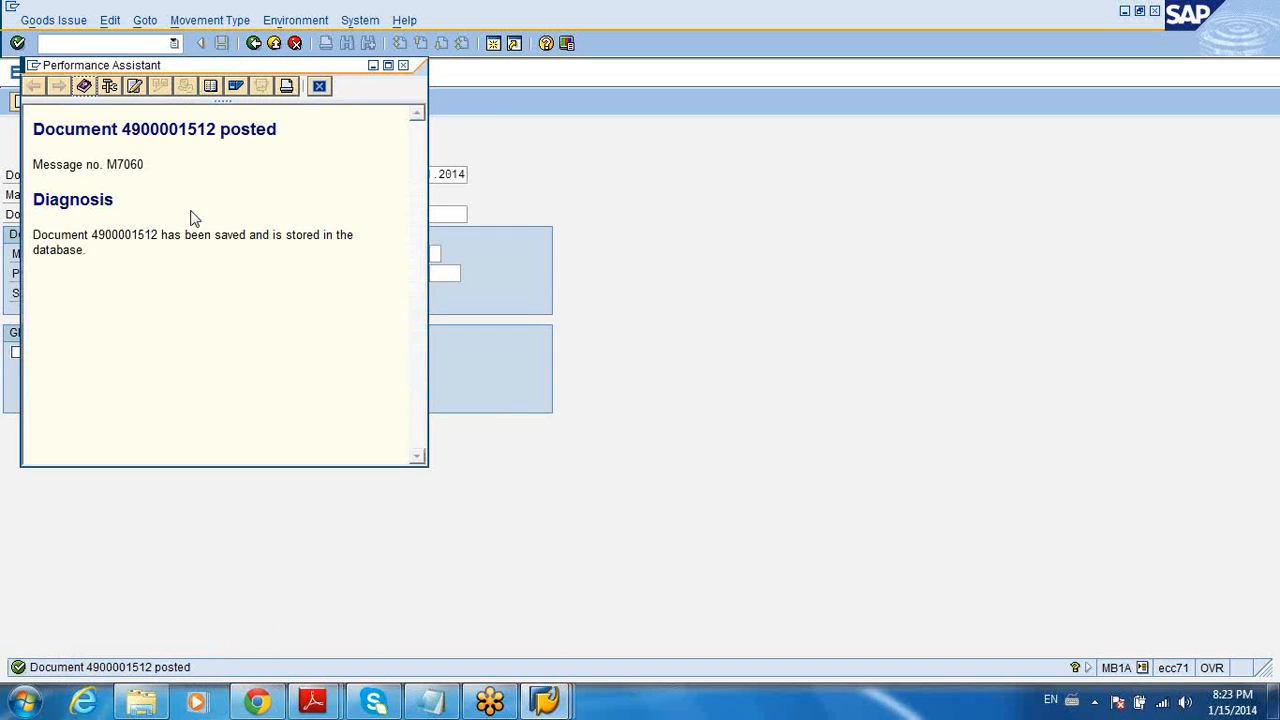
pyautogui.moveTo(124, 128); pyautogui.dragTo(222, 130)
pyautogui.hotkey('ctrl', 'c')
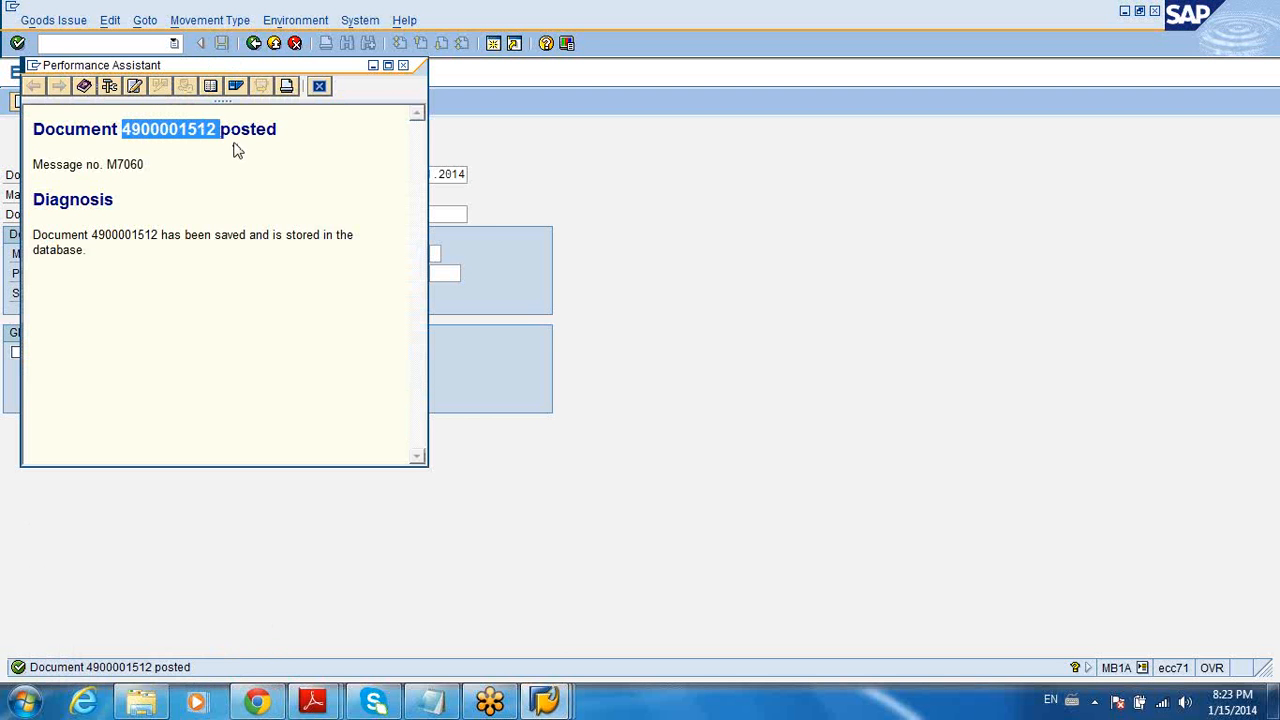
pyautogui.click(430, 700)
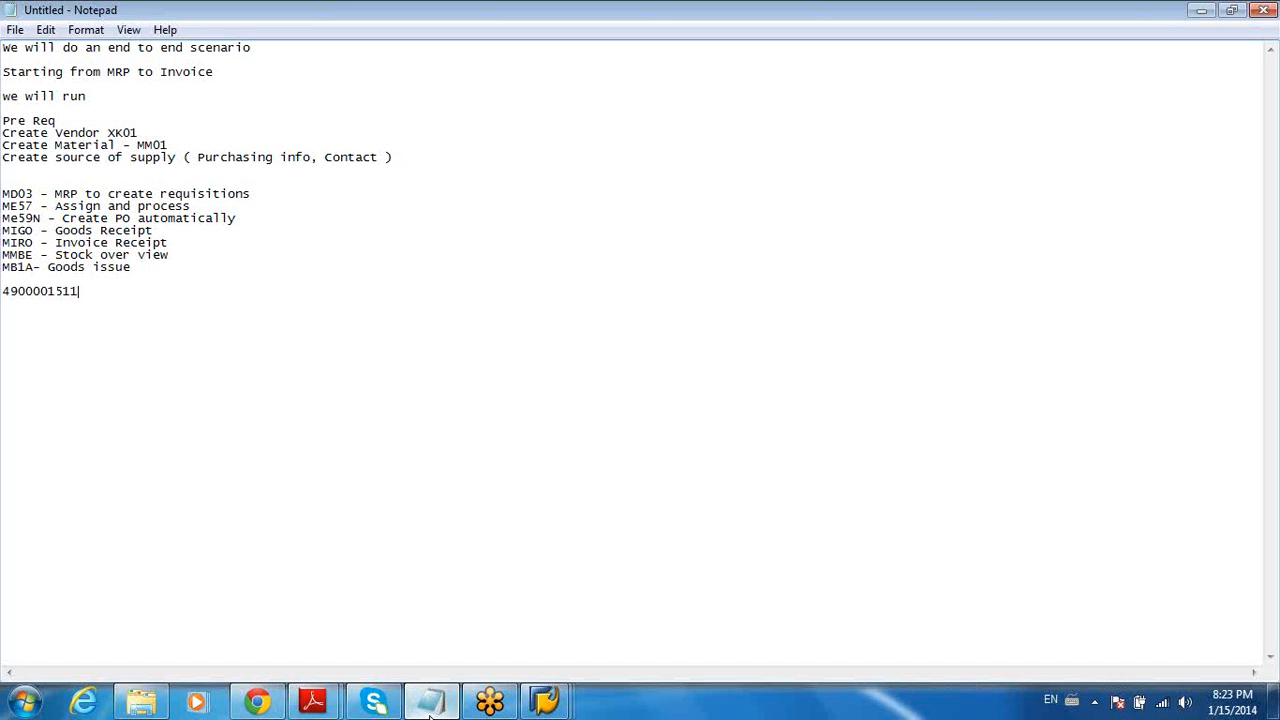
pyautogui.press('Return')
pyautogui.hotkey('ctrl', 'v')
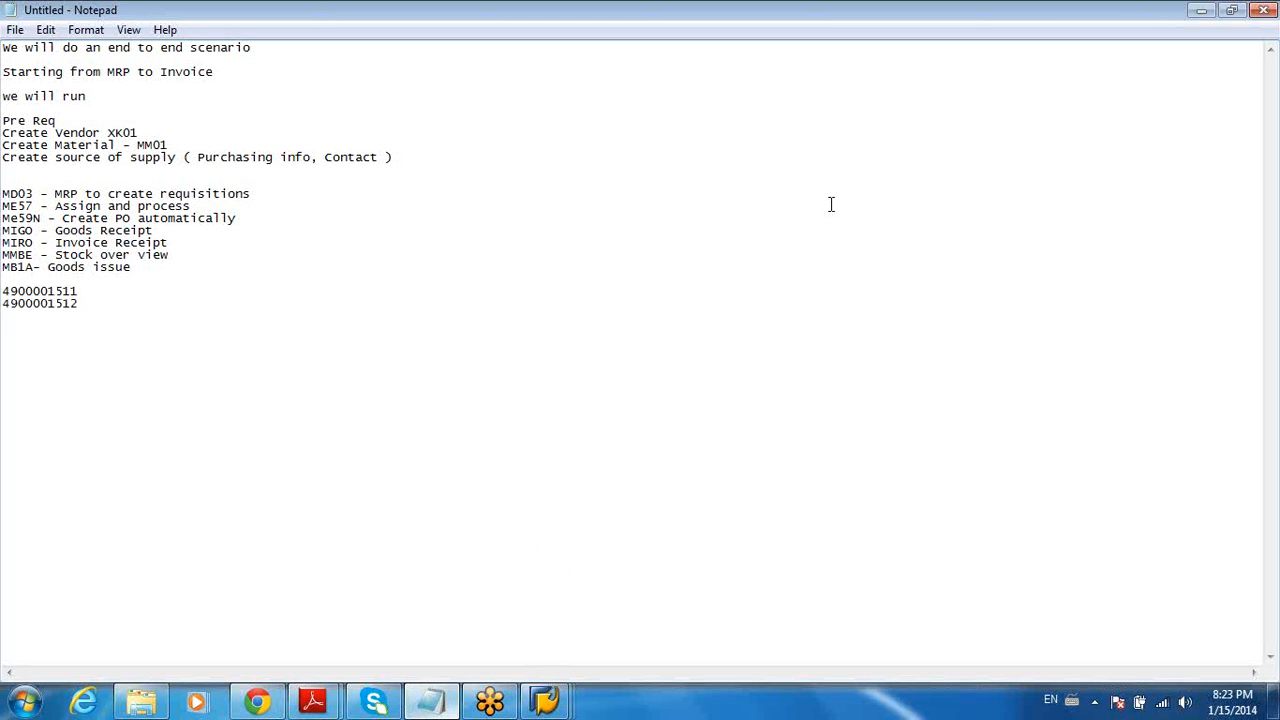
pyautogui.click(1199, 10)
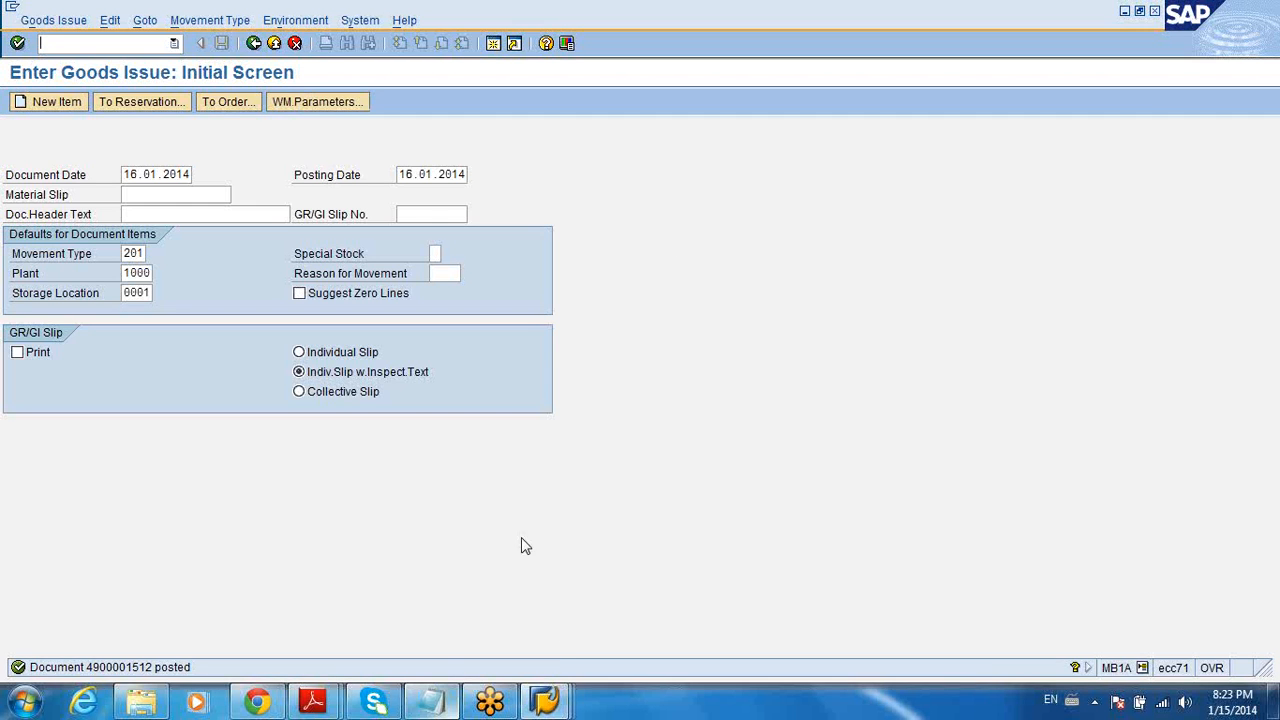
# Refresh the SAP stock overview of AM2-401 to check its remaining stock, and copy the material number
pyautogui.moveTo(545, 700)
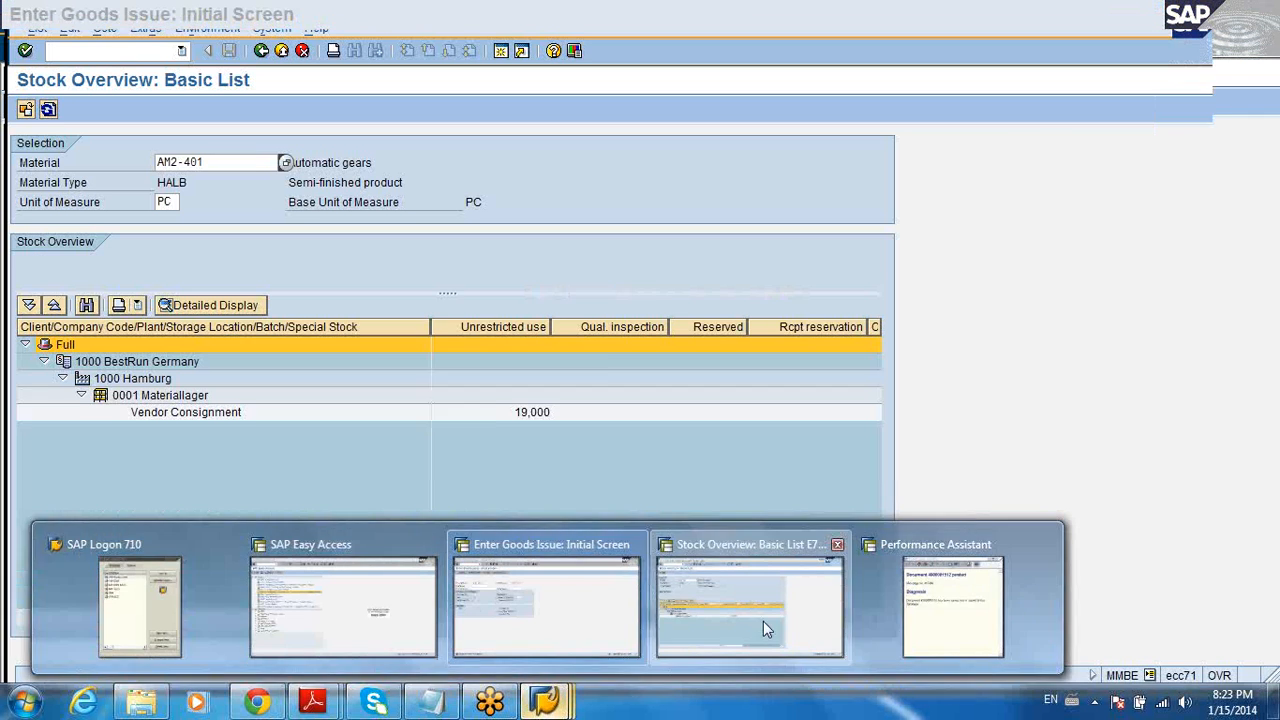
pyautogui.click(763, 621)
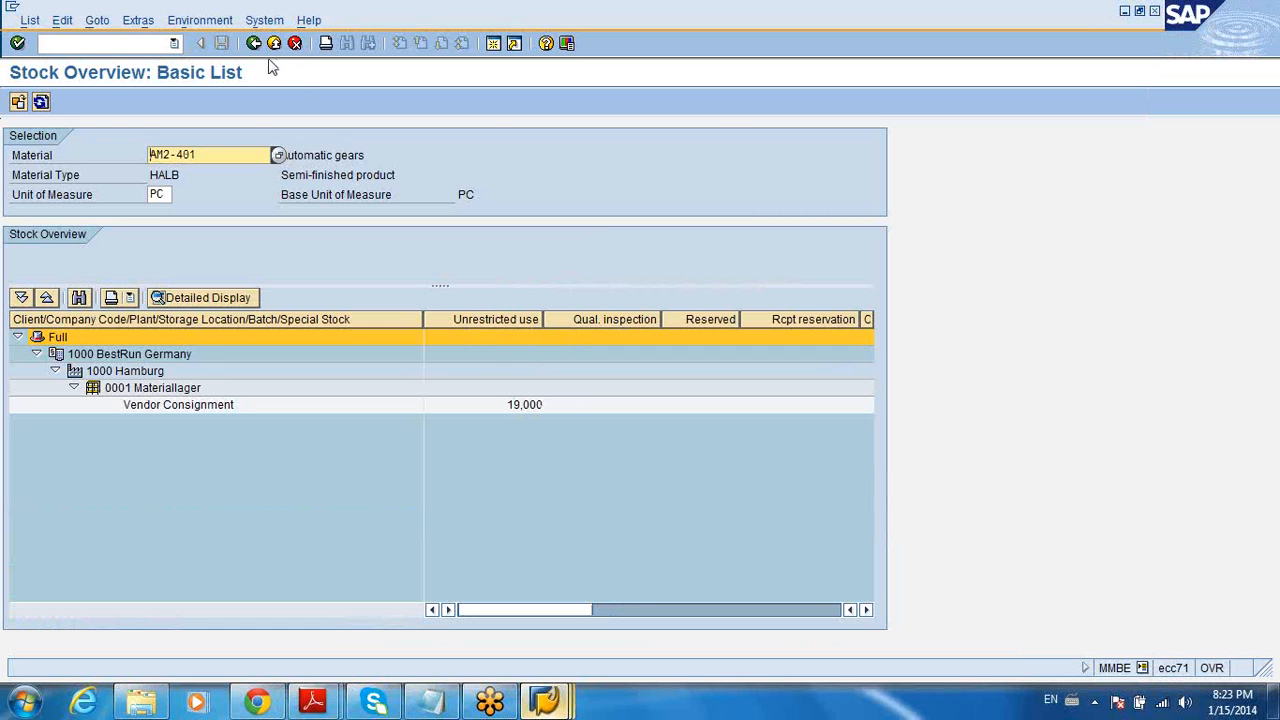
pyautogui.click(41, 102)
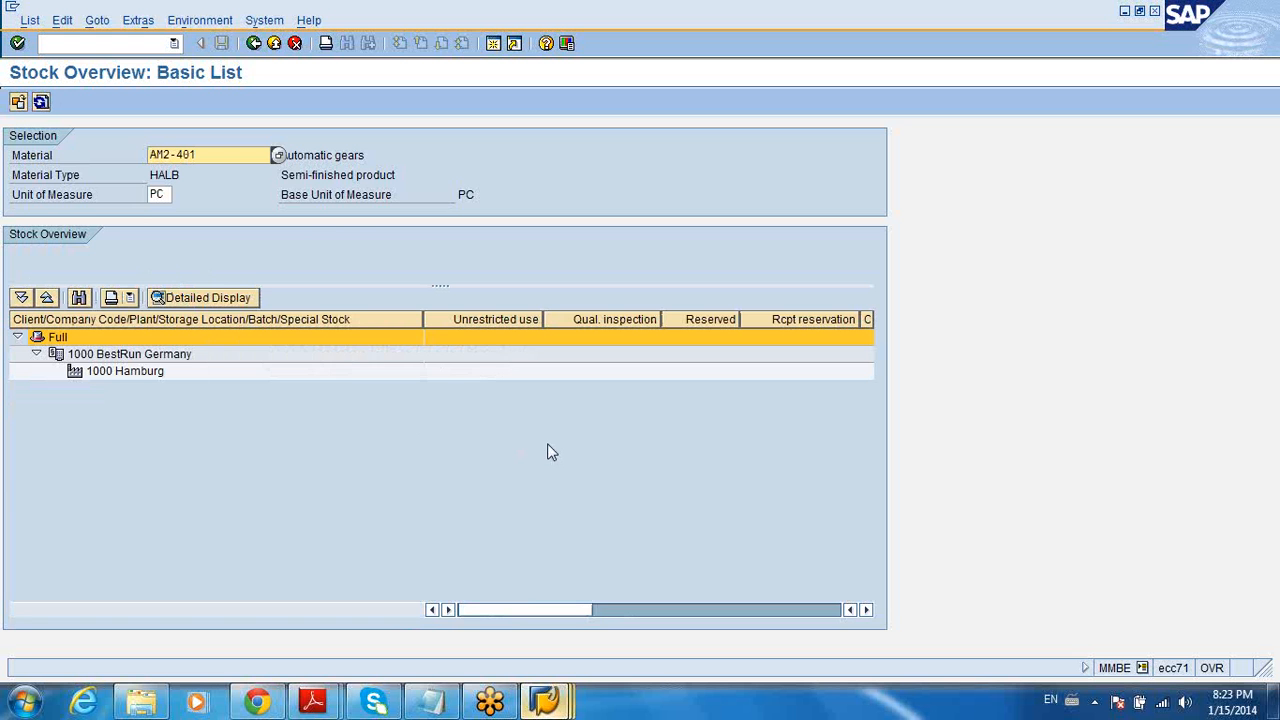
pyautogui.doubleClick(219, 156)
pyautogui.hotkey('ctrl', 'c')
pyautogui.click(416, 287)
# Return to the goods issue session, leave it, and start transaction MD03 for material AM2-401
pyautogui.click(548, 700)
pyautogui.click(525, 587)
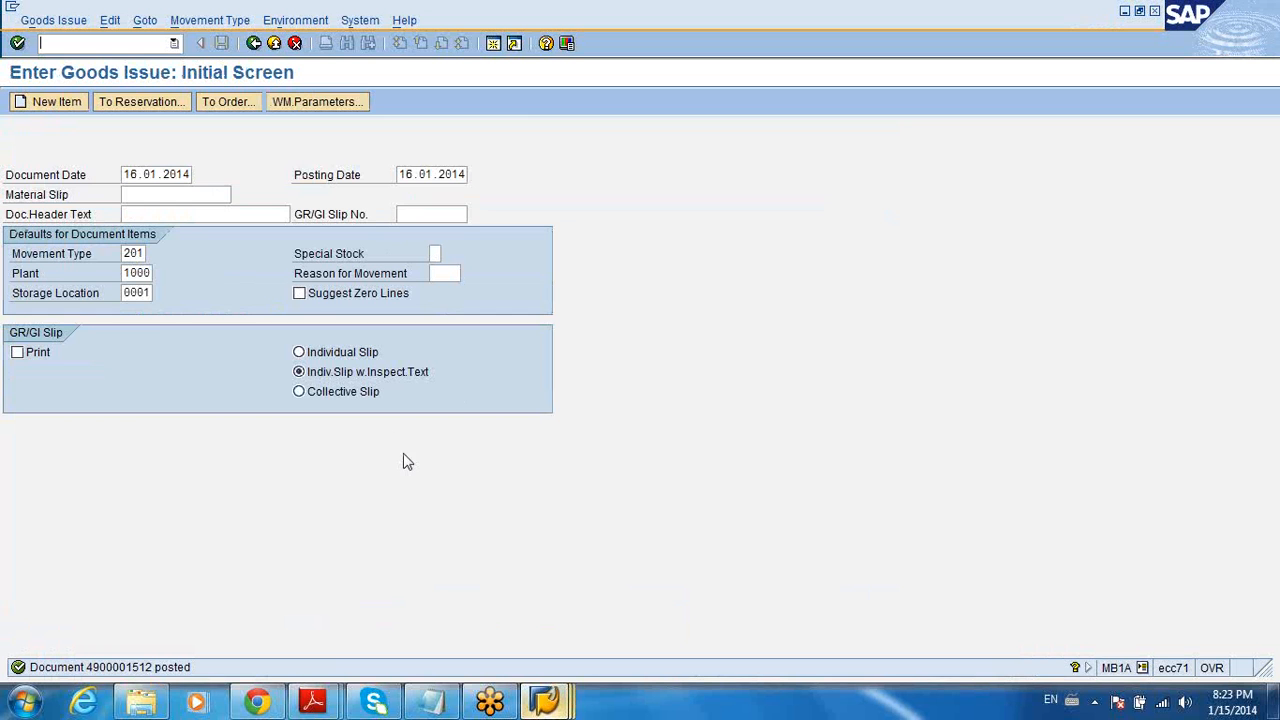
pyautogui.click(266, 46)
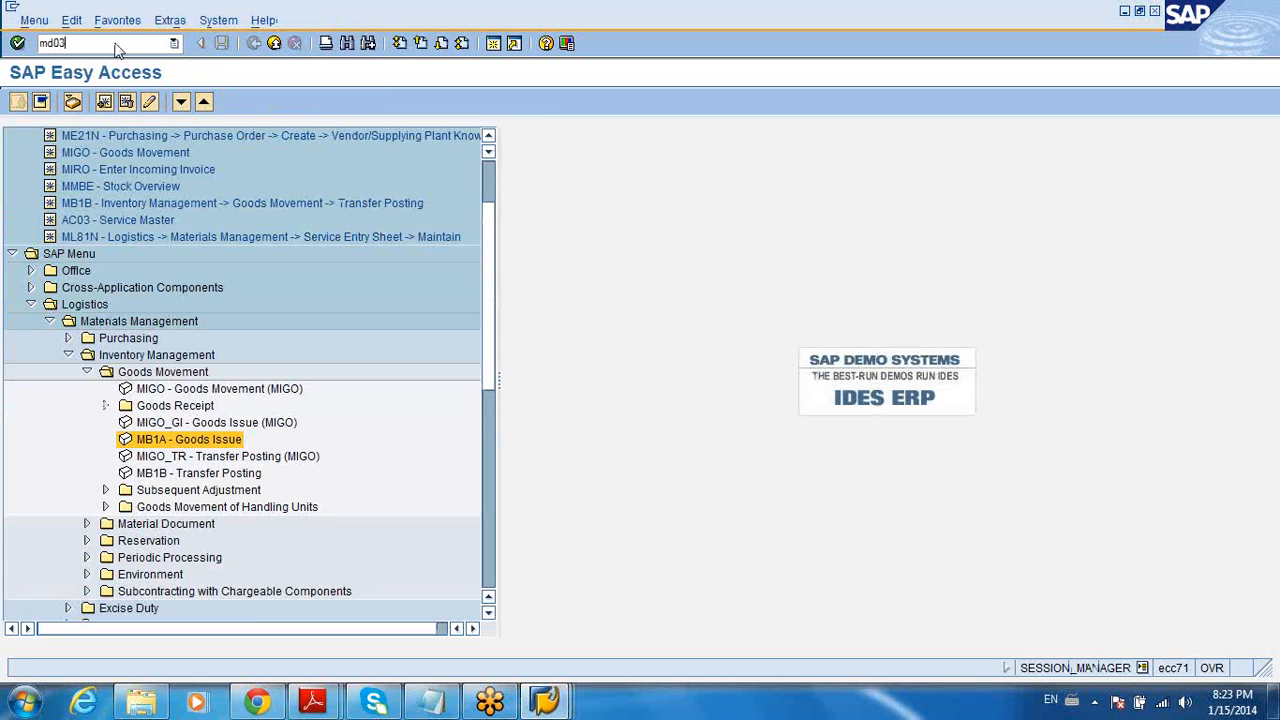
pyautogui.press('Return')
pyautogui.hotkey('ctrl', 'v')
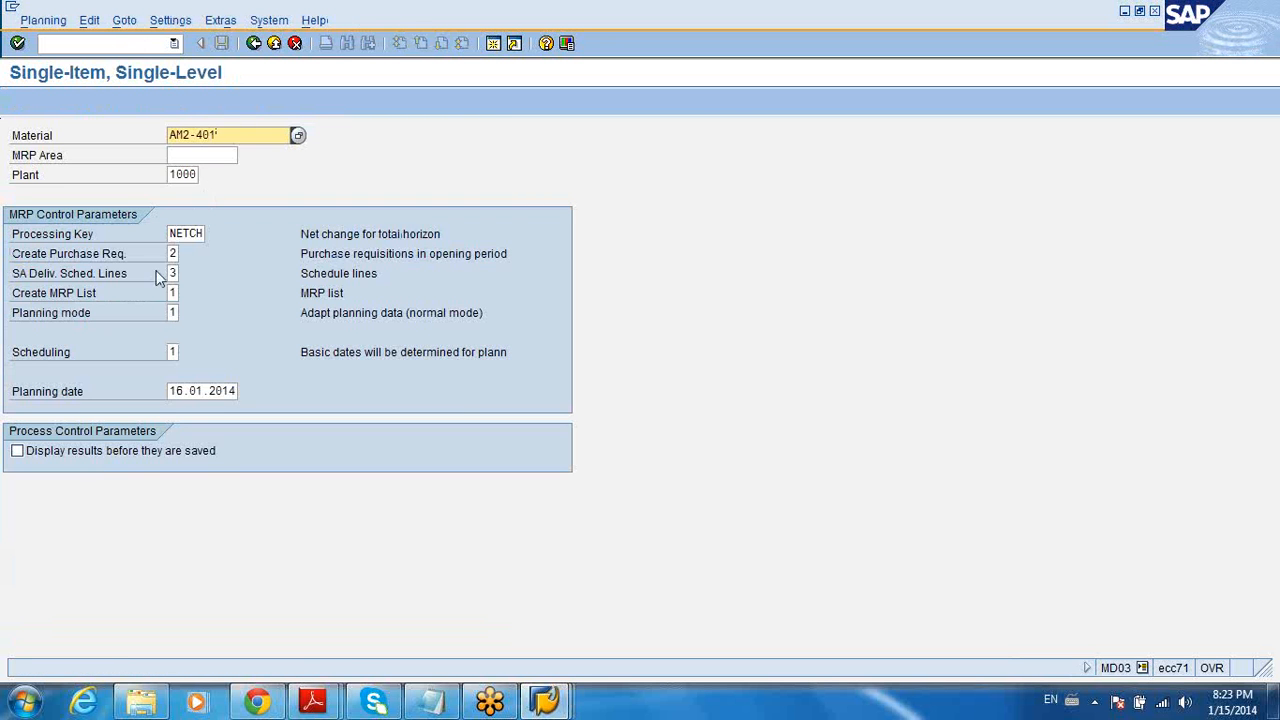
# Run the single-item MRP for AM2-401 with results displayed before they are saved, and save the planning result
pyautogui.click(19, 455)
pyautogui.press('Return')
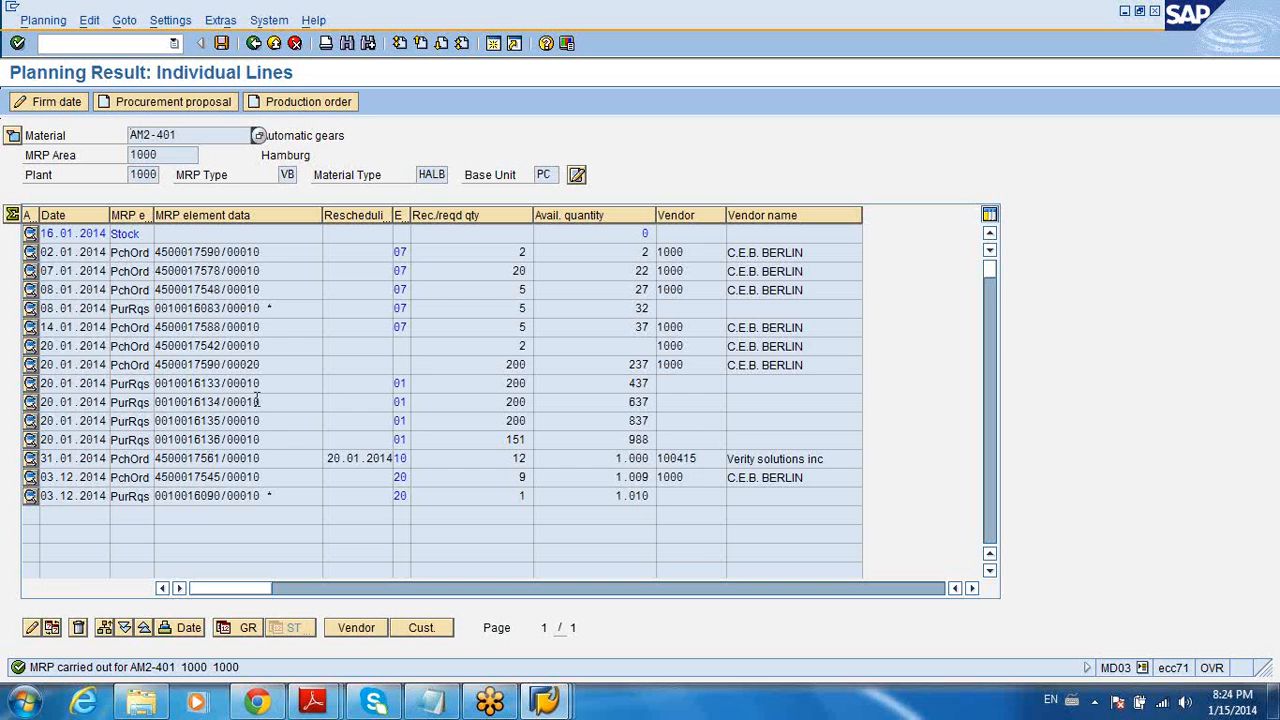
pyautogui.click(222, 43)
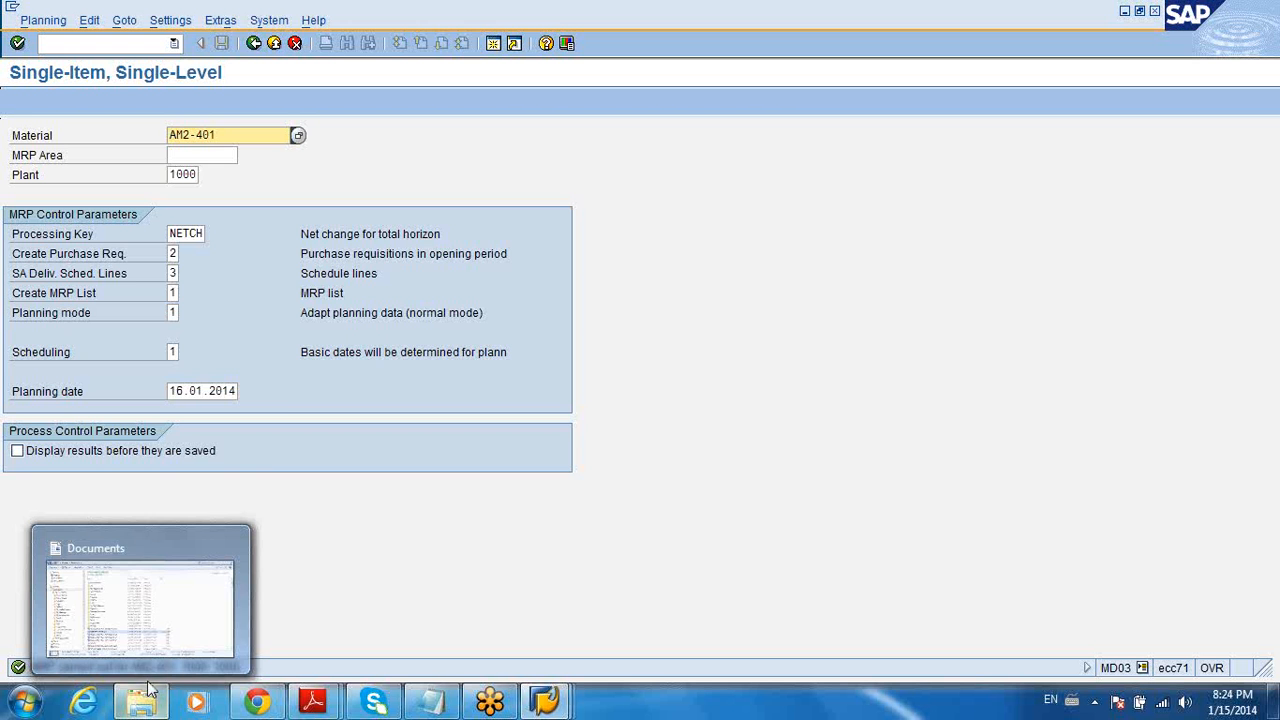
# Leave MD03 and open ME57 - Assign and Process from the purchase requisition follow-on functions
pyautogui.click(254, 45)
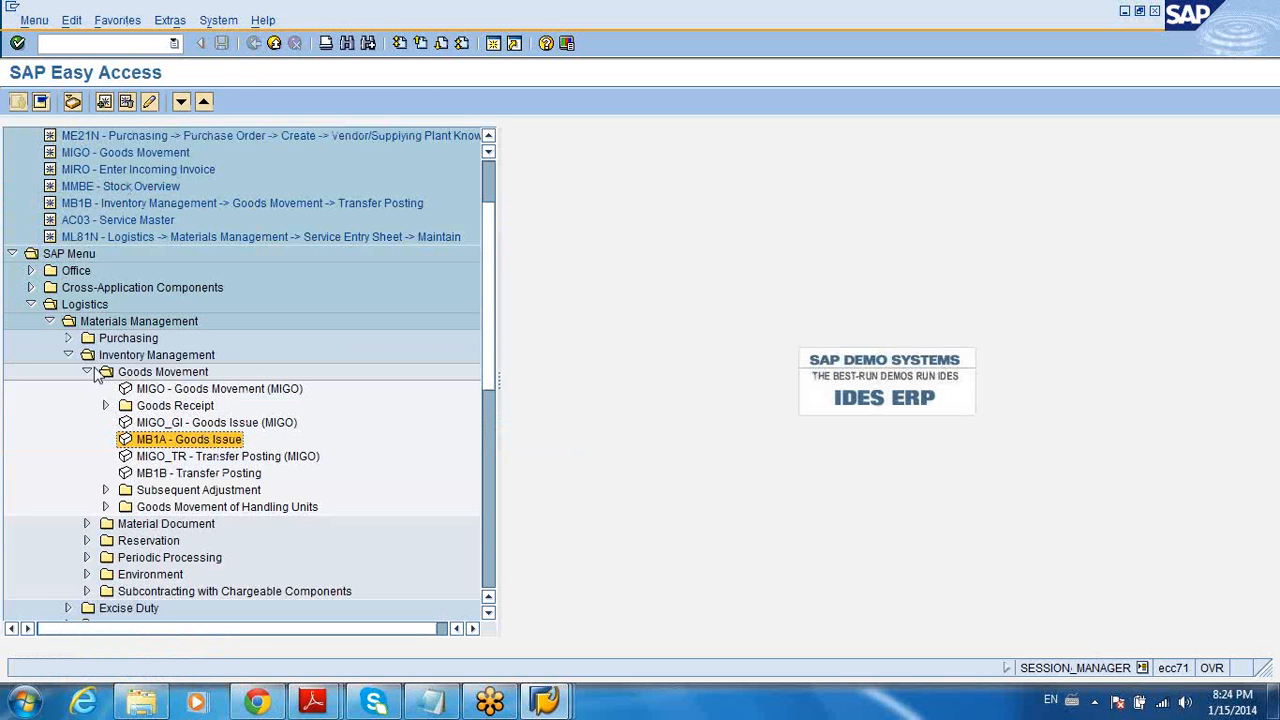
pyautogui.click(86, 373)
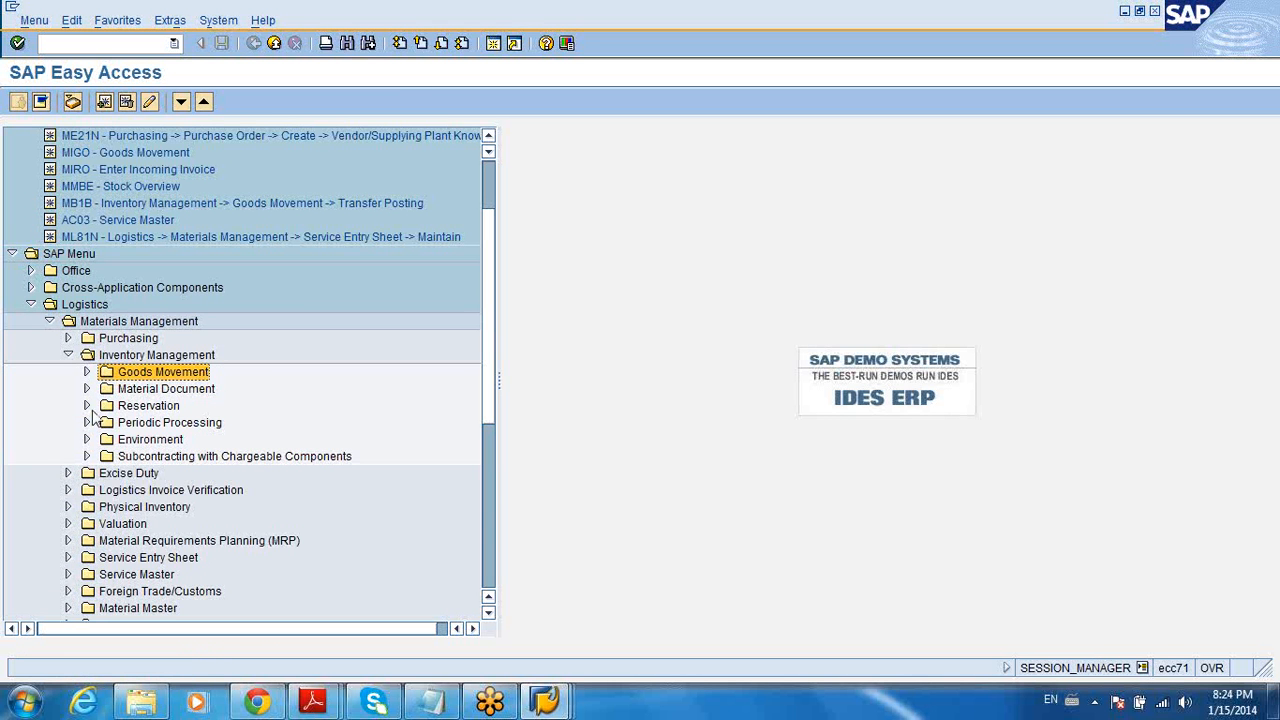
pyautogui.click(68, 338)
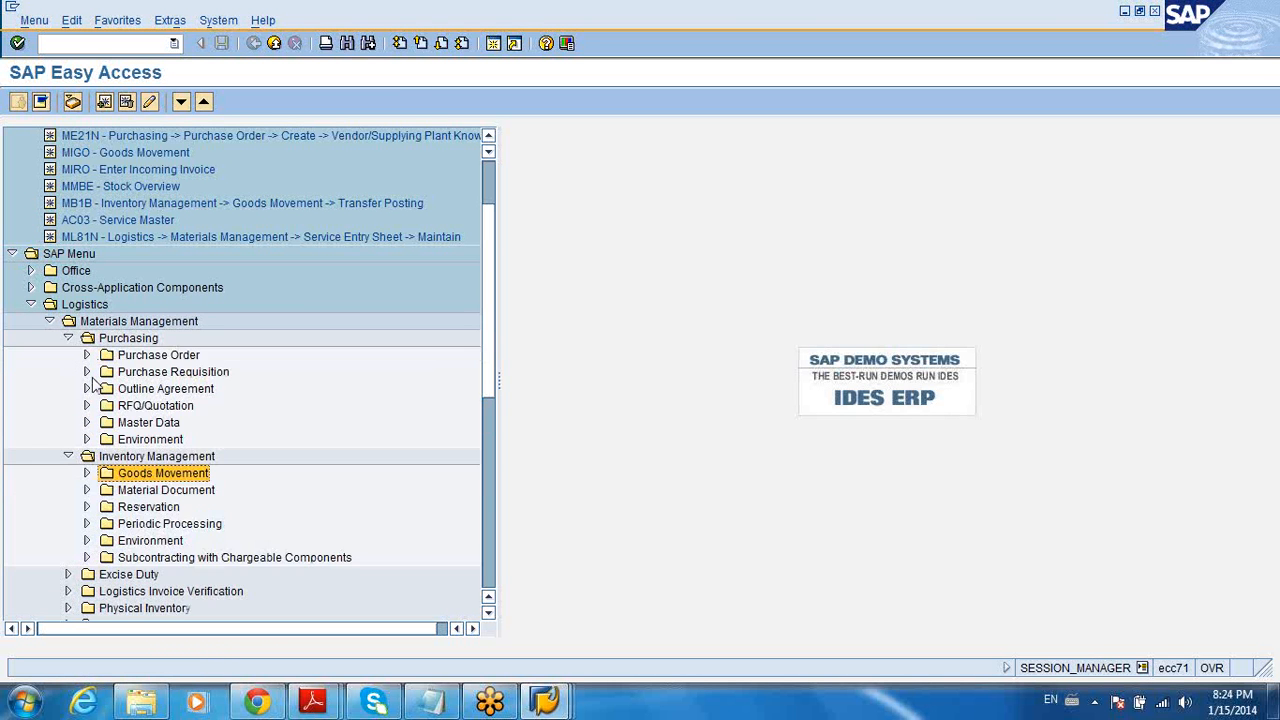
pyautogui.click(87, 406)
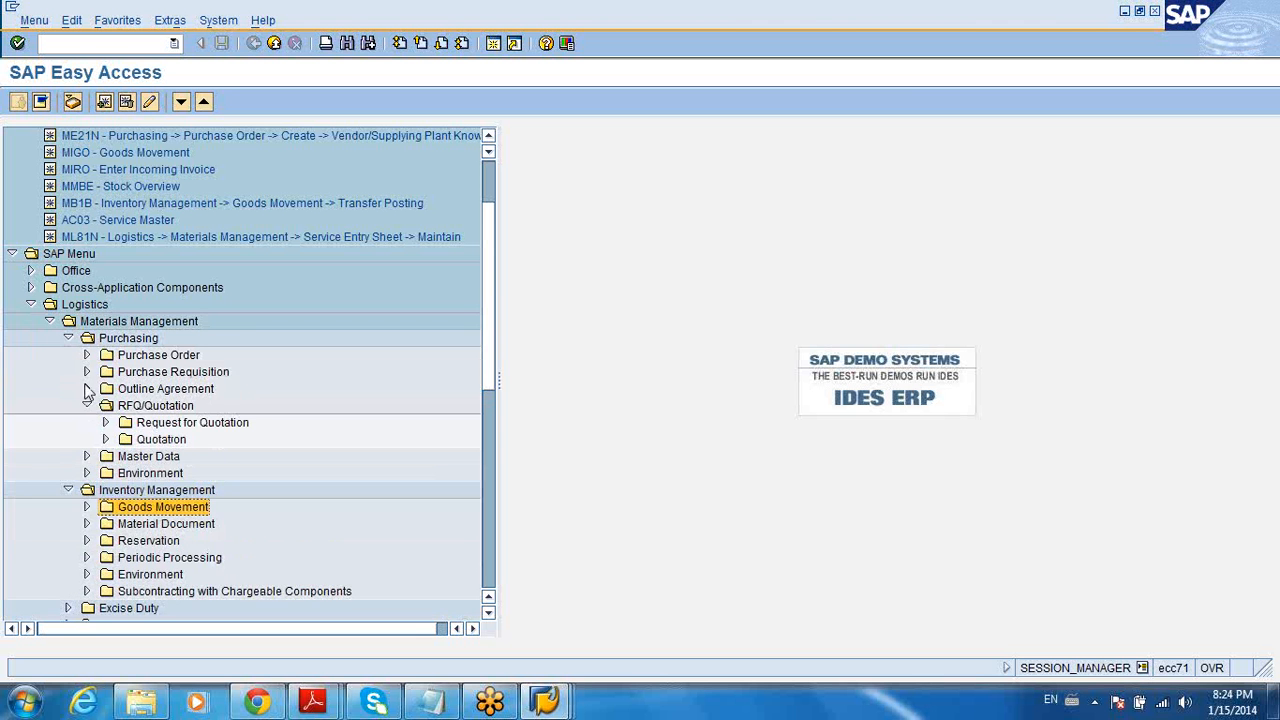
pyautogui.click(87, 372)
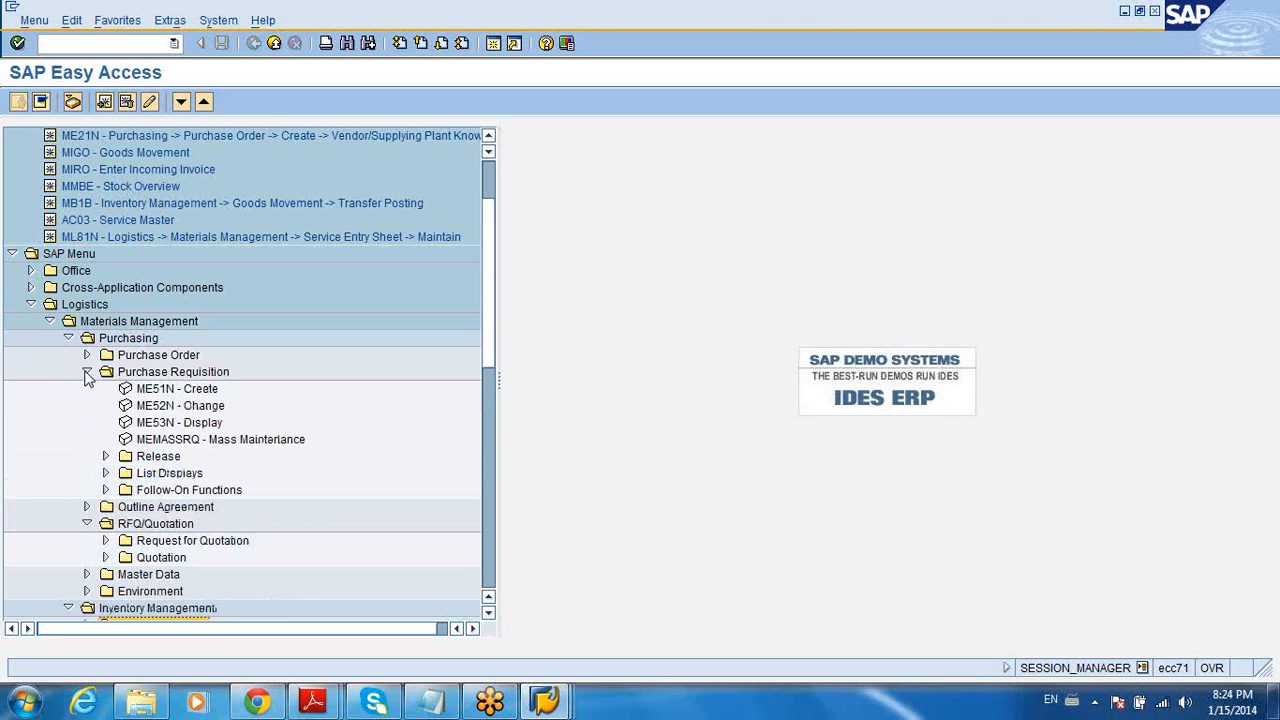
pyautogui.click(105, 490)
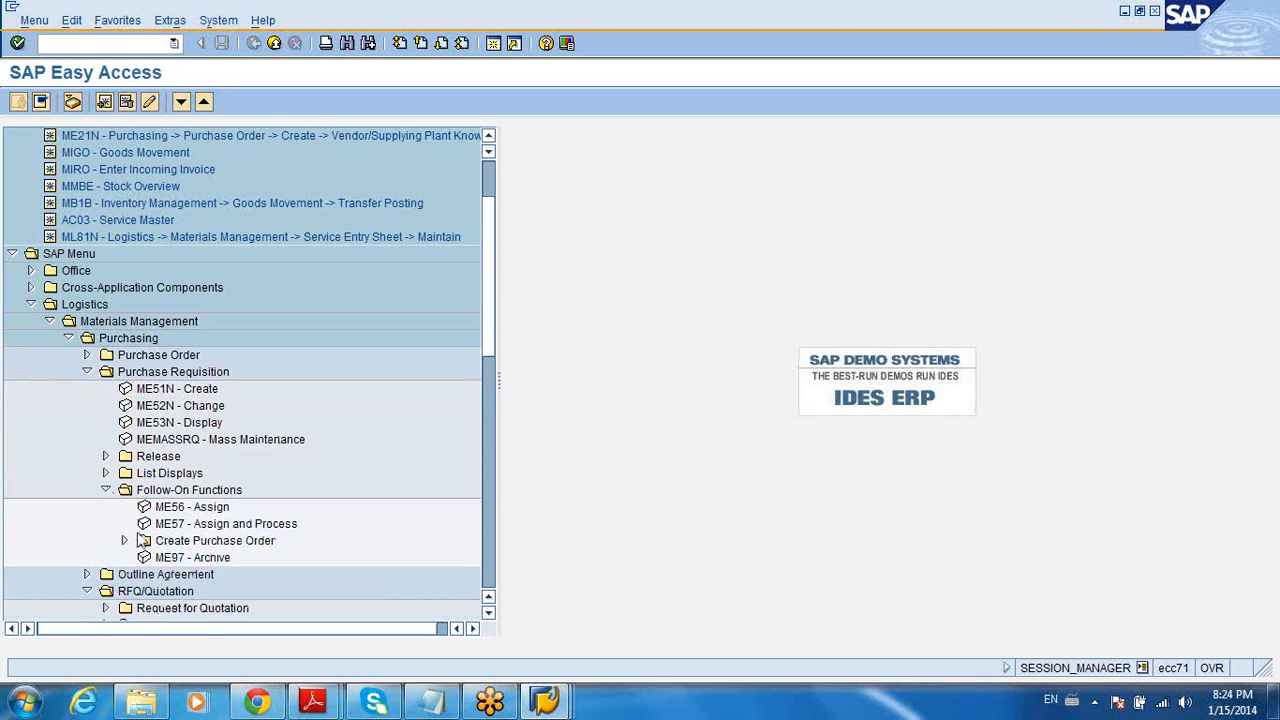
pyautogui.doubleClick(172, 524)
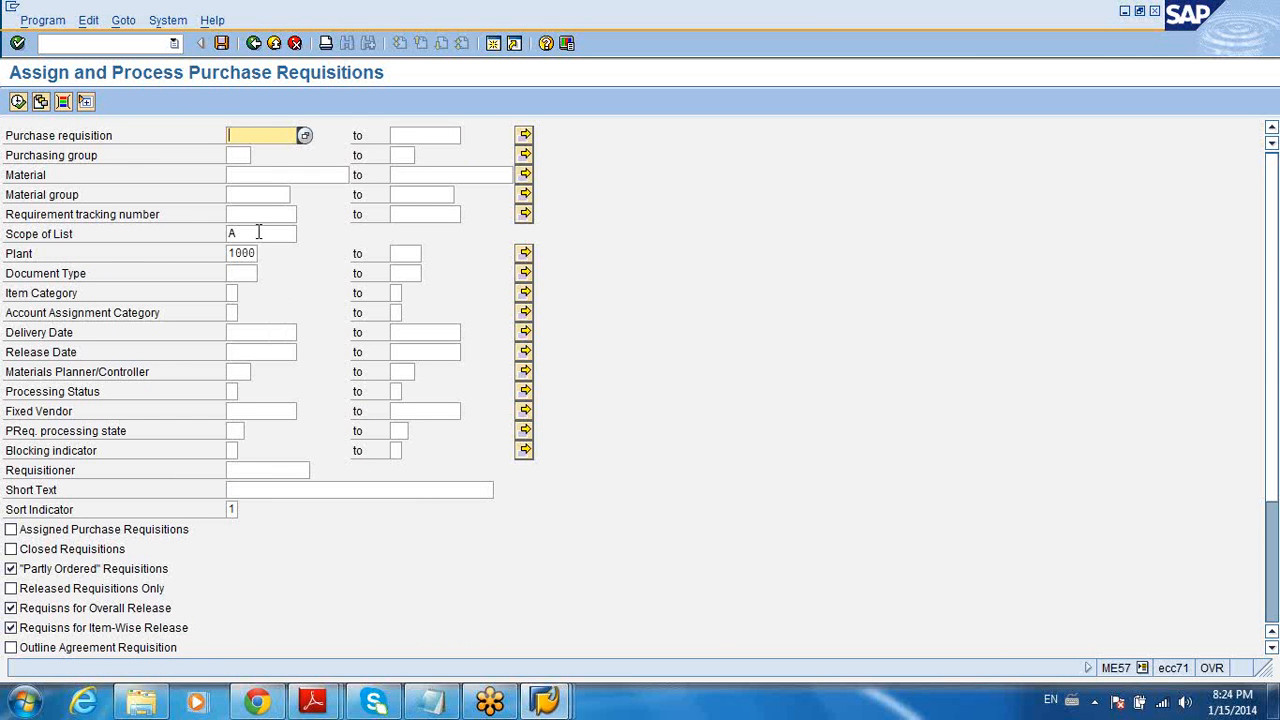
# List the purchase requisitions for material AM2-401 in plant 1000
pyautogui.click(262, 177)
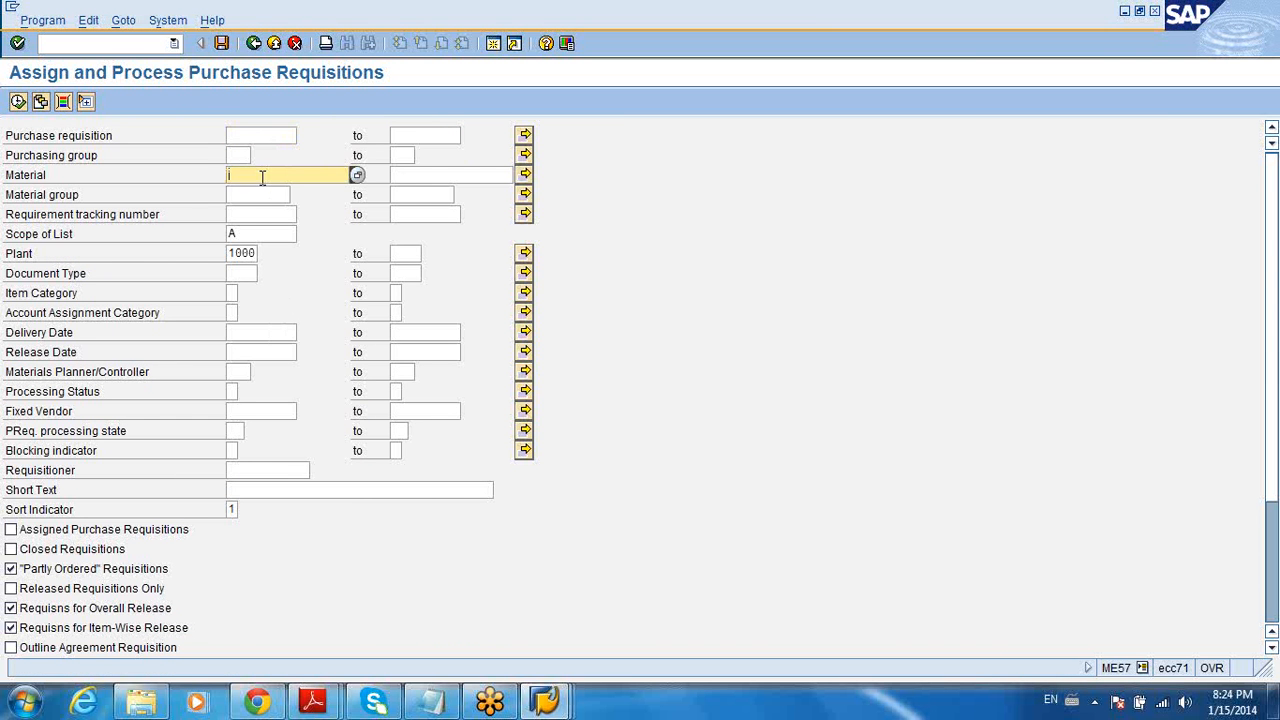
pyautogui.write('AM2-401')
pyautogui.click(17, 102)
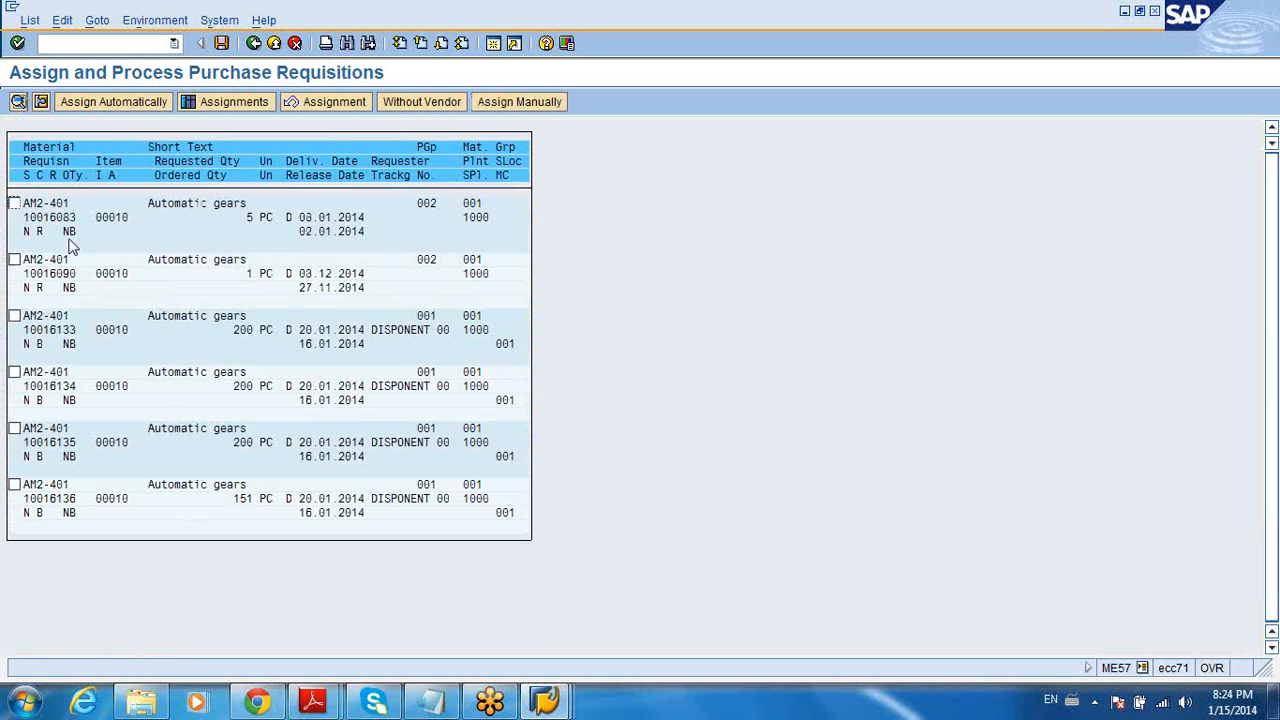
# Select the four AM2-401 requisitions with delivery date 20.01.2014 and start automatic source assignment
pyautogui.click(15, 316)
pyautogui.click(14, 372)
pyautogui.click(14, 316)
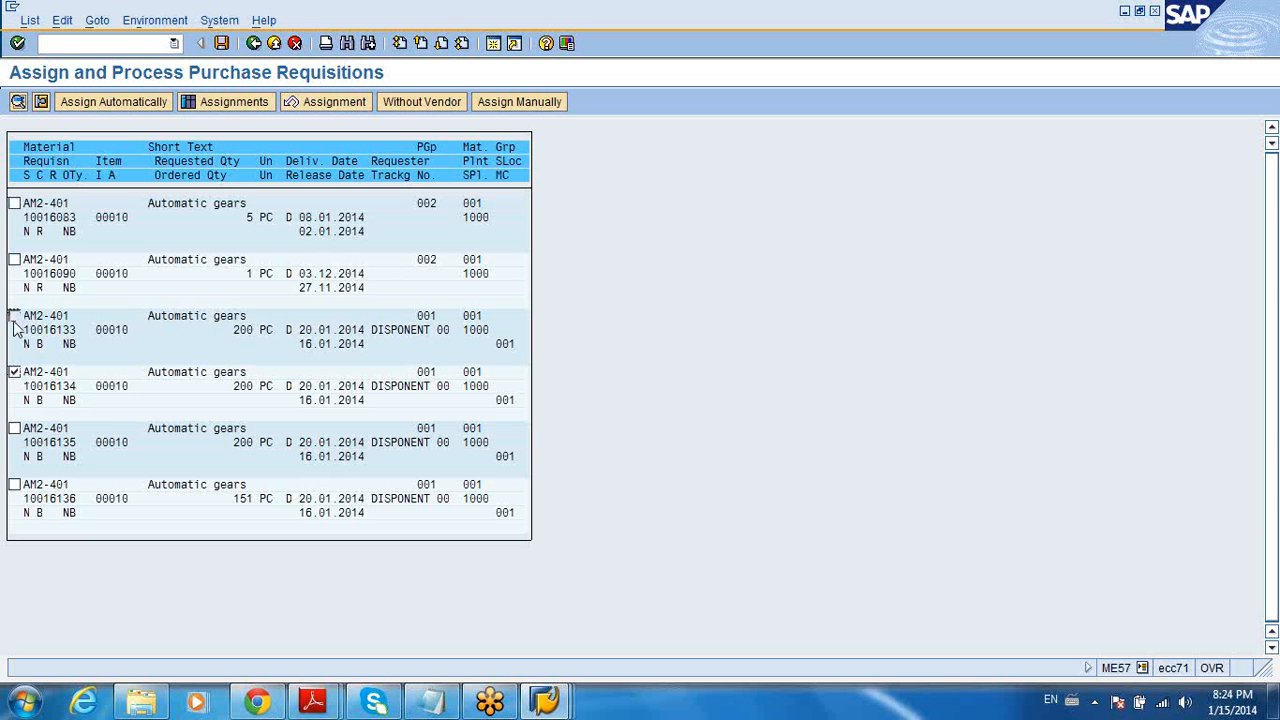
pyautogui.click(14, 428)
pyautogui.click(14, 484)
pyautogui.click(130, 102)
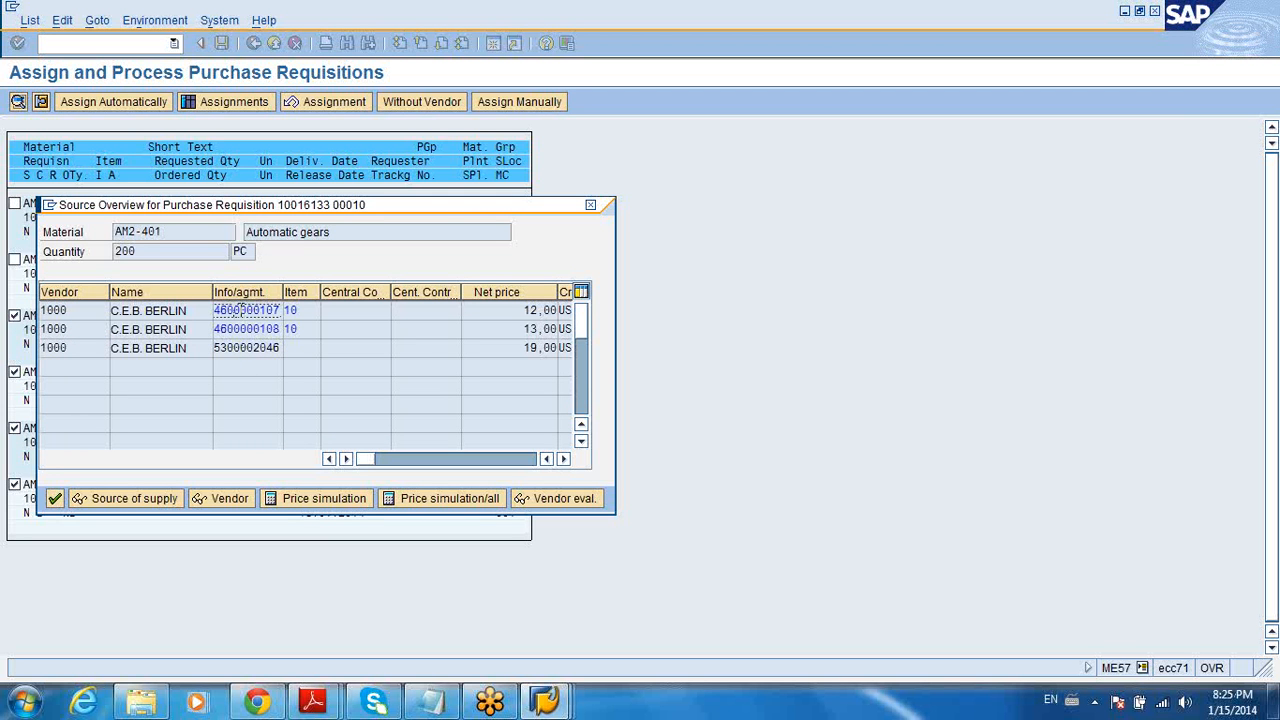
pyautogui.doubleClick(240, 312)
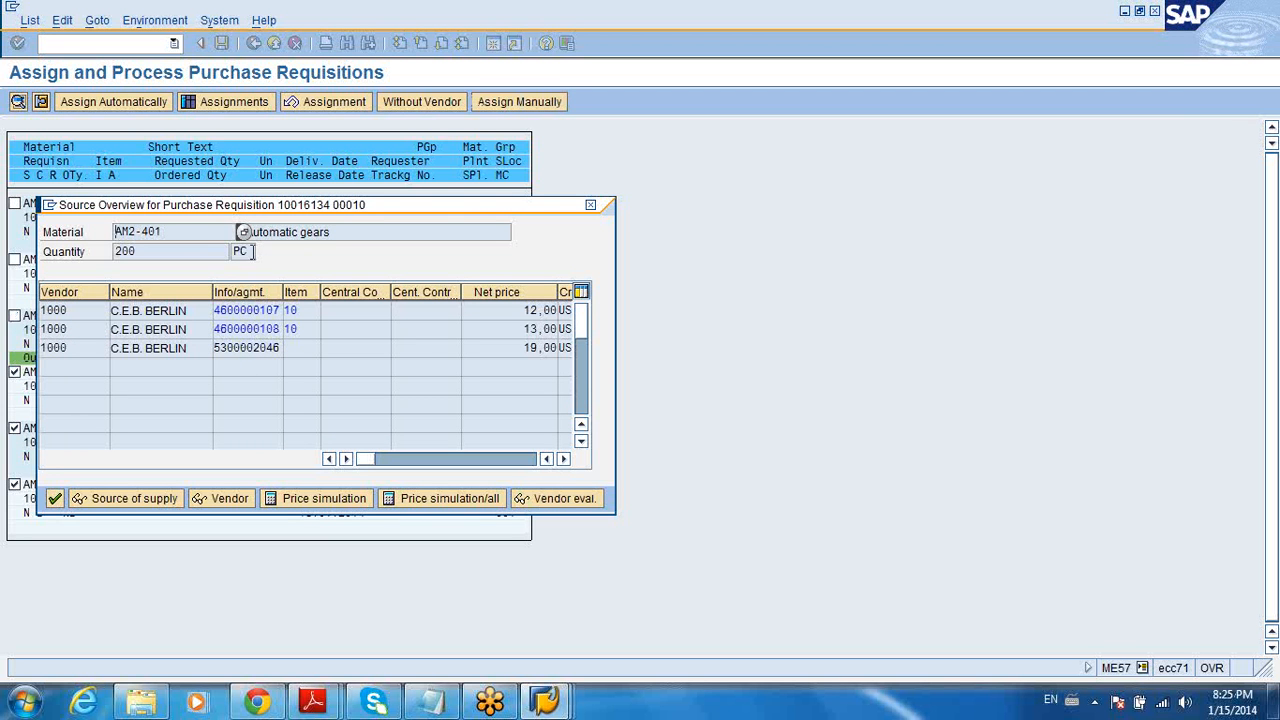
pyautogui.moveTo(228, 207); pyautogui.dragTo(478, 170)
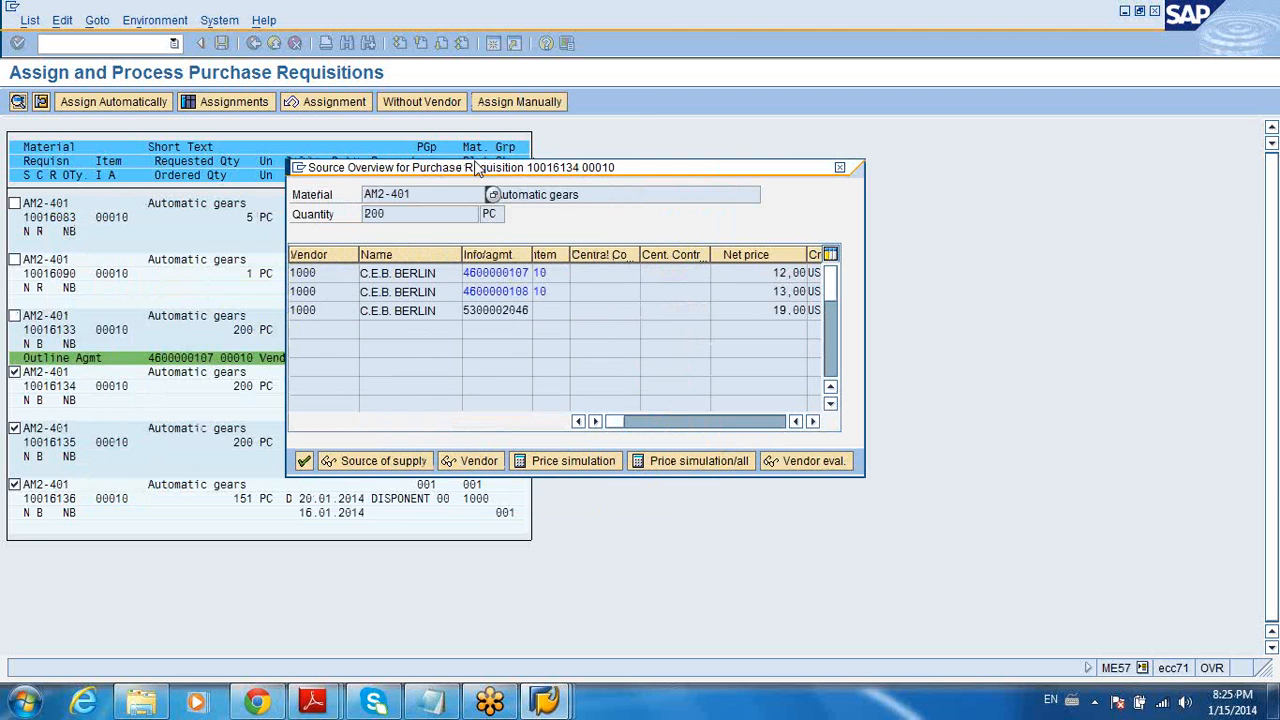
pyautogui.doubleClick(487, 275)
pyautogui.doubleClick(487, 275)
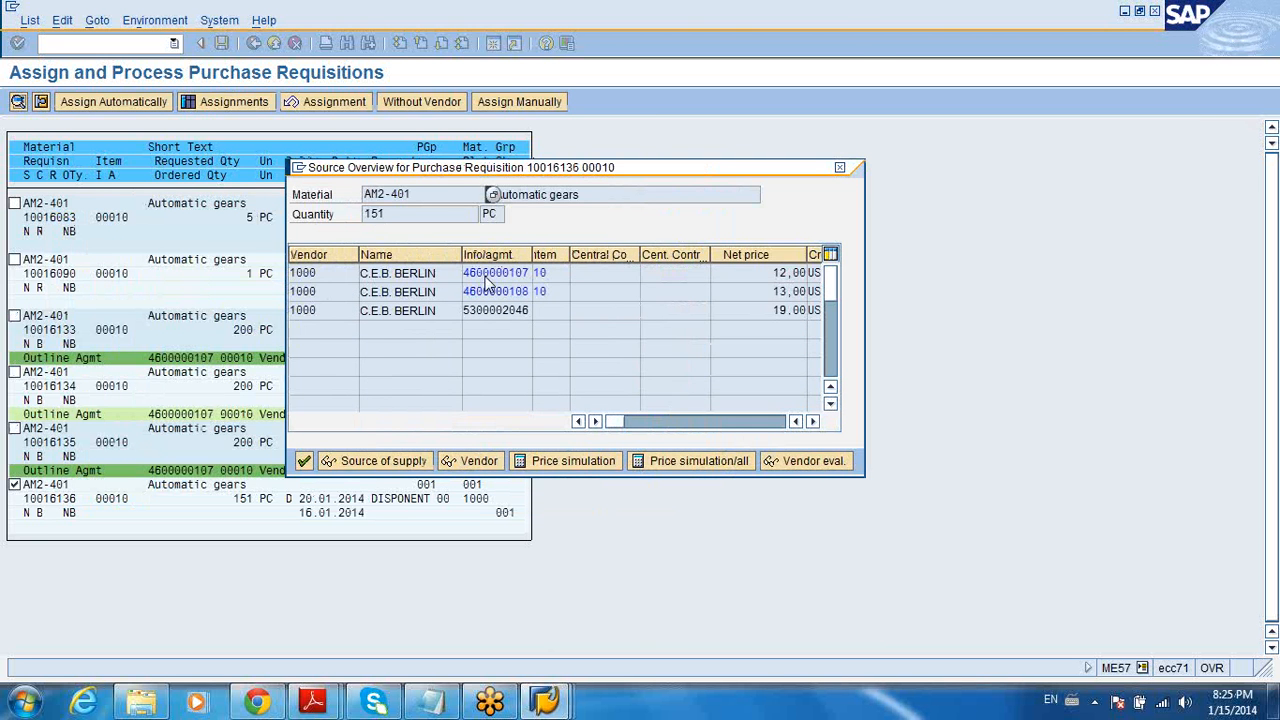
pyautogui.doubleClick(487, 282)
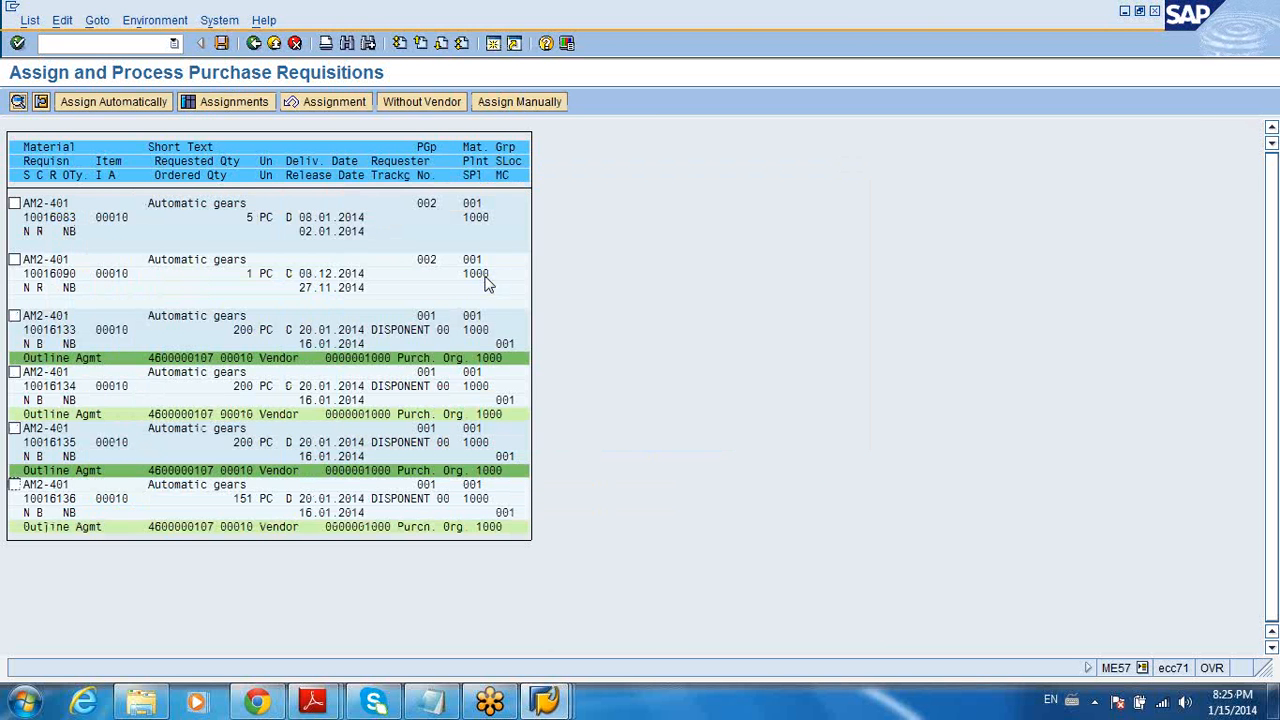
pyautogui.click(222, 42)
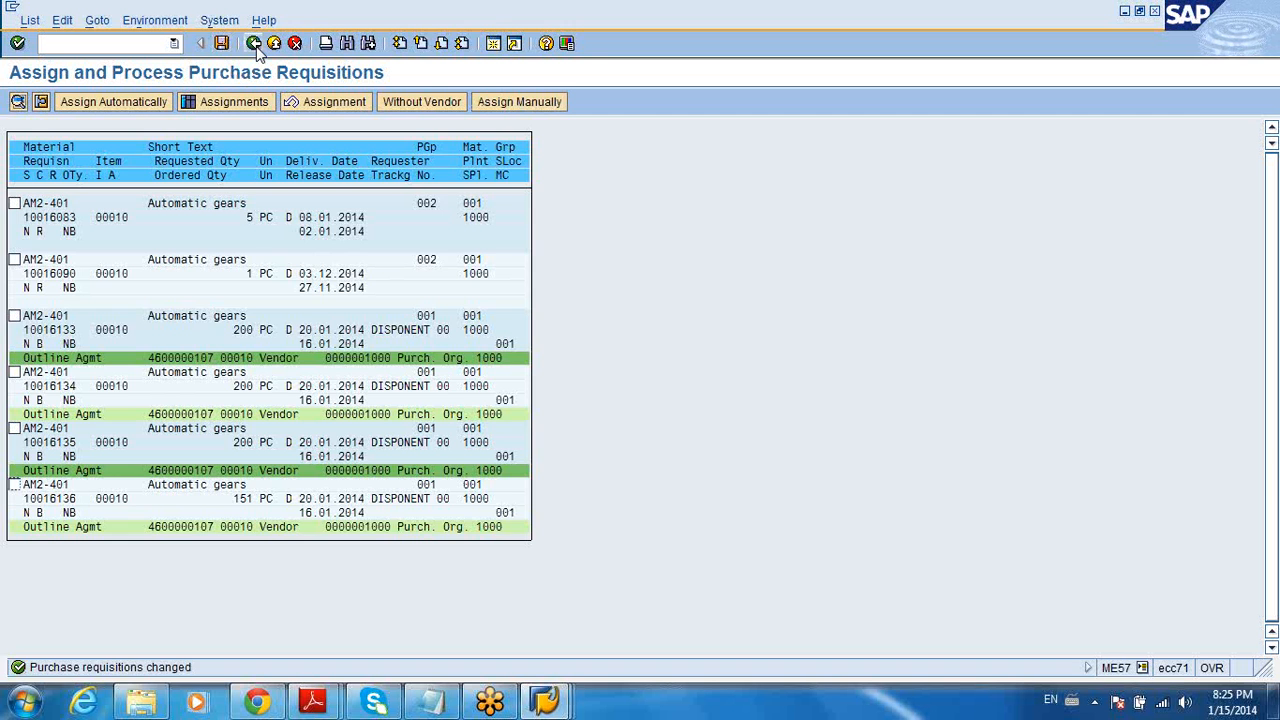
pyautogui.click(255, 45)
pyautogui.click(255, 45)
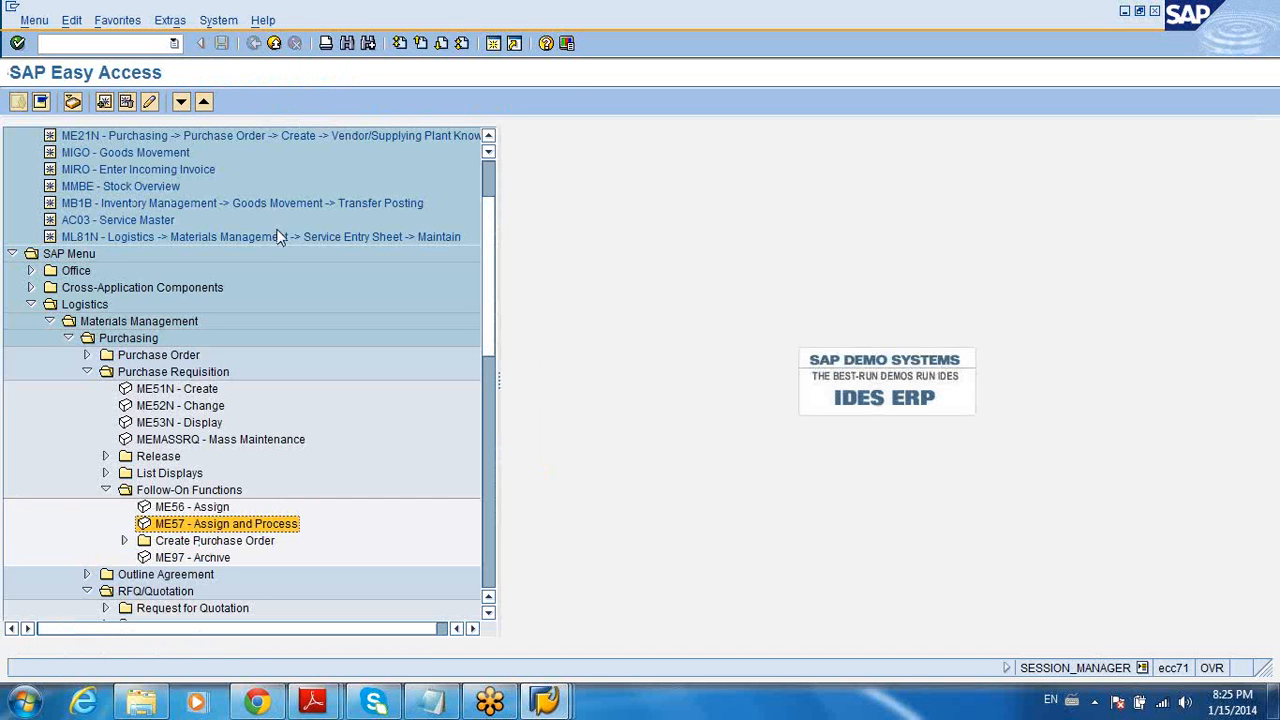
# Open ME59N - Automatically via Purchase Requisitions and execute it as a test run for vendor 1000
pyautogui.click(125, 540)
pyautogui.doubleClick(200, 574)
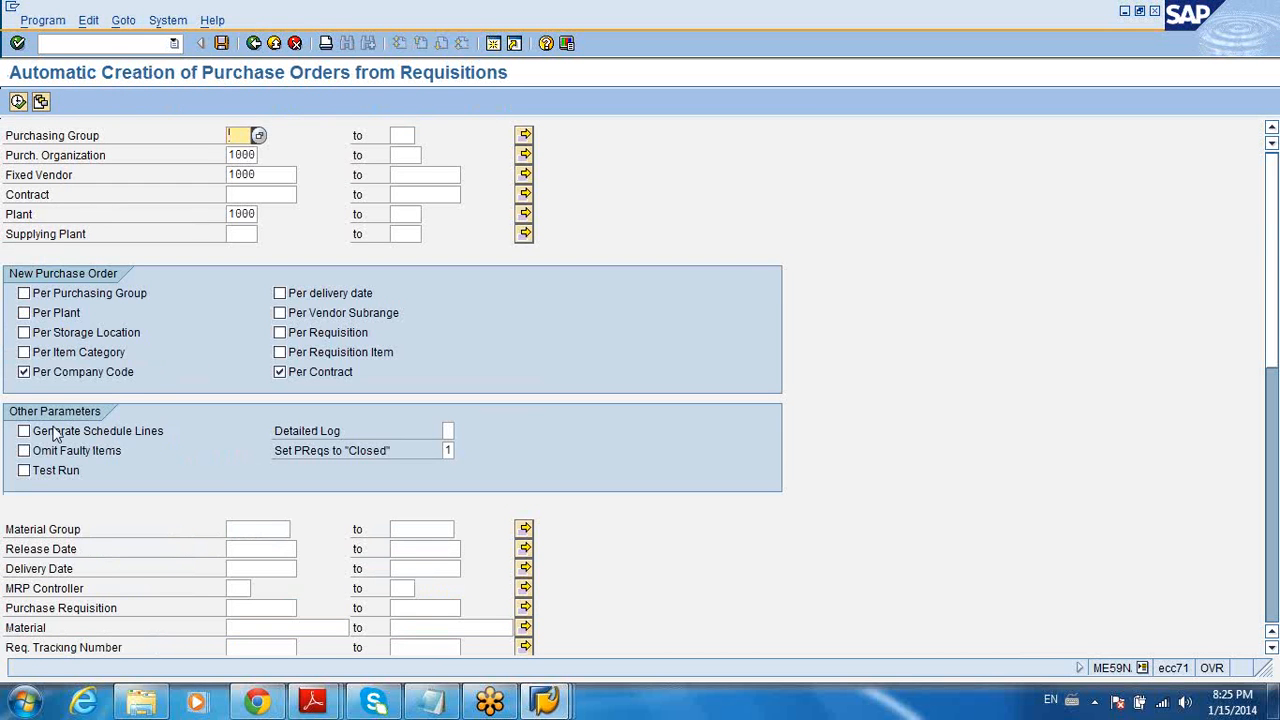
pyautogui.click(26, 471)
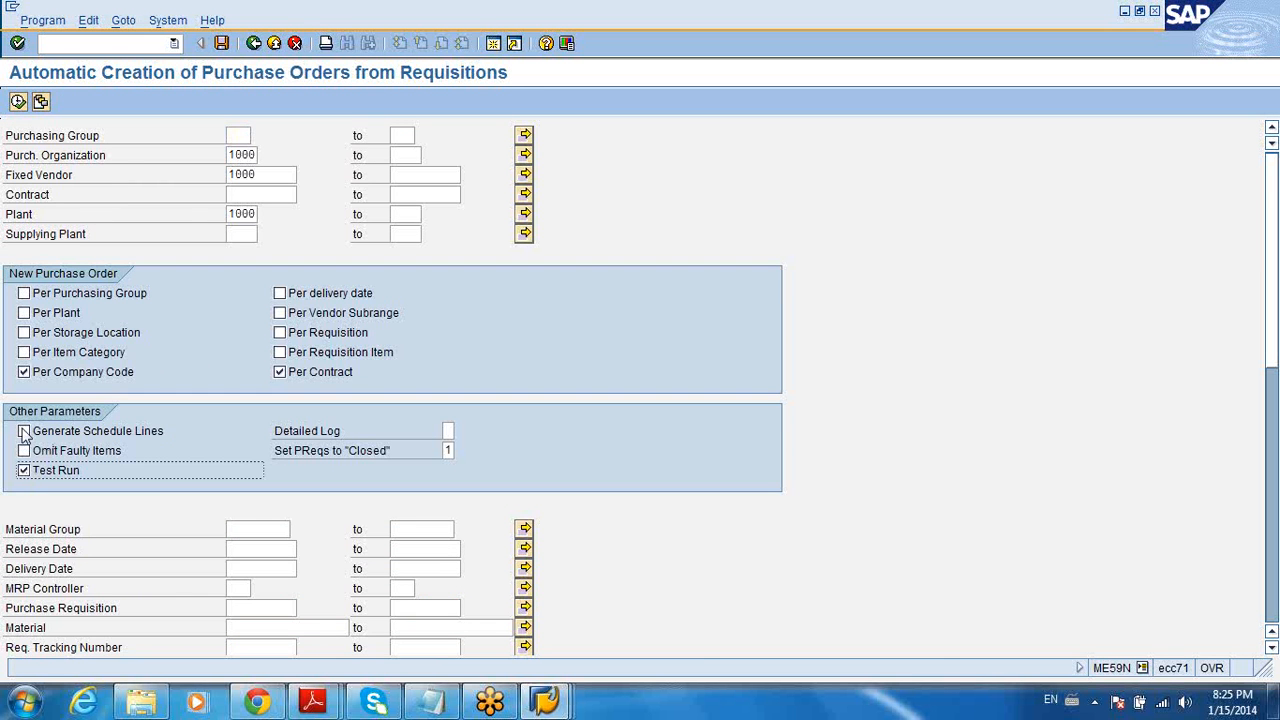
pyautogui.click(18, 102)
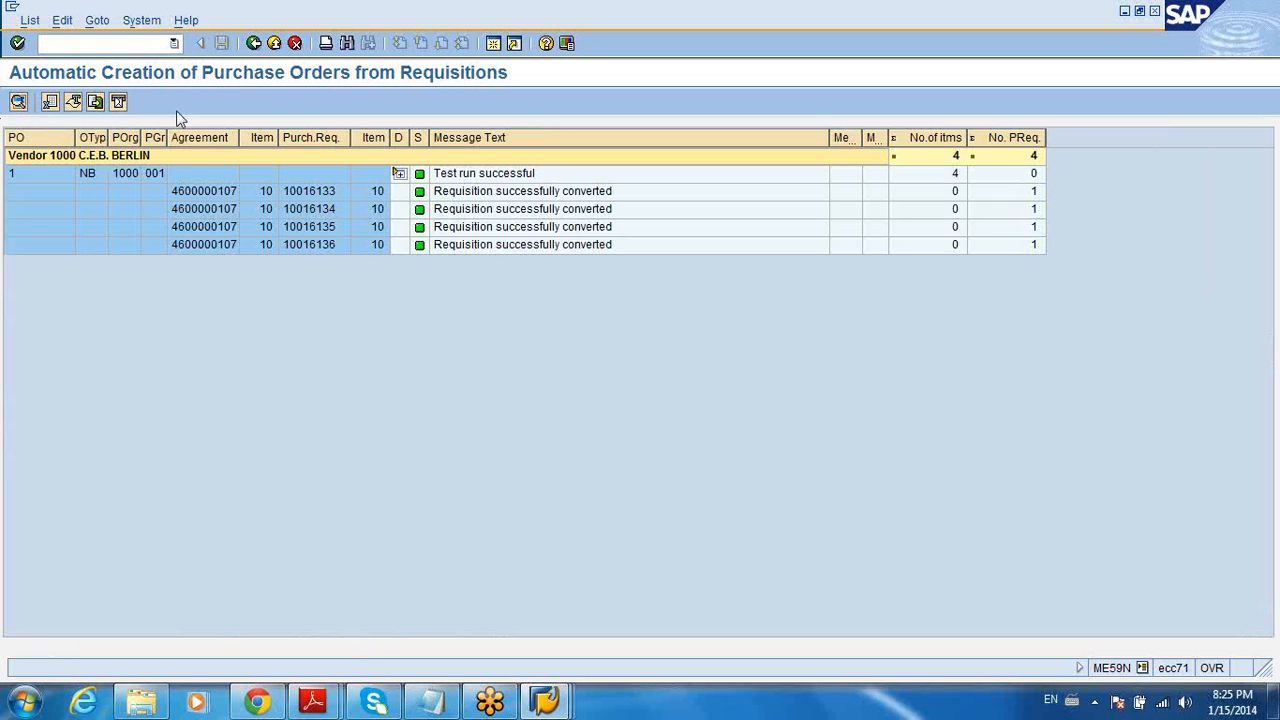
# Return to the ME59N selection, turn off Test Run, and create the purchase order from the requisitions
pyautogui.click(254, 43)
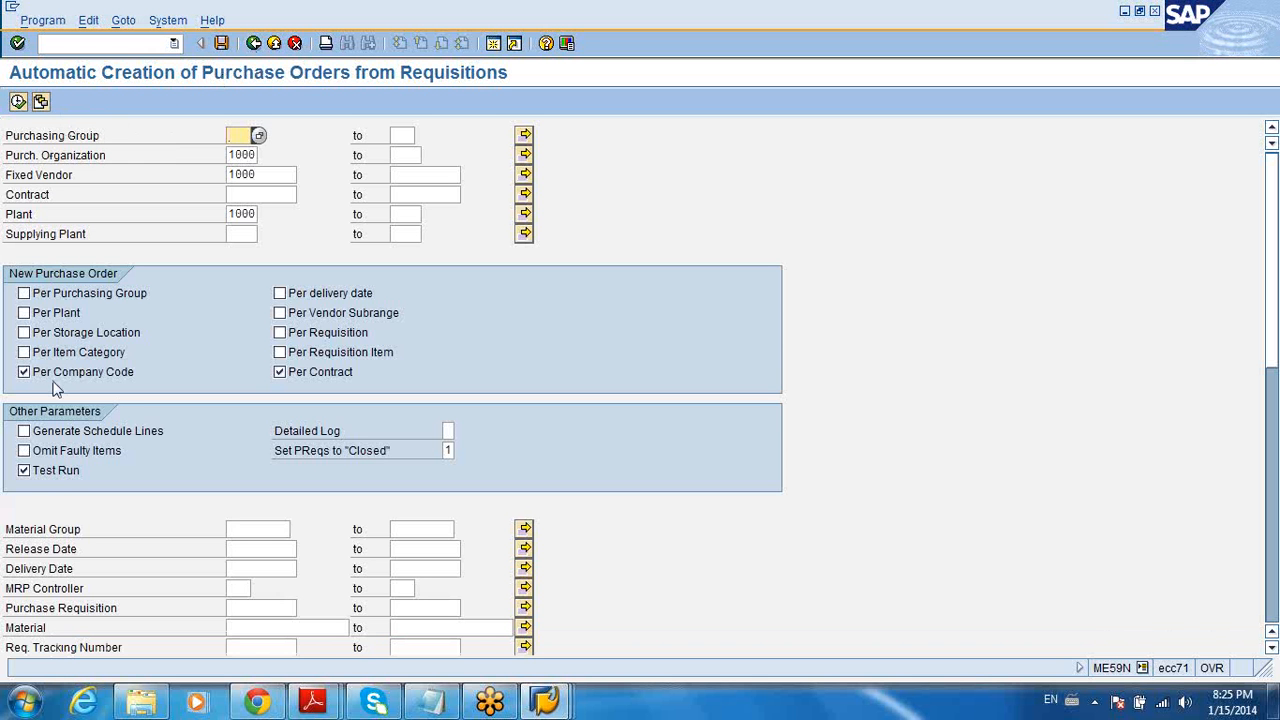
pyautogui.click(24, 471)
pyautogui.click(18, 102)
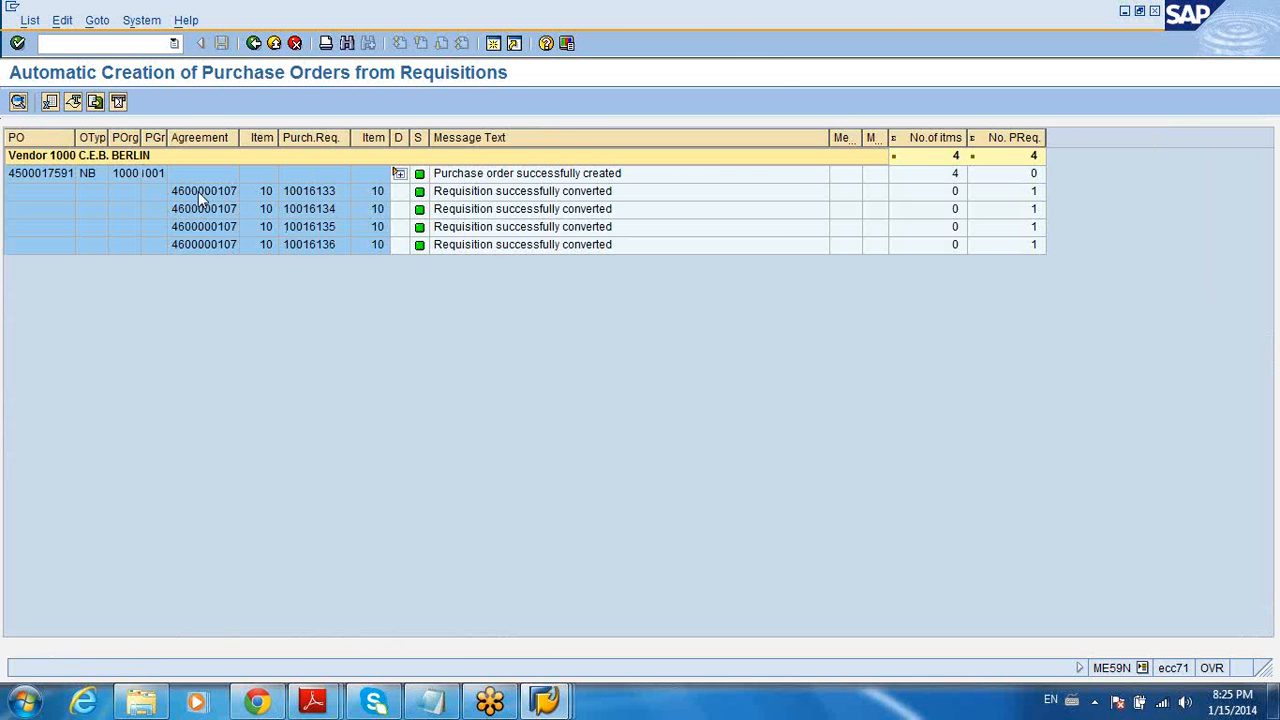
pyautogui.doubleClick(203, 193)
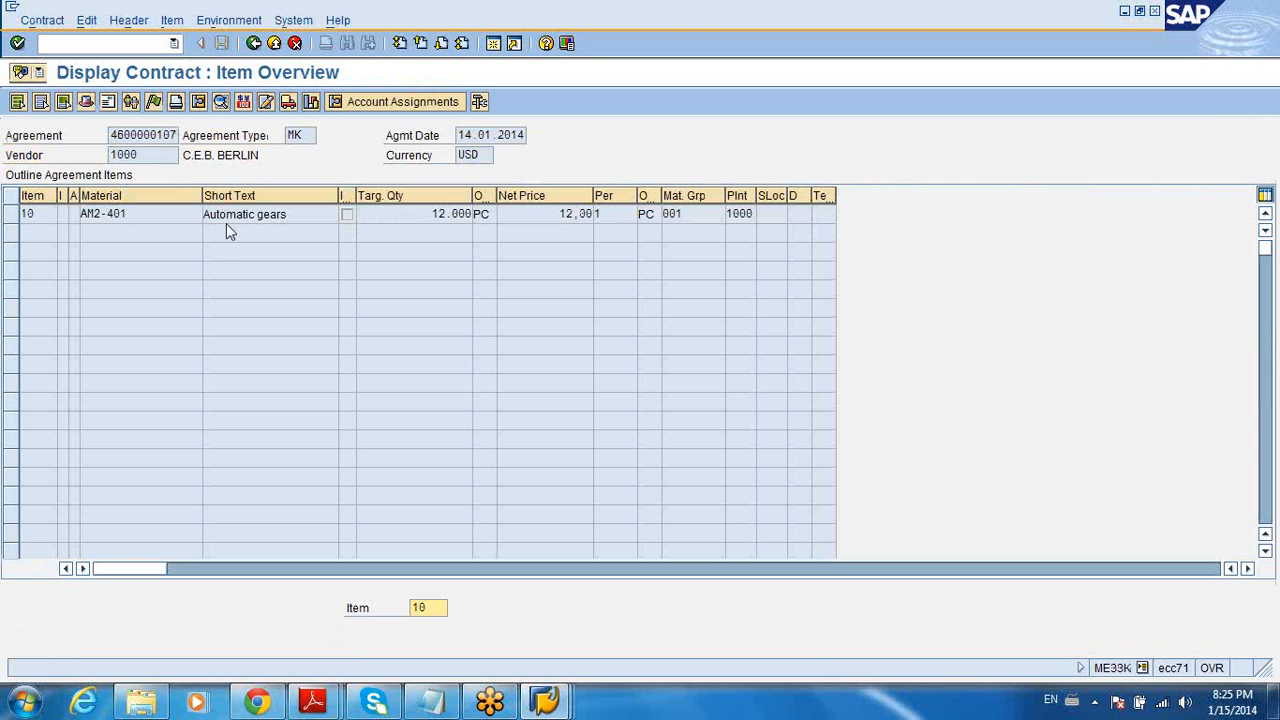
pyautogui.moveTo(113, 135); pyautogui.dragTo(215, 157)
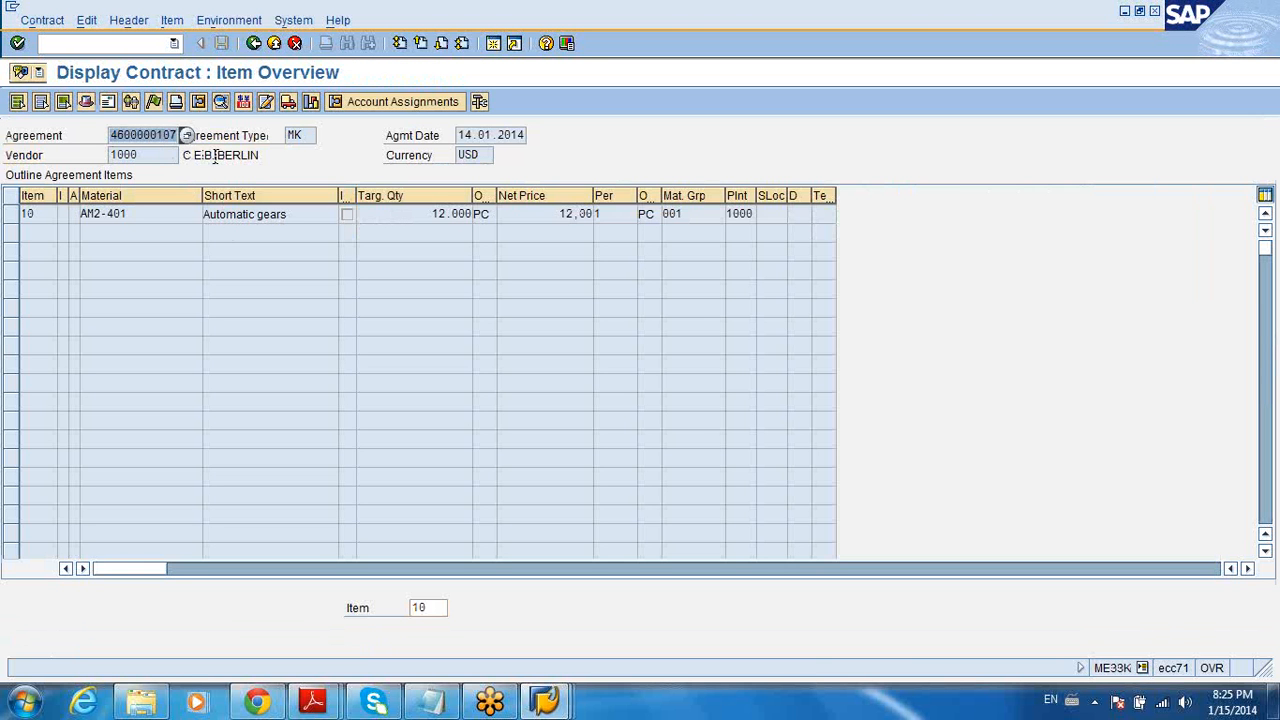
pyautogui.click(254, 43)
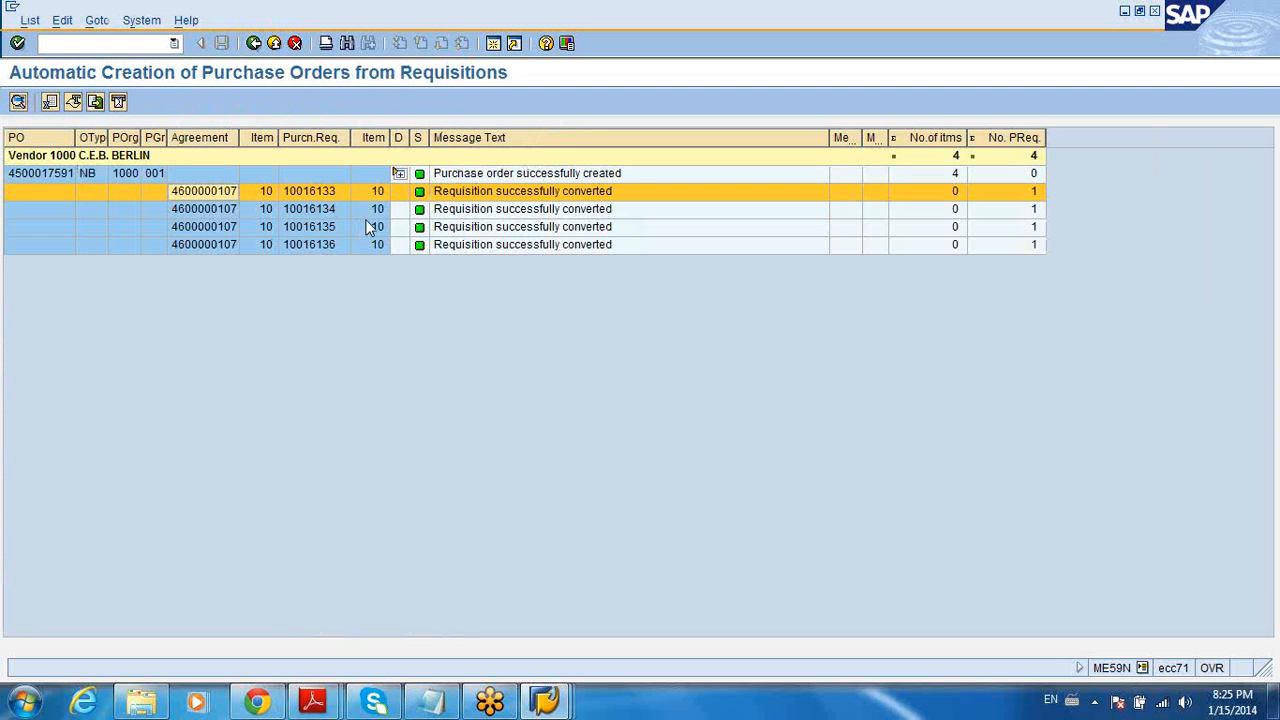
# Open the newly created purchase order from the log, examine its items and number, and leave ME59N
pyautogui.doubleClick(47, 175)
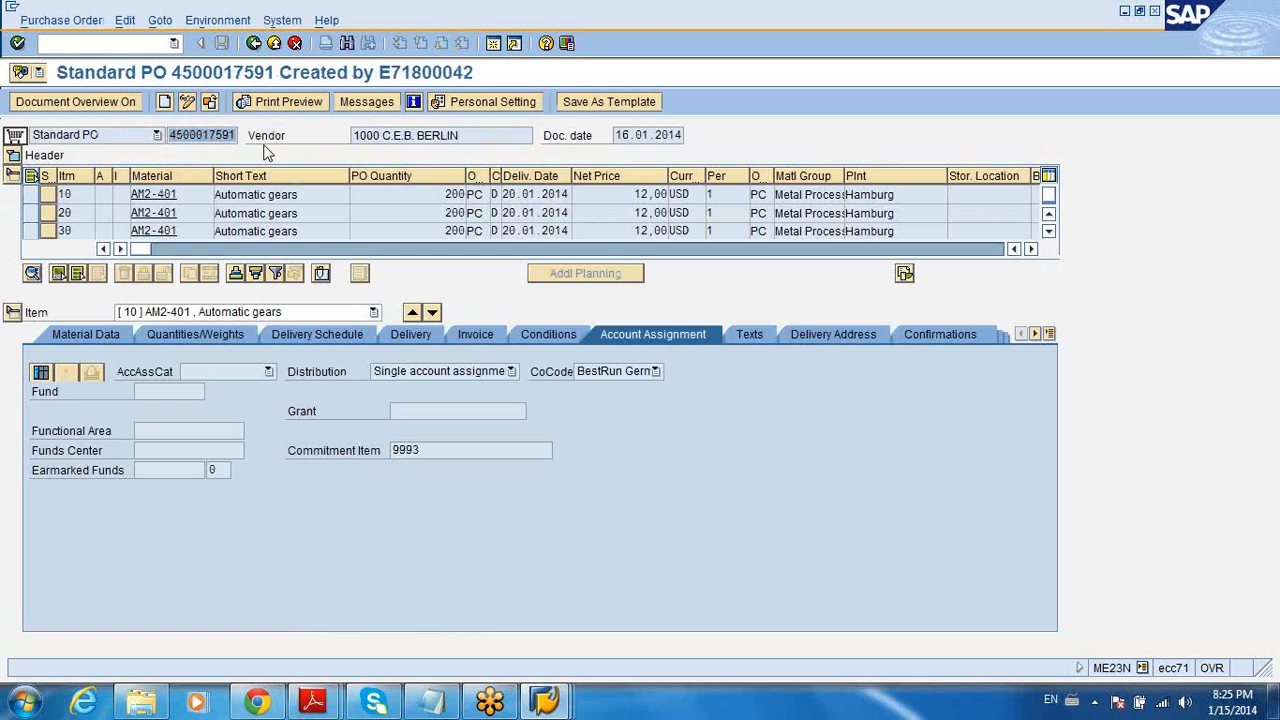
pyautogui.click(255, 44)
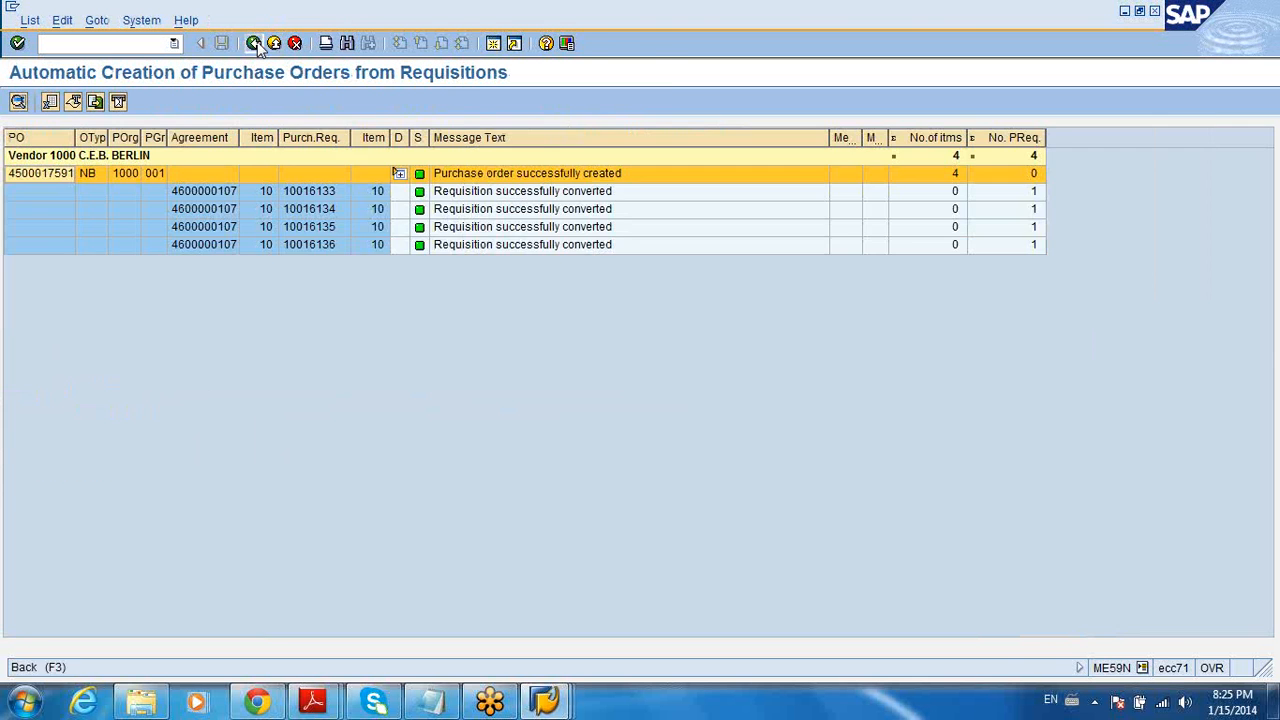
pyautogui.click(255, 44)
pyautogui.click(255, 44)
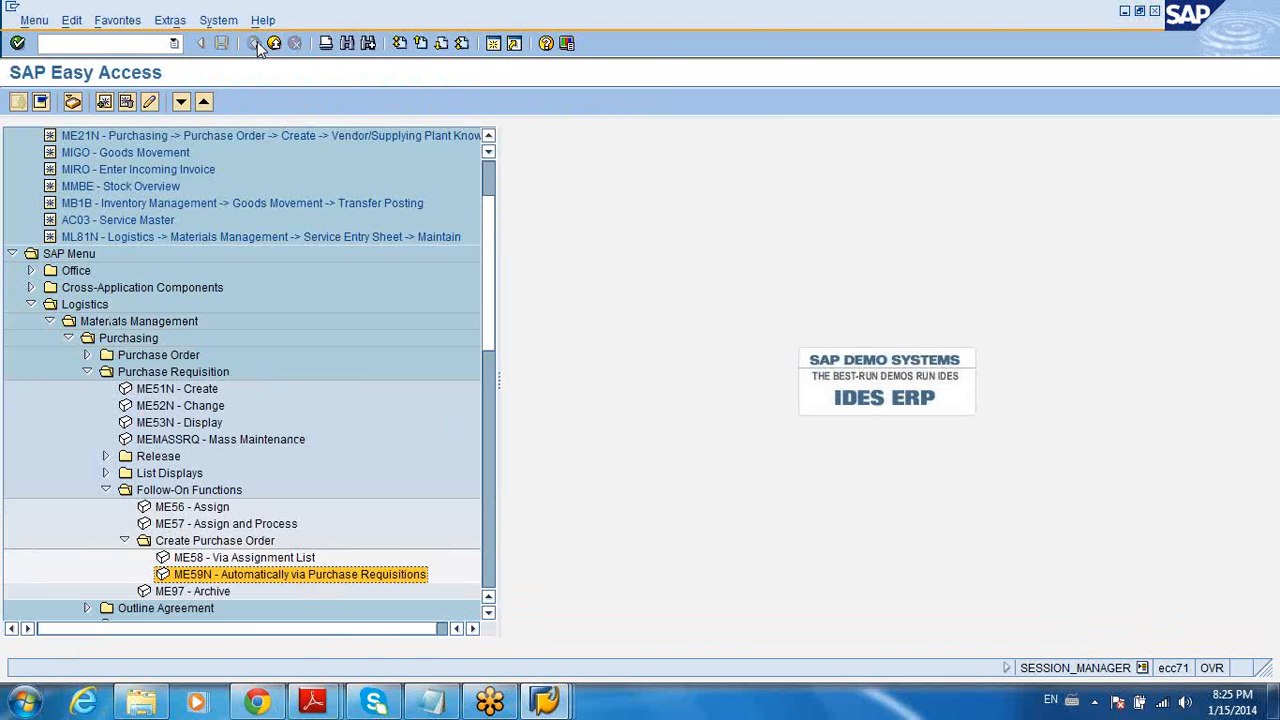
# Start transaction MIGO for a goods receipt against a purchase order
pyautogui.click(139, 46)
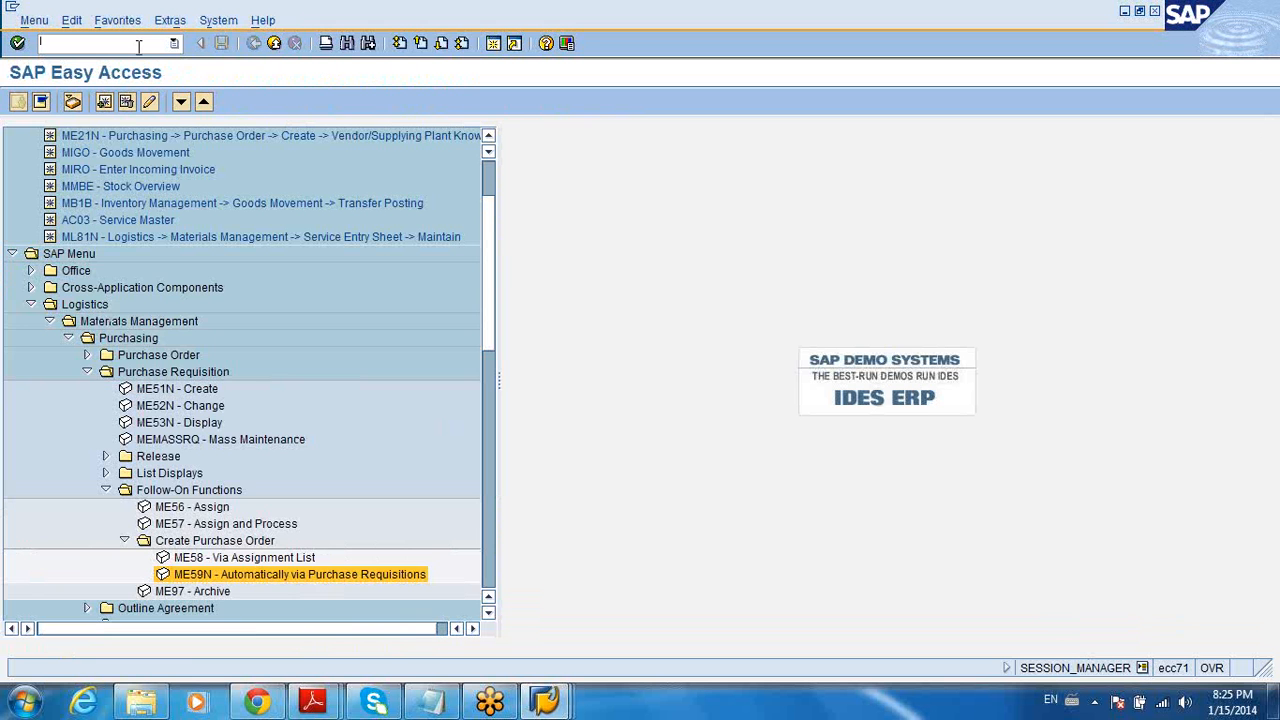
pyautogui.write('migo')
pyautogui.press('Return')
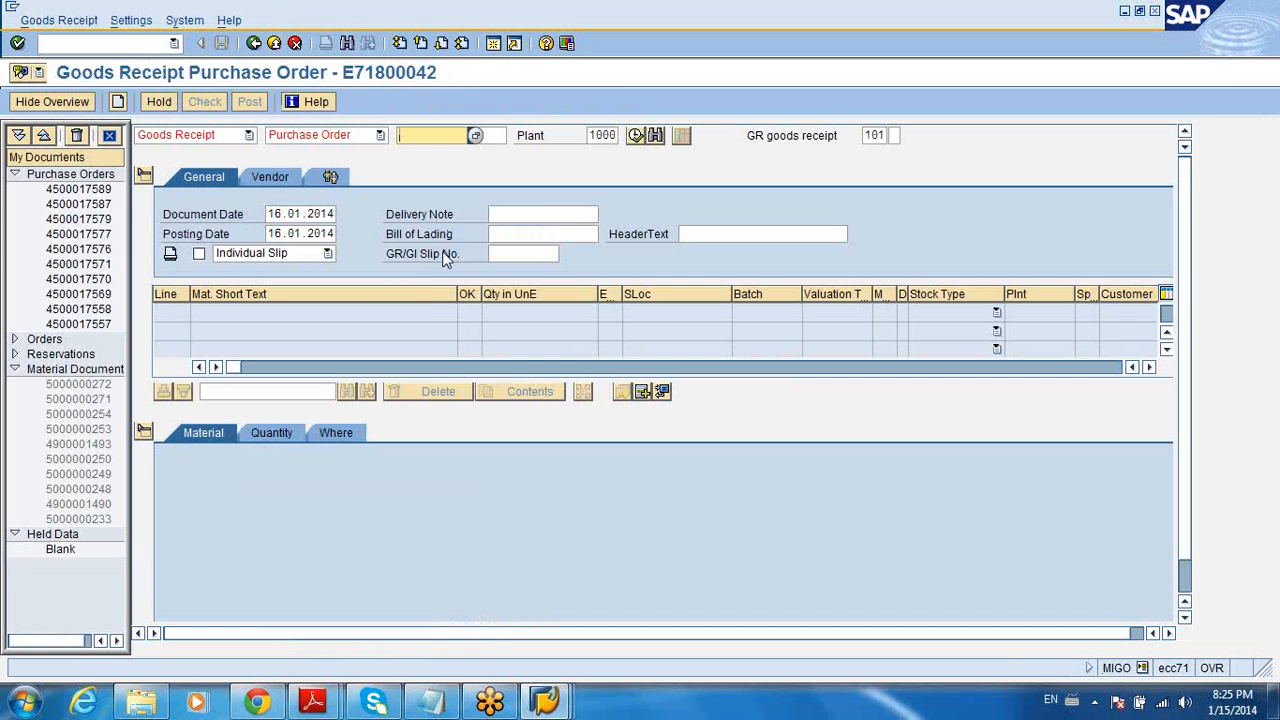
# Load the copied purchase order into the goods receipt and choose movement type 103, goods receipt into GR blocked stock
pyautogui.hotkey('ctrl', 'v')
pyautogui.press('Return')
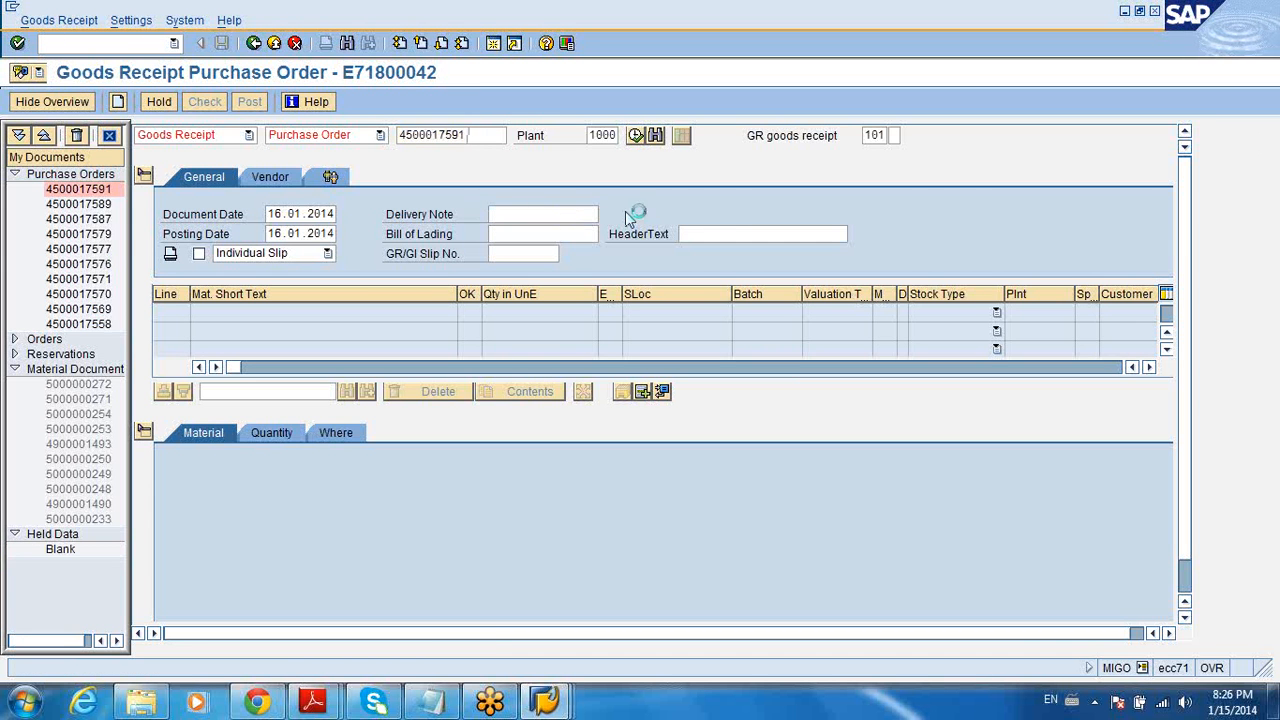
pyautogui.click(874, 135)
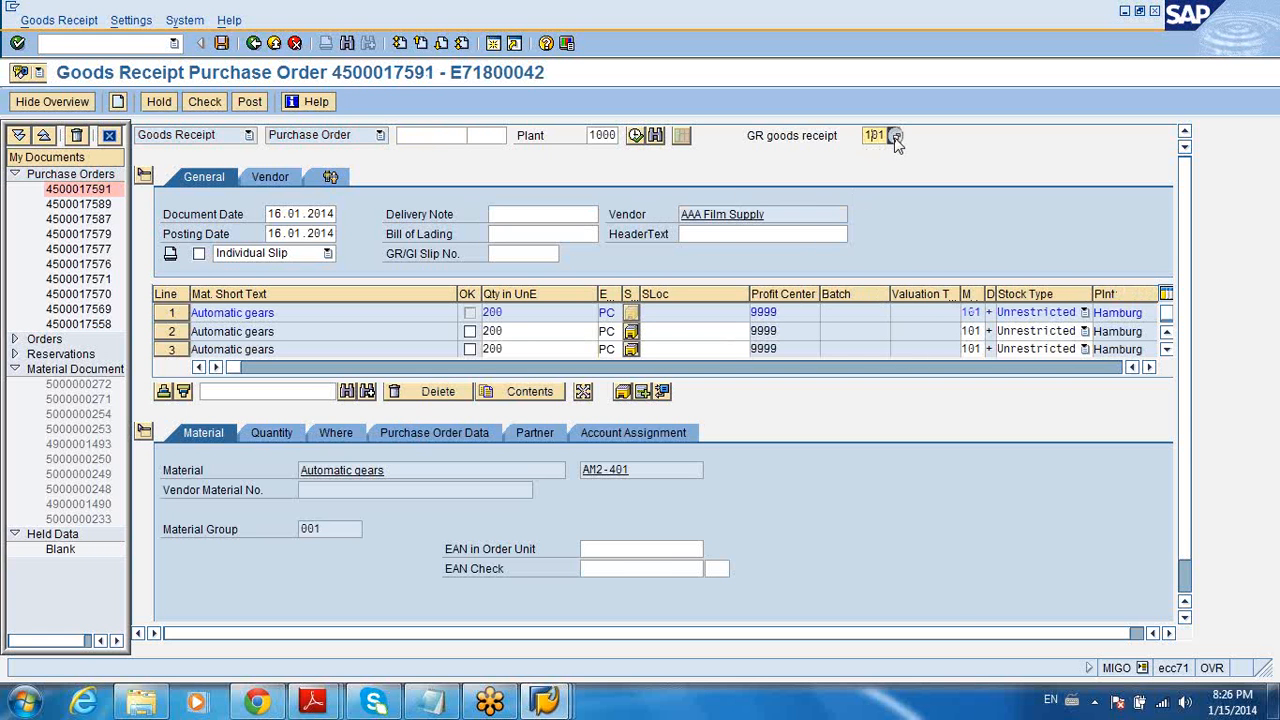
pyautogui.click(894, 135)
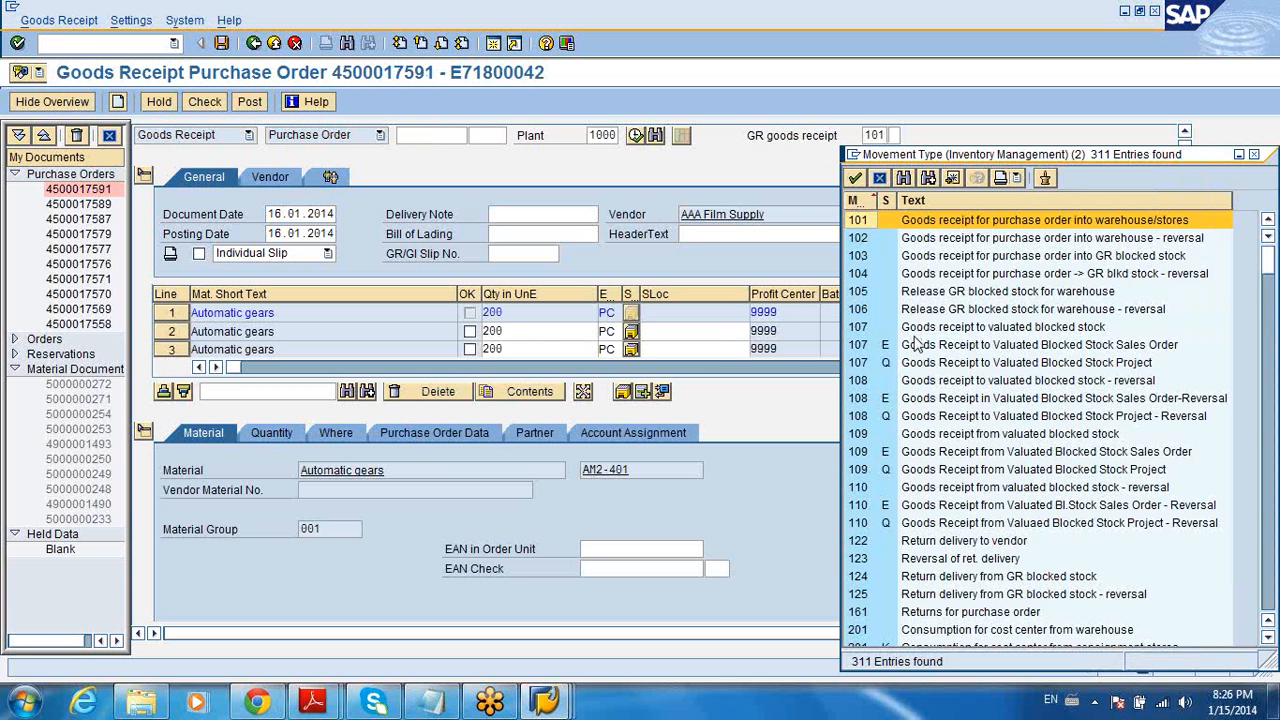
pyautogui.click(951, 262)
pyautogui.doubleClick(951, 260)
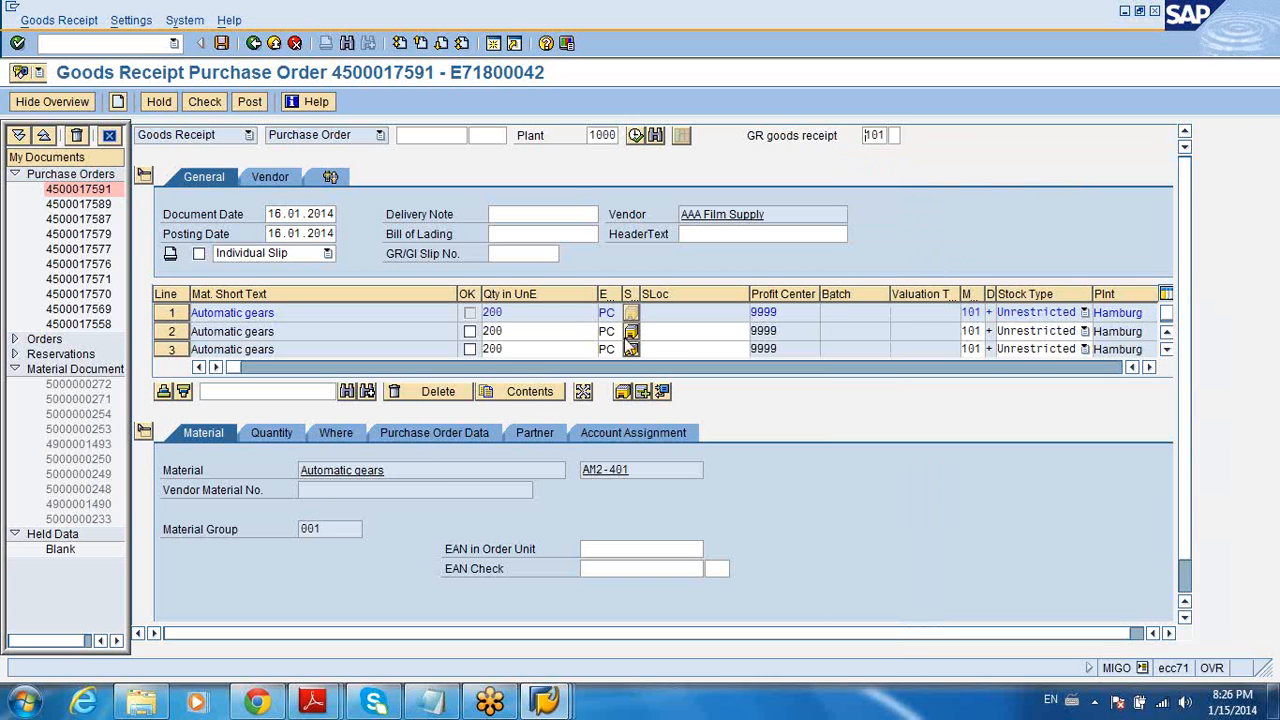
# Mark line 2 of the goods receipt as OK, try to post the document, and dismiss the message log
pyautogui.click(470, 331)
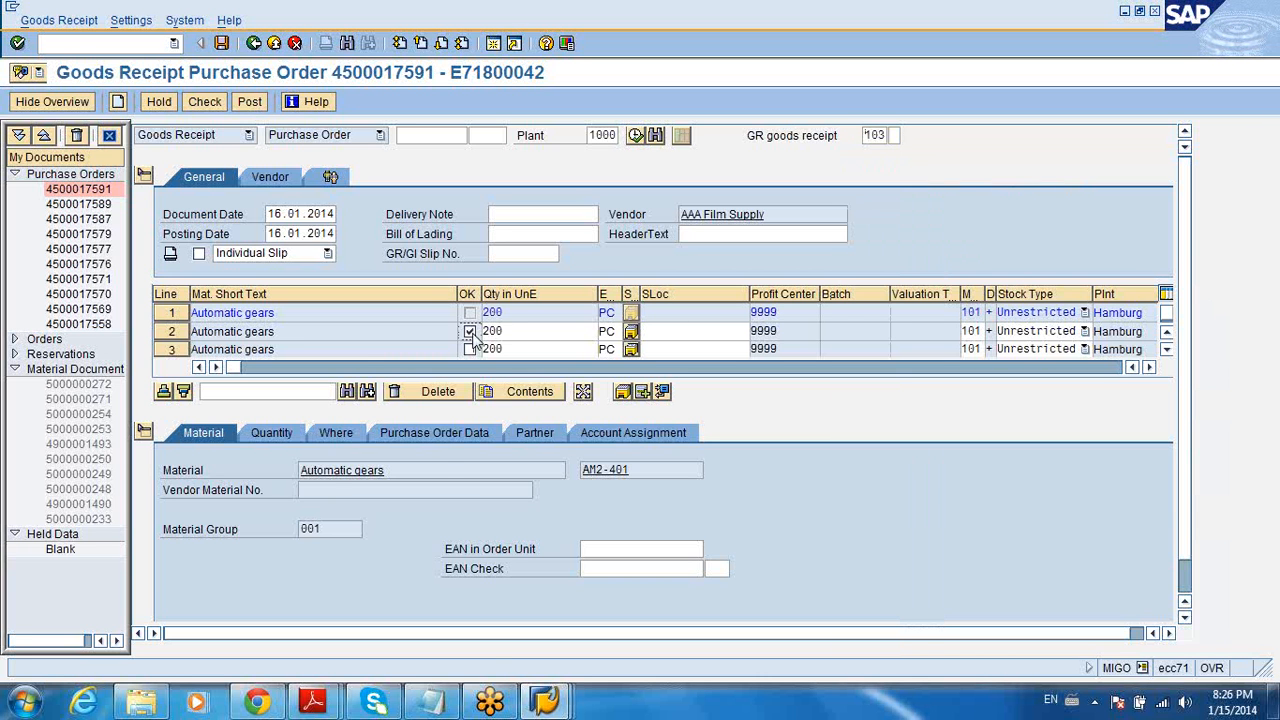
pyautogui.press('Return')
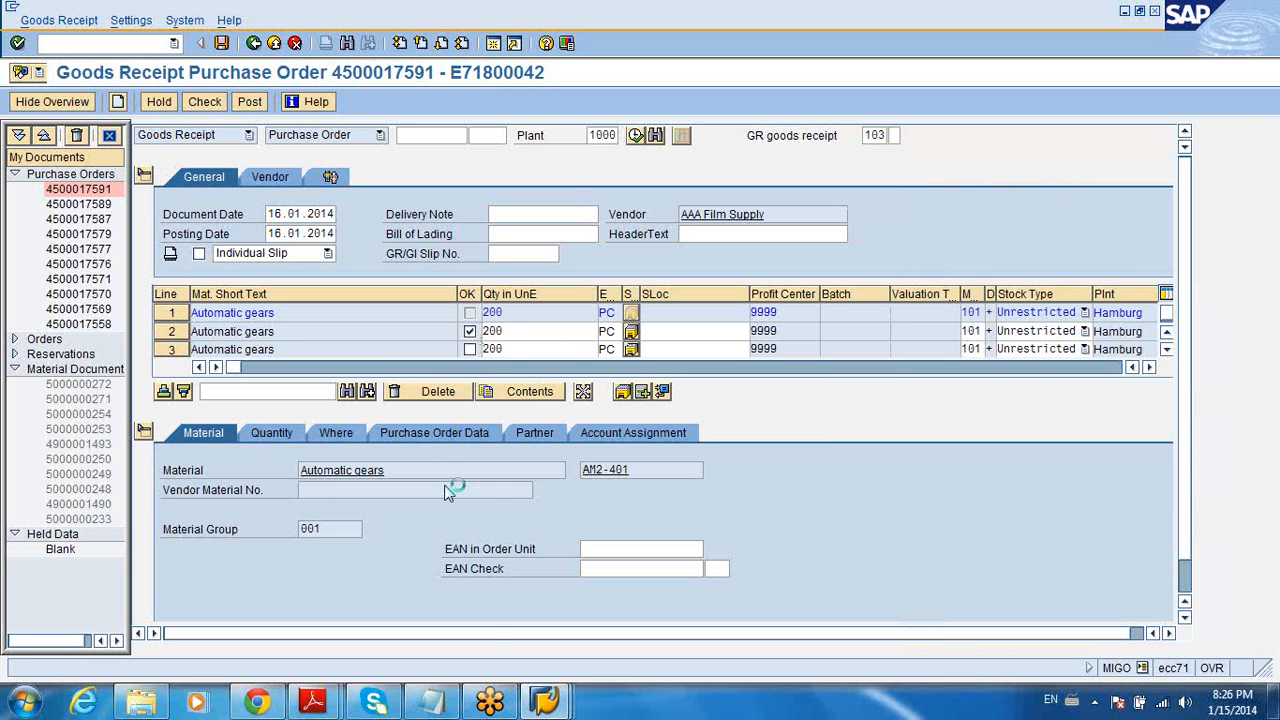
pyautogui.click(28, 645)
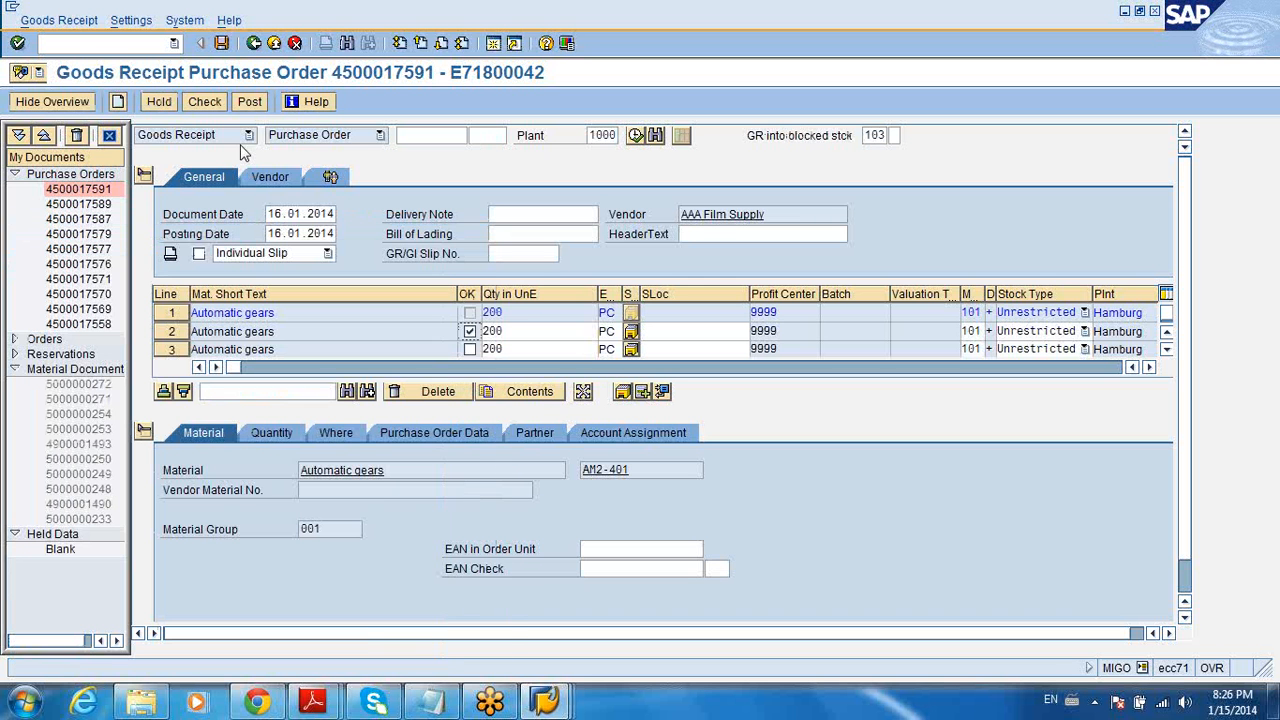
pyautogui.click(222, 44)
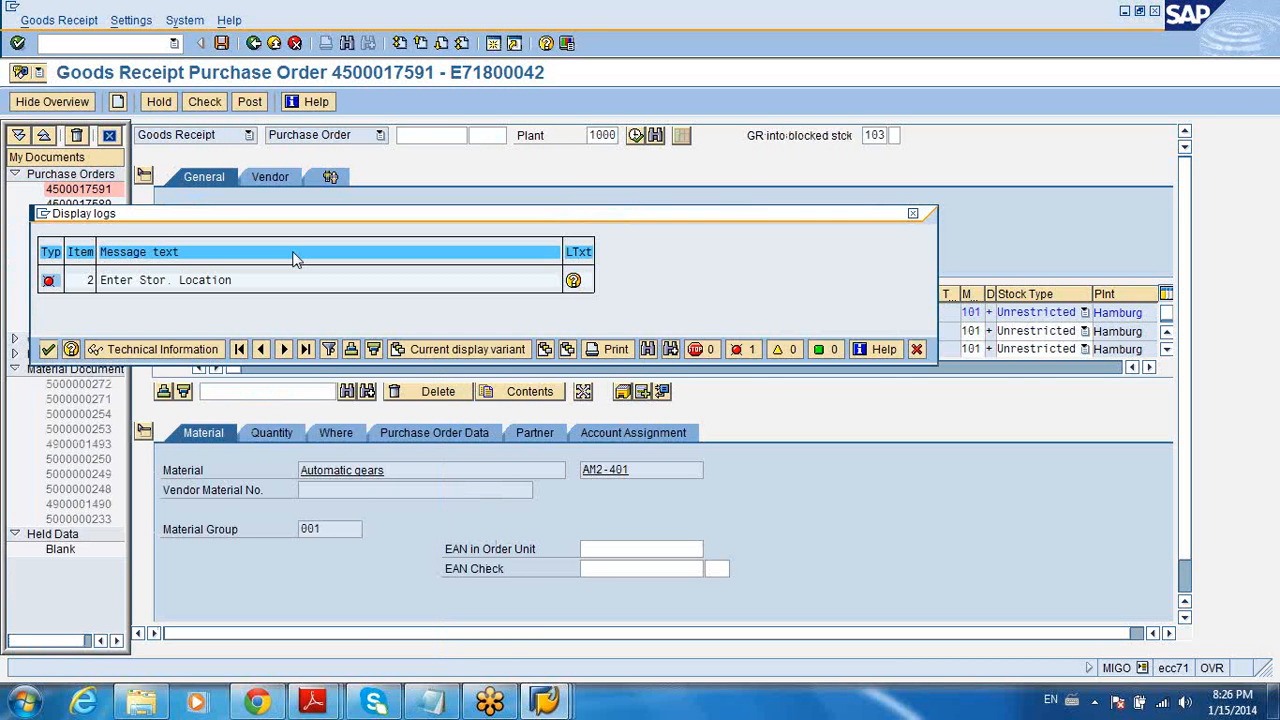
pyautogui.click(48, 349)
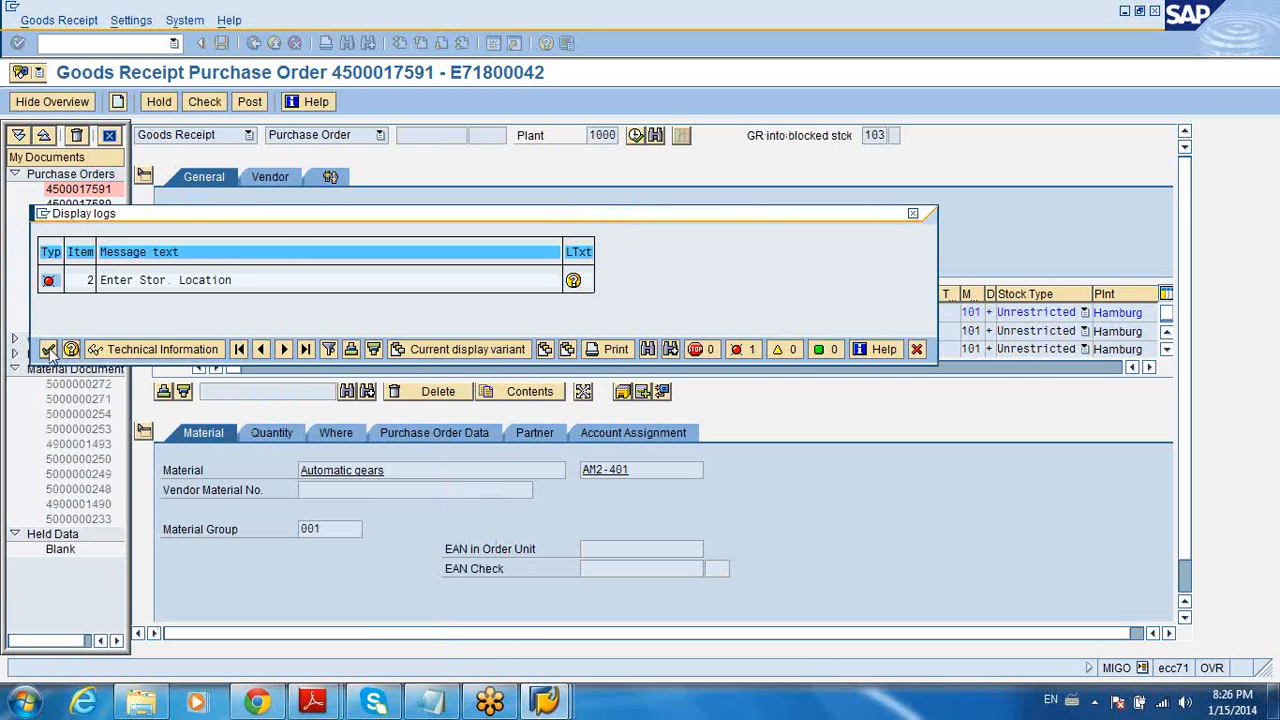
# Assign storage location 0001 Materiallager to line 1 and try to post the goods receipt again
pyautogui.click(271, 438)
pyautogui.click(329, 432)
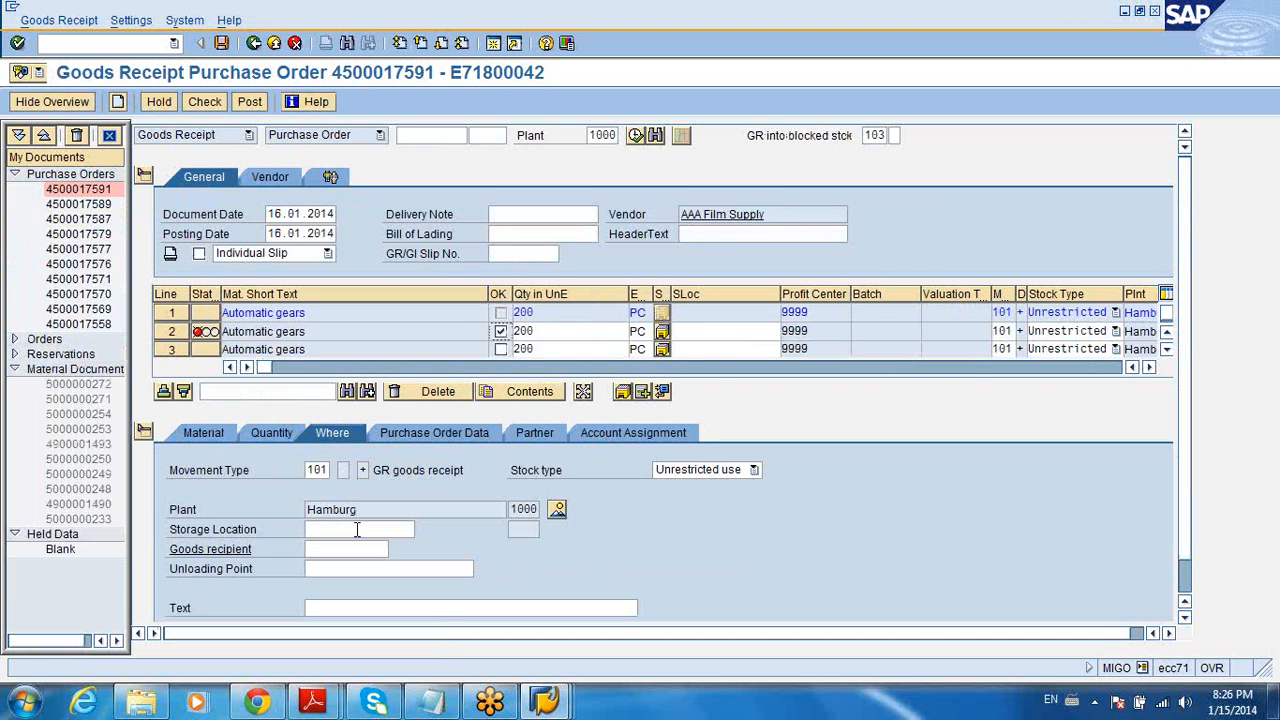
pyautogui.click(357, 529)
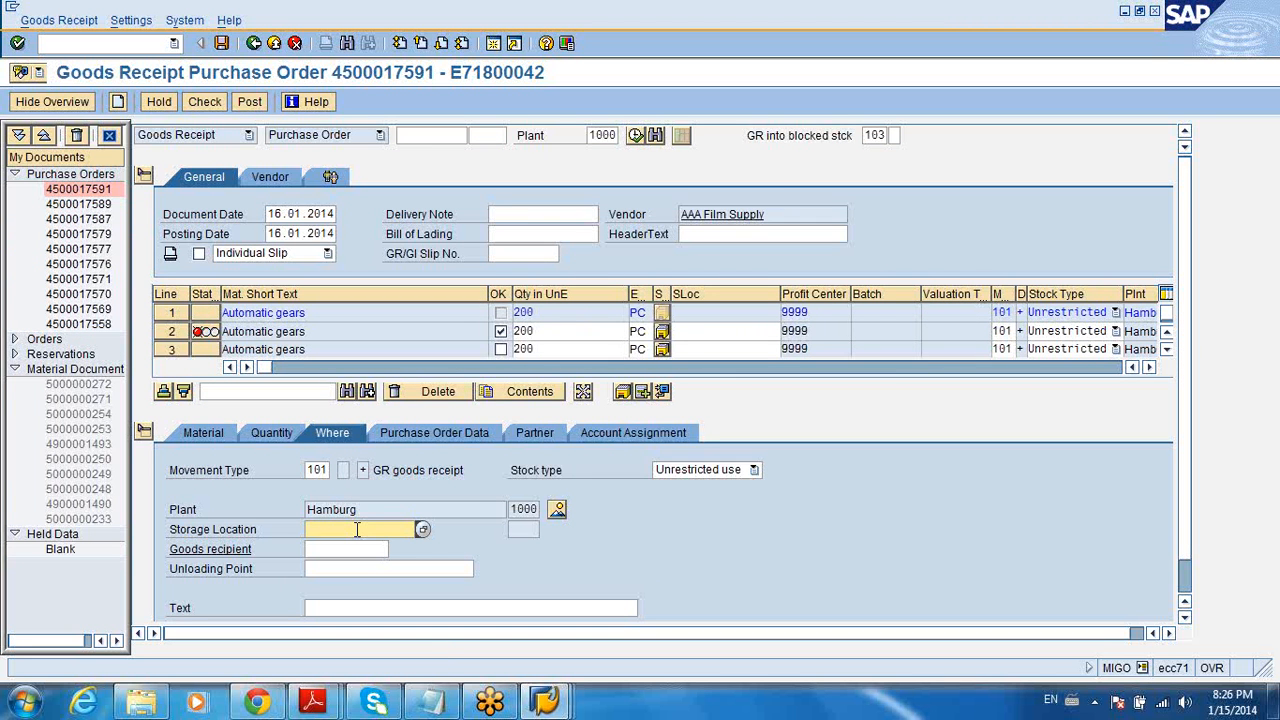
pyautogui.write('0')
pyautogui.click(338, 548)
pyautogui.press('Return')
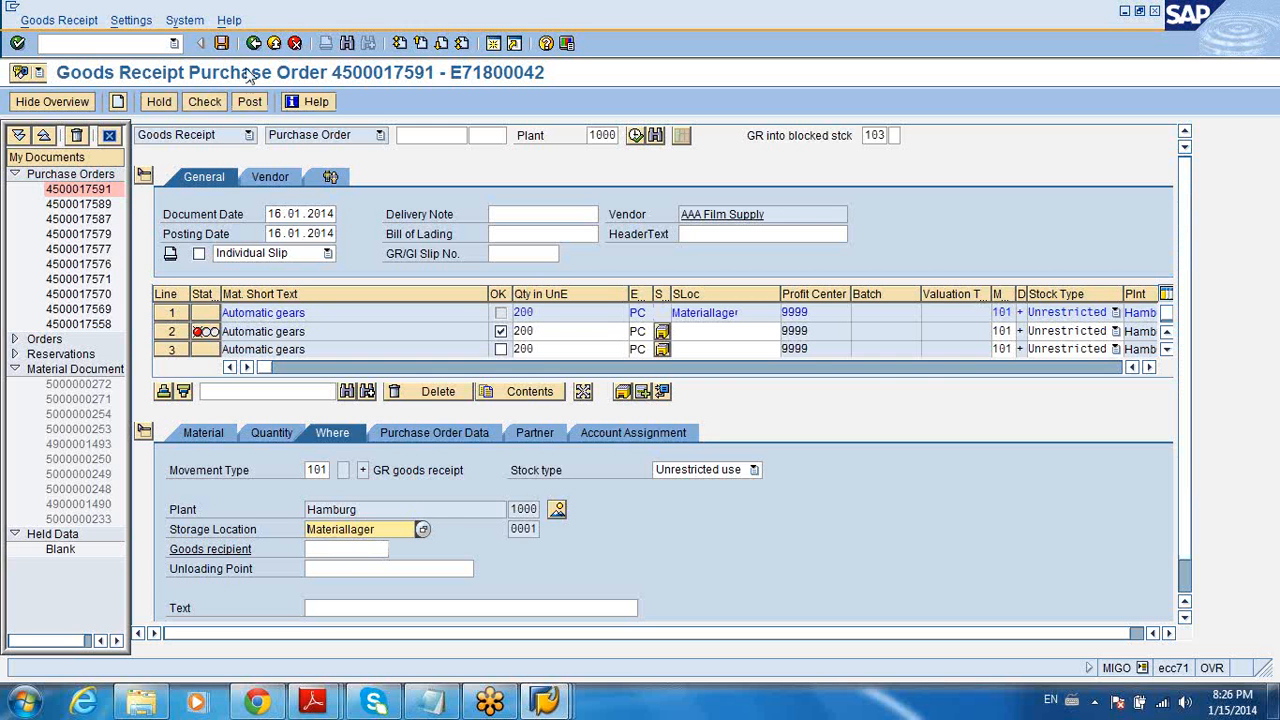
pyautogui.click(221, 43)
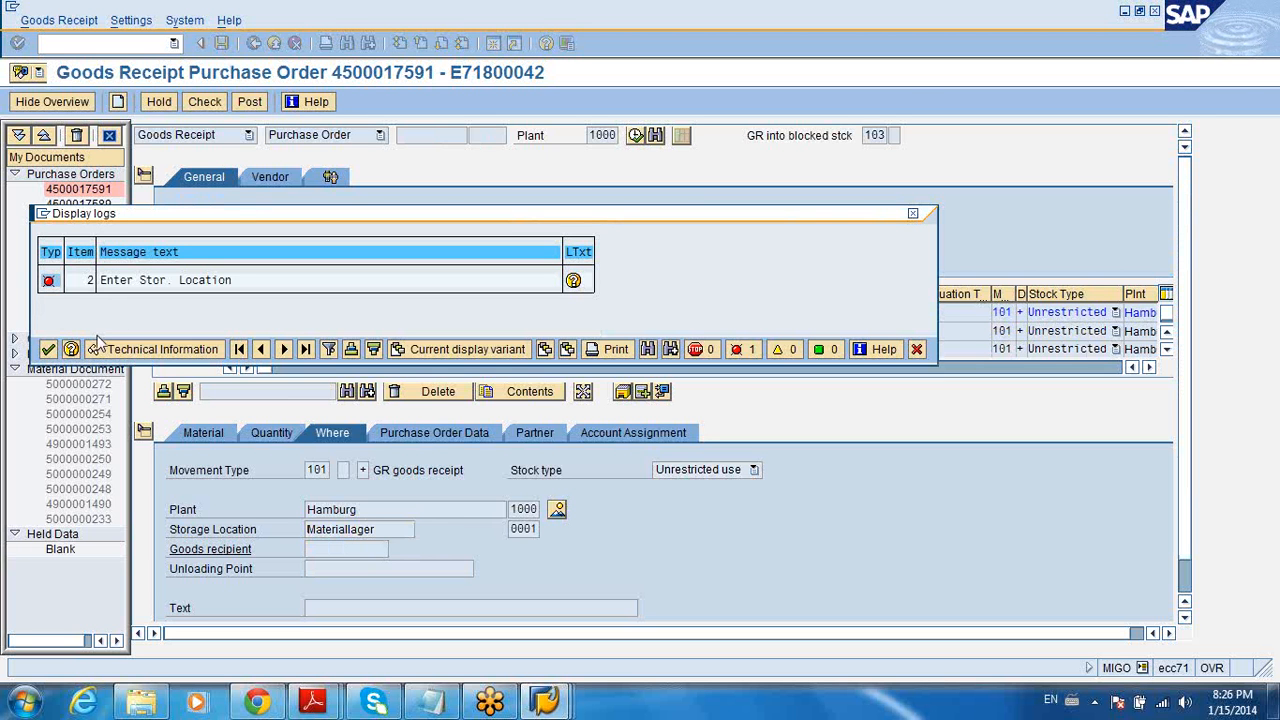
pyautogui.press('Return')
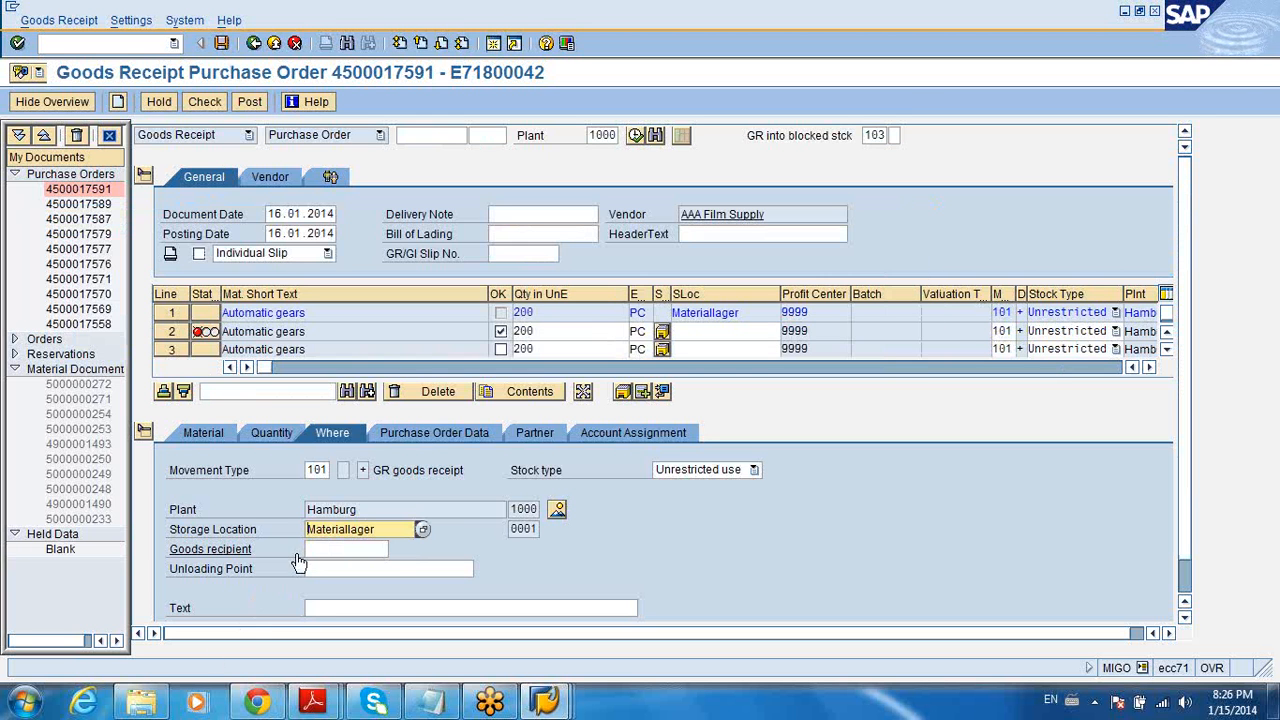
# Assign storage location 0001 to line 2, post the goods receipt, and leave MIGO
pyautogui.click(1183, 578)
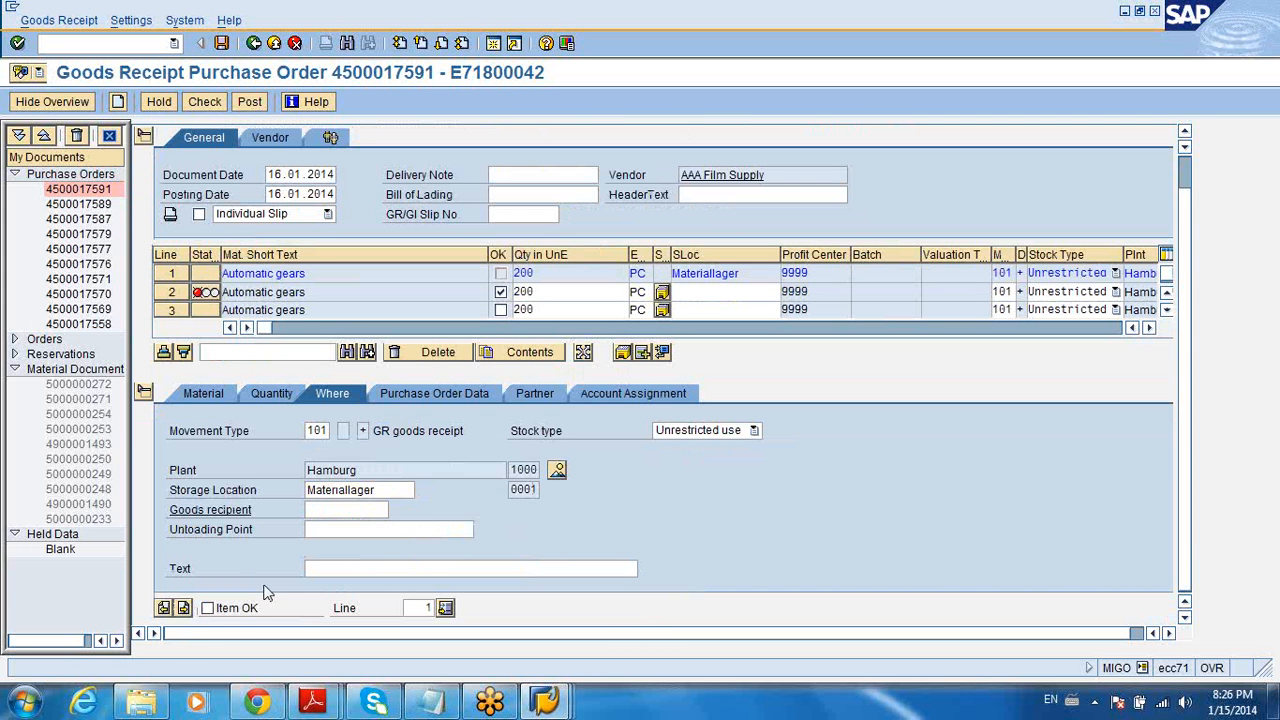
pyautogui.write('0')
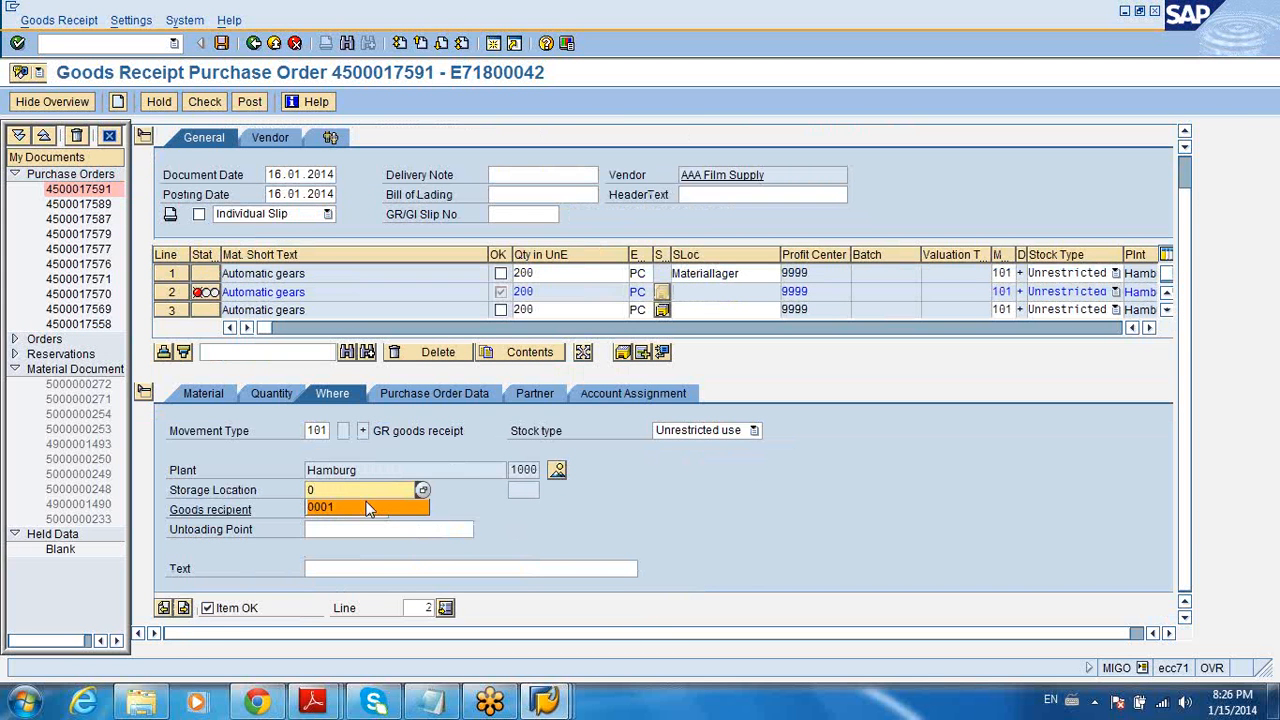
pyautogui.click(367, 508)
pyautogui.click(222, 43)
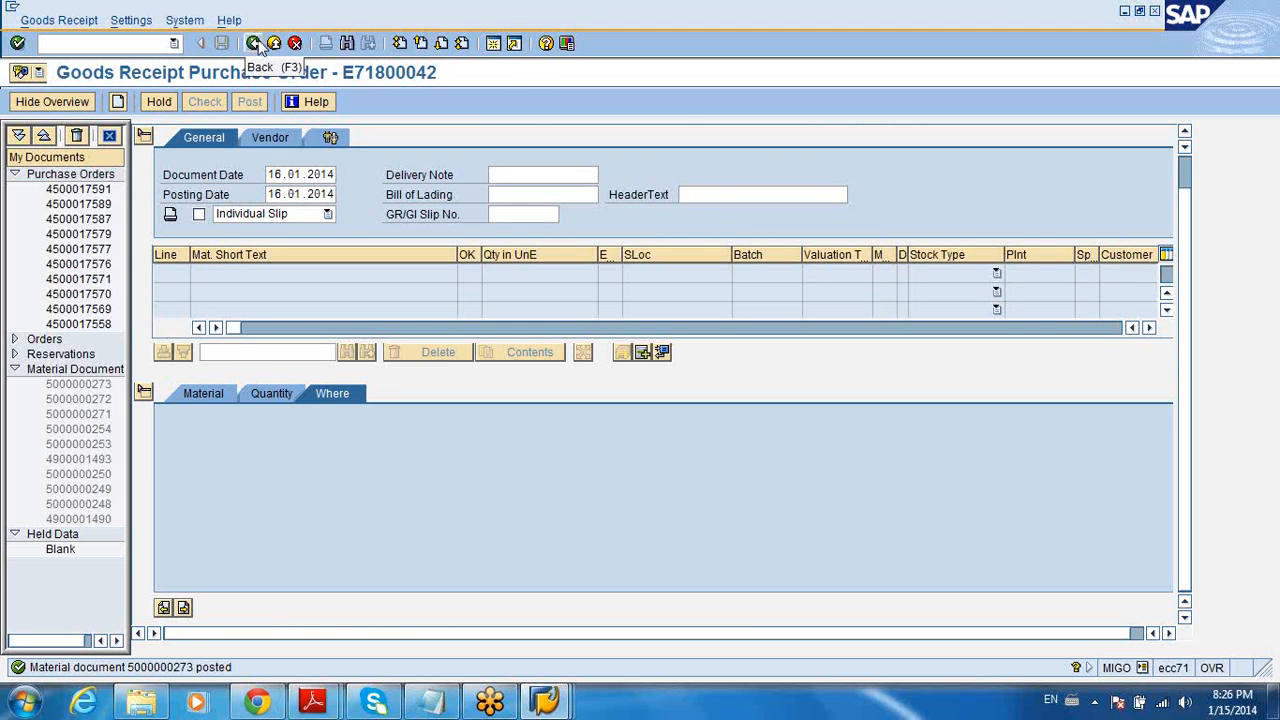
pyautogui.click(255, 44)
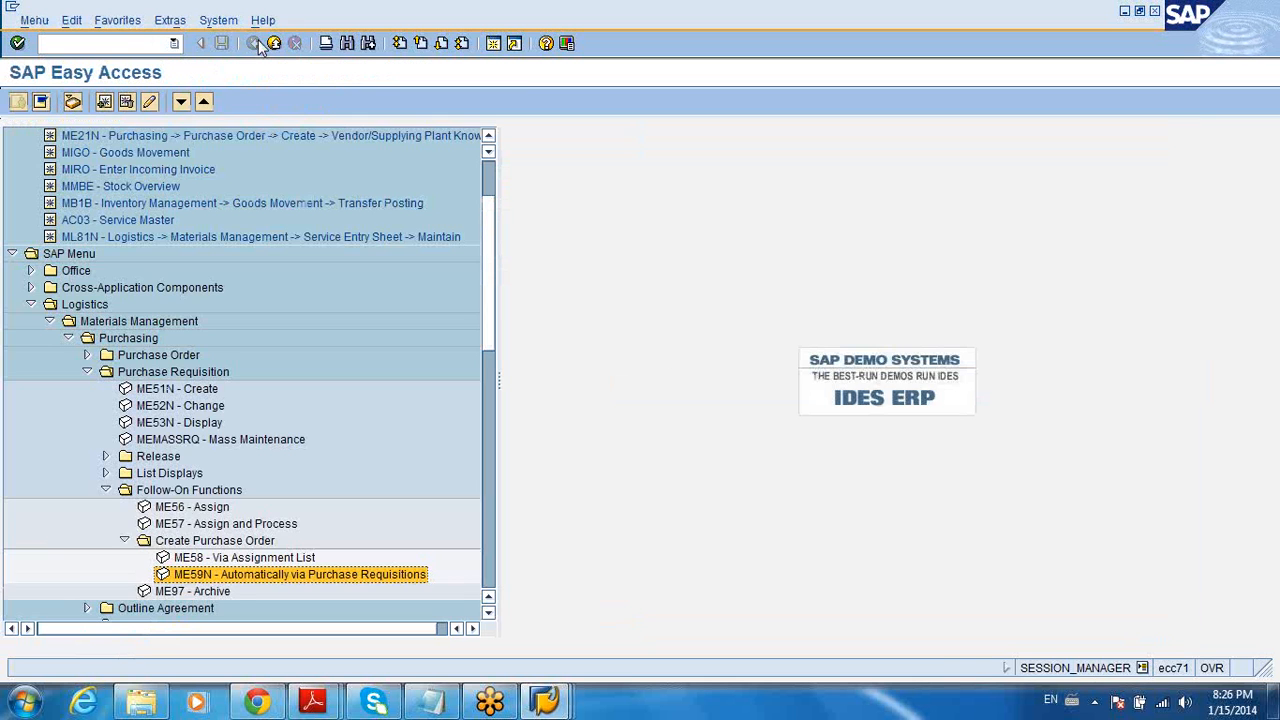
# Refresh the stock overview of material AM2-401 in the other session, examine its stock, and return to the SAP Easy Access session
pyautogui.click(545, 700)
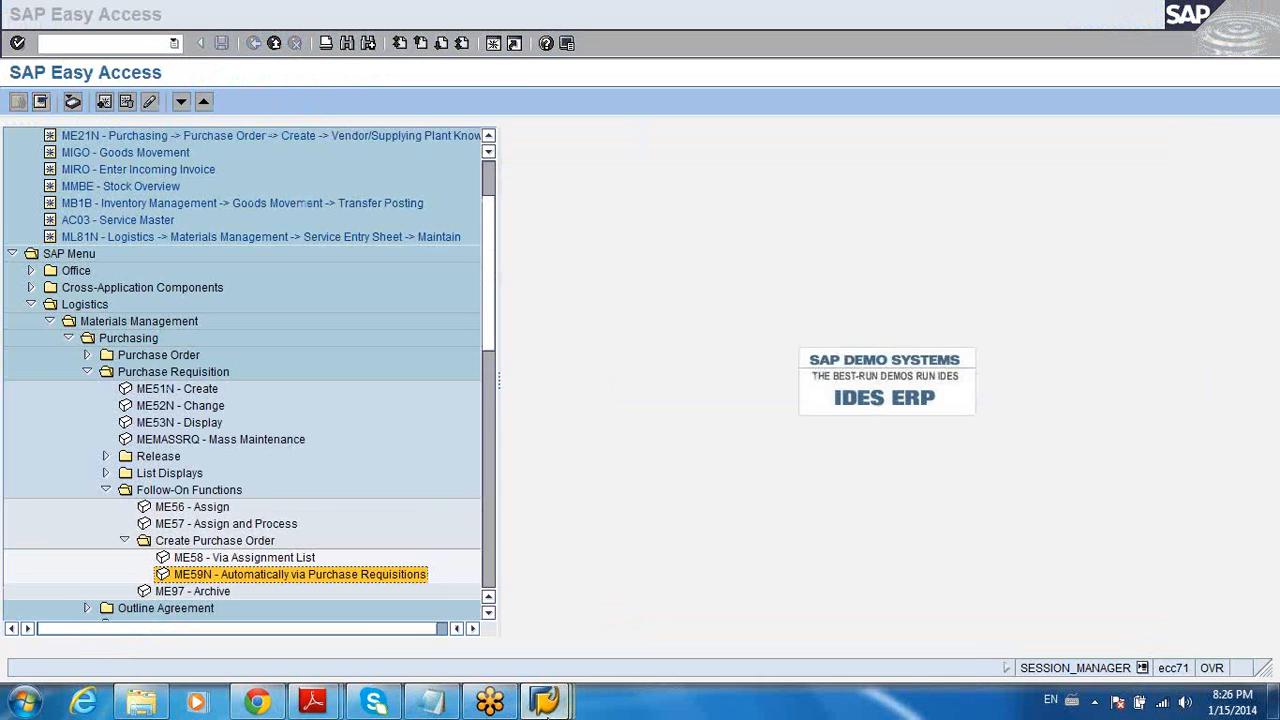
pyautogui.click(665, 634)
pyautogui.click(545, 700)
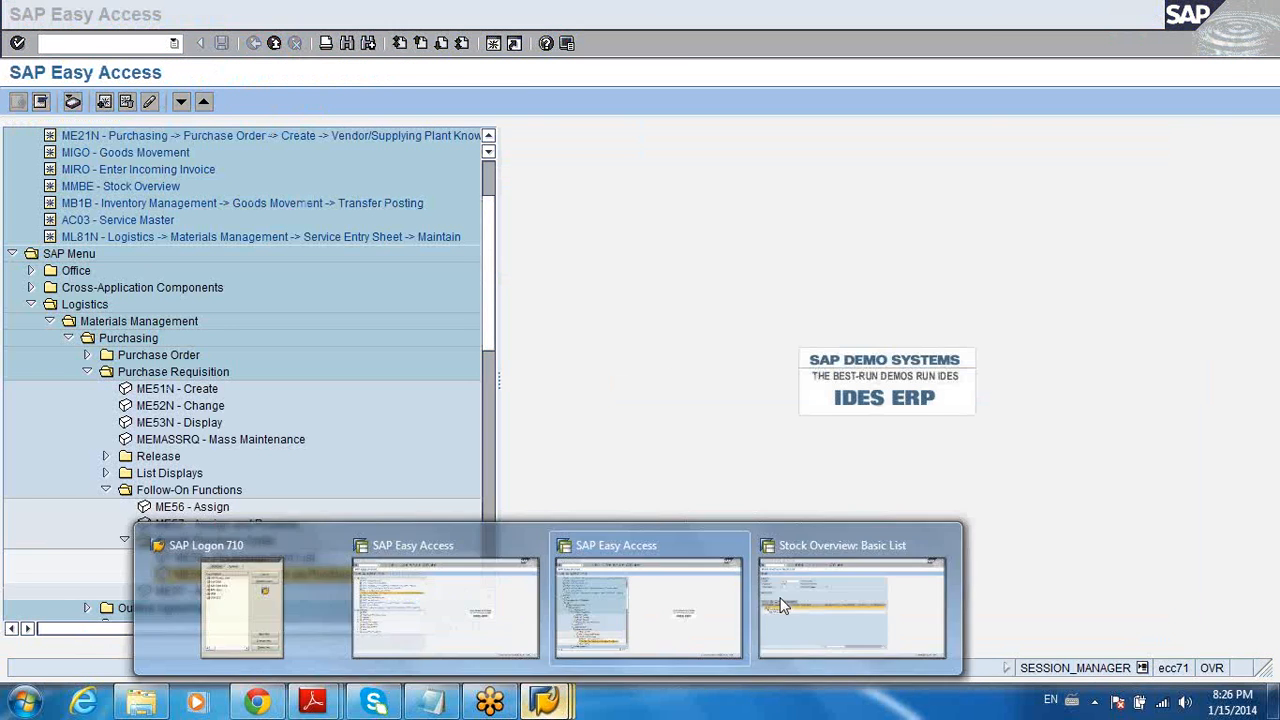
pyautogui.click(789, 600)
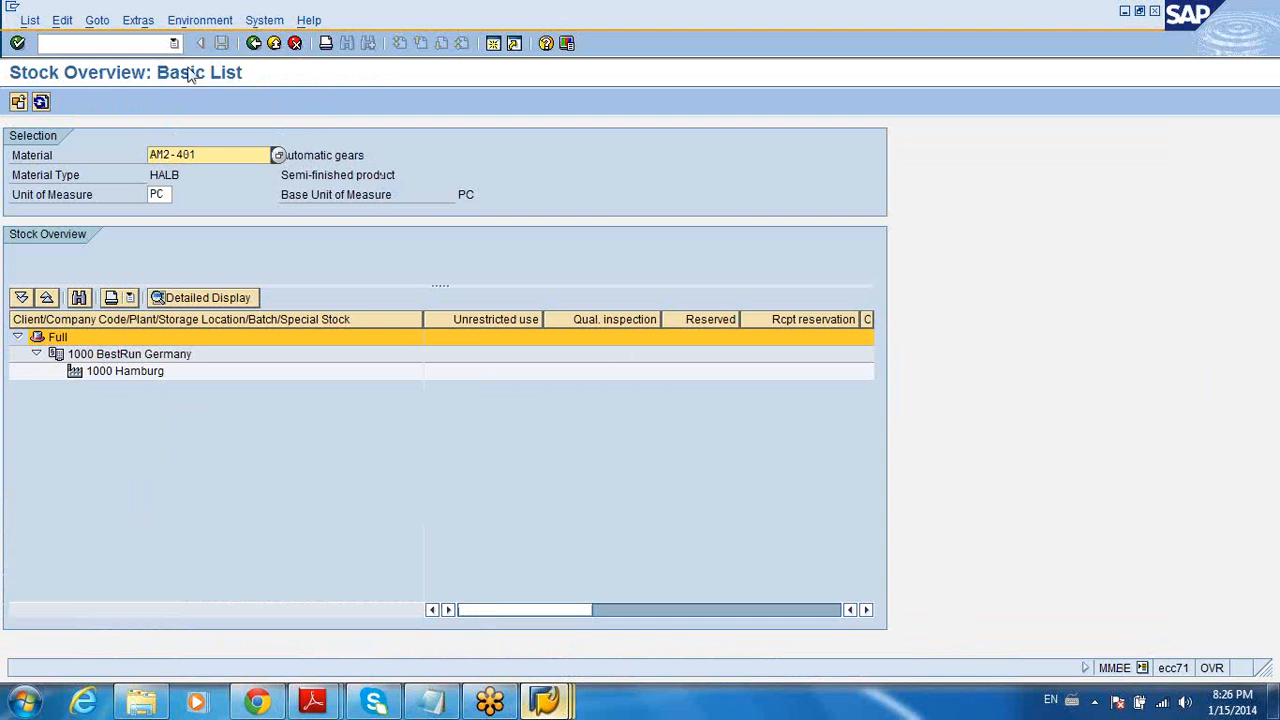
pyautogui.click(40, 103)
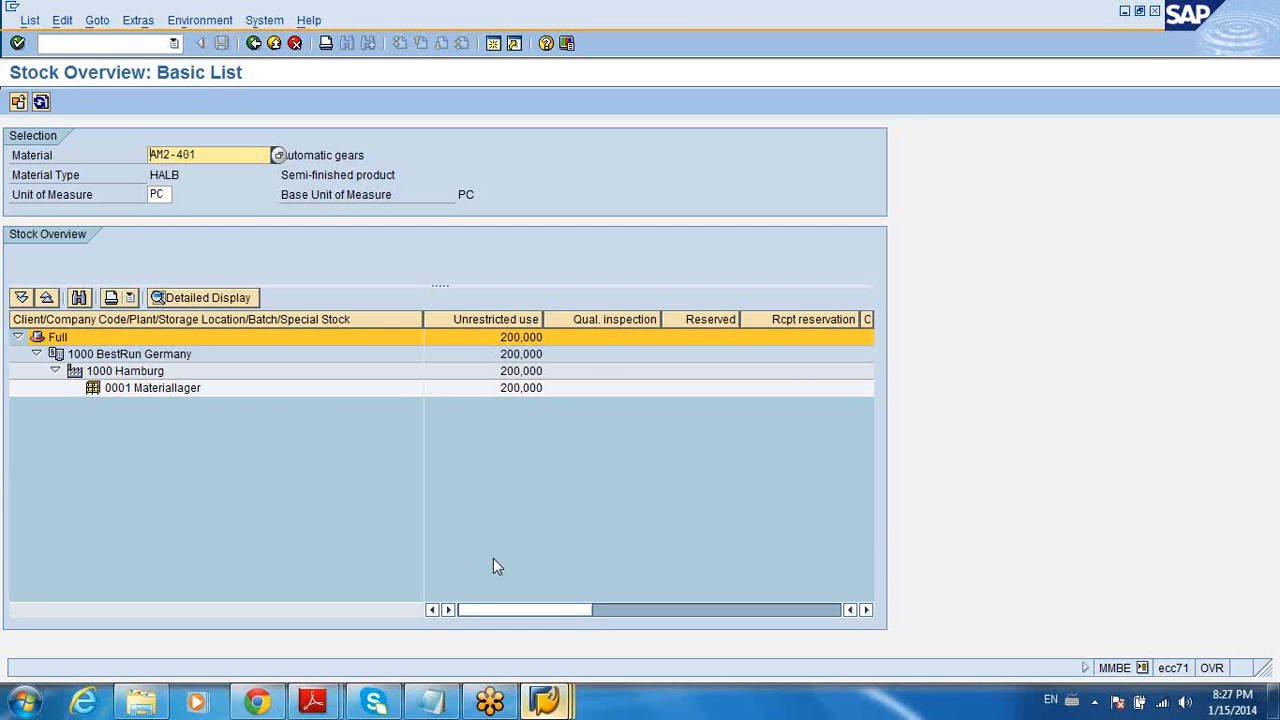
pyautogui.click(547, 702)
pyautogui.click(586, 611)
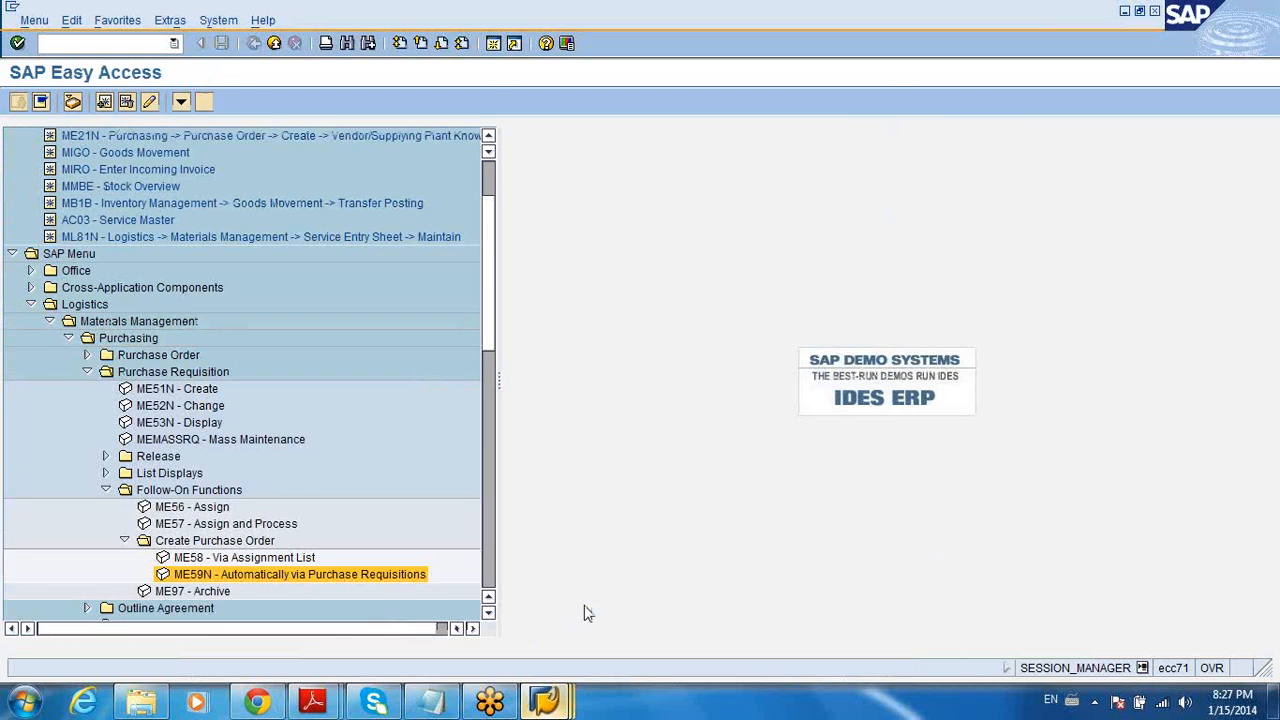
pyautogui.click(547, 702)
pyautogui.click(768, 600)
pyautogui.click(542, 707)
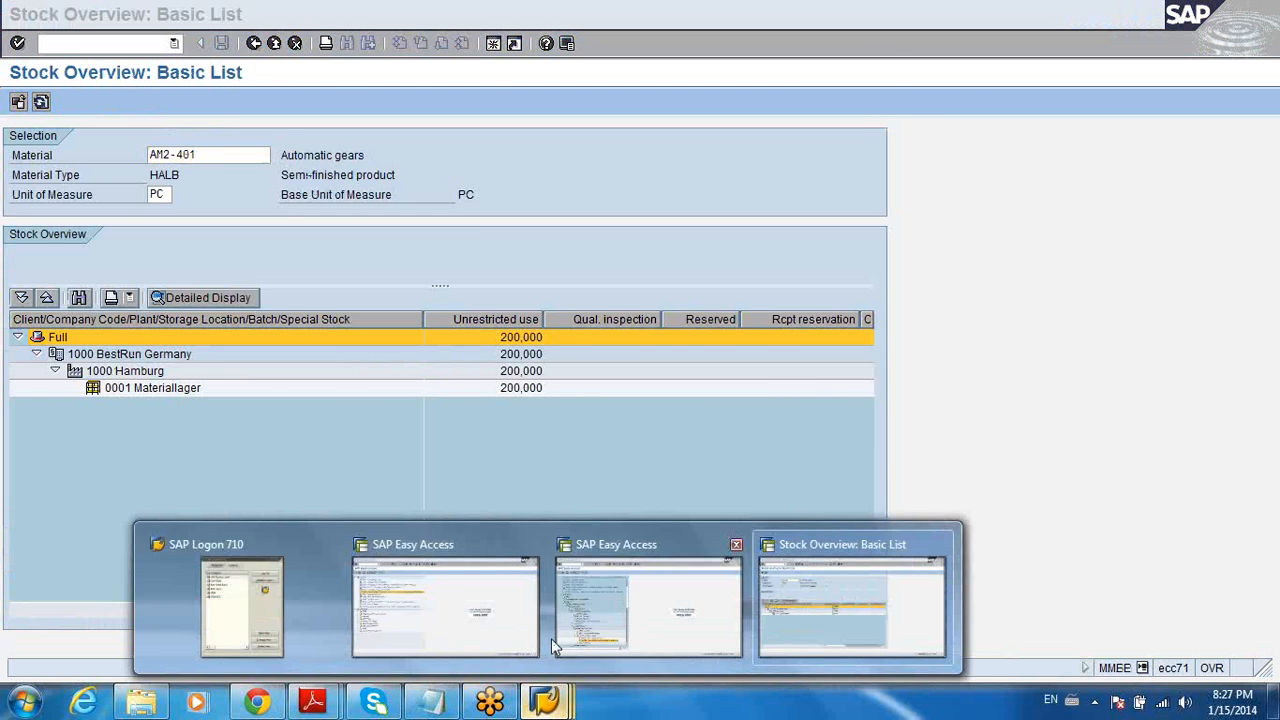
pyautogui.click(552, 638)
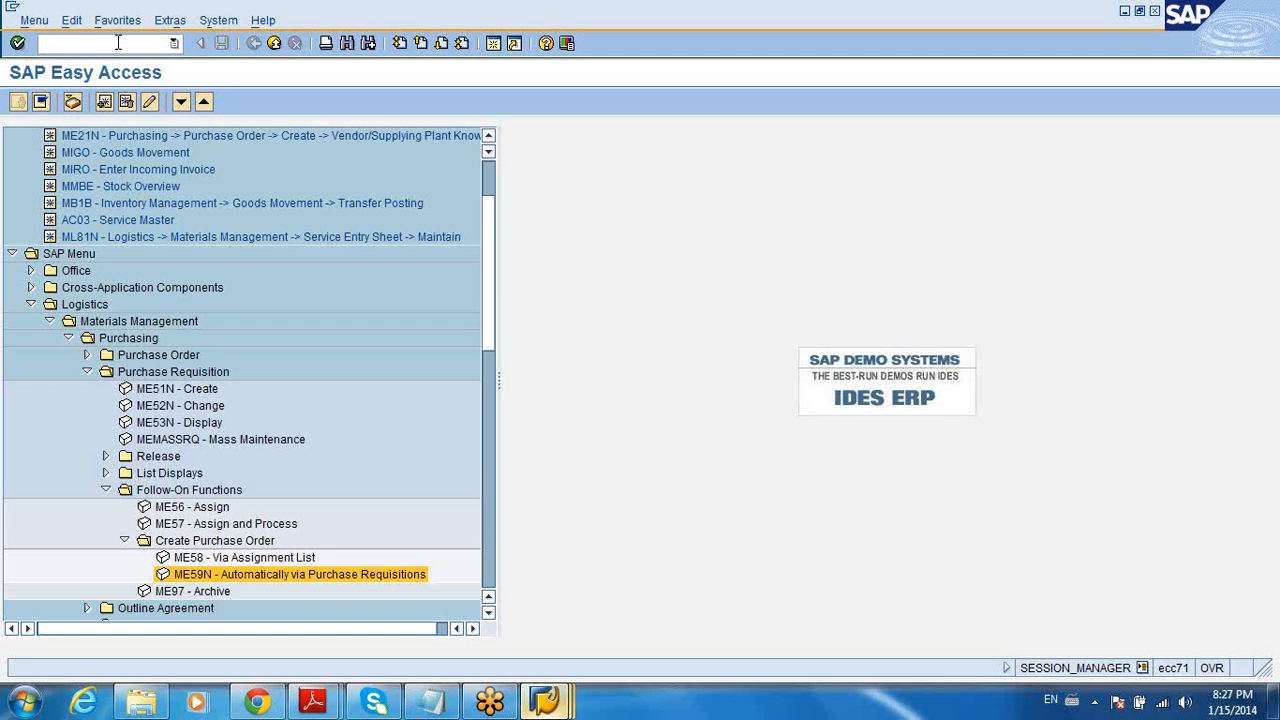
# Open the MIGO_TR transfer posting transaction under Inventory Management to examine its entry screen, and leave it
pyautogui.click(490, 465)
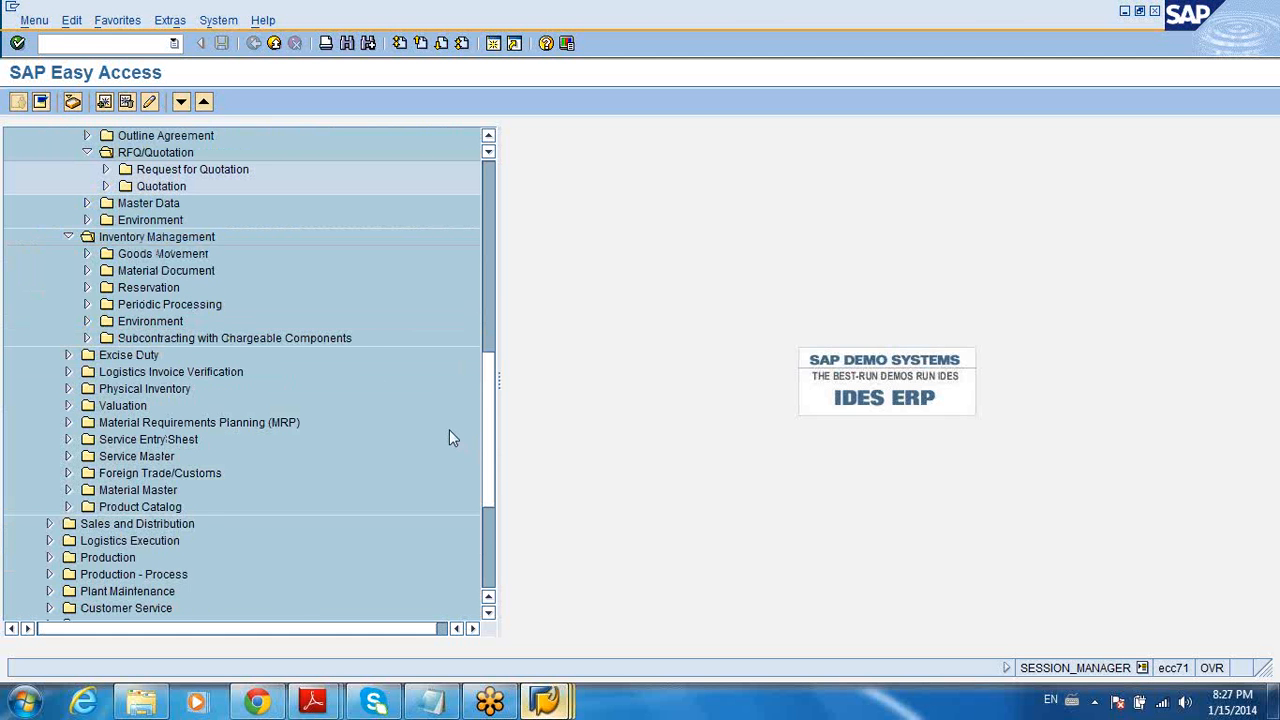
pyautogui.click(86, 253)
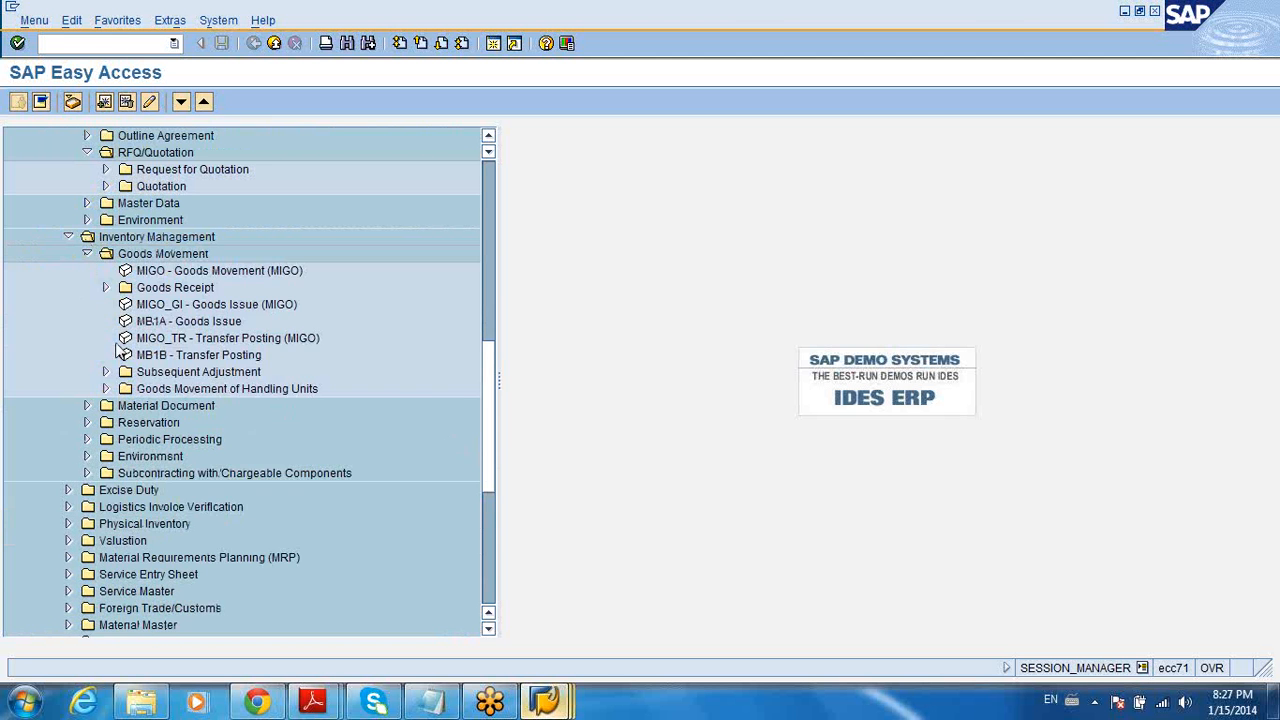
pyautogui.doubleClick(162, 340)
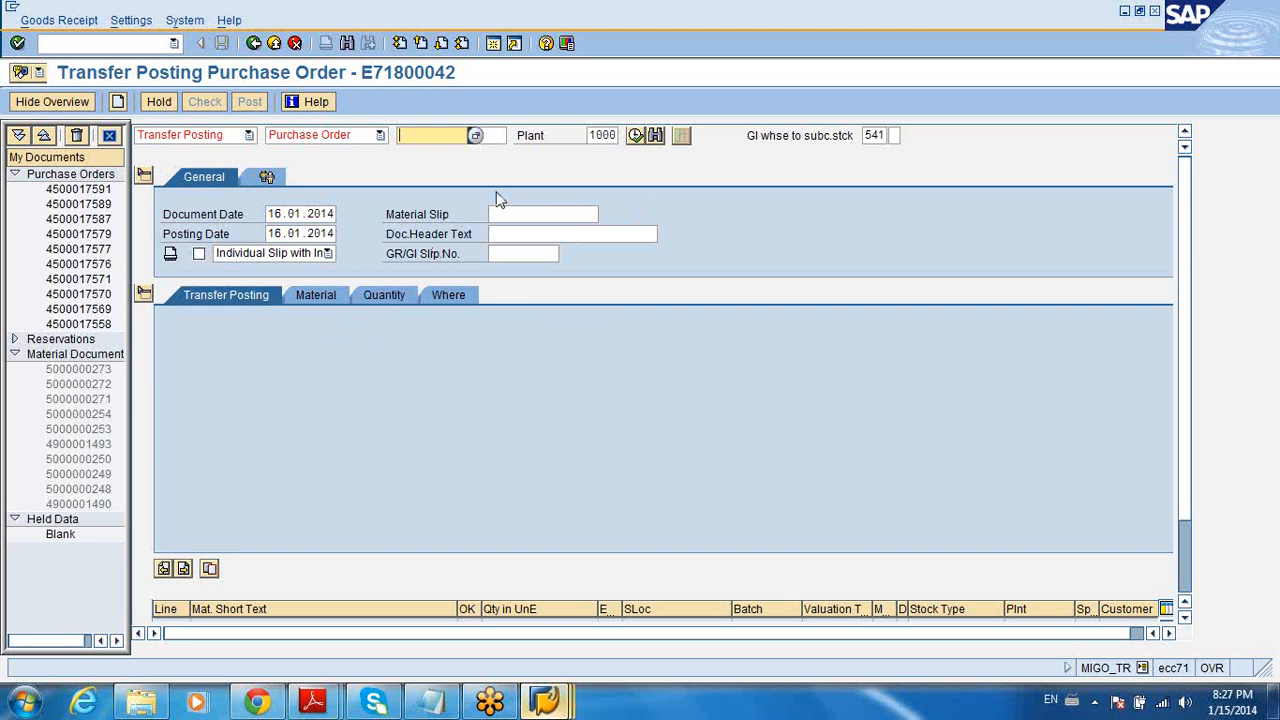
pyautogui.click(255, 45)
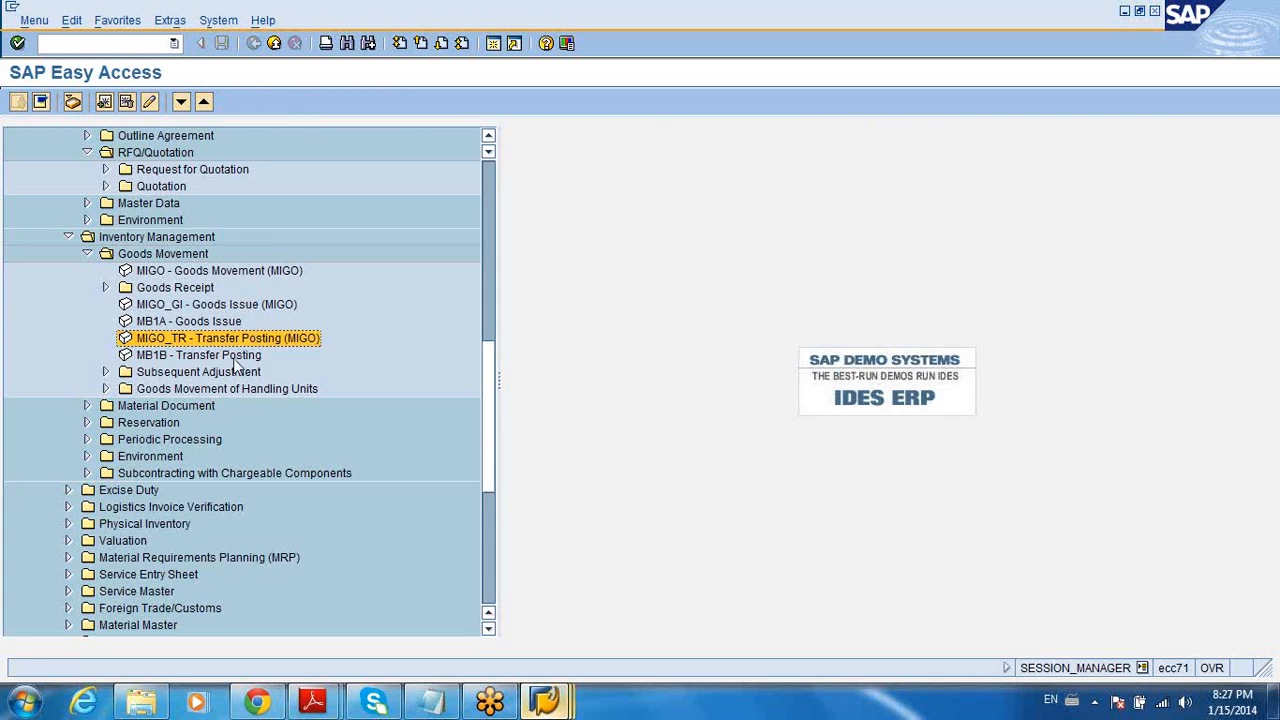
# Open the MB1B Transfer Posting transaction and bring up the list of possible movement types
pyautogui.doubleClick(234, 358)
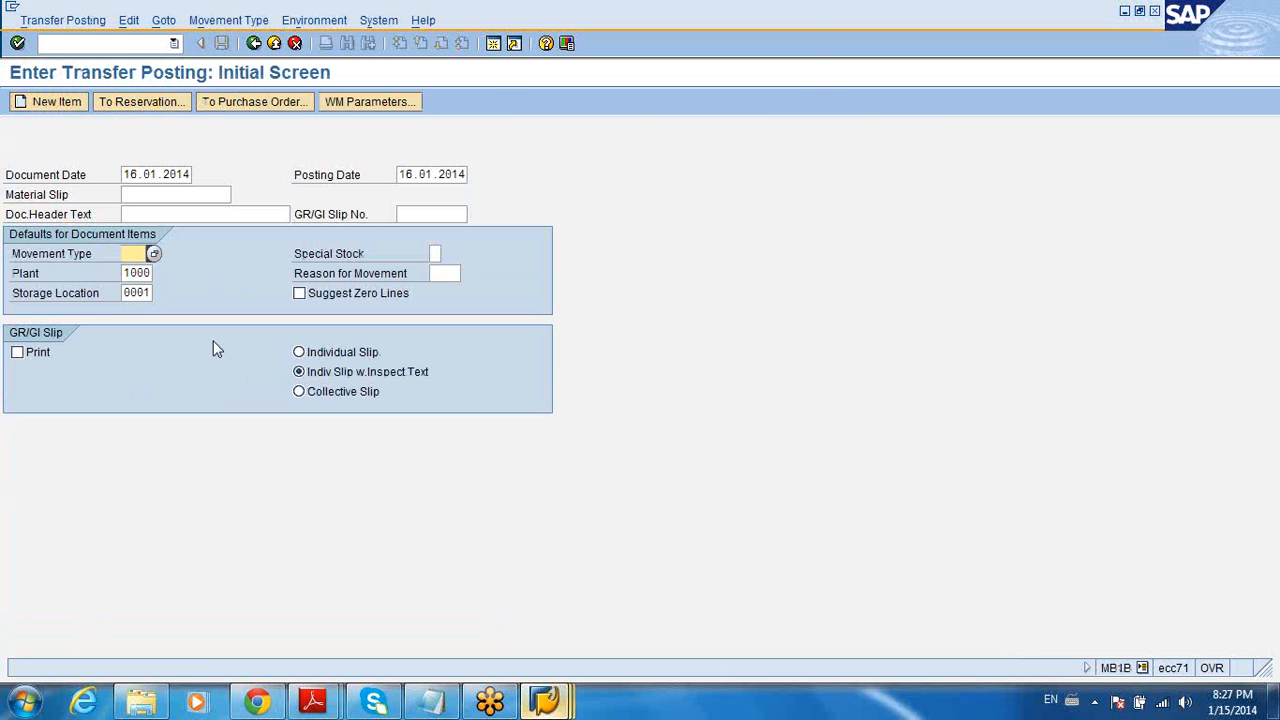
pyautogui.click(155, 255)
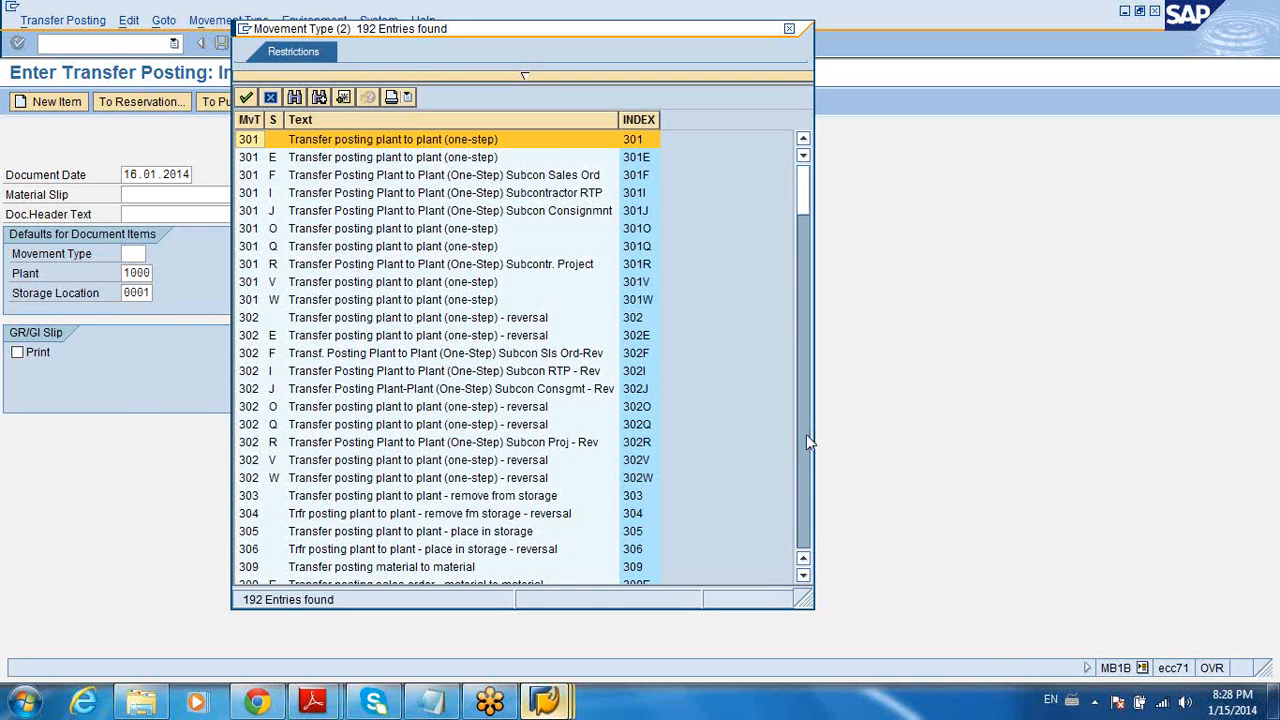
# Examine the transfer posting movement types through the whole list, including plant-to-plant, storage location, quality inspection, blocked stock and subcontractor entries
pyautogui.click(803, 521)
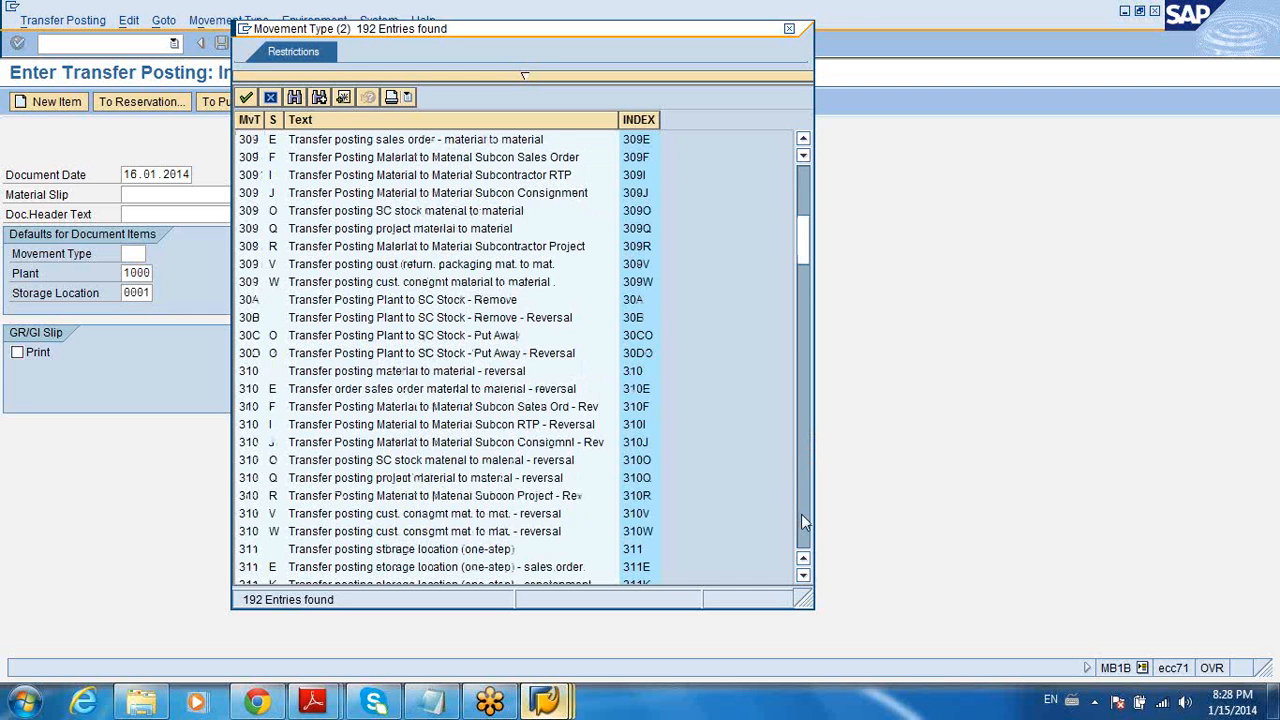
pyautogui.click(804, 521)
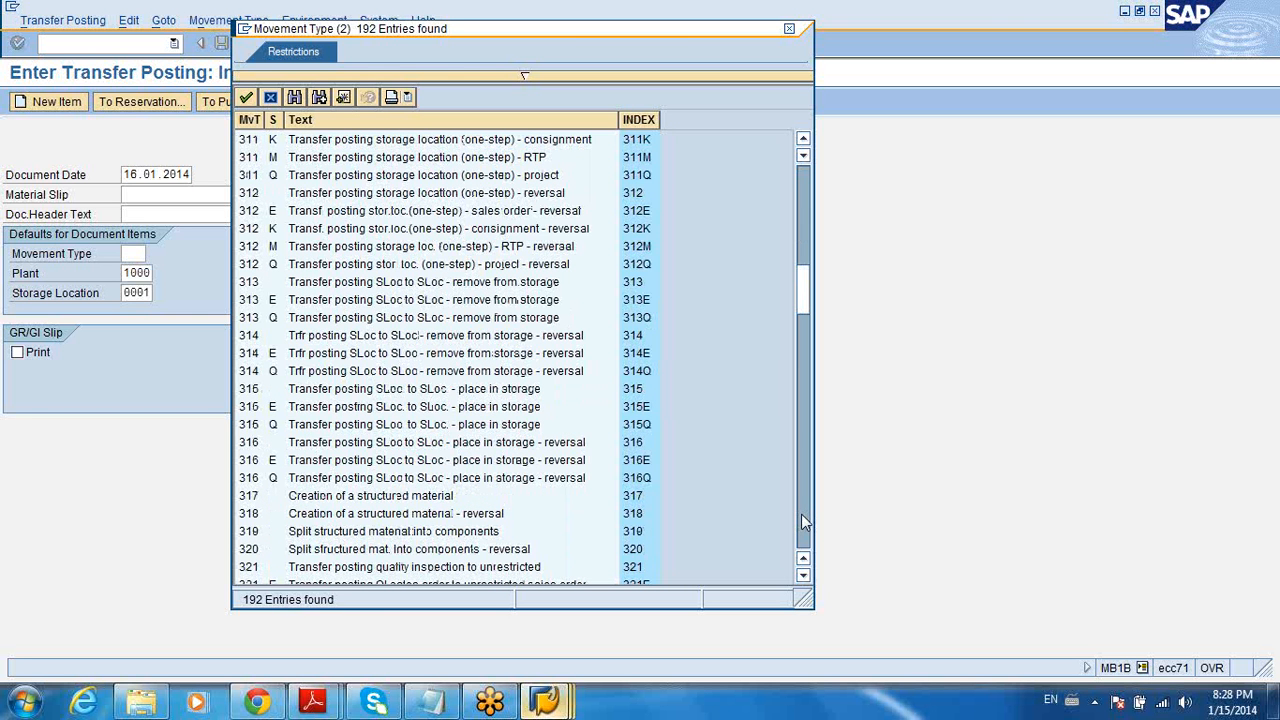
pyautogui.click(804, 521)
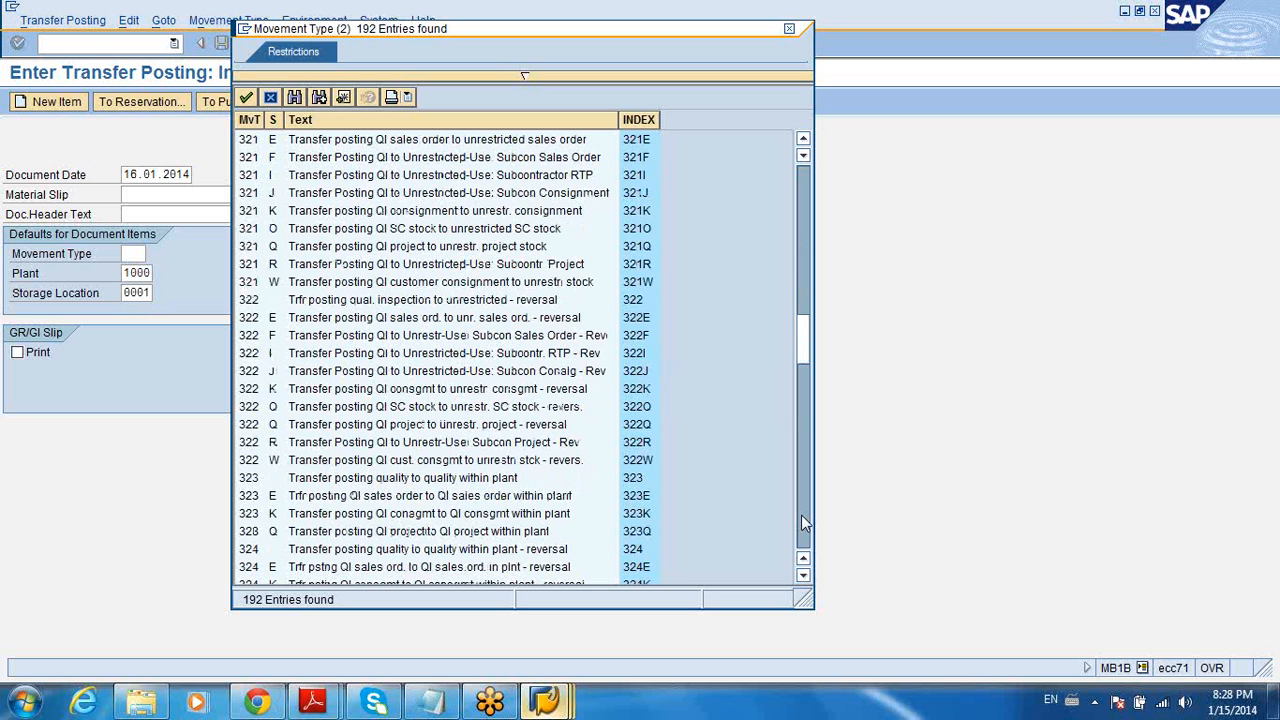
pyautogui.click(804, 521)
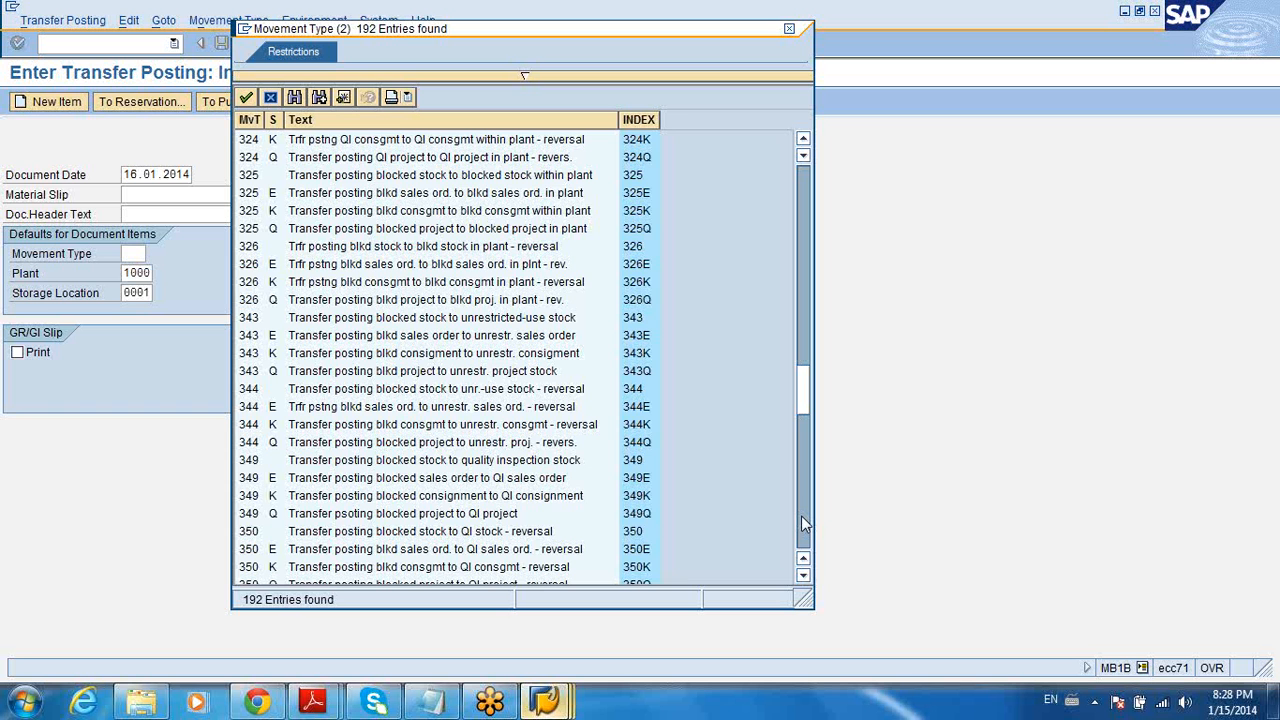
pyautogui.click(805, 523)
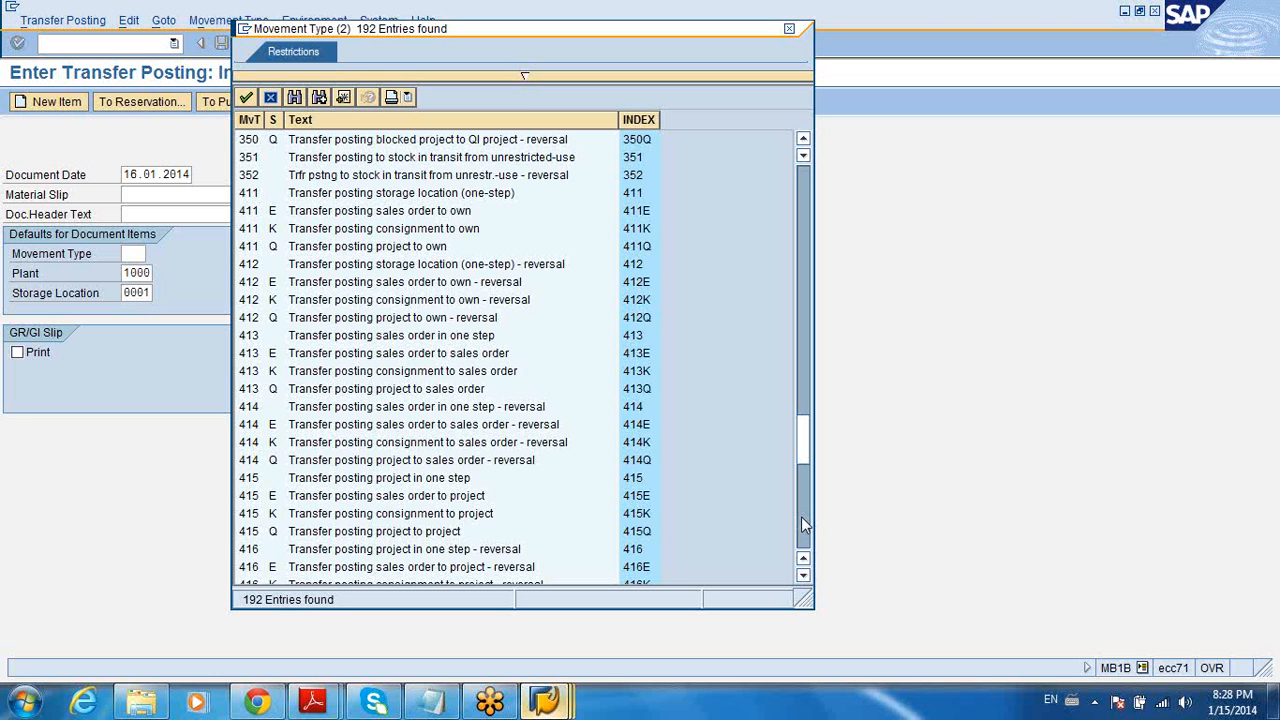
pyautogui.click(805, 525)
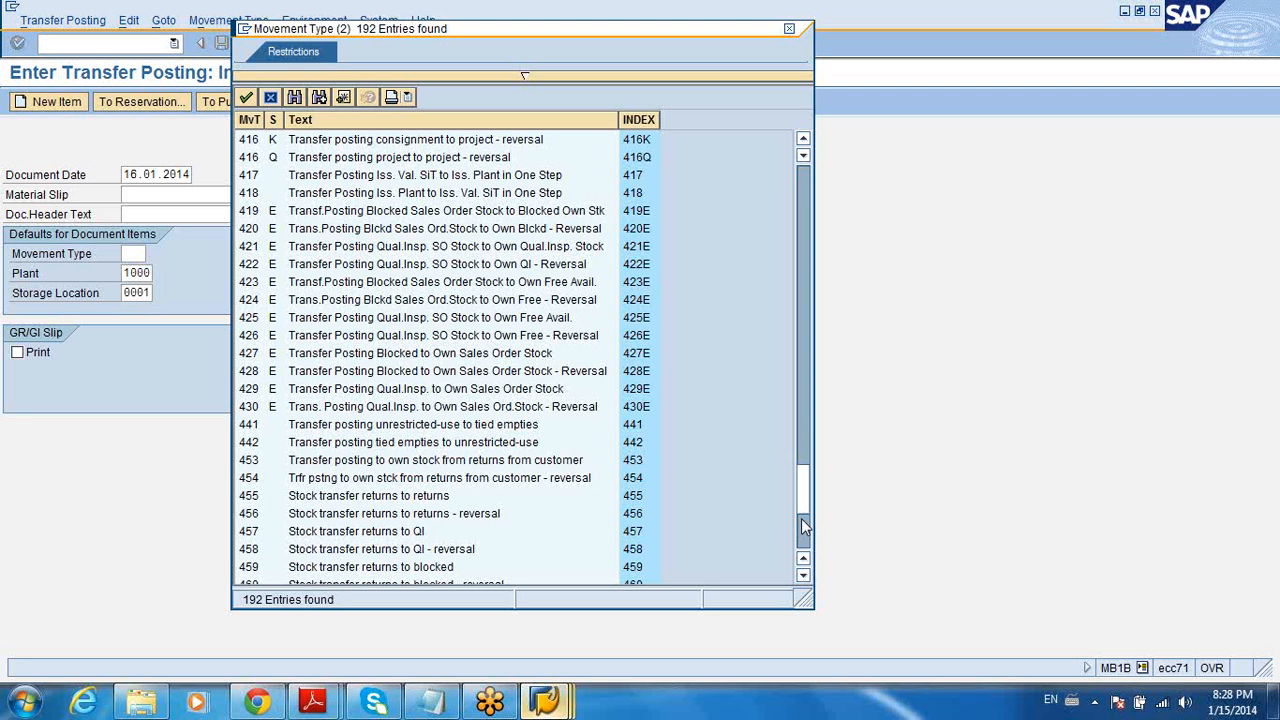
pyautogui.click(805, 530)
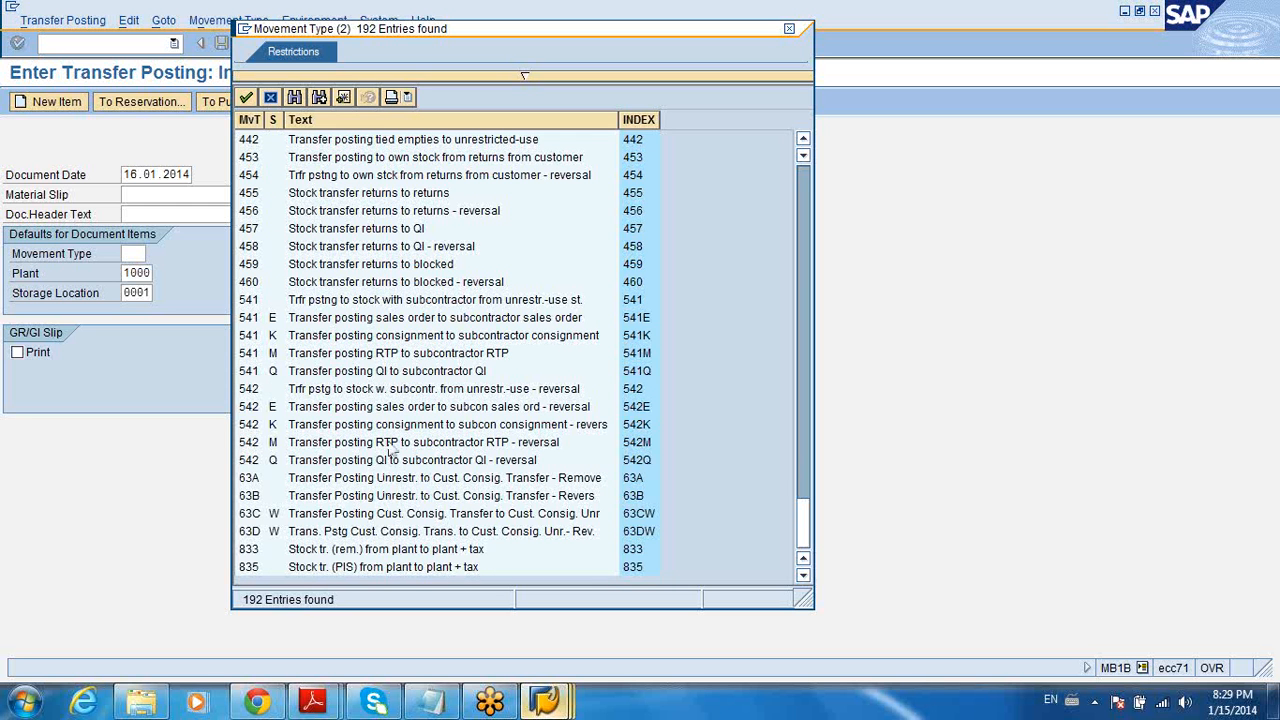
pyautogui.click(398, 342)
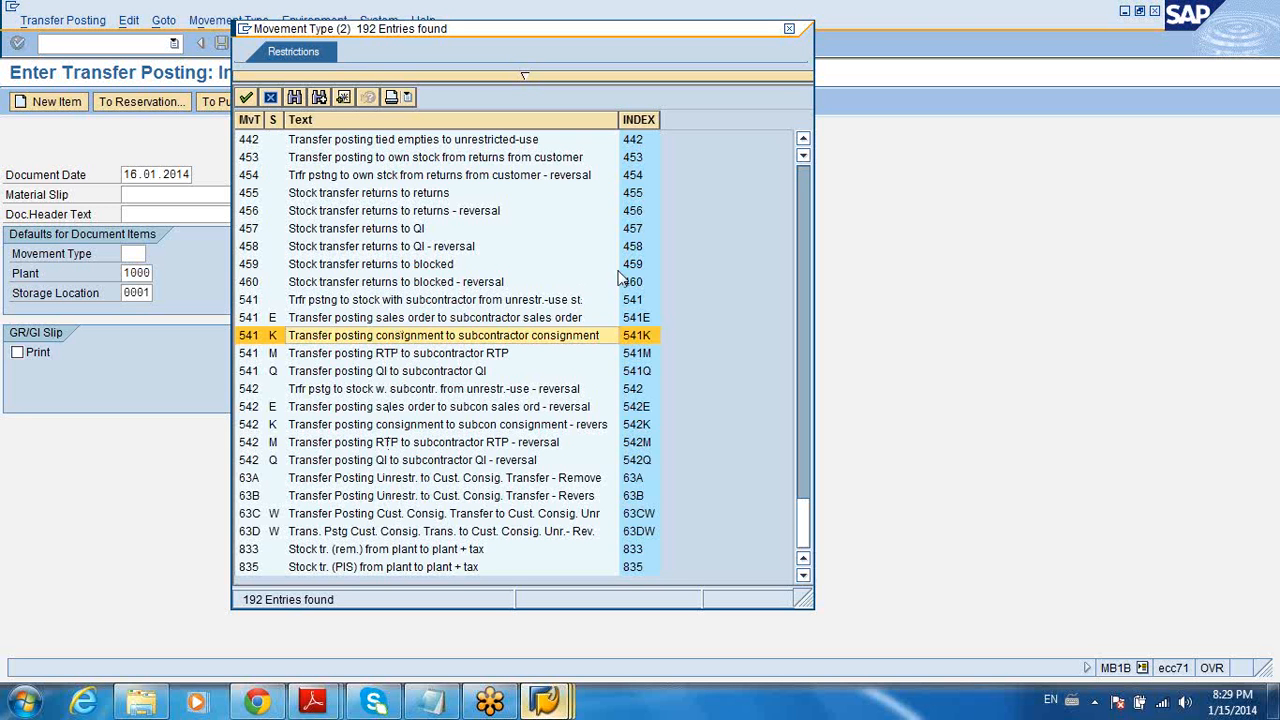
pyautogui.scroll(2, 806, 147)
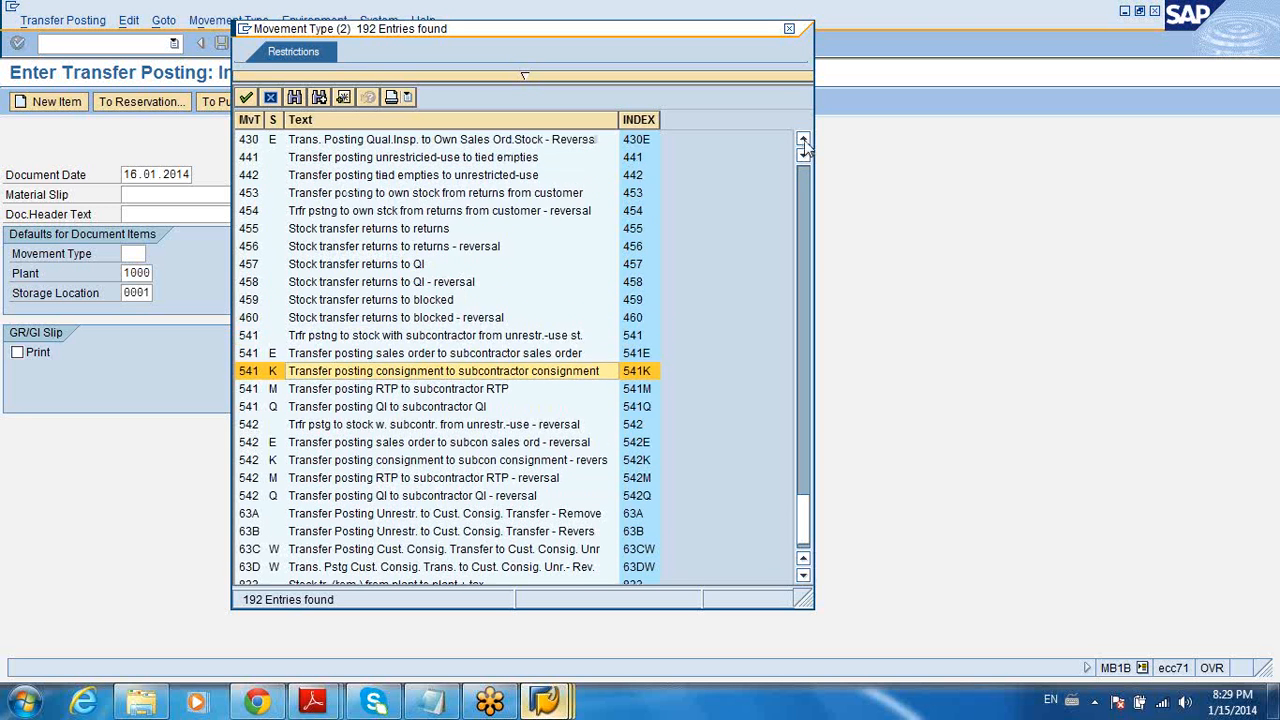
pyautogui.scroll(2, 806, 147)
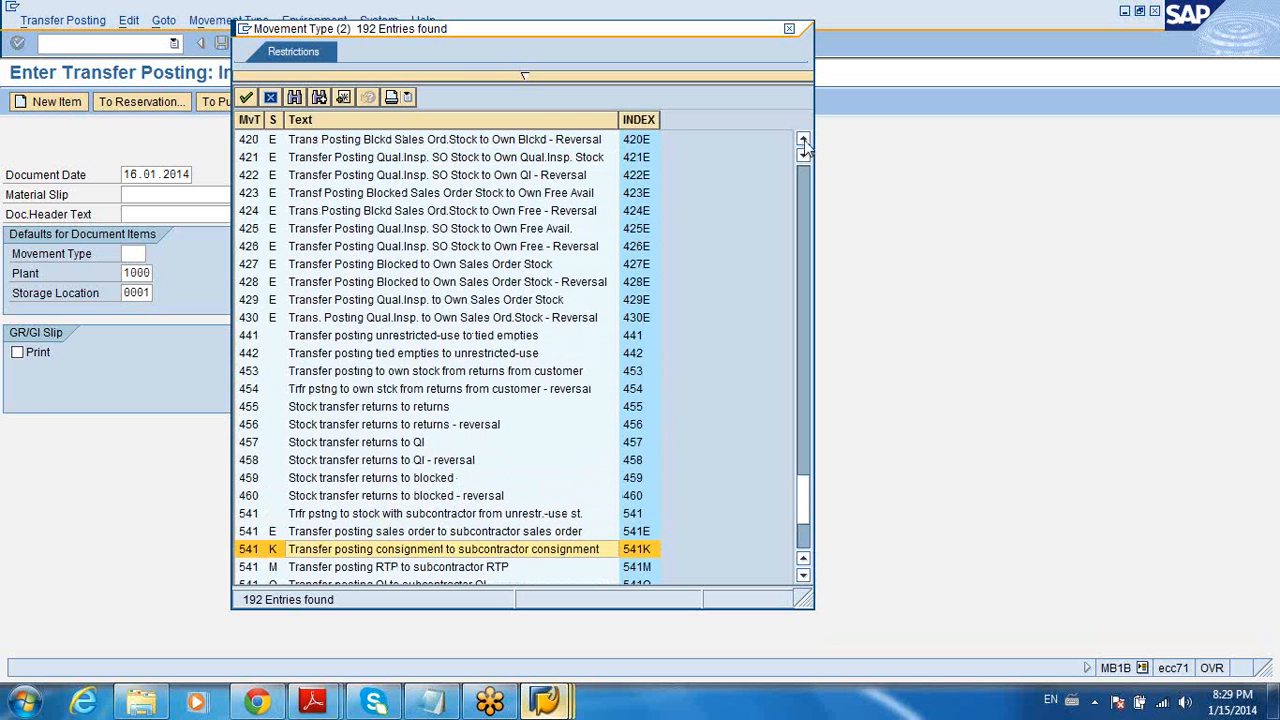
pyautogui.click(804, 142)
pyautogui.click(803, 140)
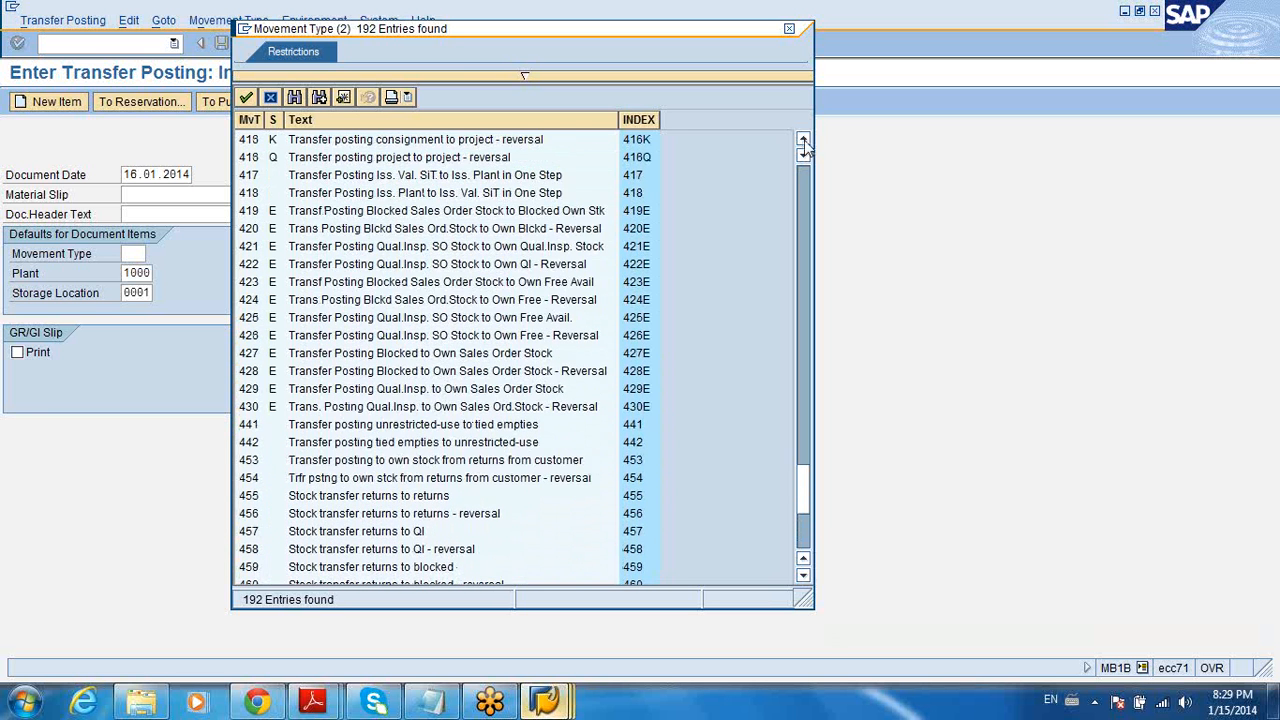
pyautogui.click(803, 140)
pyautogui.click(803, 140)
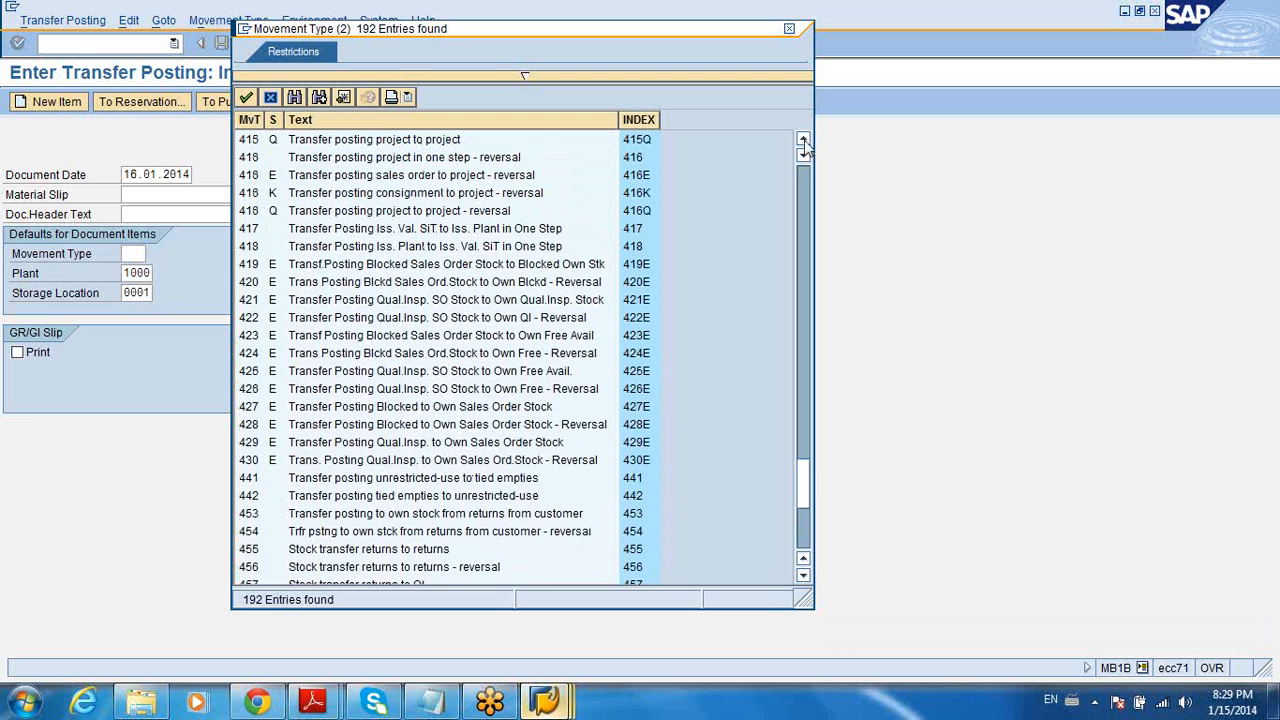
pyautogui.click(803, 140)
pyautogui.click(803, 140)
pyautogui.click(803, 140)
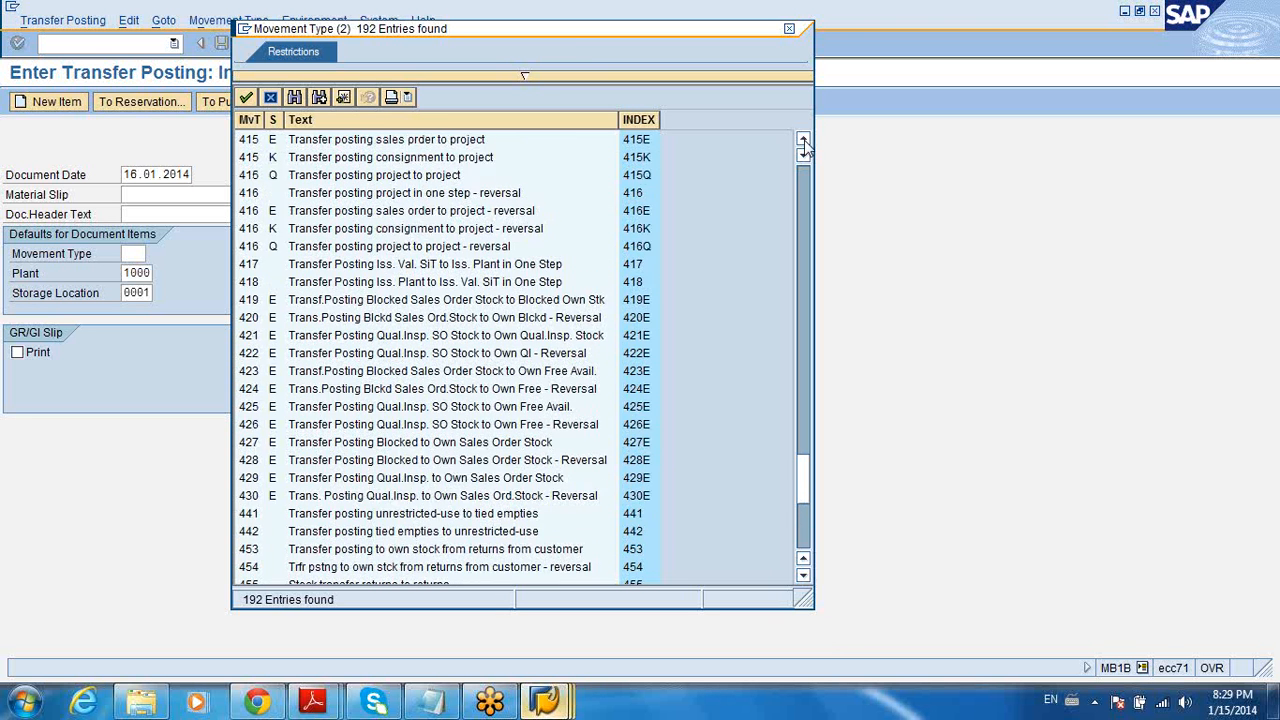
pyautogui.click(803, 140)
pyautogui.click(803, 140)
pyautogui.click(803, 140)
pyautogui.click(803, 140)
pyautogui.click(803, 140)
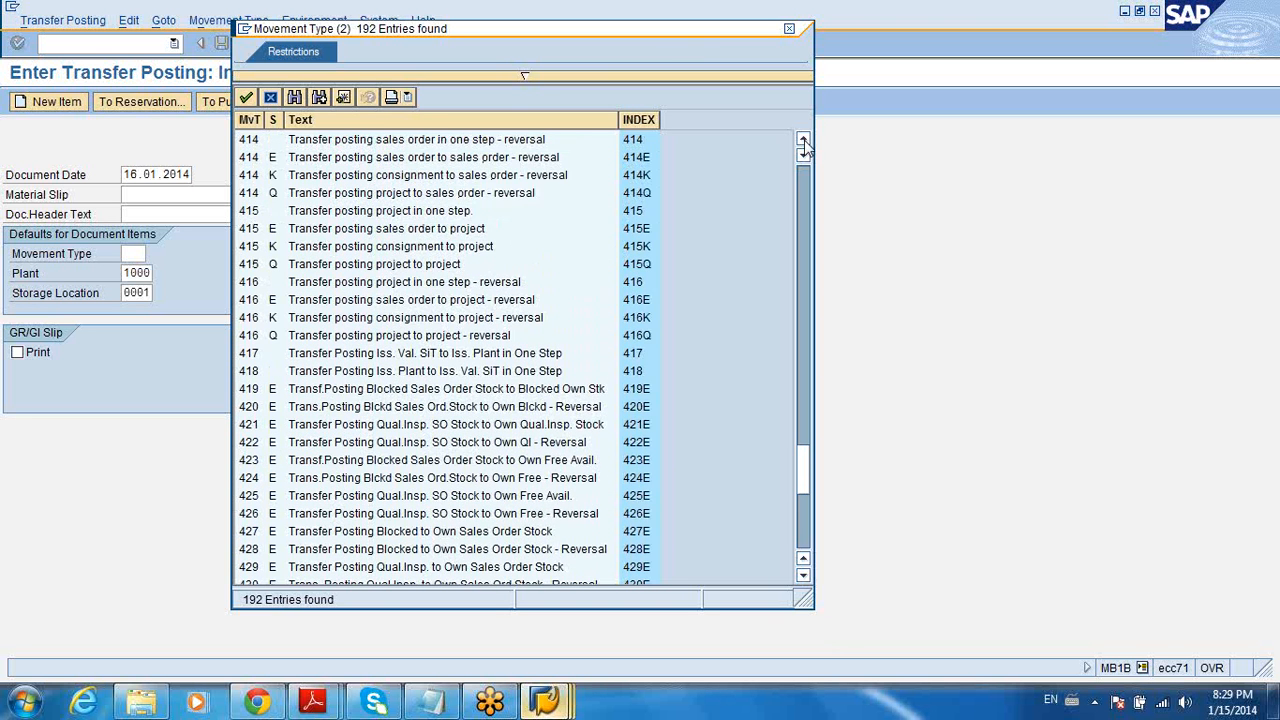
pyautogui.moveTo(803, 140); pyautogui.dragTo(803, 141)
pyautogui.click(803, 141)
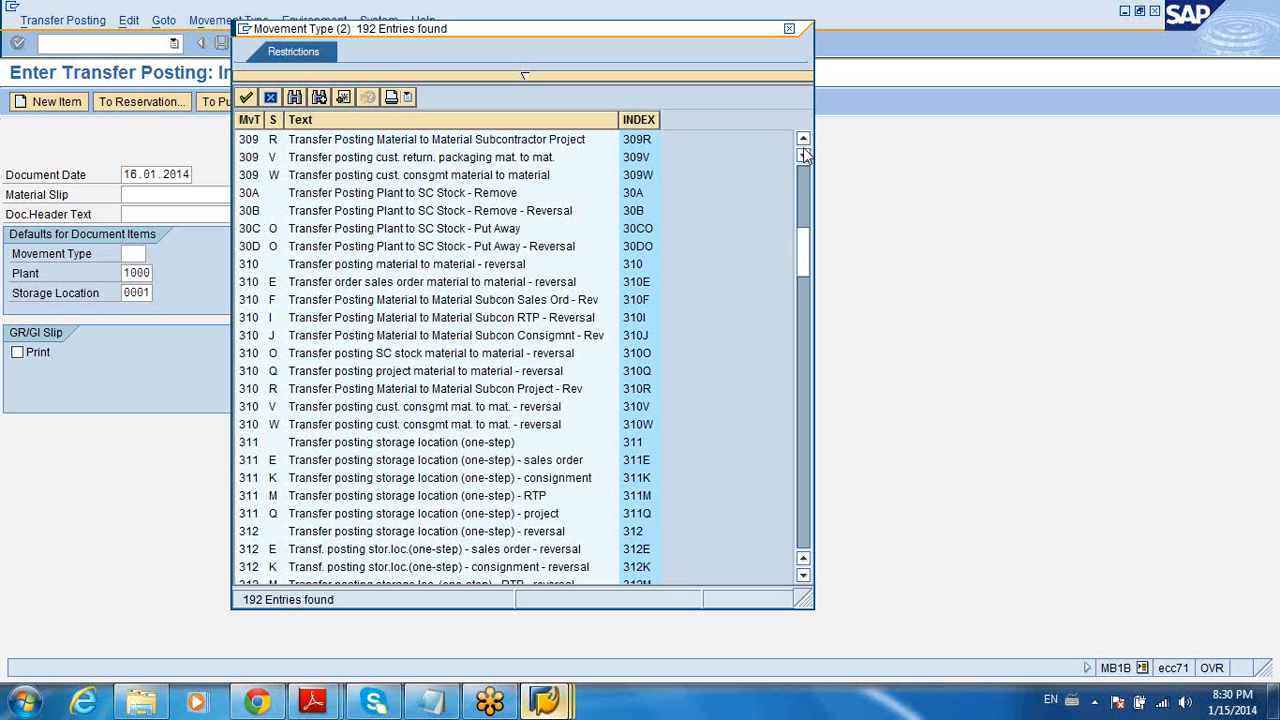
# Choose movement type 301, transfer posting plant to plant (one-step), and continue to the item entry
pyautogui.click(807, 180)
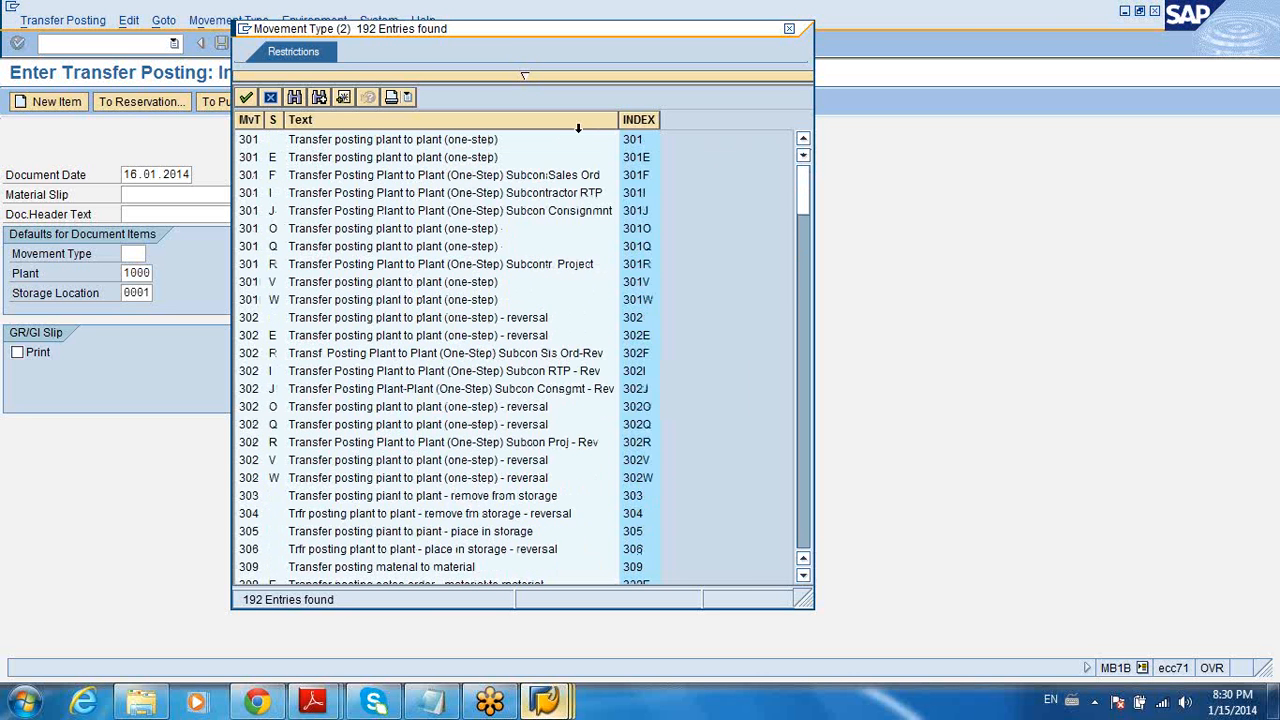
pyautogui.doubleClick(420, 140)
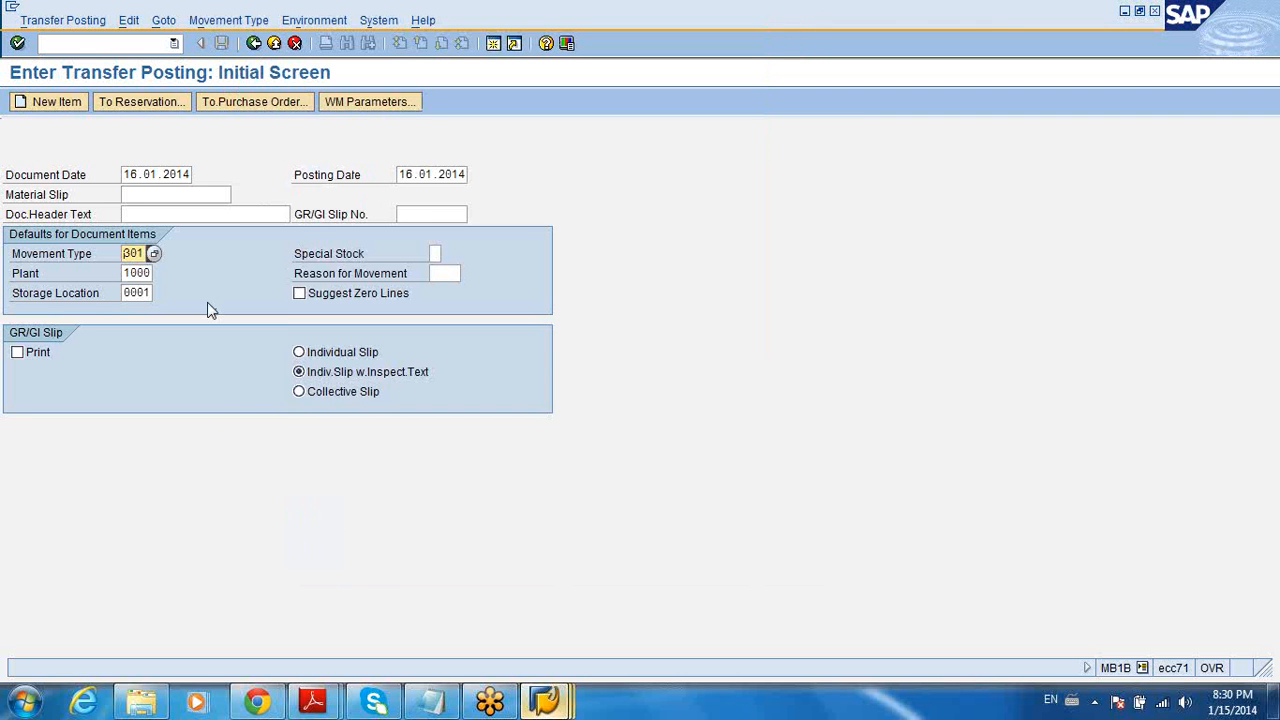
pyautogui.press('Return')
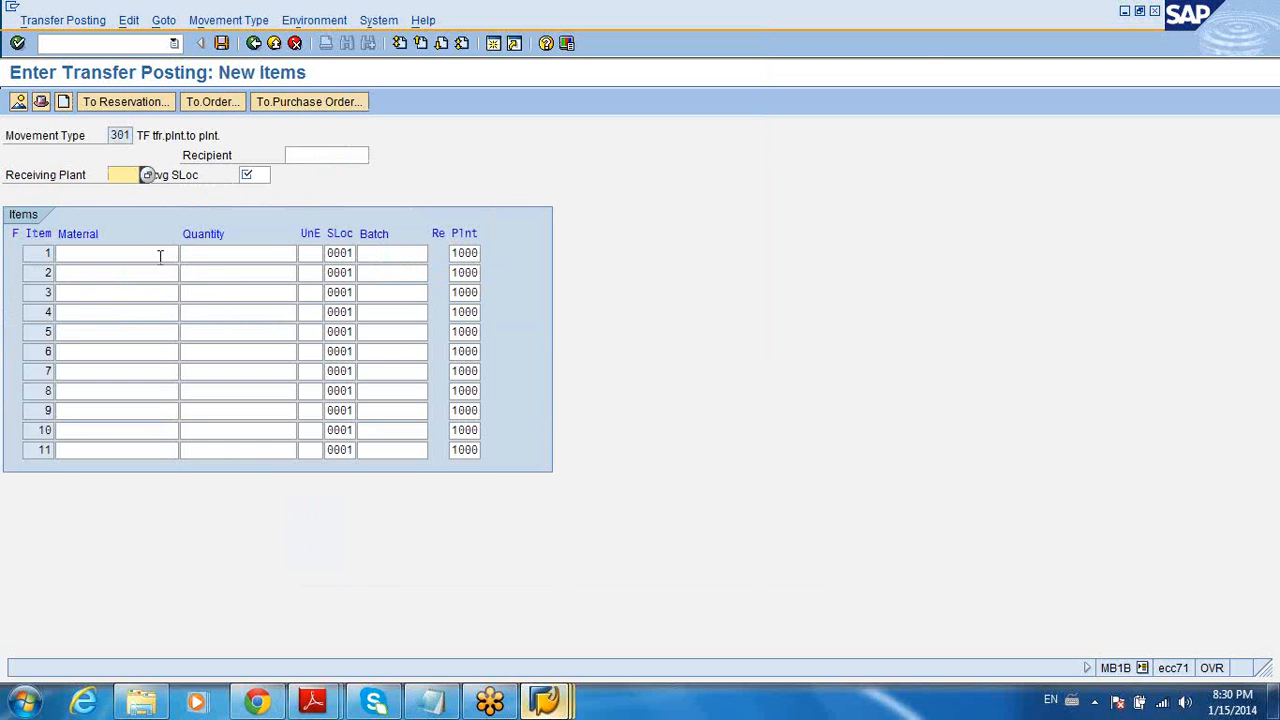
# Enter material AM2-401 for item 1, with receiving plant 1100 and receiving storage location 0001
pyautogui.click(160, 254)
pyautogui.write('A')
pyautogui.click(137, 266)
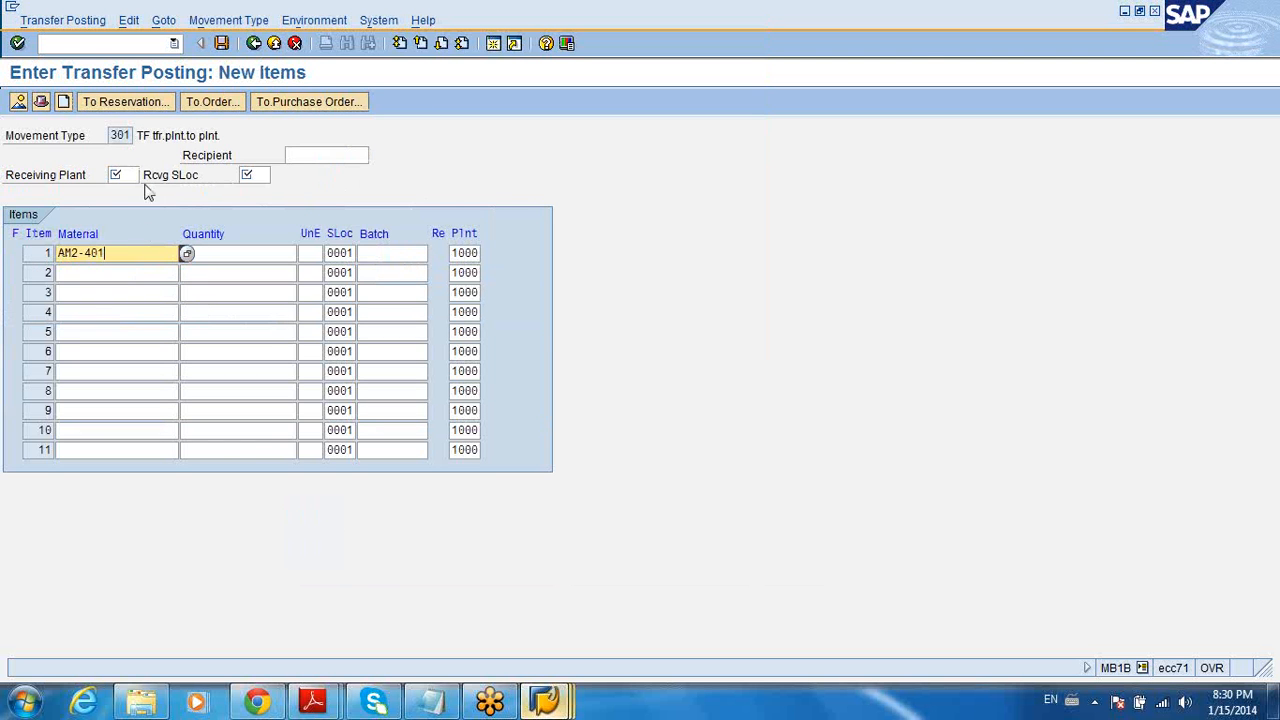
pyautogui.click(132, 176)
pyautogui.write('1')
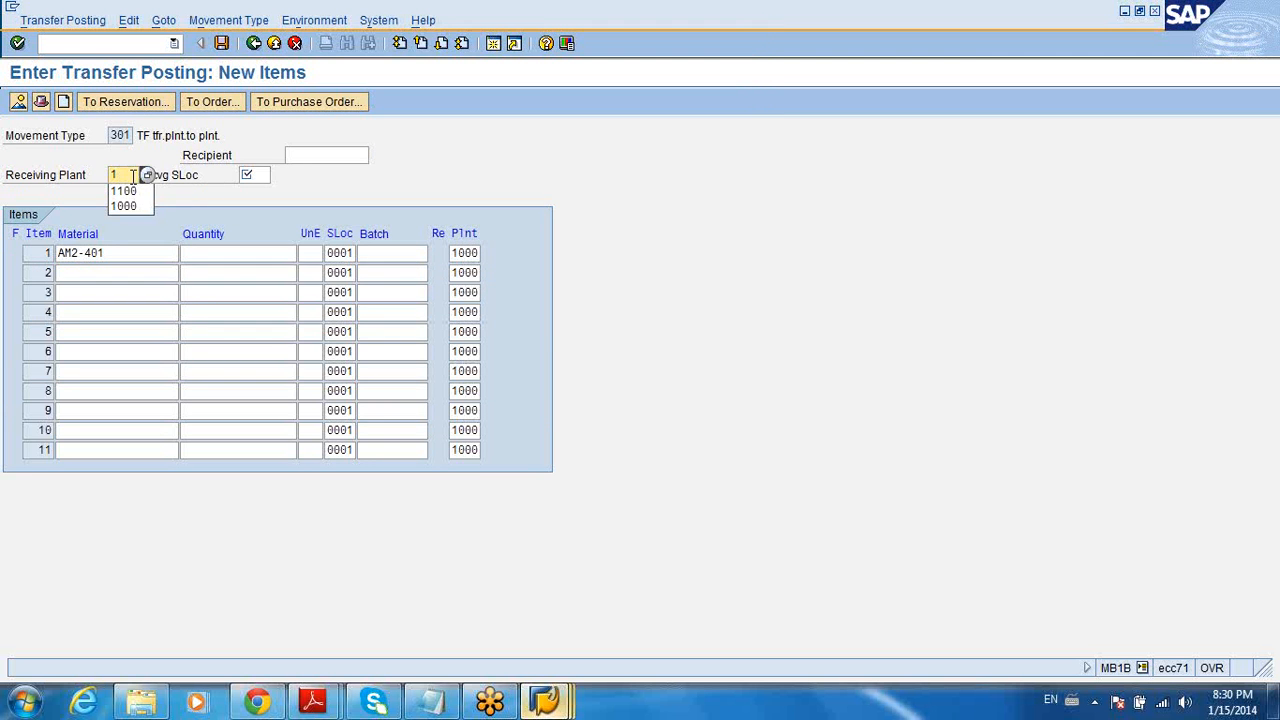
pyautogui.click(124, 190)
pyautogui.click(266, 175)
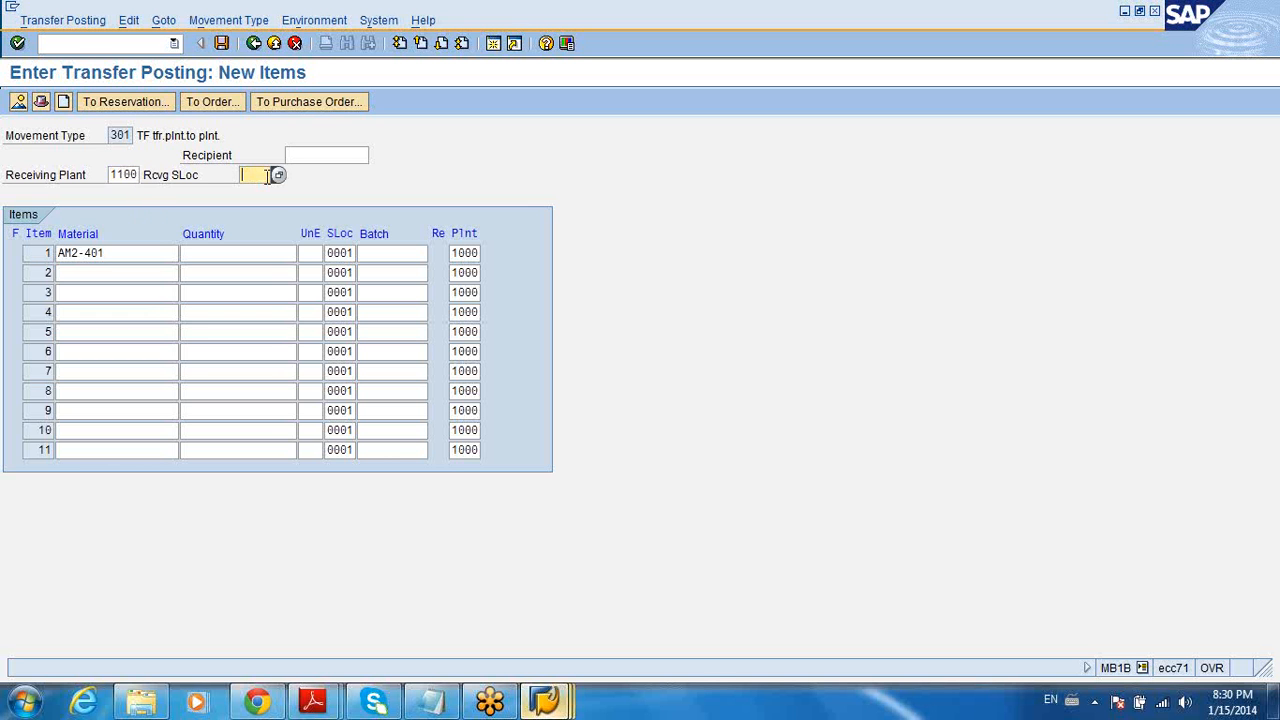
pyautogui.write('00')
pyautogui.click(264, 192)
# Set the quantity of item 1 to 10, post the transfer, and leave the transaction
pyautogui.click(246, 257)
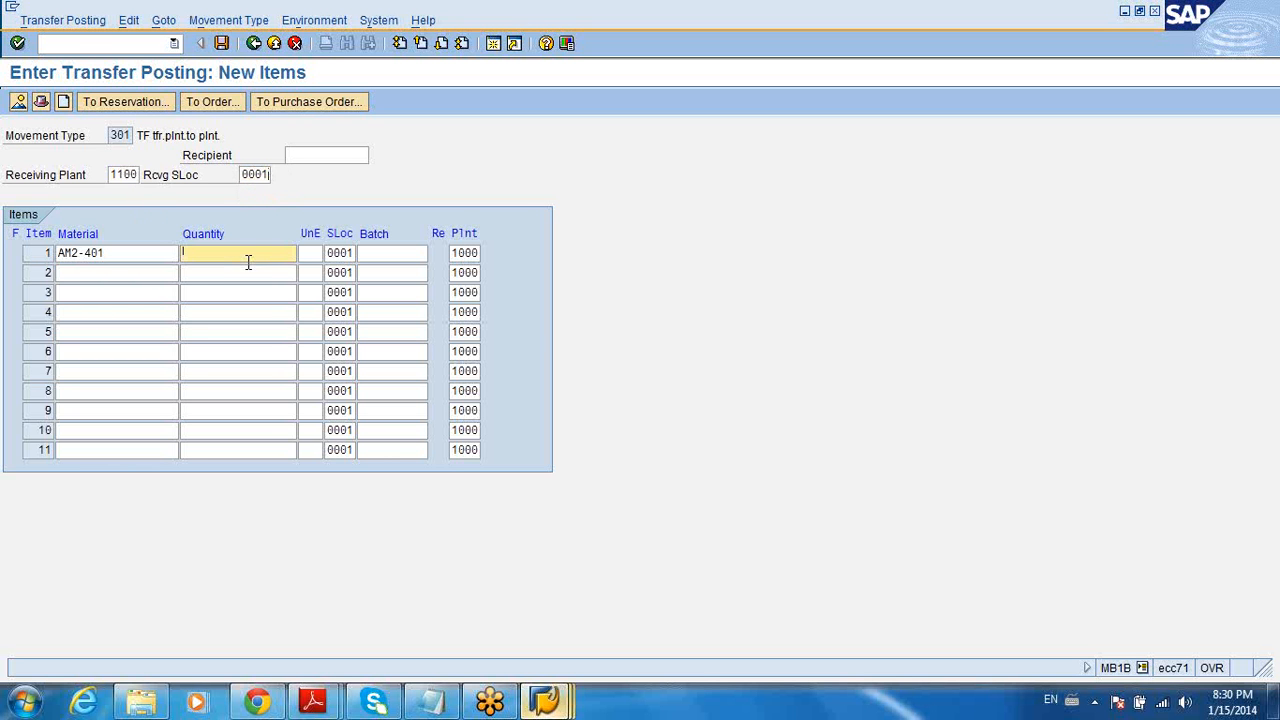
pyautogui.write('10')
pyautogui.press('Return')
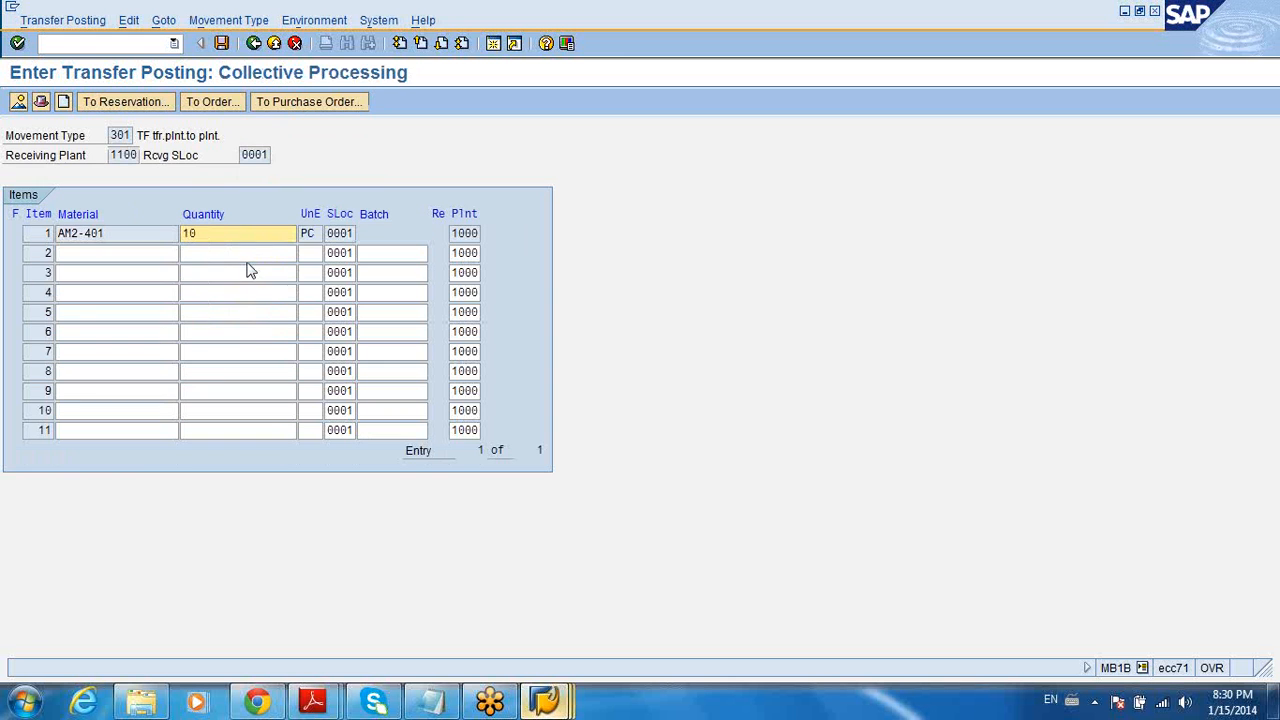
pyautogui.click(224, 21)
pyautogui.moveTo(220, 46)
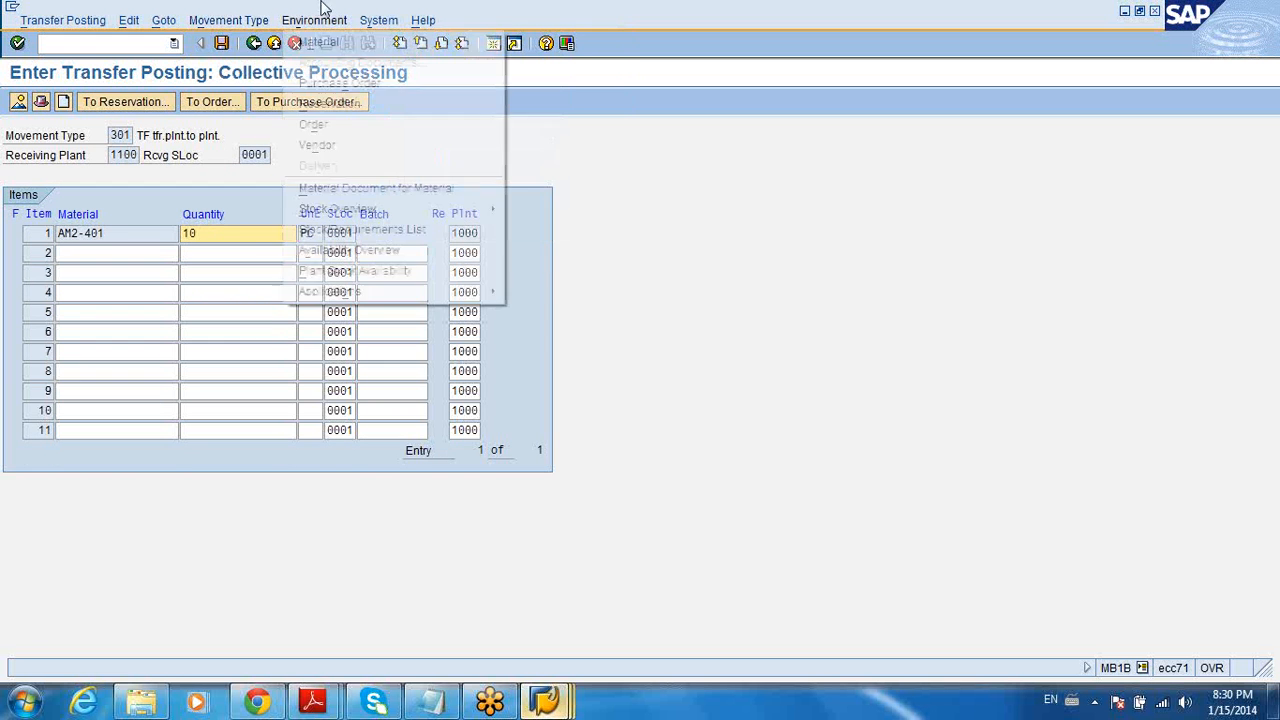
pyautogui.click(319, 6)
pyautogui.click(222, 44)
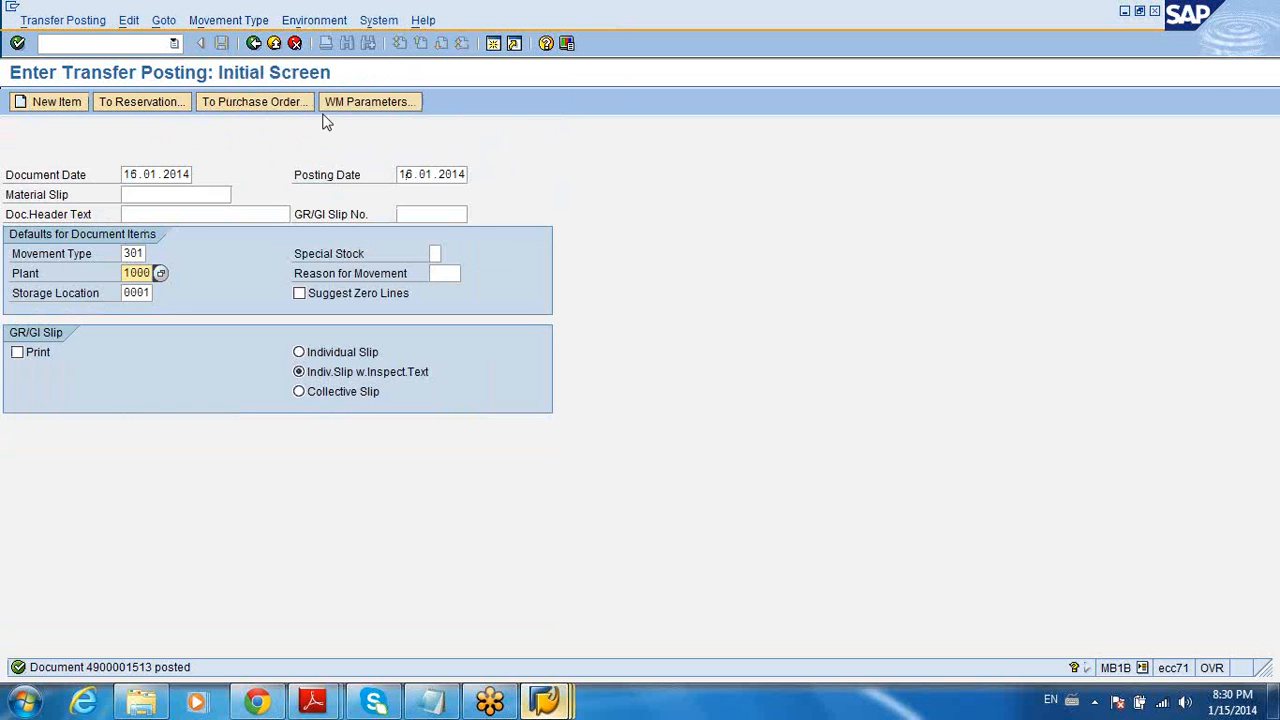
pyautogui.click(256, 46)
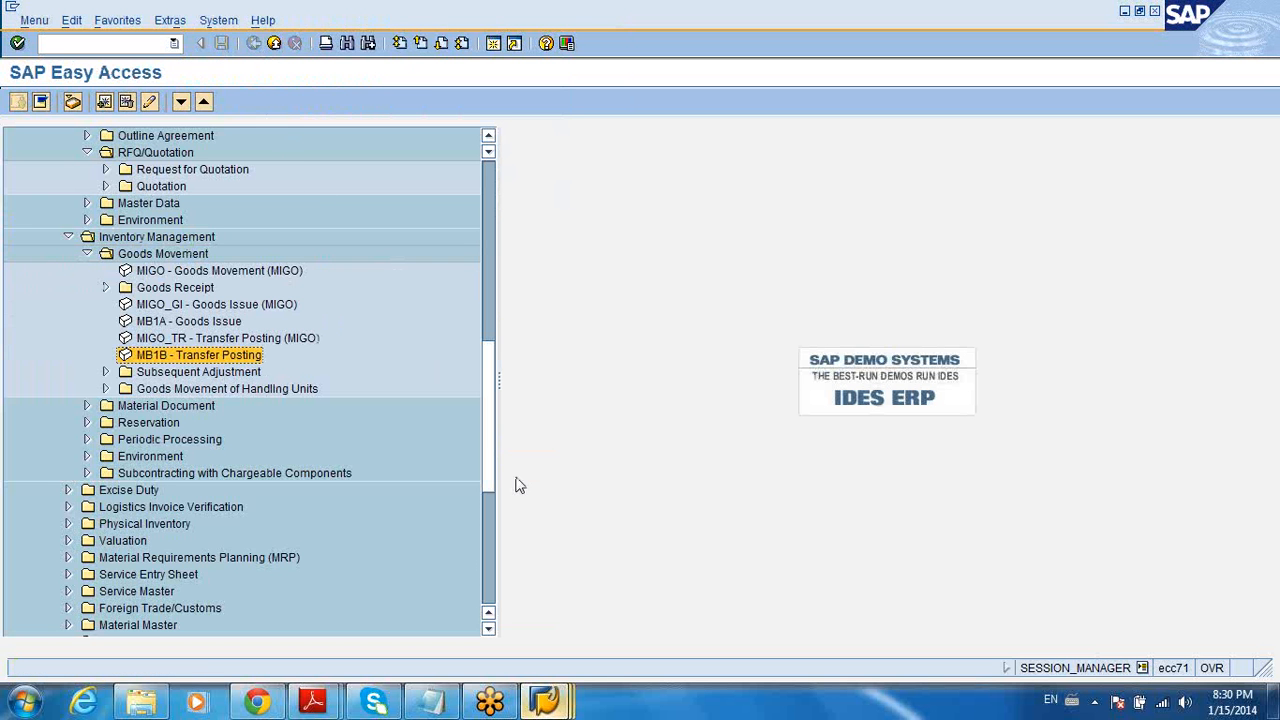
# Switch to the stock overview session and refresh the stock of material AM2-401 in plant 1000
pyautogui.click(545, 700)
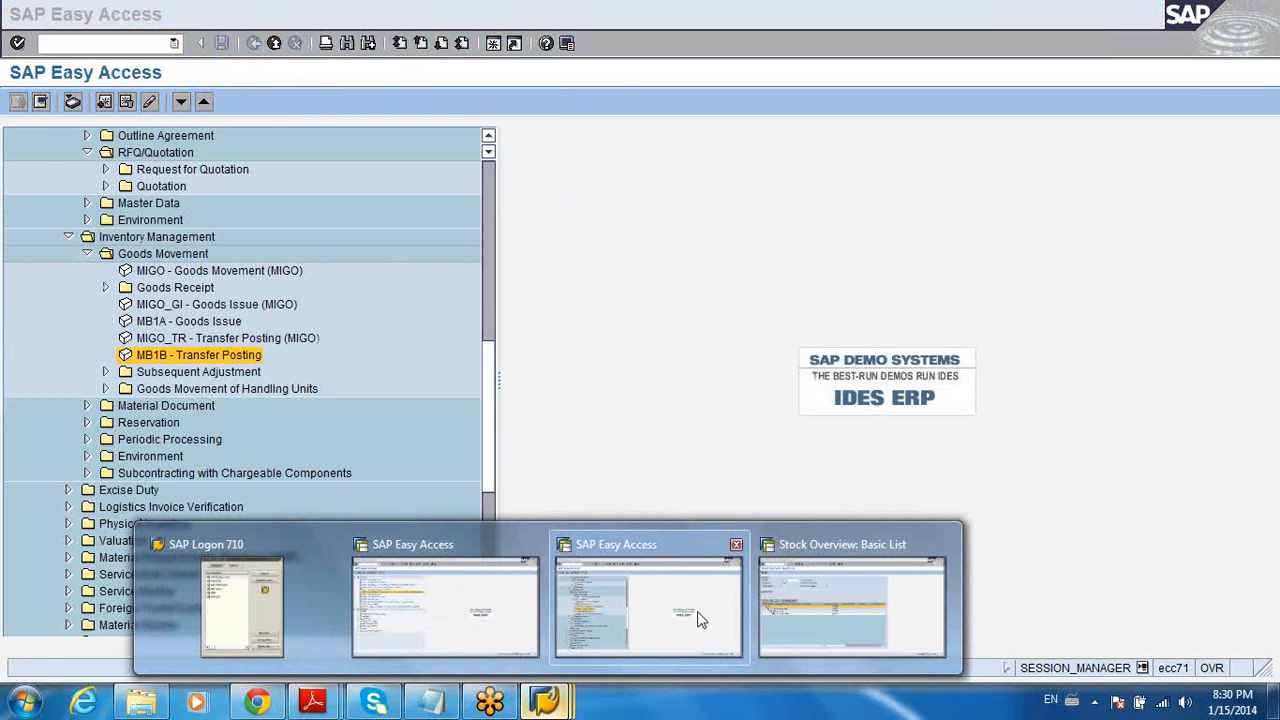
pyautogui.click(790, 606)
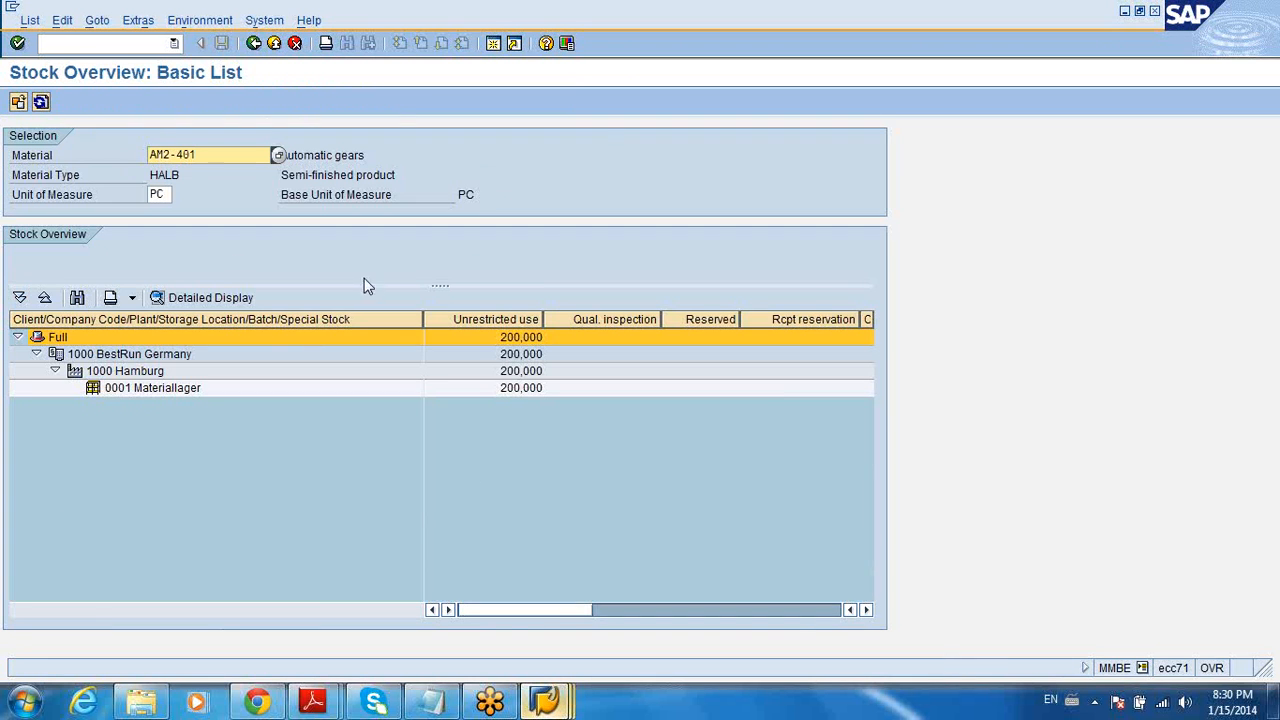
pyautogui.click(41, 102)
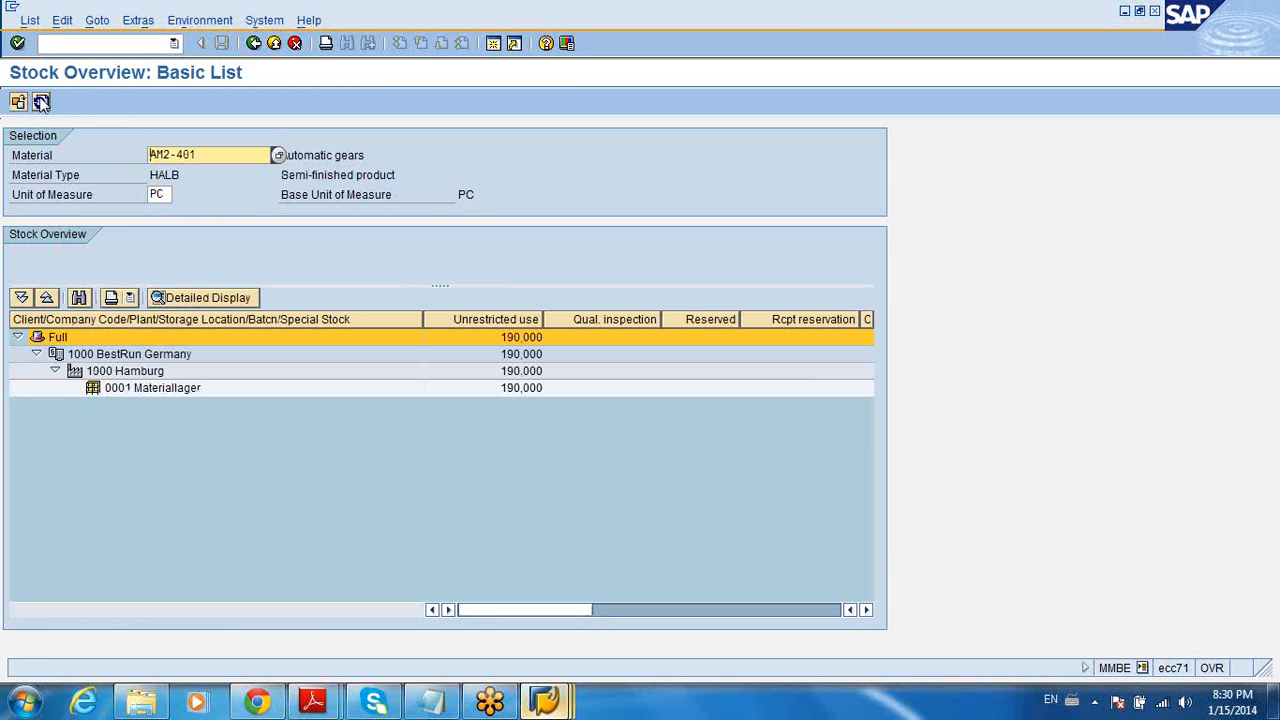
# Rerun the AM2-401 stock overview without a plant restriction, examine the stock per plant, and return to SAP Easy Access
pyautogui.click(254, 44)
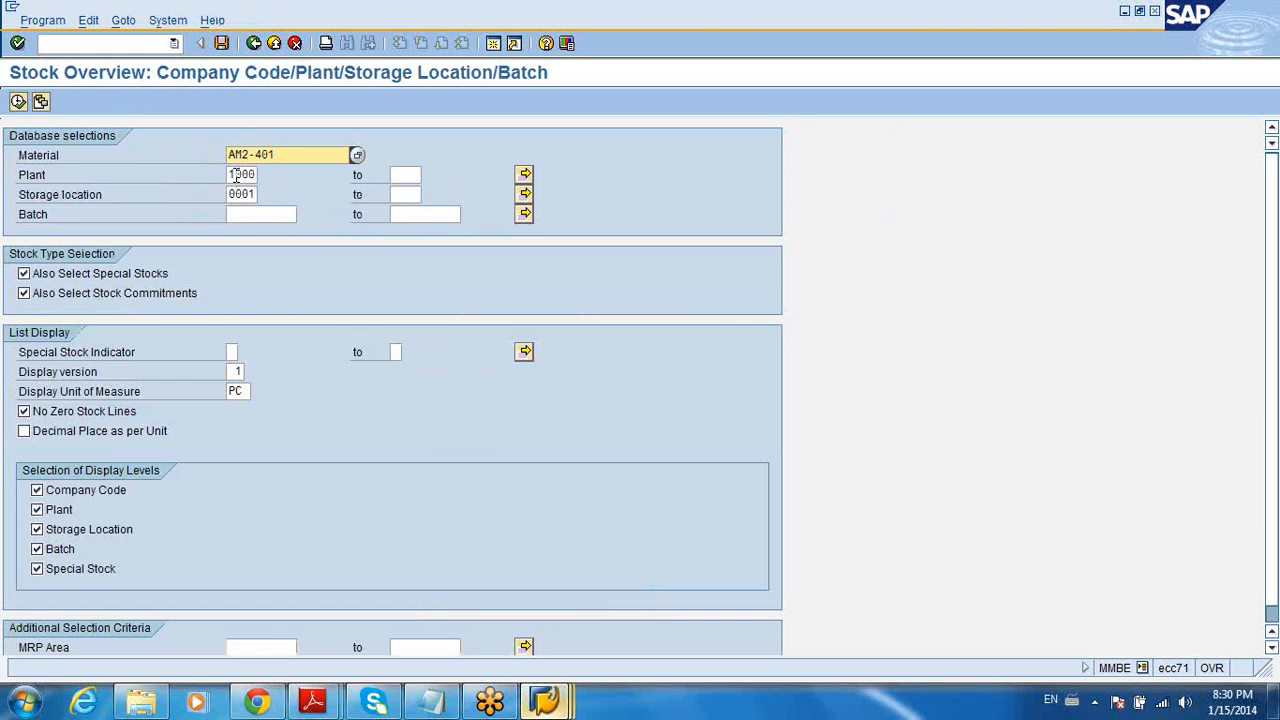
pyautogui.moveTo(229, 175); pyautogui.dragTo(295, 169)
pyautogui.press('BackSpace')
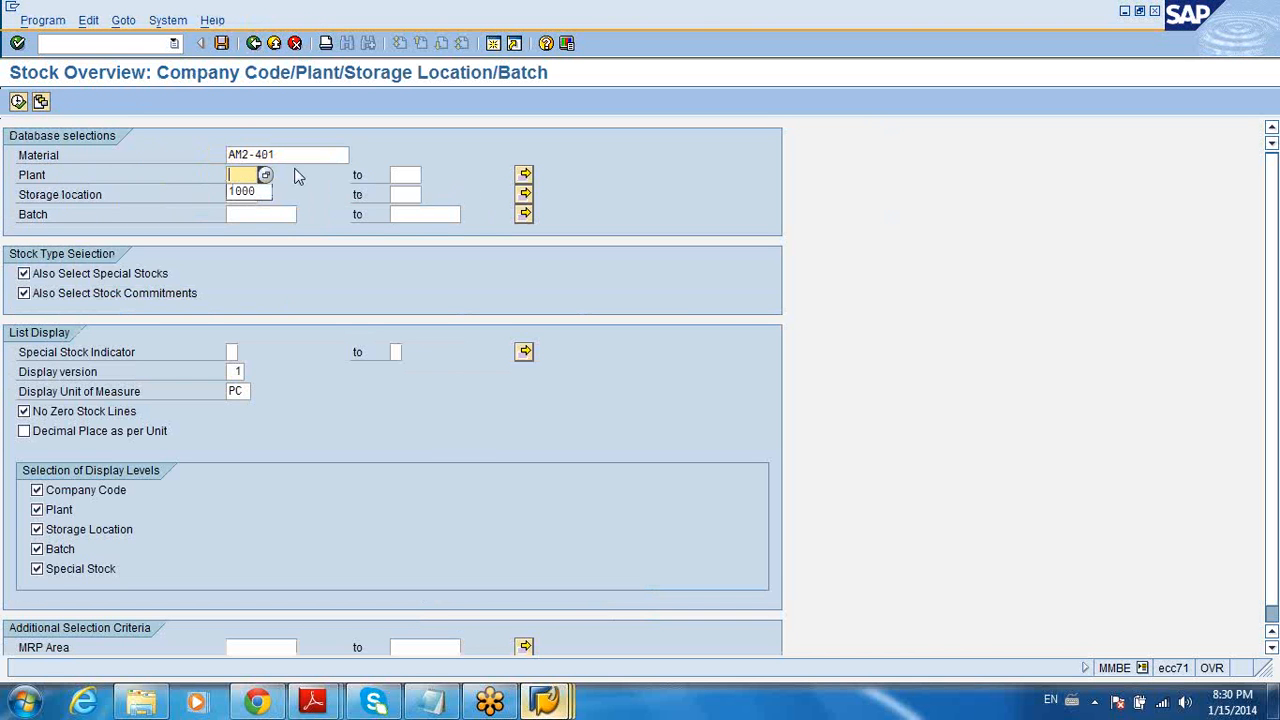
pyautogui.click(18, 103)
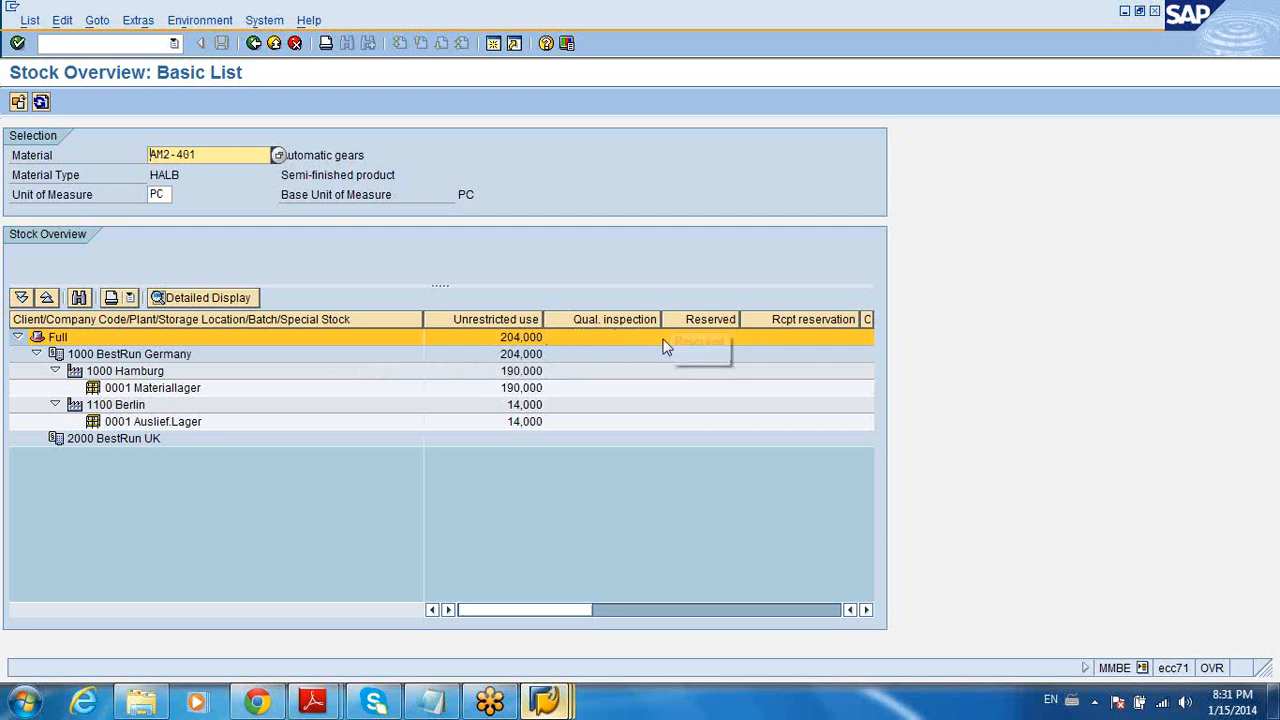
pyautogui.click(255, 44)
pyautogui.click(255, 43)
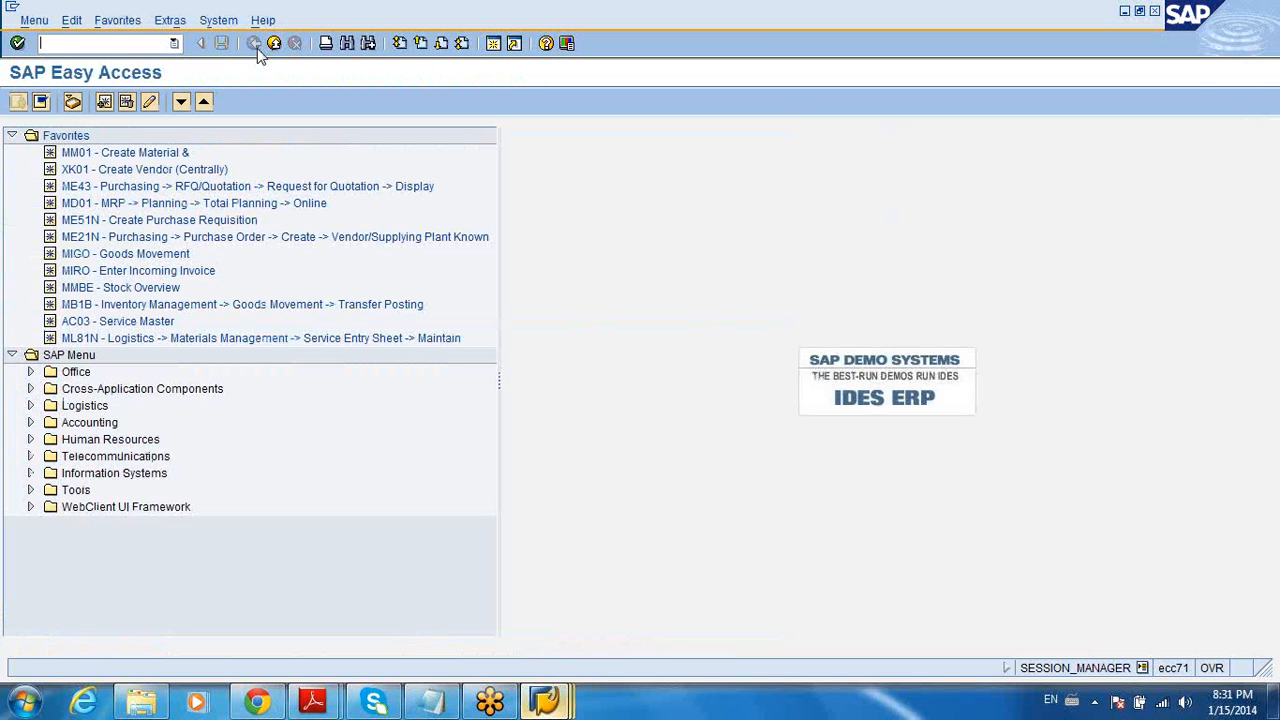
# Expand the SAP menu through Logistics, Materials Management and Inventory Management to Goods Movement, and review the MB1B, MB1A and MIGO entries
pyautogui.click(31, 405)
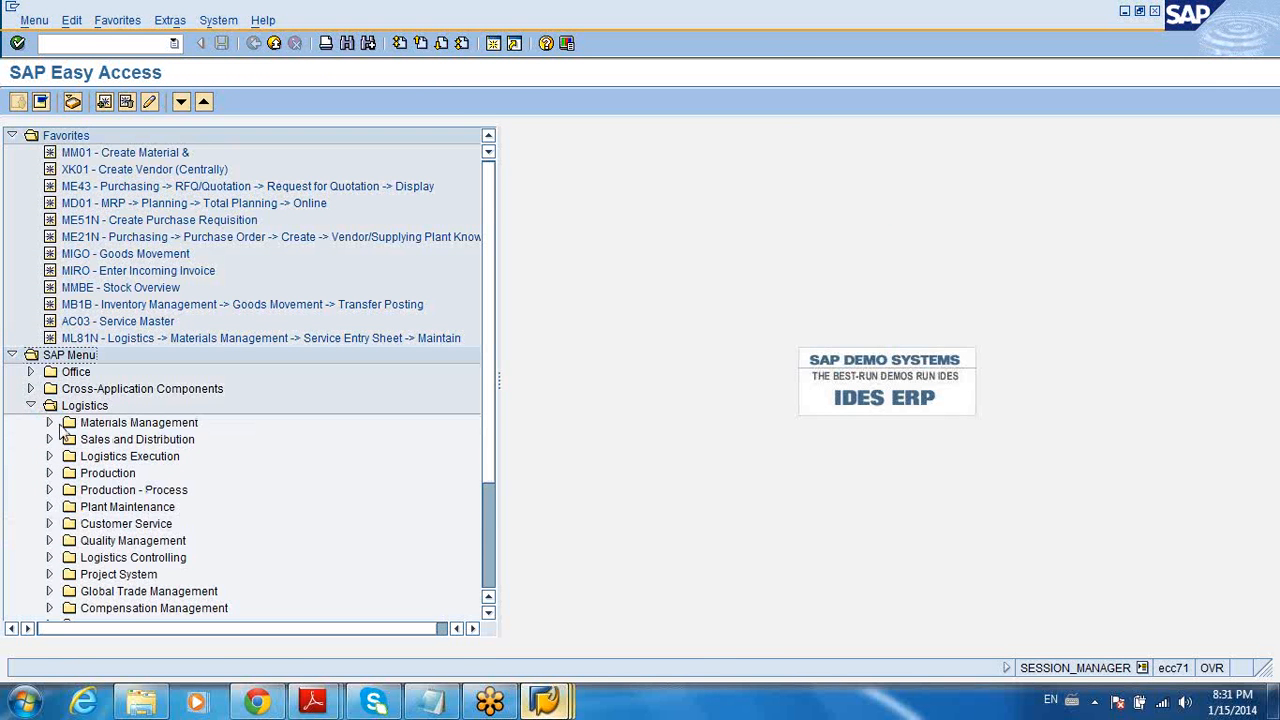
pyautogui.click(49, 422)
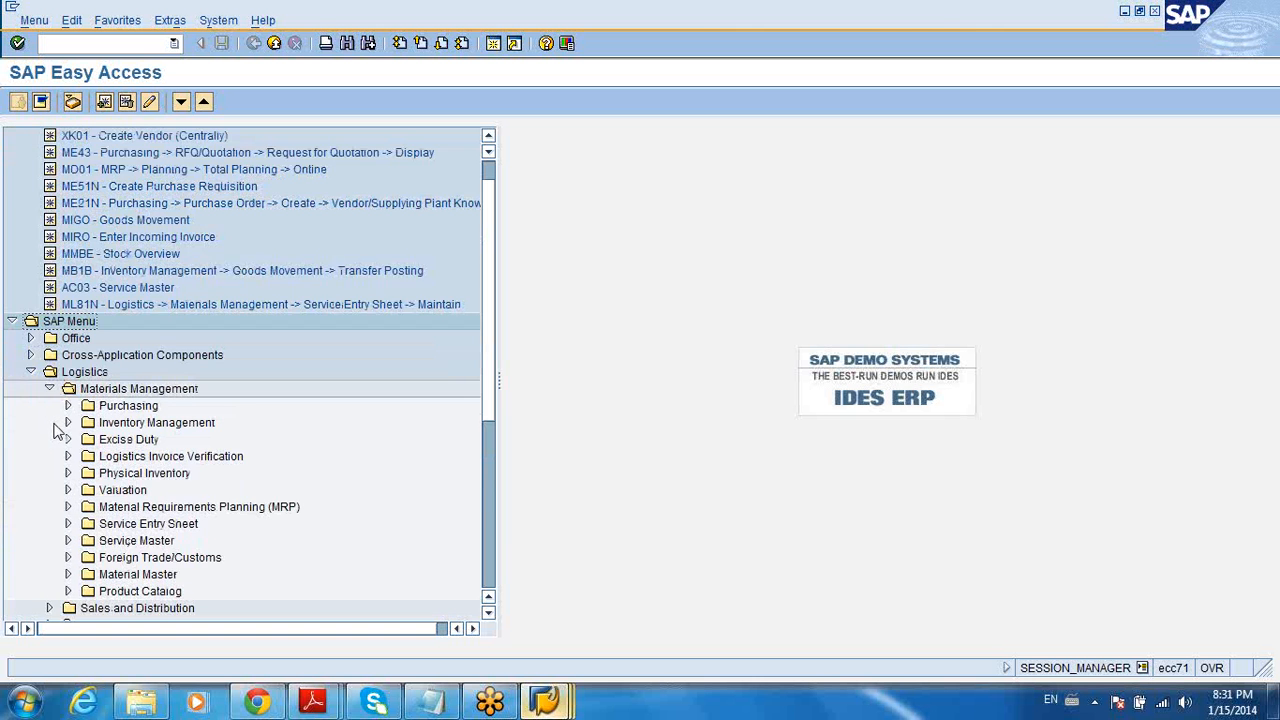
pyautogui.click(67, 422)
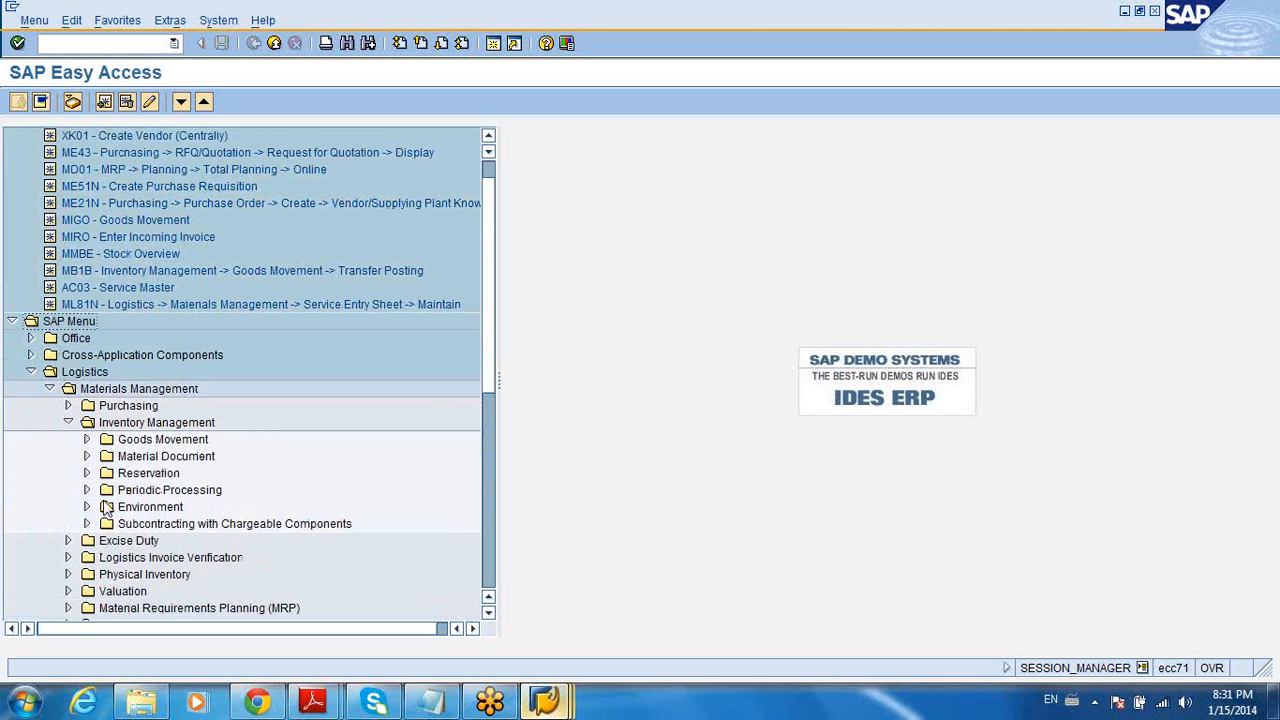
pyautogui.click(87, 440)
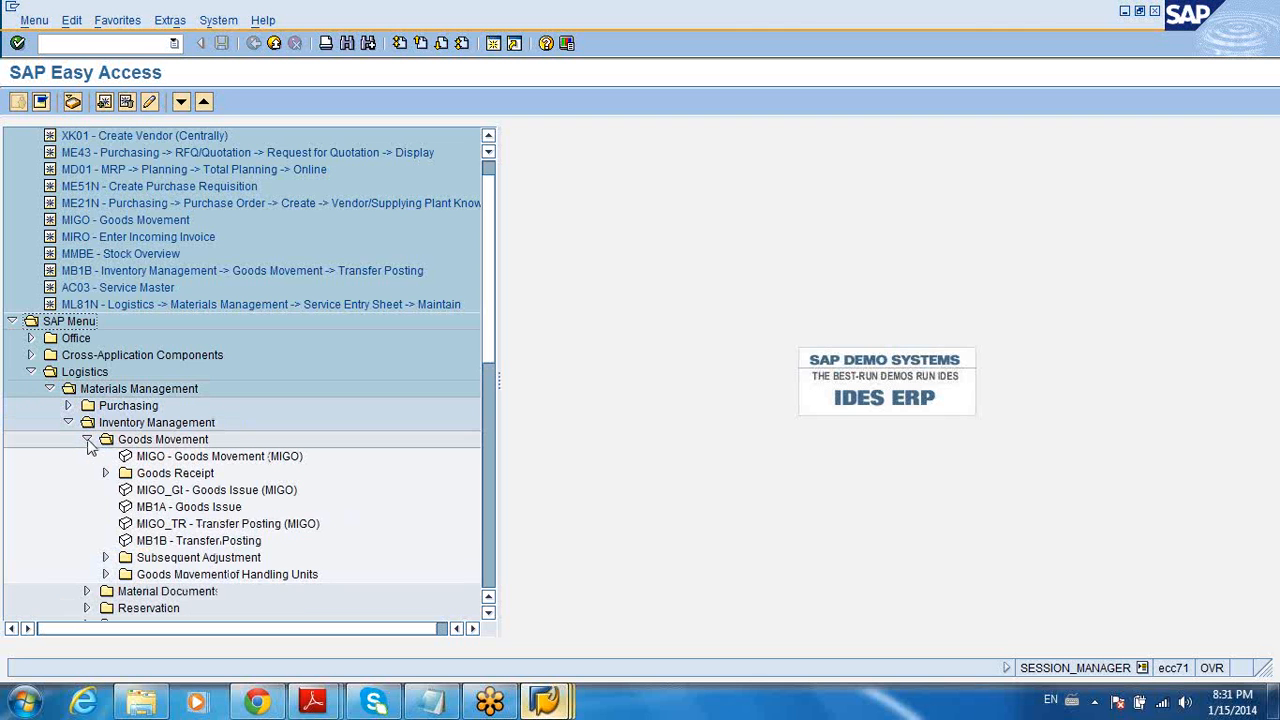
pyautogui.click(170, 545)
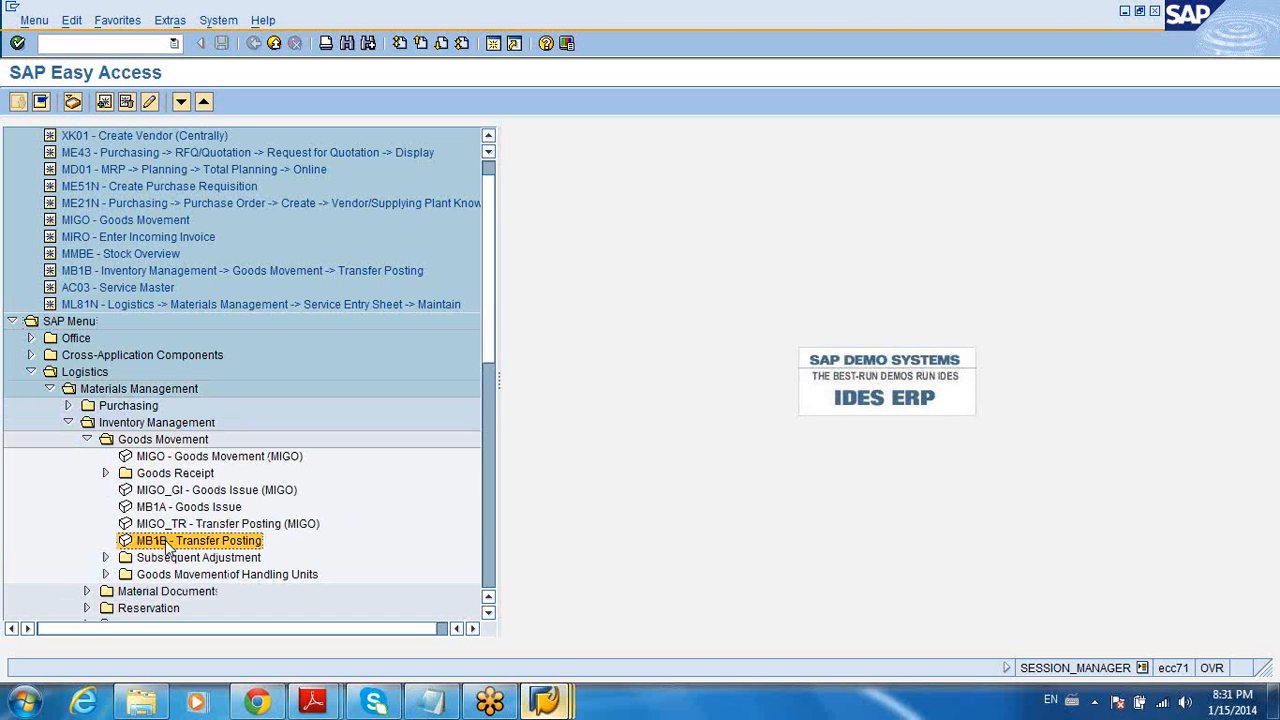
pyautogui.click(170, 508)
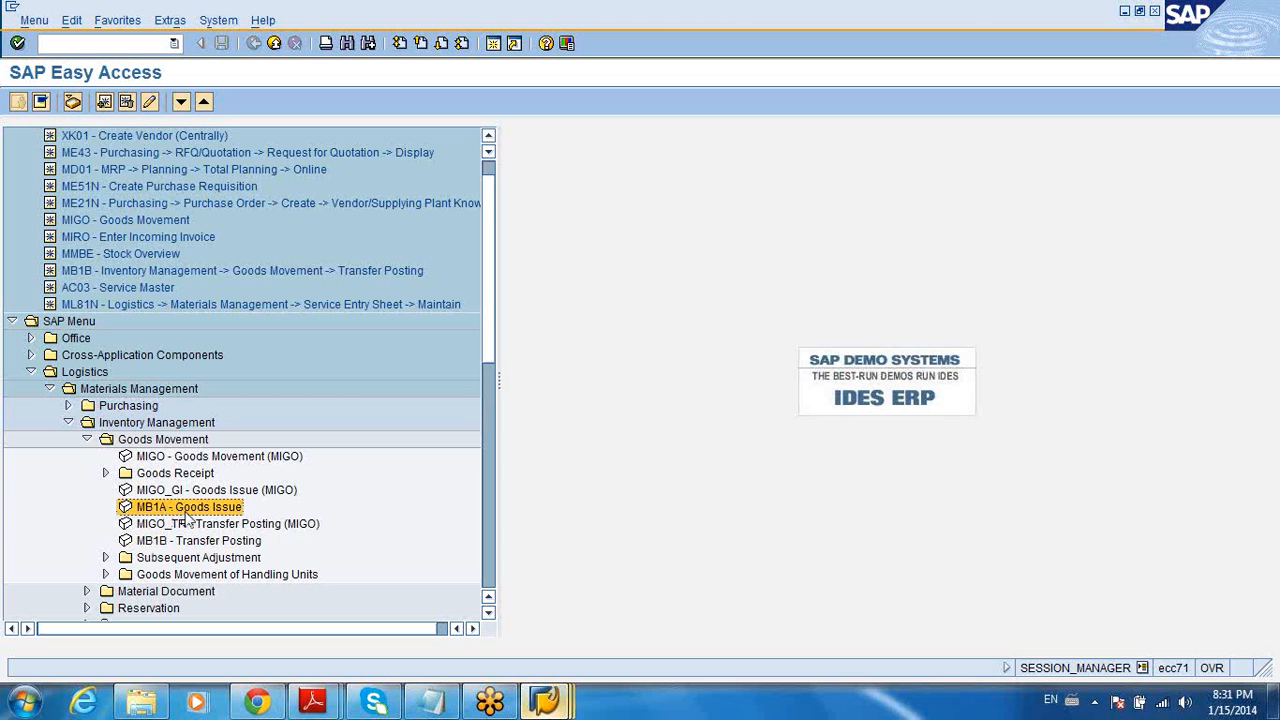
pyautogui.click(160, 458)
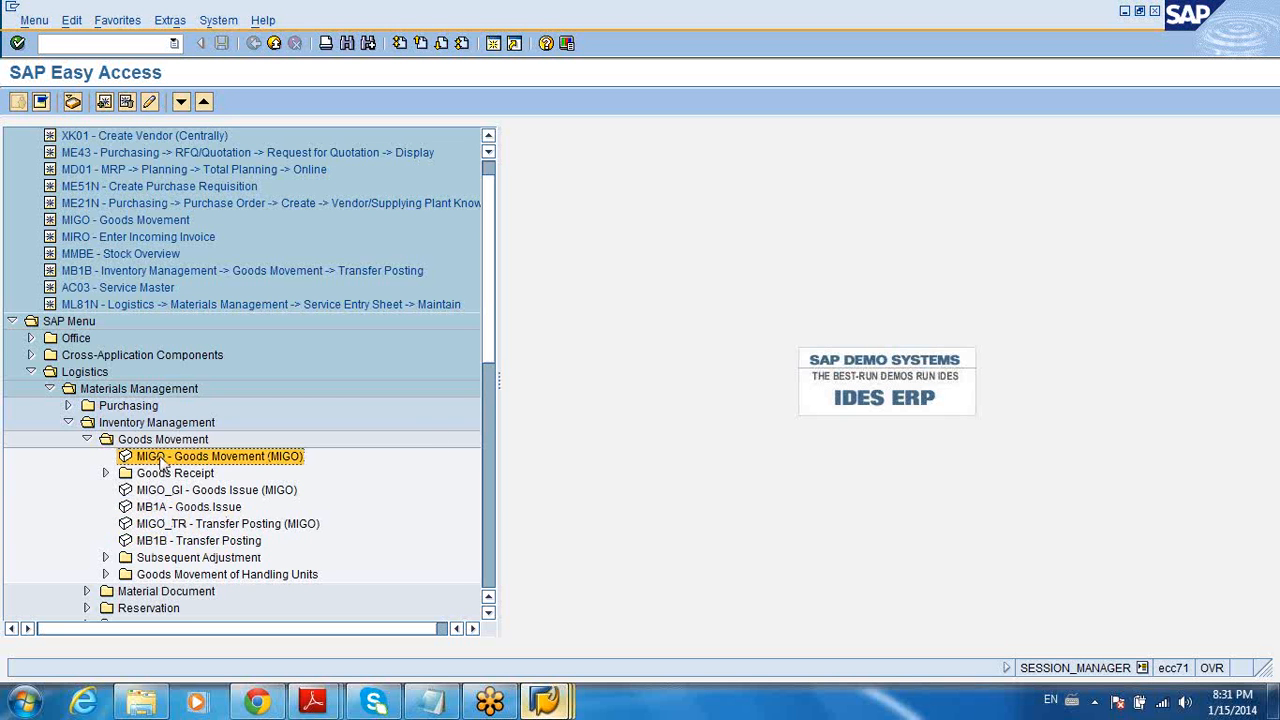
pyautogui.click(1270, 267)
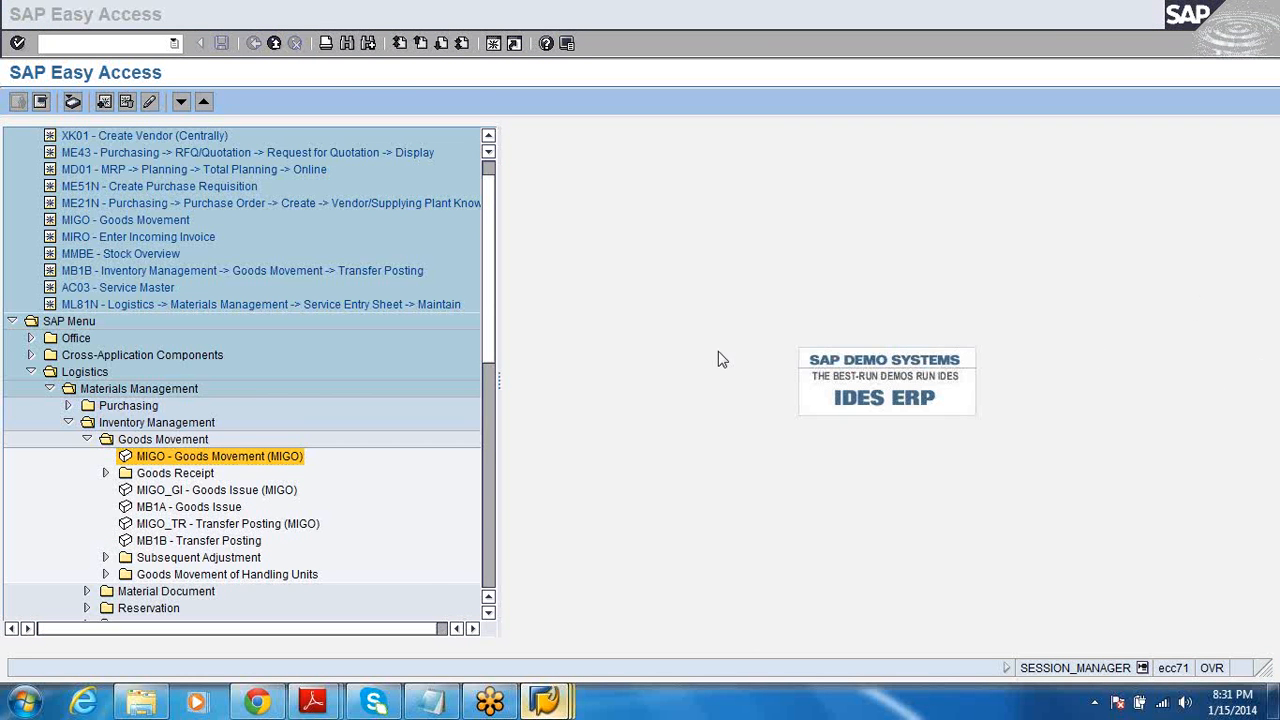
# Open transfer posting MB1B from the Goods Movement folder and examine the available movement types, including 344 for blocked stock to unrestricted use
pyautogui.click(238, 542)
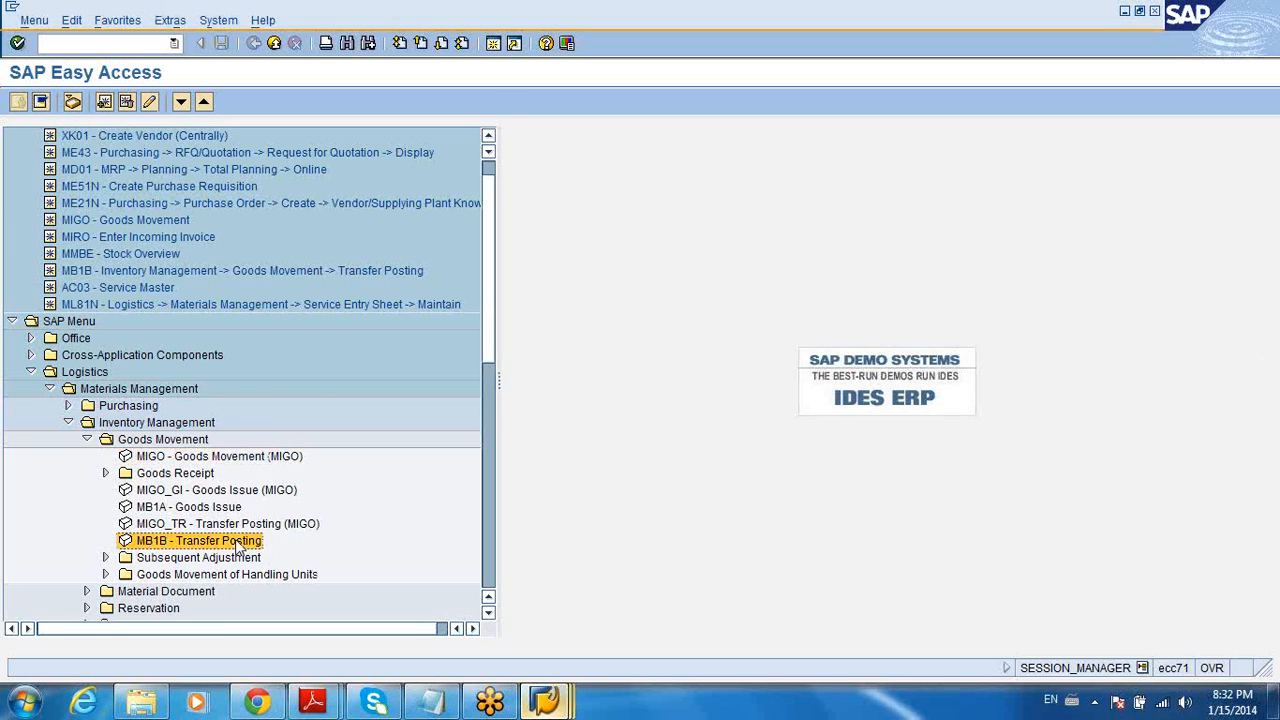
pyautogui.doubleClick(238, 545)
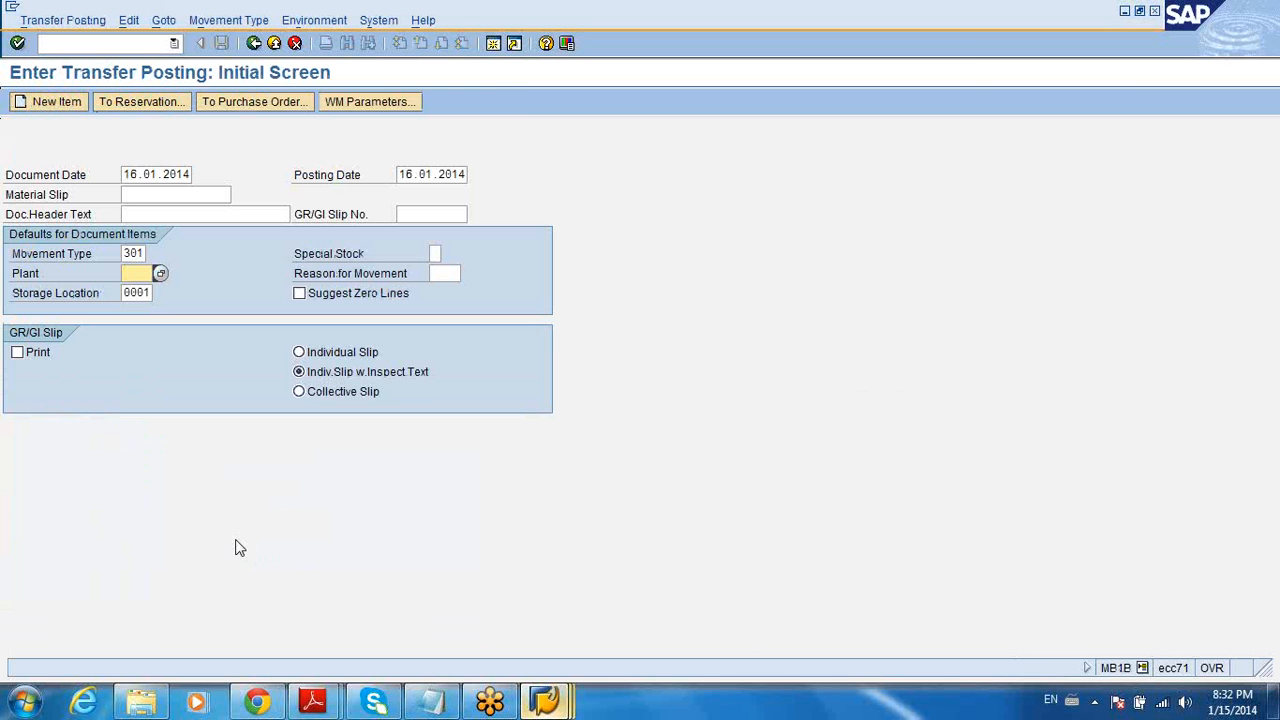
pyautogui.doubleClick(136, 253)
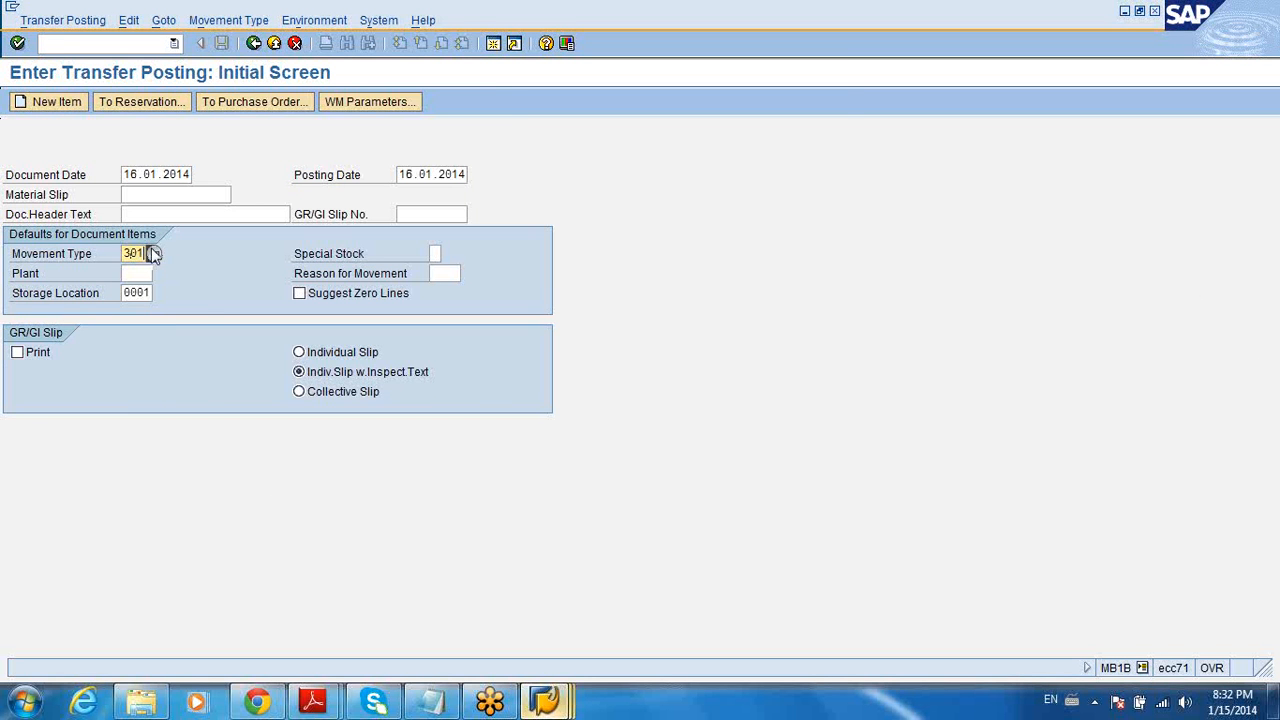
pyautogui.click(157, 254)
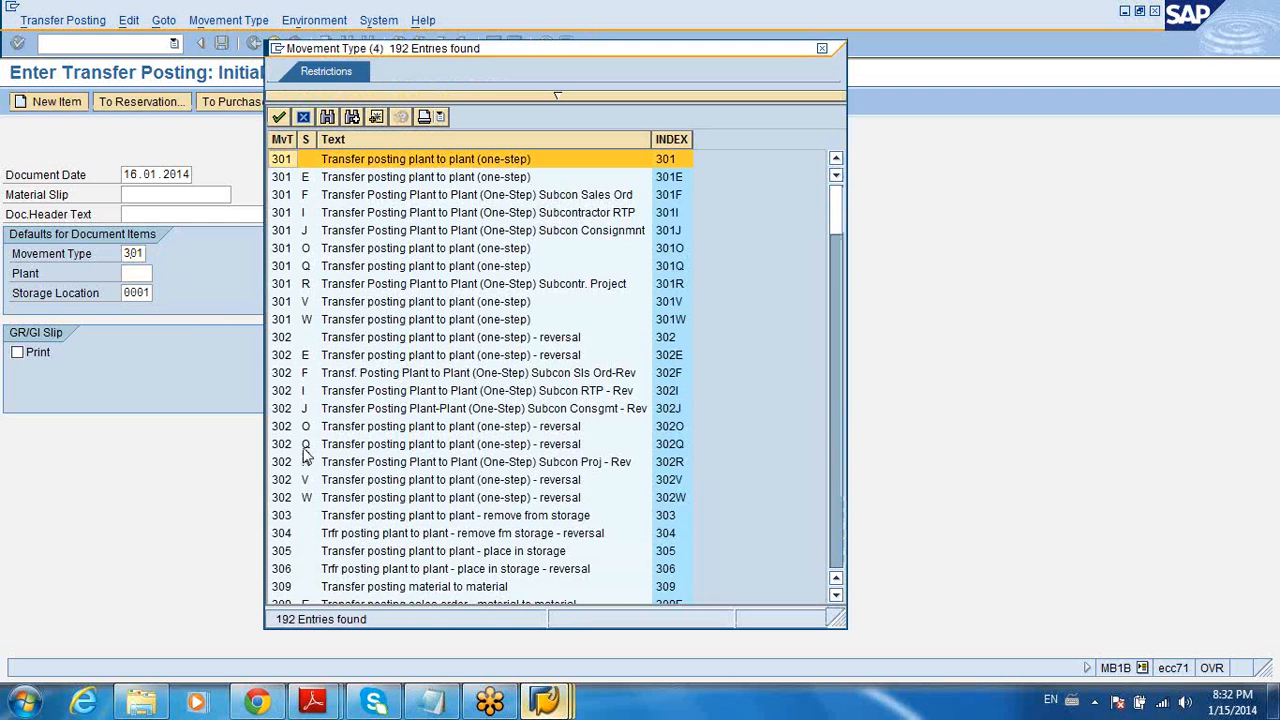
pyautogui.click(835, 457)
pyautogui.click(835, 458)
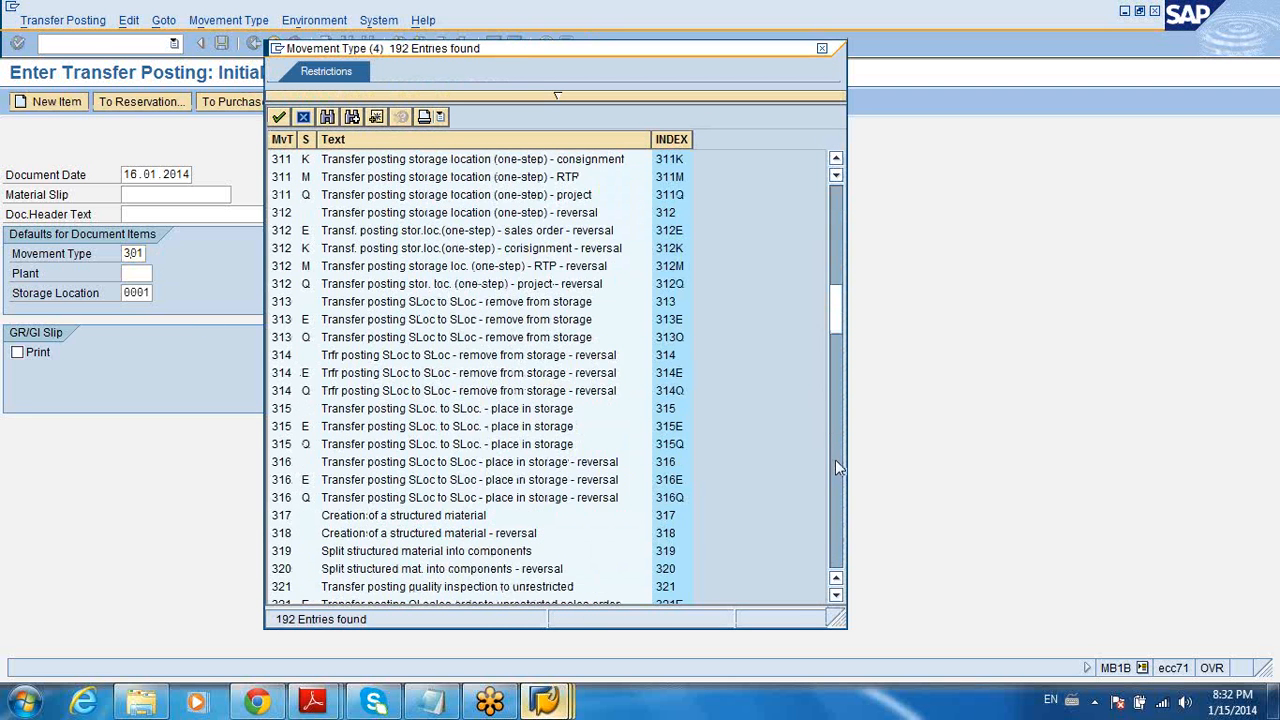
pyautogui.click(838, 467)
pyautogui.click(838, 472)
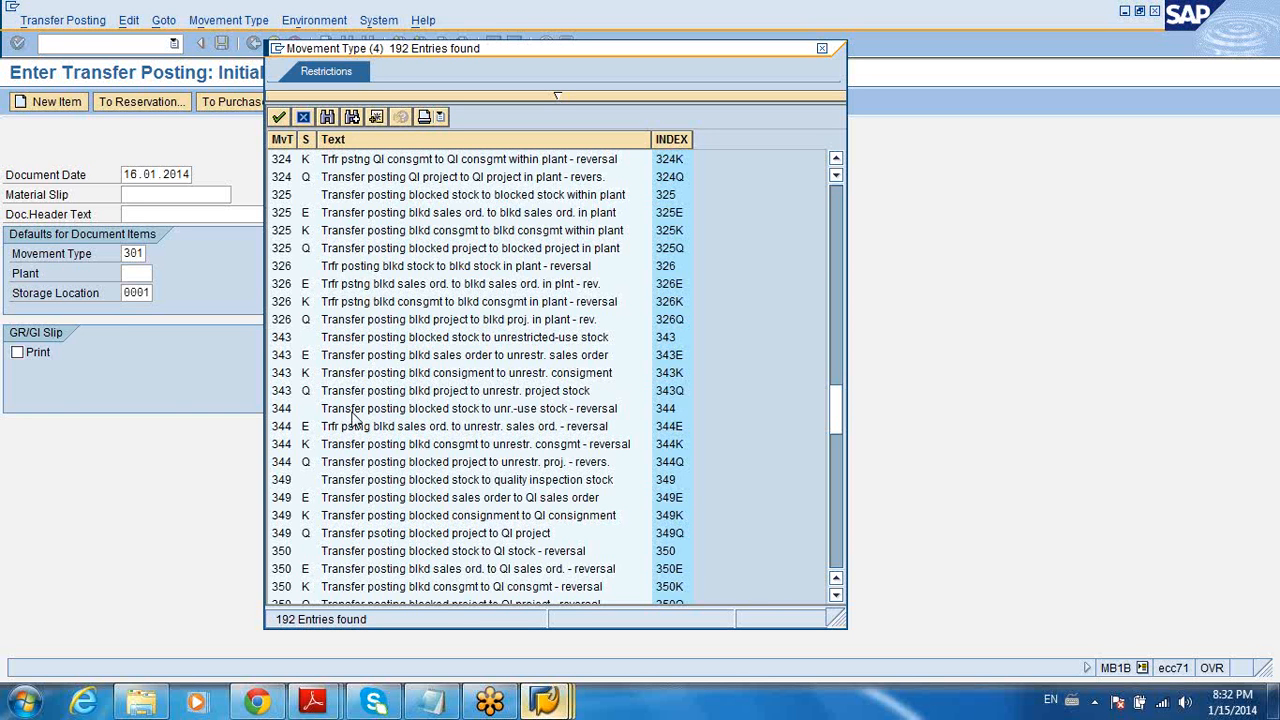
pyautogui.click(352, 412)
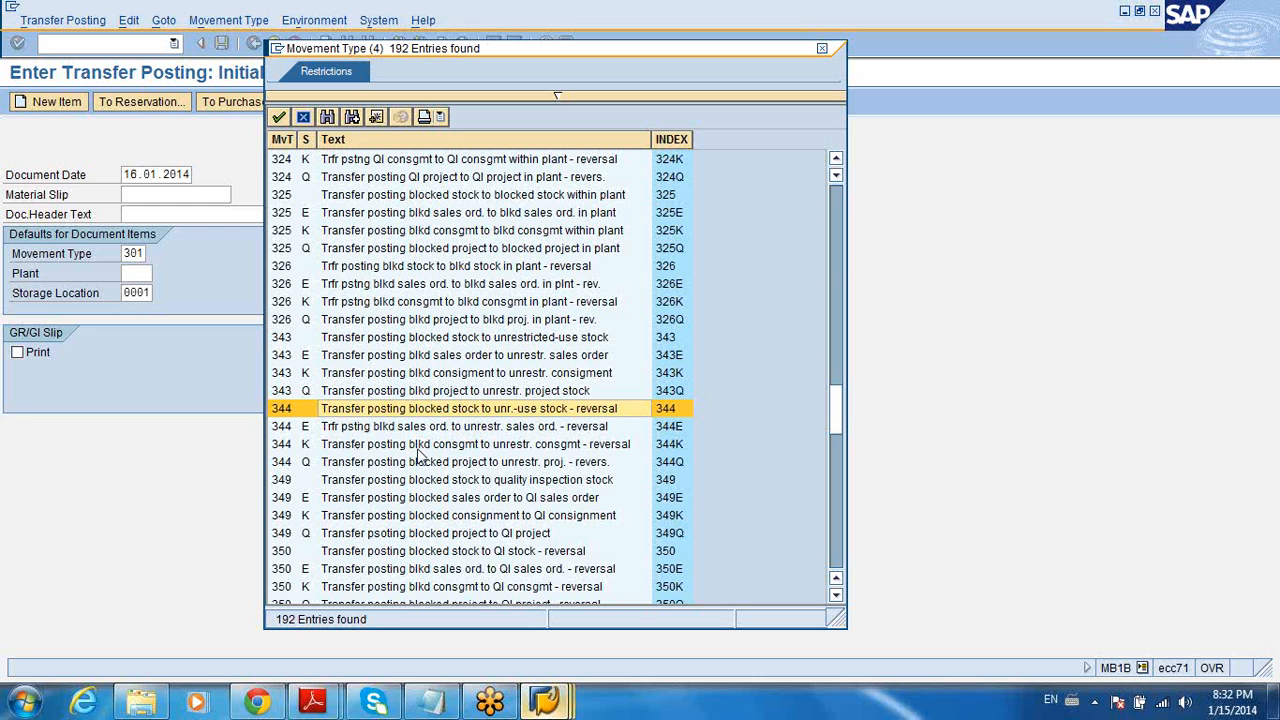
# Search the movement type list for "unr" and step through the successive matches
pyautogui.click(352, 117)
pyautogui.write('unr')
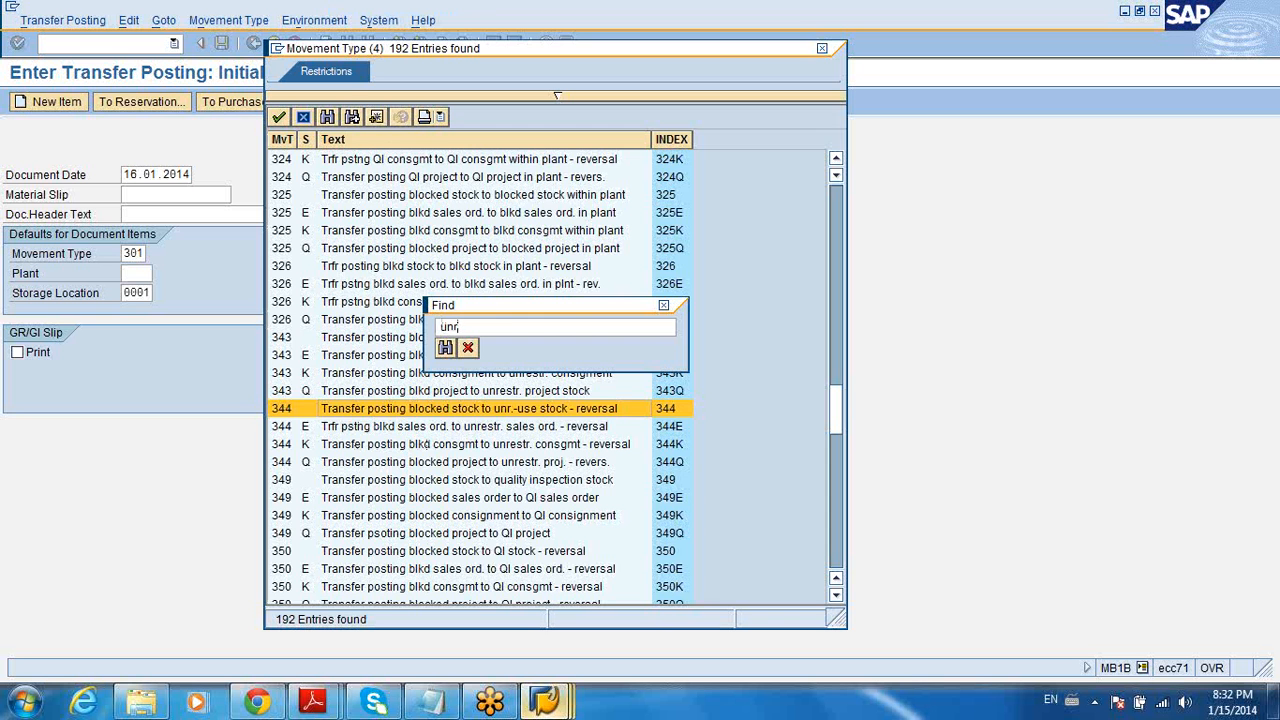
pyautogui.press('Return')
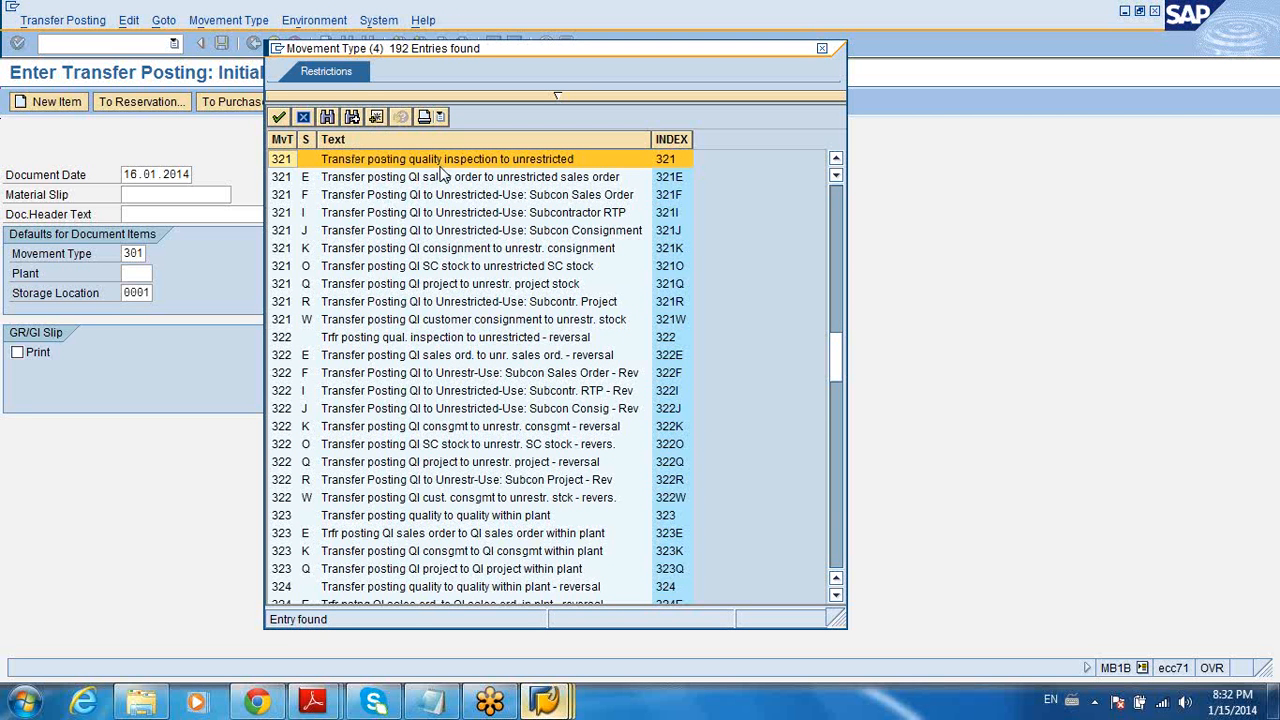
pyautogui.click(353, 118)
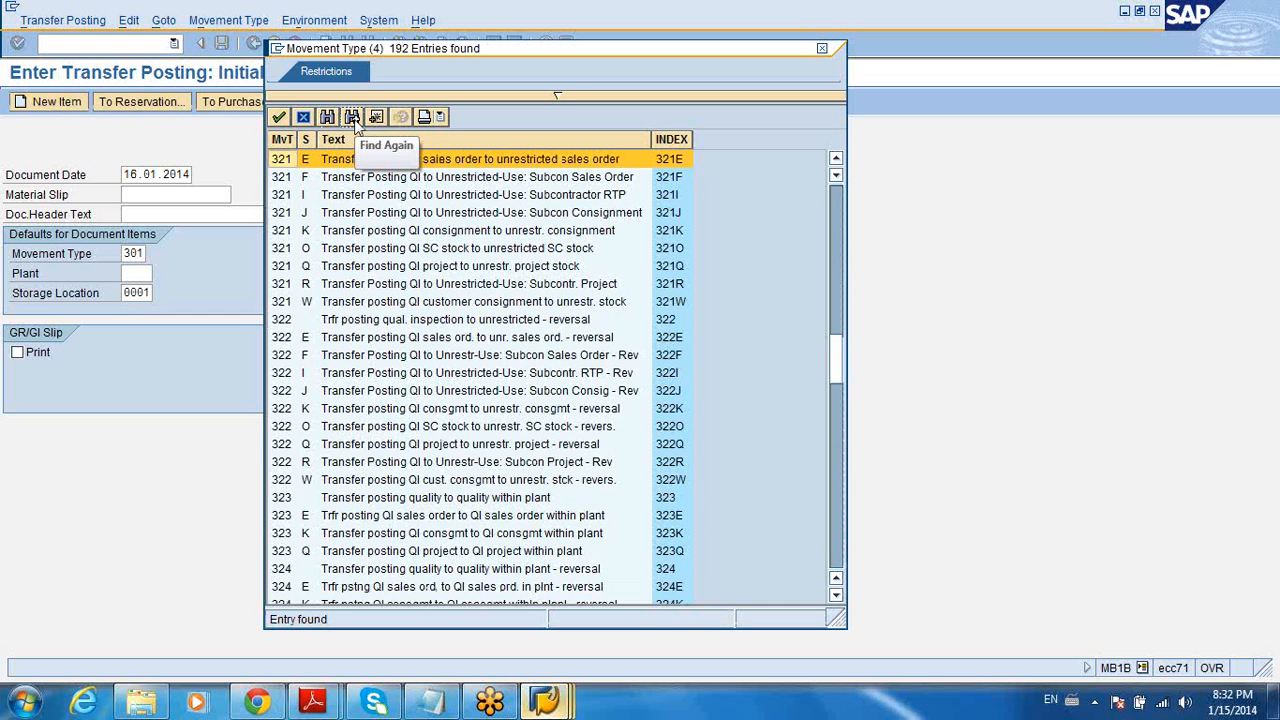
pyautogui.click(353, 118)
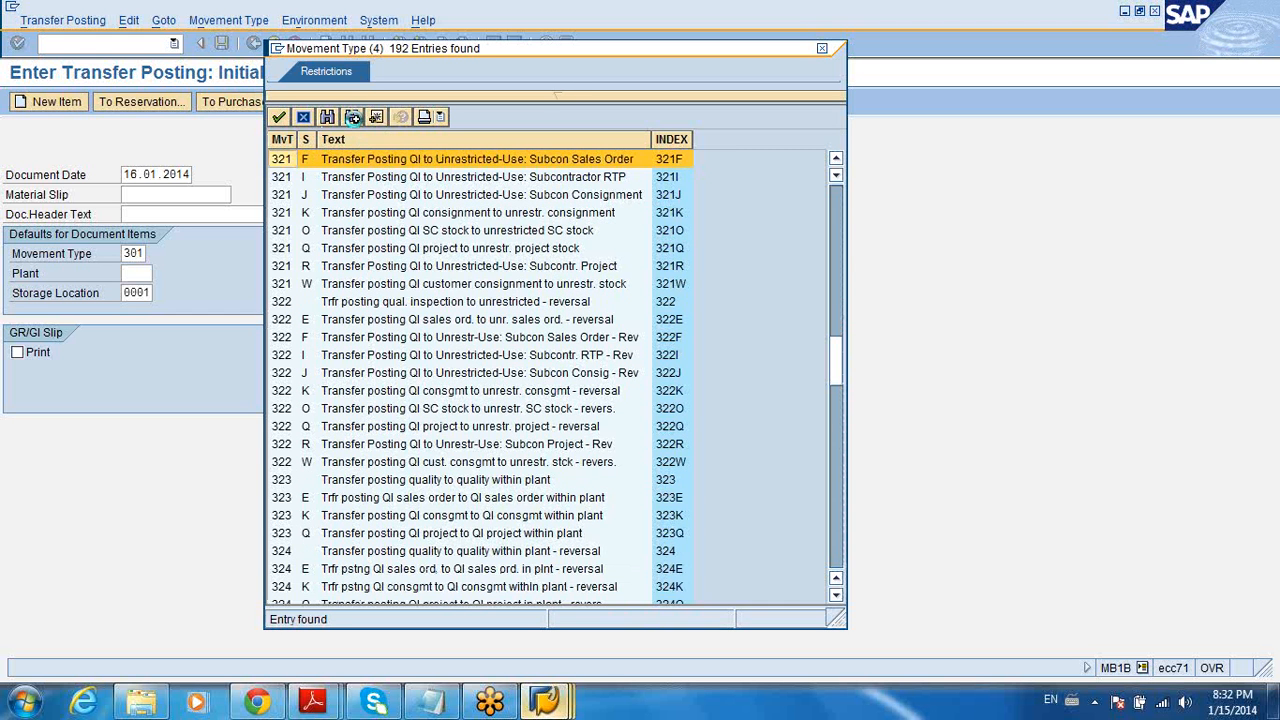
pyautogui.click(353, 118)
pyautogui.click(353, 118)
pyautogui.click(353, 118)
pyautogui.click(353, 118)
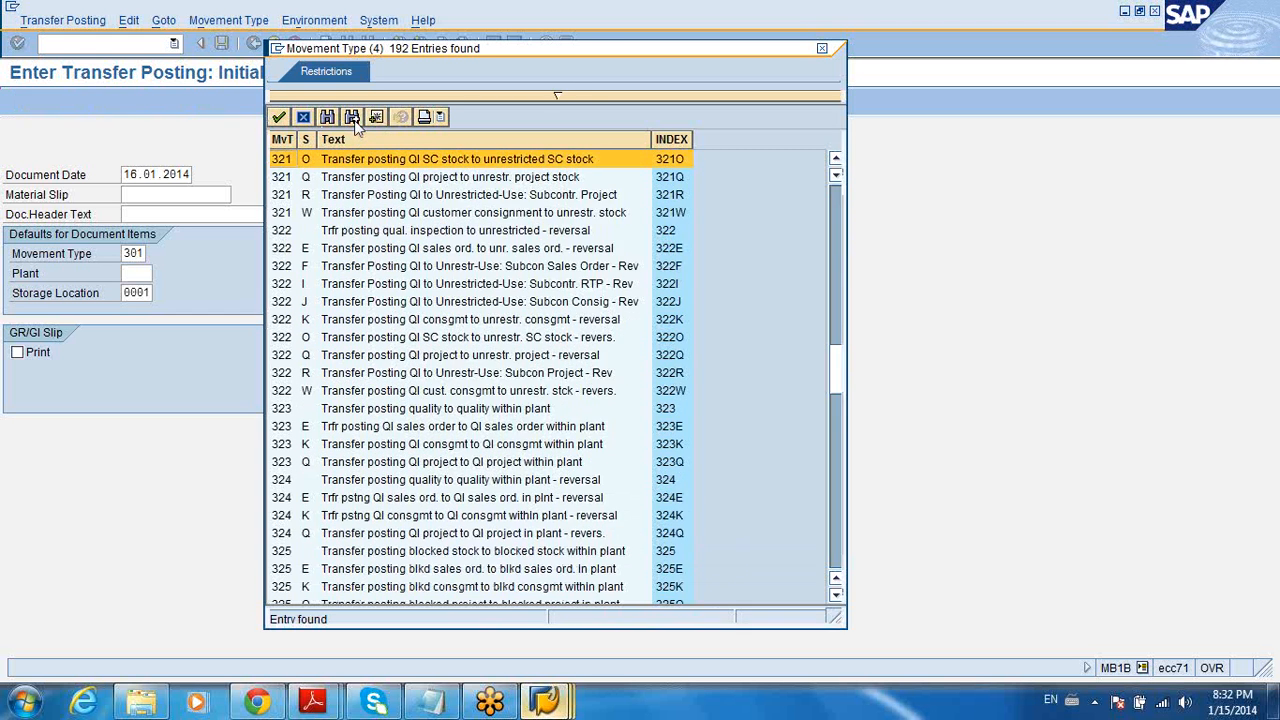
pyautogui.click(353, 118)
pyautogui.click(353, 118)
pyautogui.click(353, 118)
pyautogui.click(353, 118)
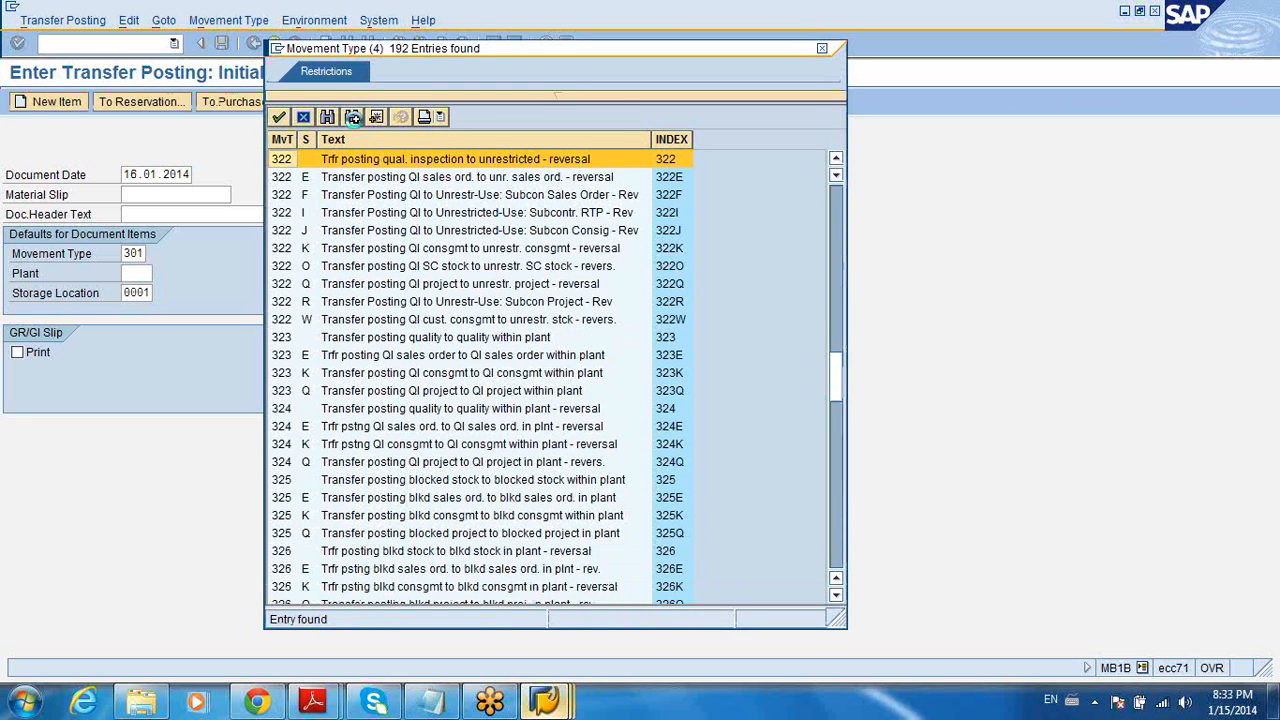
pyautogui.click(353, 118)
pyautogui.click(353, 118)
pyautogui.click(353, 118)
pyautogui.click(353, 118)
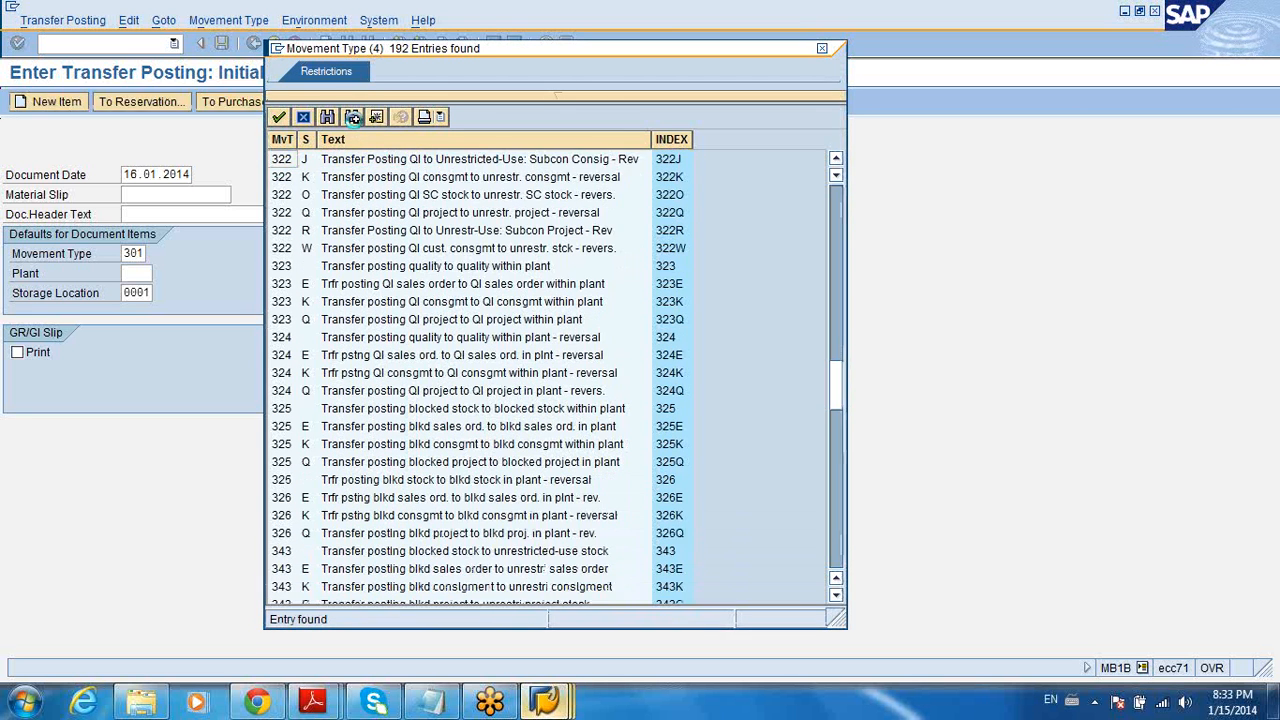
pyautogui.click(353, 118)
pyautogui.click(353, 118)
pyautogui.click(353, 118)
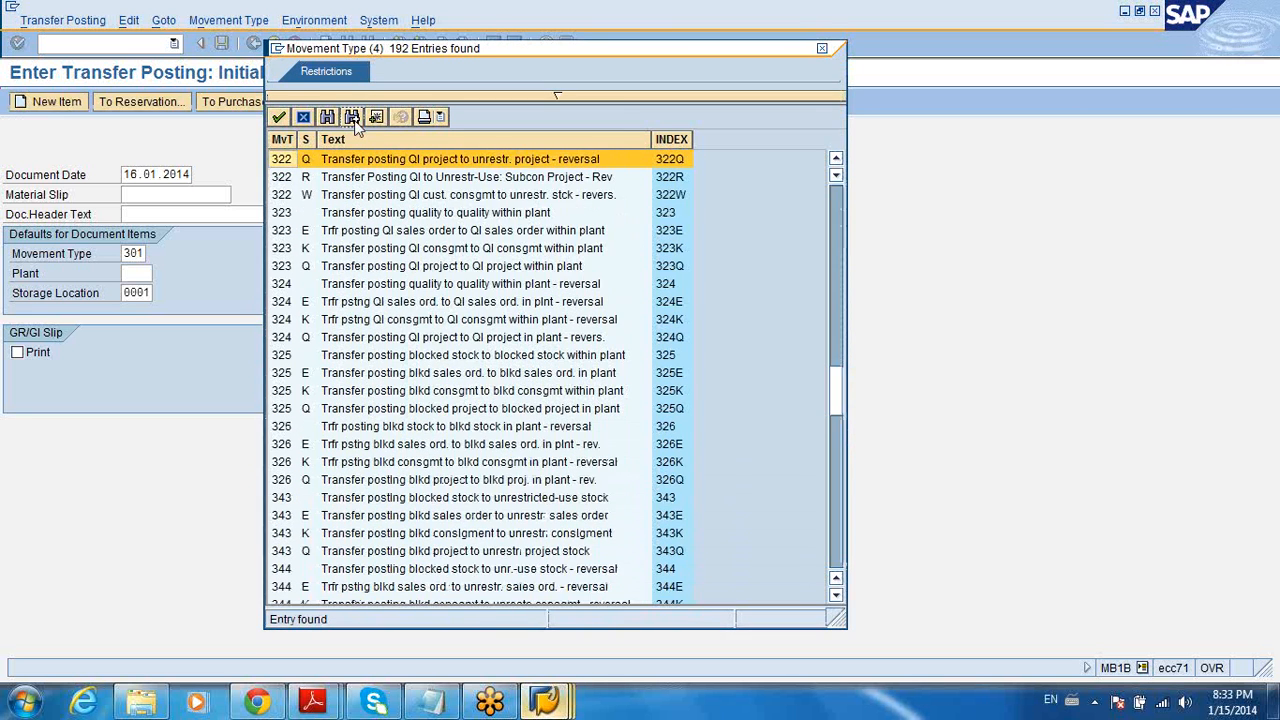
pyautogui.click(353, 118)
pyautogui.click(353, 118)
pyautogui.click(353, 118)
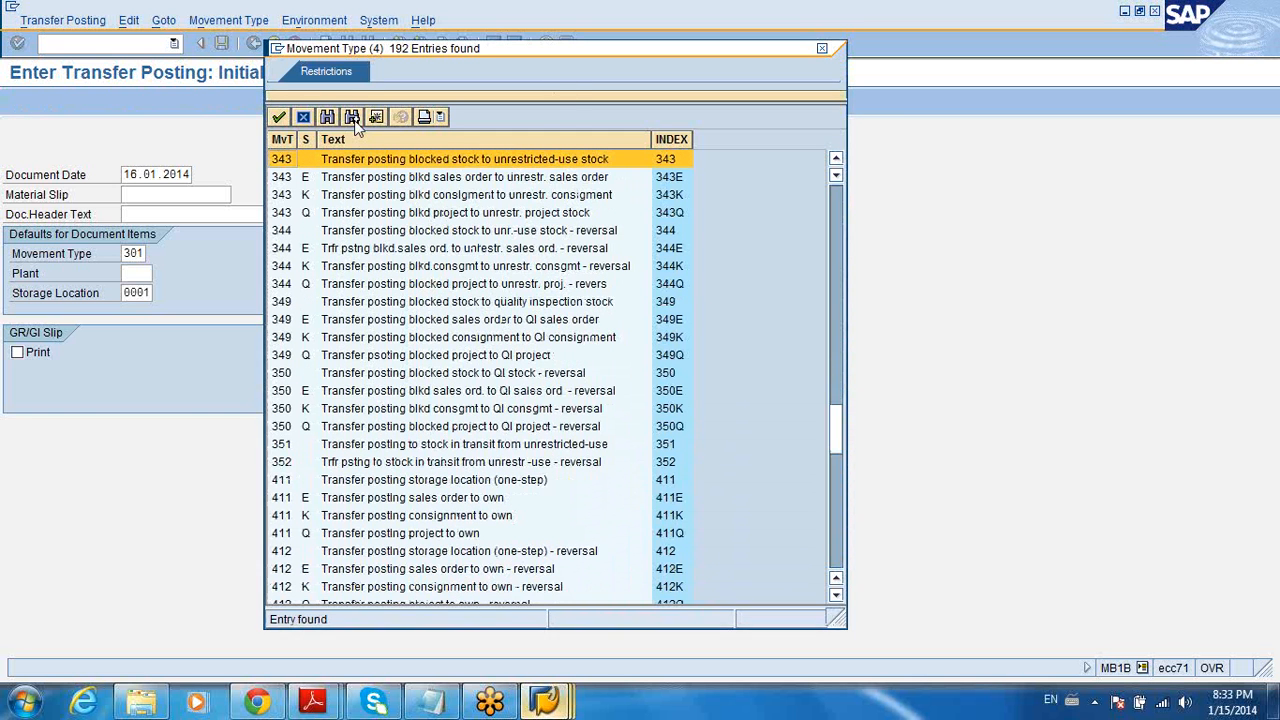
pyautogui.click(353, 118)
pyautogui.click(353, 118)
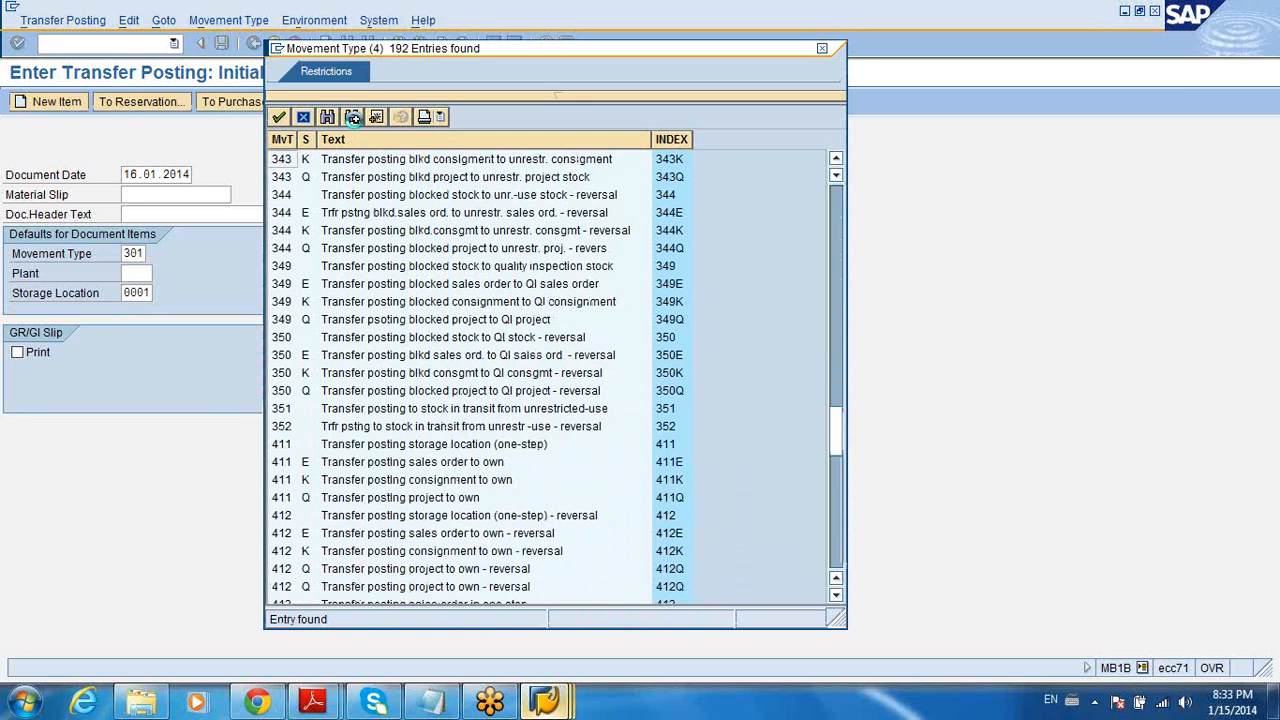
# Examine the remaining movement types to the end of the list, and review the whole list again from the 301 entries
pyautogui.click(836, 500)
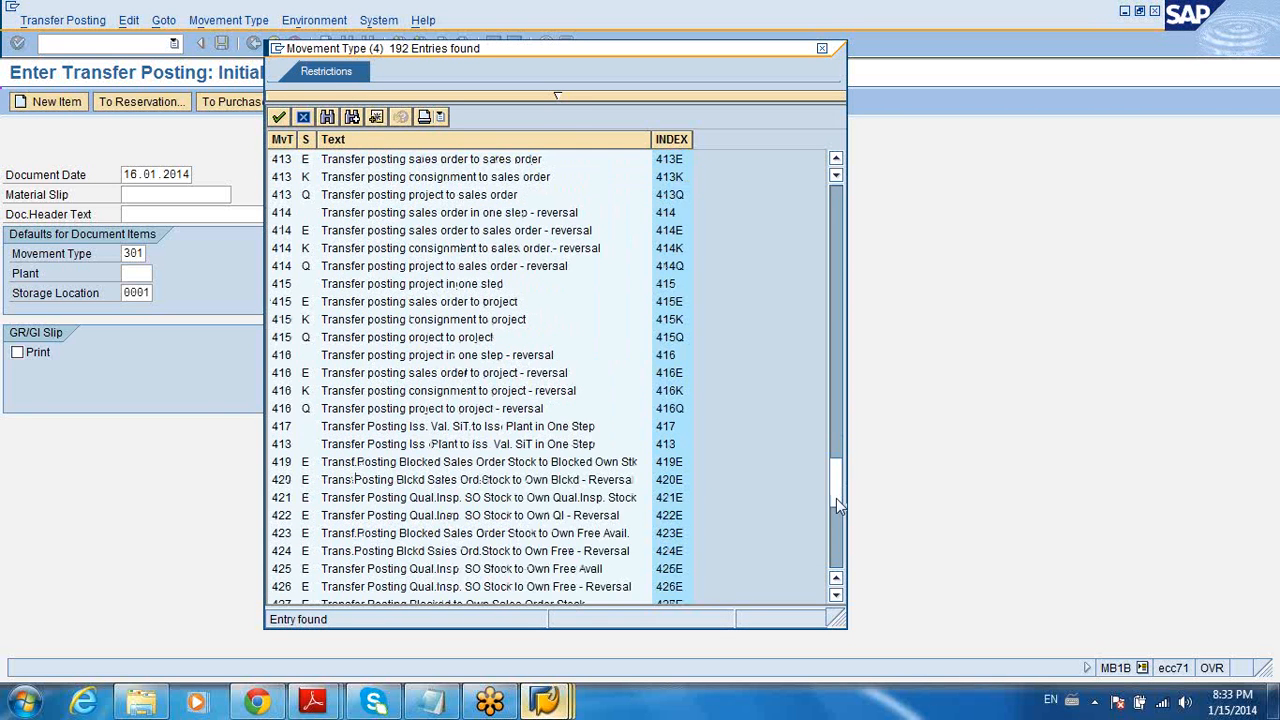
pyautogui.click(836, 537)
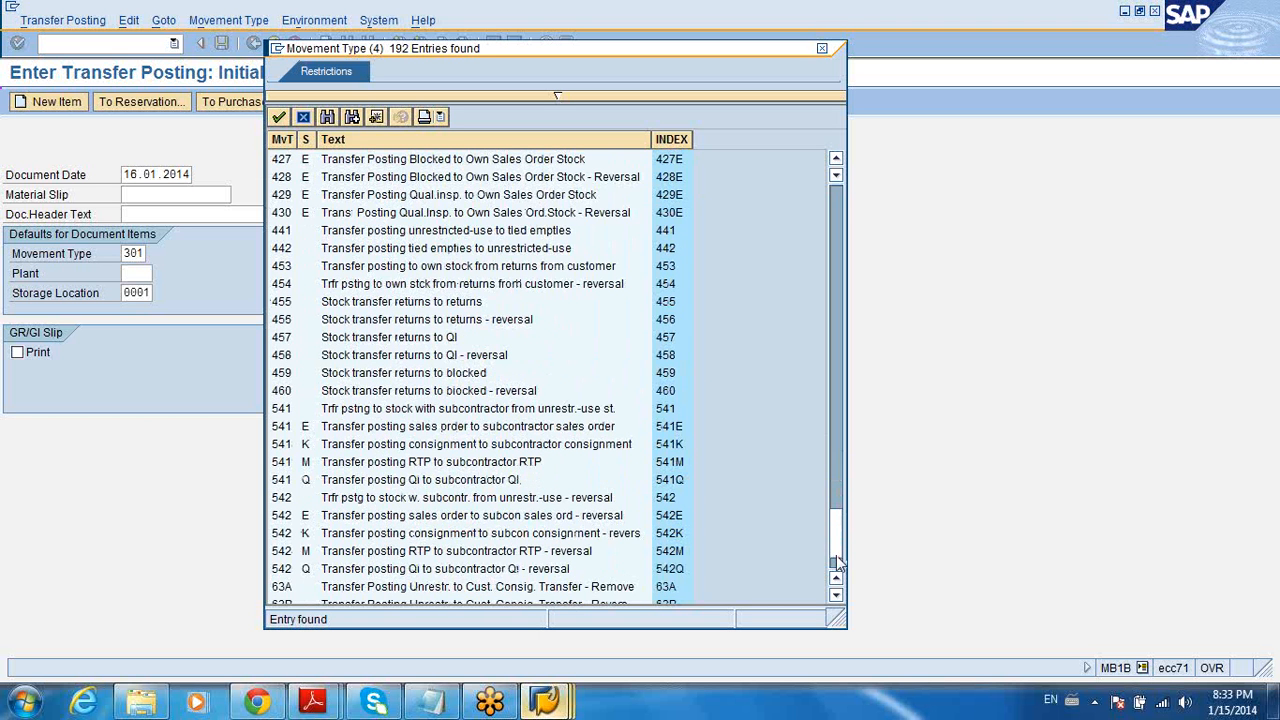
pyautogui.click(837, 560)
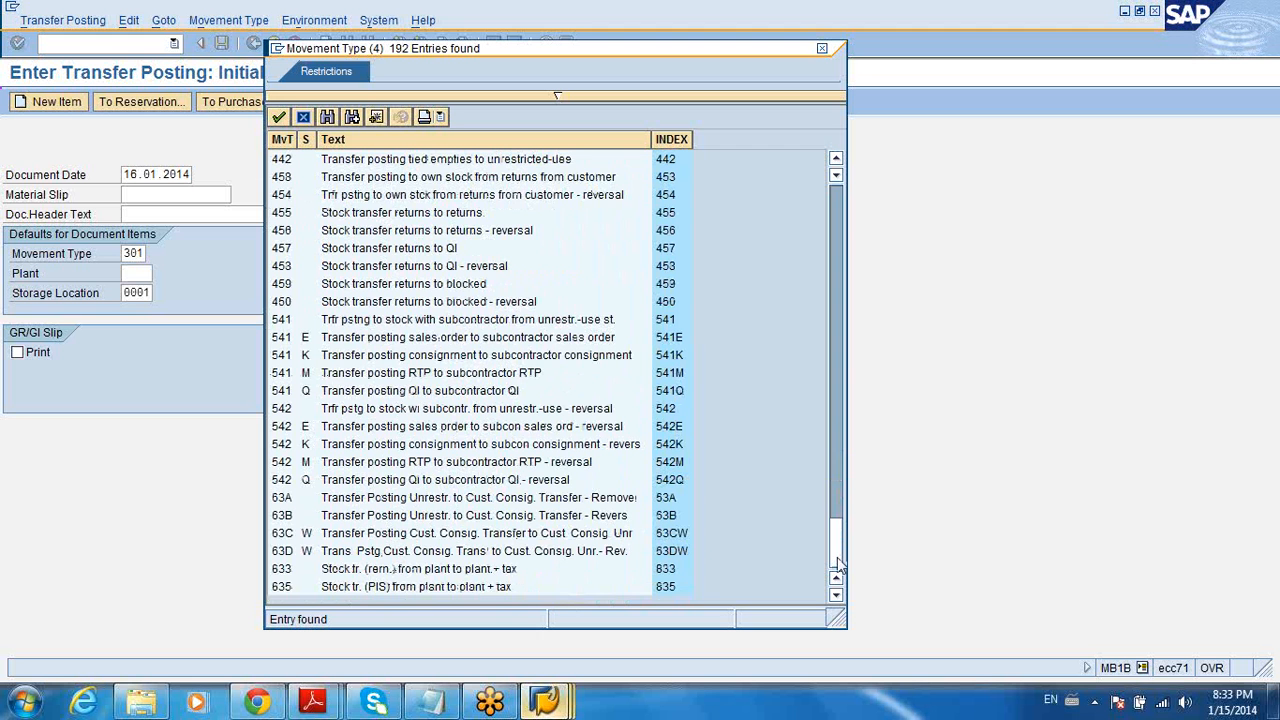
pyautogui.moveTo(838, 565); pyautogui.dragTo(840, 232)
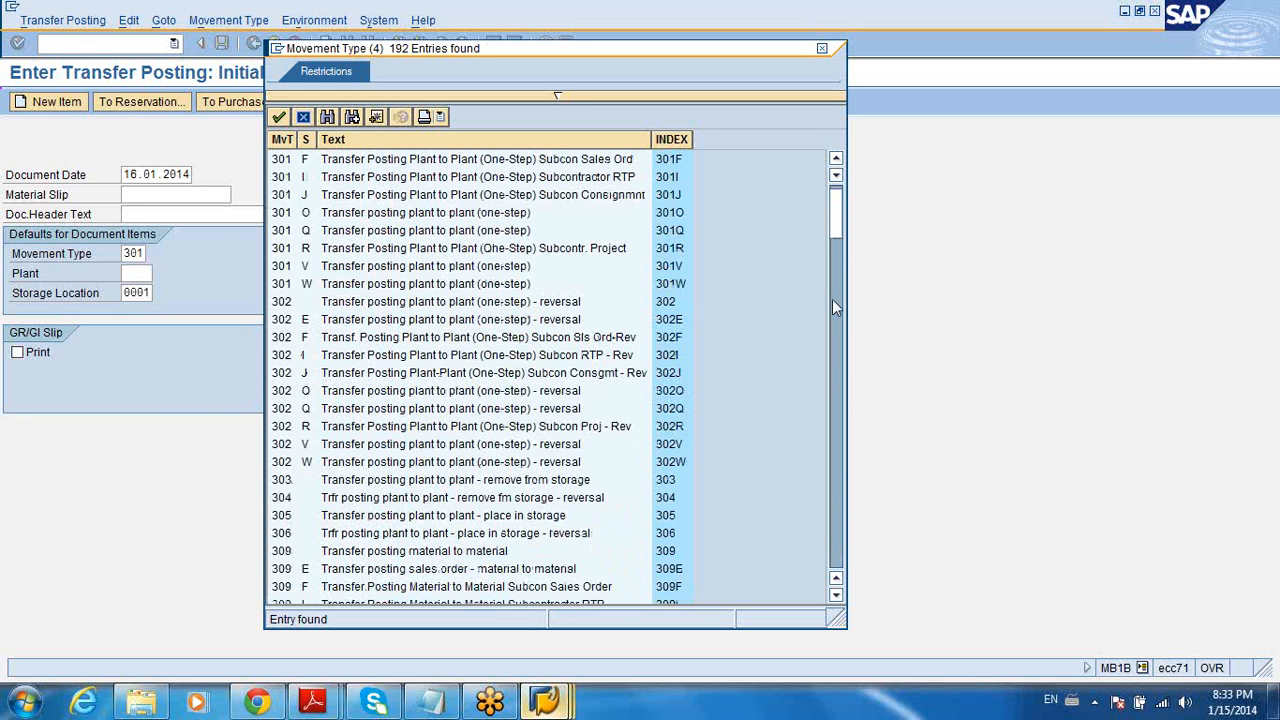
pyautogui.click(838, 360)
pyautogui.click(834, 388)
pyautogui.click(834, 412)
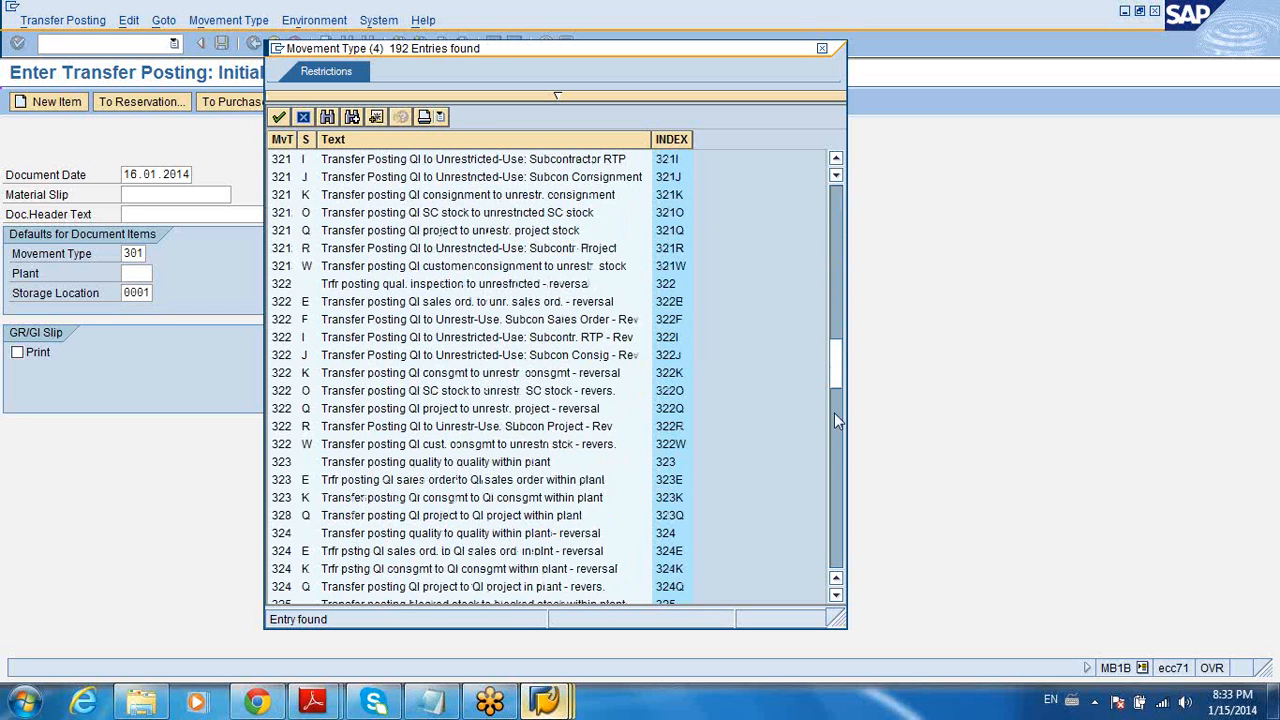
pyautogui.click(835, 458)
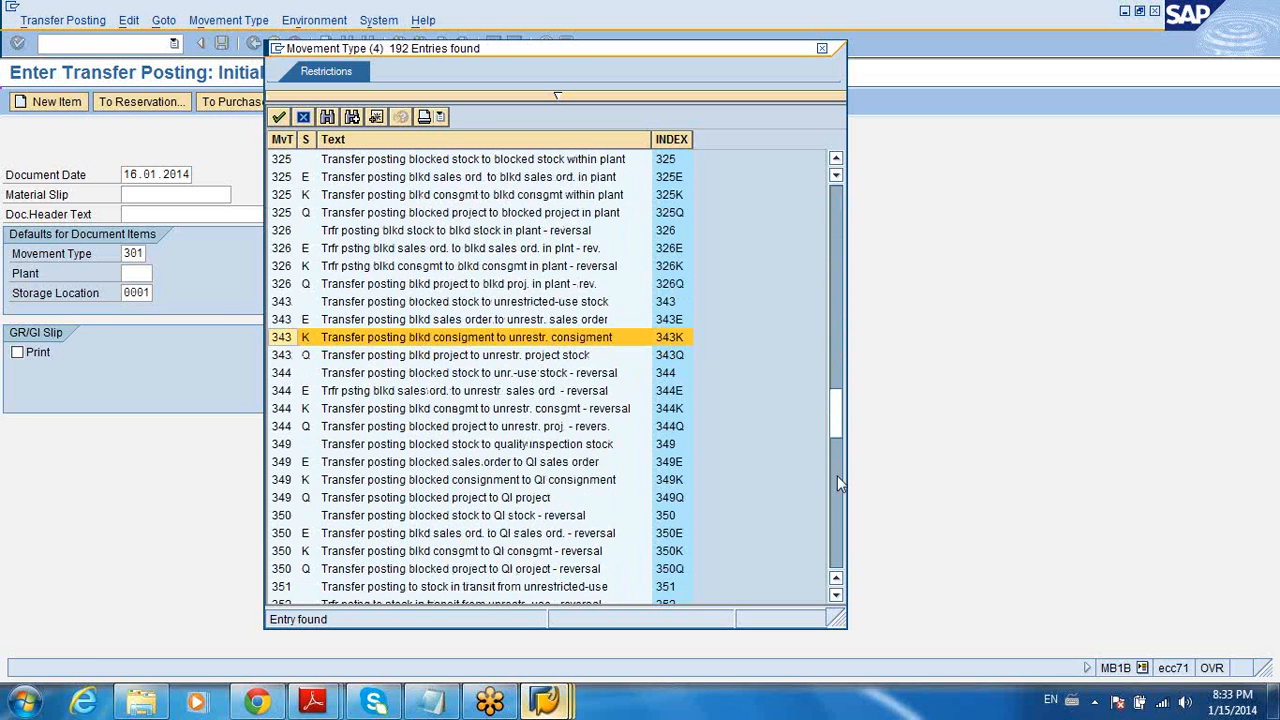
pyautogui.click(837, 475)
pyautogui.click(839, 540)
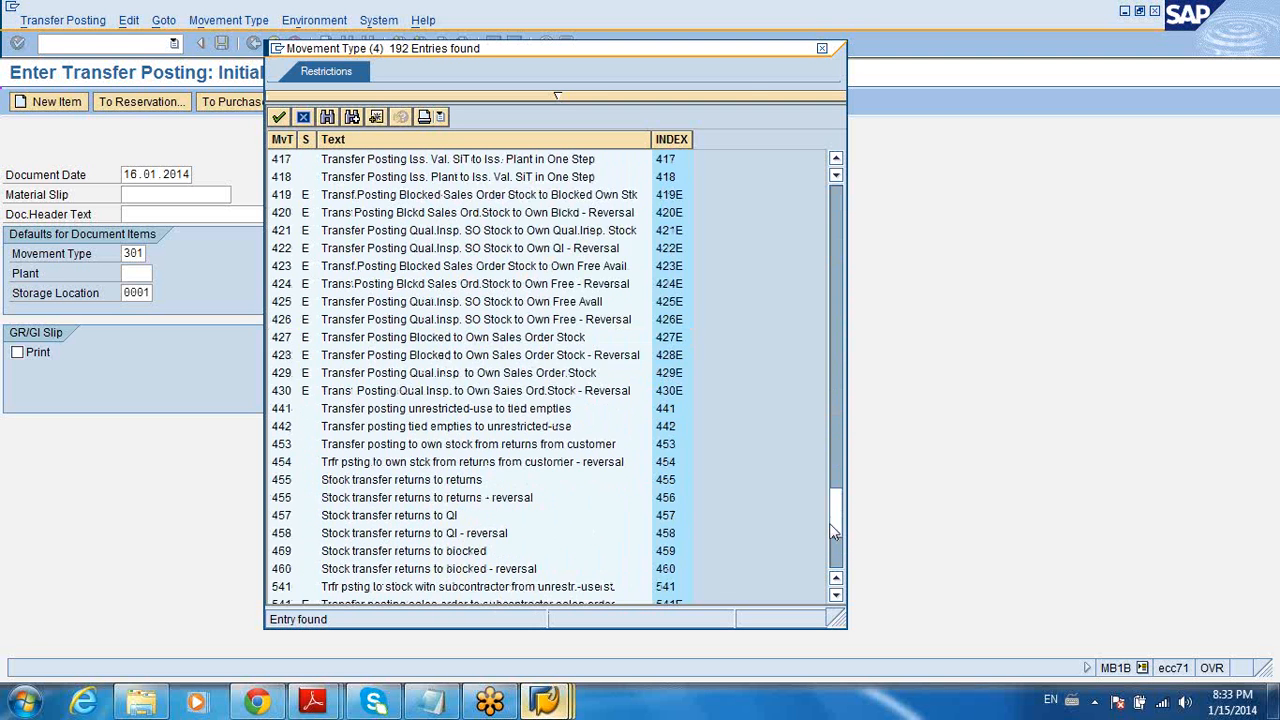
# Close the movement type list without choosing an entry, leave MB1B, and review the MIGO and MB1A entries under Goods Movement
pyautogui.click(821, 49)
pyautogui.click(254, 44)
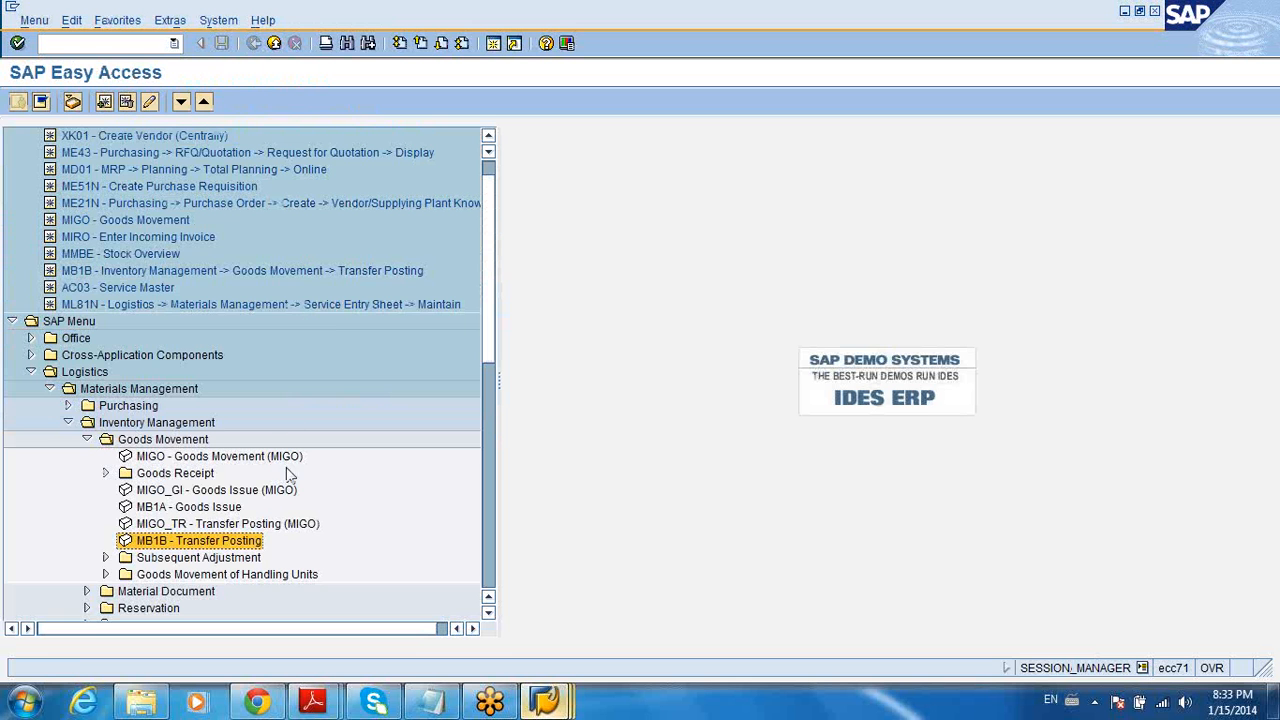
pyautogui.click(206, 457)
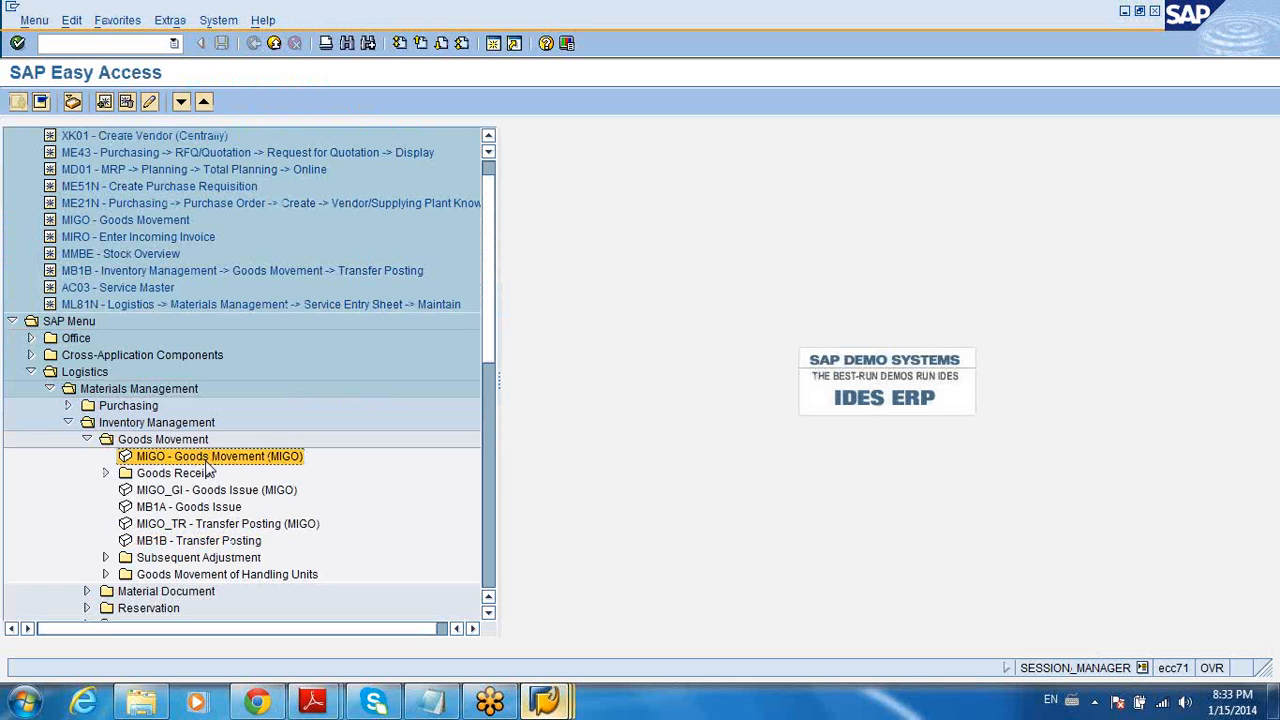
pyautogui.click(208, 508)
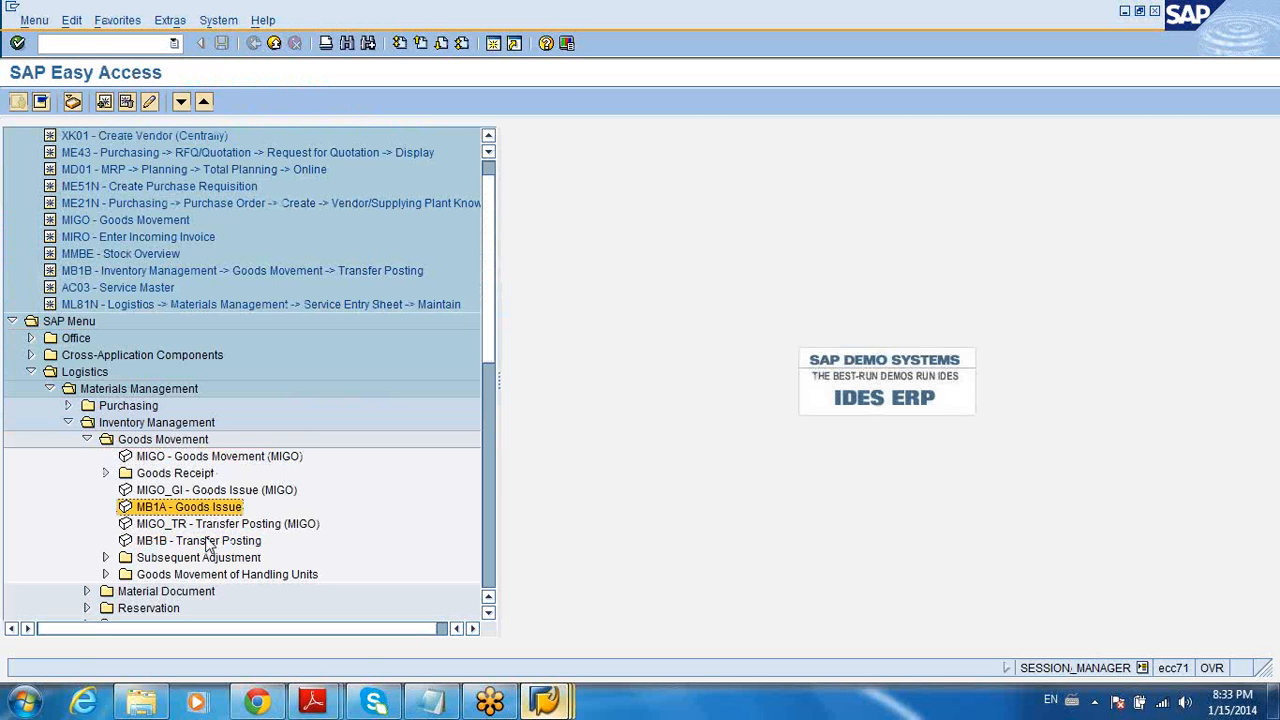
# Collapse Goods Movement, expand the Reservation folder, and view the initial screen of reservation creation MB21 before leaving it
pyautogui.click(207, 542)
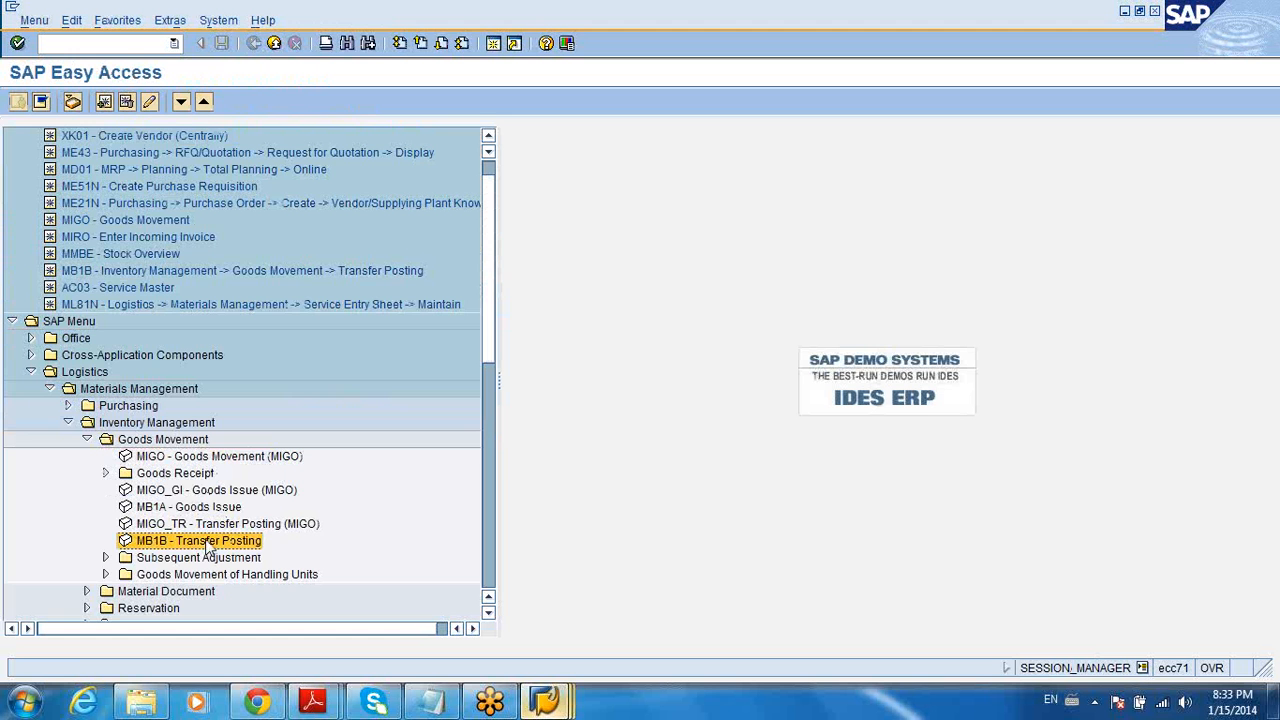
pyautogui.click(88, 440)
pyautogui.click(87, 473)
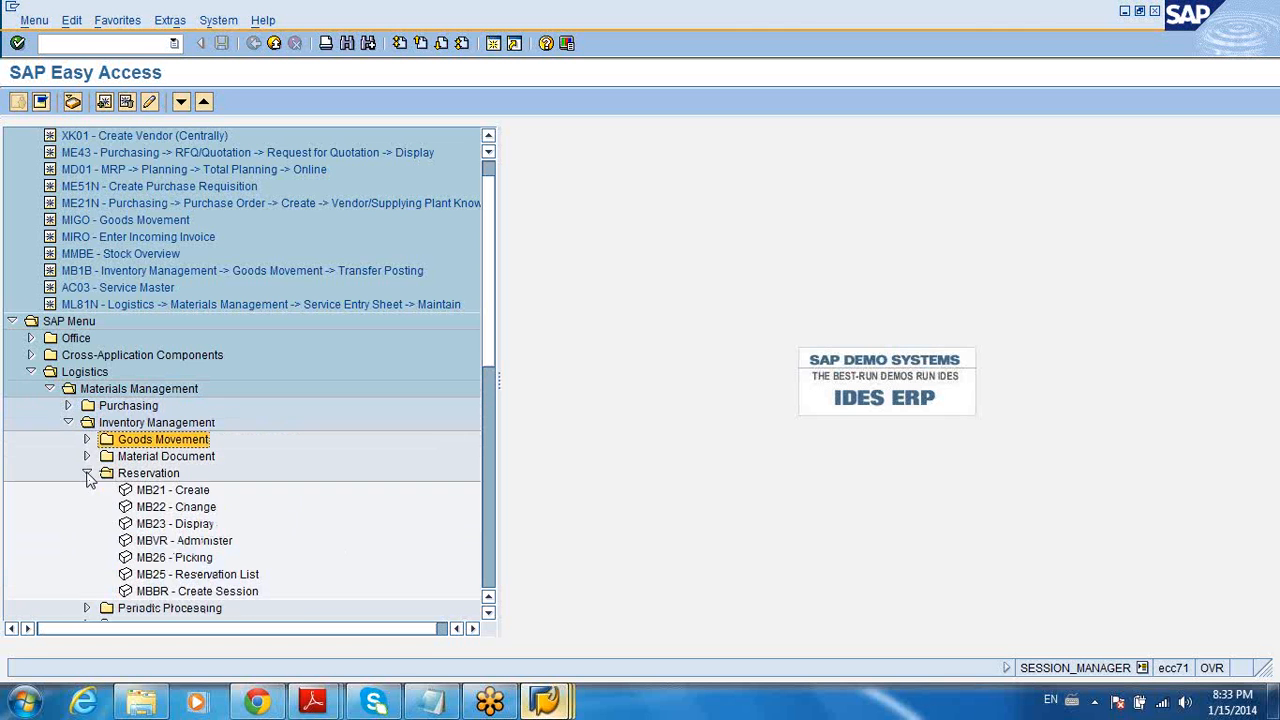
pyautogui.doubleClick(160, 492)
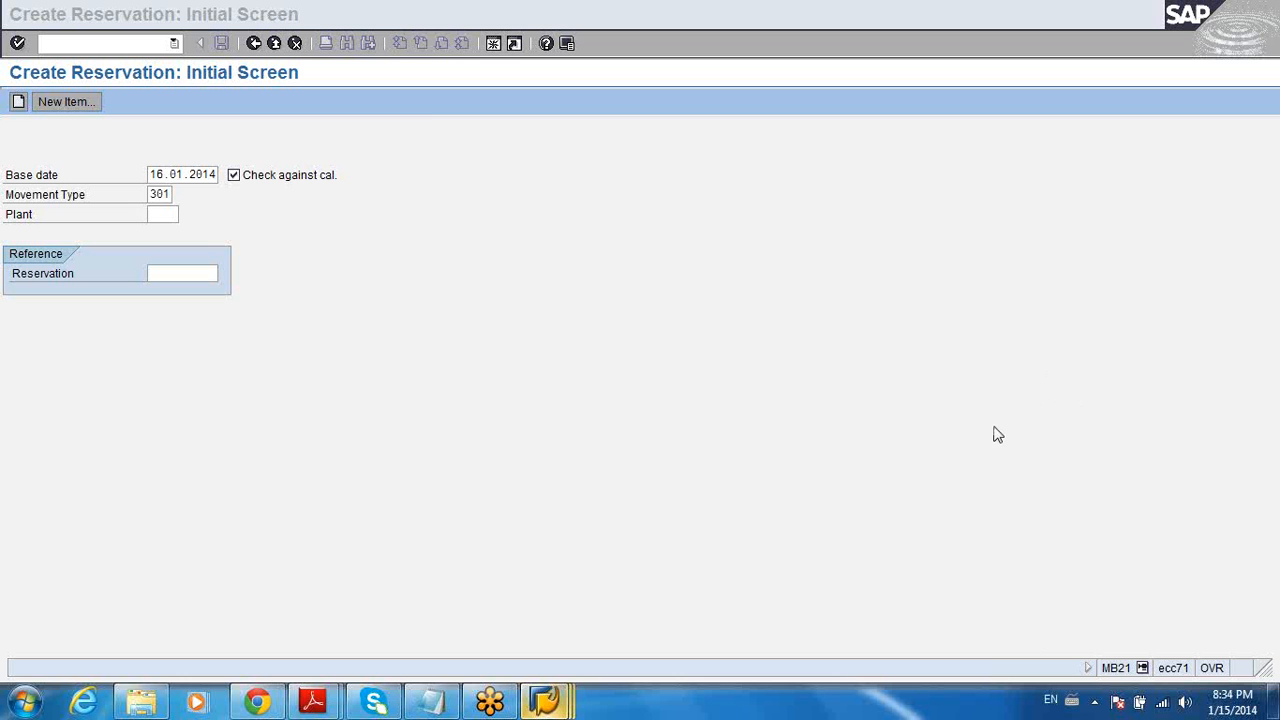
pyautogui.click(432, 131)
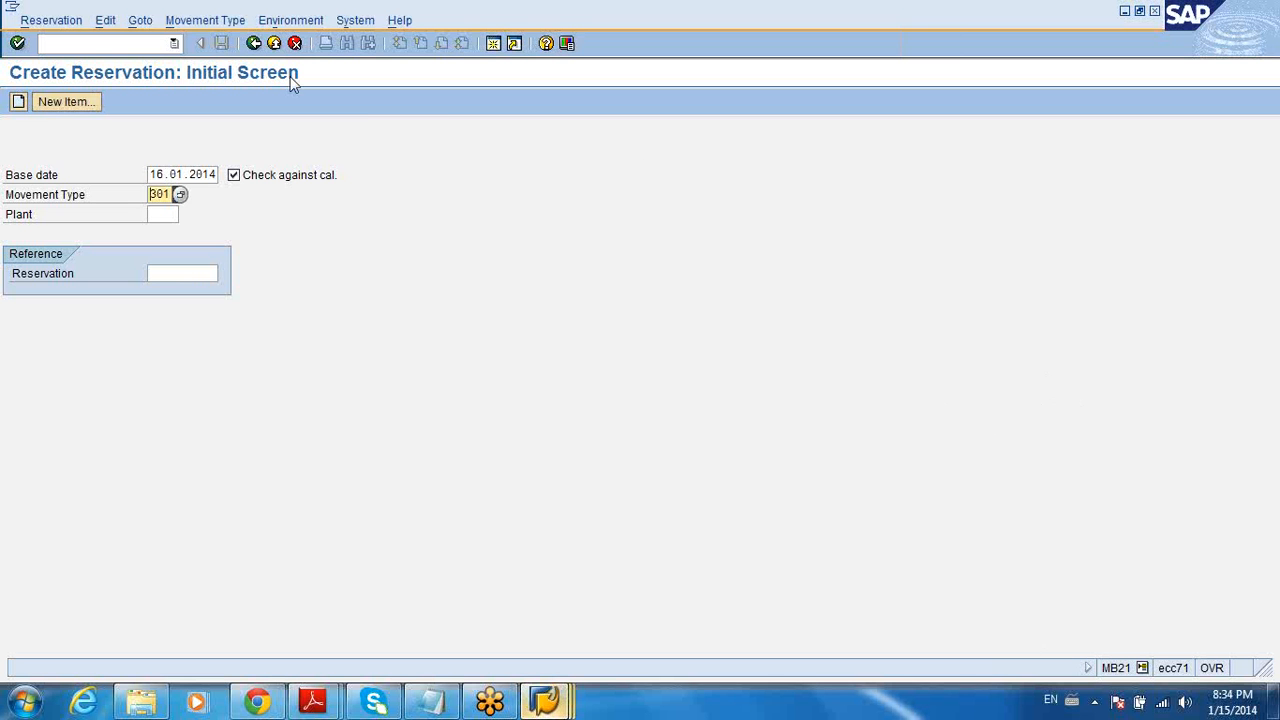
pyautogui.click(255, 46)
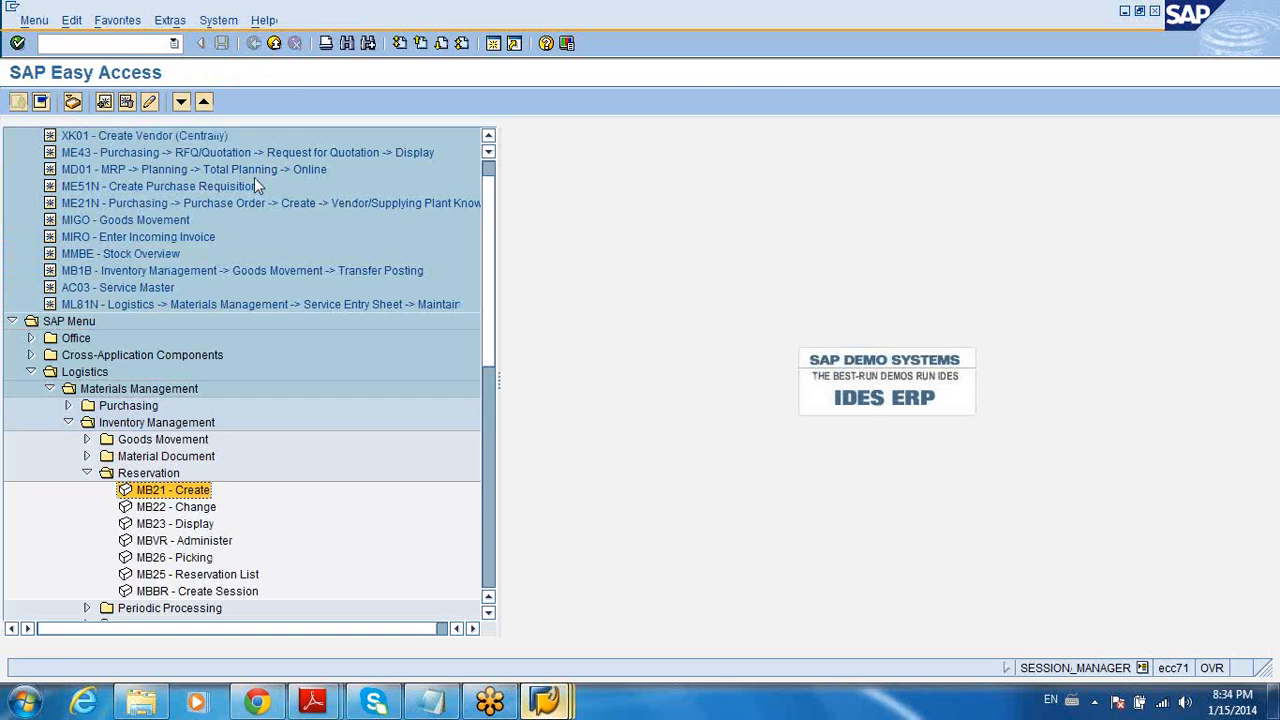
# Open goods movement transaction MIGO and display the list of possible movement types for the goods receipt
pyautogui.click(137, 46)
pyautogui.write('migo')
pyautogui.press('Return')
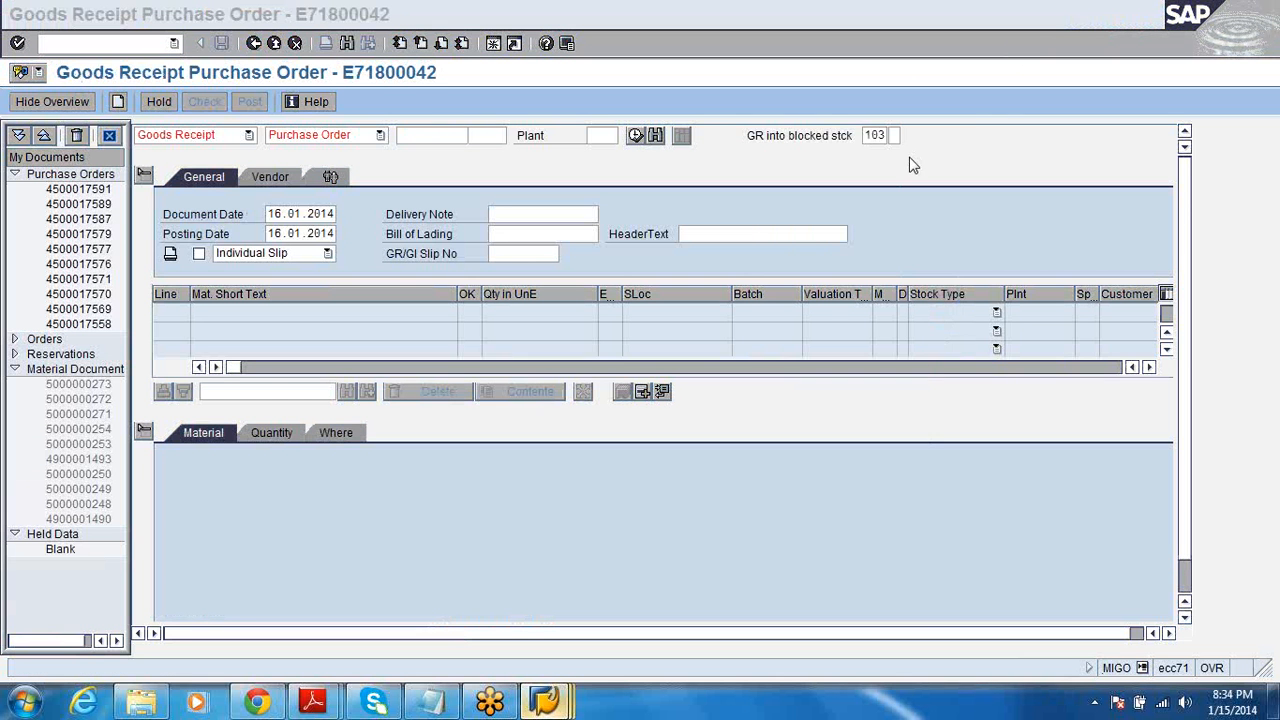
pyautogui.click(887, 137)
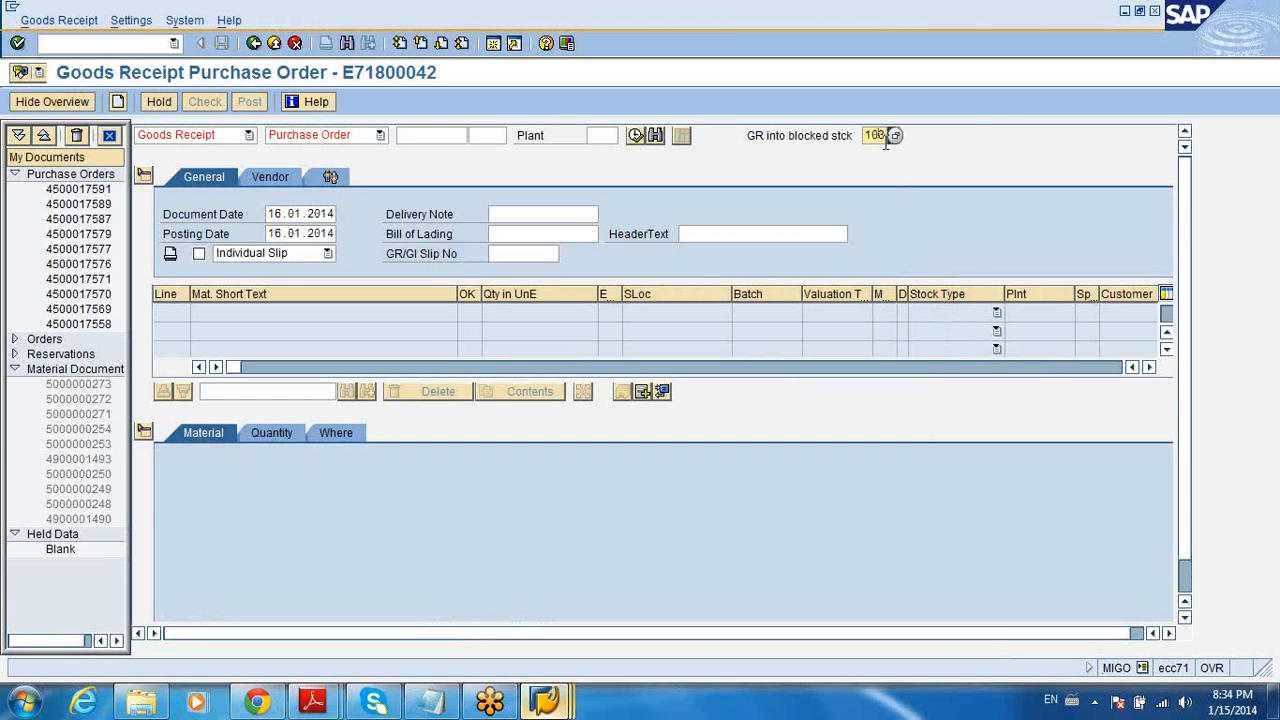
pyautogui.click(894, 137)
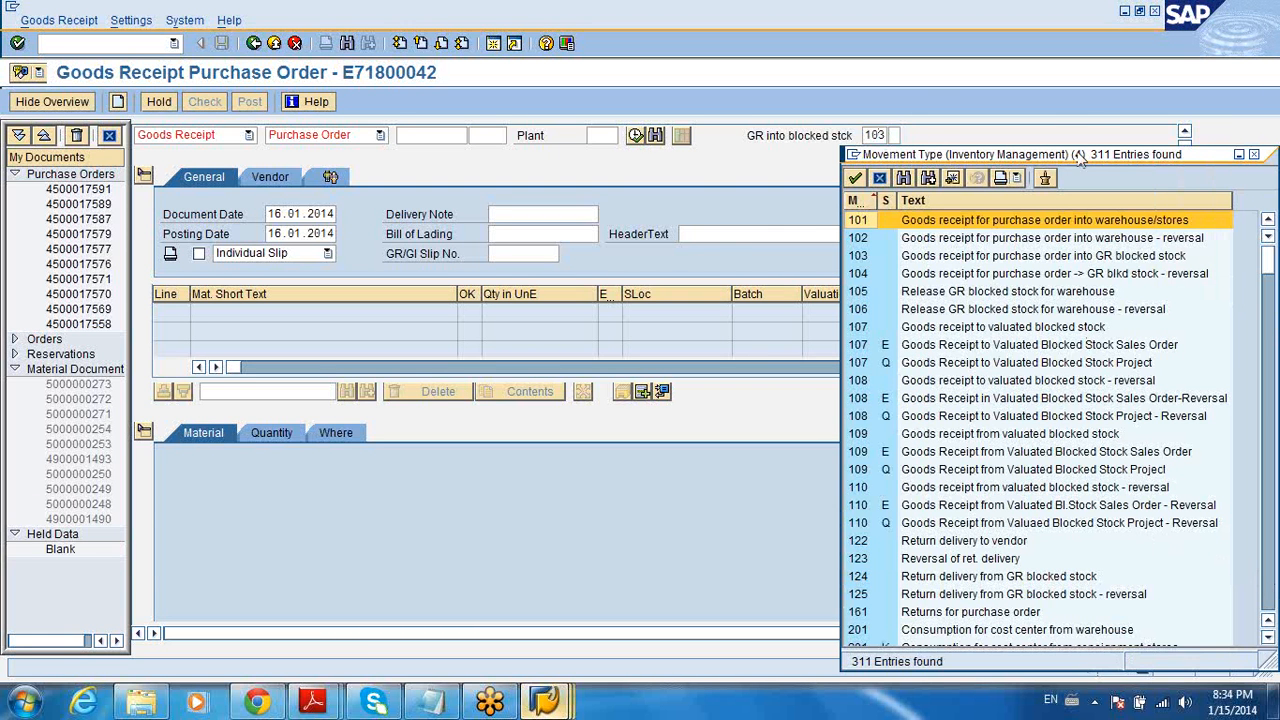
pyautogui.moveTo(1092, 156); pyautogui.dragTo(912, 98)
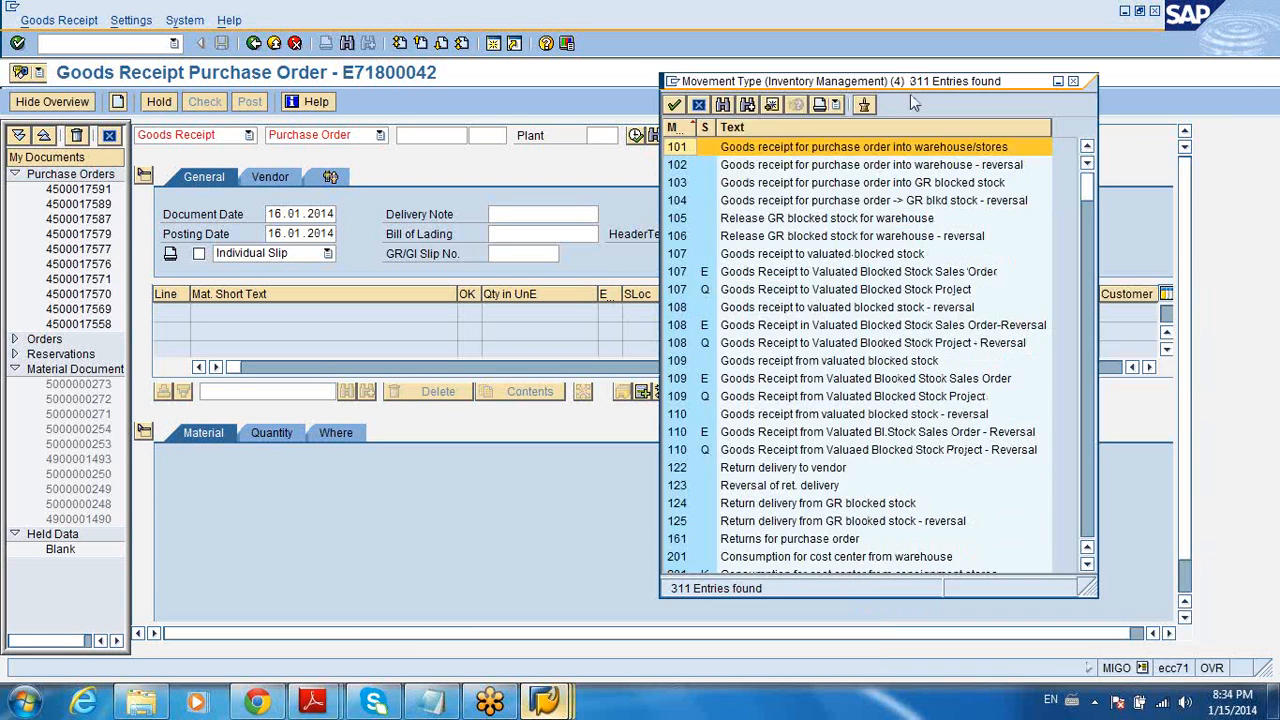
# Examine the MIGO movement types from 101 towards the end of the list, return to the beginning, and close the list without choosing an entry
pyautogui.click(1092, 402)
pyautogui.click(1092, 403)
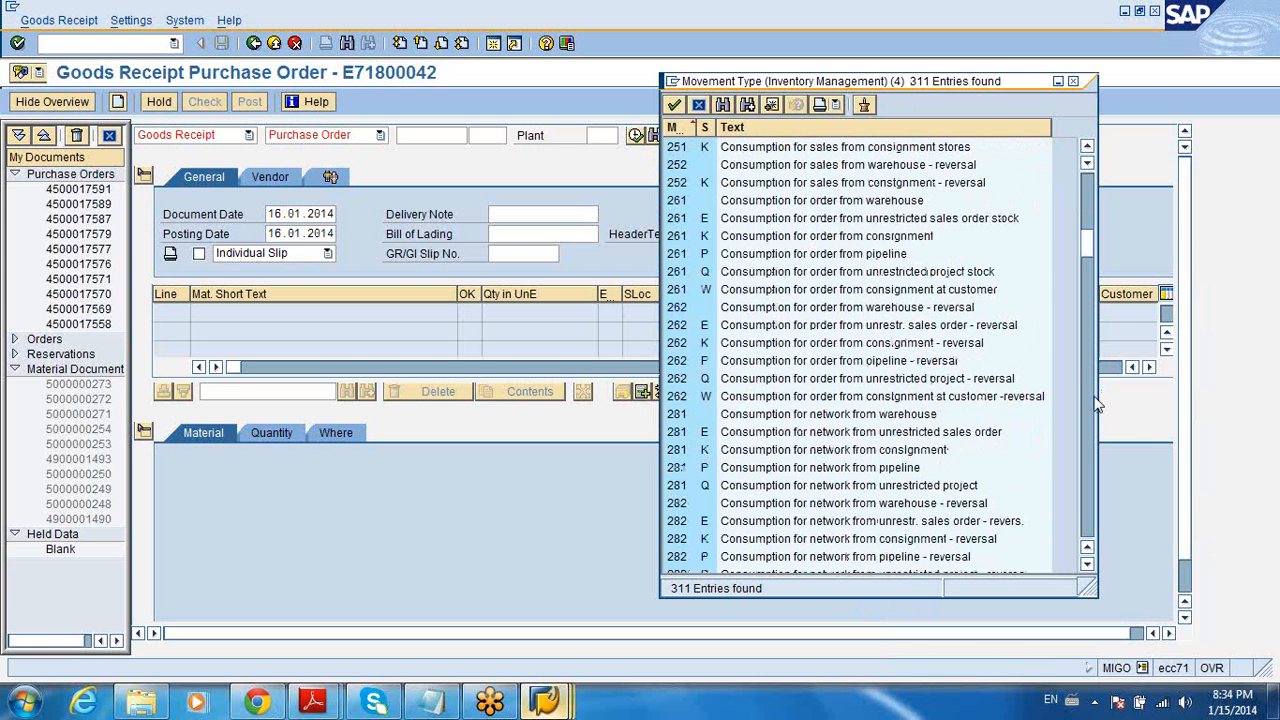
pyautogui.click(1088, 413)
pyautogui.click(1088, 422)
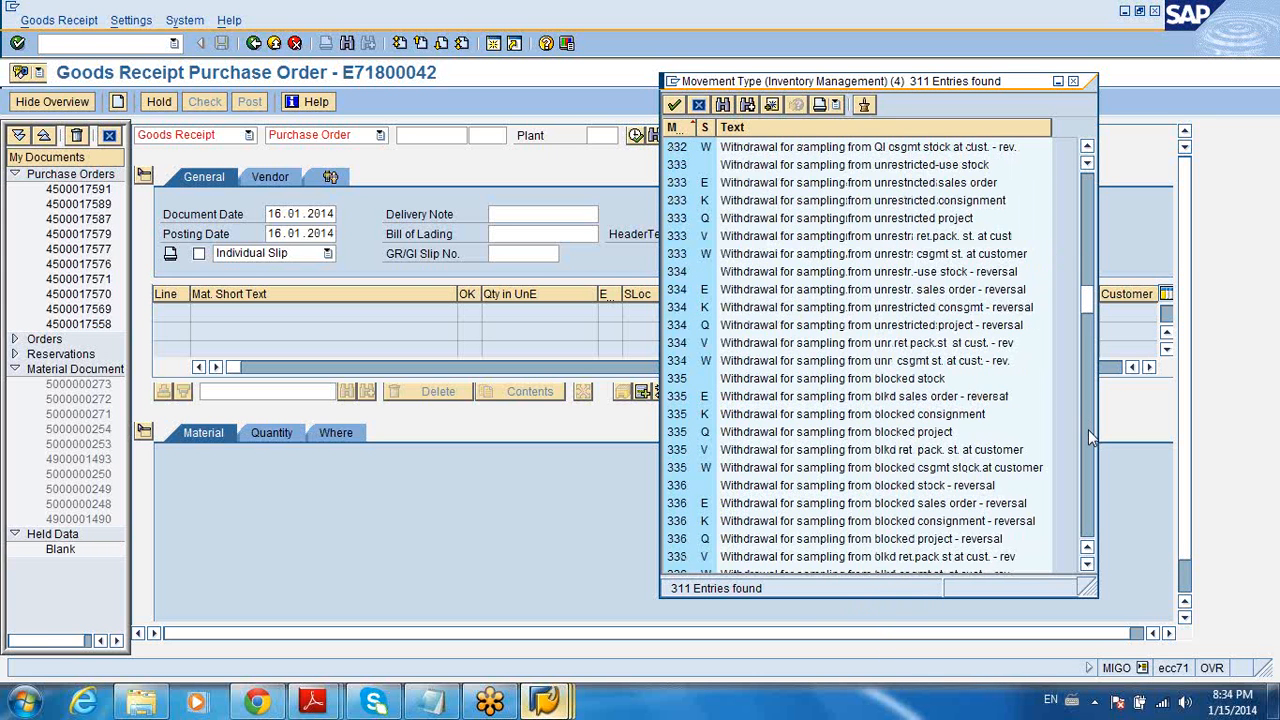
pyautogui.click(1088, 441)
pyautogui.click(1090, 455)
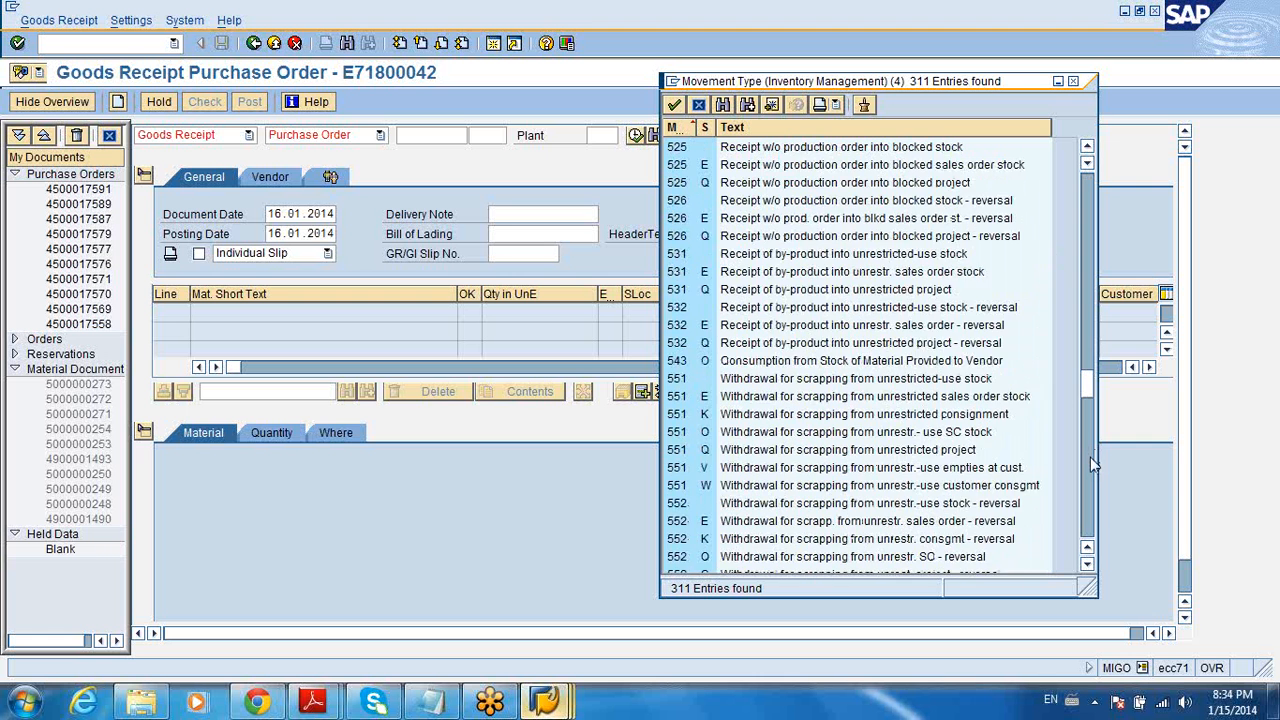
pyautogui.click(1090, 465)
pyautogui.click(1089, 496)
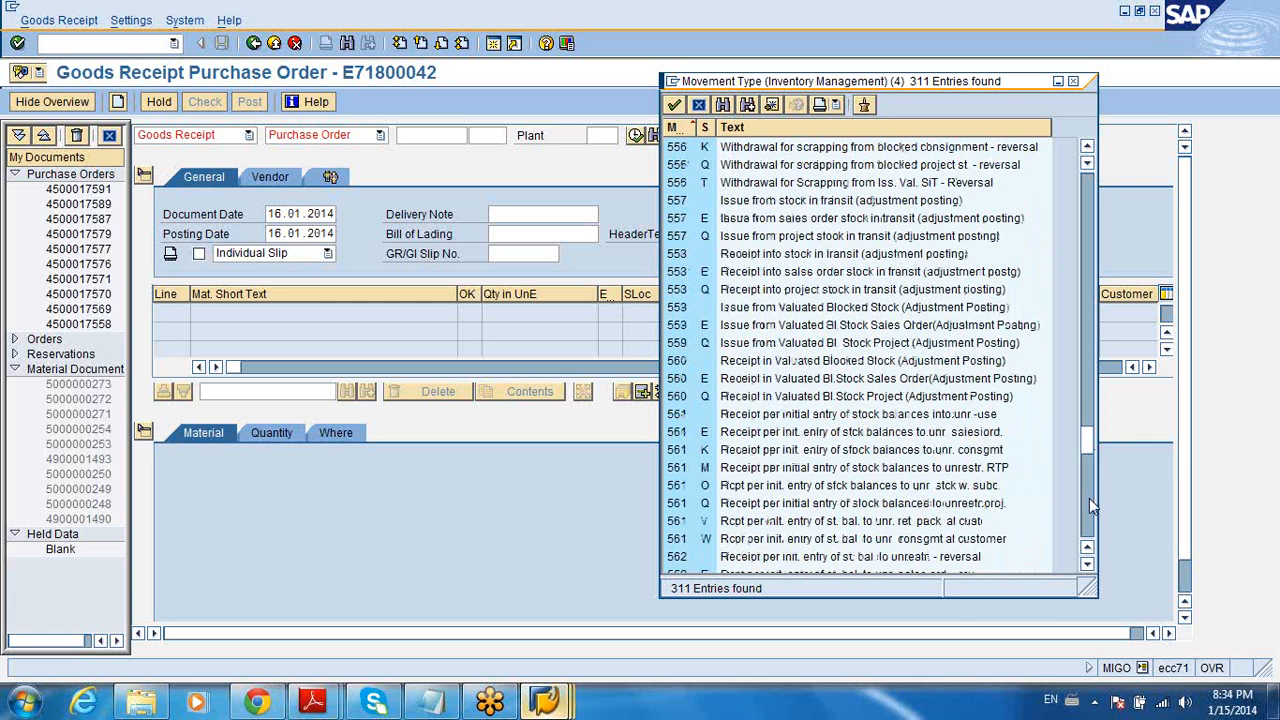
pyautogui.click(1089, 498)
pyautogui.click(1089, 515)
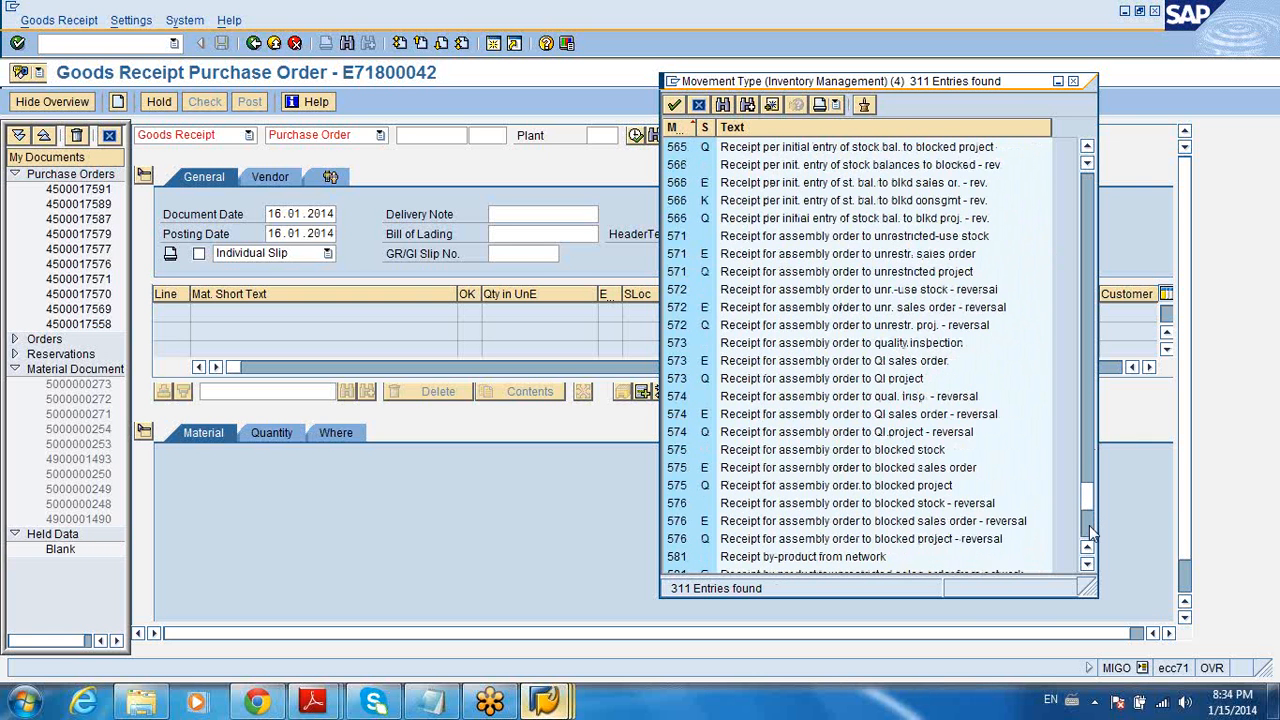
pyautogui.click(1090, 531)
pyautogui.moveTo(1092, 535); pyautogui.dragTo(1084, 292)
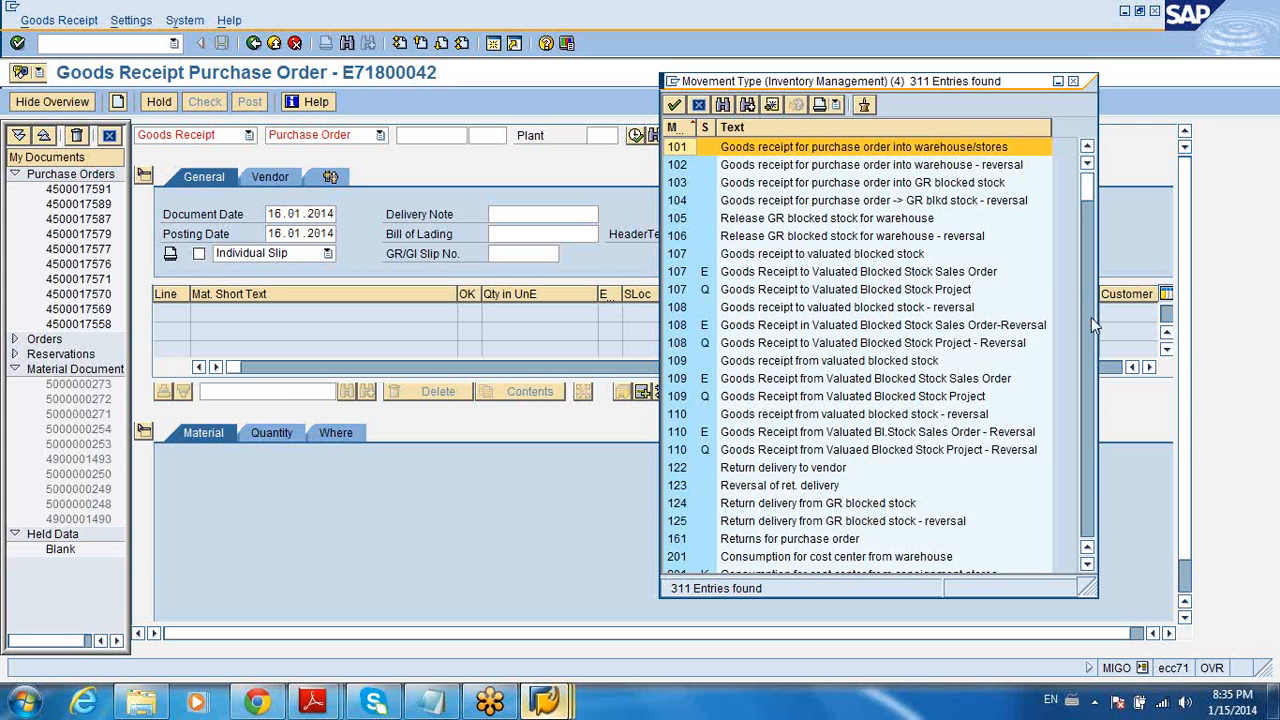
pyautogui.click(1091, 317)
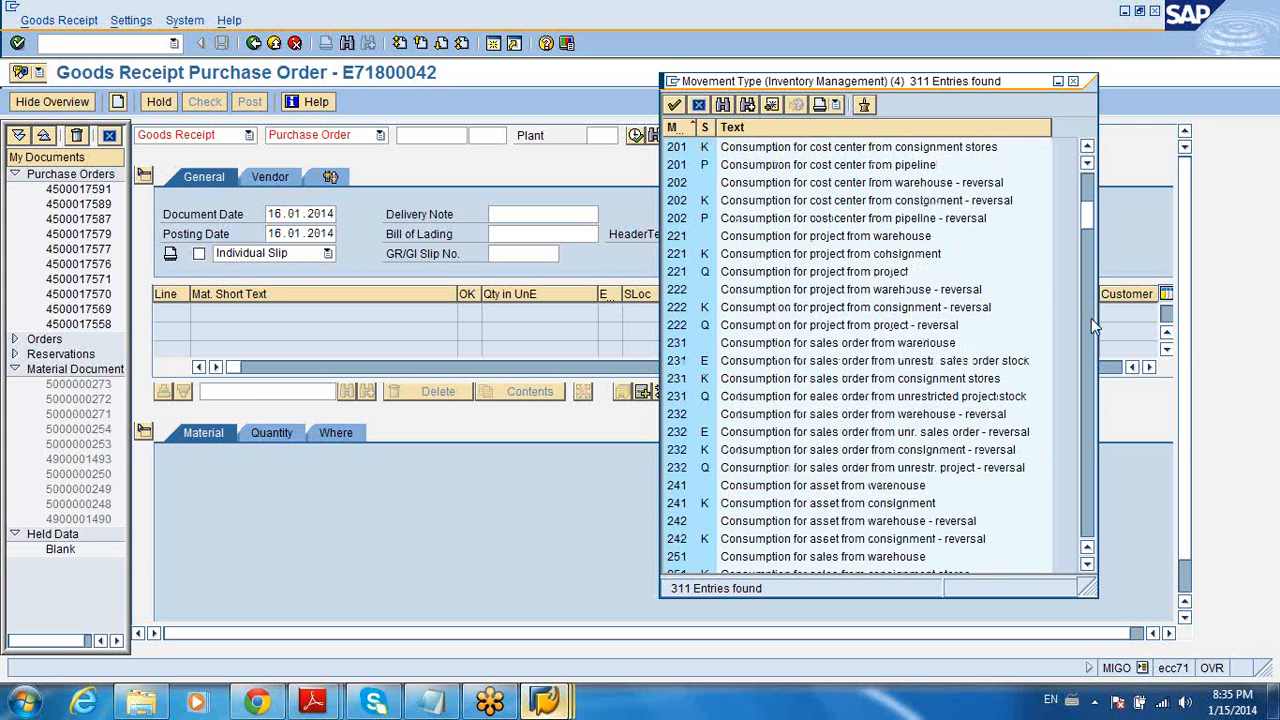
pyautogui.click(1072, 81)
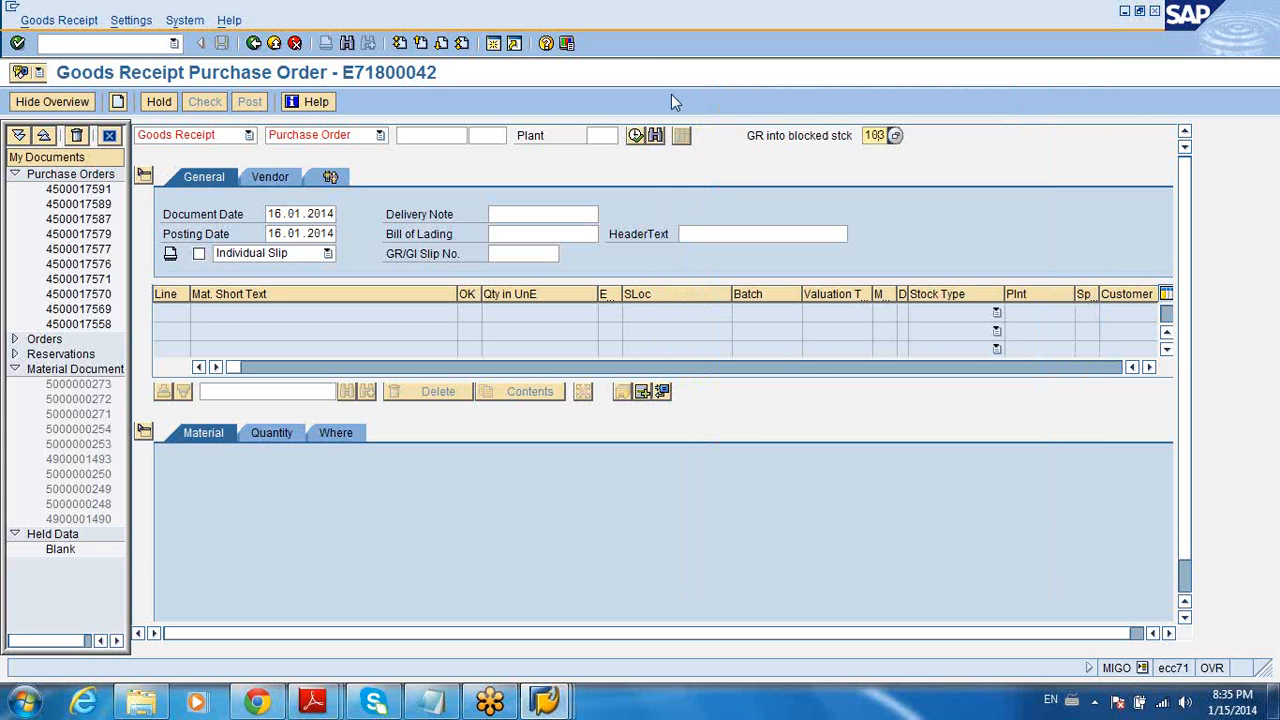
# Check the movement type list once more, review the reference document options for the goods receipt, and leave MIGO unchanged
pyautogui.click(893, 135)
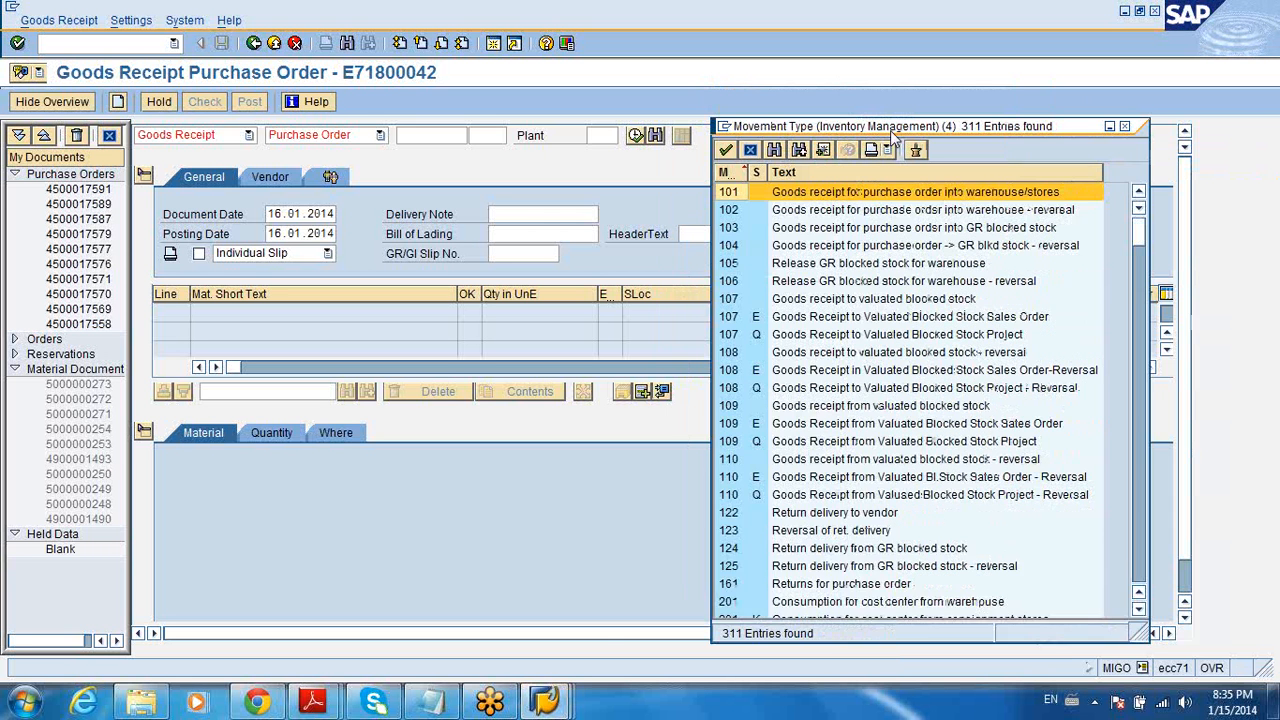
pyautogui.click(1031, 127)
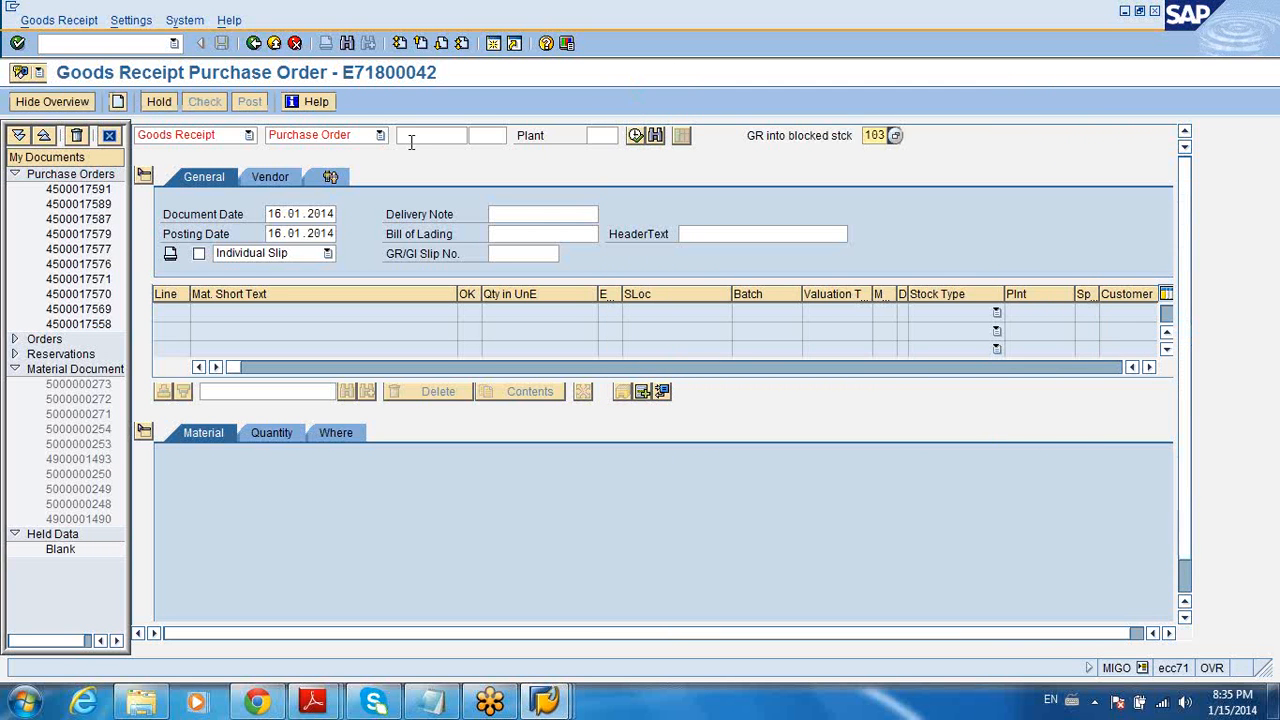
pyautogui.click(352, 141)
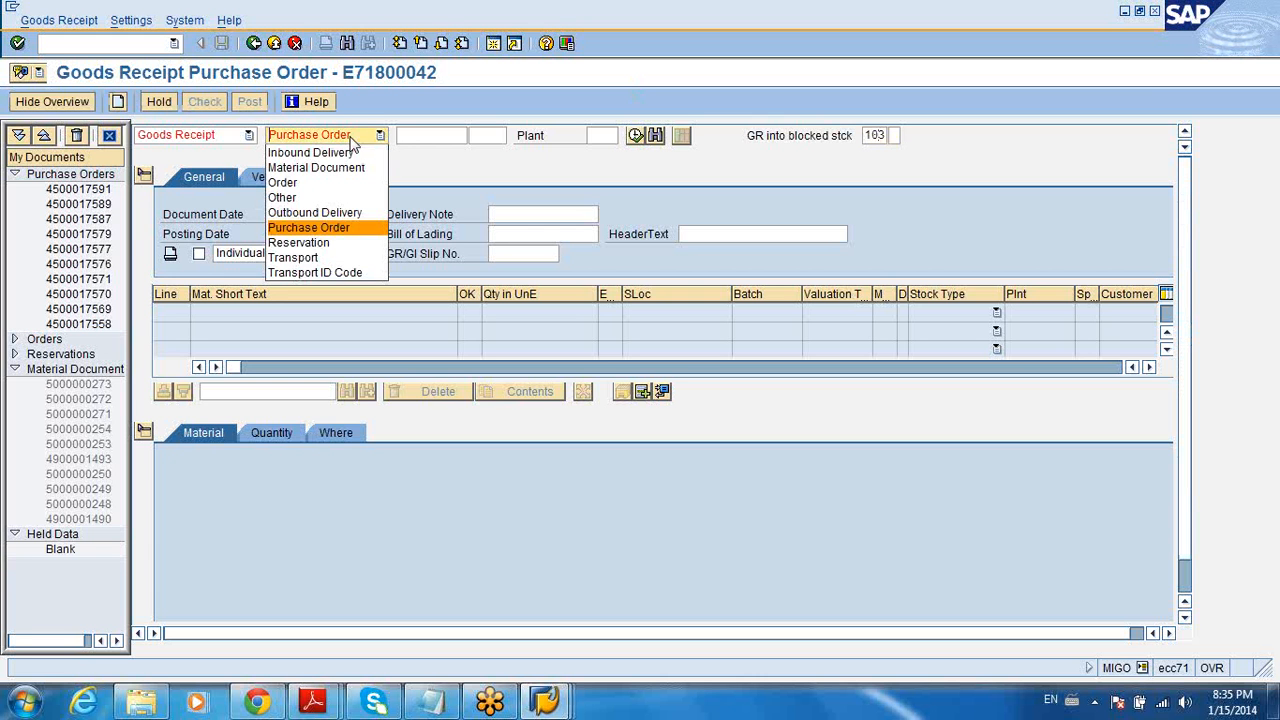
pyautogui.click(435, 165)
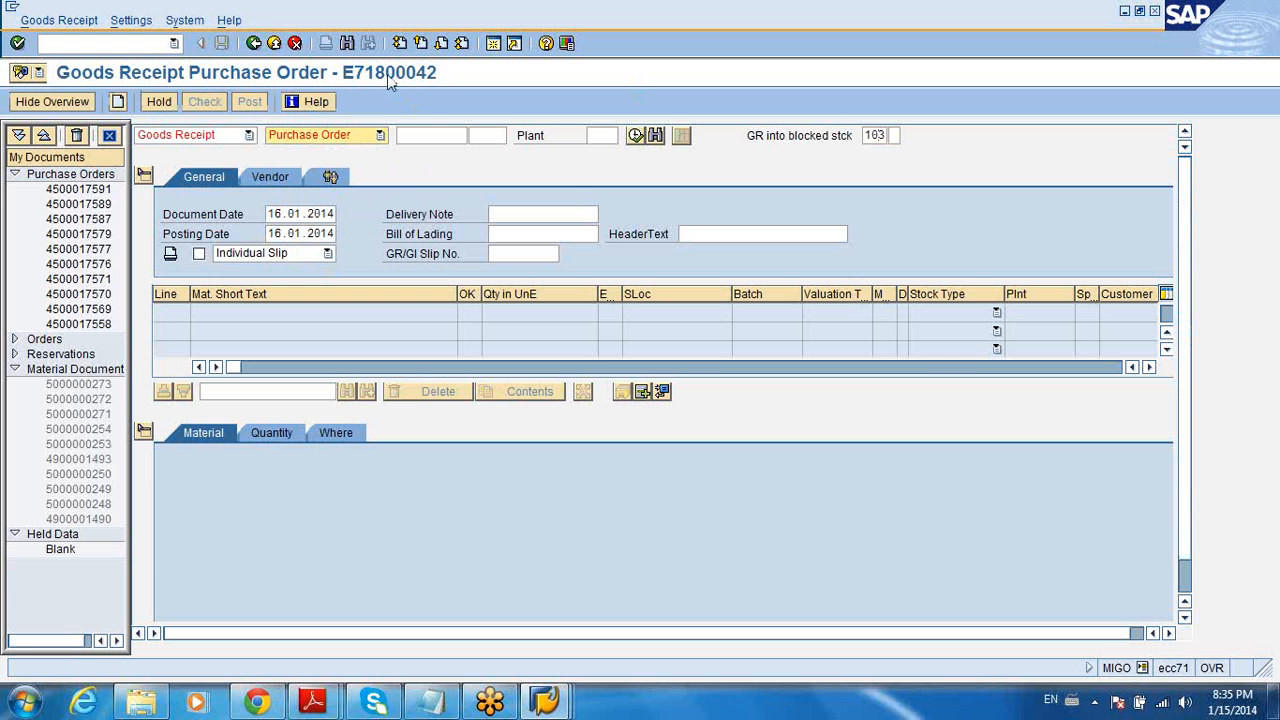
pyautogui.click(255, 44)
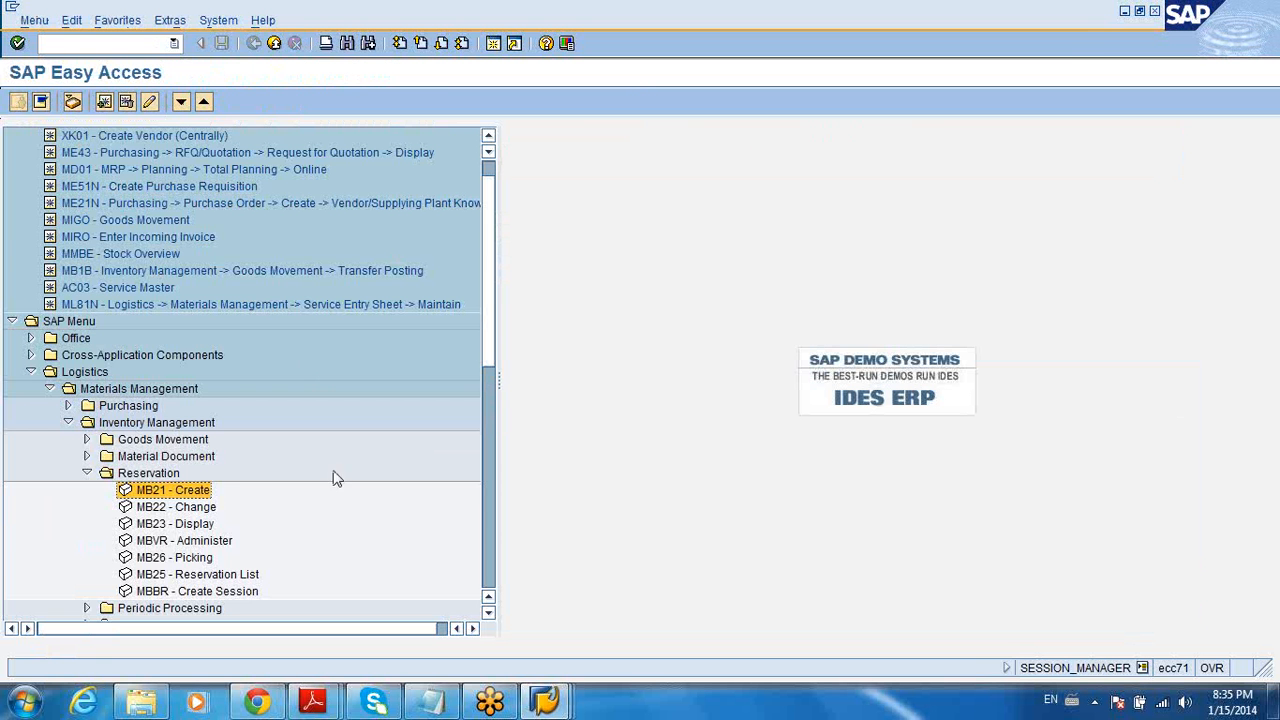
pyautogui.doubleClick(194, 490)
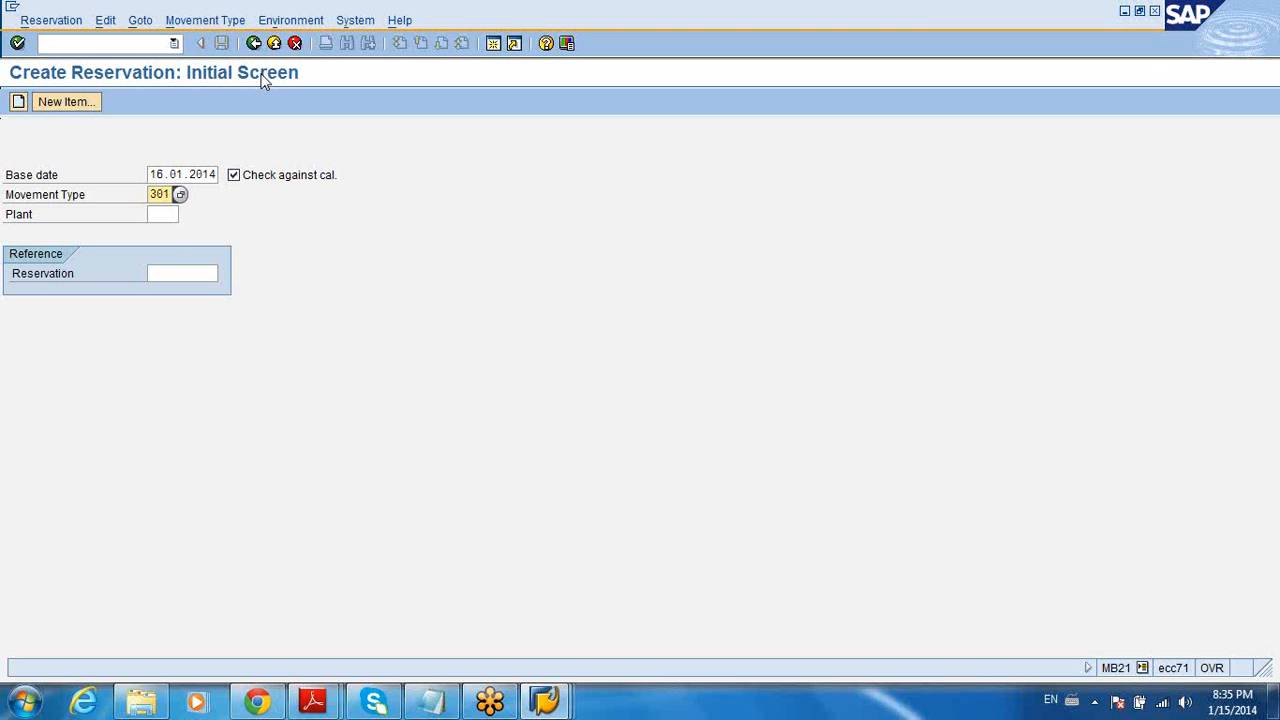
pyautogui.click(163, 216)
pyautogui.click(254, 43)
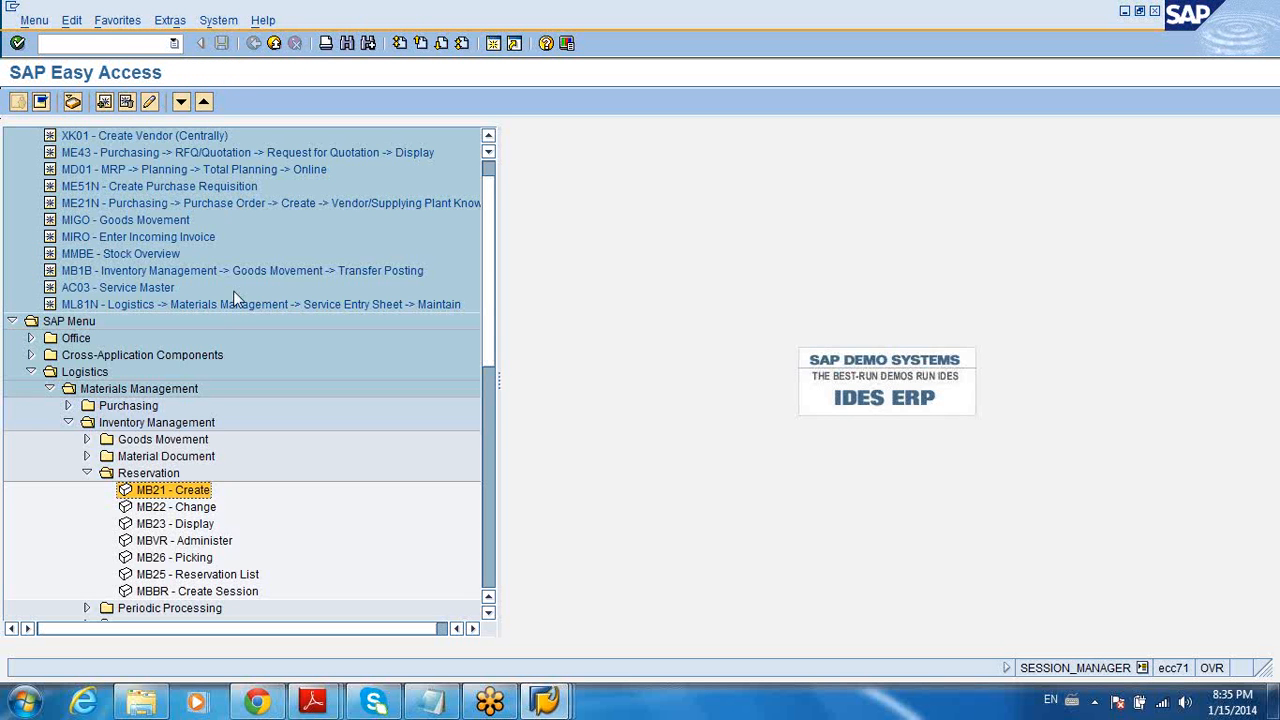
# Start a new reservation in MB21 with movement type 301 for plant 1000 and proceed to the item entry
pyautogui.doubleClick(180, 491)
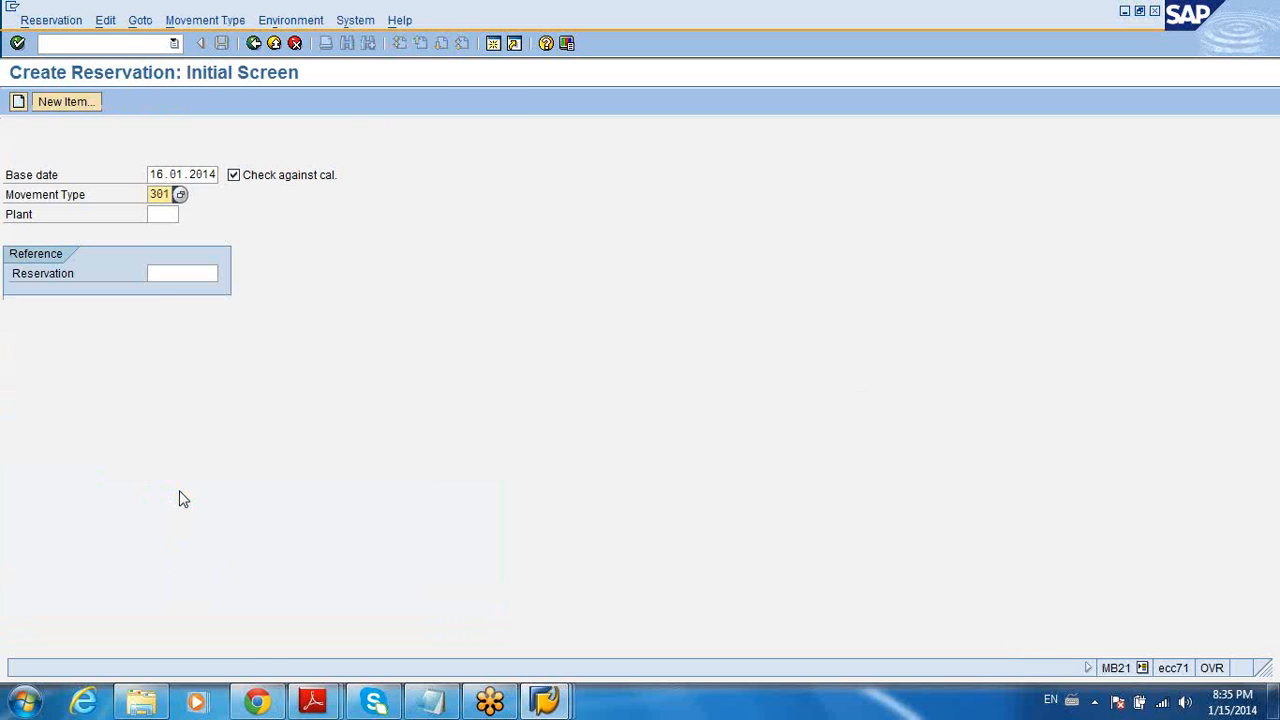
pyautogui.click(160, 214)
pyautogui.write('1')
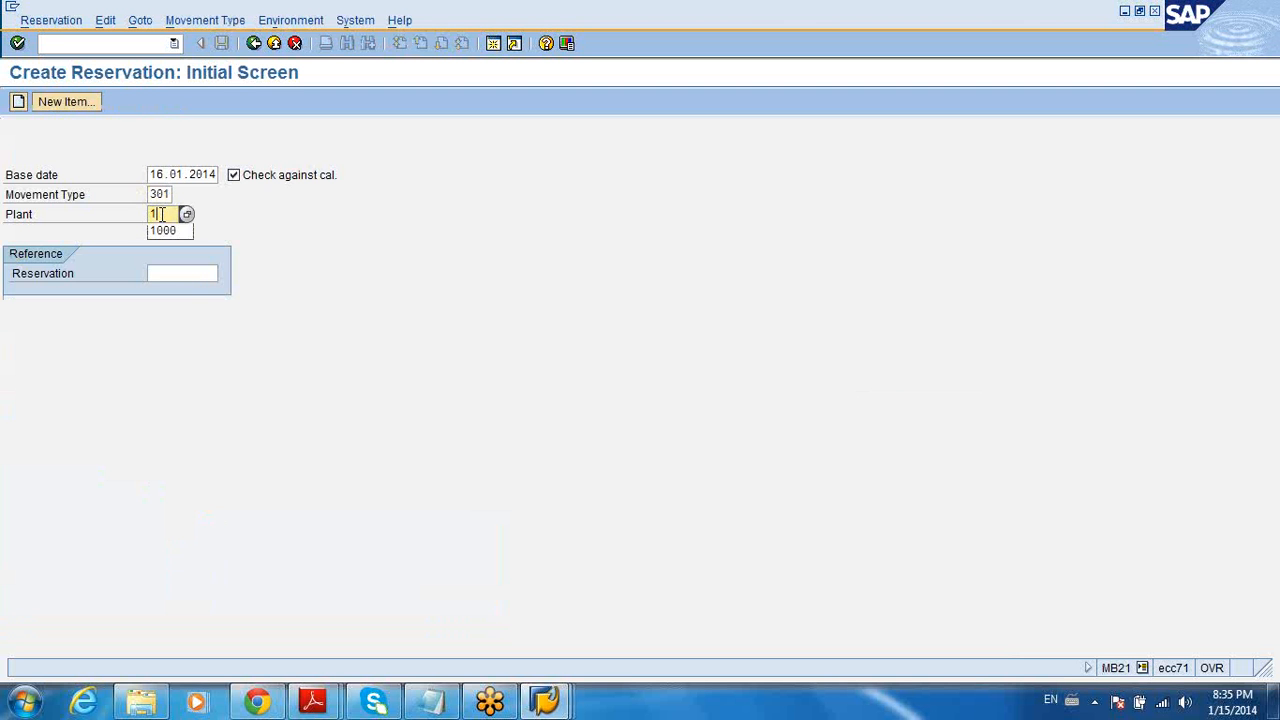
pyautogui.write('000')
pyautogui.press('Return')
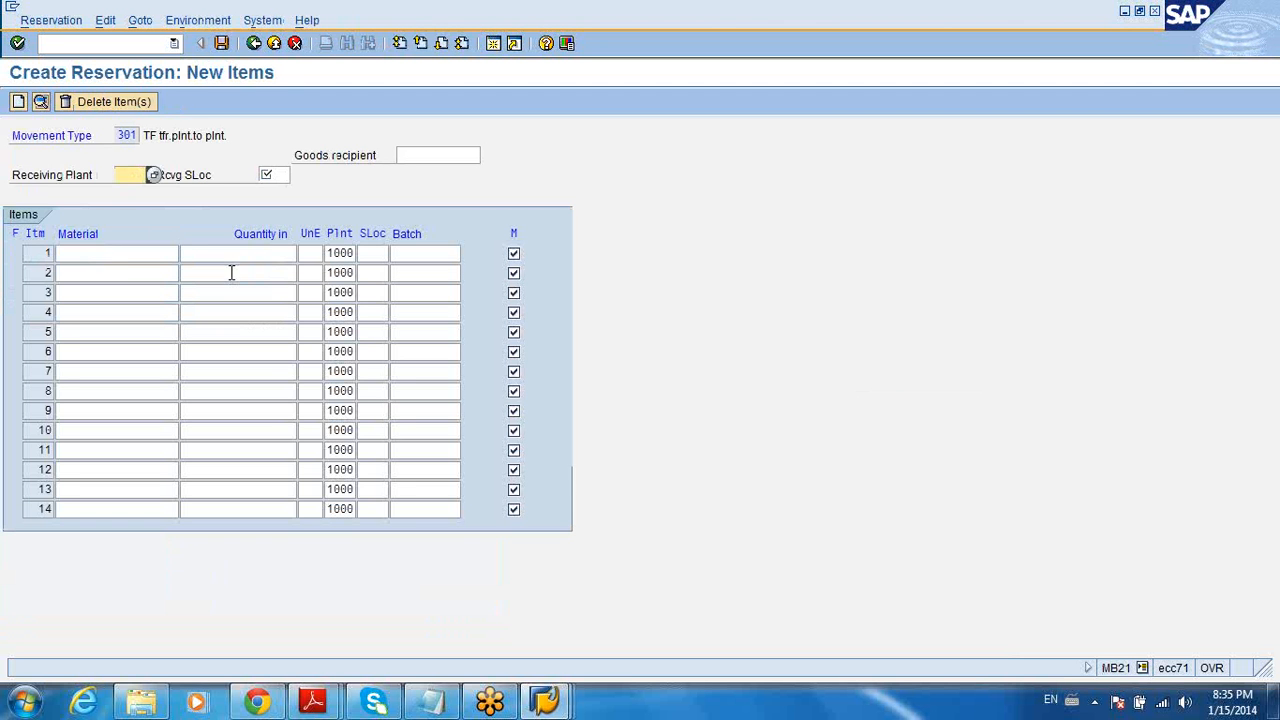
# Try to paste a material into the first item of the reservation, and clear the entry
pyautogui.click(116, 256)
pyautogui.write('a')
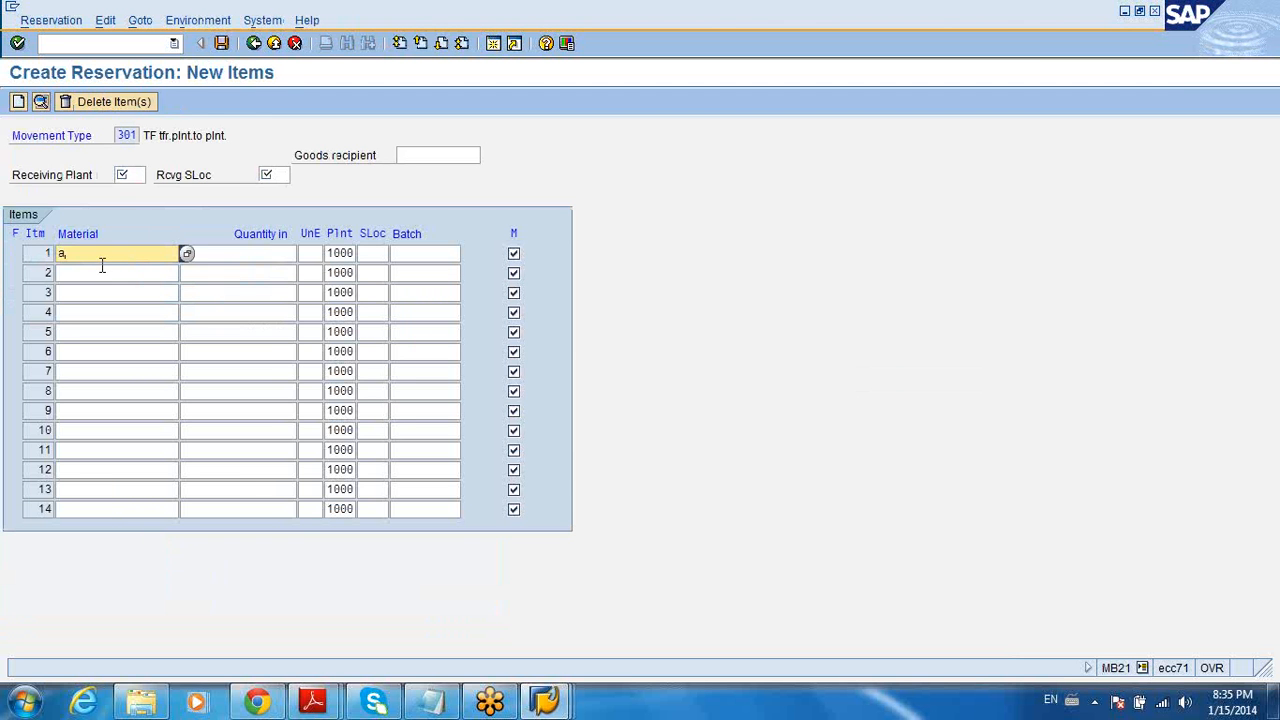
pyautogui.press('BackSpace')
pyautogui.hotkey('ctrl', 'v')
pyautogui.moveTo(124, 253); pyautogui.dragTo(3, 250)
pyautogui.press('BackSpace')
# Switch to another SAP session, open ME21N, display the existing AM2-401 purchase order, and select the material in item 20
pyautogui.moveTo(560, 705)
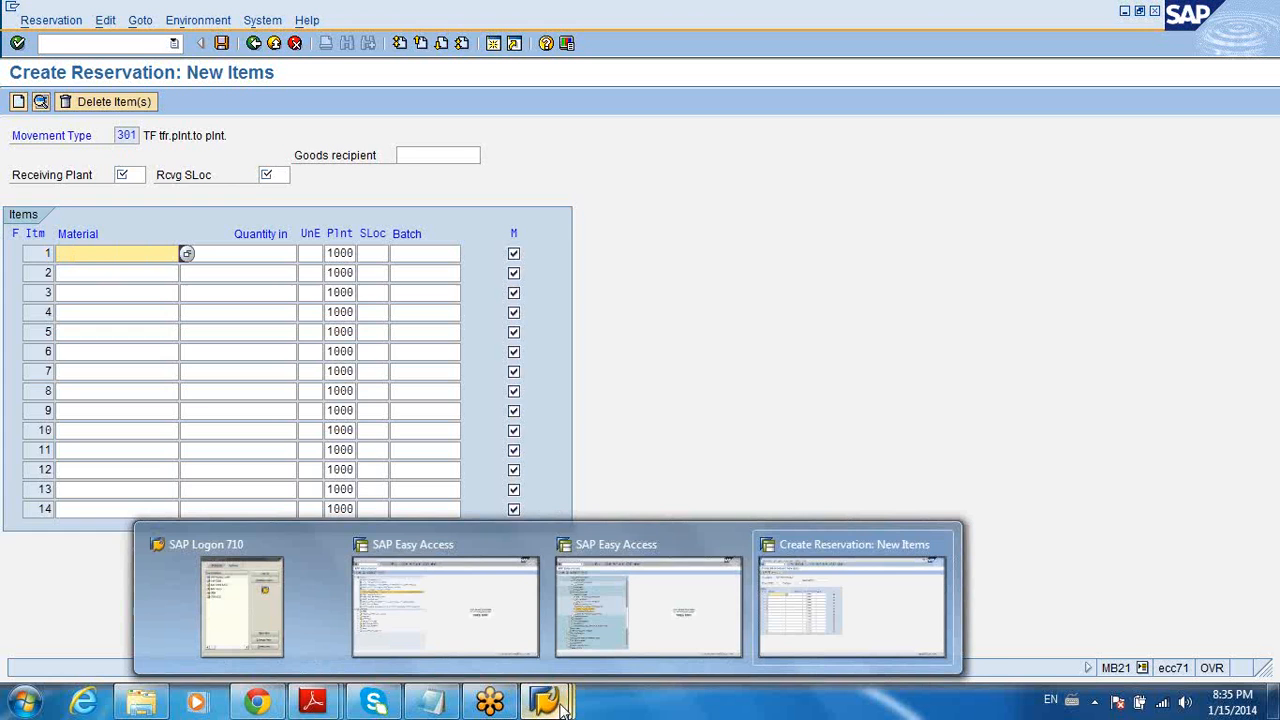
pyautogui.click(609, 622)
pyautogui.click(484, 190)
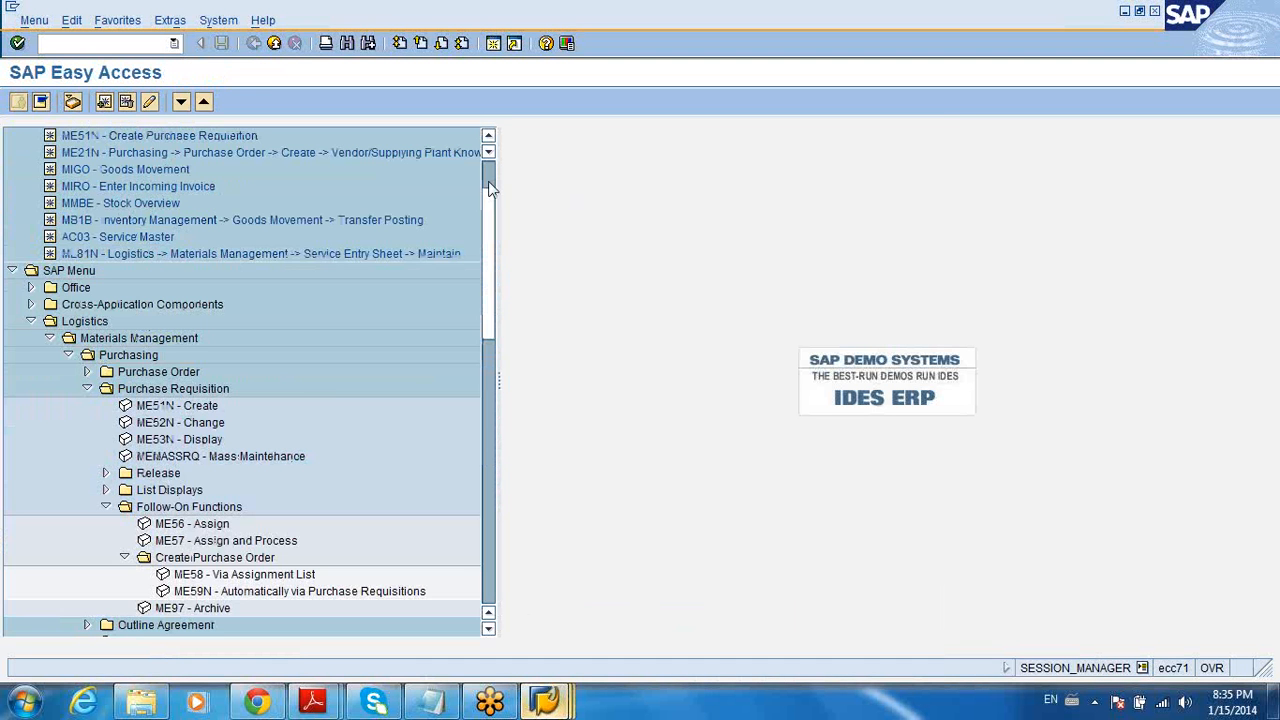
pyautogui.doubleClick(282, 152)
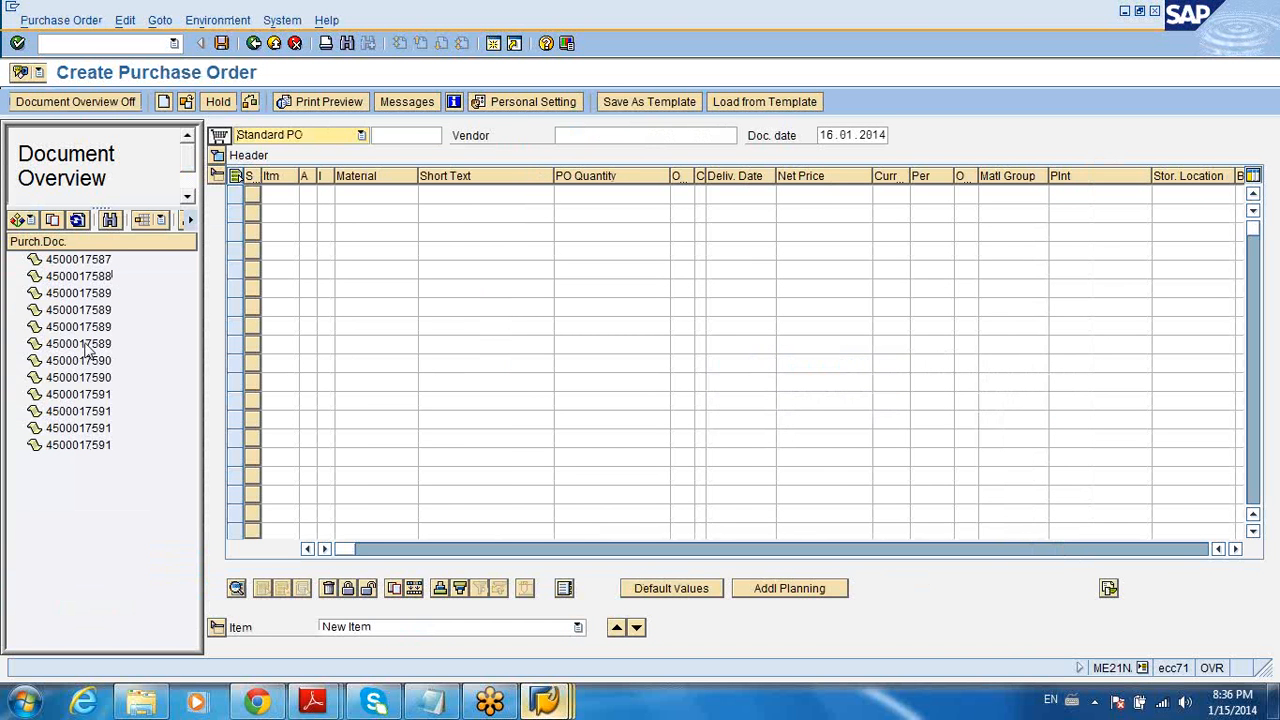
pyautogui.doubleClick(86, 343)
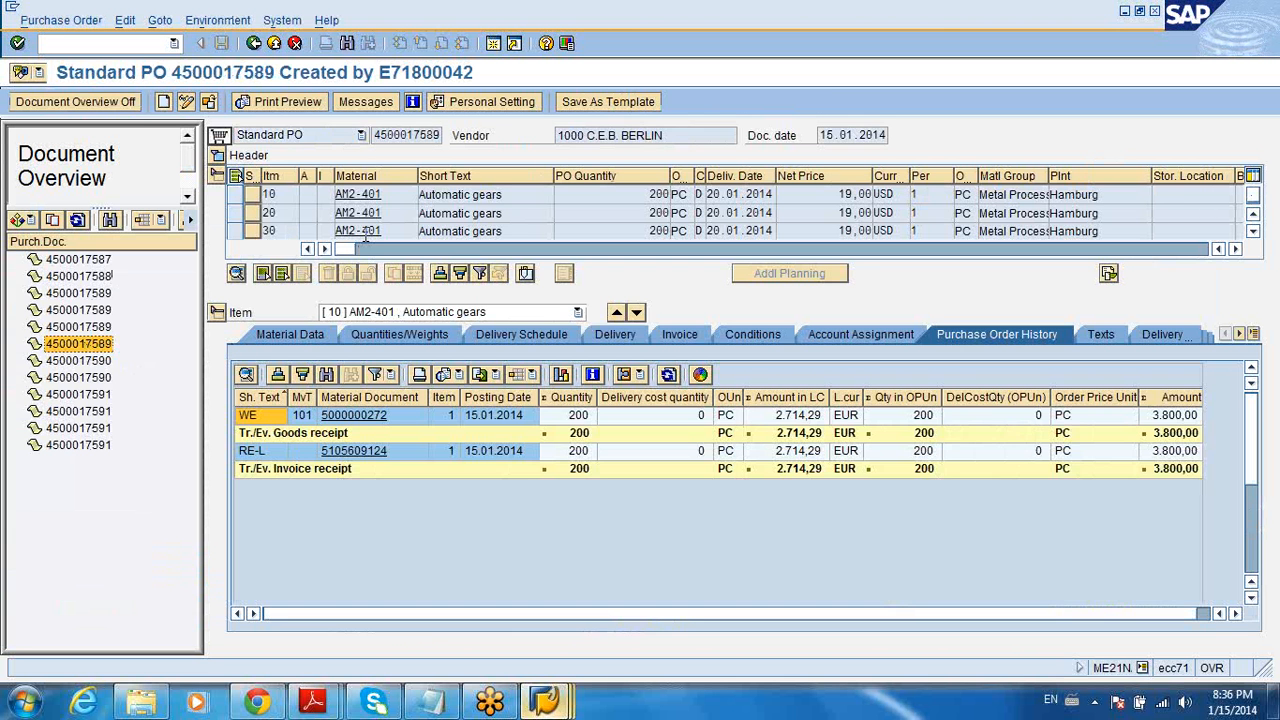
pyautogui.click(372, 213)
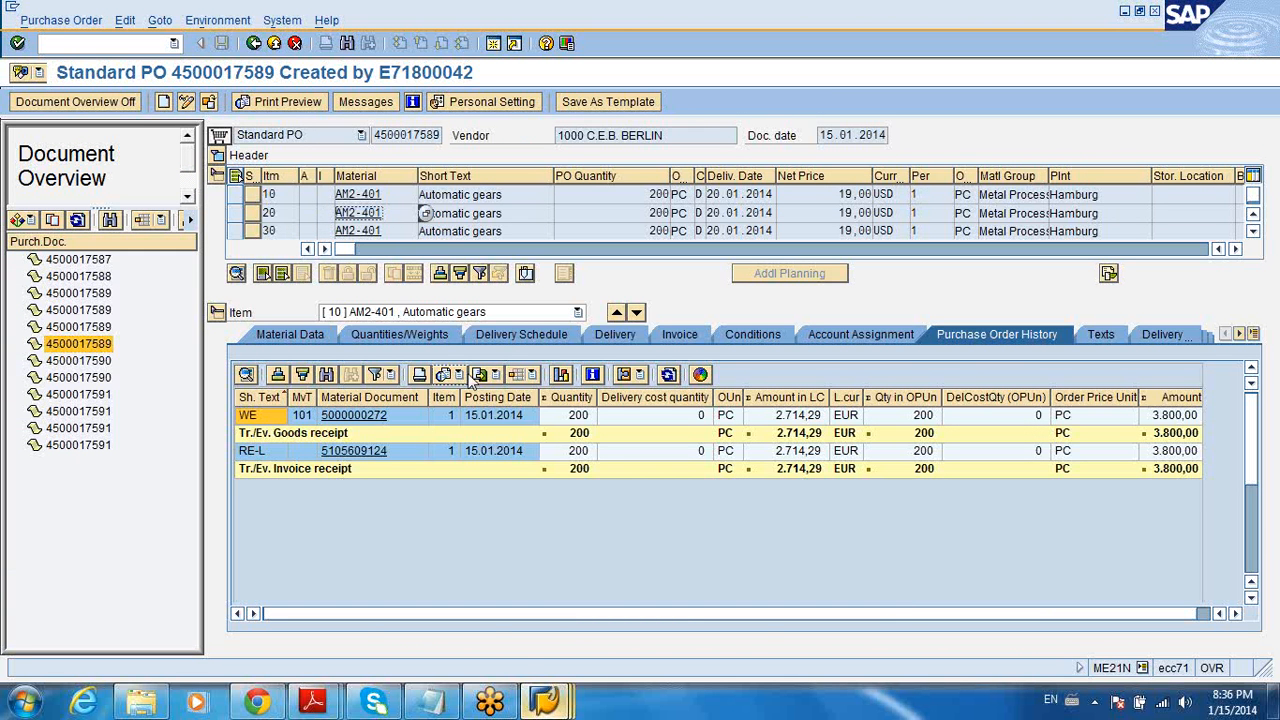
# Switch to the Create Reservation session and enter AM2-401 as the material of the first item
pyautogui.click(545, 697)
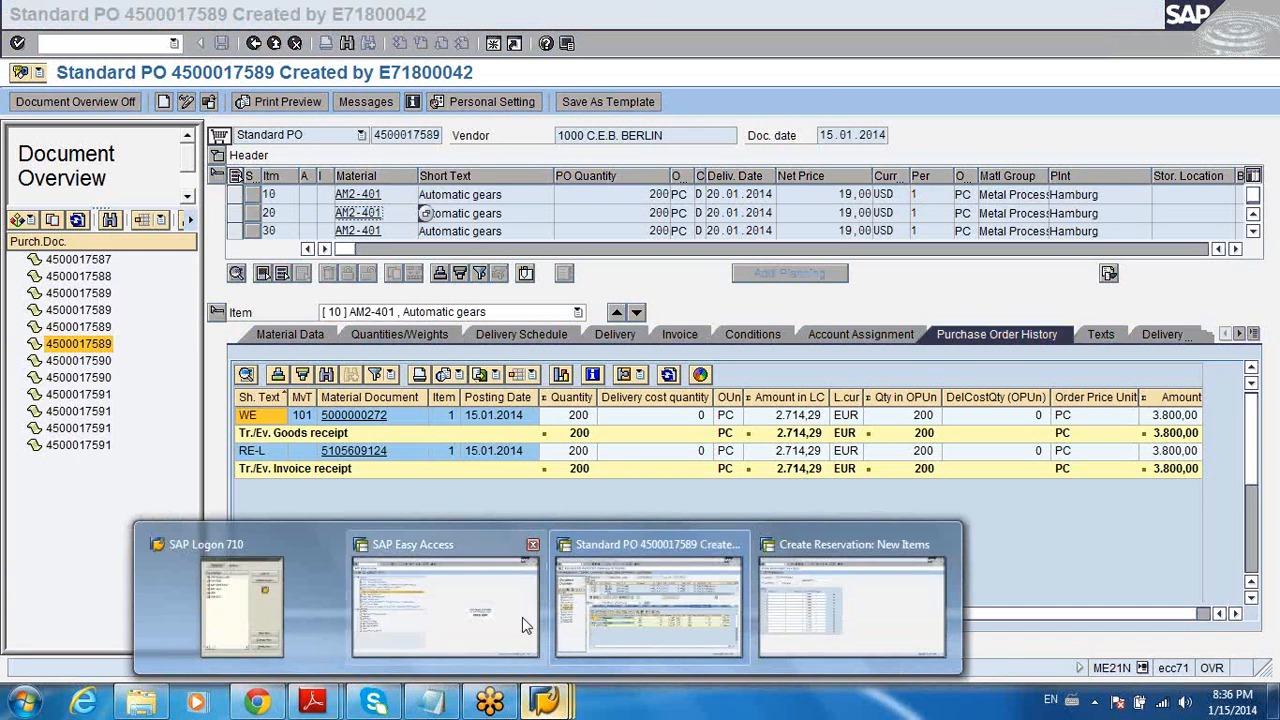
pyautogui.click(522, 617)
pyautogui.moveTo(545, 700)
pyautogui.click(637, 604)
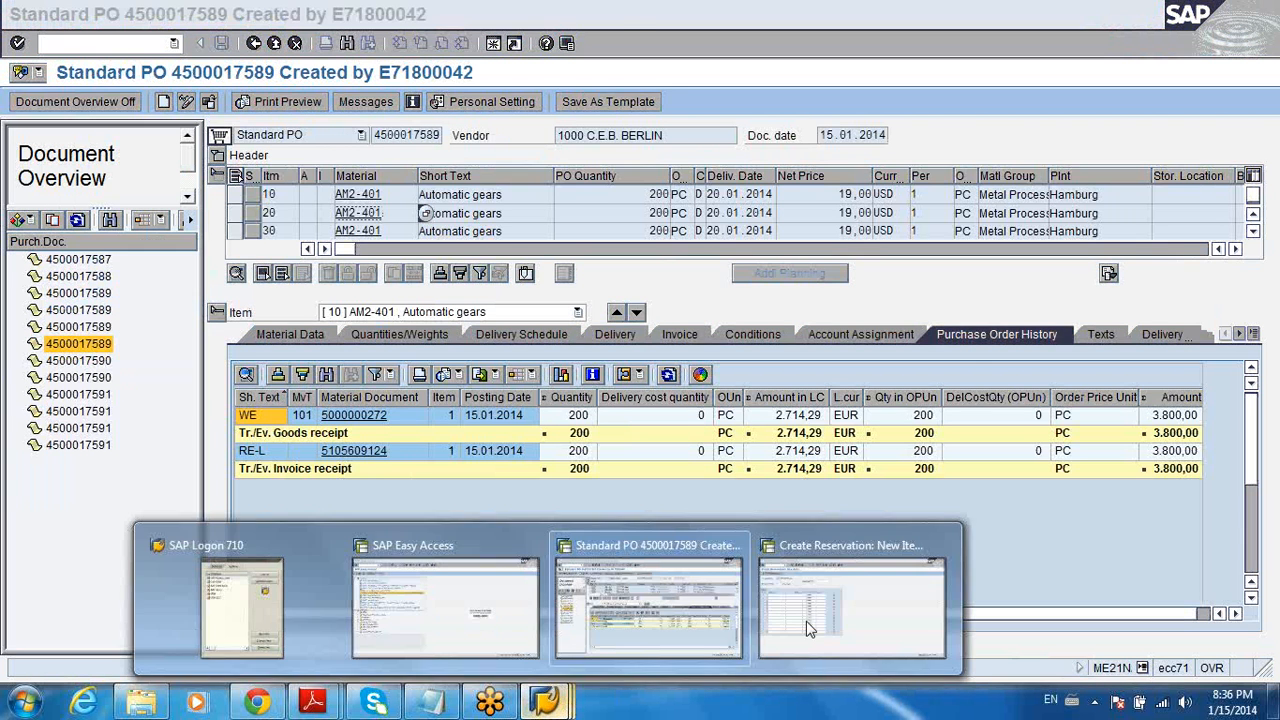
pyautogui.click(840, 610)
pyautogui.write('AM2-401')
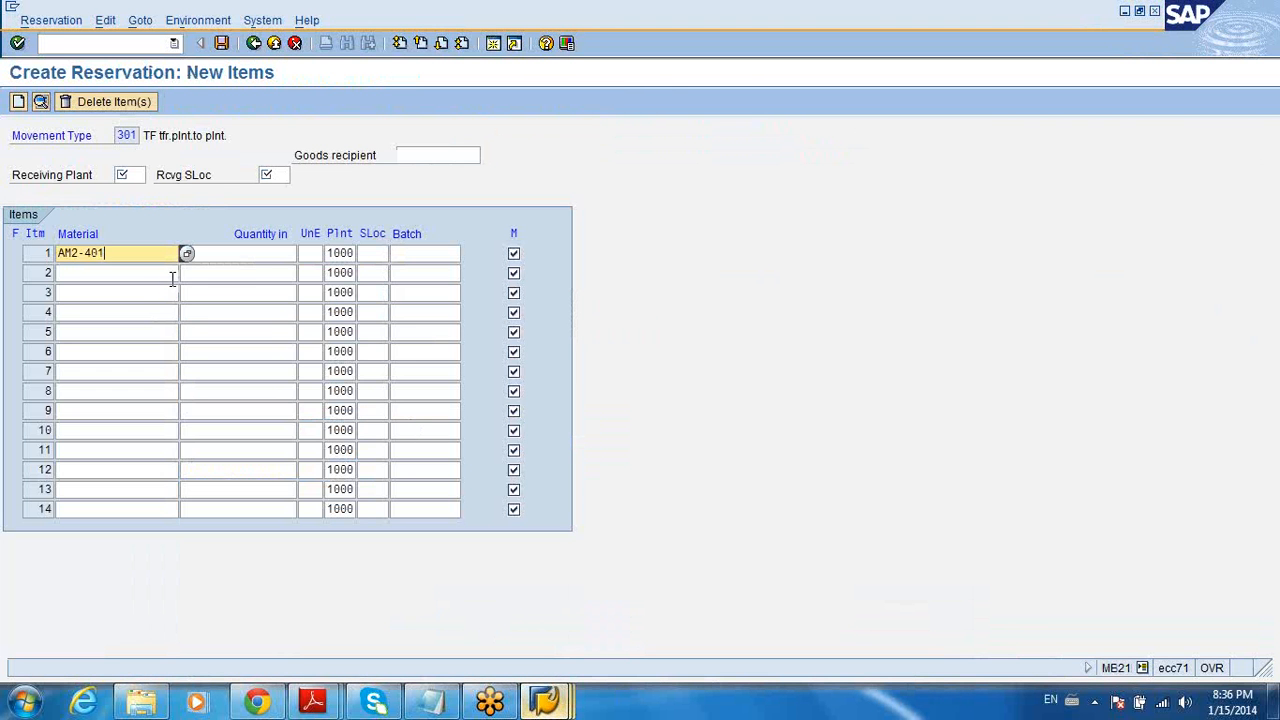
pyautogui.click(265, 256)
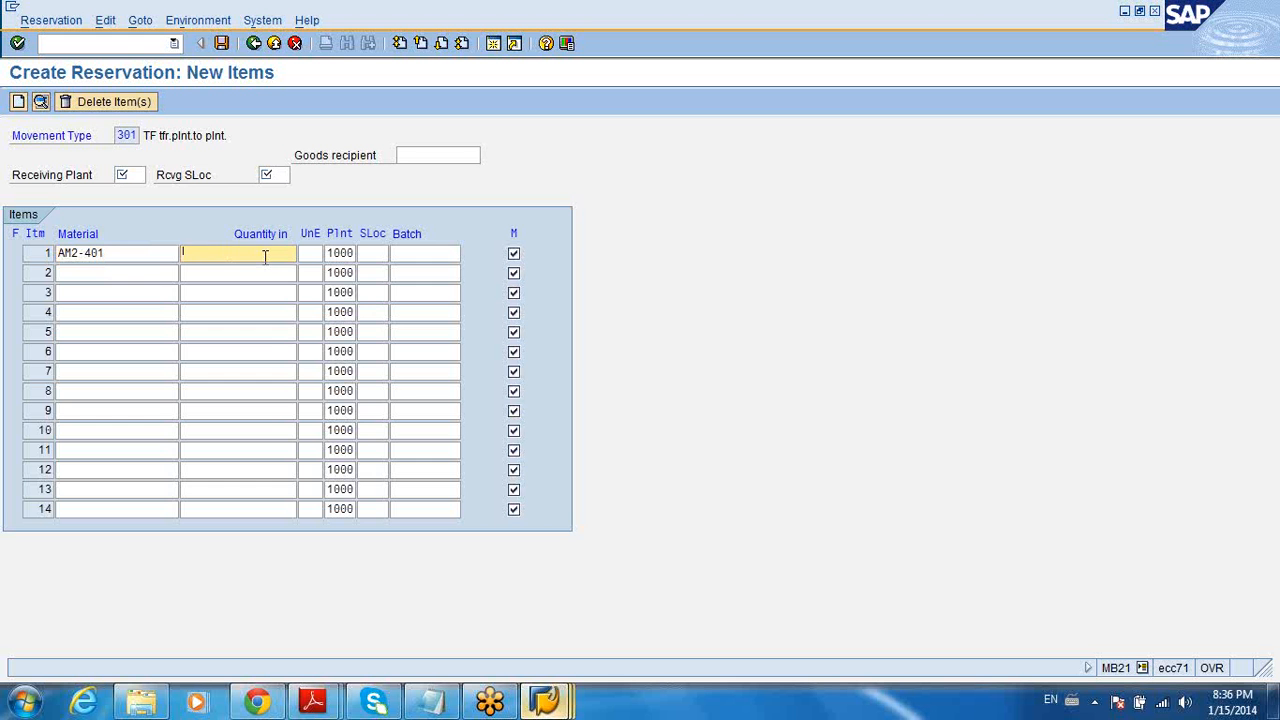
# Start a new session and run the MMBE stock overview for material AM2-401 in plant 1000, storage location 0001
pyautogui.click(492, 44)
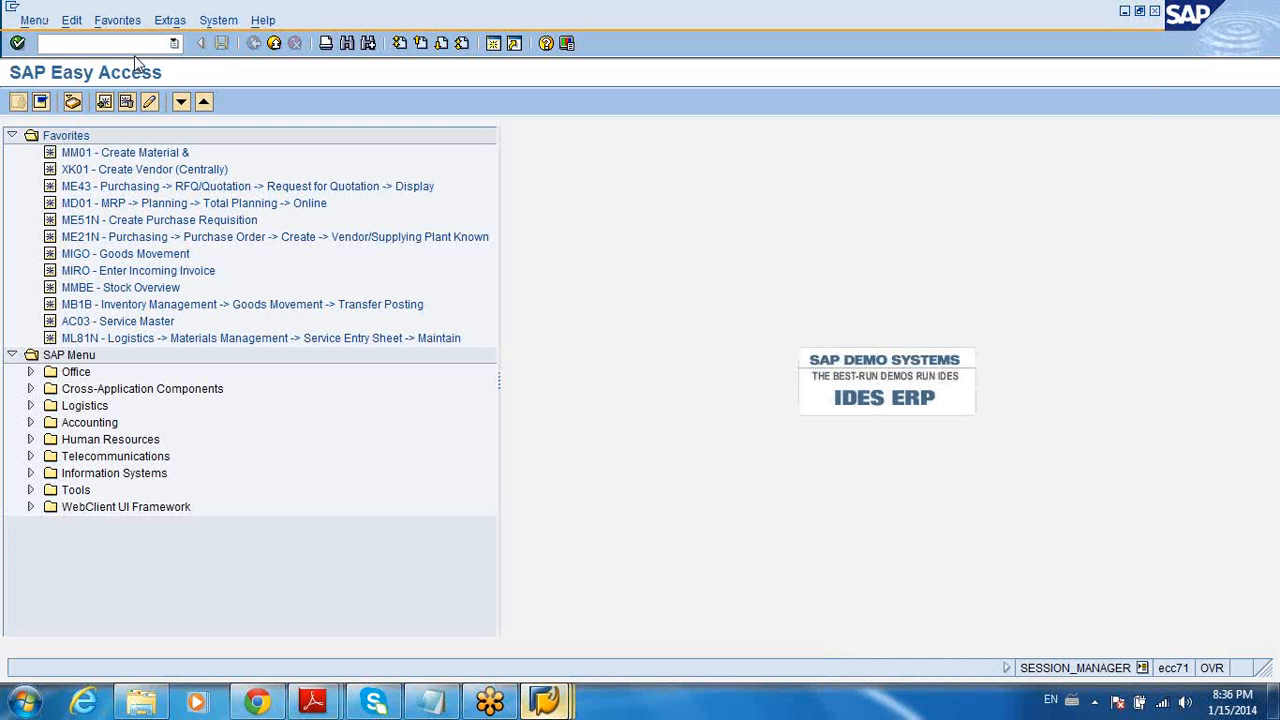
pyautogui.write('mmbe')
pyautogui.press('Return')
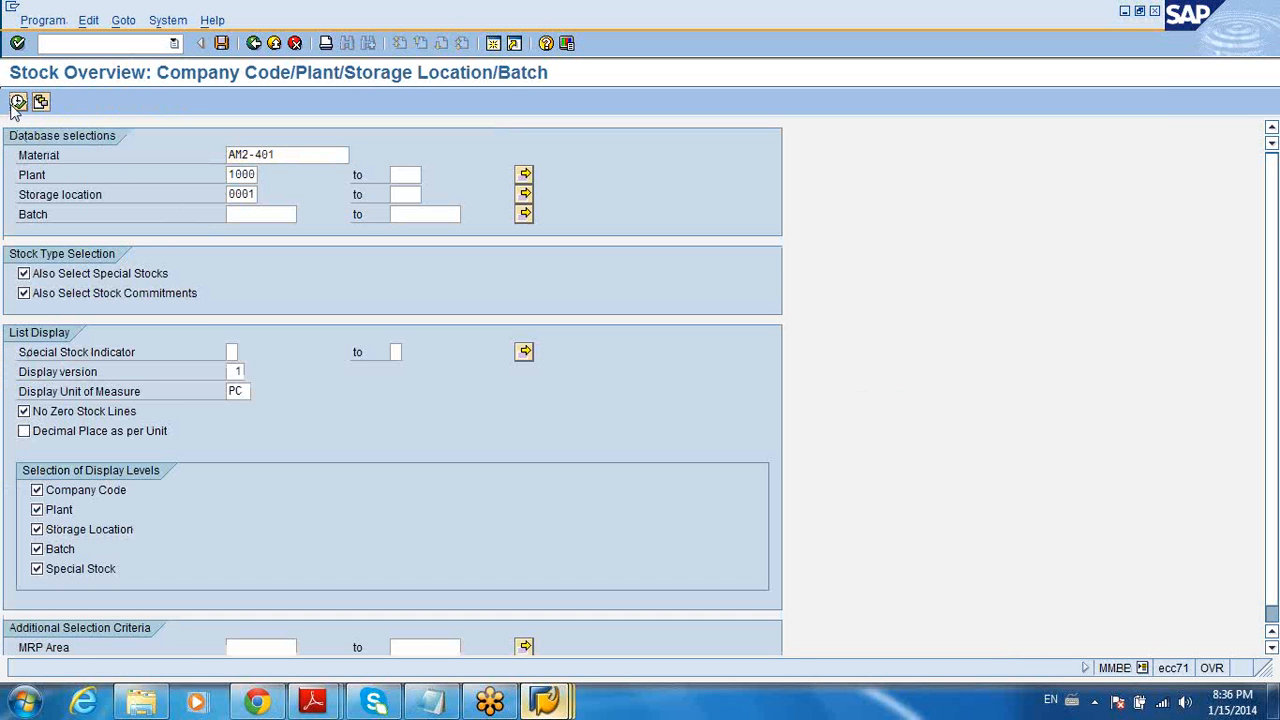
pyautogui.click(18, 101)
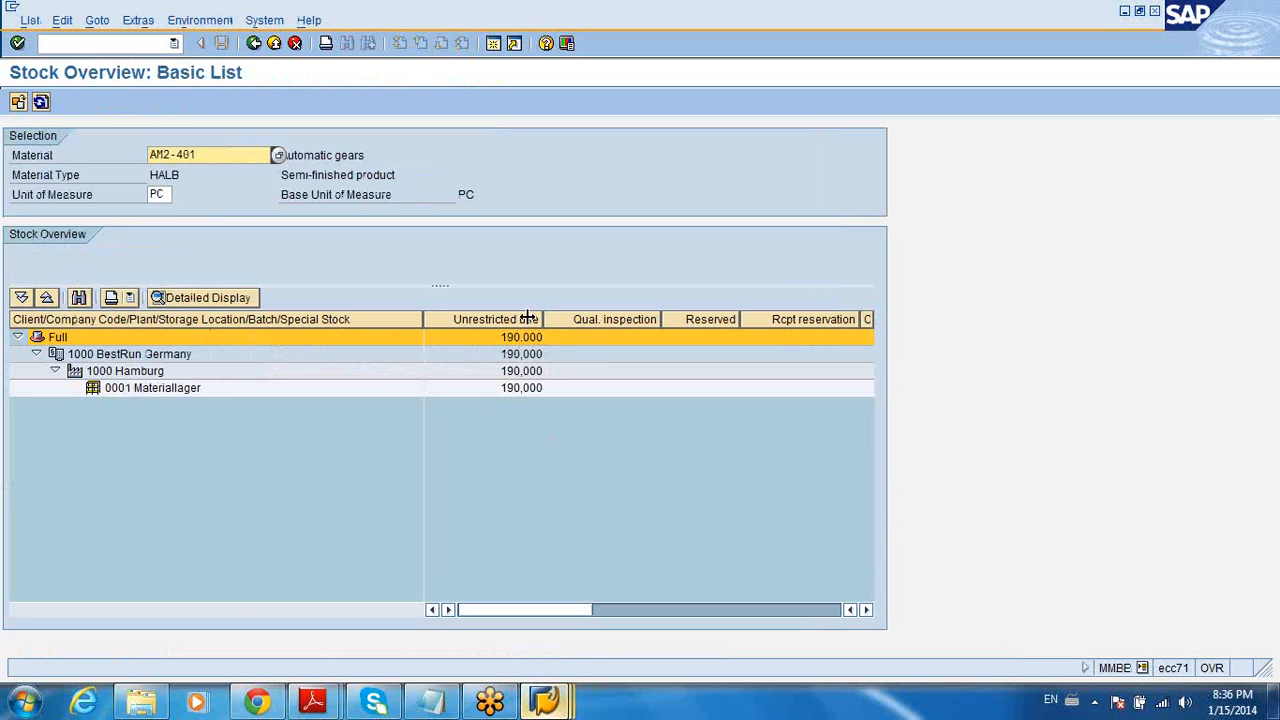
# Return to the reservation, set the first item's quantity to 90, and enter 1100 as the receiving plant
pyautogui.moveTo(545, 700)
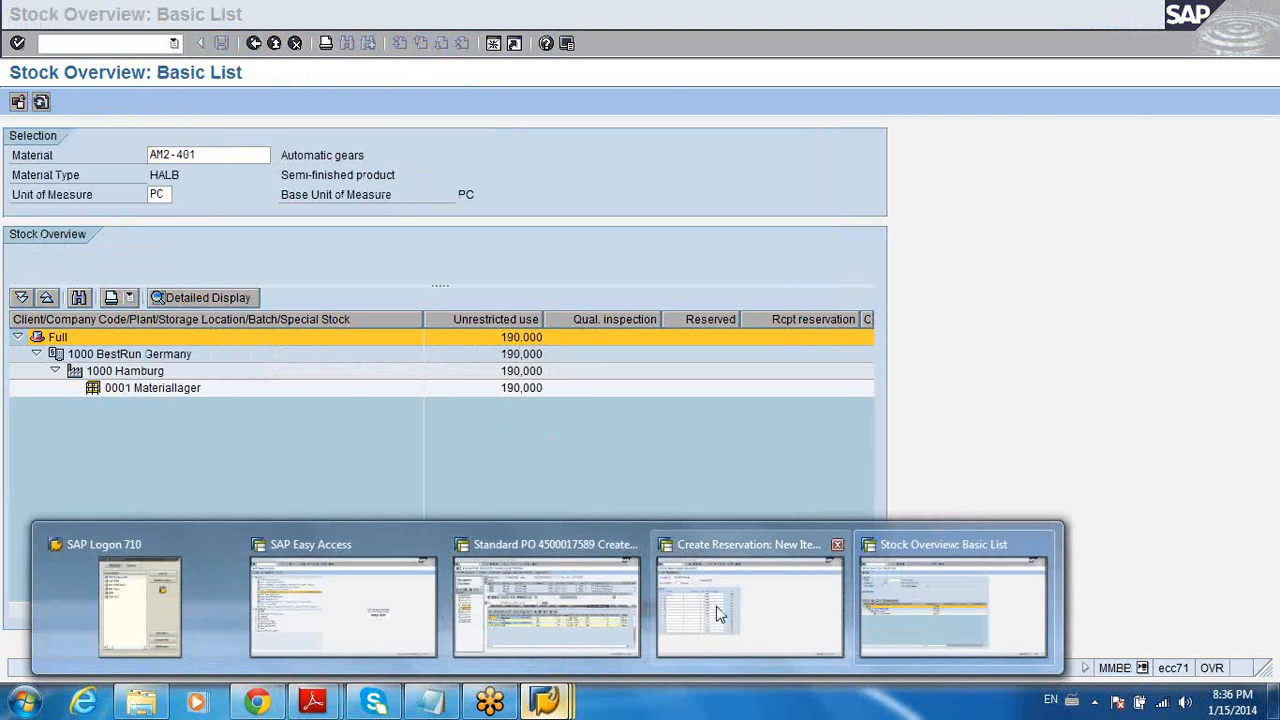
pyautogui.click(755, 585)
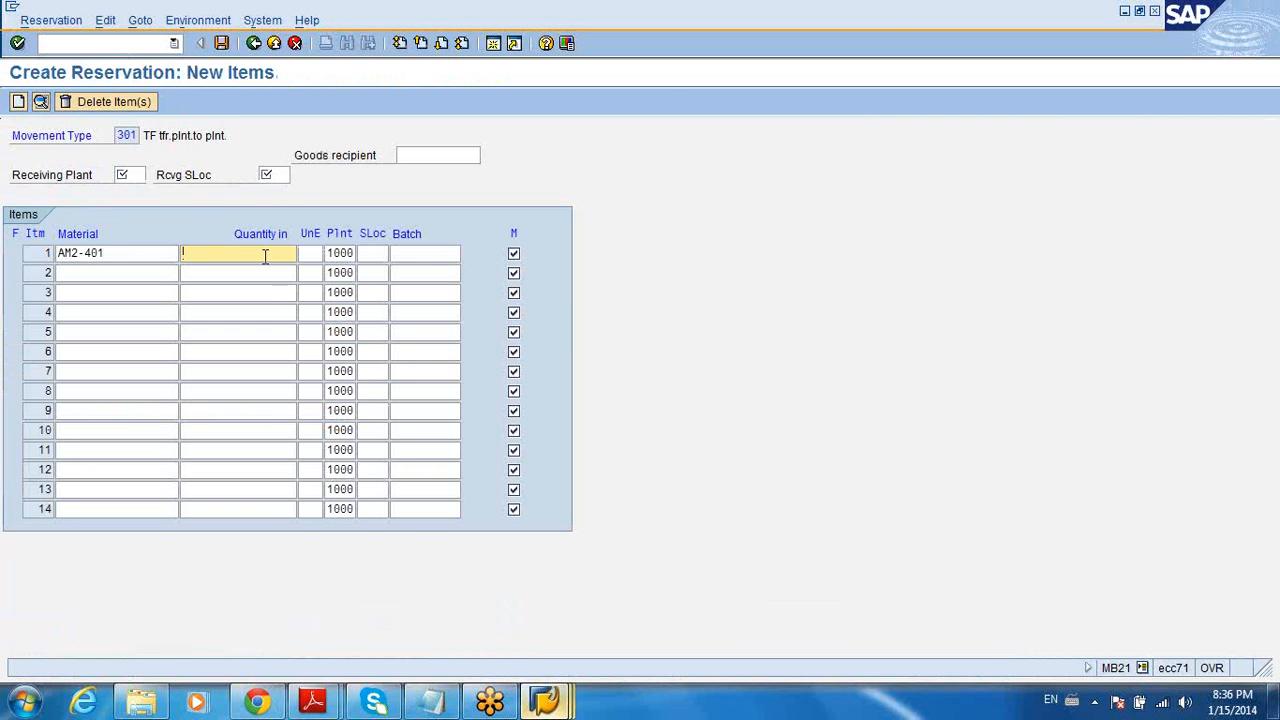
pyautogui.write('90')
pyautogui.click(136, 176)
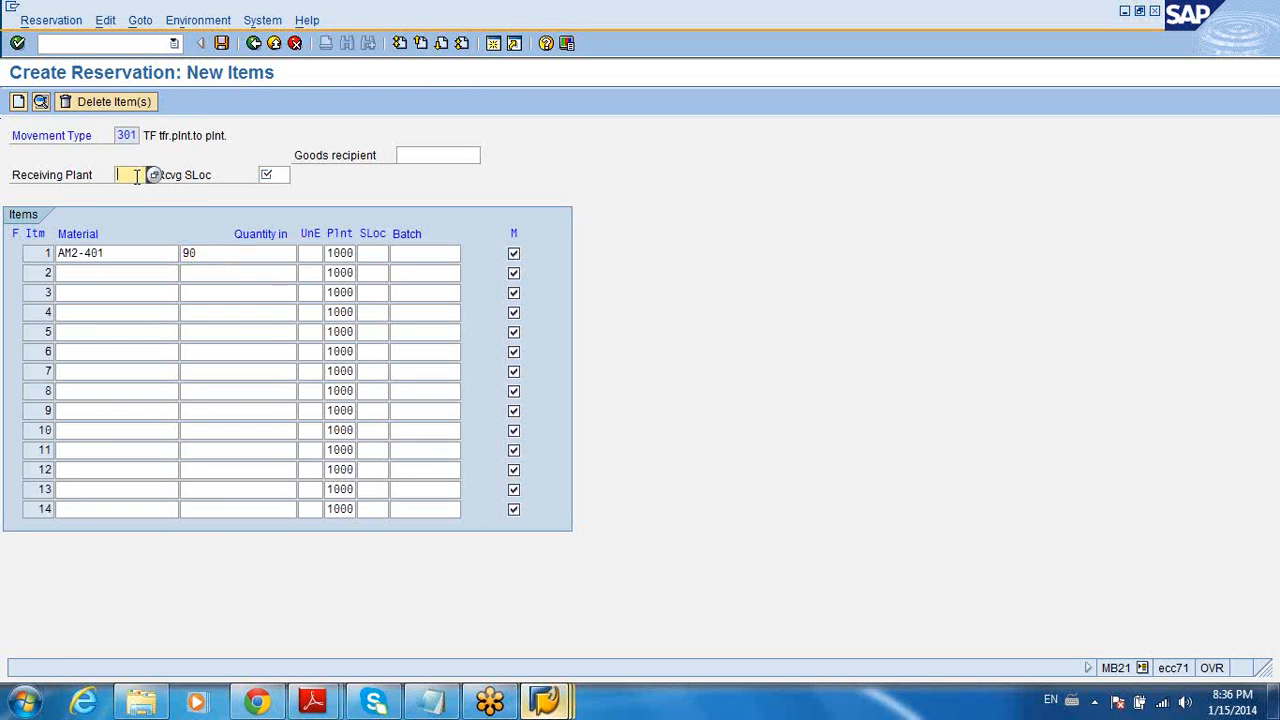
pyautogui.click(254, 43)
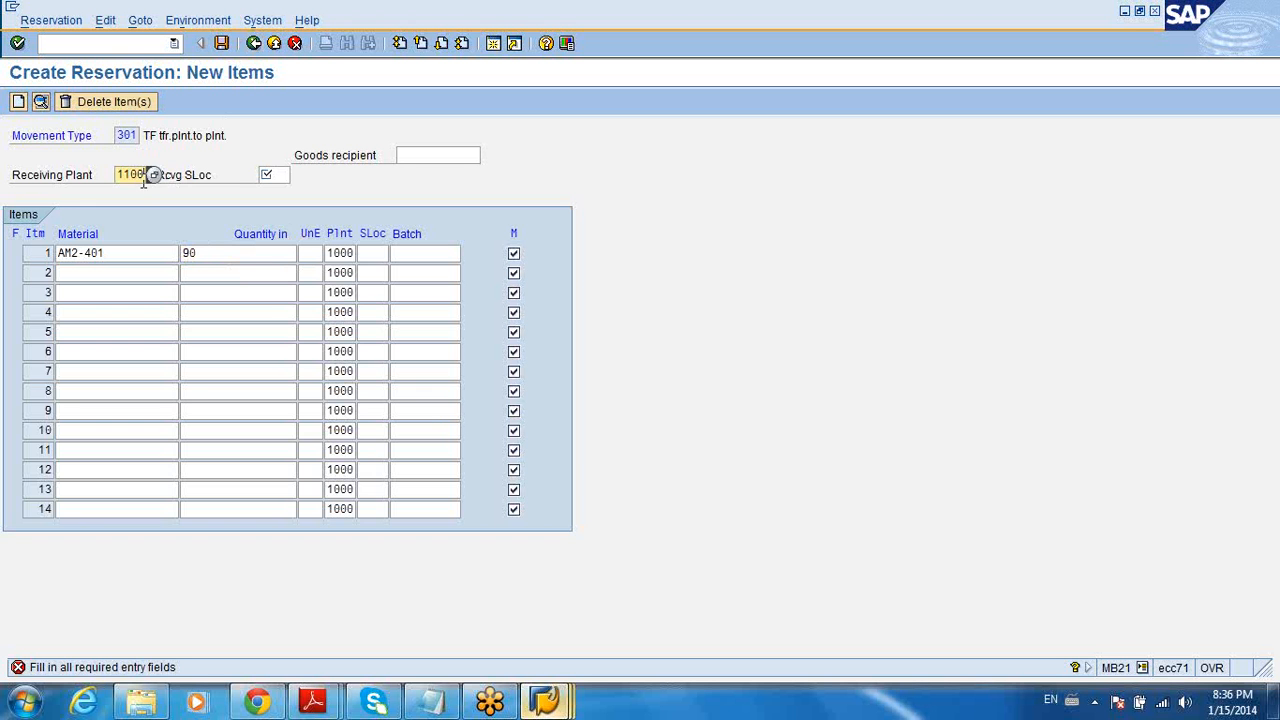
# Set the receiving storage location to 0001, confirm the reservation item, and post the reservation
pyautogui.click(279, 176)
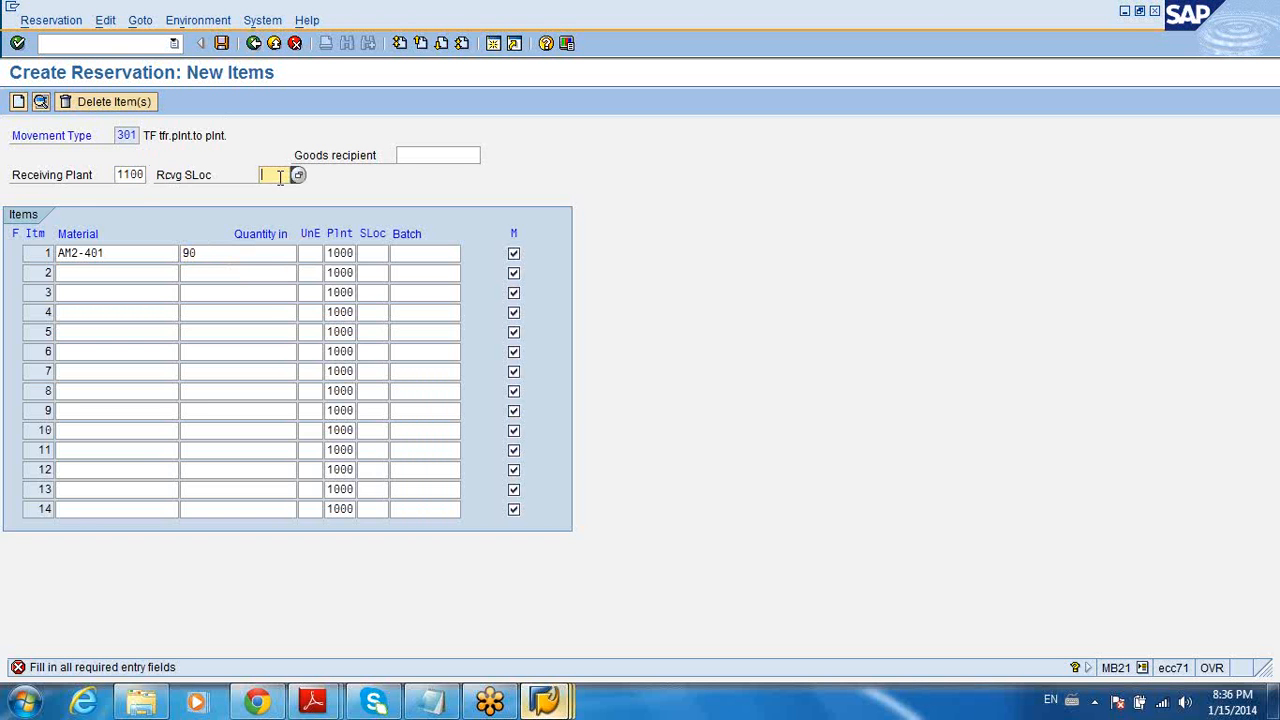
pyautogui.write('0001')
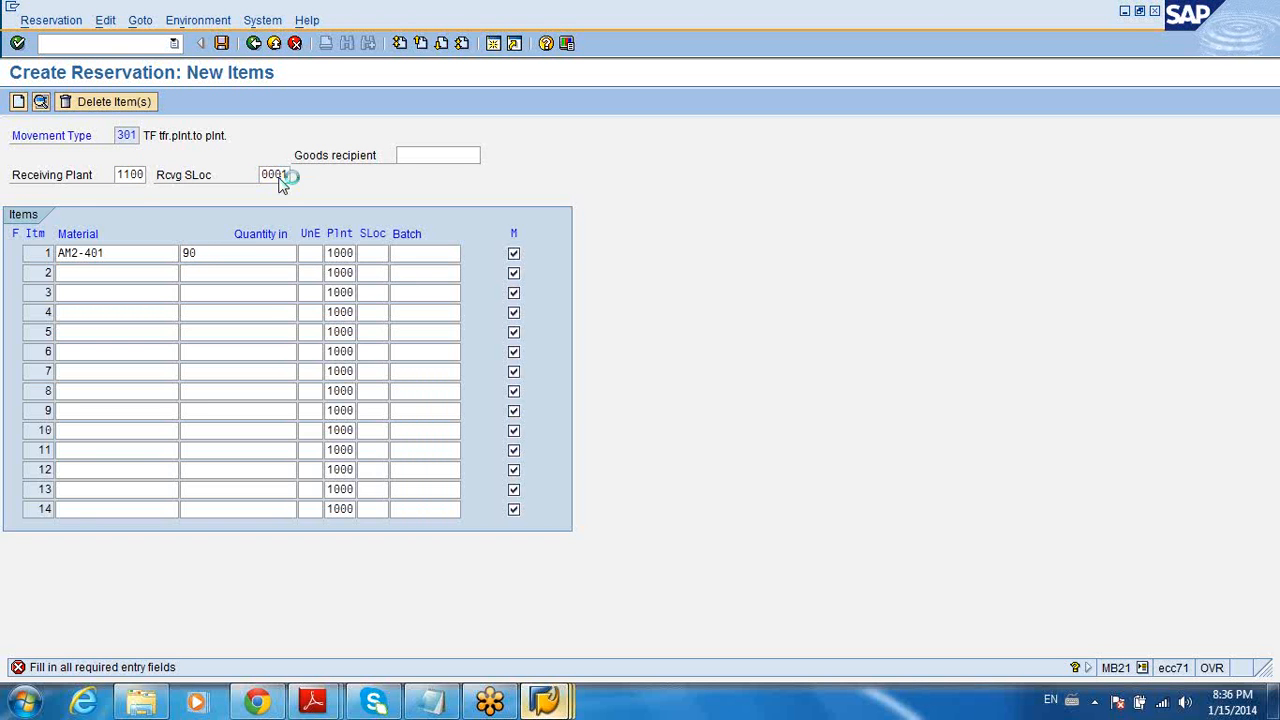
pyautogui.press('Return')
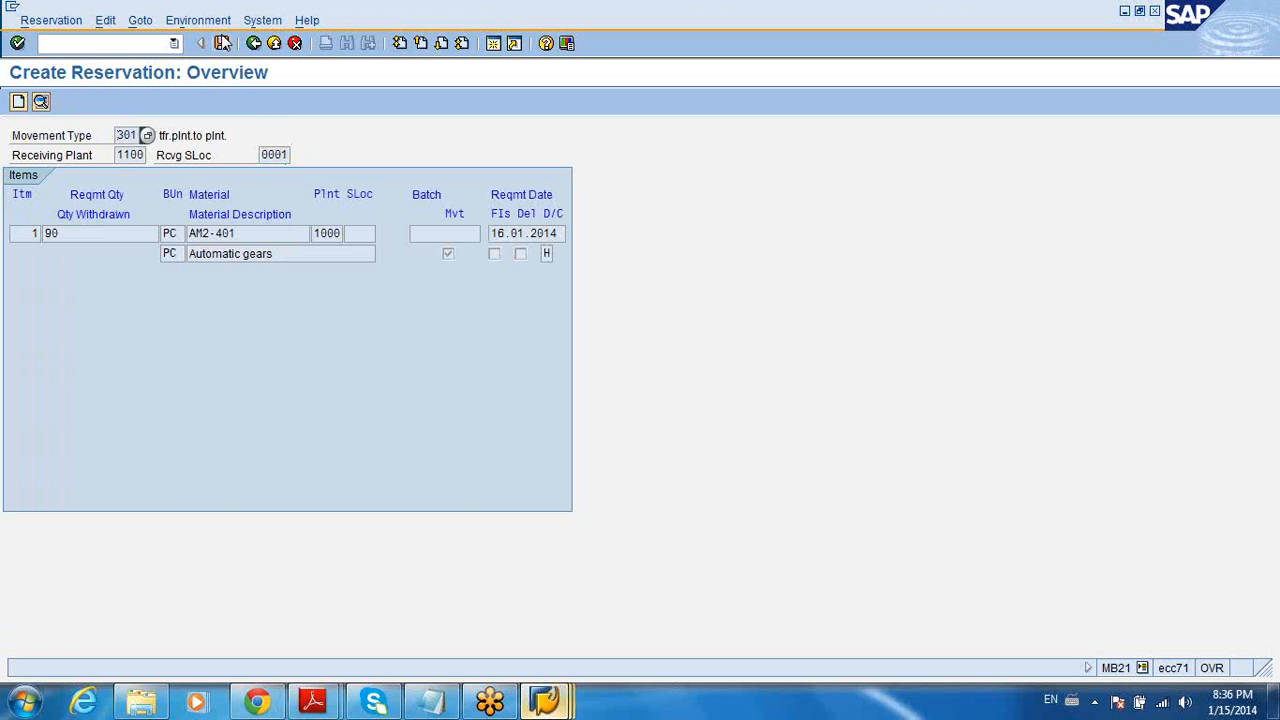
pyautogui.click(222, 43)
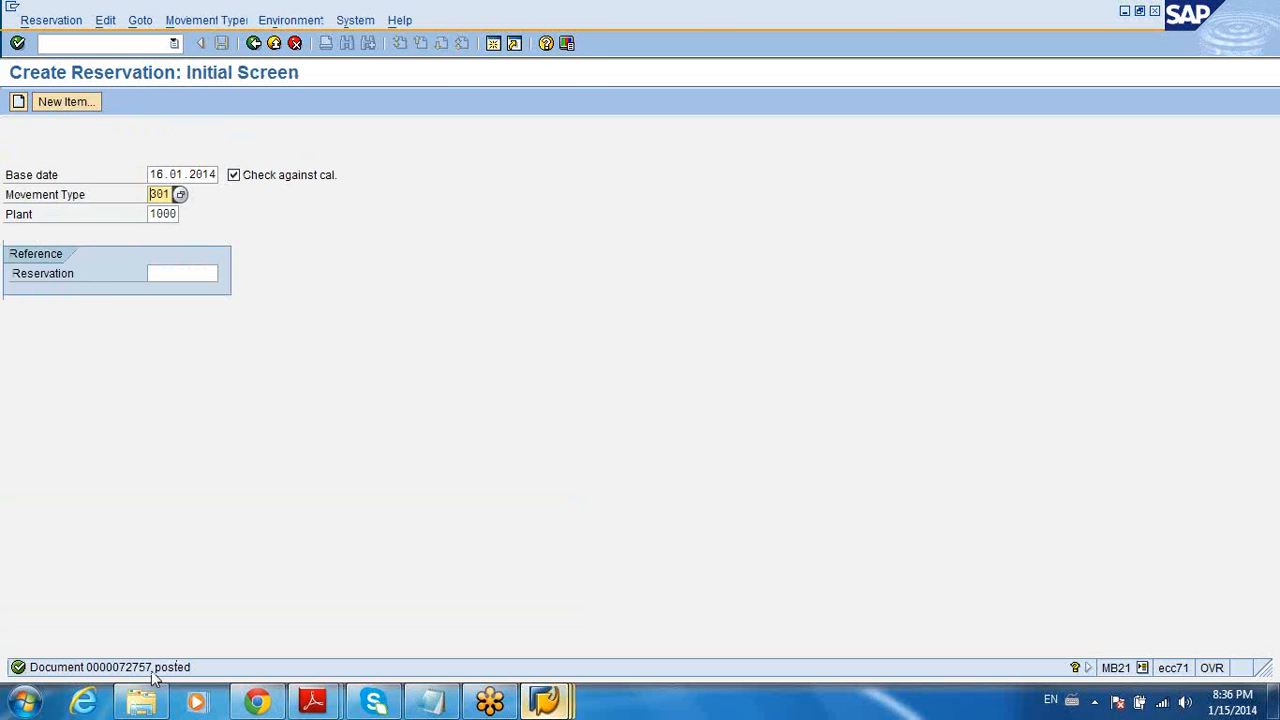
# Switch back to the MMBE session, refresh the AM2-401 stock overview to check the reserved stock, and leave the transaction
pyautogui.click(545, 700)
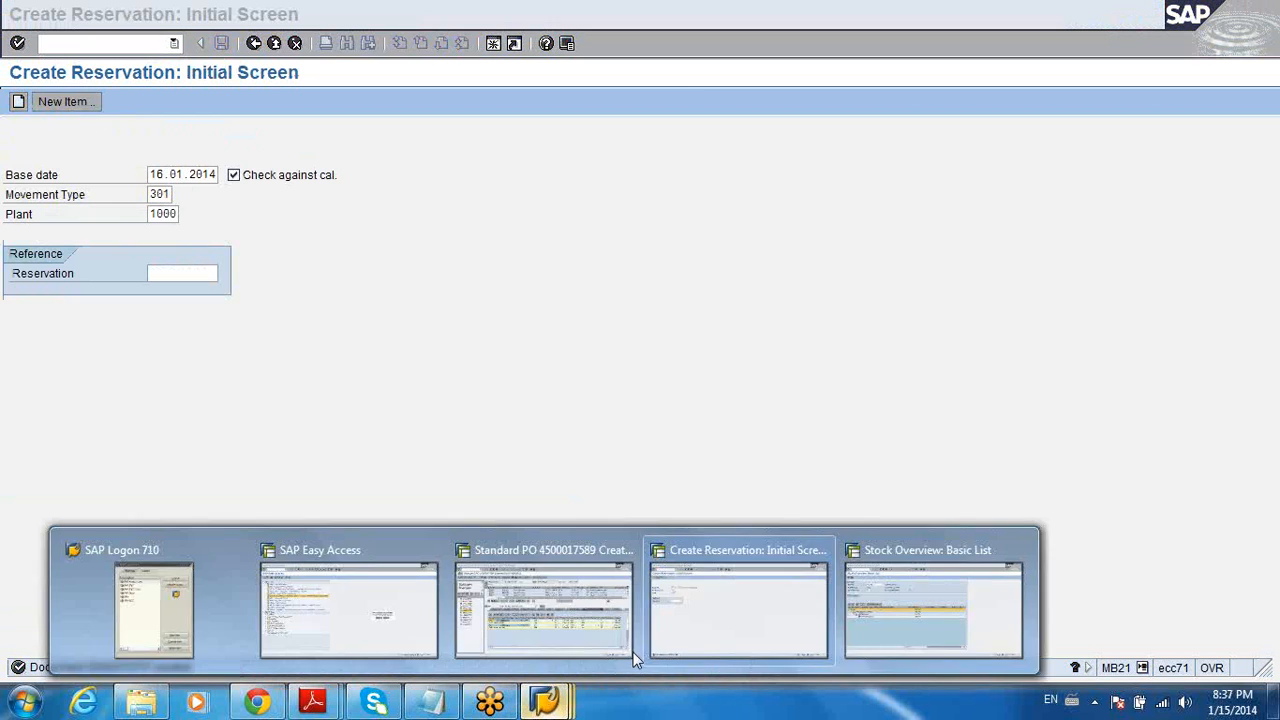
pyautogui.click(600, 575)
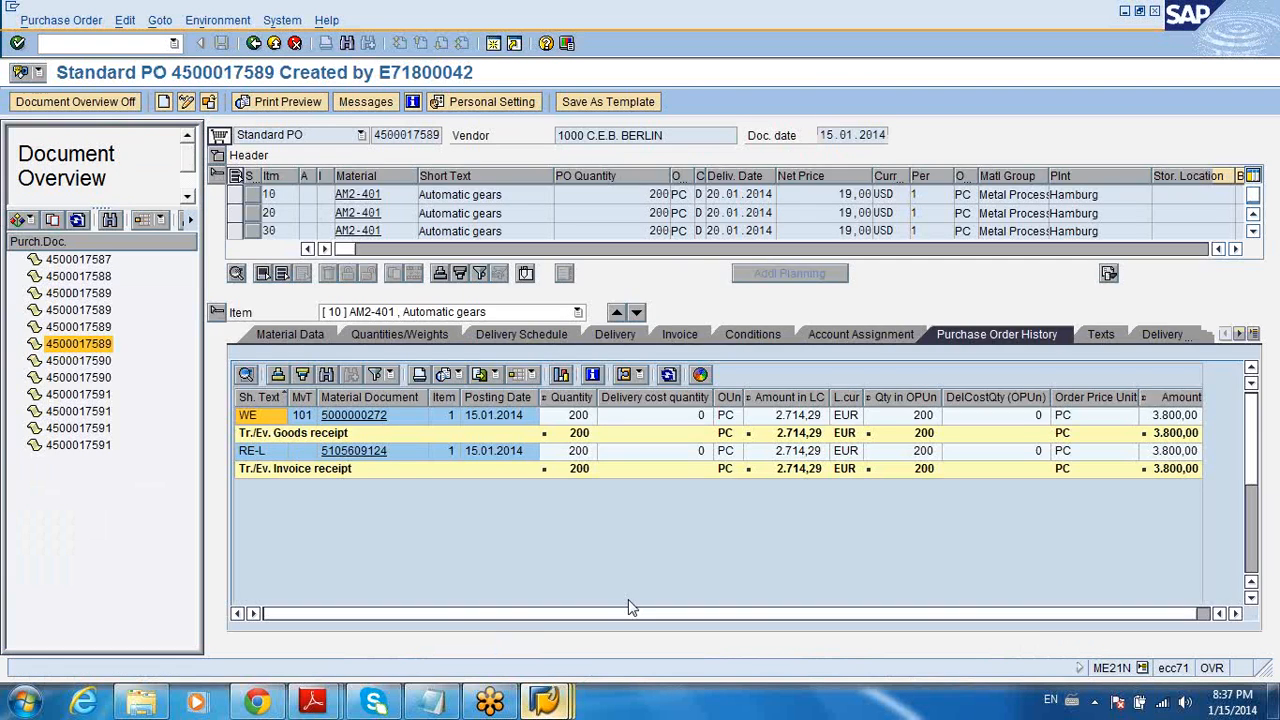
pyautogui.click(545, 700)
pyautogui.click(665, 598)
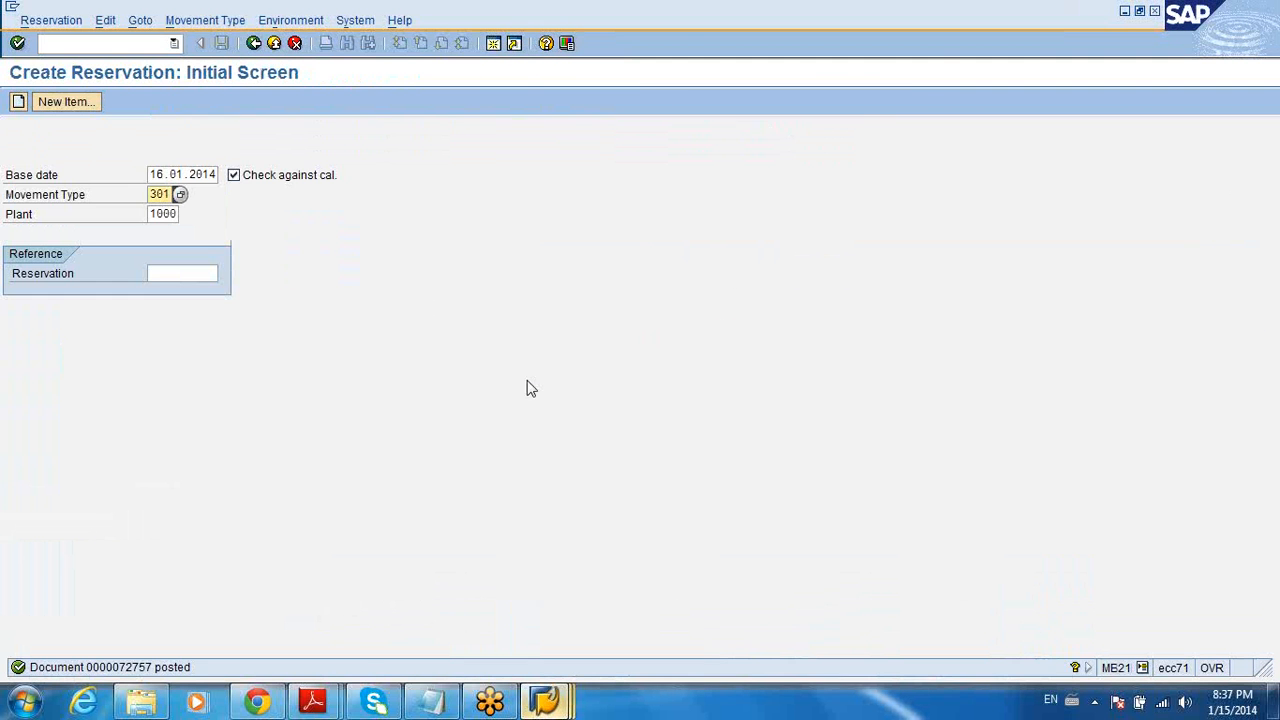
pyautogui.click(545, 700)
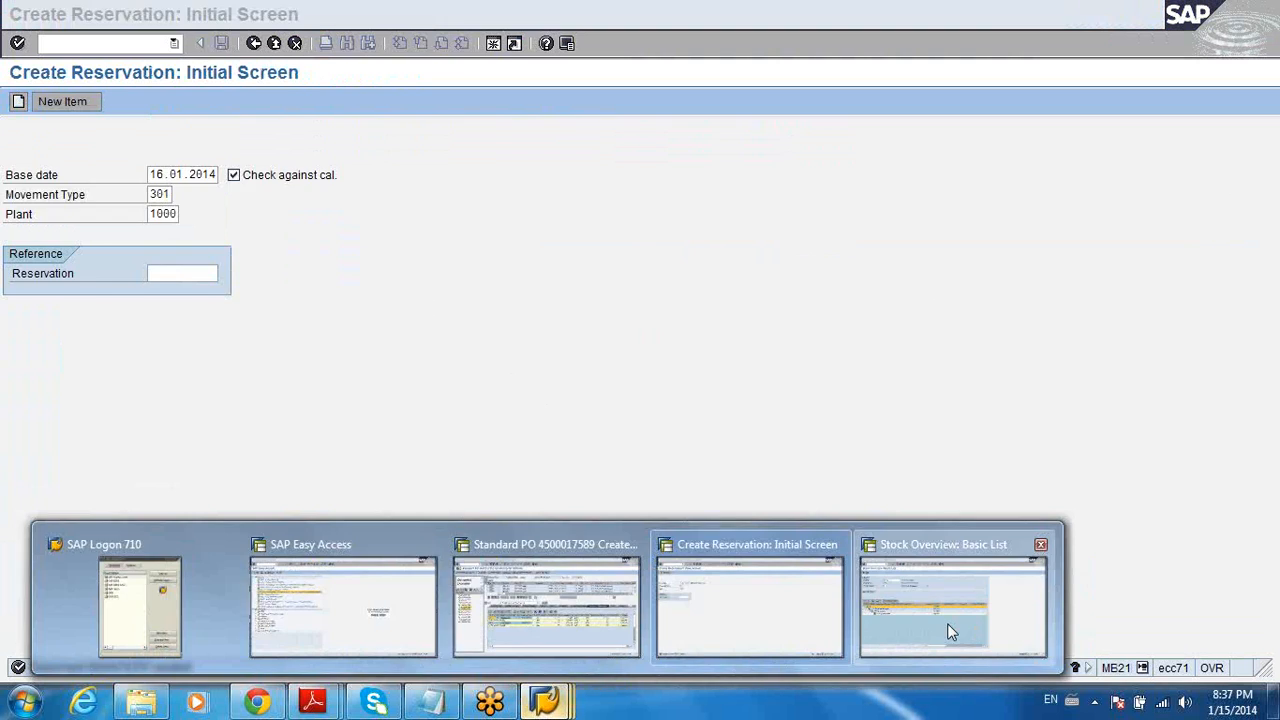
pyautogui.click(948, 625)
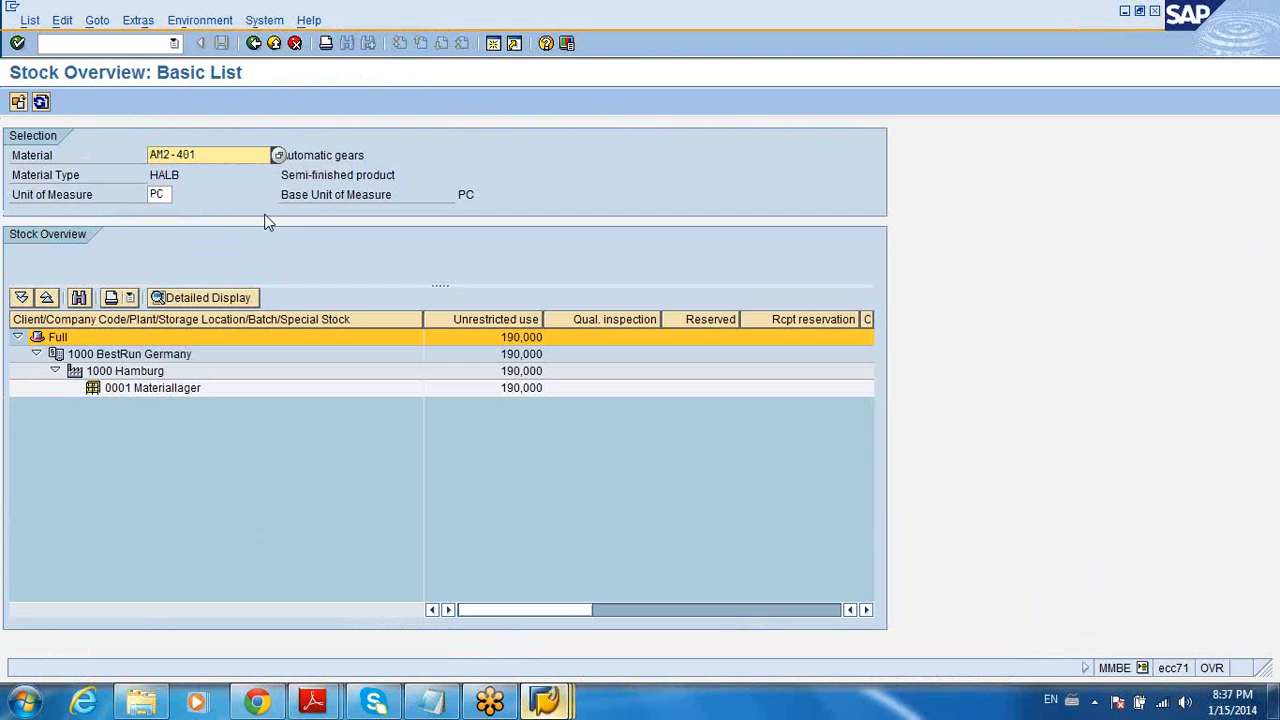
pyautogui.click(41, 102)
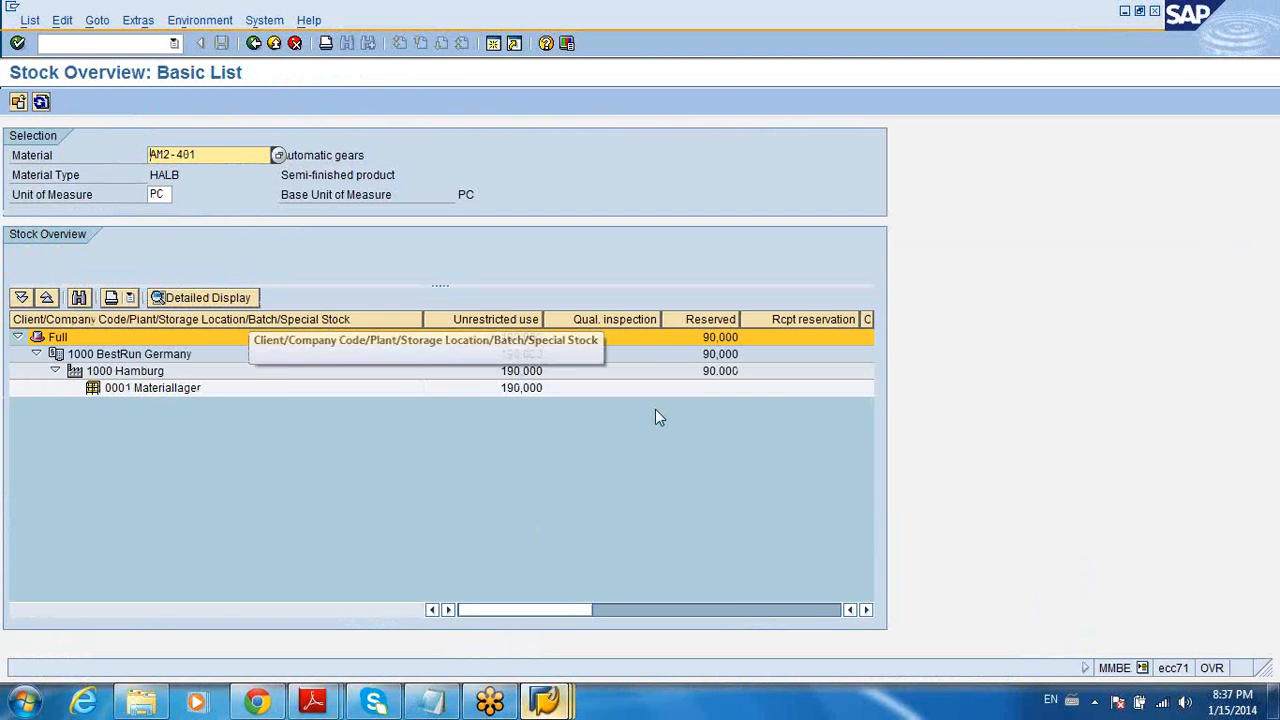
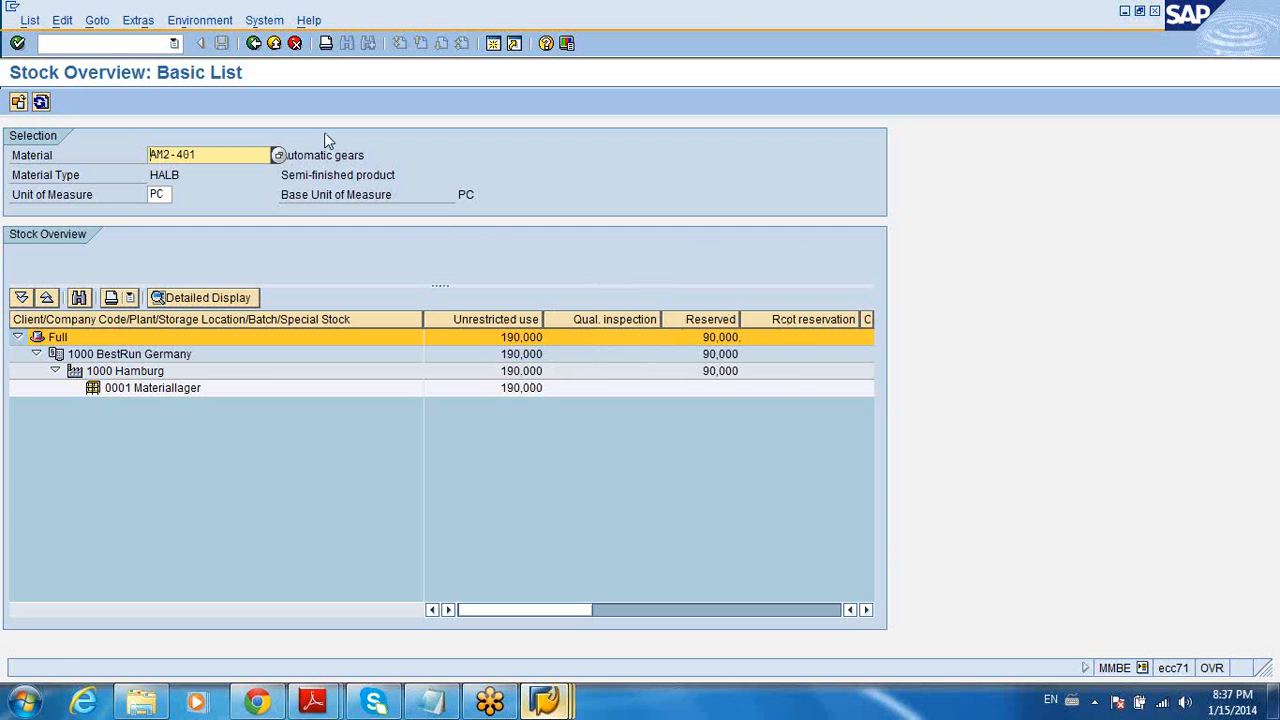
pyautogui.click(255, 45)
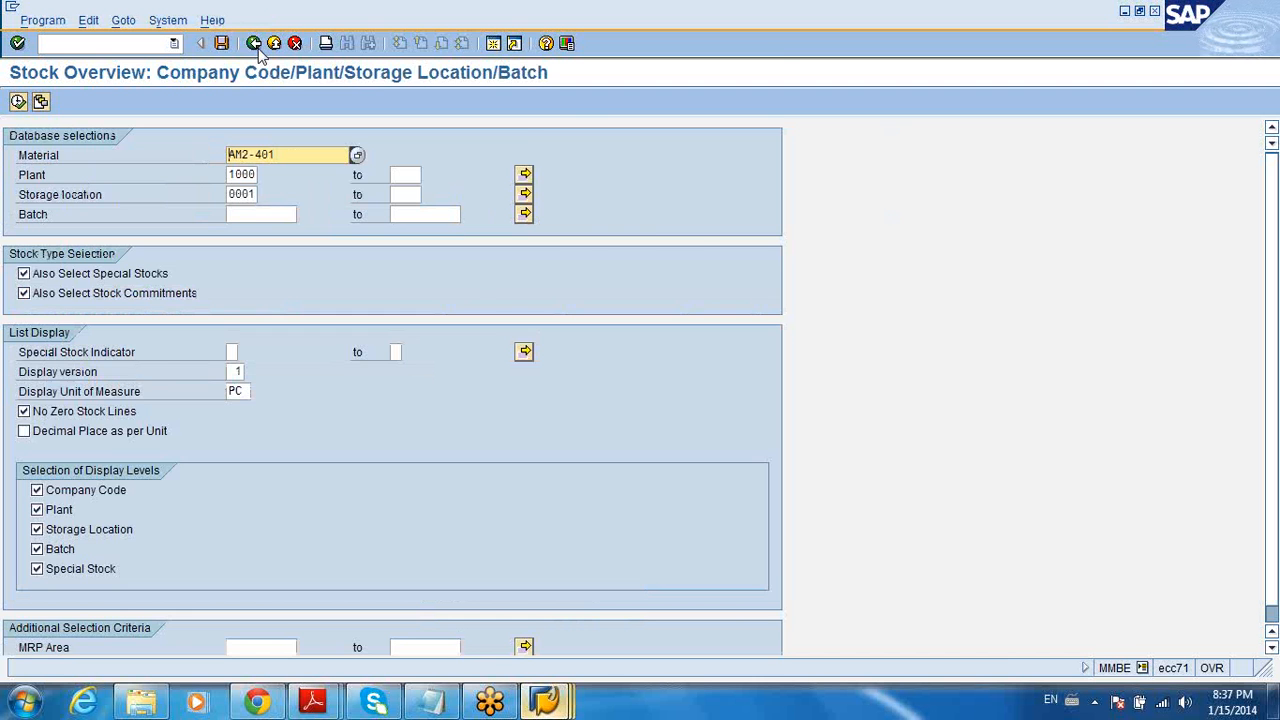
pyautogui.click(257, 51)
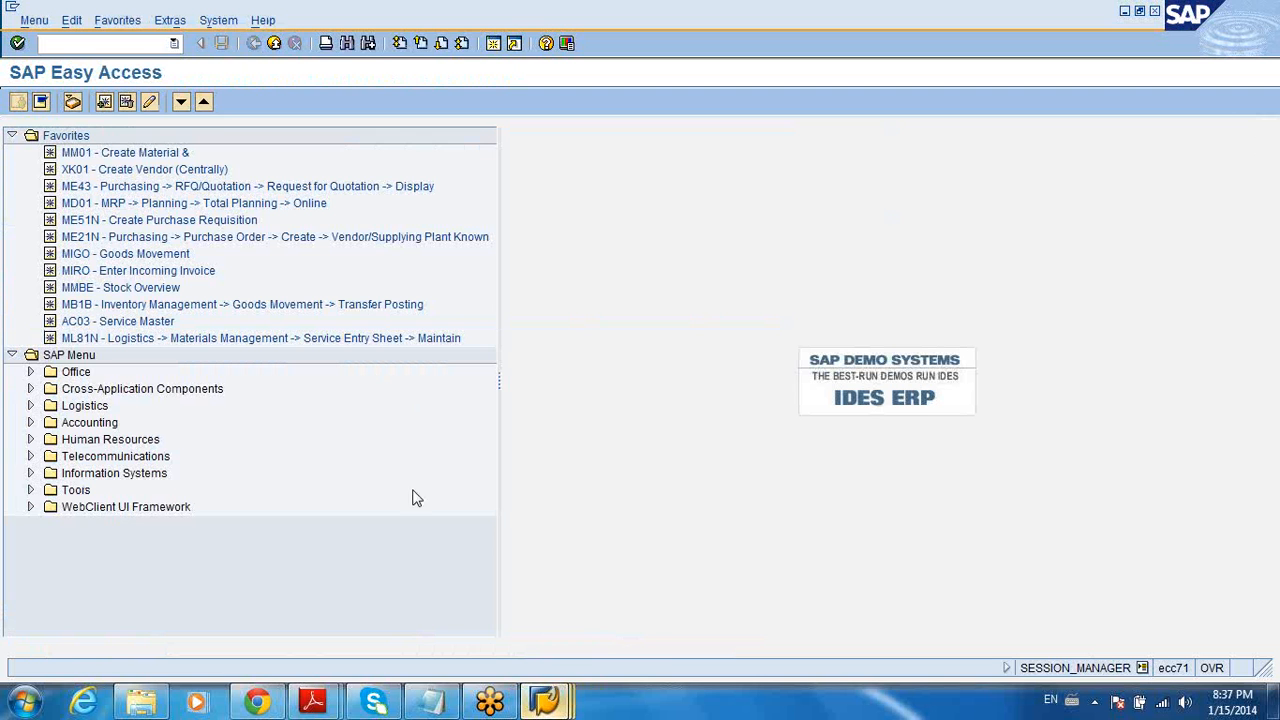
# Switch to Notepad and extend the MB1A line in the scenario notes to "Goods issue to cost center"
pyautogui.click(545, 700)
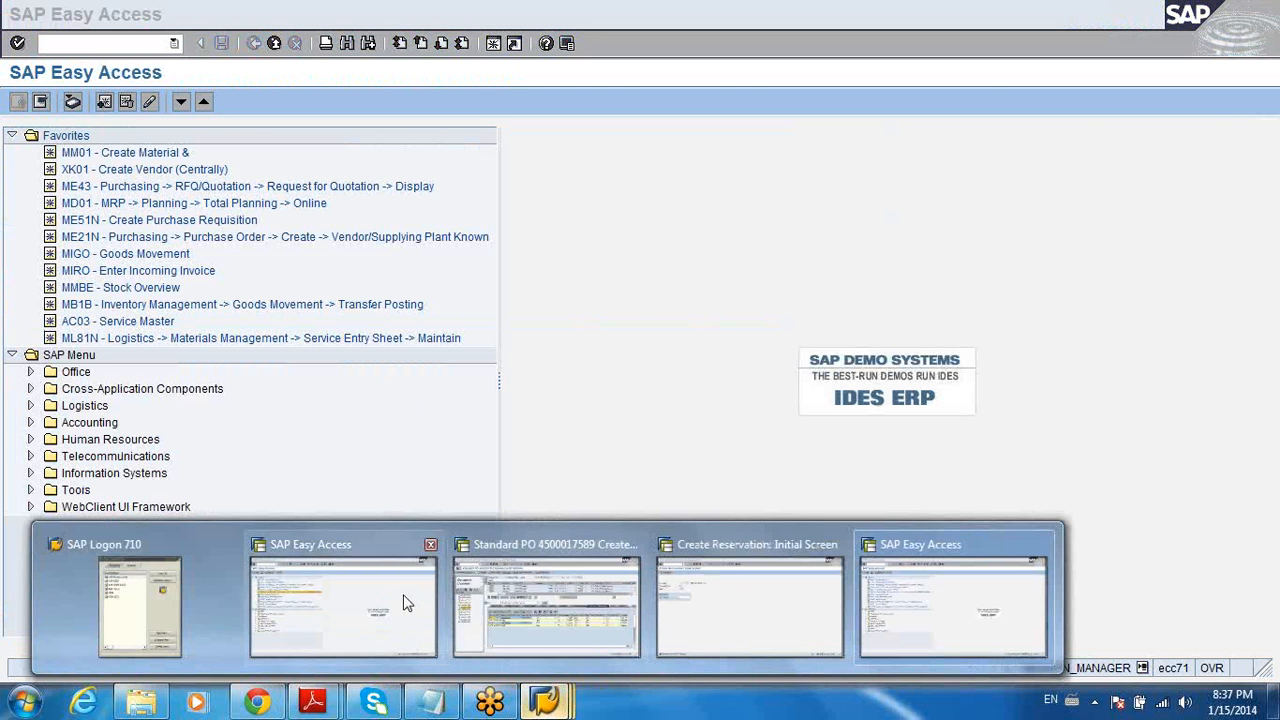
pyautogui.click(430, 700)
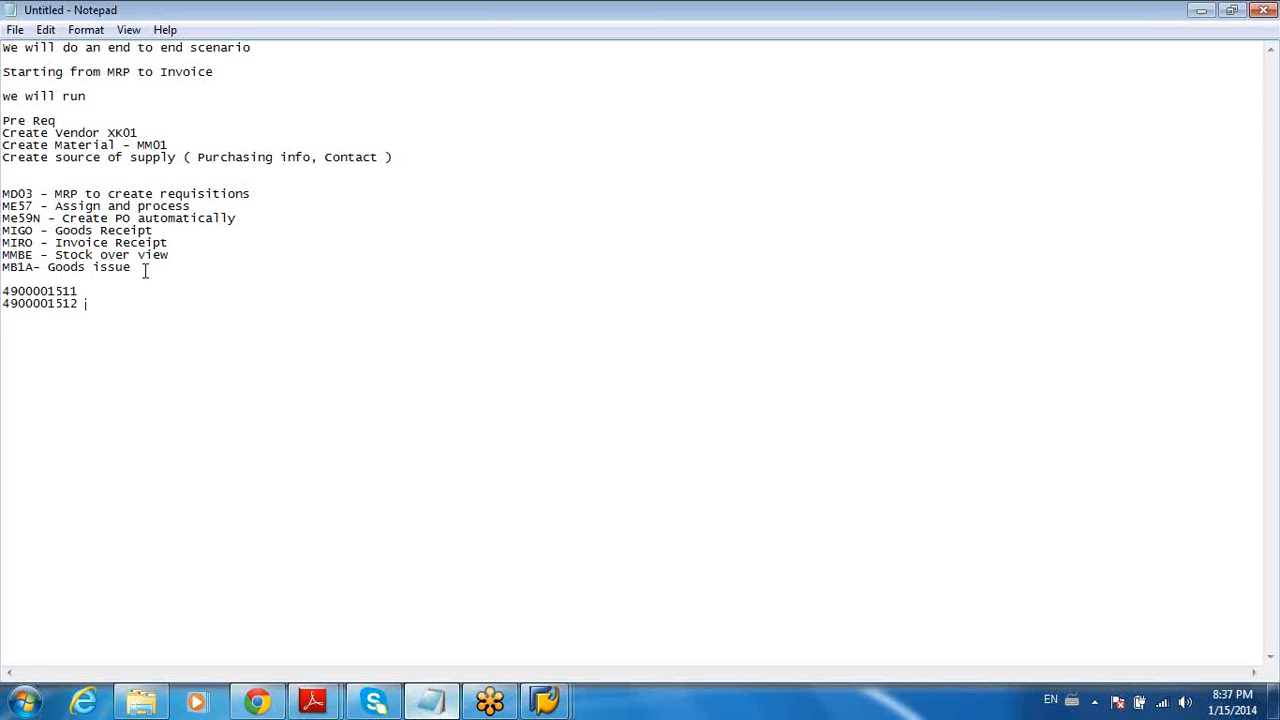
pyautogui.click(34, 267)
pyautogui.press('Return')
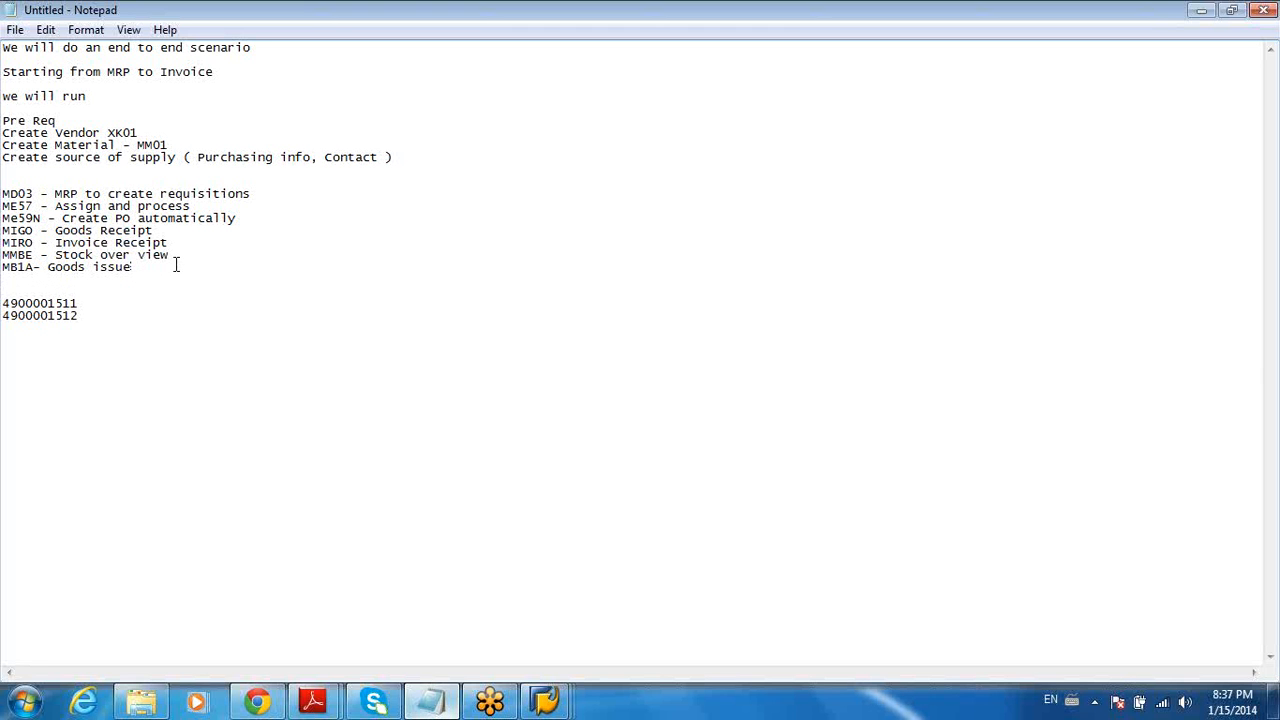
pyautogui.write('st center')
pyautogui.press('Return')
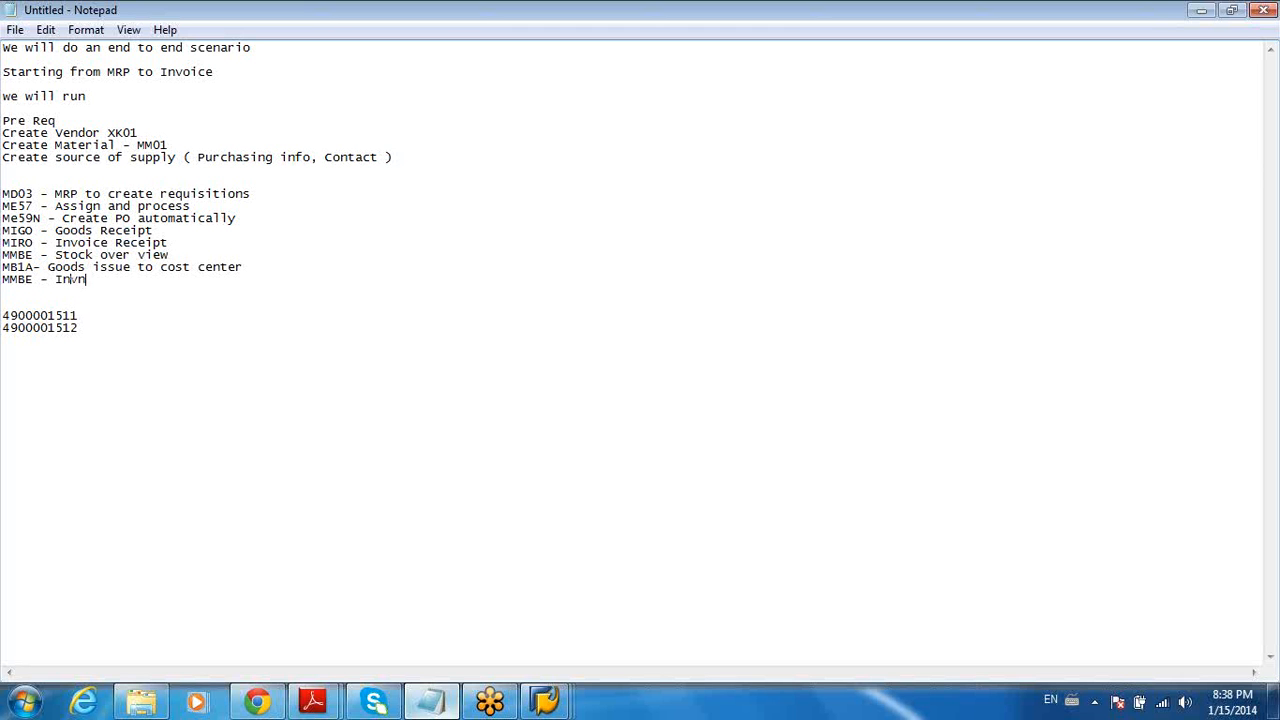
# Add the lines "MMBE - Inventory" and "Do reservation" below the MB1A entry in the notes
pyautogui.write('MMBE - Inventory')
pyautogui.press('Return')
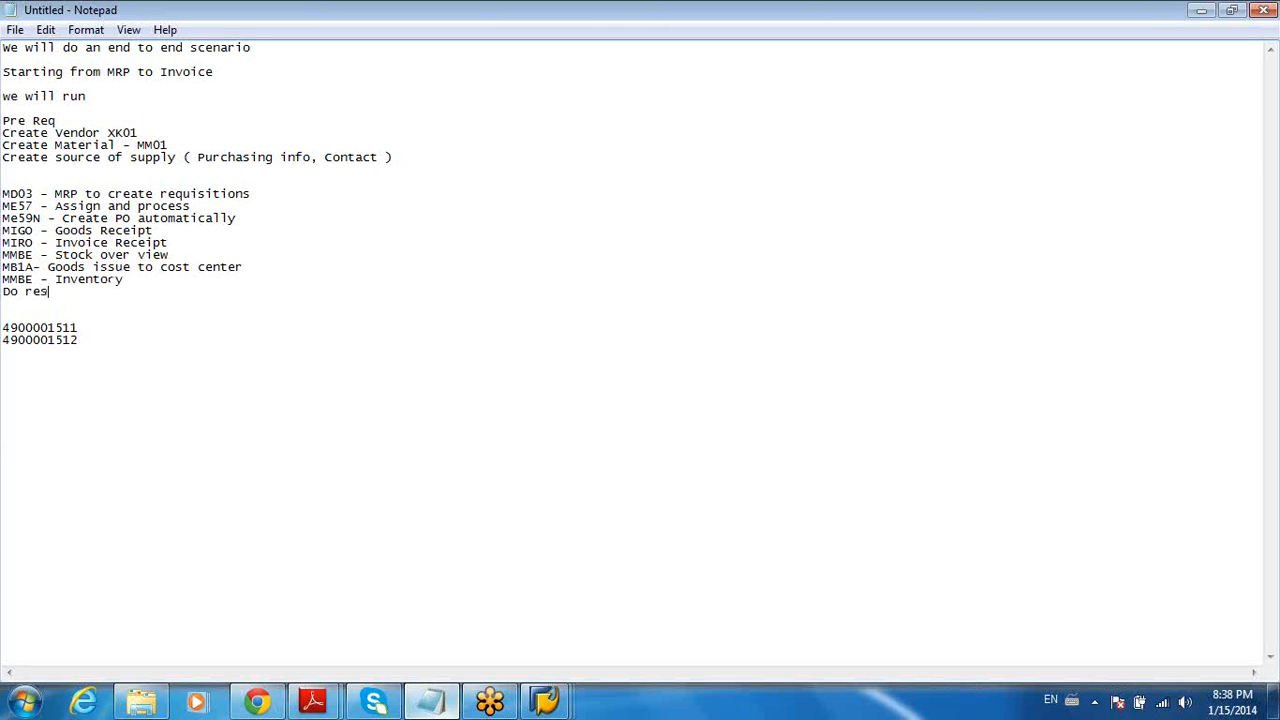
pyautogui.write('Do reservation')
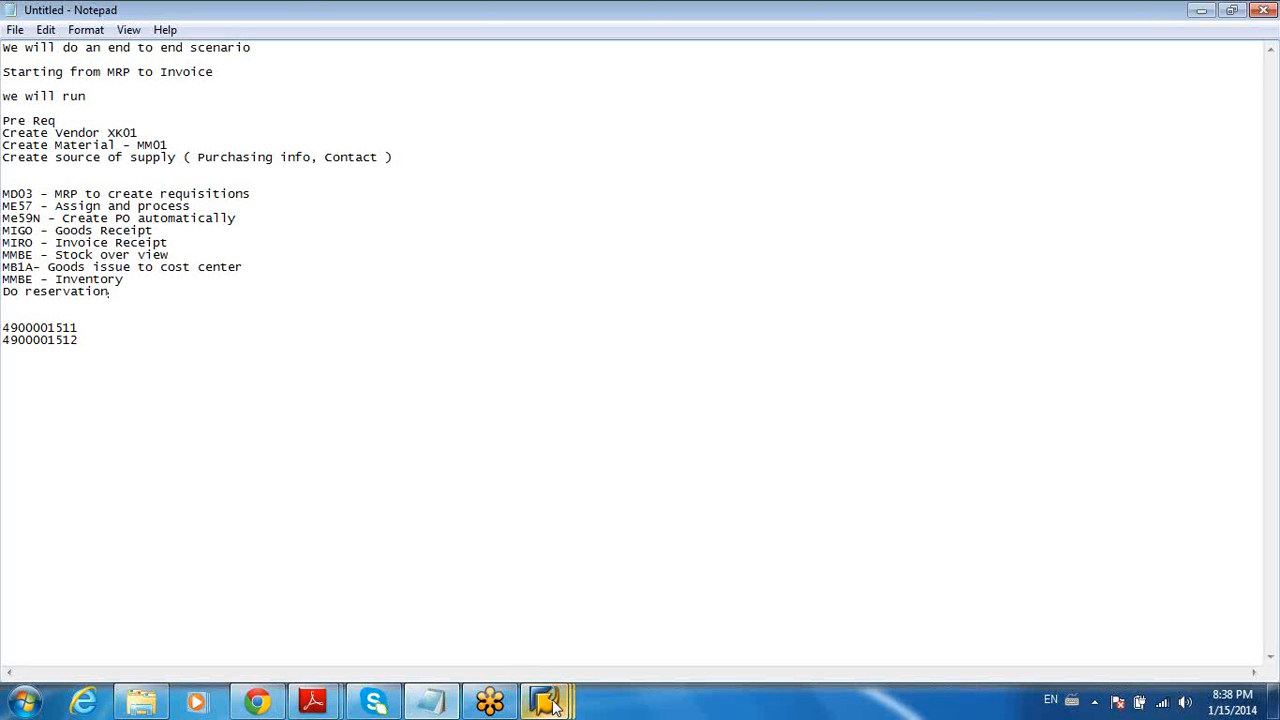
# Switch back to SAP, leave the displayed purchase order, and expand the Create folder under Purchasing > Purchase Order in the SAP menu tree
pyautogui.moveTo(553, 705)
pyautogui.click(551, 628)
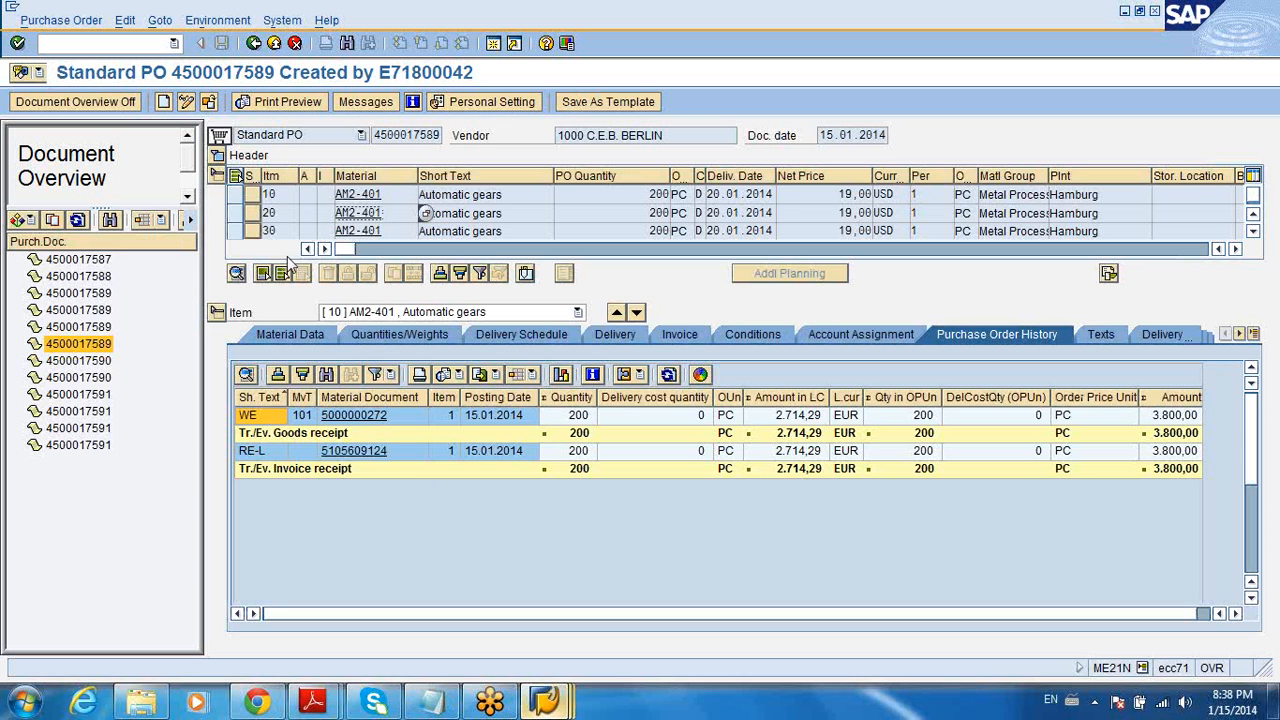
pyautogui.click(254, 44)
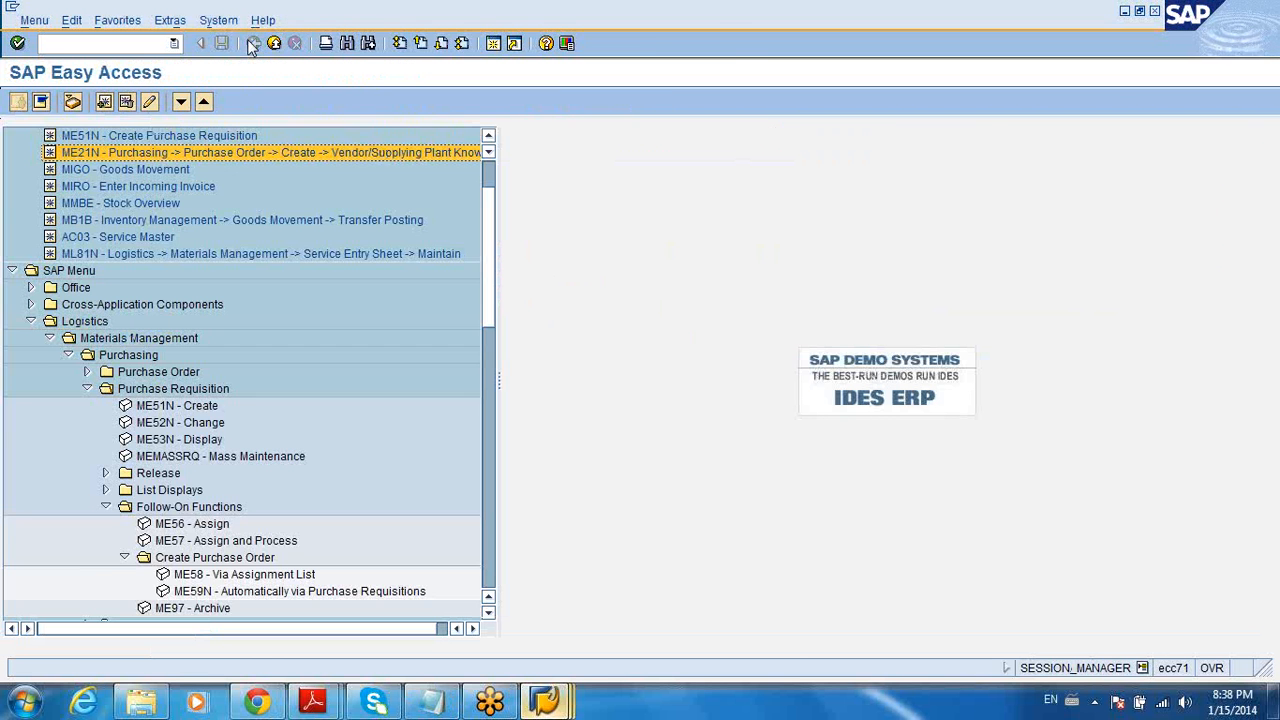
pyautogui.scroll(-3, 495, 284)
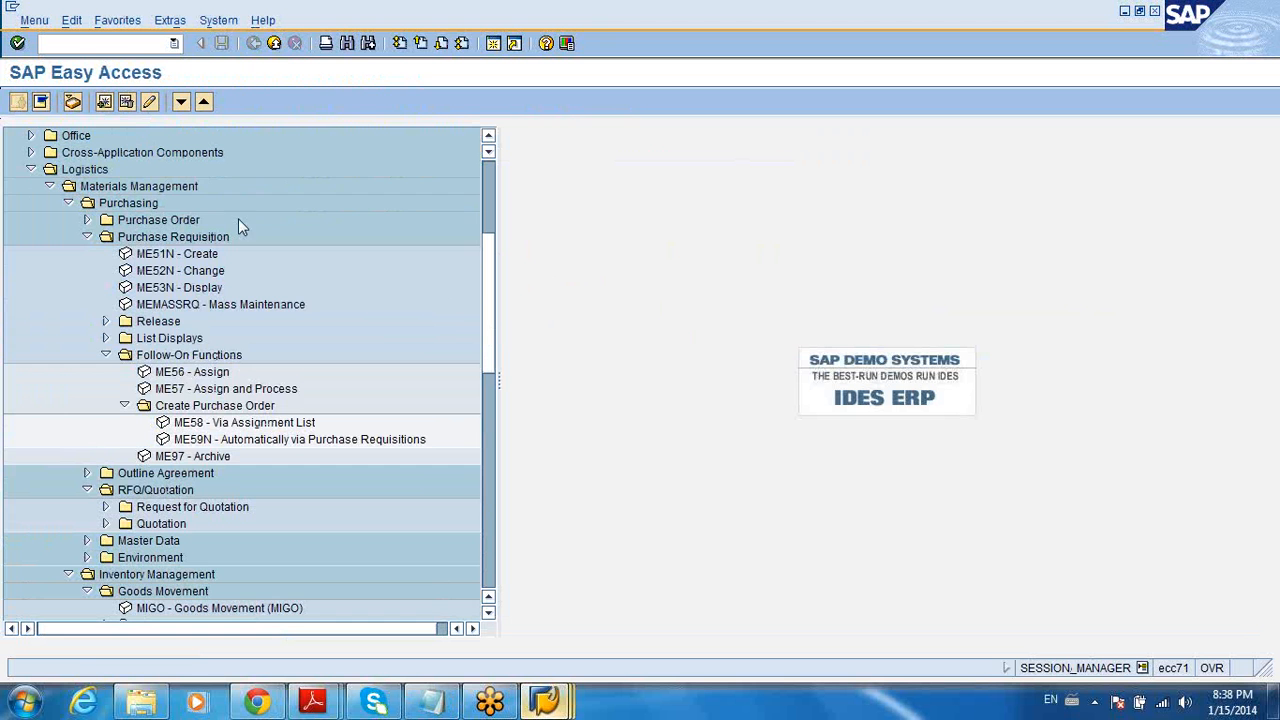
pyautogui.click(87, 221)
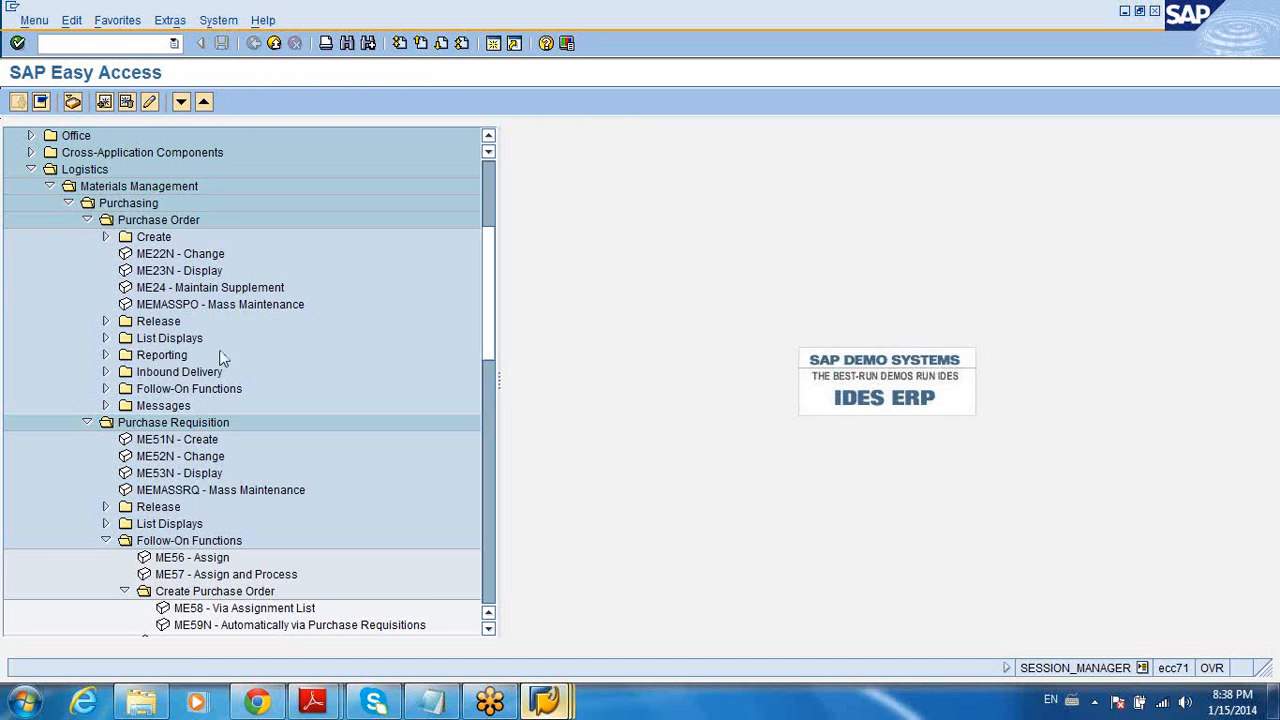
pyautogui.click(105, 237)
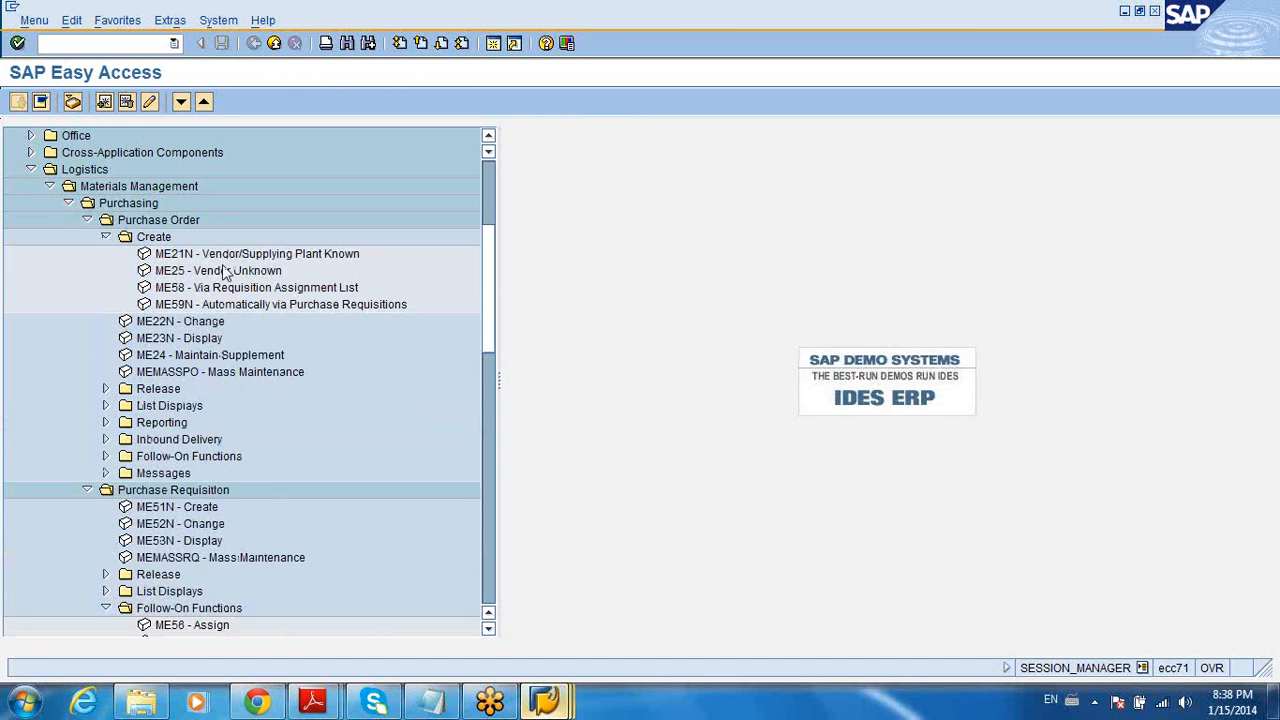
# Expand the Release, List Displays and Follow-On Functions folders under Purchase Order in the SAP menu tree to review their transactions
pyautogui.click(187, 326)
pyautogui.click(188, 340)
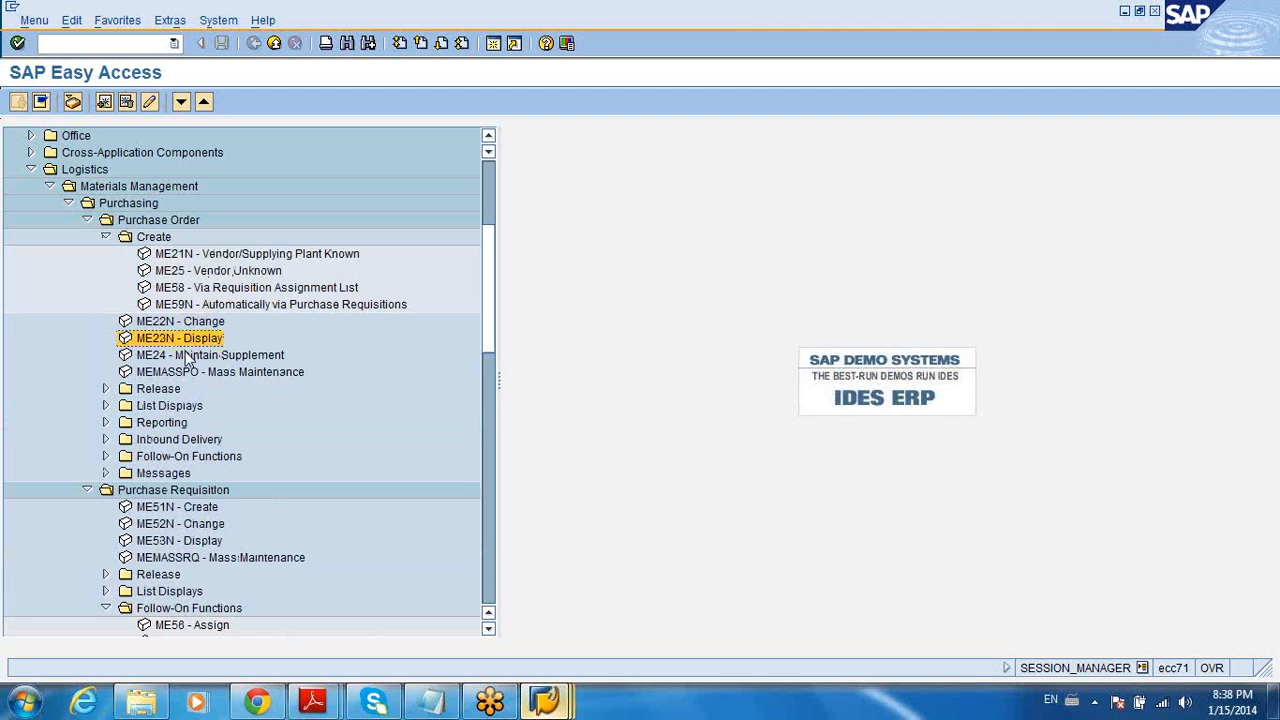
pyautogui.click(106, 389)
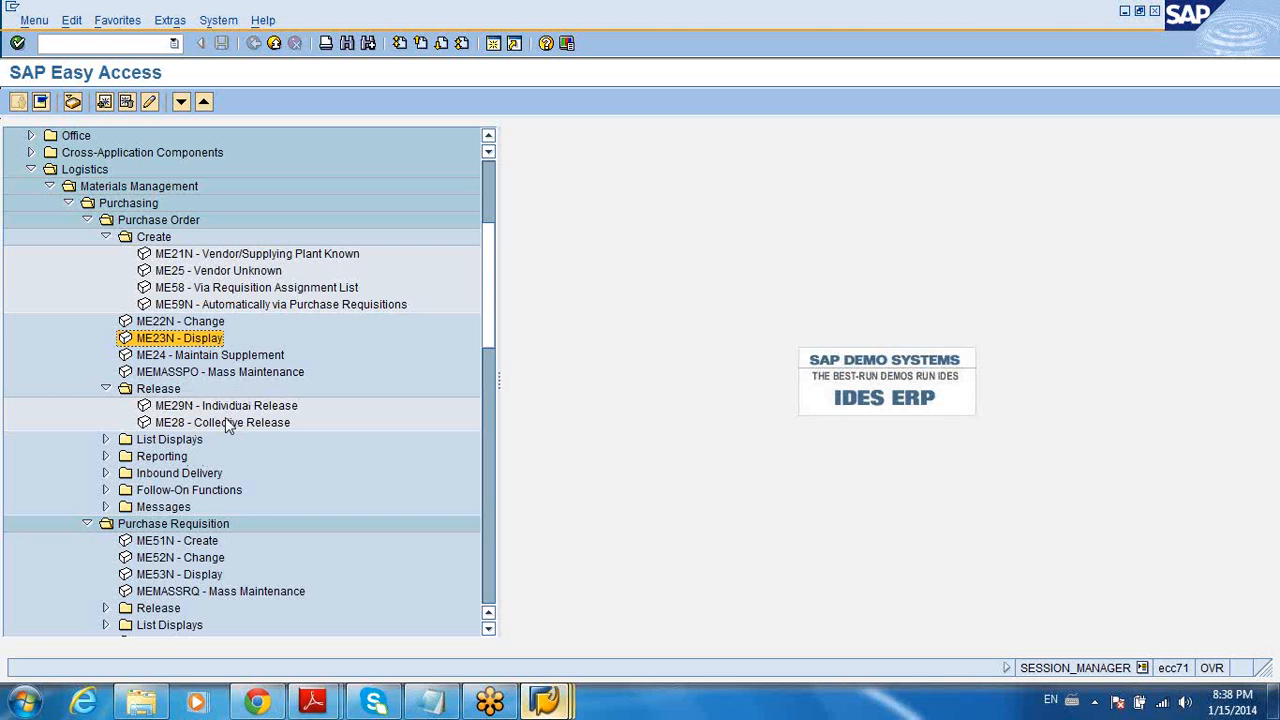
pyautogui.click(106, 440)
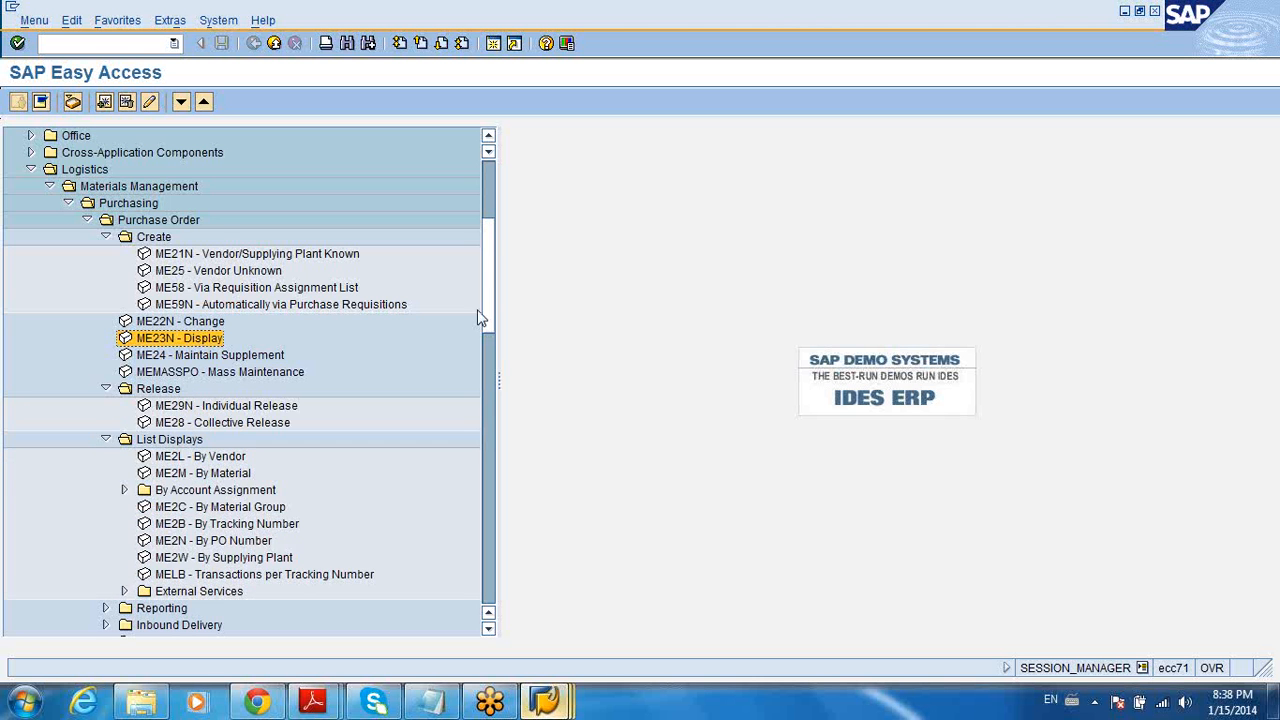
pyautogui.scroll(-7, 490, 325)
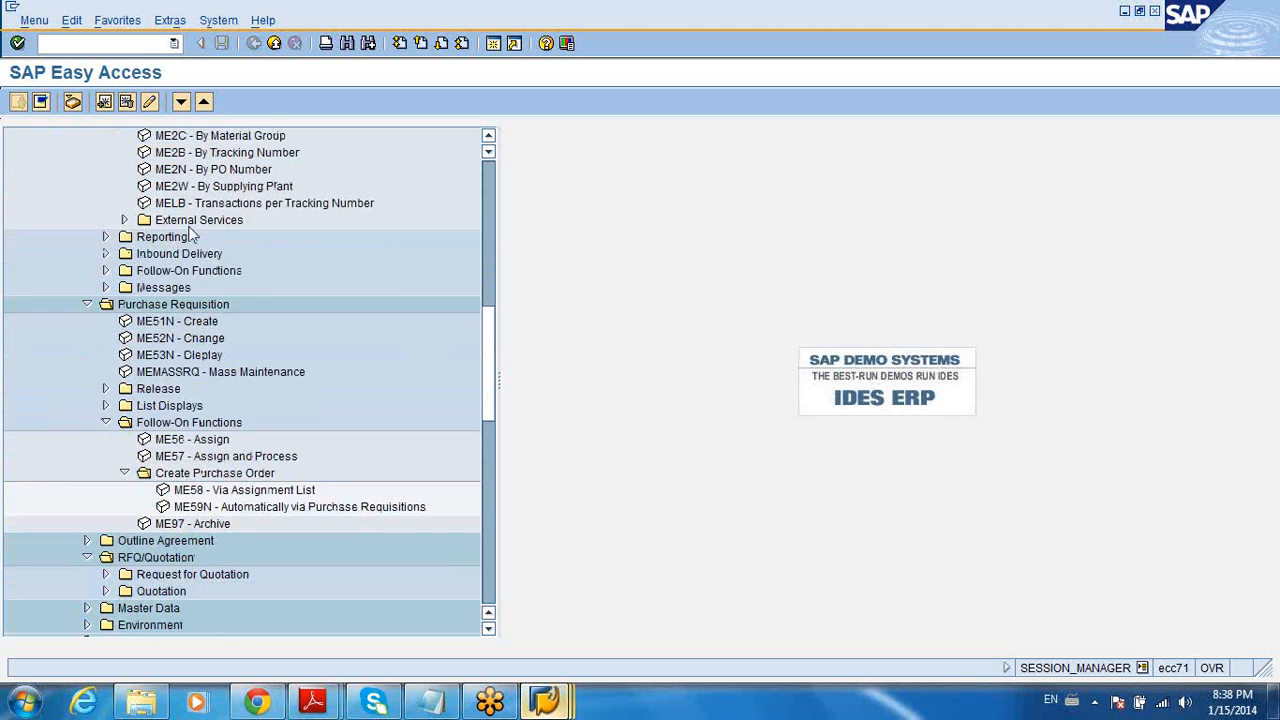
pyautogui.click(105, 274)
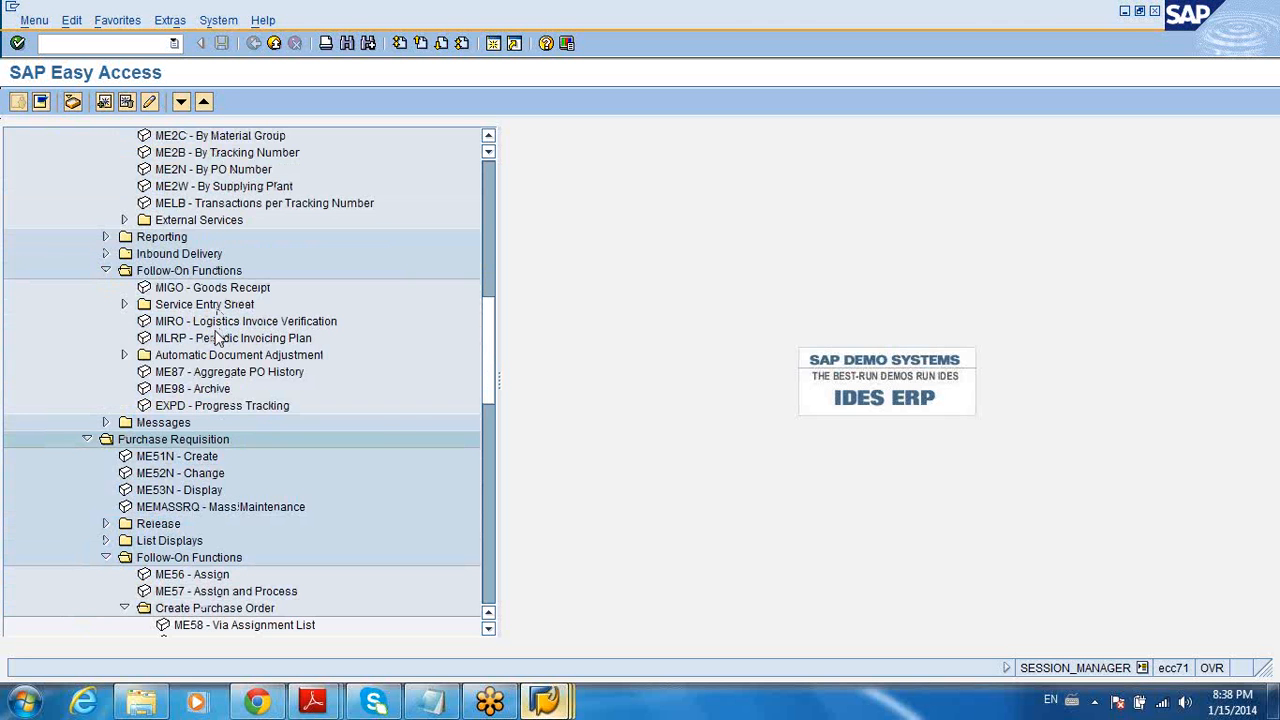
pyautogui.scroll(-2, 470, 340)
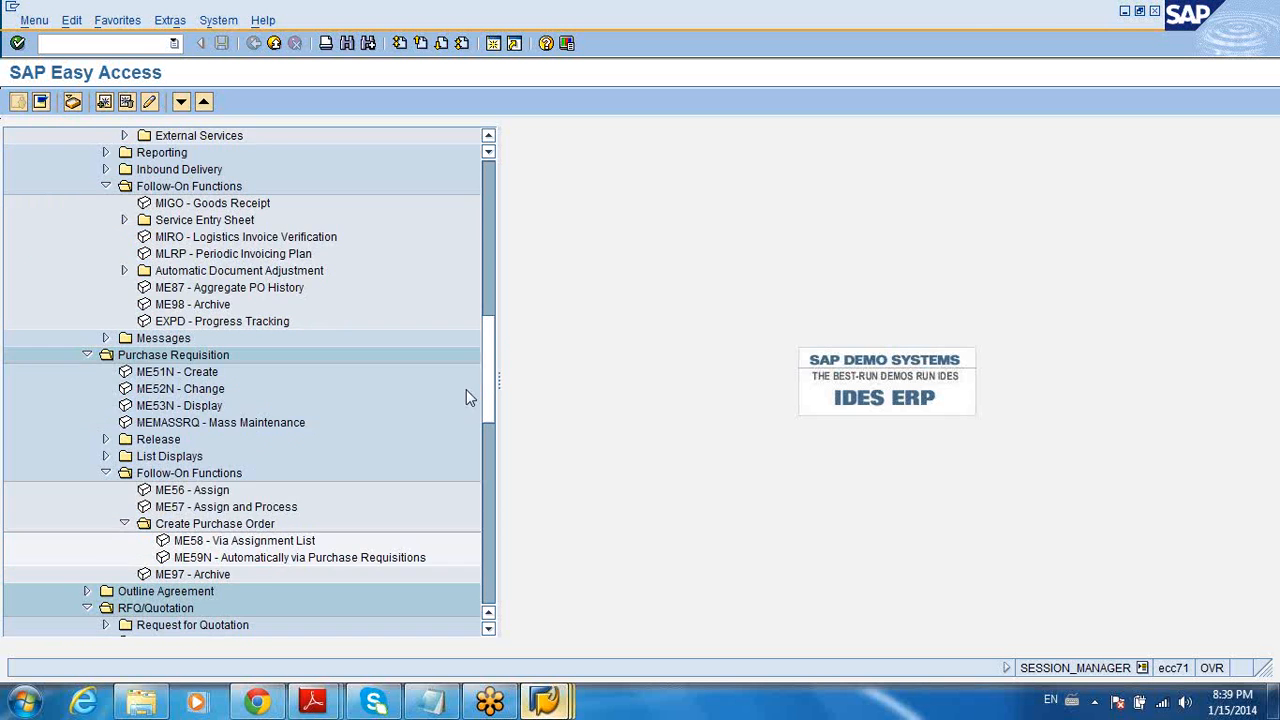
# Expand the Outline Agreement folder under Purchasing and the Material Document folder under Inventory Management
pyautogui.scroll(-5, 466, 397)
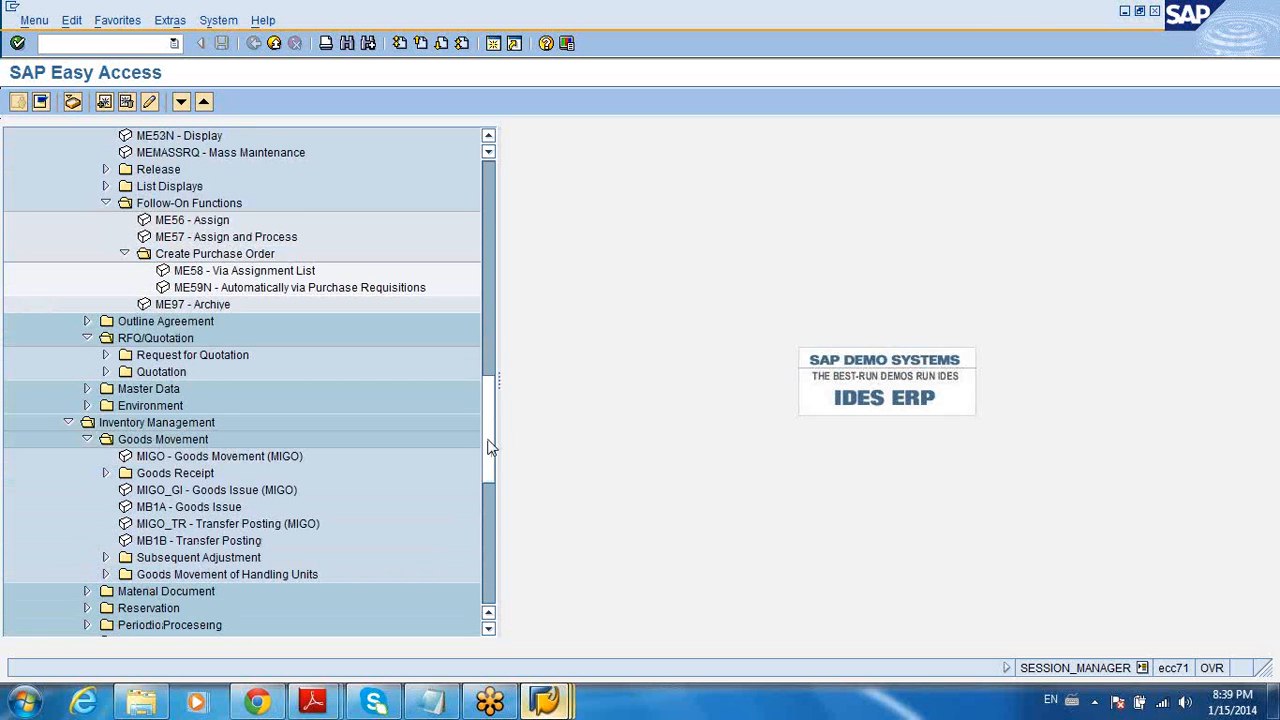
pyautogui.click(87, 321)
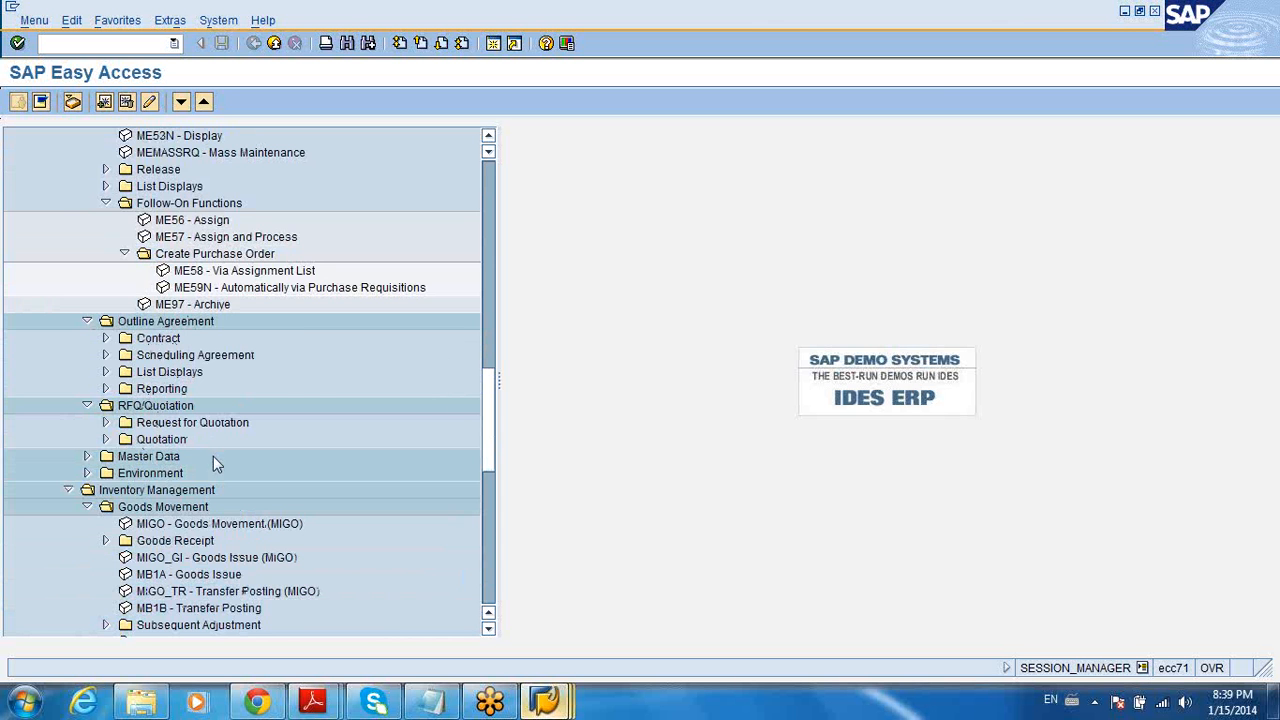
pyautogui.moveTo(488, 376); pyautogui.dragTo(490, 448)
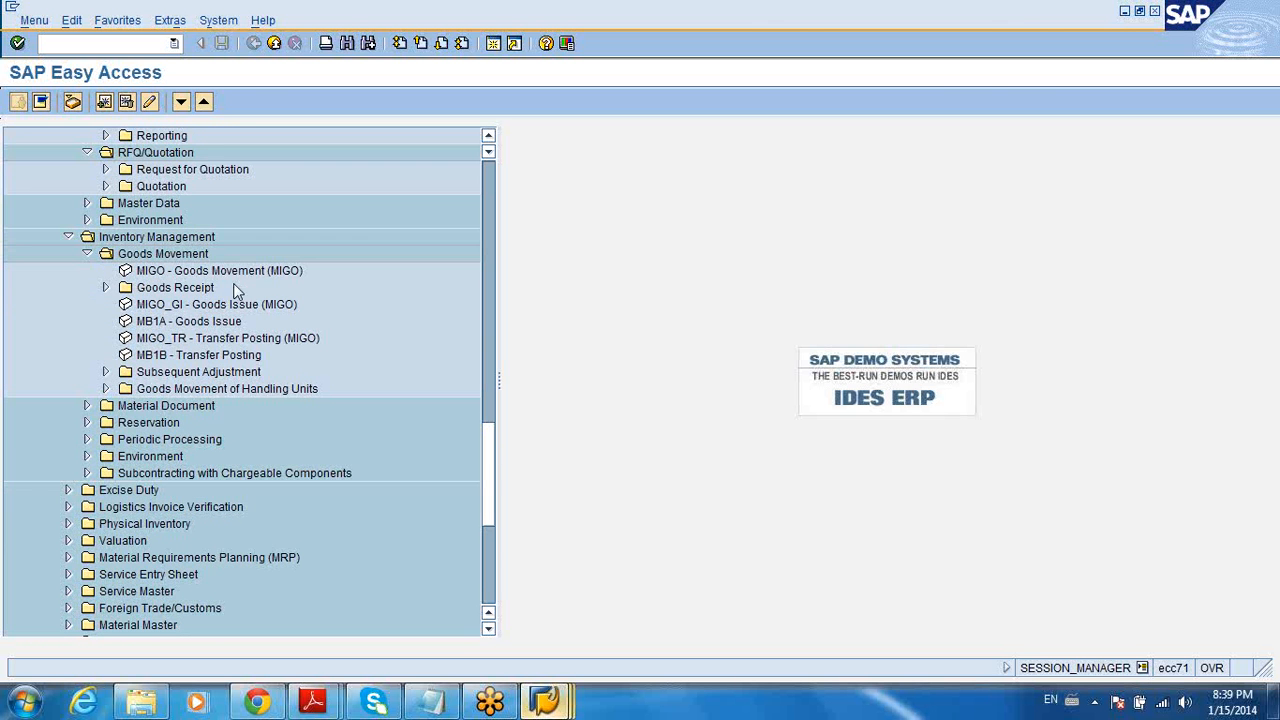
pyautogui.click(87, 407)
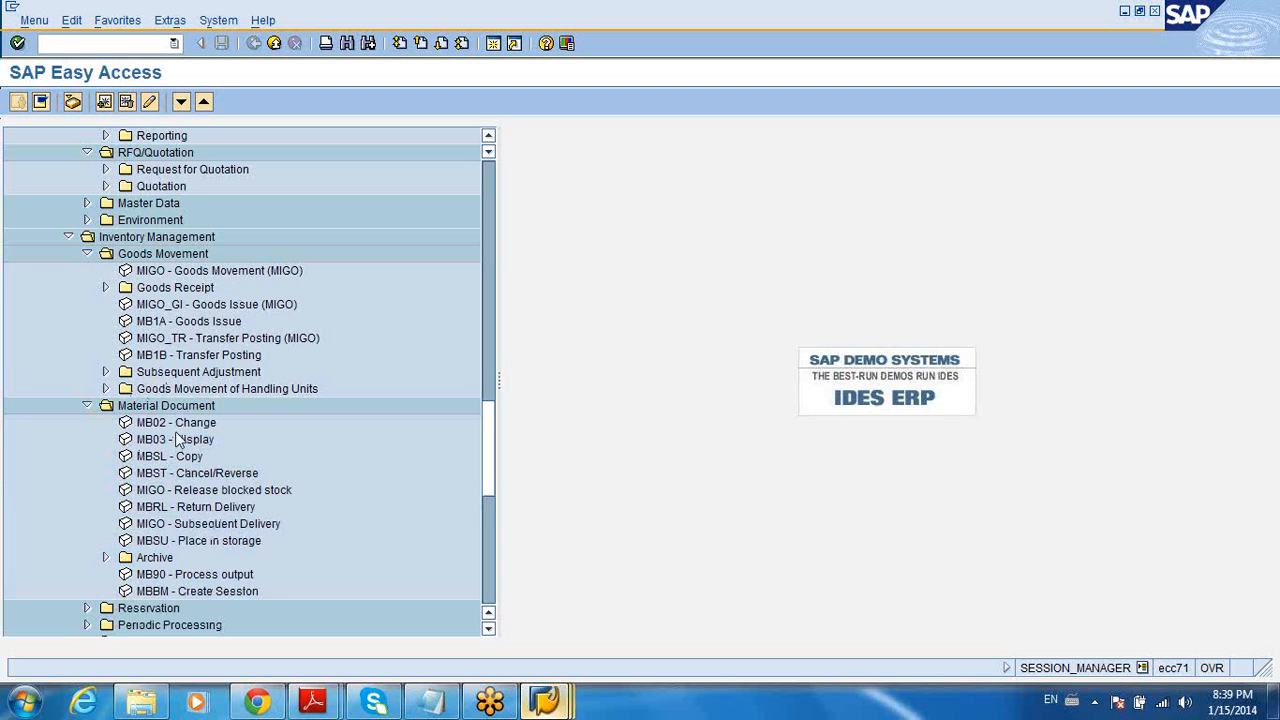
pyautogui.click(431, 703)
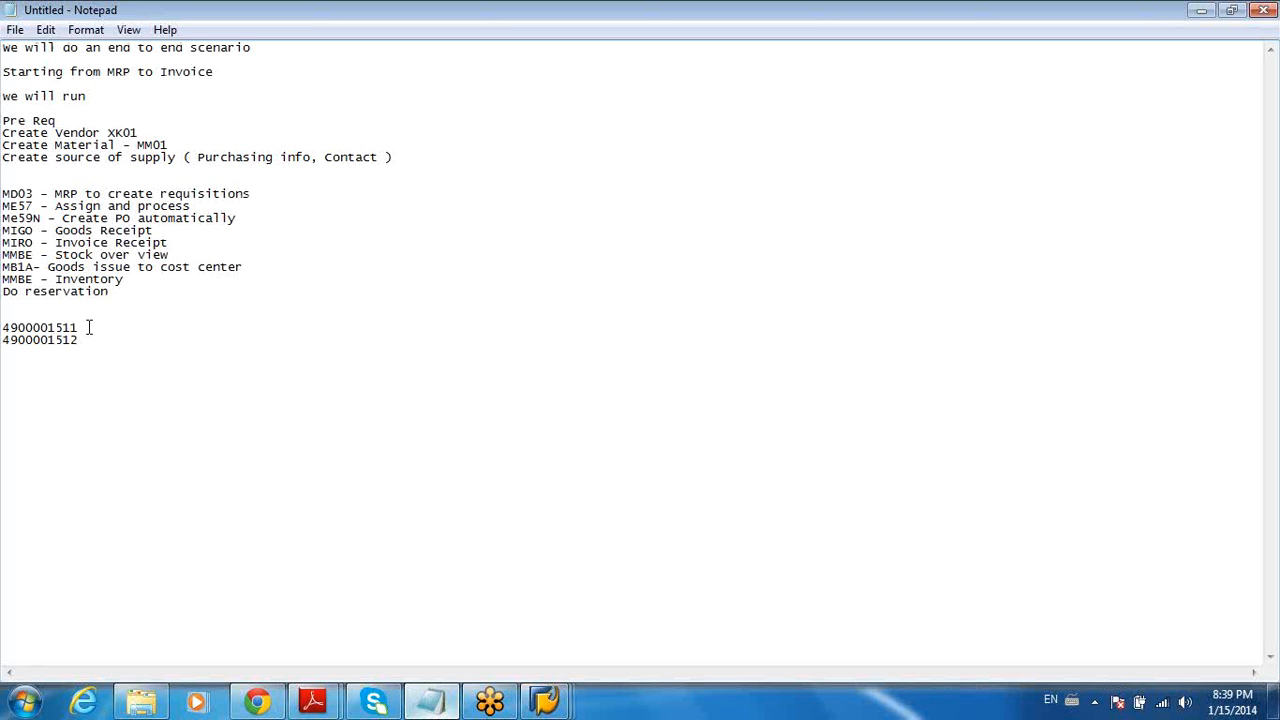
pyautogui.moveTo(2, 341); pyautogui.dragTo(2, 328)
pyautogui.hotkey('ctrl', 'c')
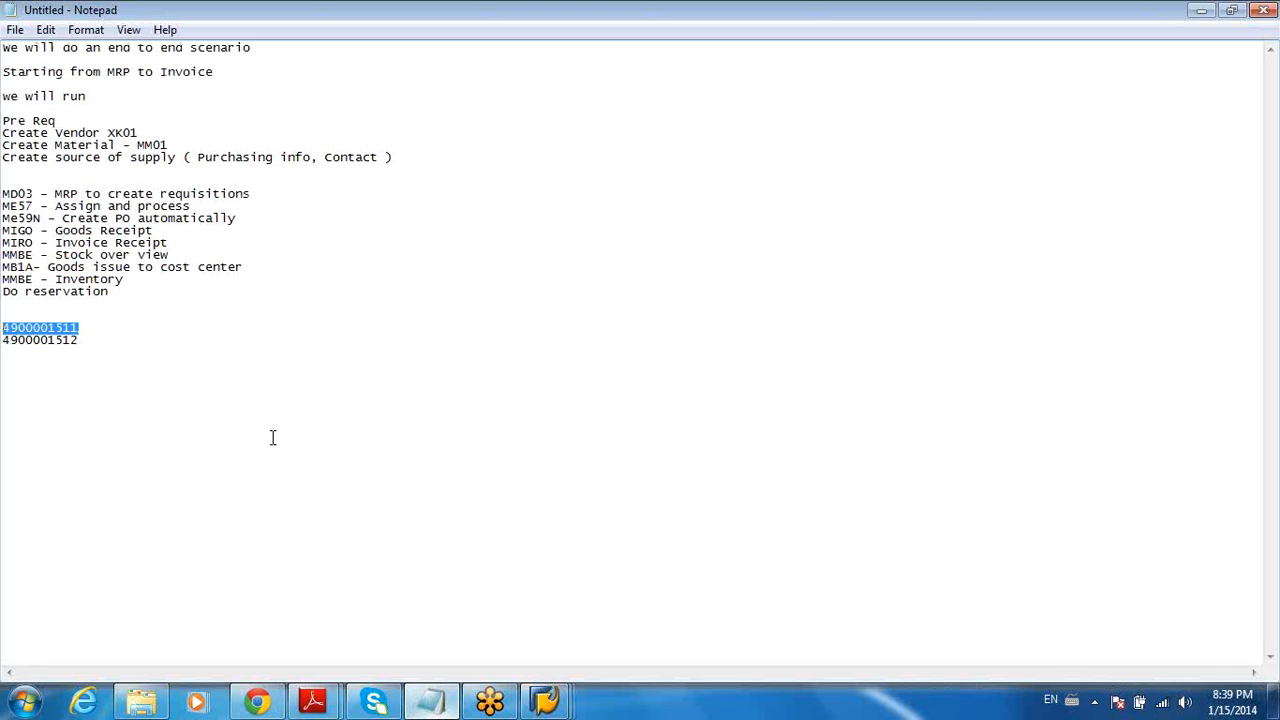
pyautogui.click(1195, 10)
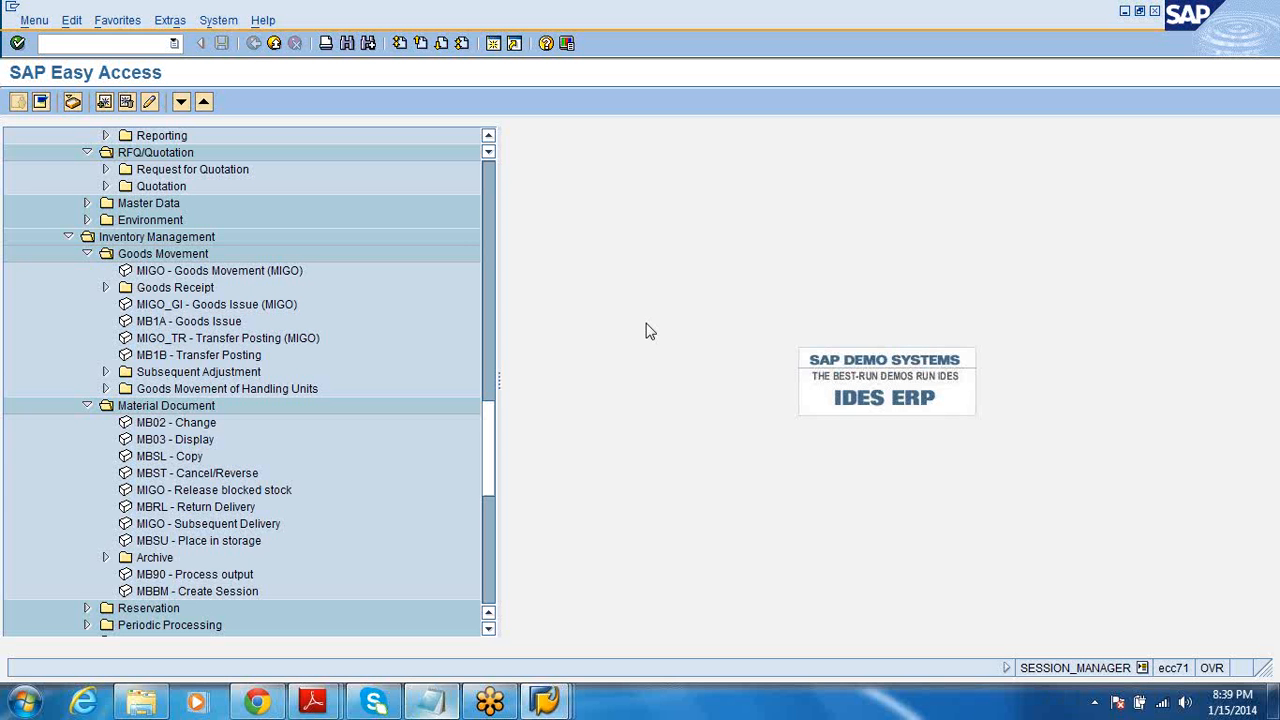
pyautogui.click(197, 443)
pyautogui.doubleClick(197, 443)
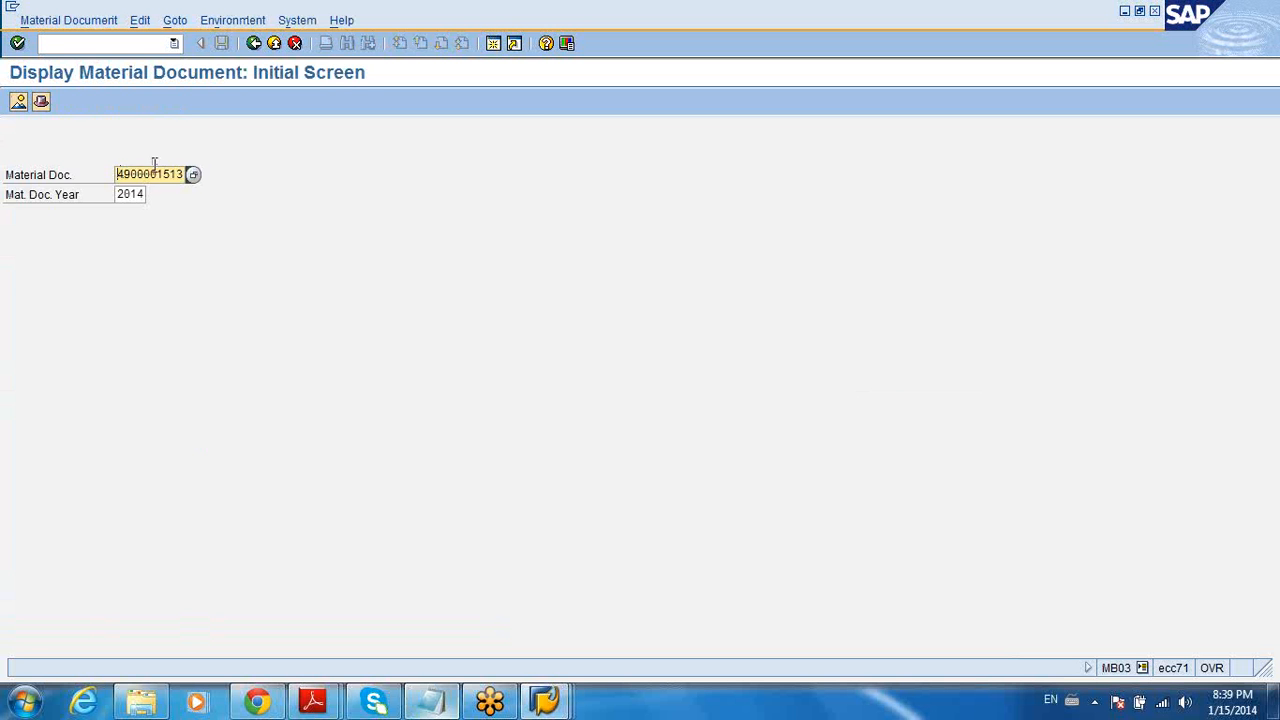
pyautogui.moveTo(117, 174); pyautogui.dragTo(232, 171)
pyautogui.hotkey('ctrl', 'v')
pyautogui.press('Return')
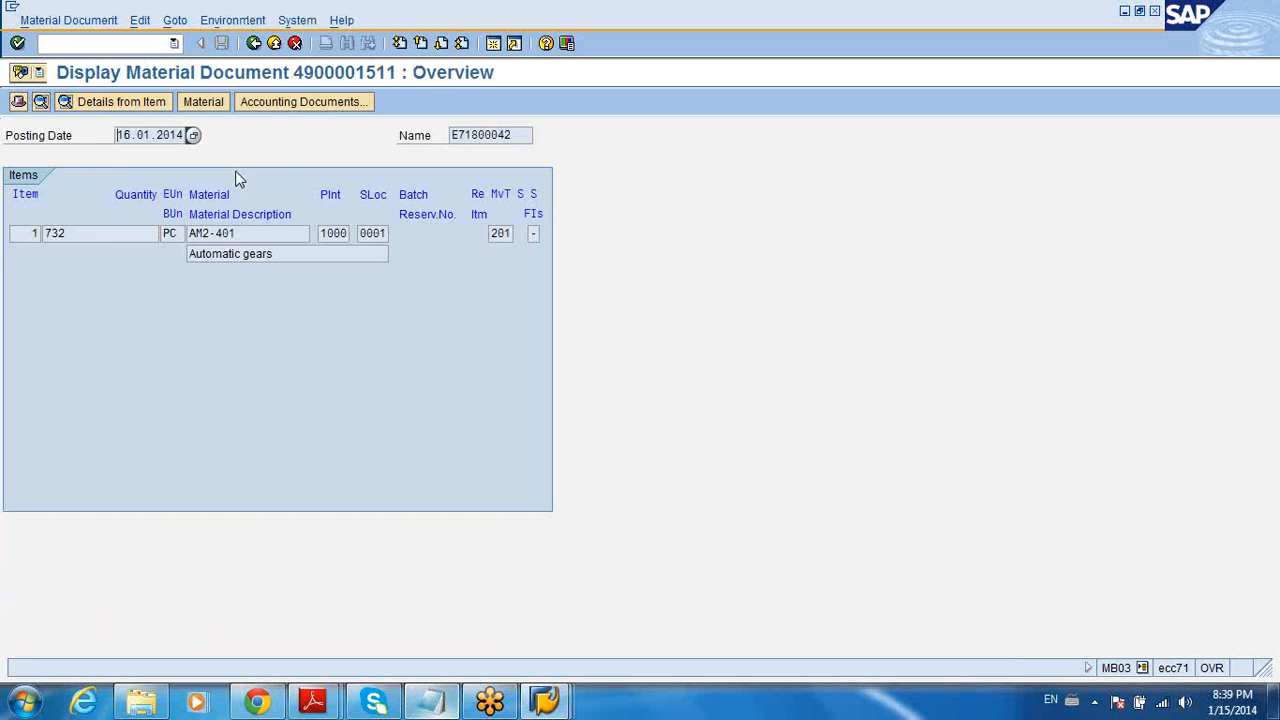
# Open the accounting document belonging to the material document and widen its posting key column to fit the full heading
pyautogui.click(299, 106)
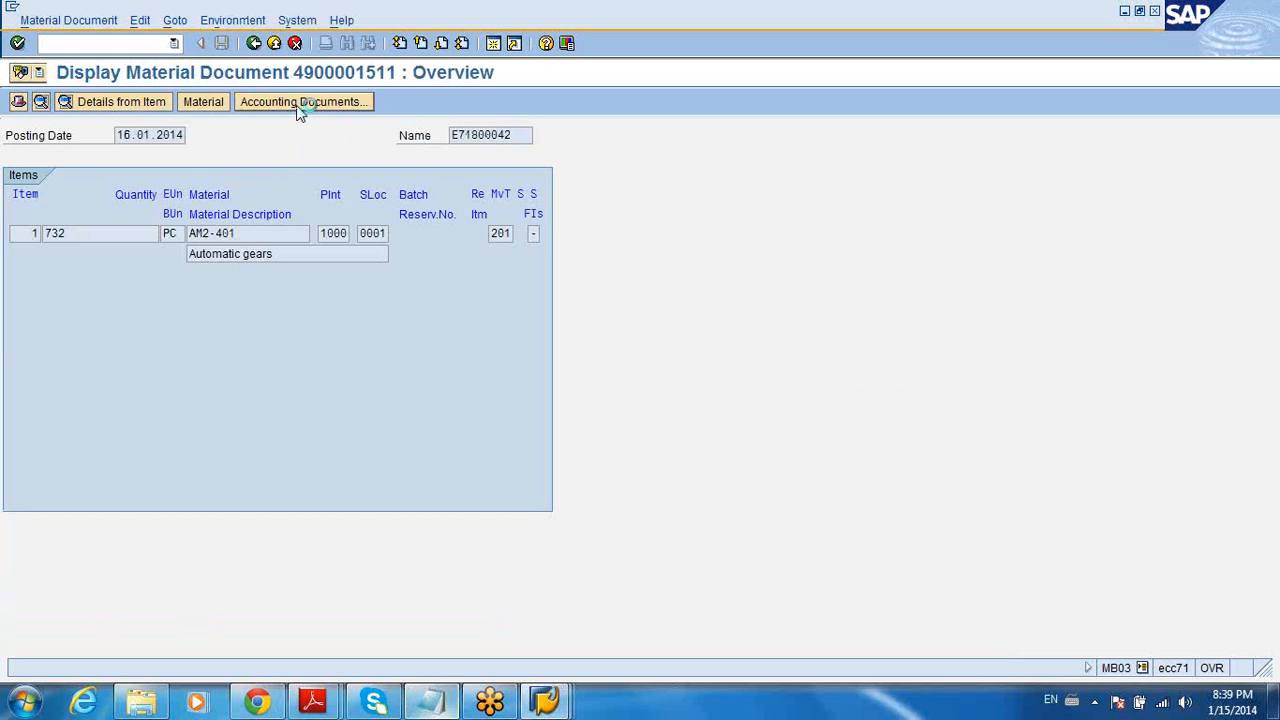
pyautogui.doubleClick(66, 214)
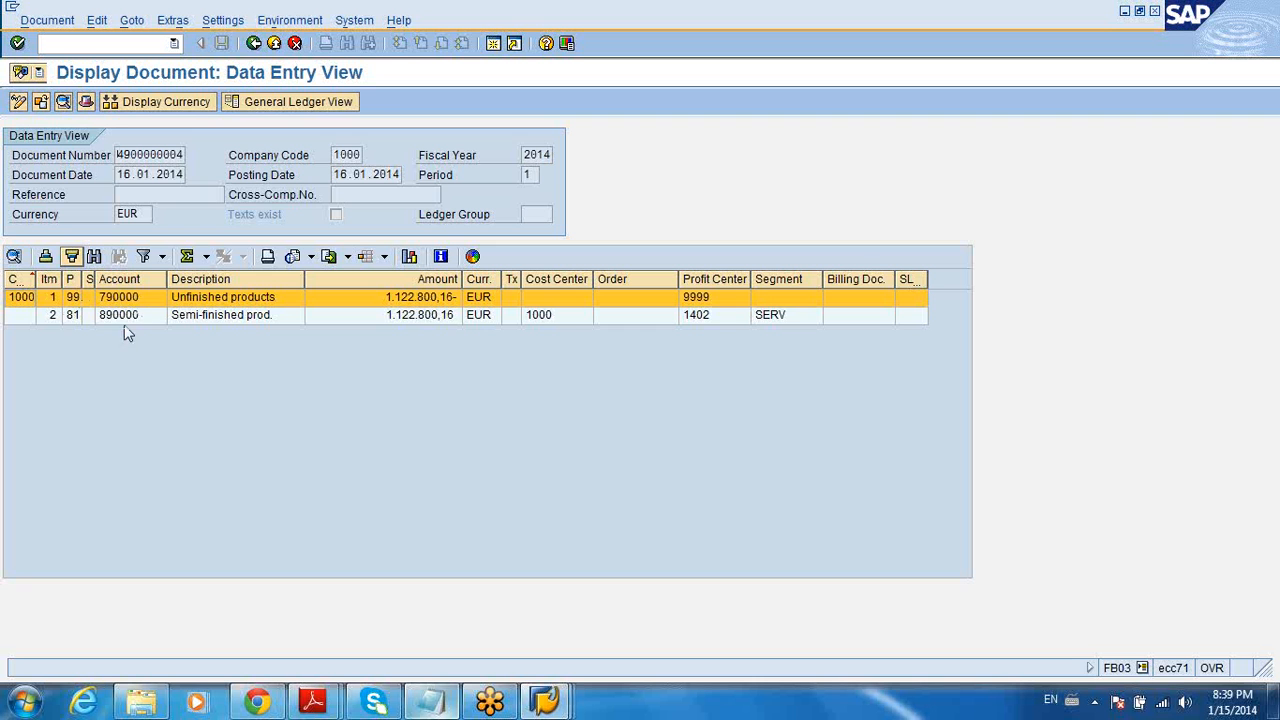
pyautogui.click(75, 298)
pyautogui.doubleClick(82, 281)
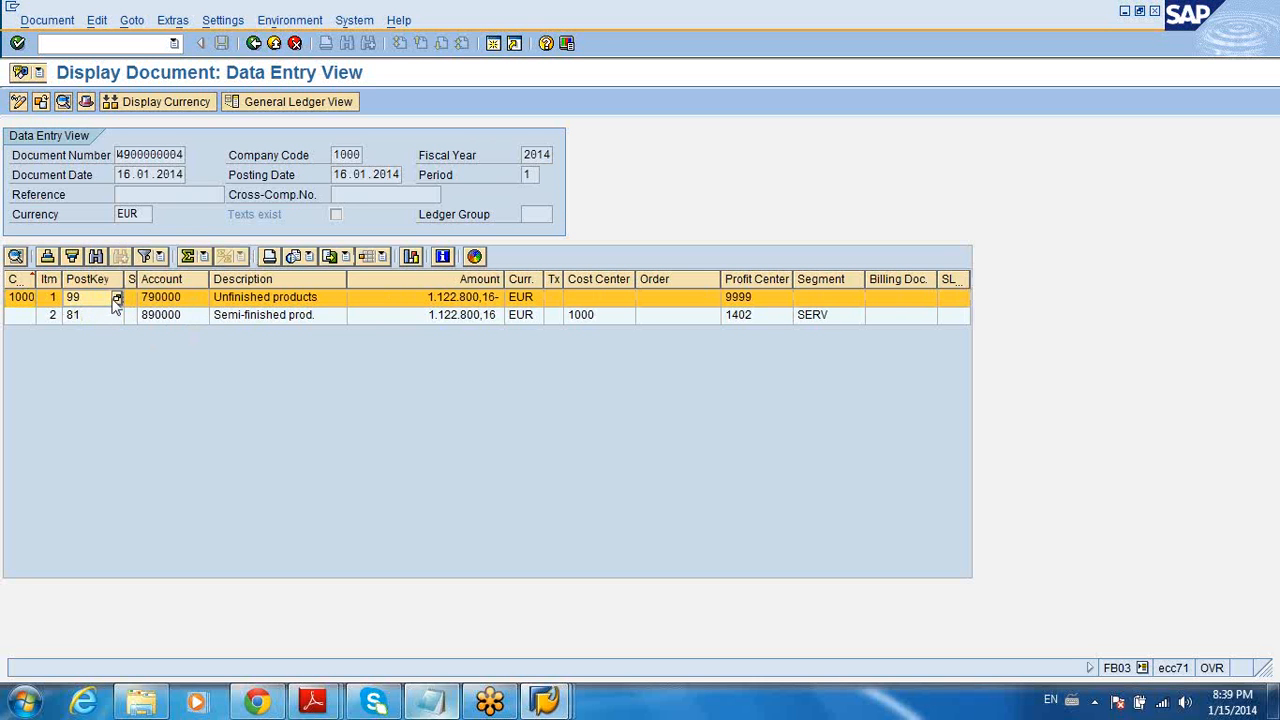
# Look up the meaning of posting key 99 in the list of possible posting keys, then close the list
pyautogui.click(117, 298)
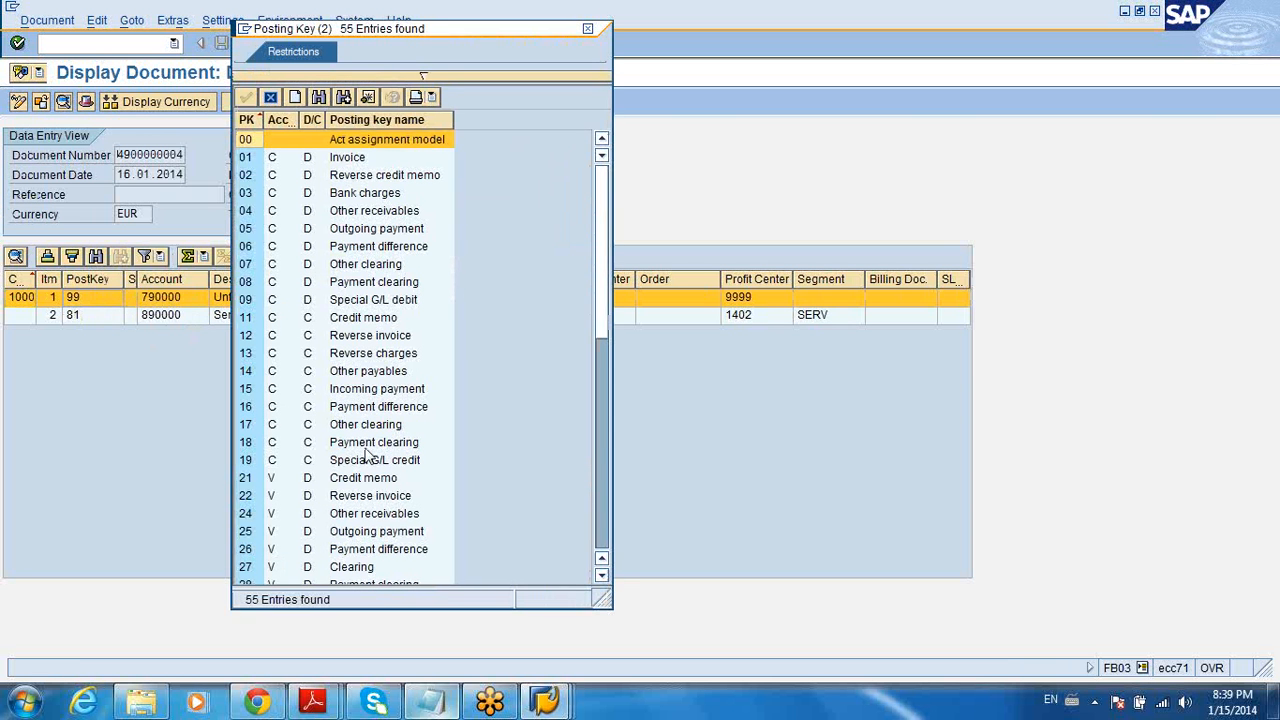
pyautogui.click(604, 525)
pyautogui.click(605, 527)
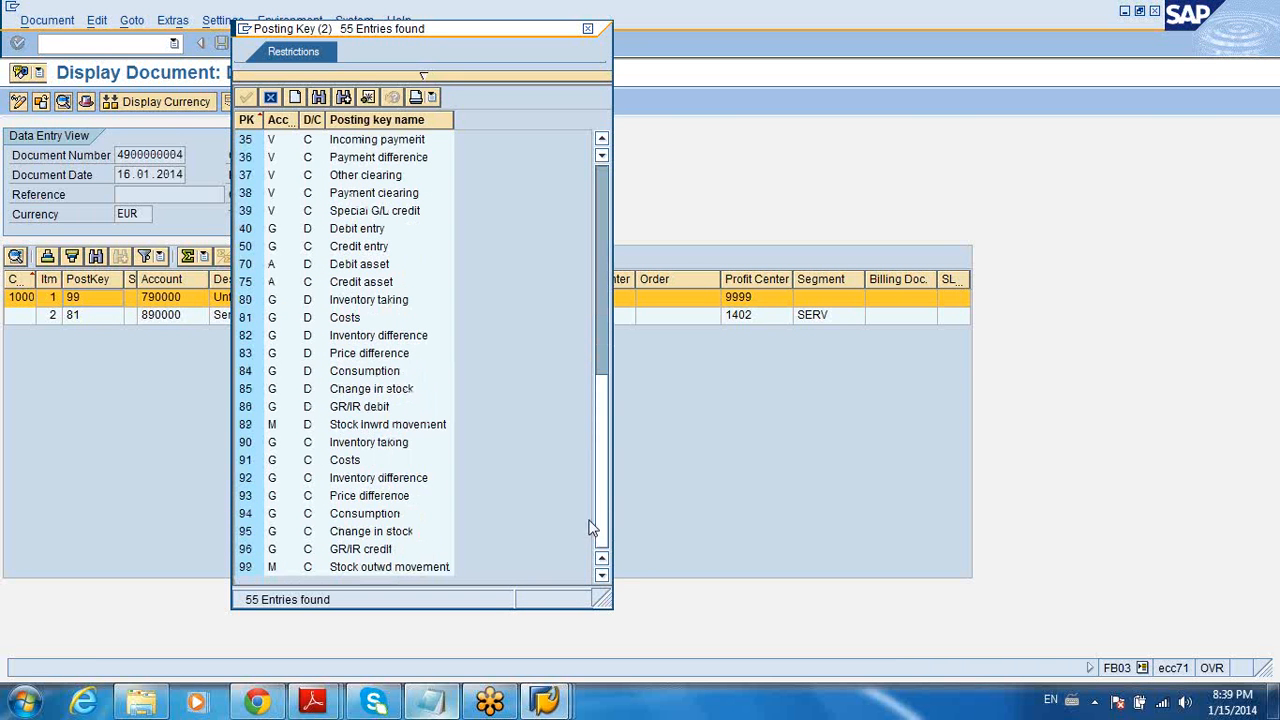
pyautogui.click(249, 567)
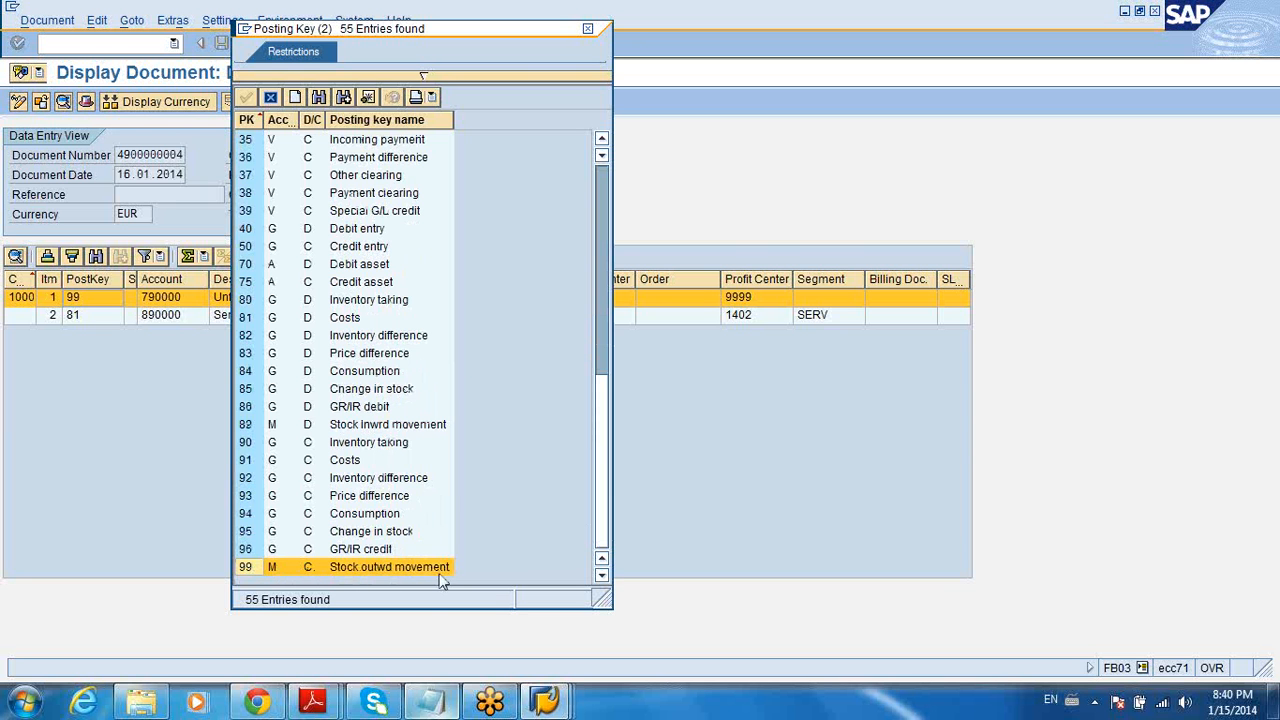
pyautogui.click(587, 29)
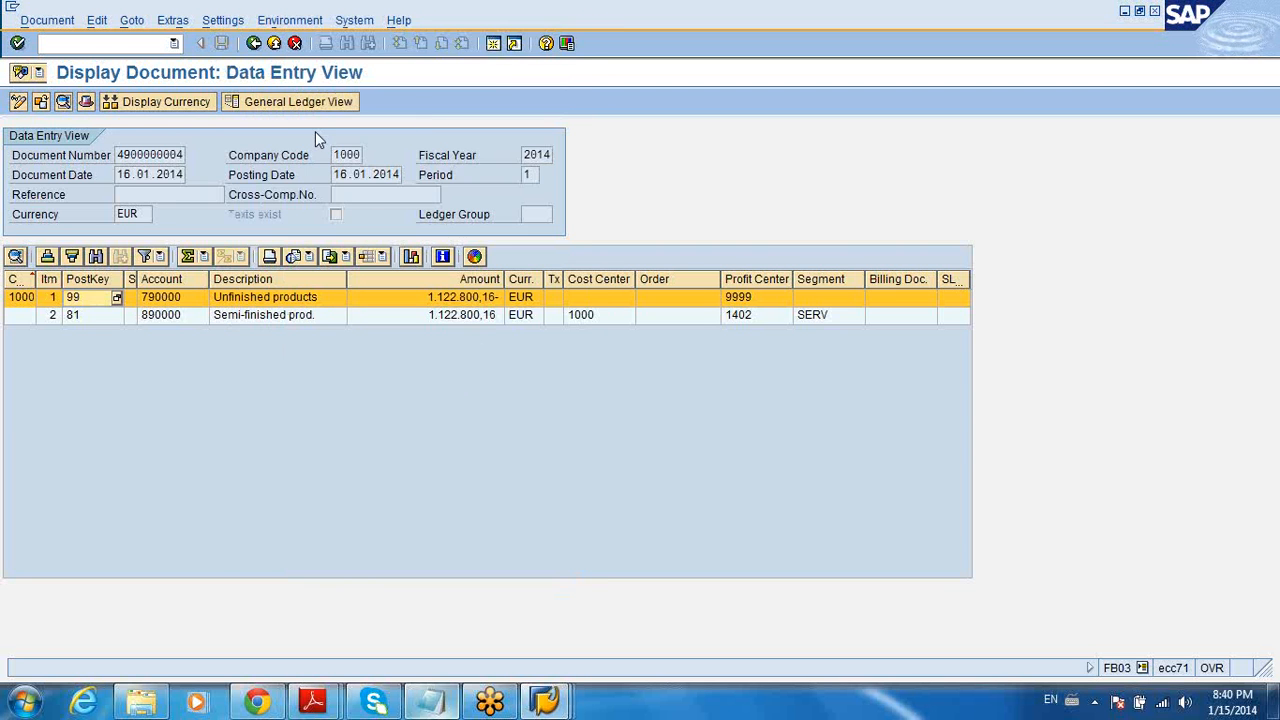
# Leave the accounting document, close the accounting documents list, and exit MB03 back to the SAP menu tree
pyautogui.click(254, 43)
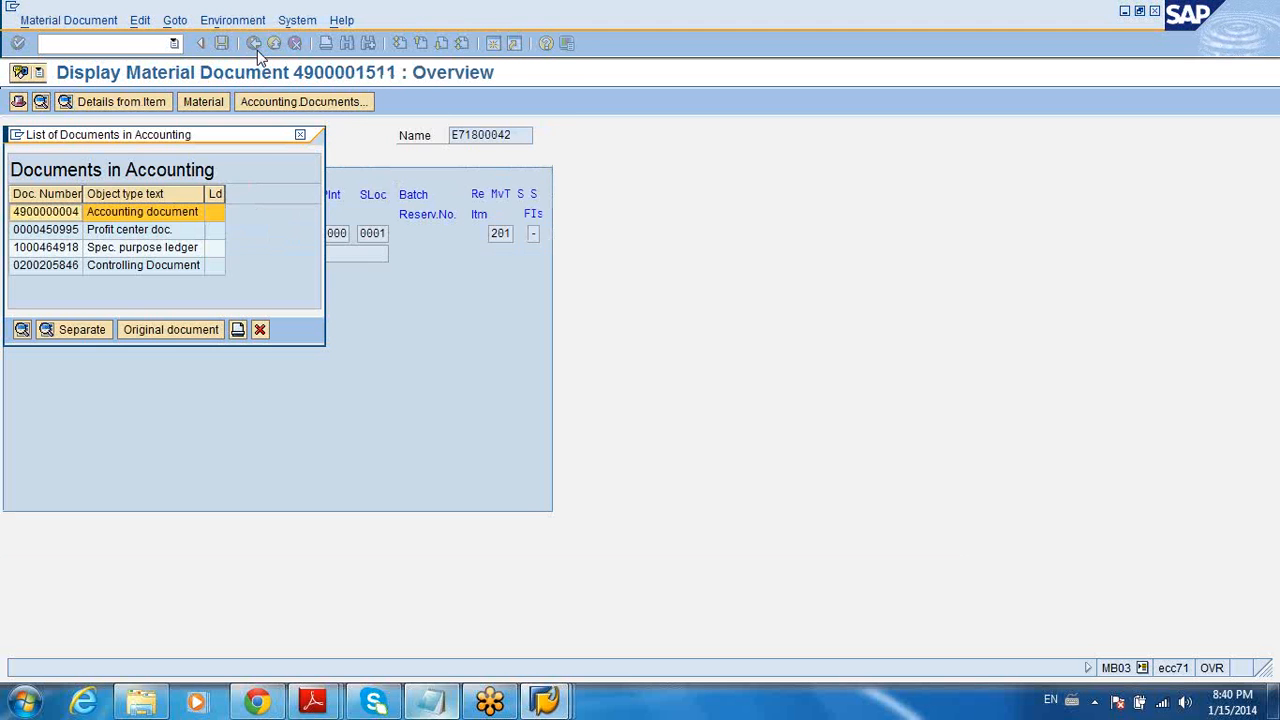
pyautogui.click(259, 329)
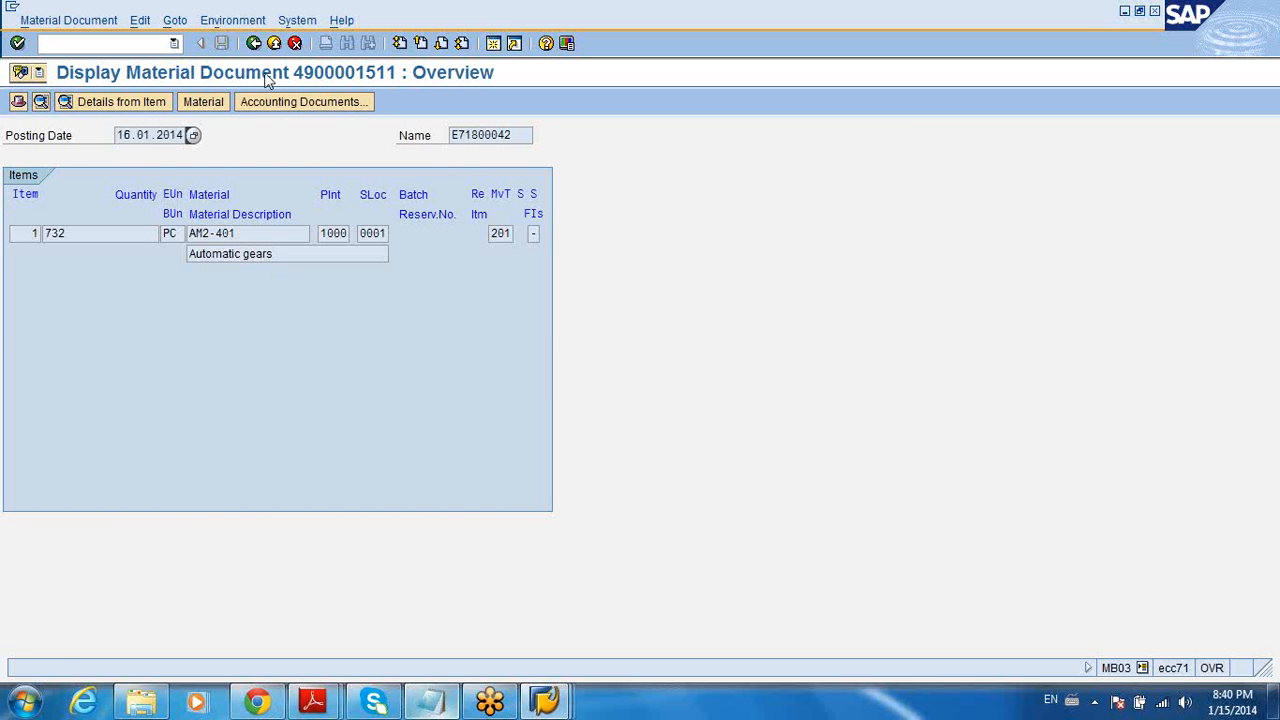
pyautogui.click(254, 43)
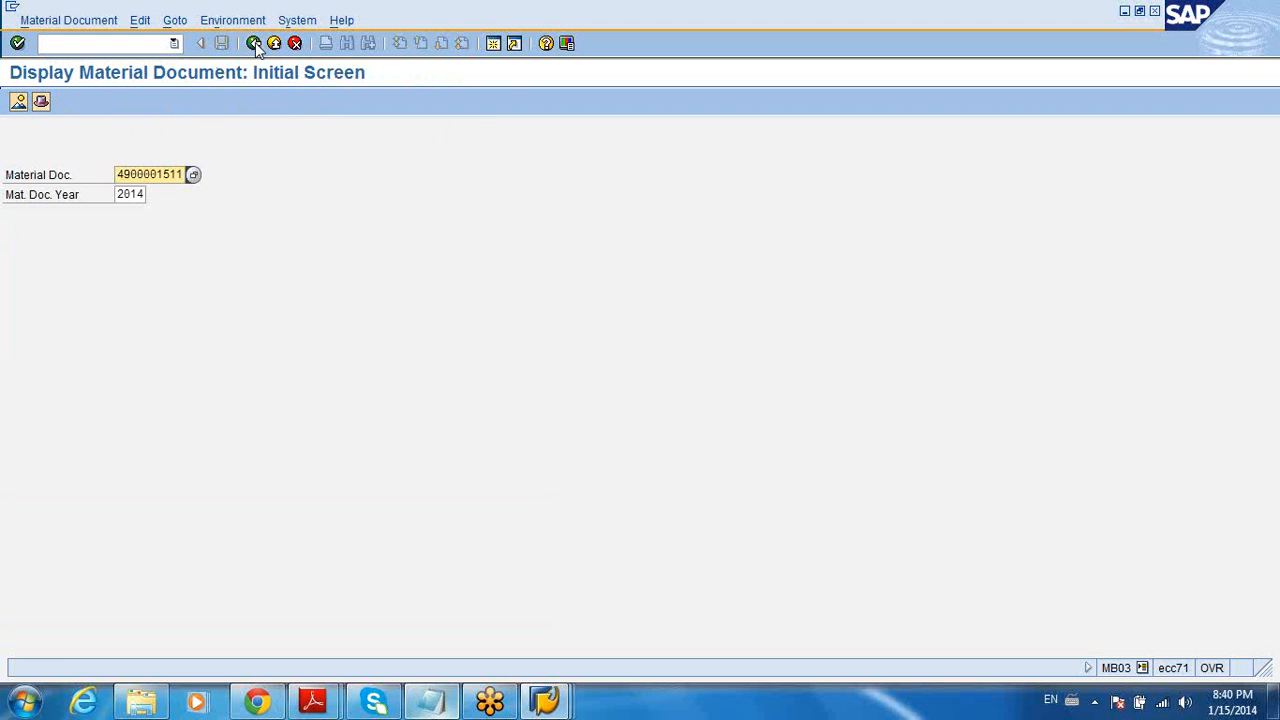
pyautogui.click(254, 43)
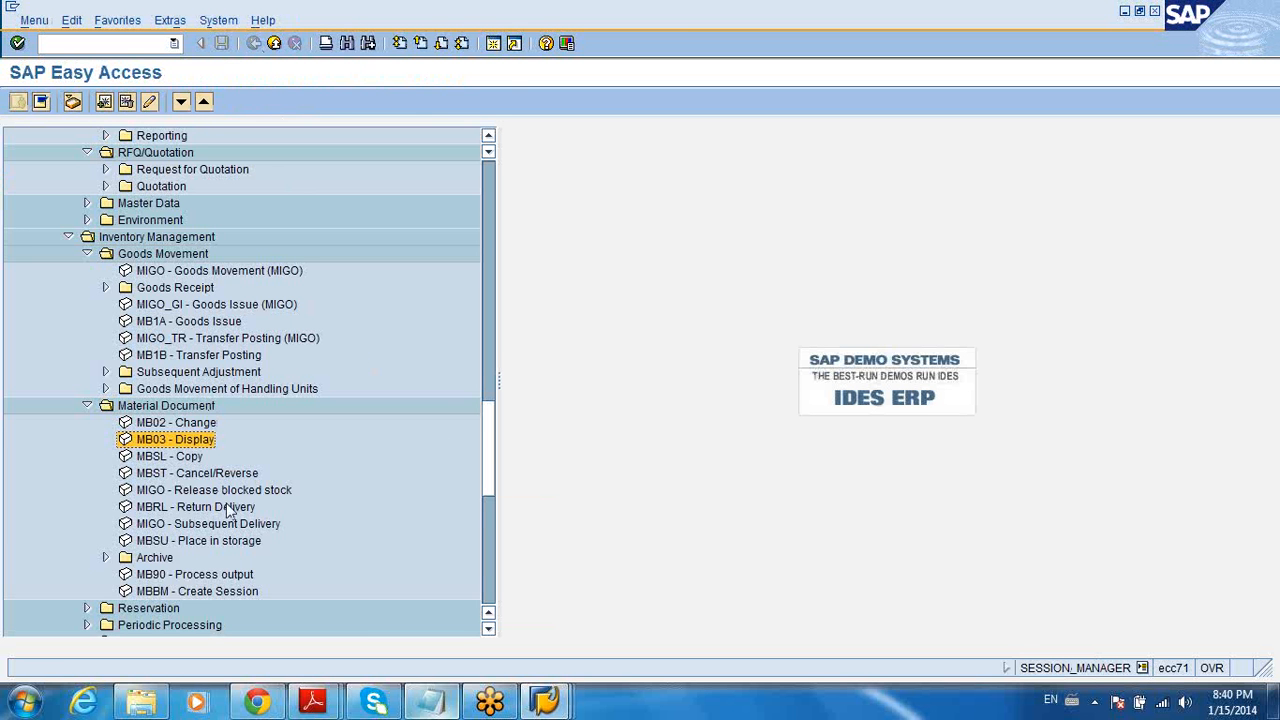
# Expand the Reservation, Material Requirements Planning (MRP) and Service Entry Sheet folders in the SAP menu tree to review their contents
pyautogui.click(213, 360)
pyautogui.scroll(-2, 498, 470)
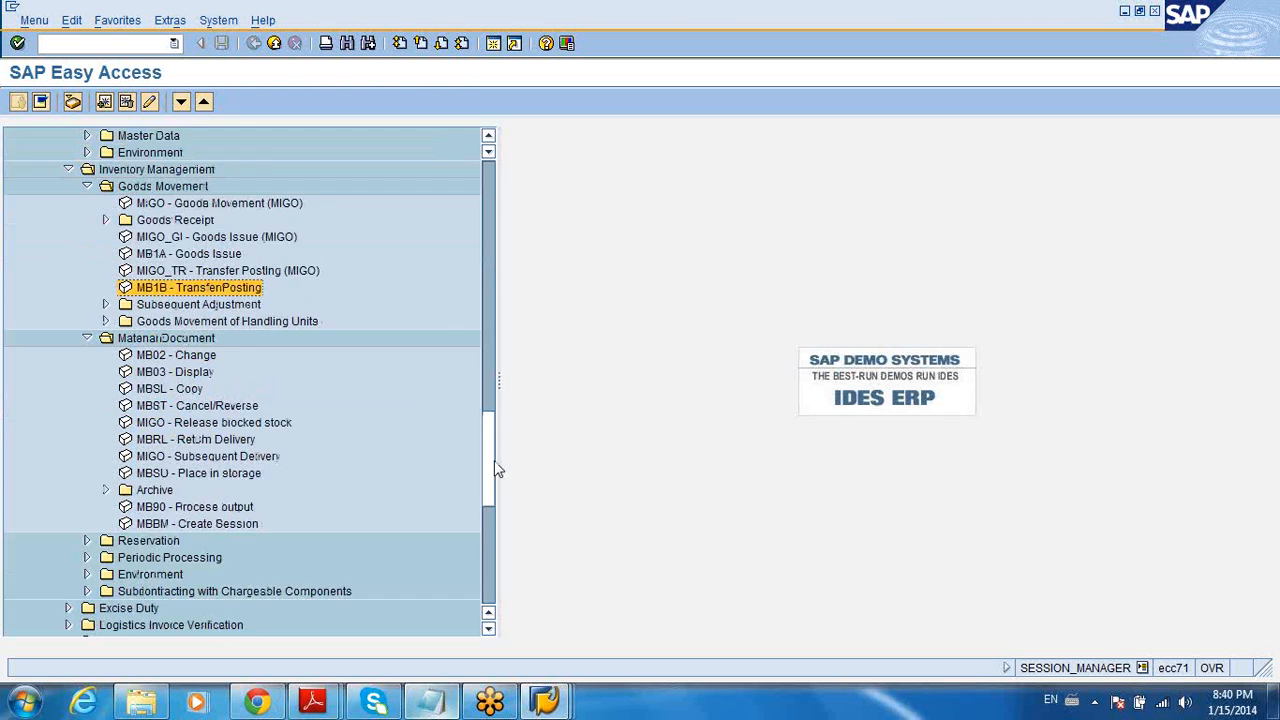
pyautogui.scroll(-3, 498, 470)
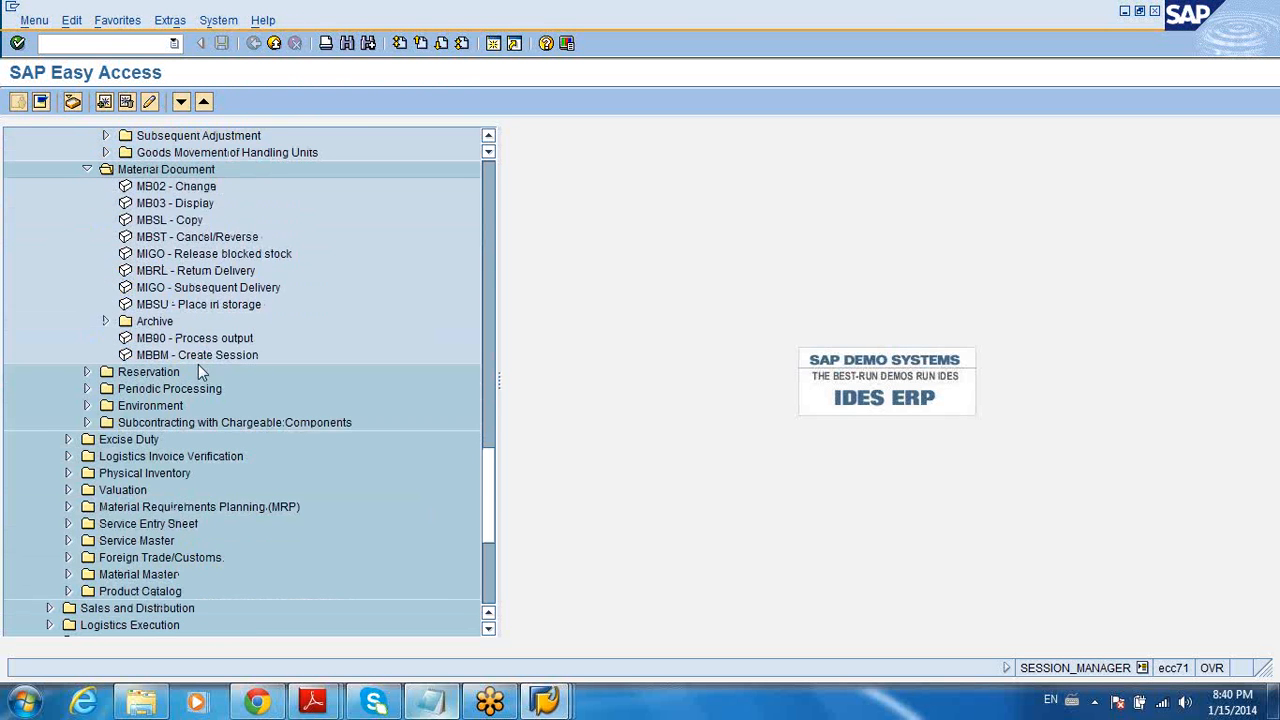
pyautogui.click(87, 372)
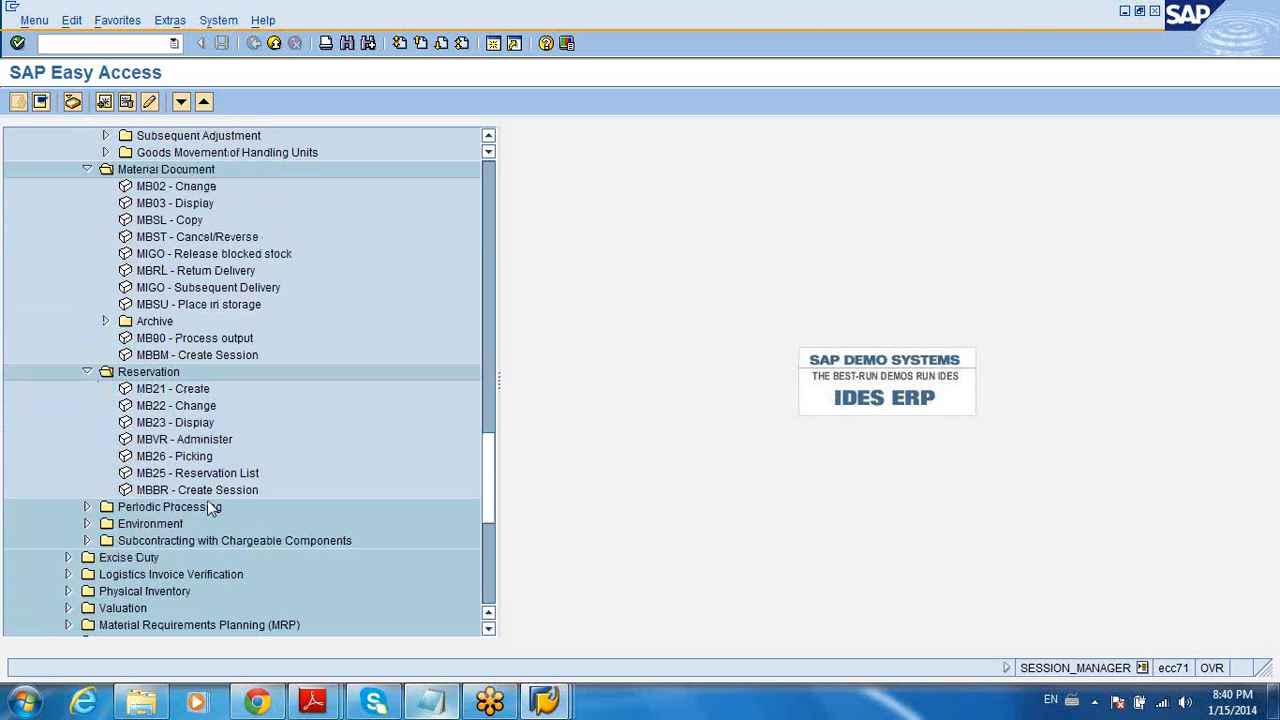
pyautogui.moveTo(492, 467); pyautogui.dragTo(491, 514)
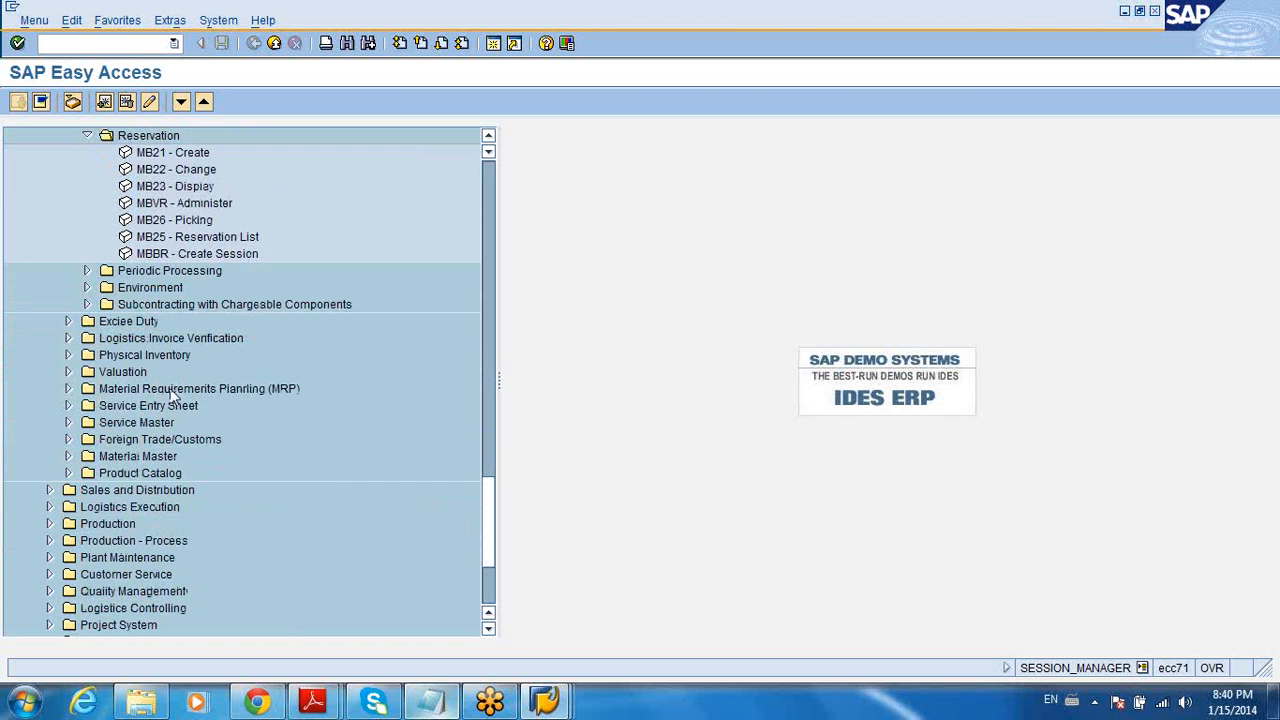
pyautogui.click(68, 390)
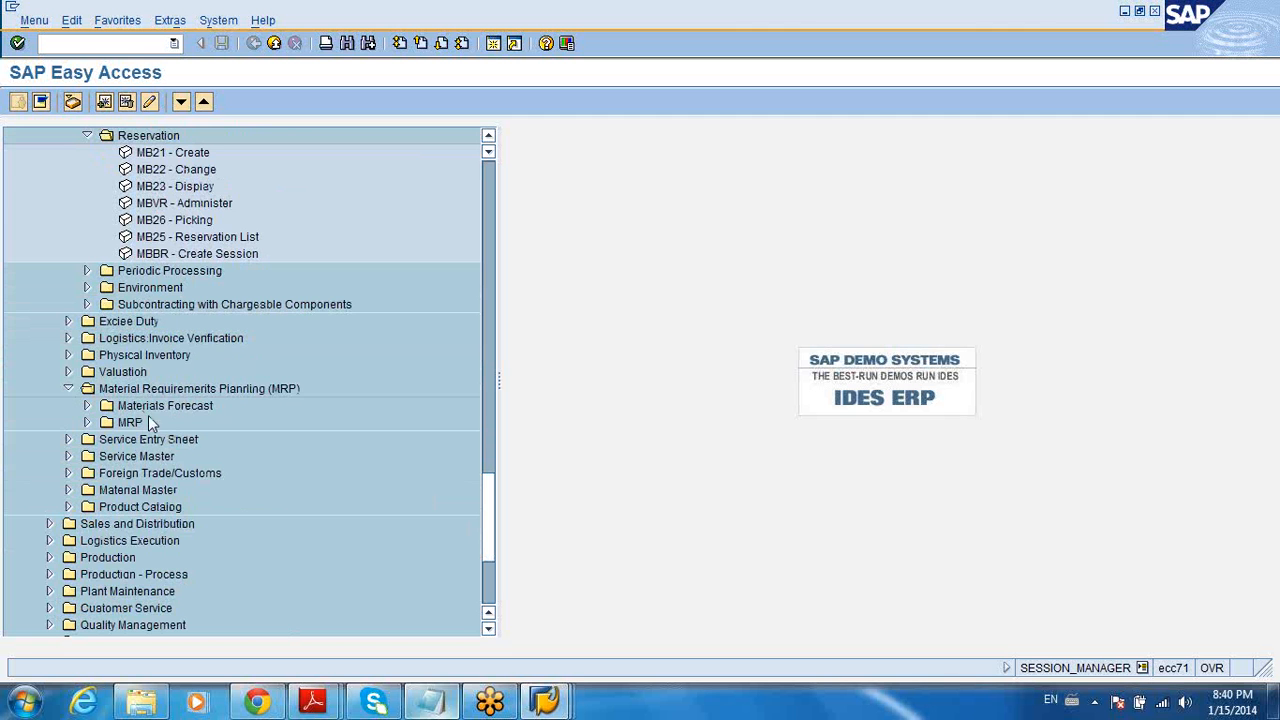
pyautogui.click(68, 440)
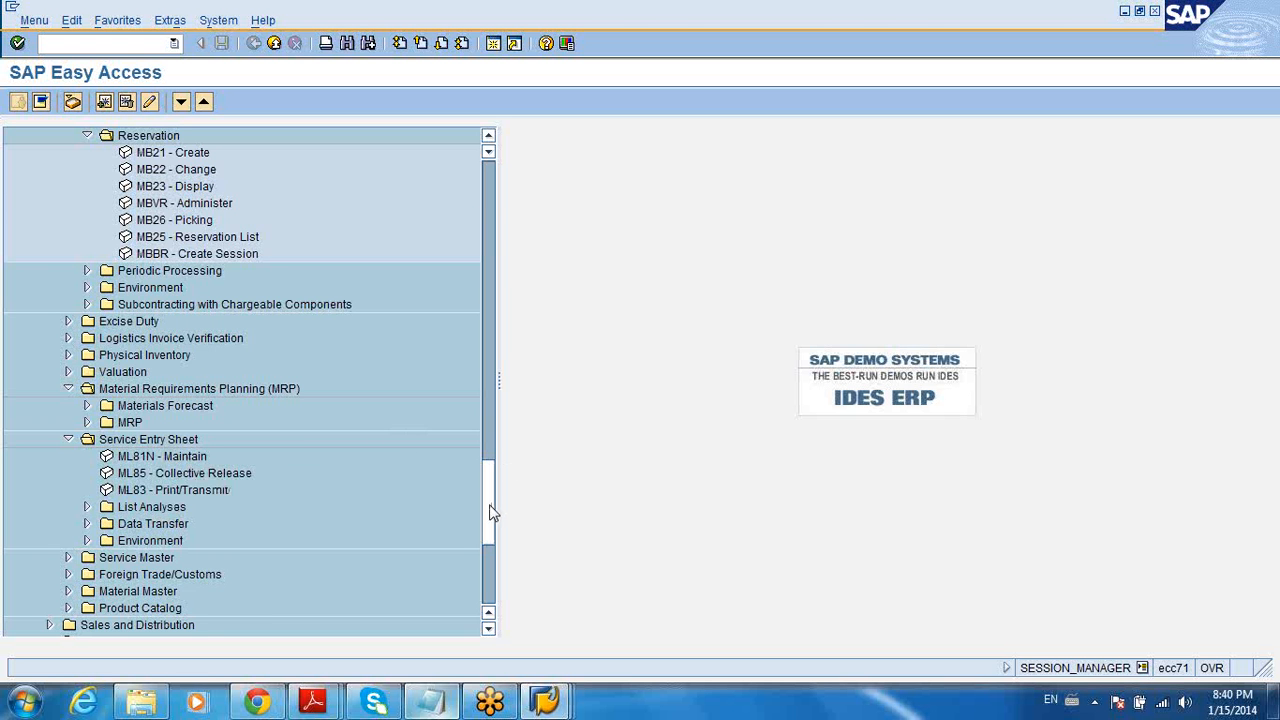
# Start ME21N - Vendor/Supplying Plant Known from the Purchase Order > Create folder to open a new purchase order
pyautogui.moveTo(491, 509); pyautogui.dragTo(490, 258)
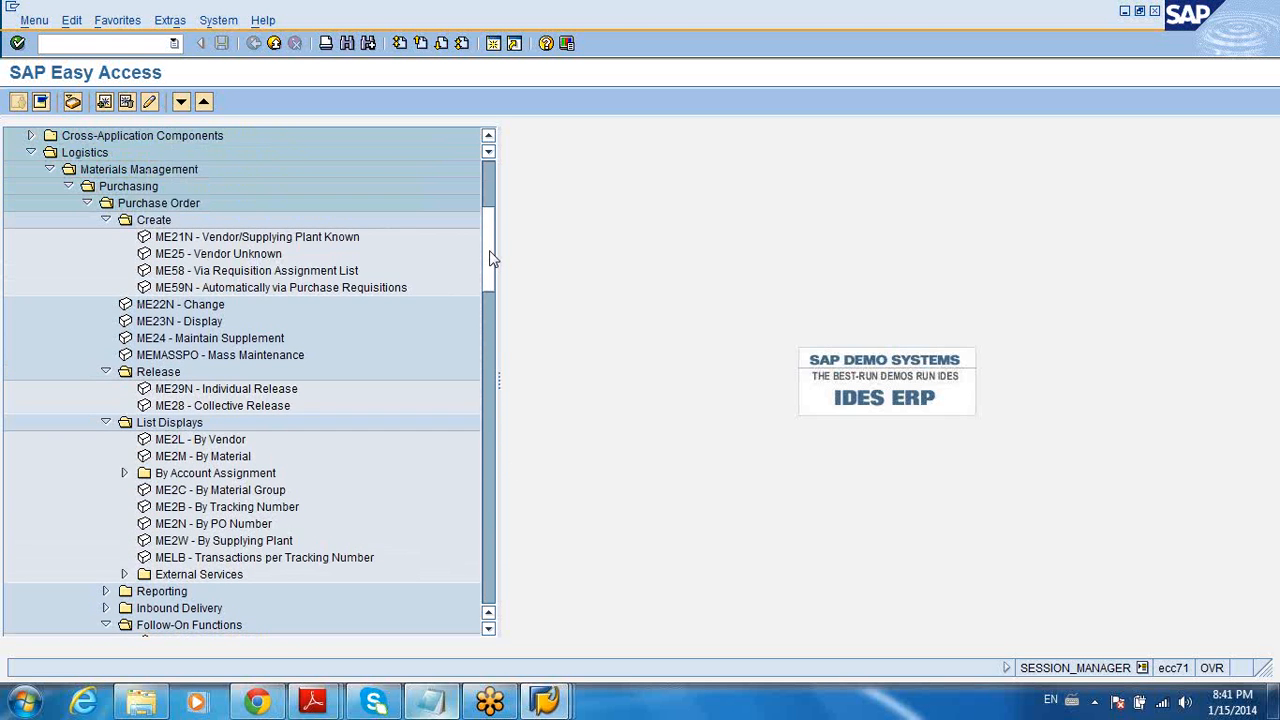
pyautogui.click(331, 240)
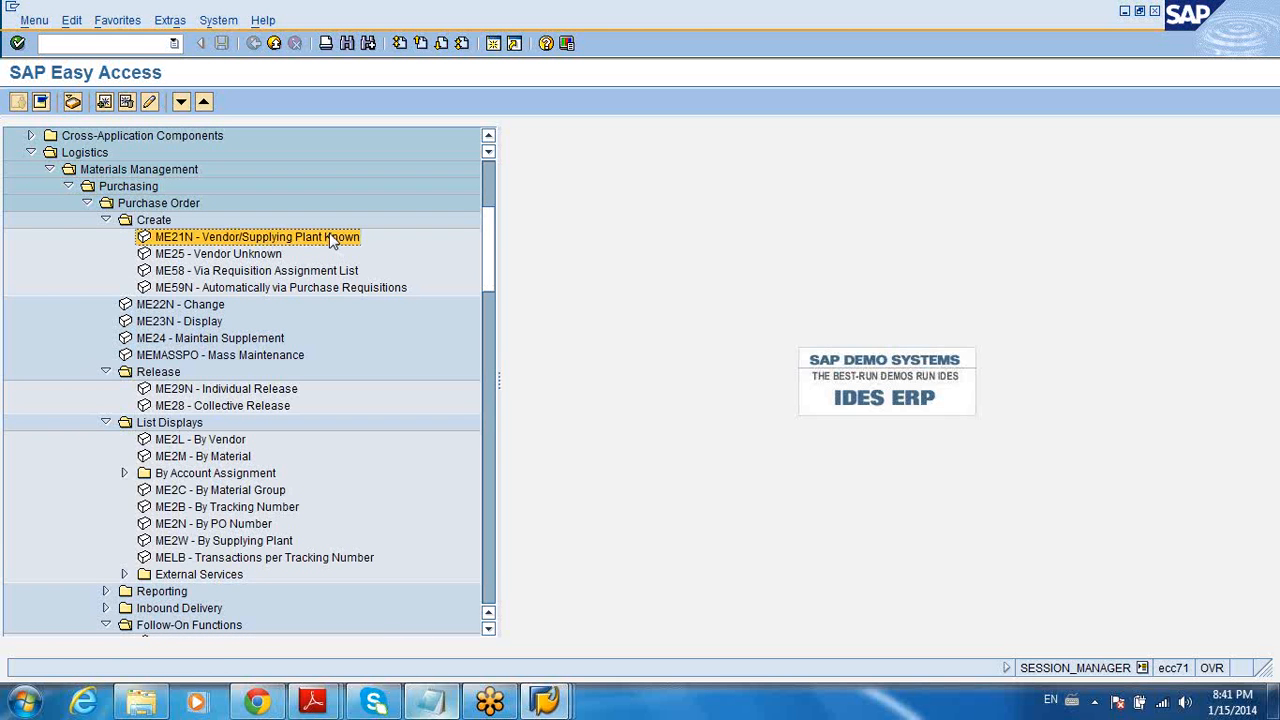
pyautogui.doubleClick(331, 240)
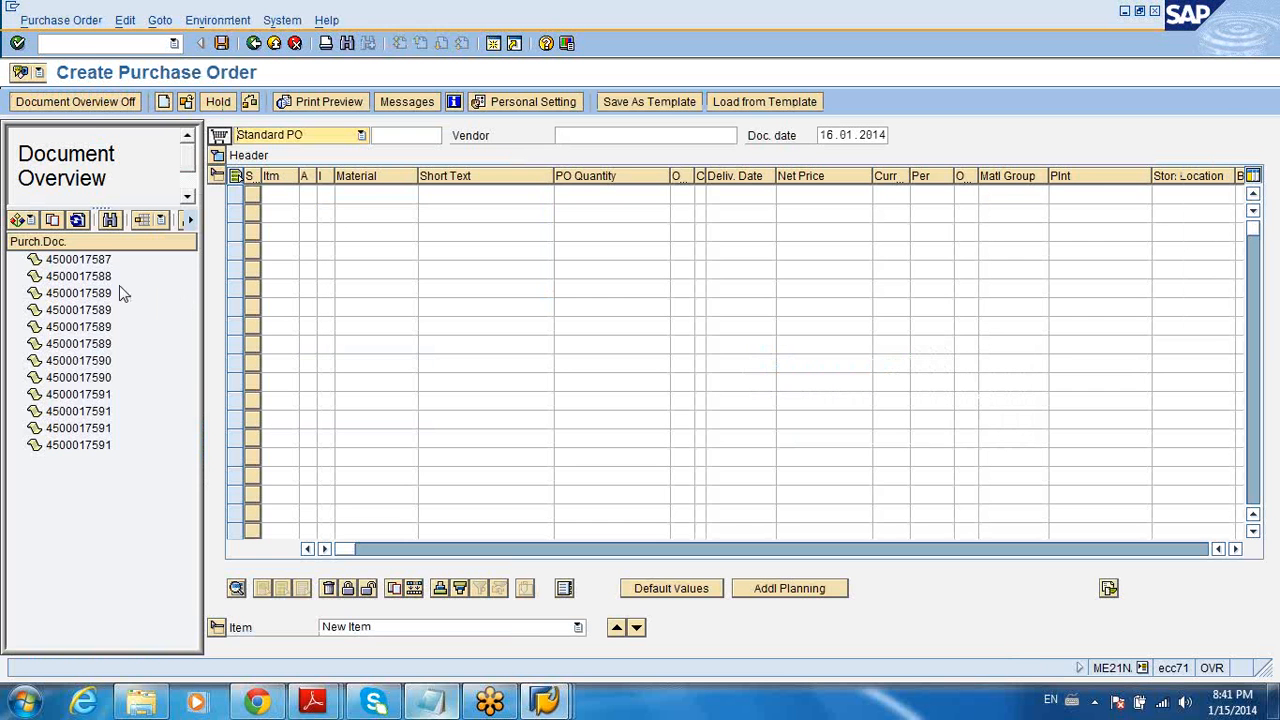
# Copy the last order in the document overview into the new order and try changing its item to category D without a material
pyautogui.click(100, 446)
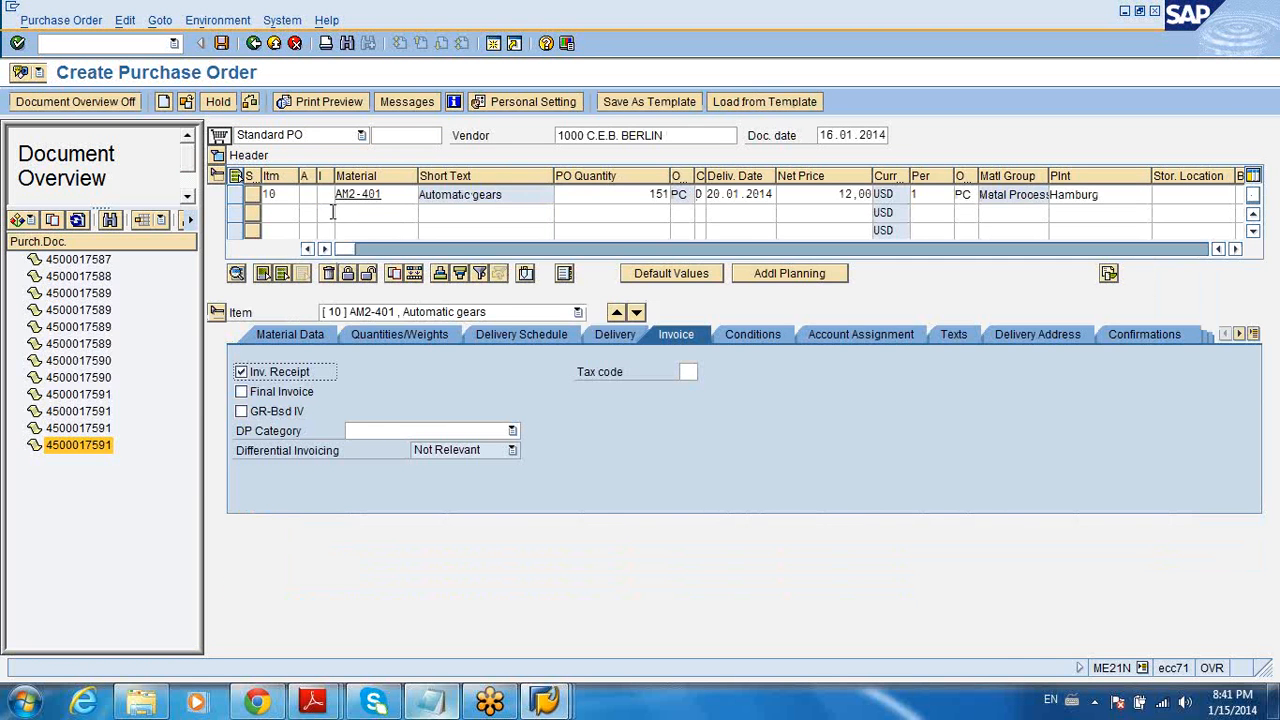
pyautogui.click(328, 197)
pyautogui.click(344, 195)
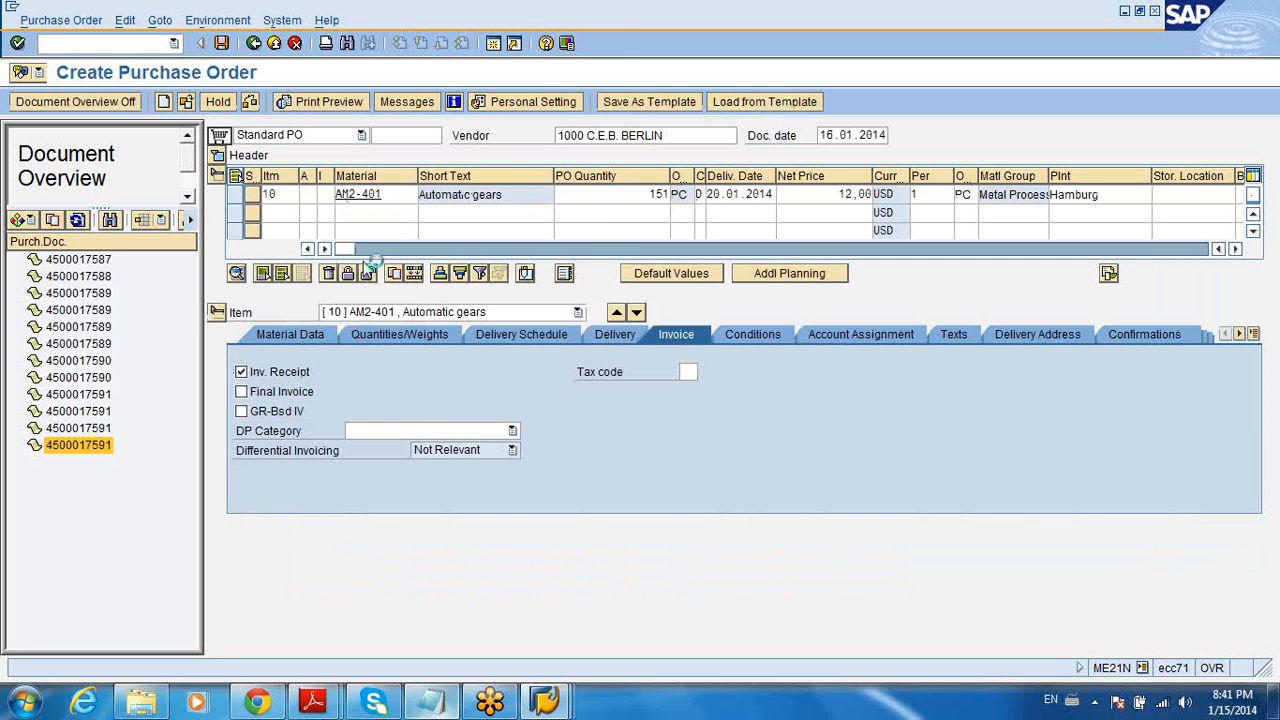
pyautogui.doubleClick(270, 248)
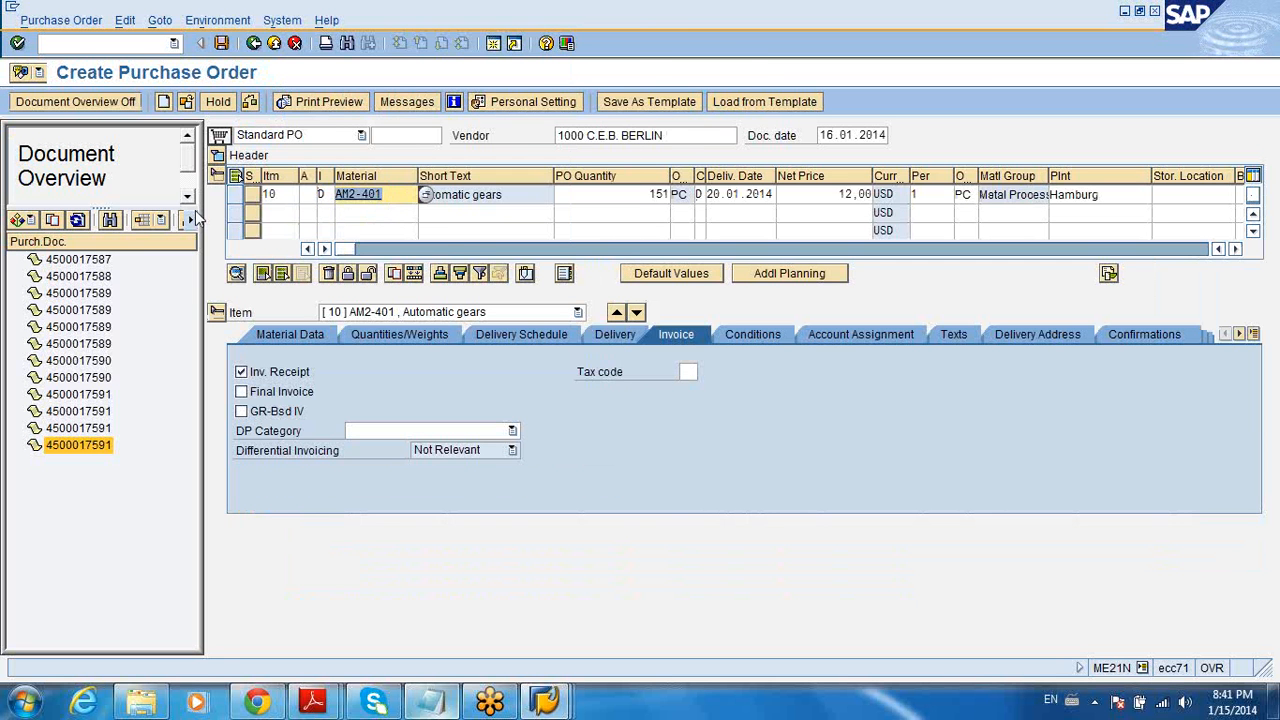
pyautogui.press('BackSpace')
pyautogui.press('Return')
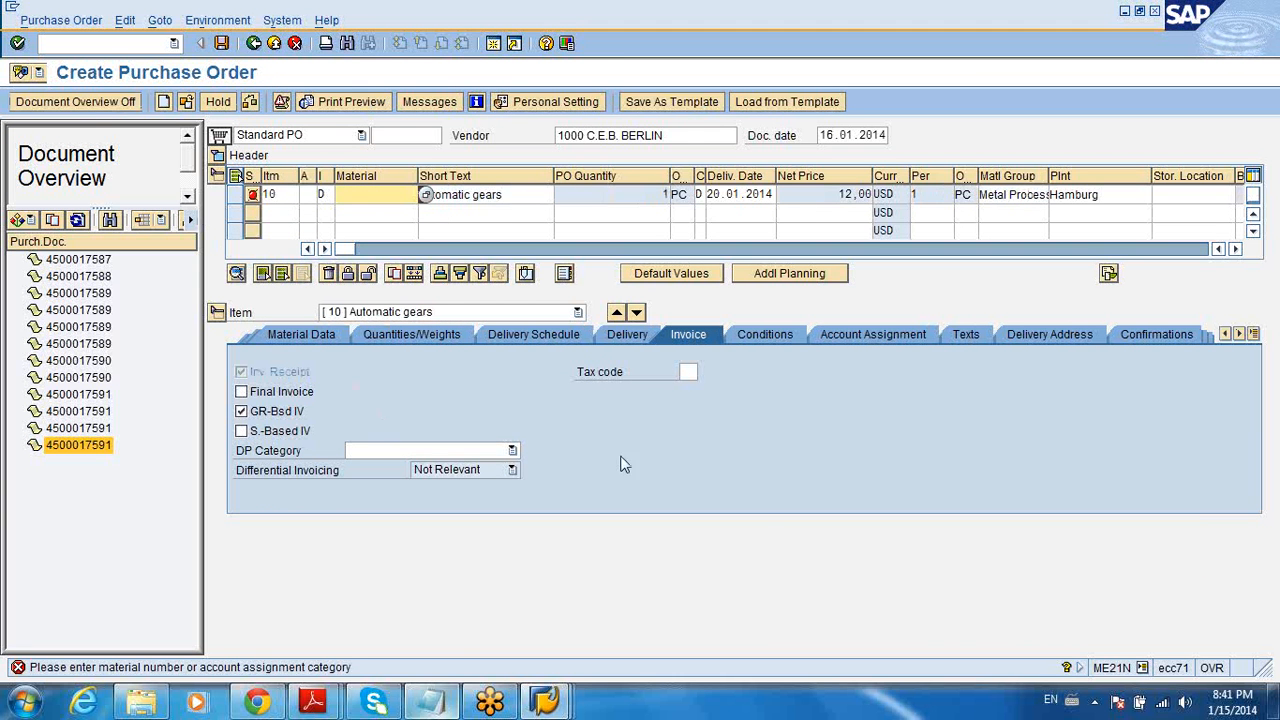
# Display the Services details of item 10 and discard the copied order without saving, returning to a blank purchase order
pyautogui.click(1253, 334)
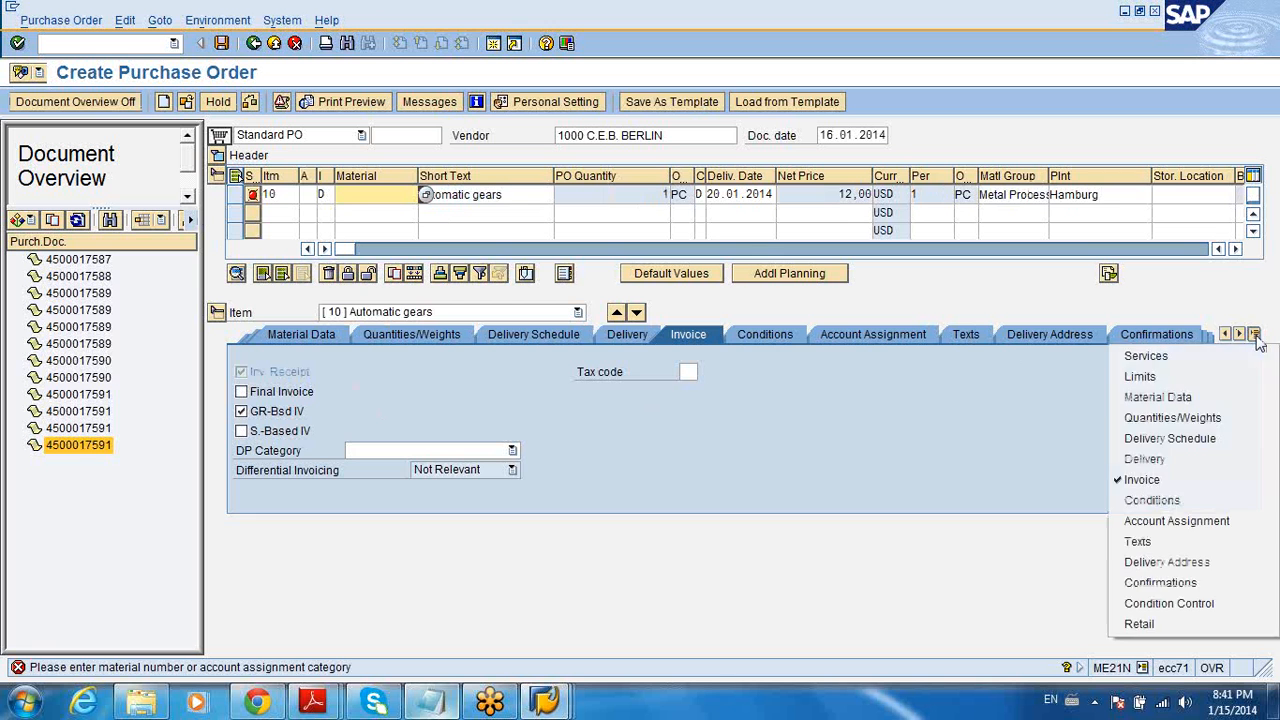
pyautogui.click(1192, 360)
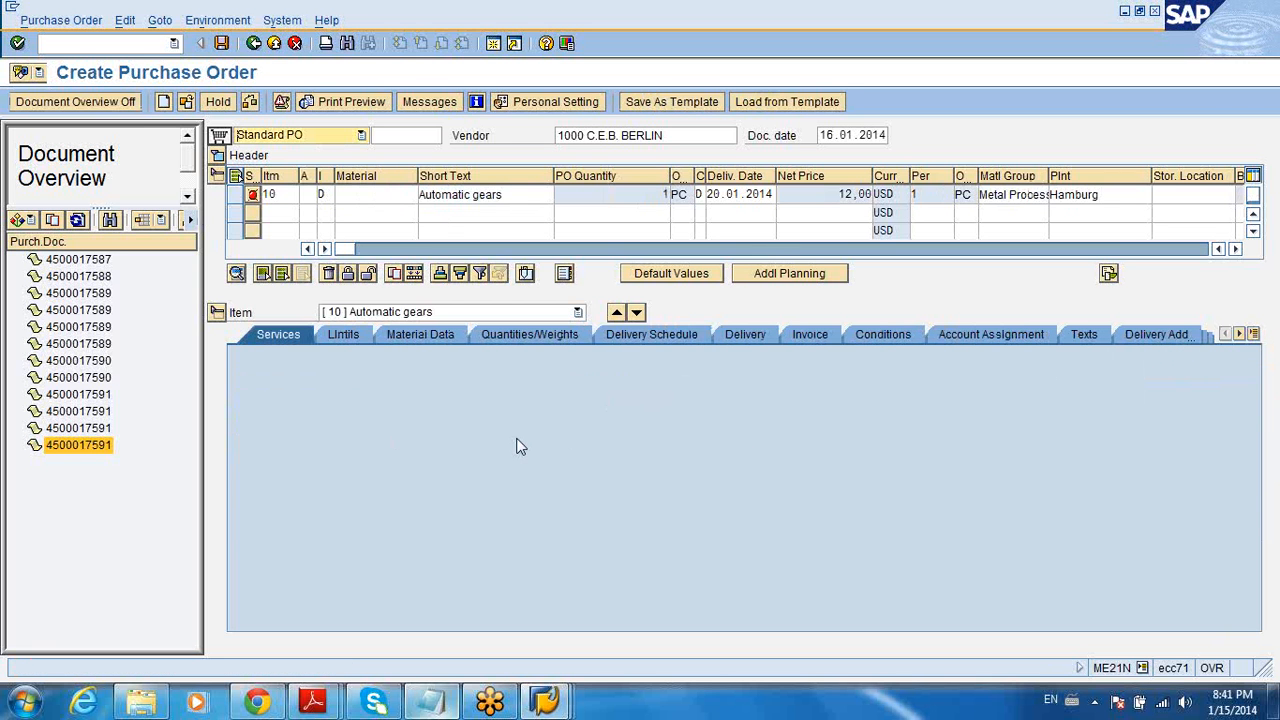
pyautogui.click(375, 196)
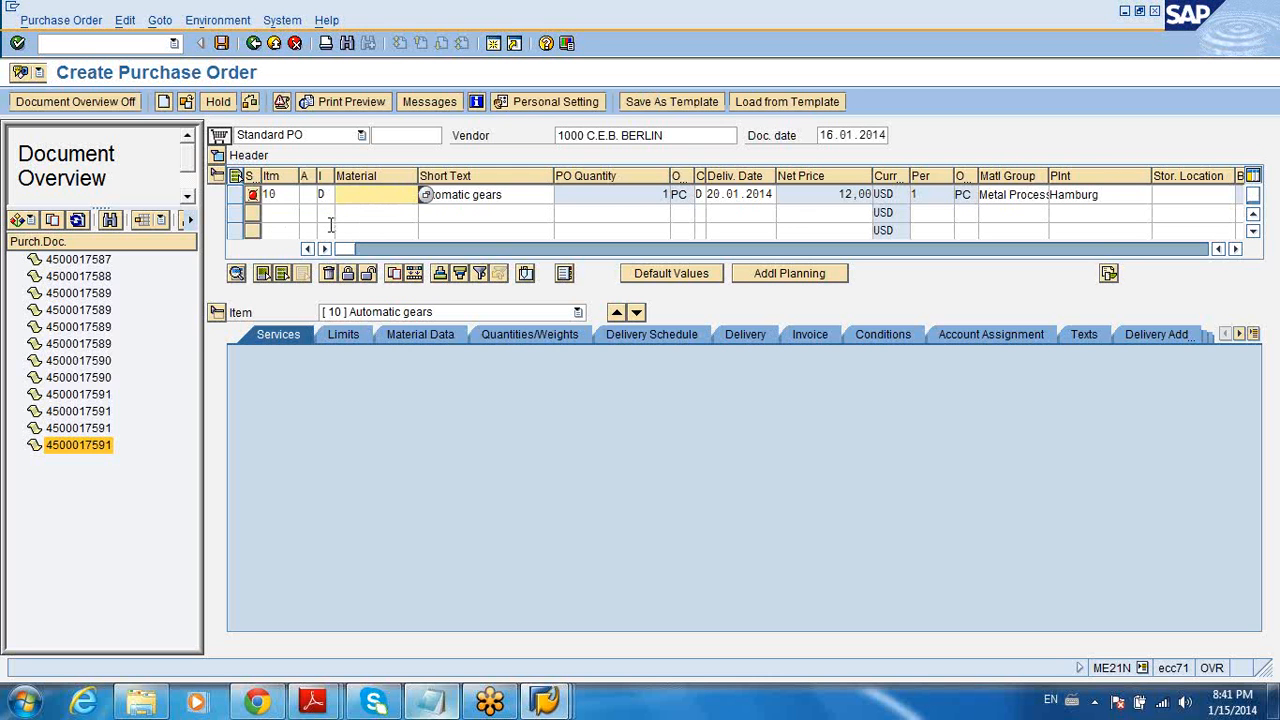
pyautogui.click(164, 103)
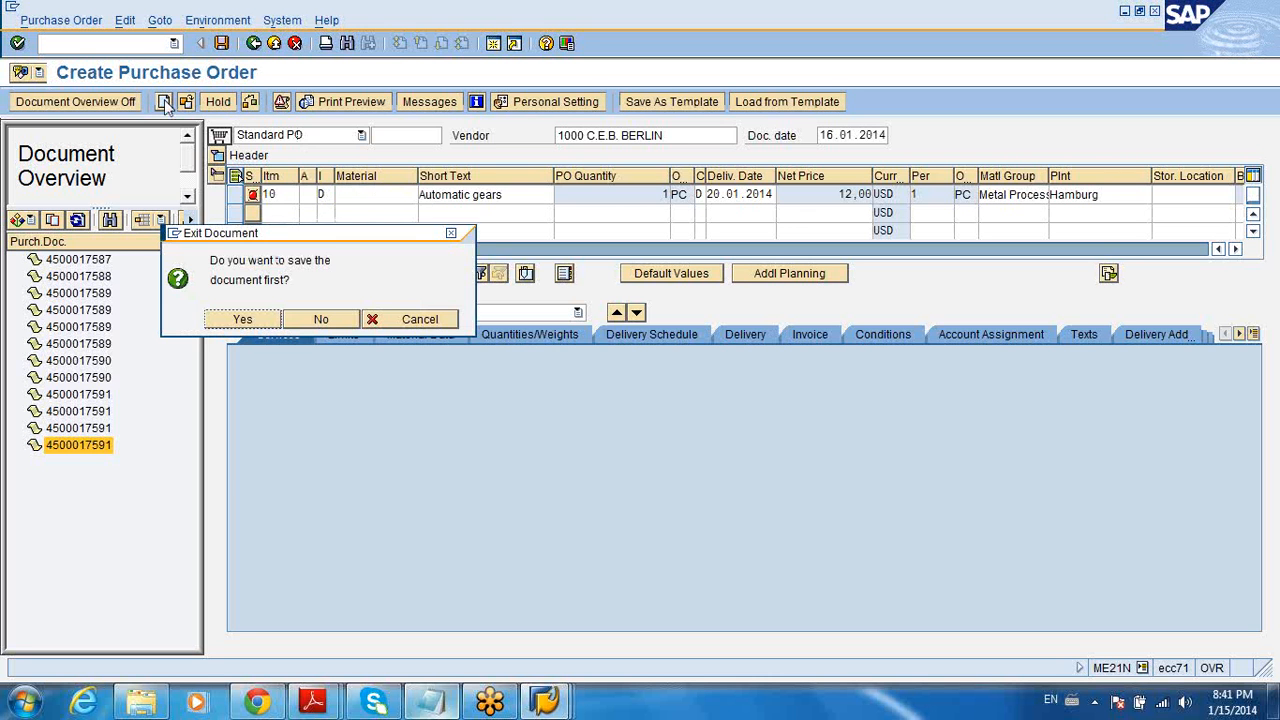
pyautogui.click(331, 318)
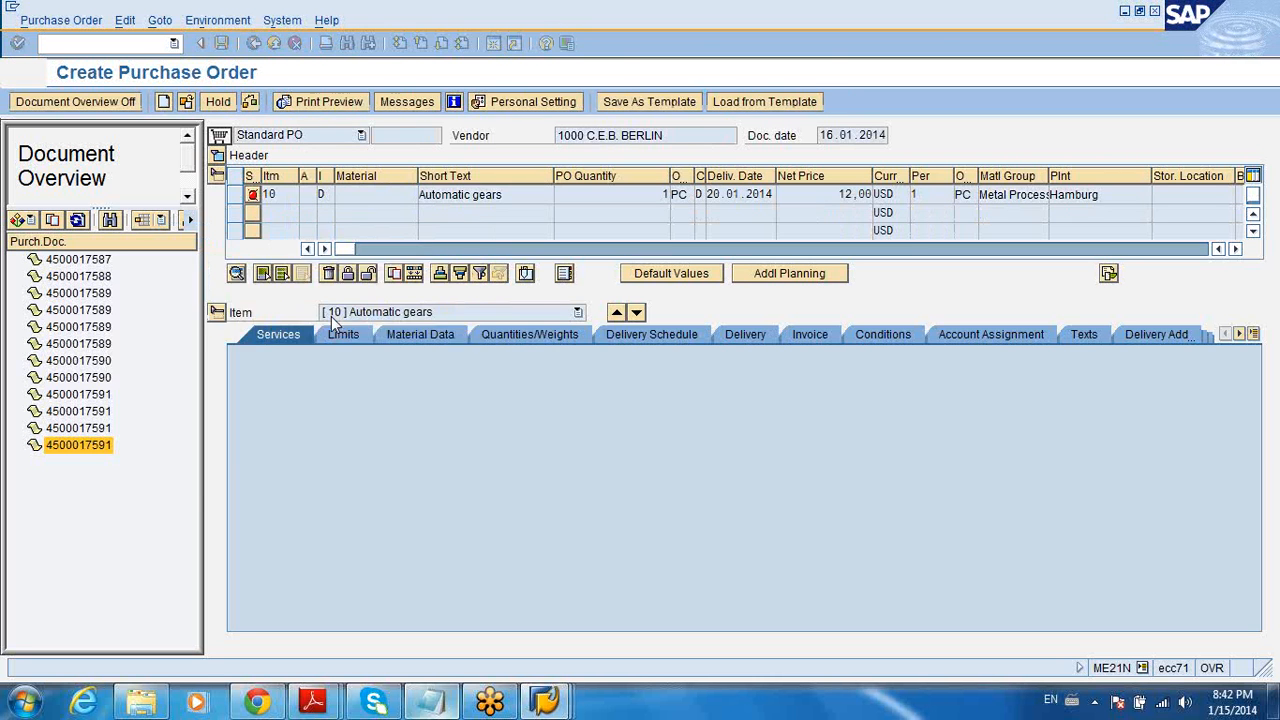
# Enter vendor 1000 in the blank standard purchase order
pyautogui.click(615, 135)
pyautogui.write('1')
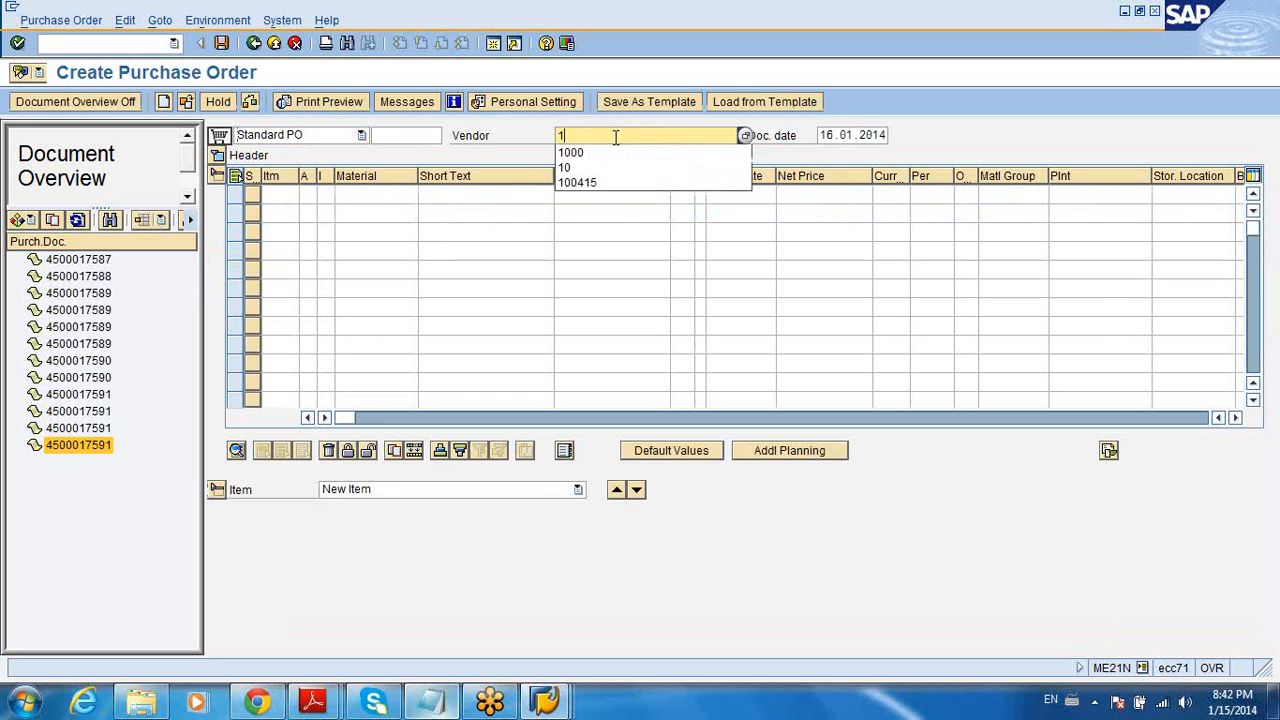
pyautogui.write('---')
pyautogui.press('BackSpace')
pyautogui.write('000')
pyautogui.click(323, 201)
pyautogui.press('Return')
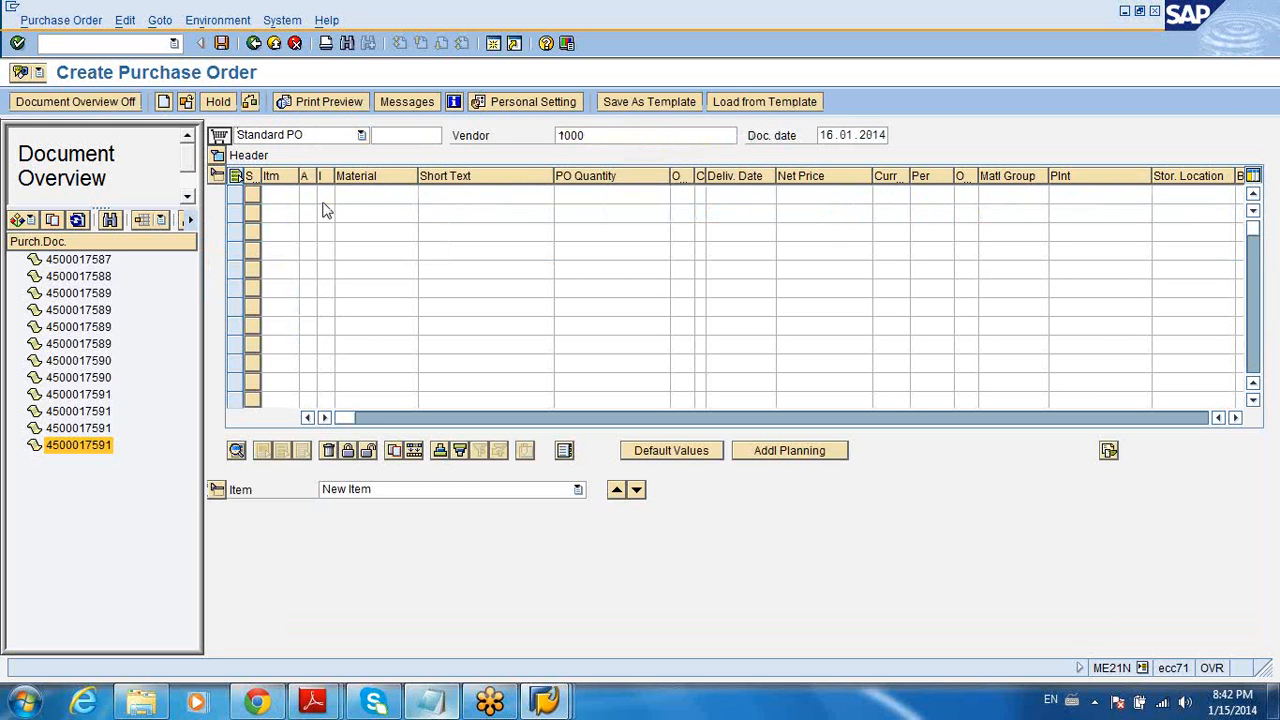
# Set the order's organizational data to purchasing organization 1000, purchasing group 001 and company code 1000
pyautogui.write('d')
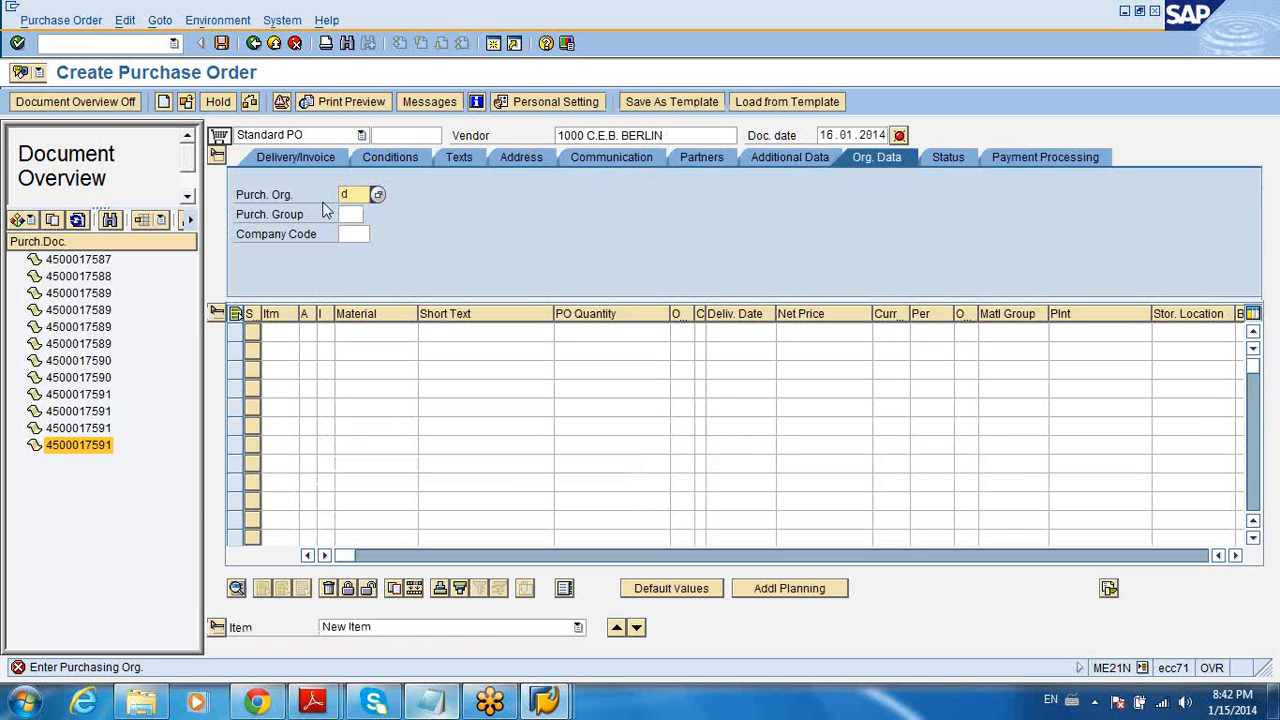
pyautogui.press('BackSpace')
pyautogui.write('1000')
pyautogui.press('Tab')
pyautogui.write('1')
pyautogui.press('BackSpace')
pyautogui.write('001')
pyautogui.press('Tab')
pyautogui.write('10')
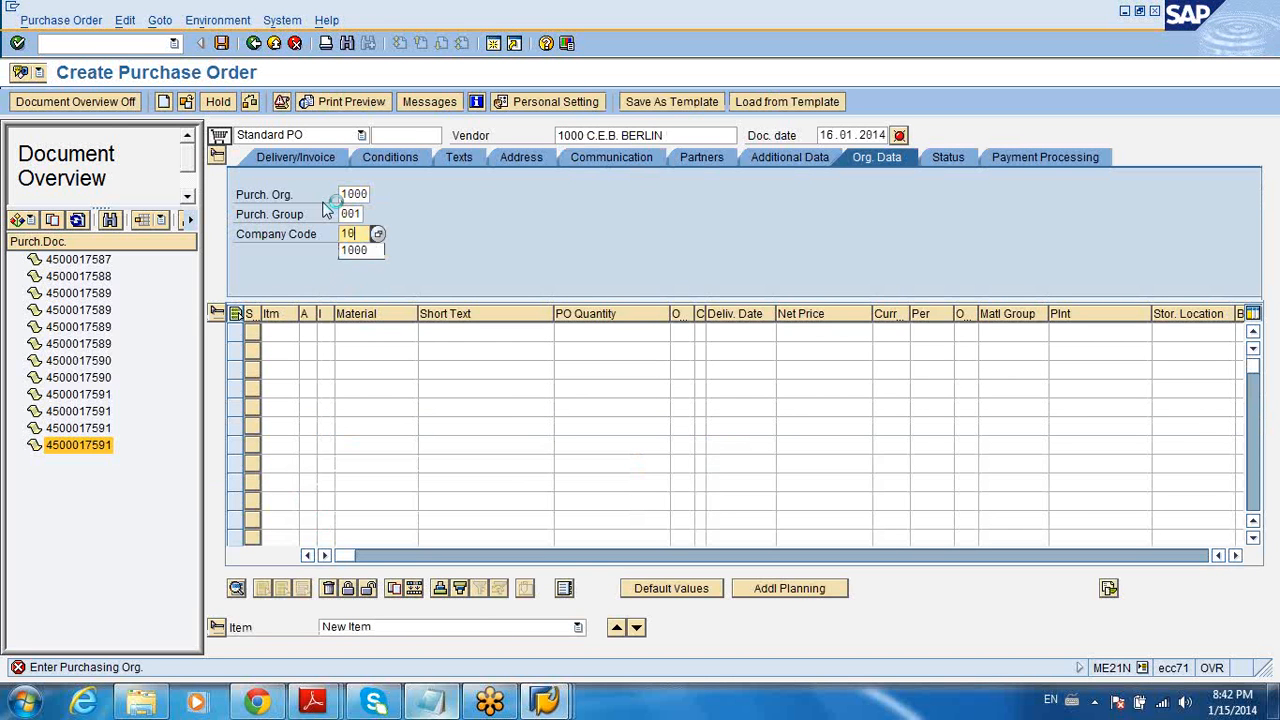
pyautogui.write('00')
pyautogui.press('Return')
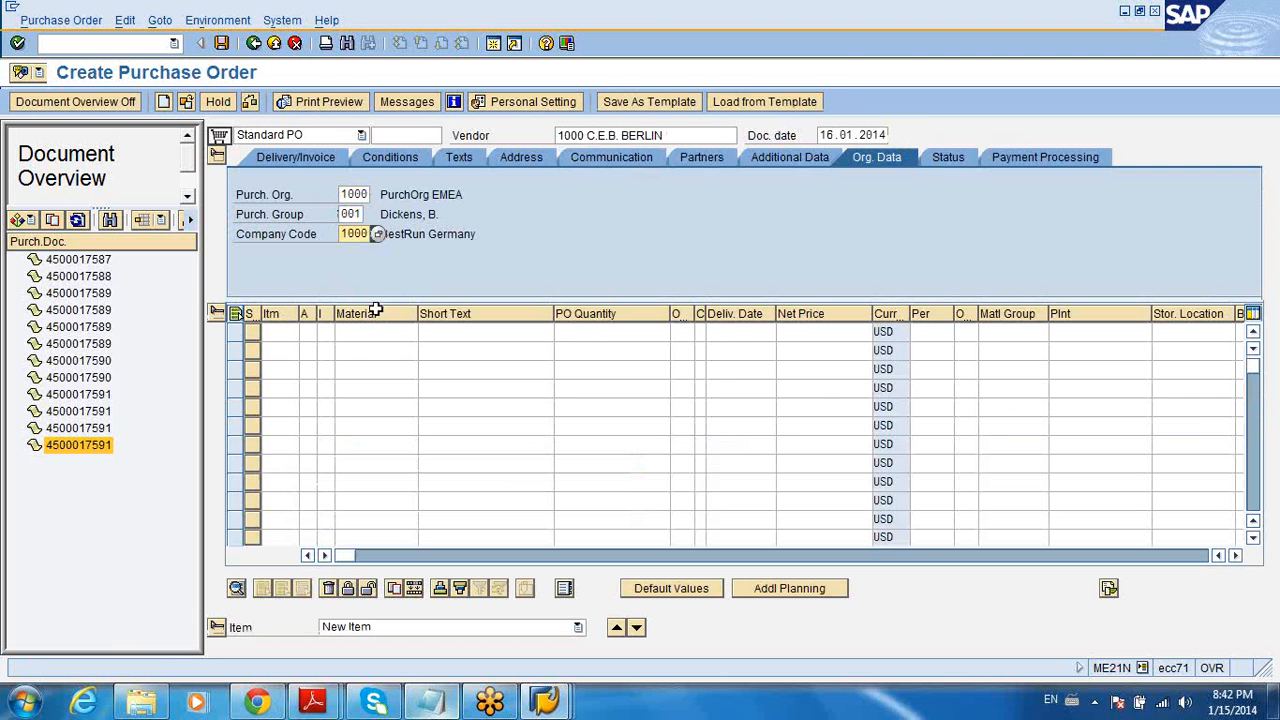
# Assign item category D to the first item line and go to its account assignment category
pyautogui.click(333, 332)
pyautogui.write('d')
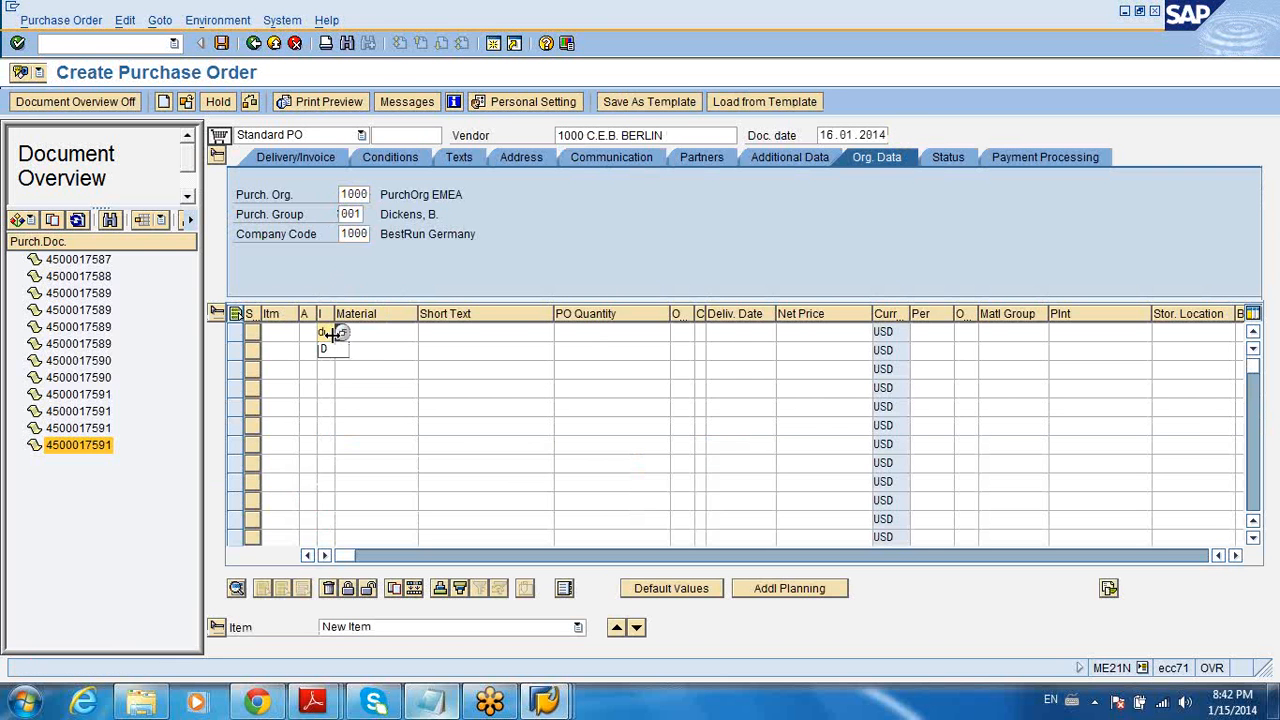
pyautogui.press('Return')
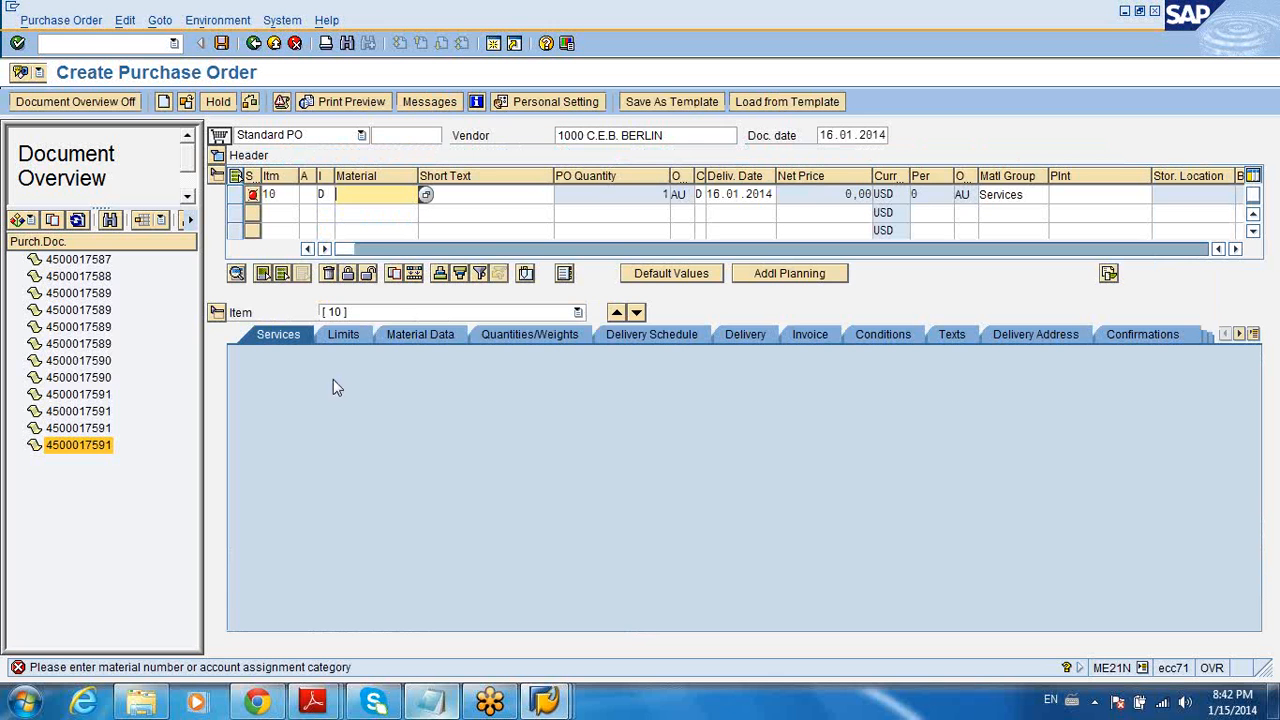
pyautogui.click(306, 194)
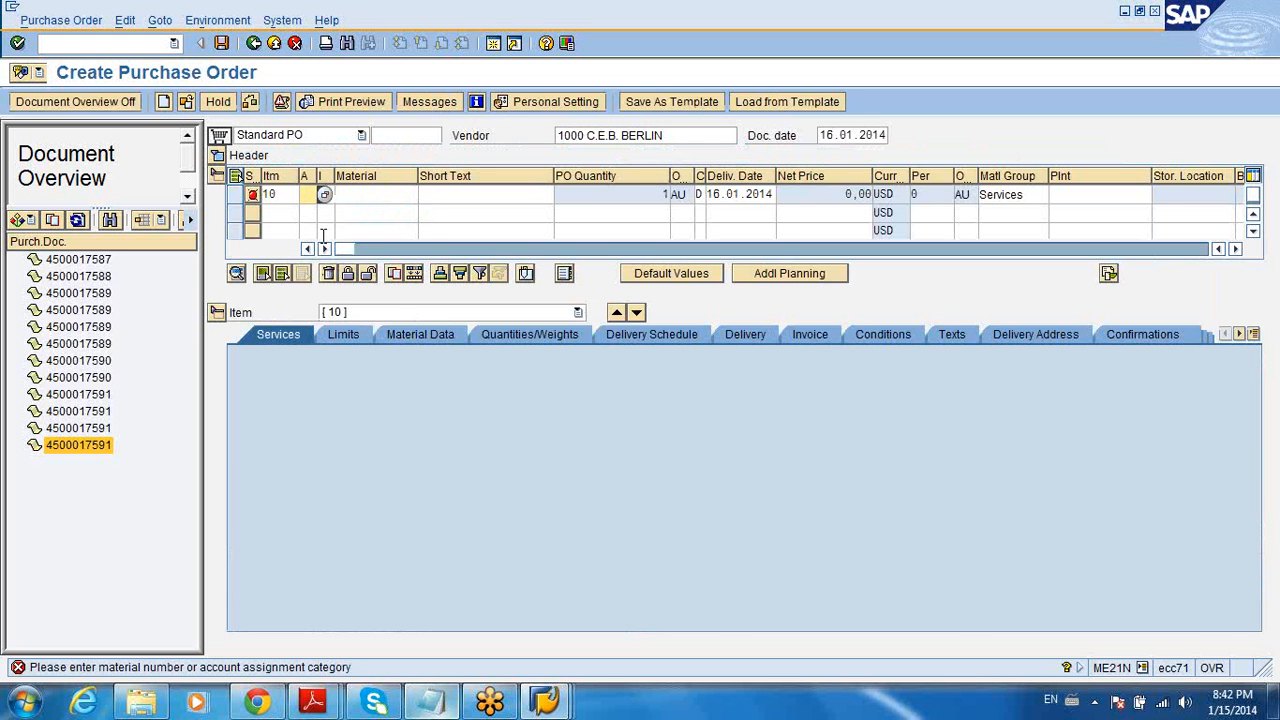
# Give purchase order item 10 account assignment category K, the short text "Service items" and plant 1000
pyautogui.write('k')
pyautogui.press('Return')
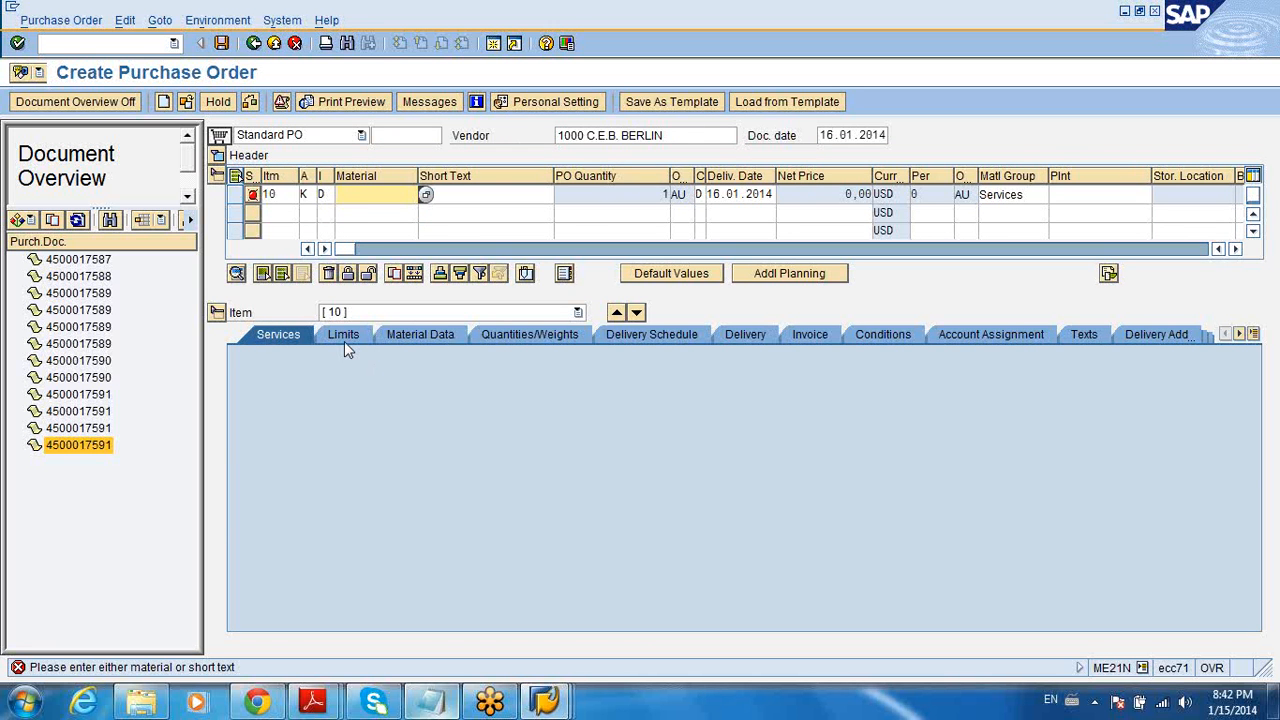
pyautogui.click(472, 195)
pyautogui.write('Se')
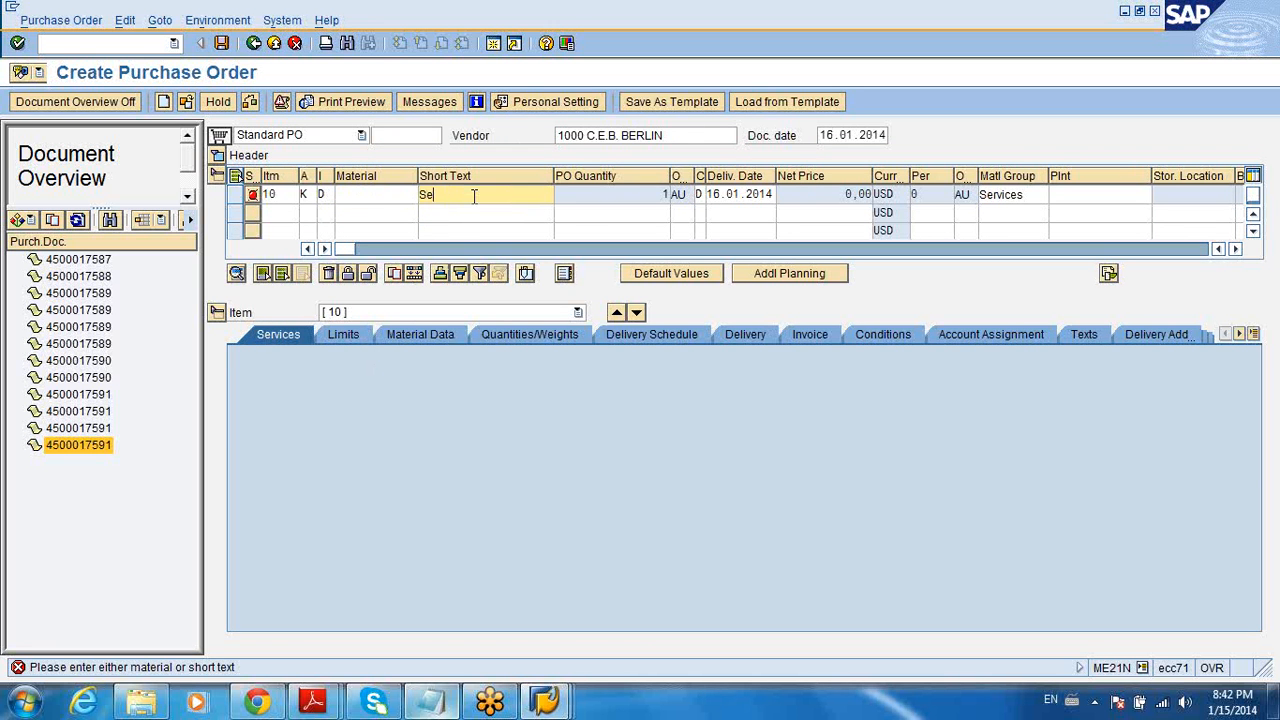
pyautogui.write('rvice items')
pyautogui.press('Return')
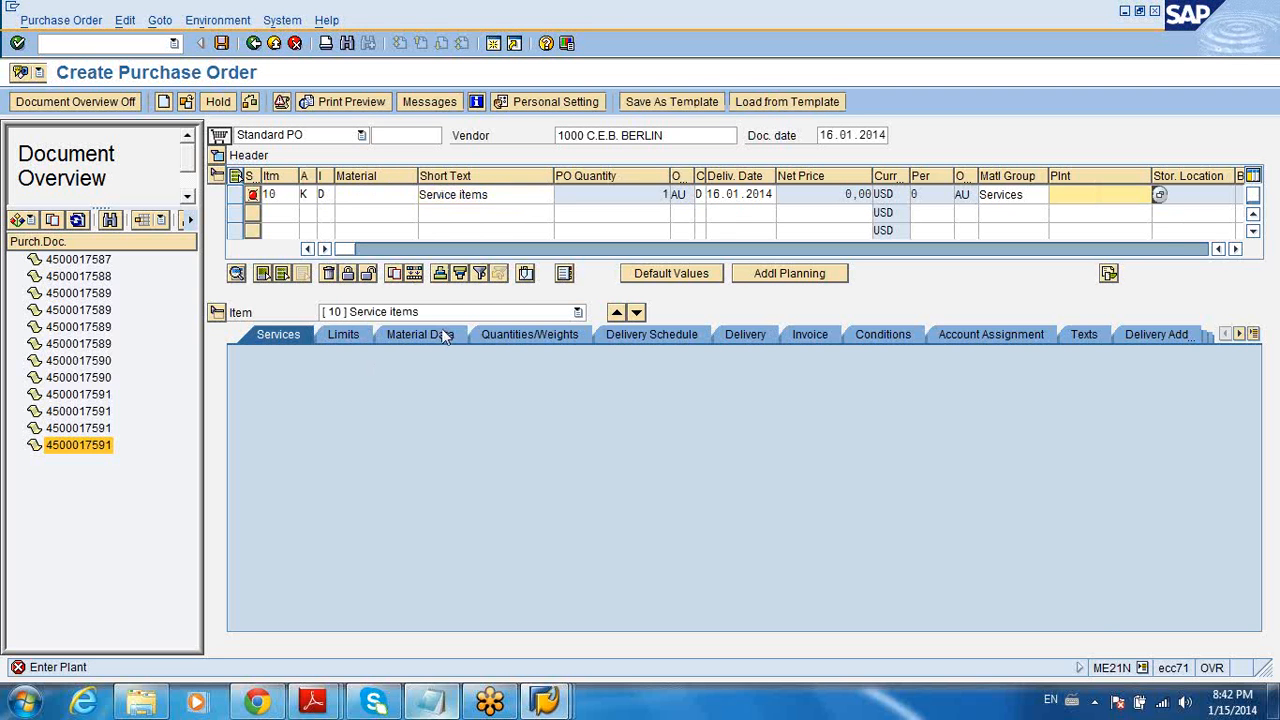
pyautogui.write('100')
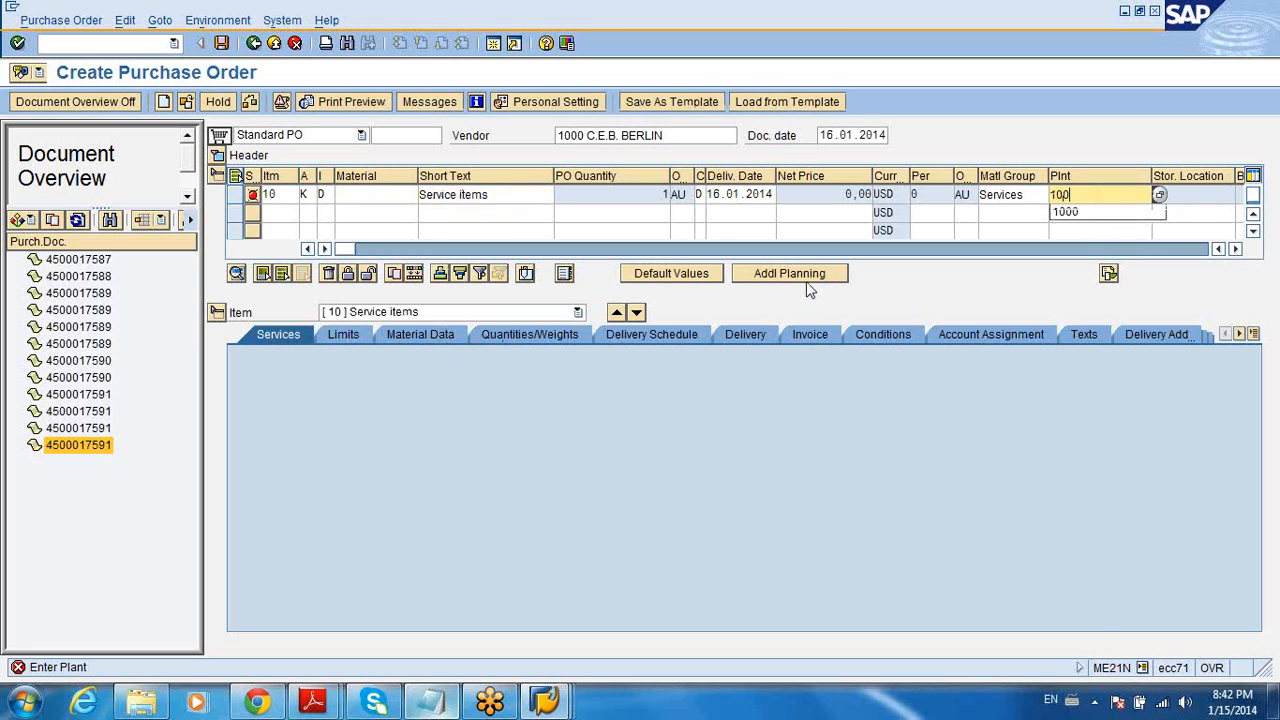
pyautogui.write('0')
pyautogui.press('Return')
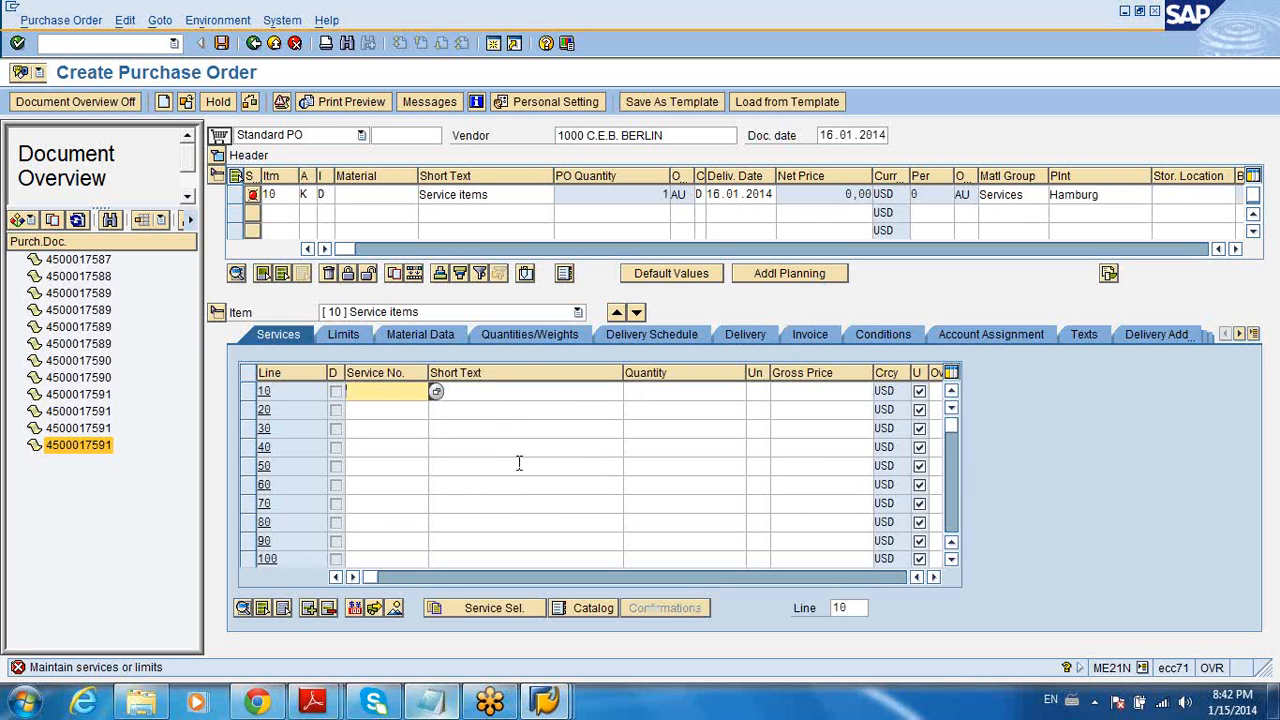
# Add the PLUMBING activity from the service search to service line 10 with a quantity of 100
pyautogui.click(436, 392)
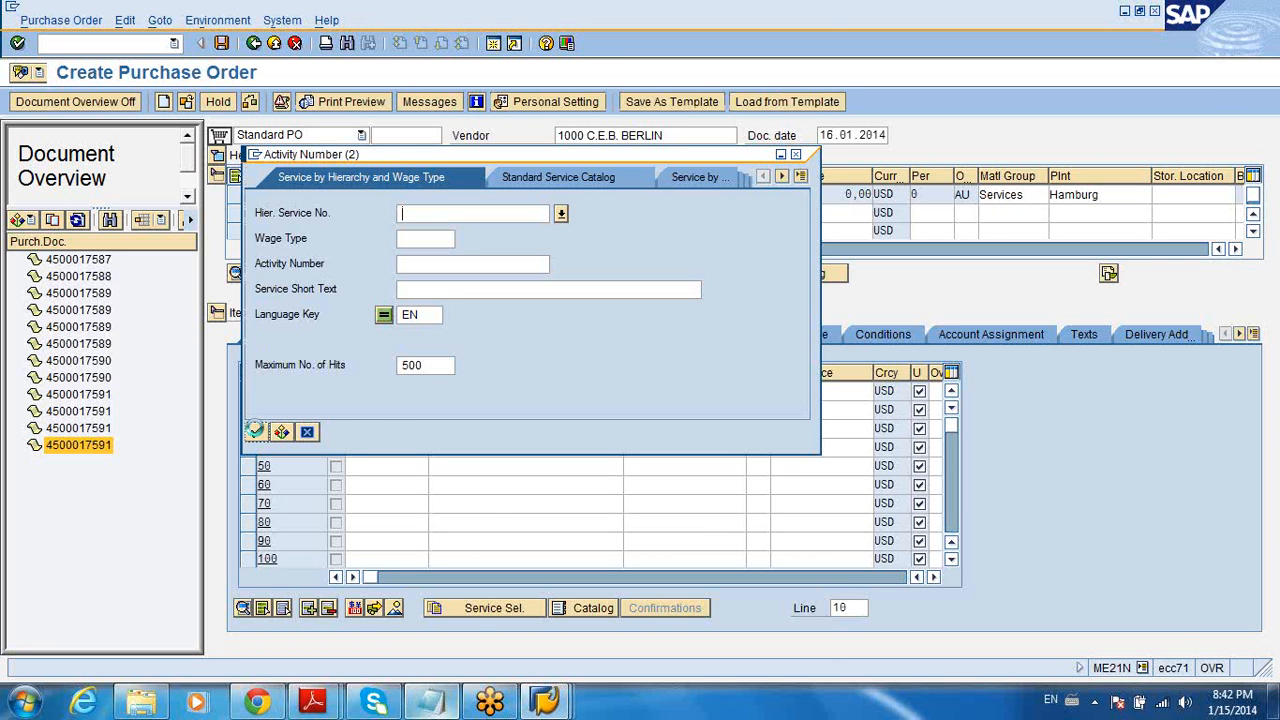
pyautogui.click(257, 432)
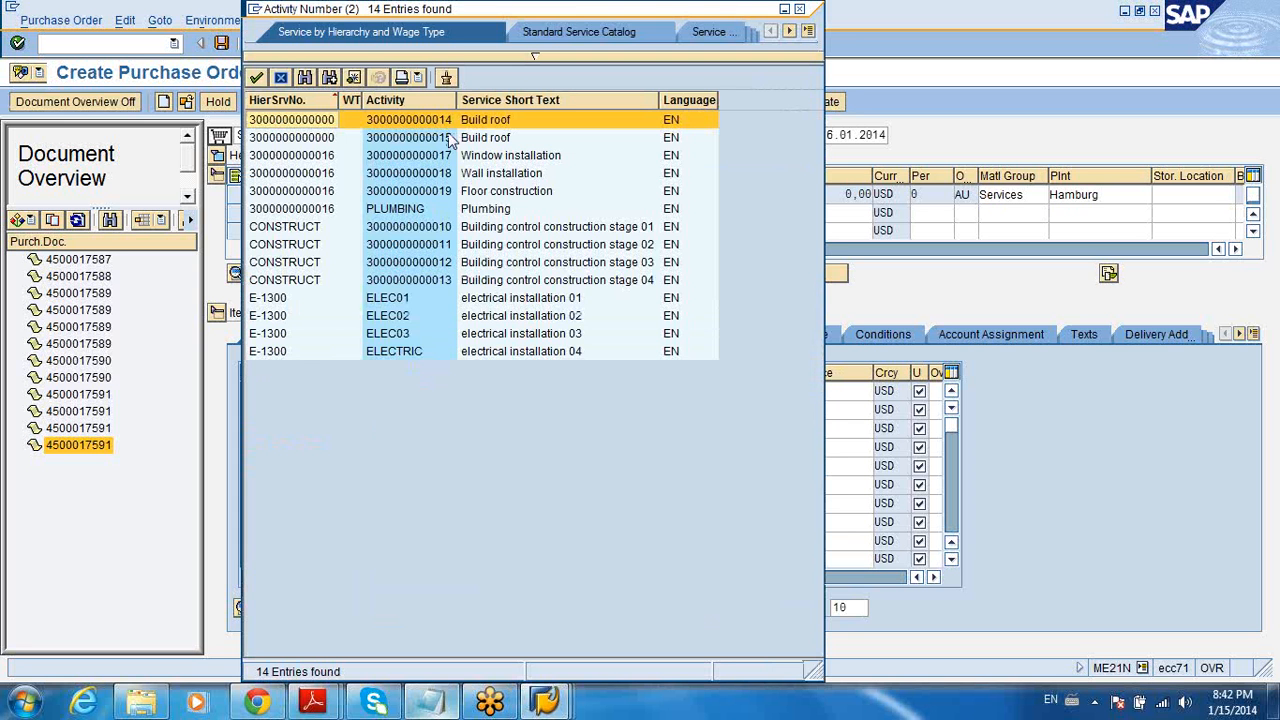
pyautogui.doubleClick(408, 211)
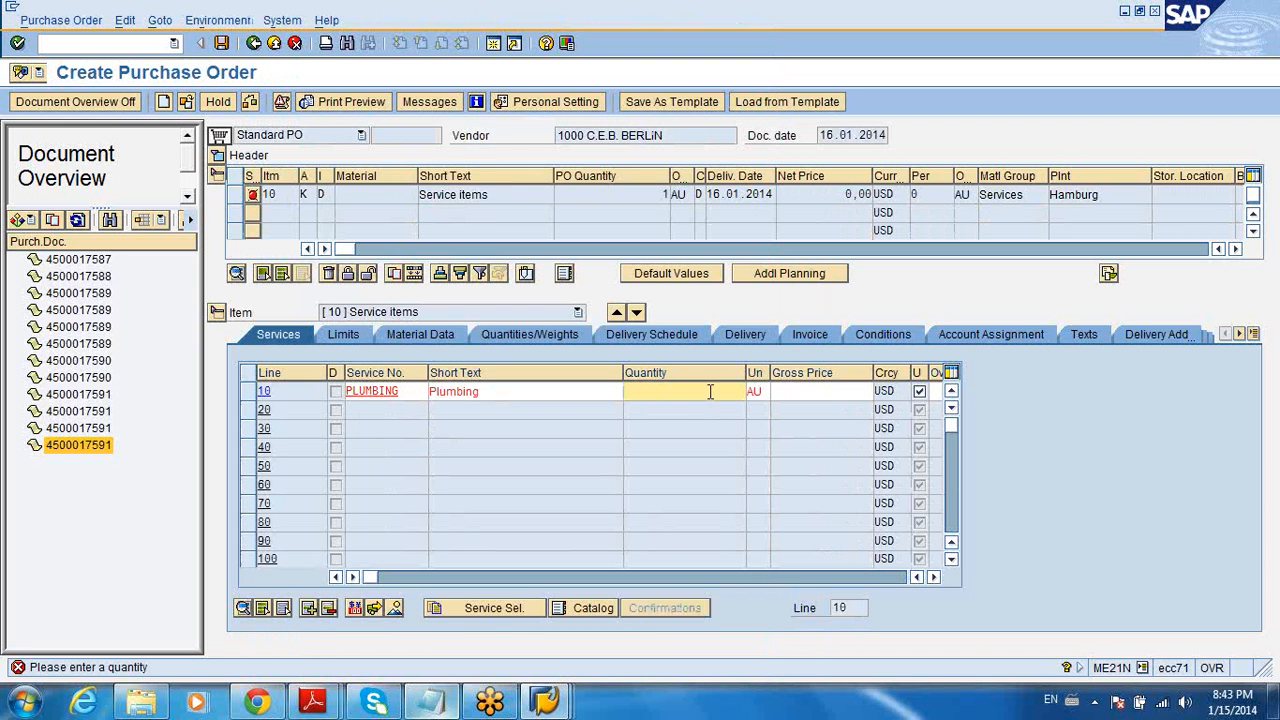
pyautogui.write('100')
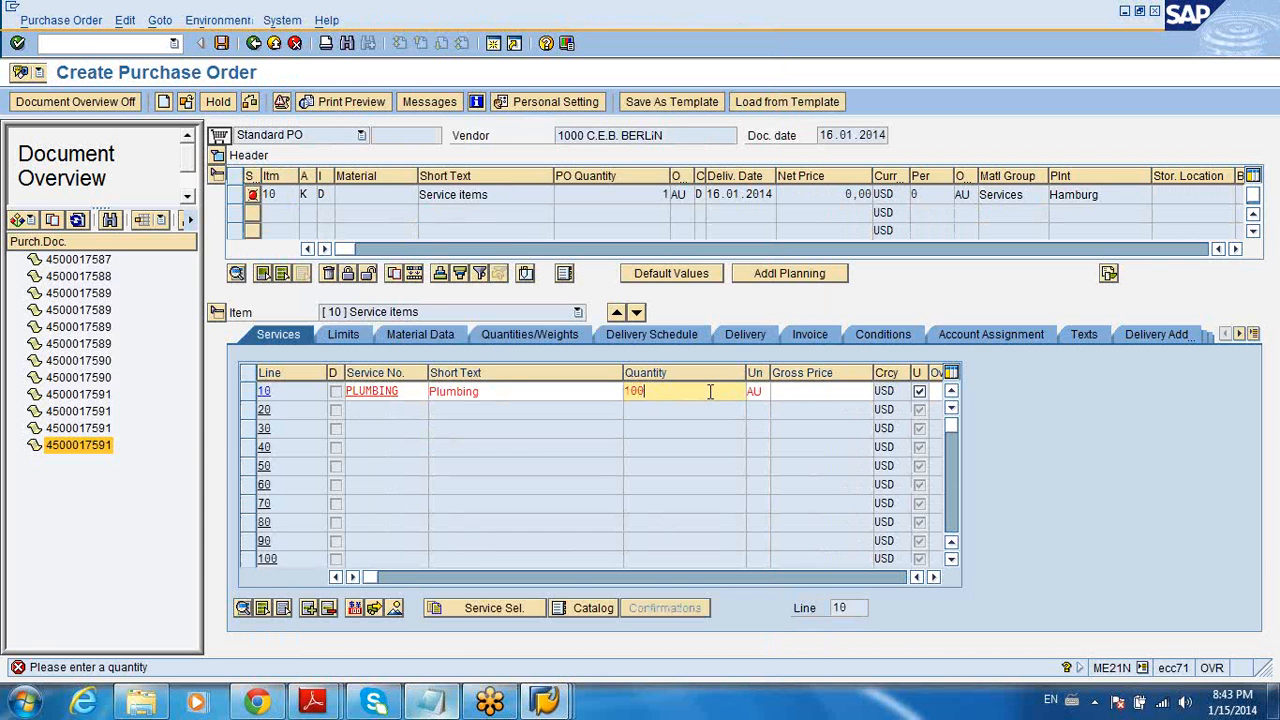
pyautogui.press('Return')
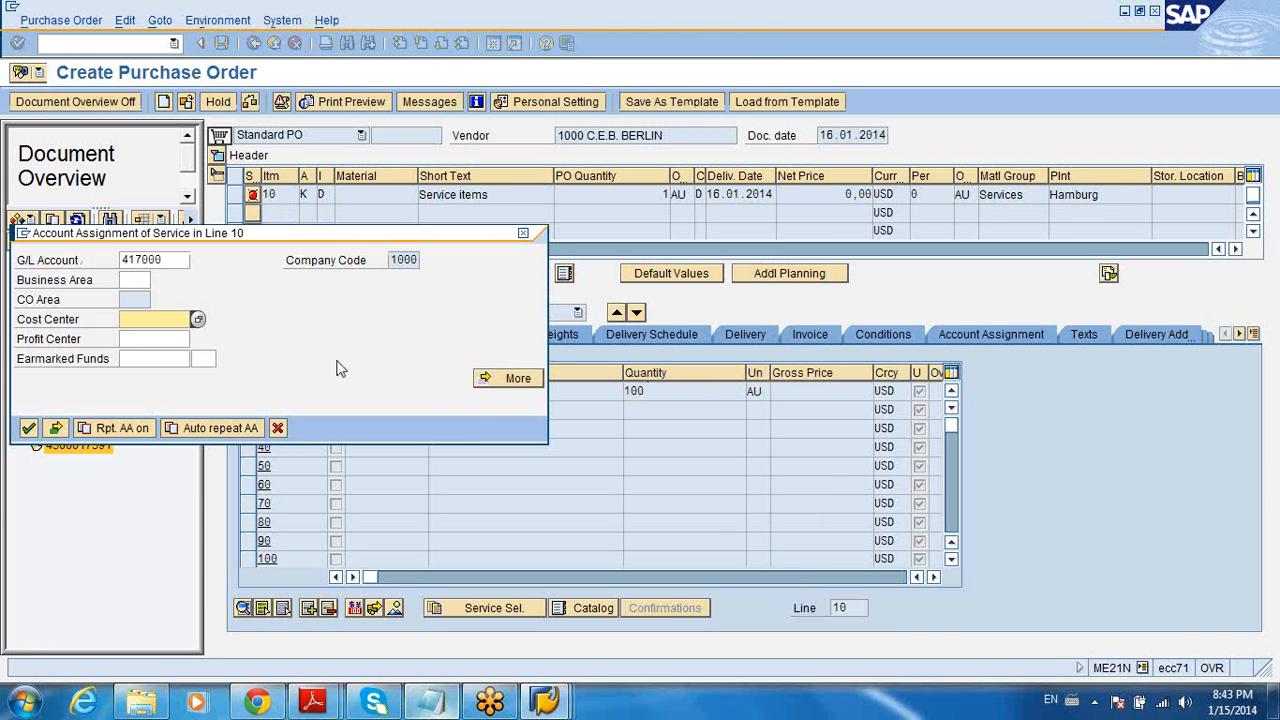
# Assign service line 10 to cost center 1000 and accept the contract notice for the material group
pyautogui.write('1000')
pyautogui.press('Return')
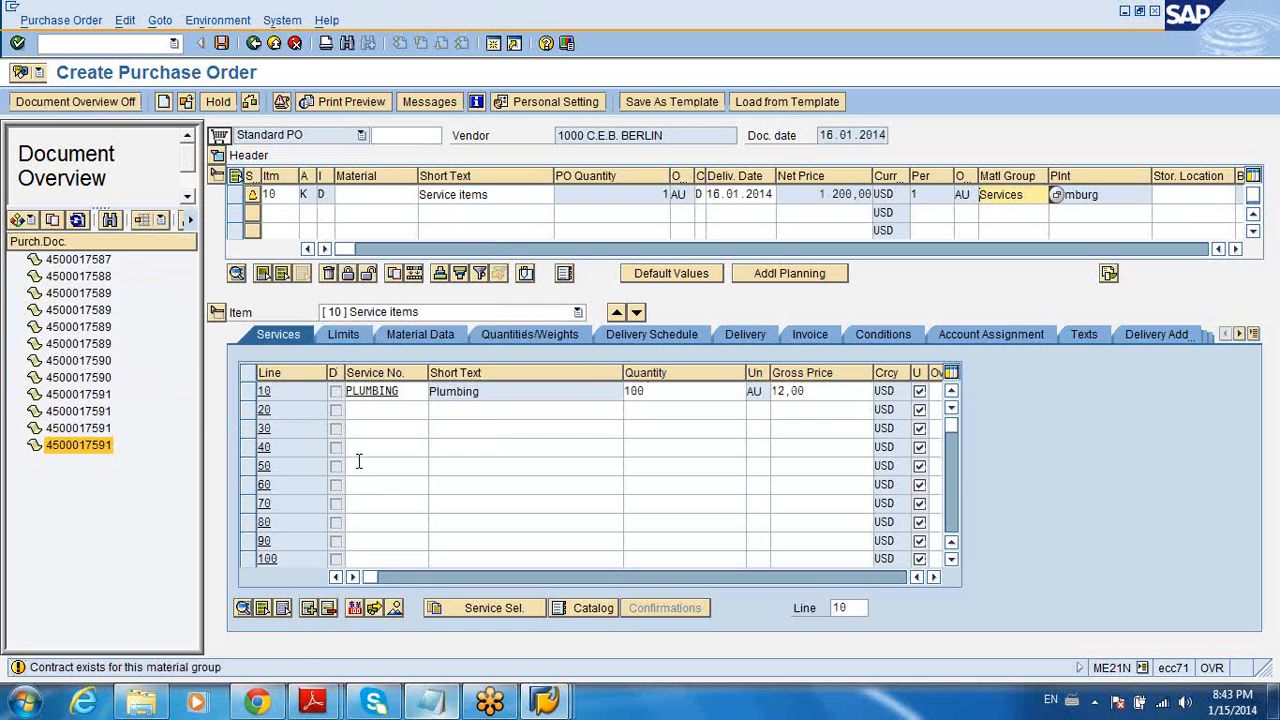
pyautogui.press('Return')
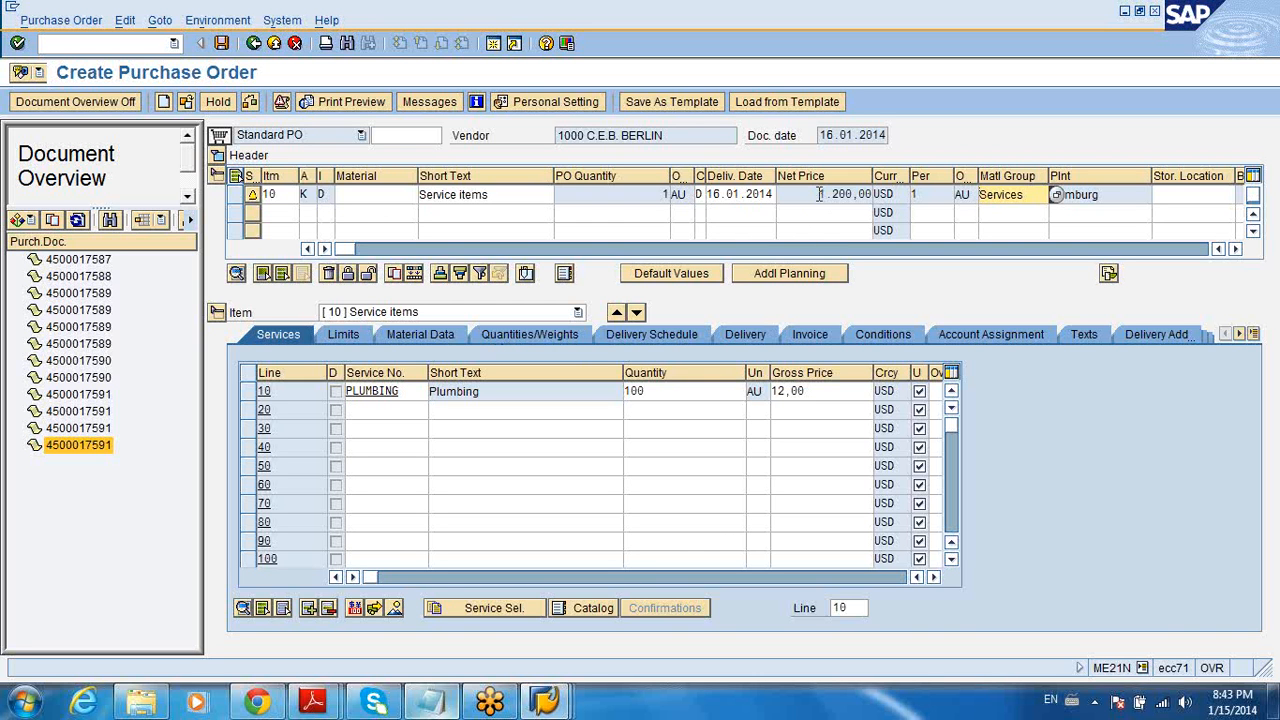
# Examine item 10's net price, account assignment and item categories, and the service line's short text and quantity
pyautogui.moveTo(818, 194); pyautogui.dragTo(876, 195)
pyautogui.moveTo(538, 391); pyautogui.dragTo(426, 393)
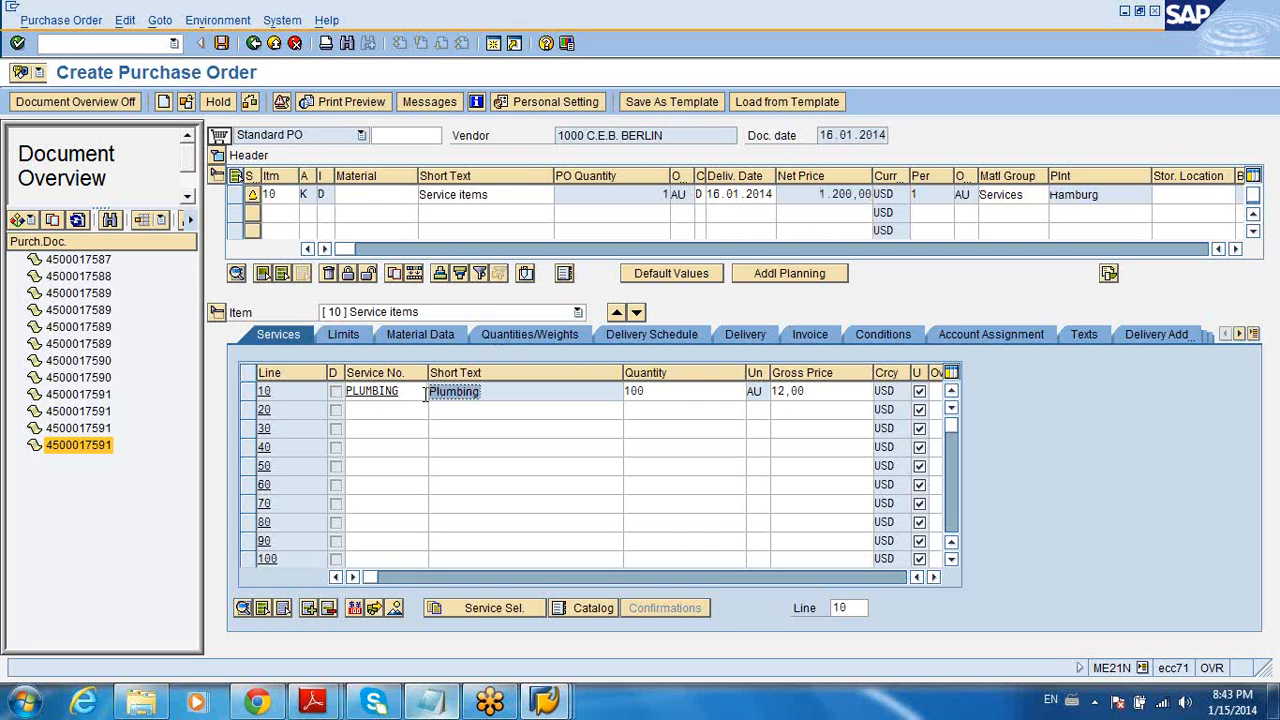
pyautogui.click(322, 194)
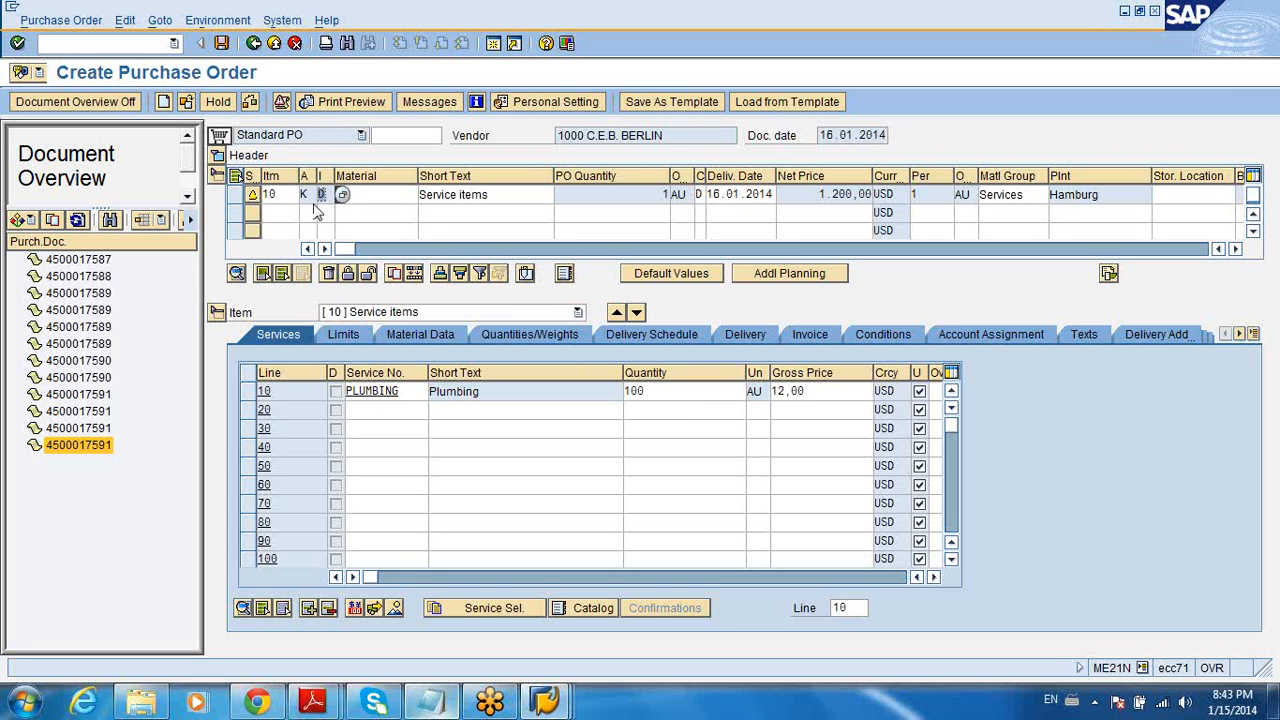
pyautogui.moveTo(310, 195); pyautogui.dragTo(298, 195)
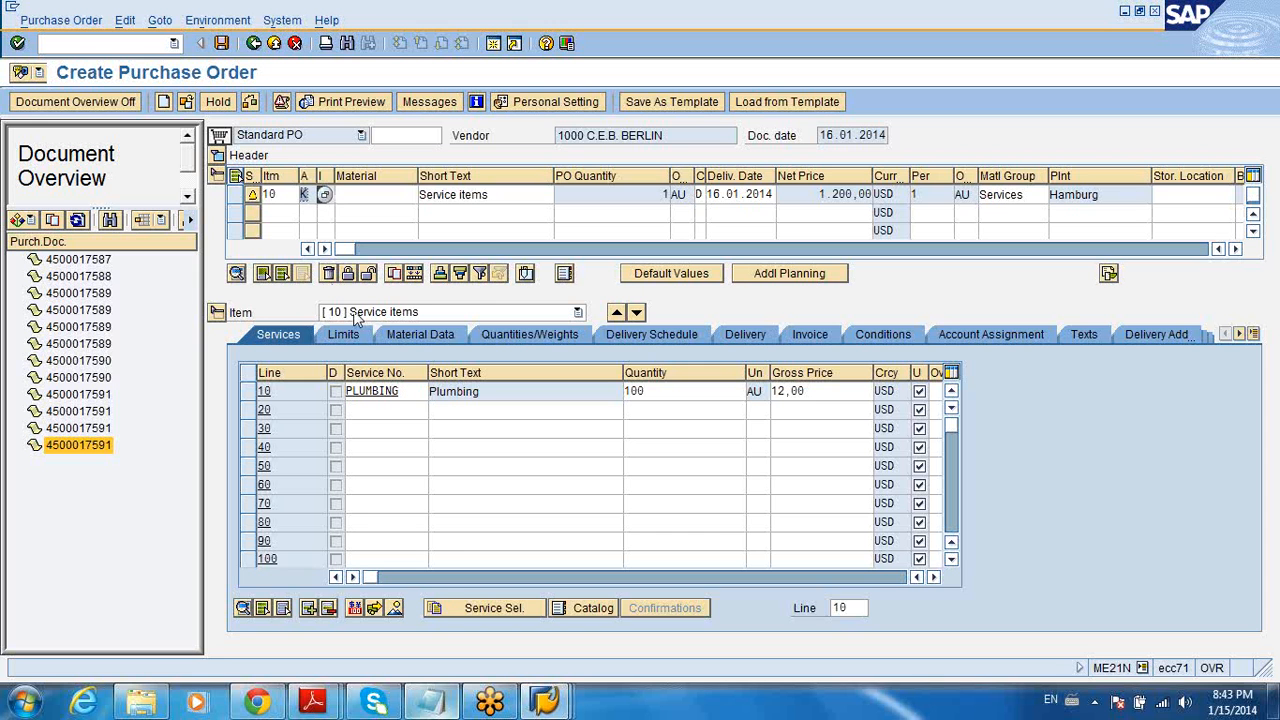
pyautogui.moveTo(490, 391); pyautogui.dragTo(430, 398)
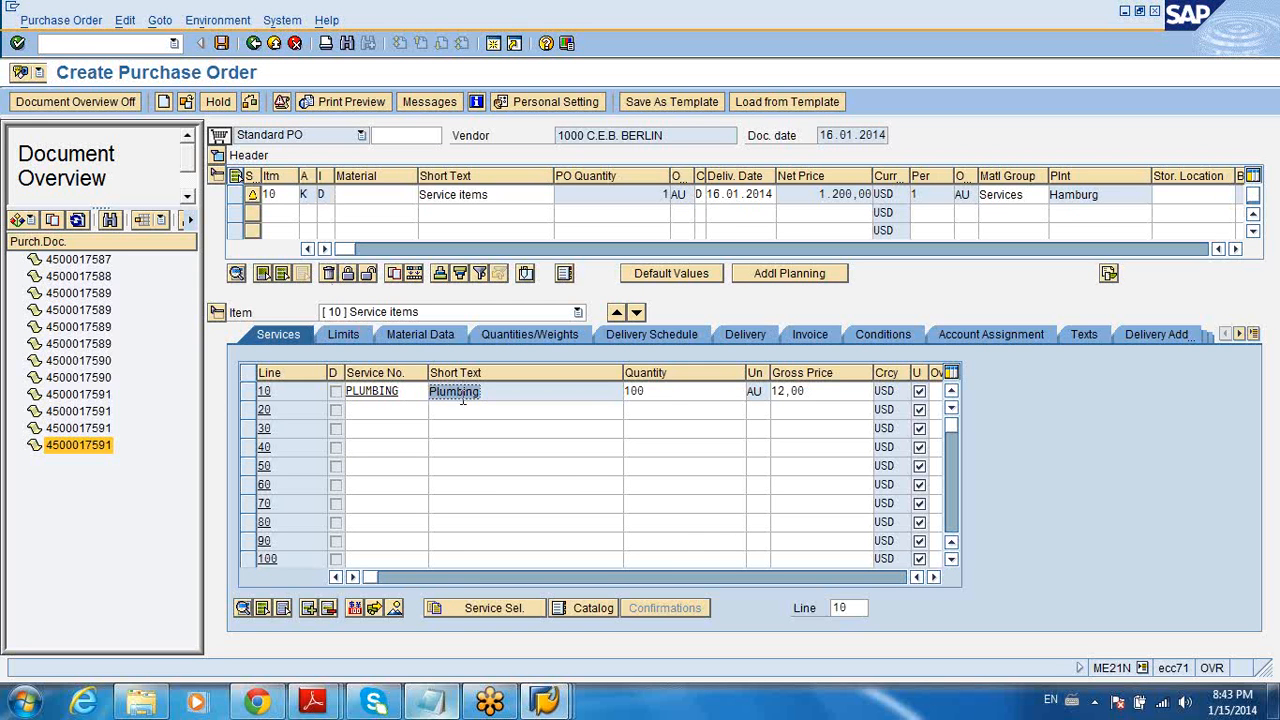
pyautogui.moveTo(663, 398); pyautogui.dragTo(591, 393)
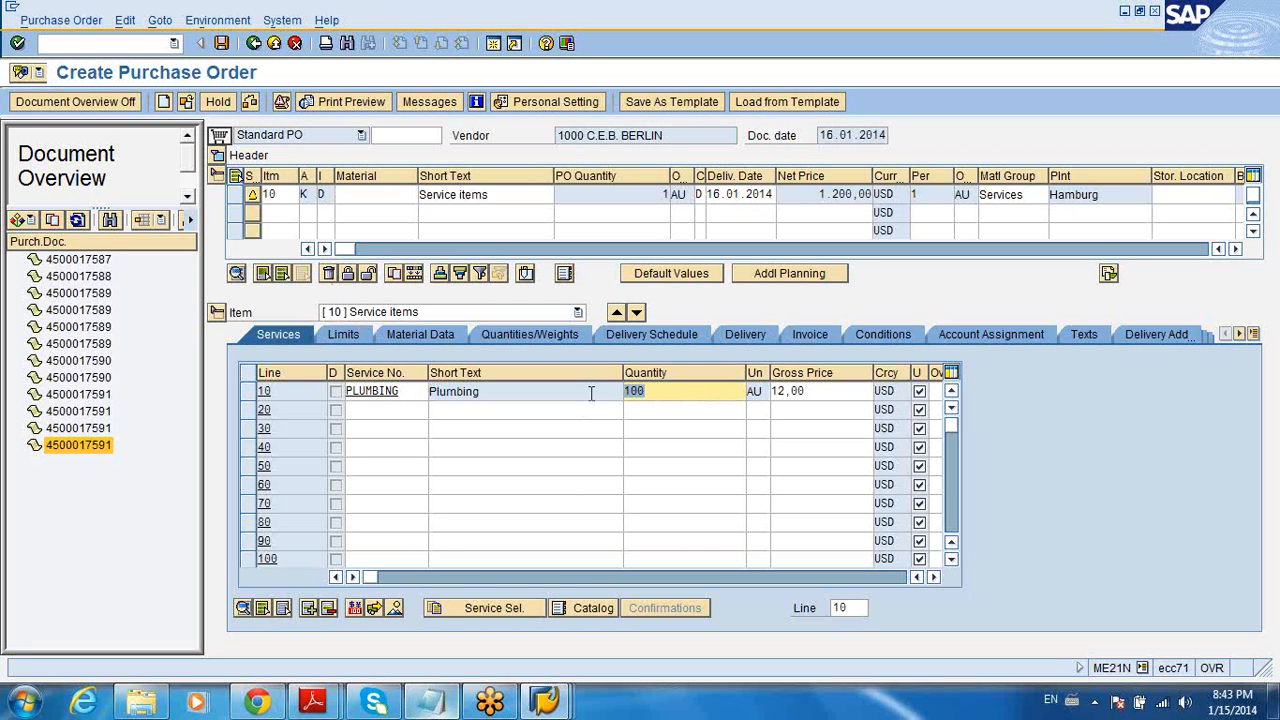
pyautogui.click(820, 194)
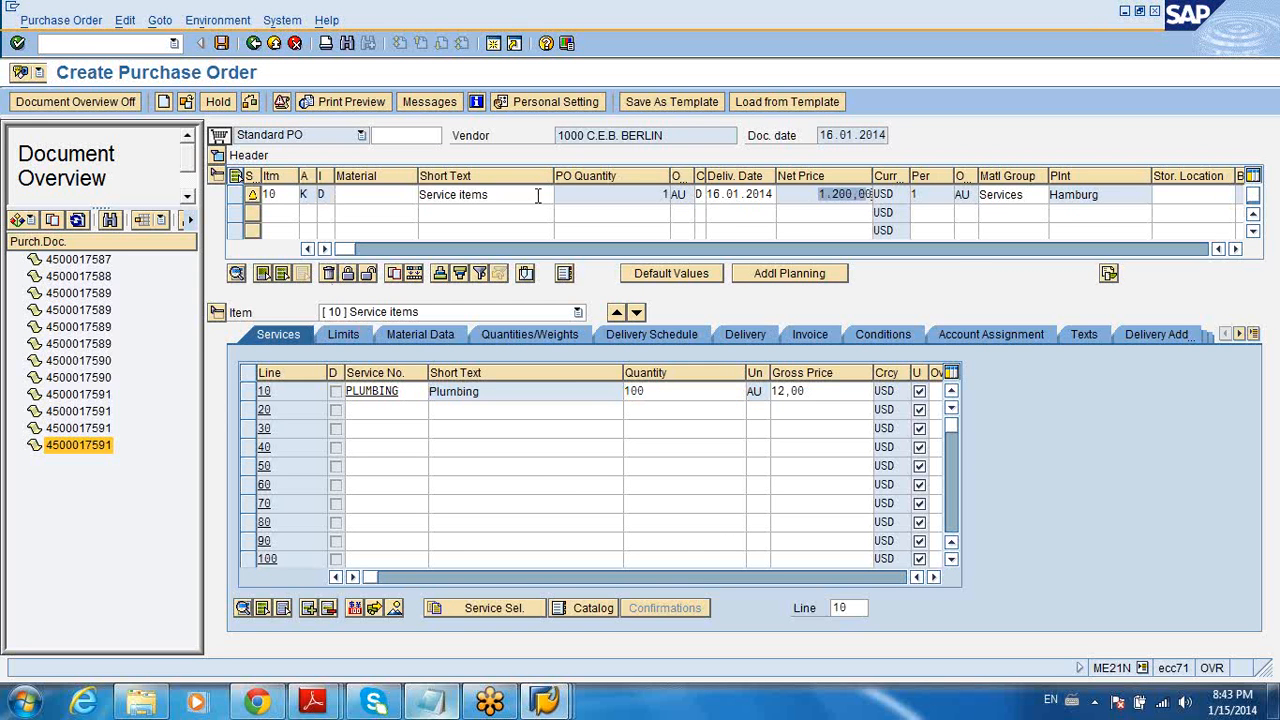
# Save the purchase order and select its new number in the confirmation message's details before closing them
pyautogui.click(222, 44)
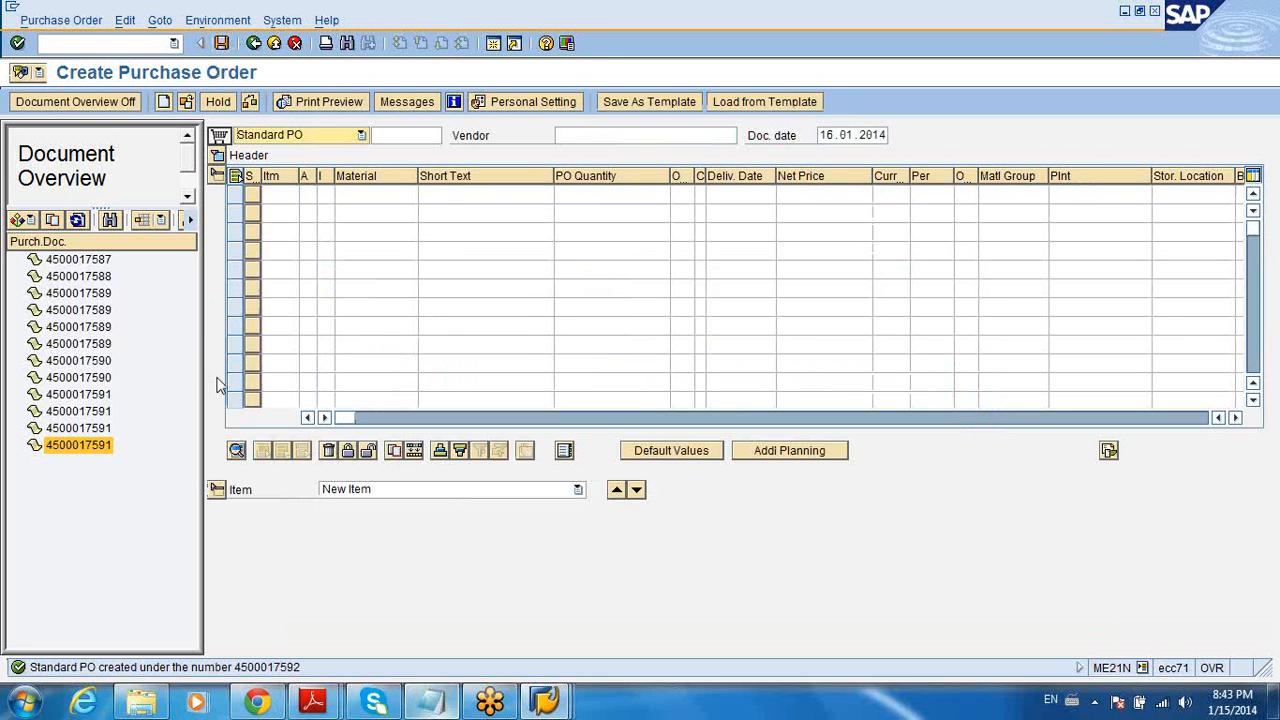
pyautogui.doubleClick(265, 667)
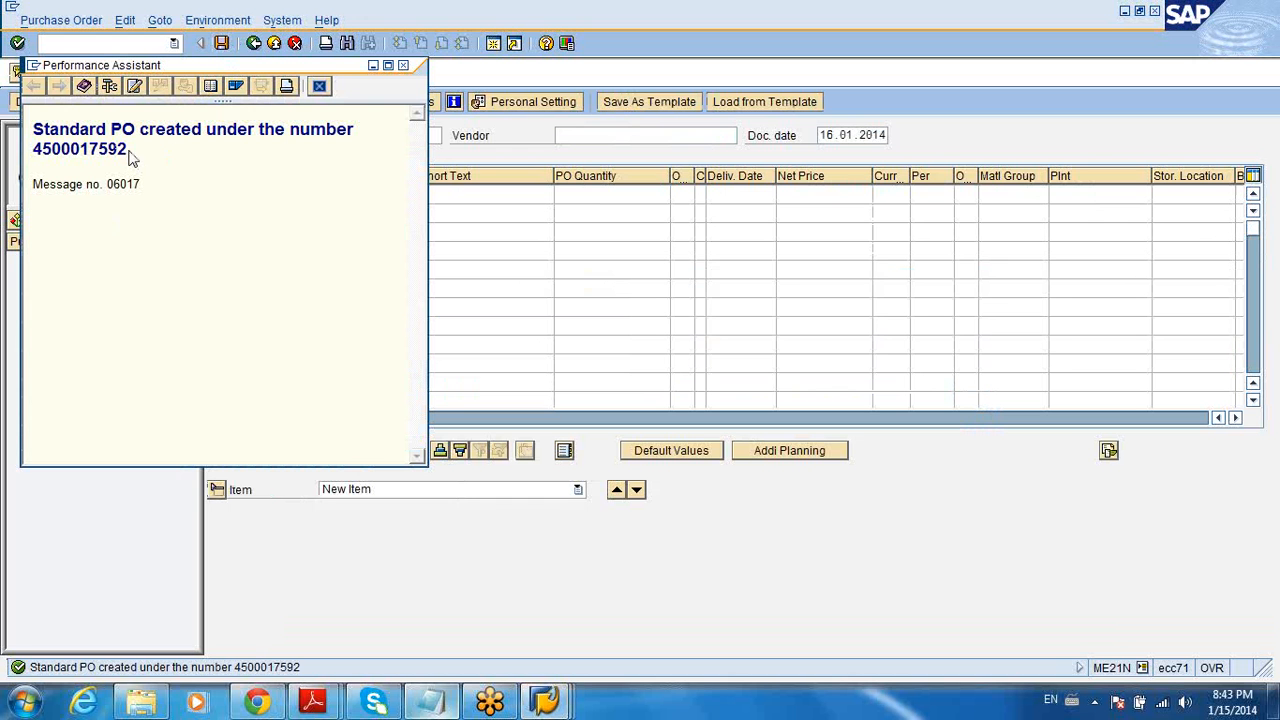
pyautogui.moveTo(127, 150); pyautogui.dragTo(36, 155)
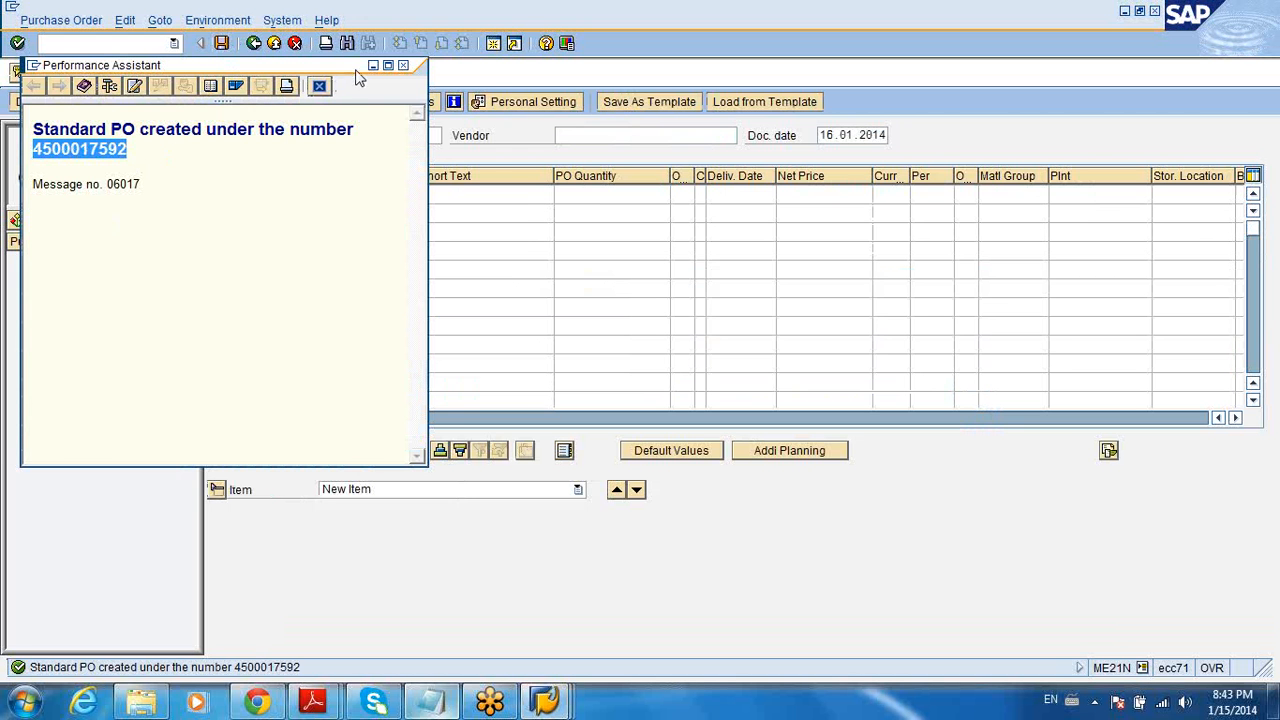
pyautogui.click(403, 65)
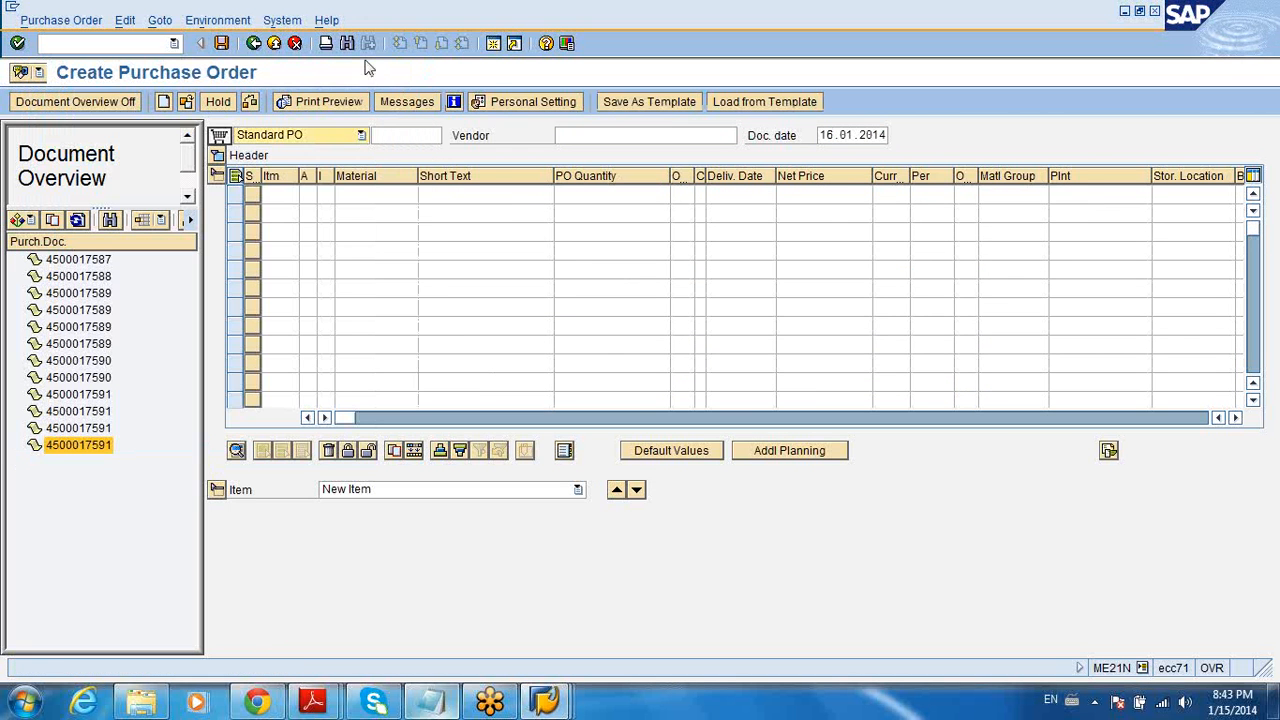
# Leave purchase order creation, collapse the Purchasing and Inventory Management folders, and open ML81N - Maintain for service entry sheets
pyautogui.click(254, 43)
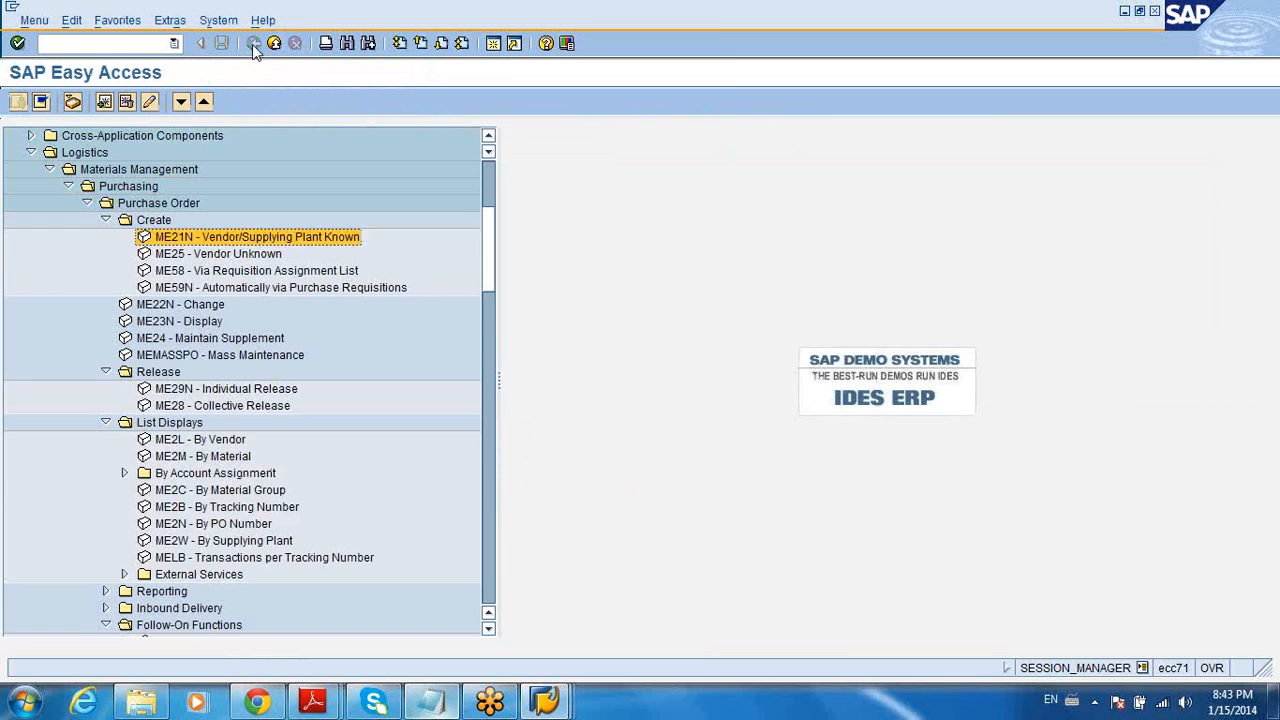
pyautogui.click(106, 220)
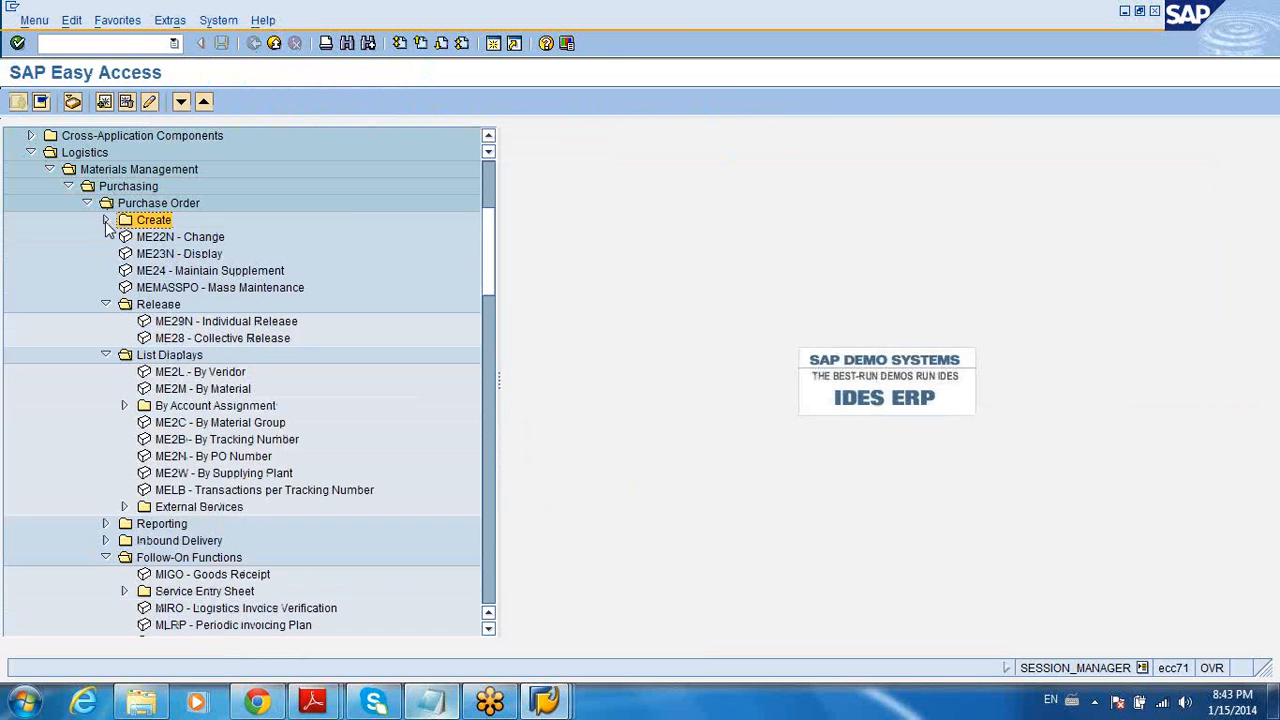
pyautogui.click(87, 204)
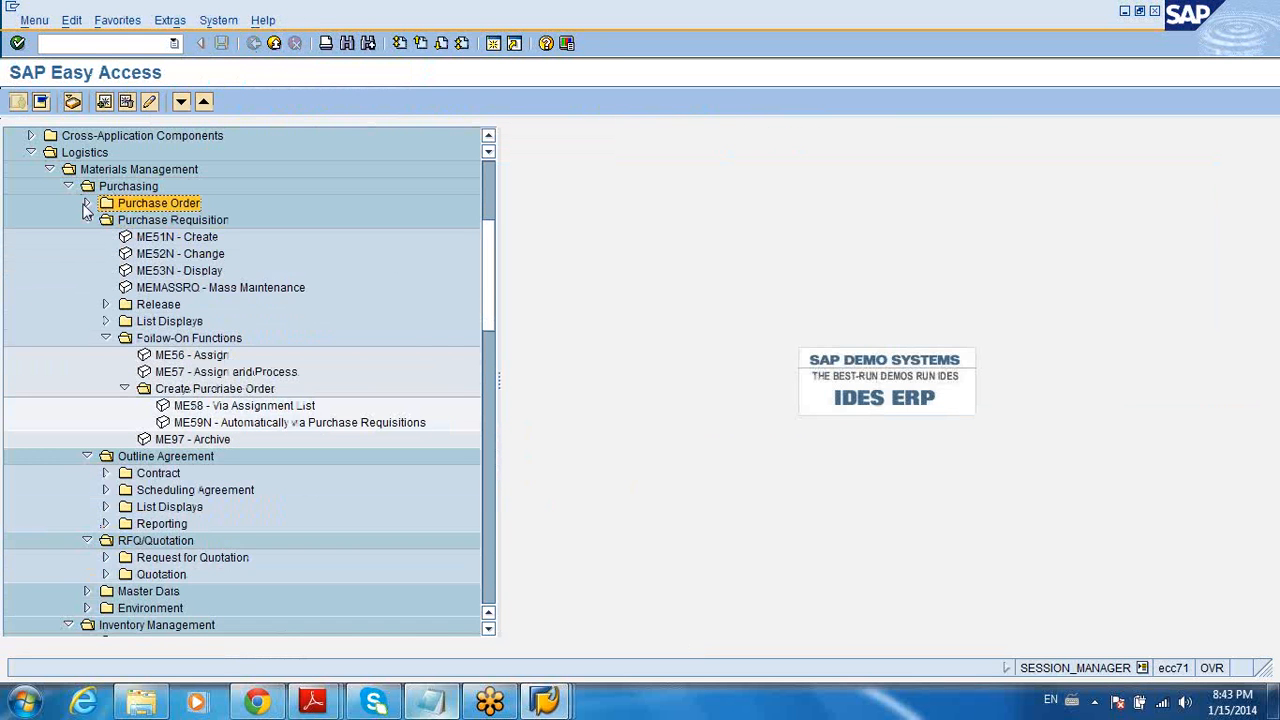
pyautogui.click(87, 220)
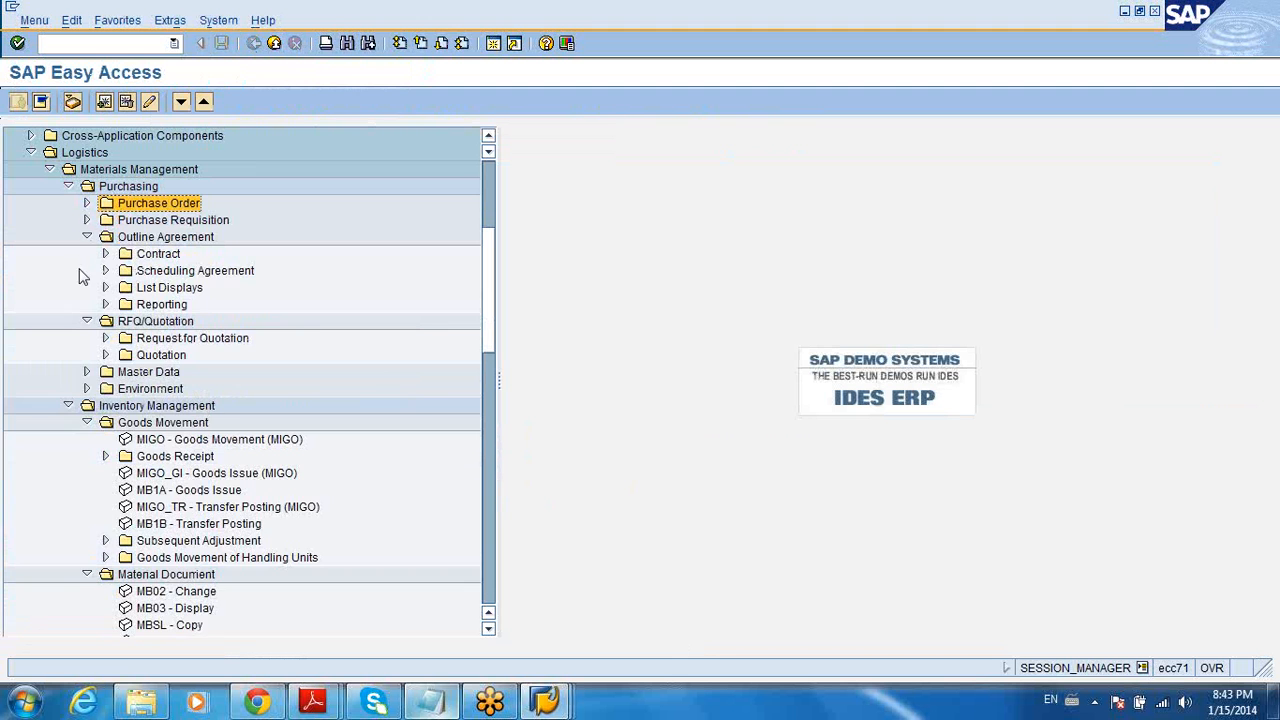
pyautogui.click(68, 187)
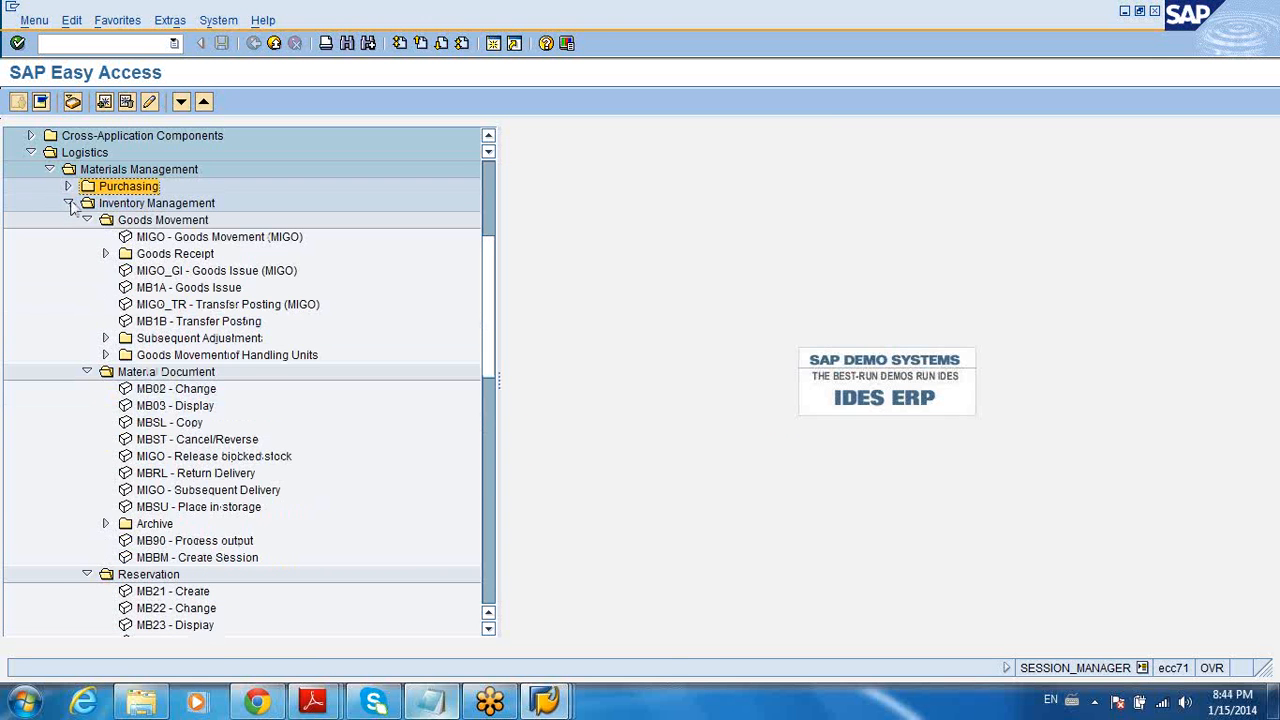
pyautogui.click(68, 203)
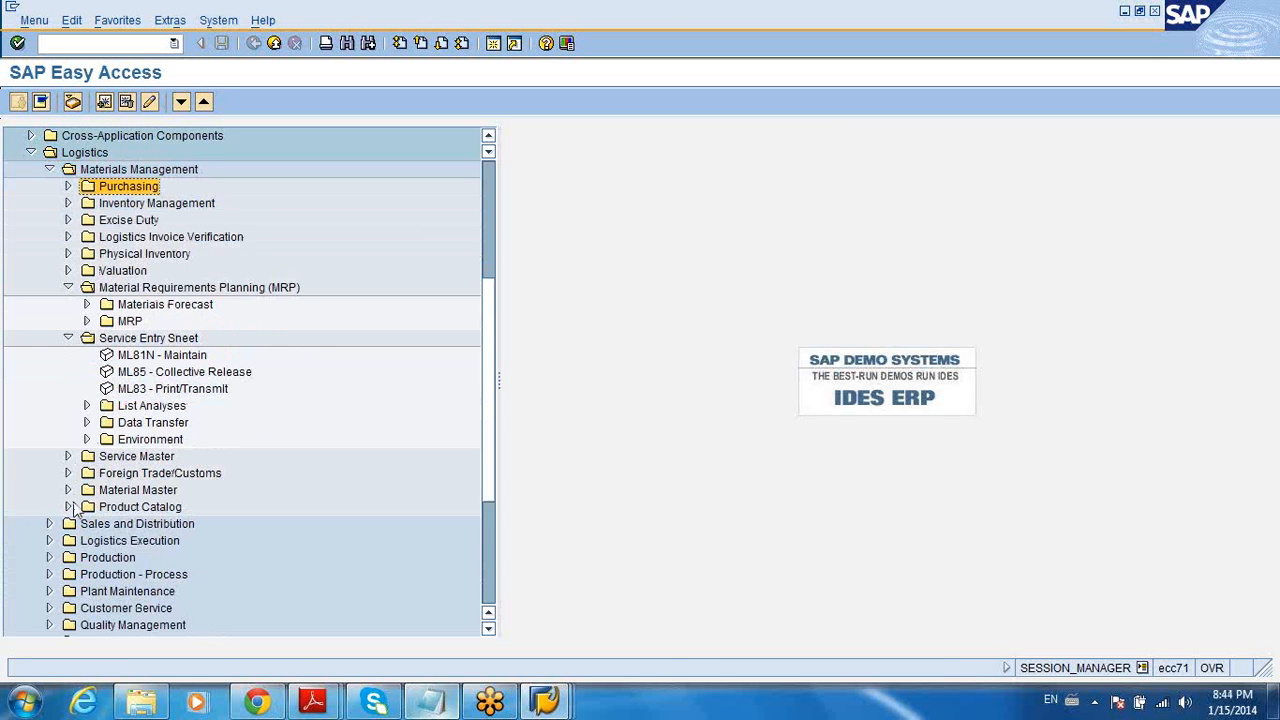
pyautogui.doubleClick(145, 357)
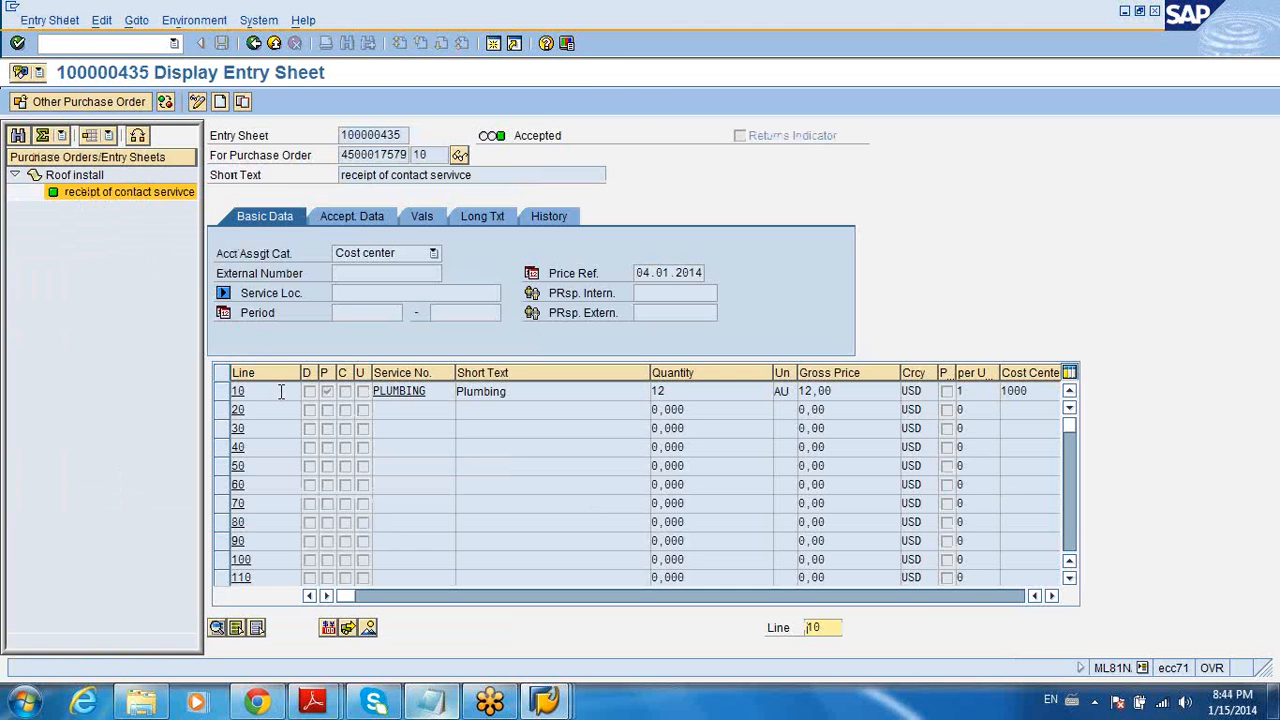
# Create a new entry sheet for the displayed purchase order with the short text "Plumbing services"
pyautogui.click(221, 102)
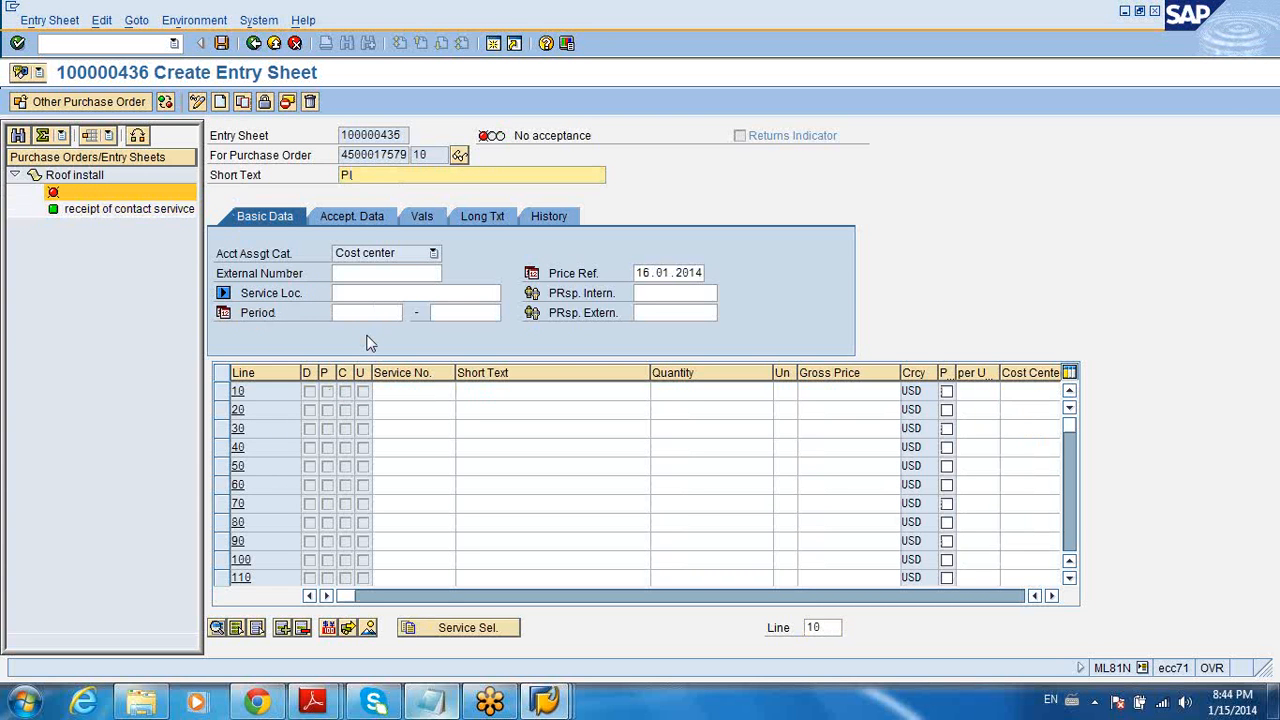
pyautogui.write('Plubming')
pyautogui.write('ng')
pyautogui.press('BackSpace')
pyautogui.write('rvices')
pyautogui.press('Return')
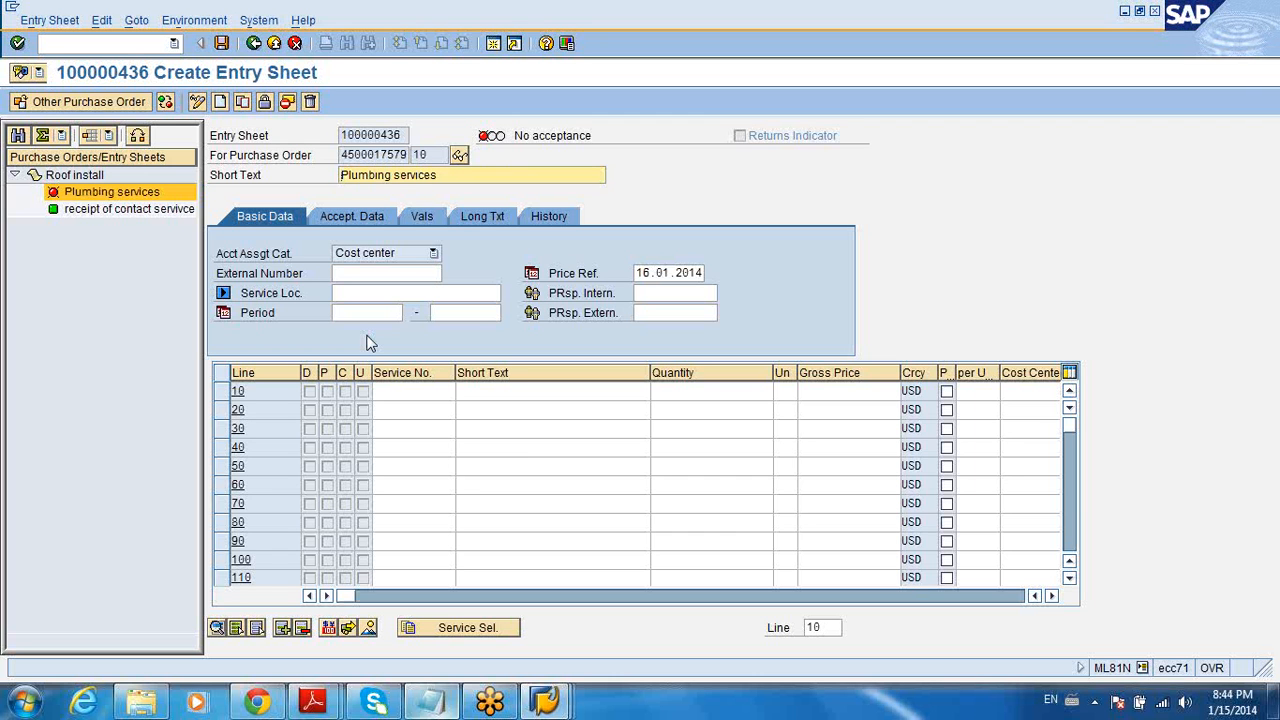
# Try to enter the PLUMBING service with a quantity of 90 on line 10 of the entry sheet
pyautogui.click(431, 393)
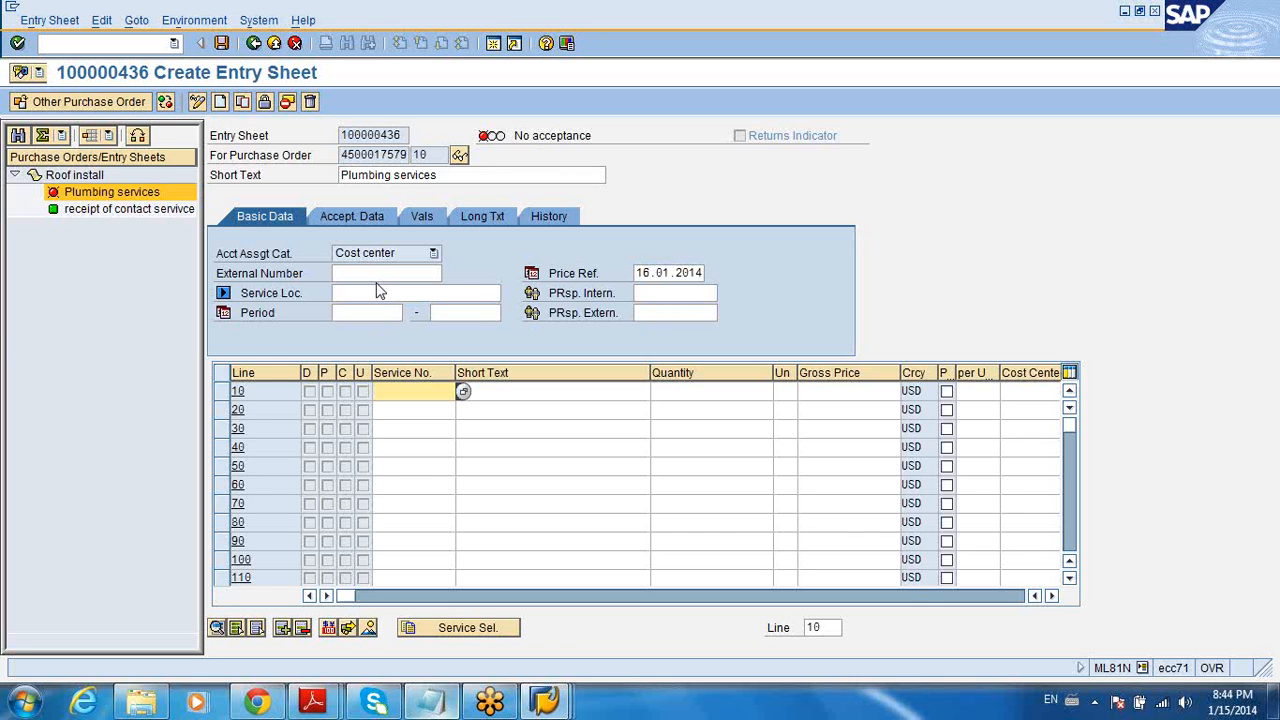
pyautogui.click(464, 392)
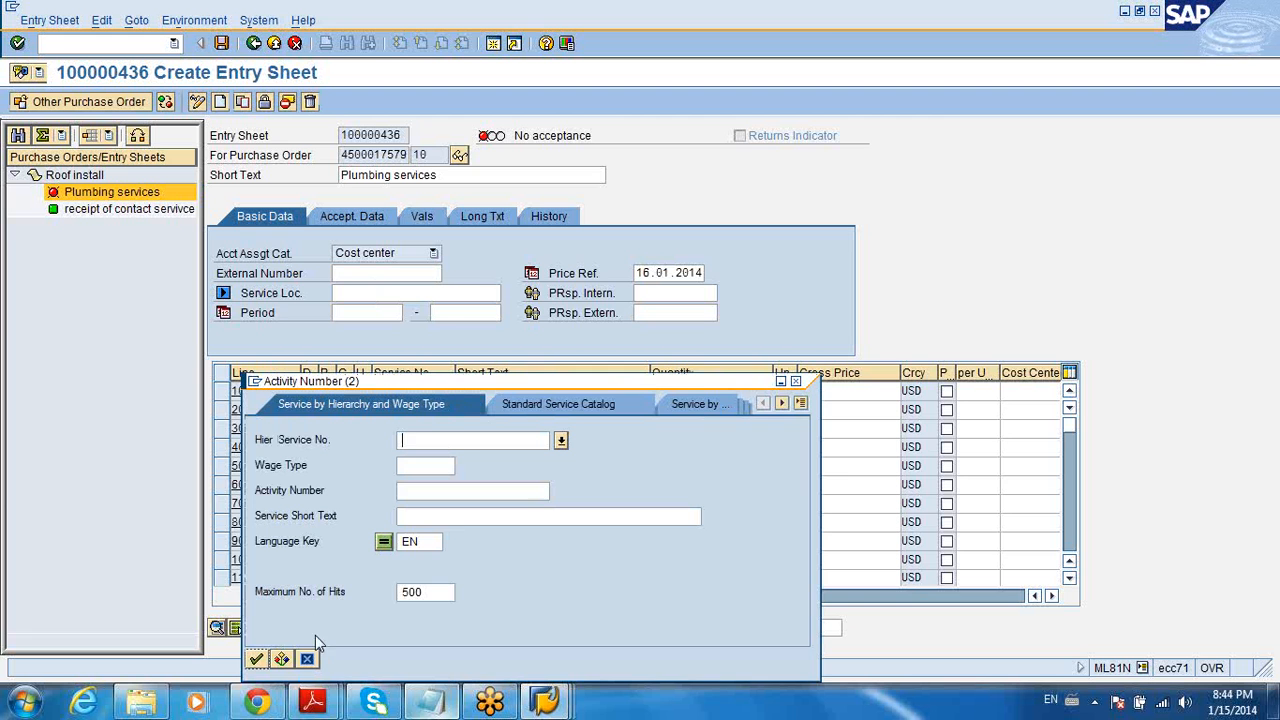
pyautogui.click(257, 659)
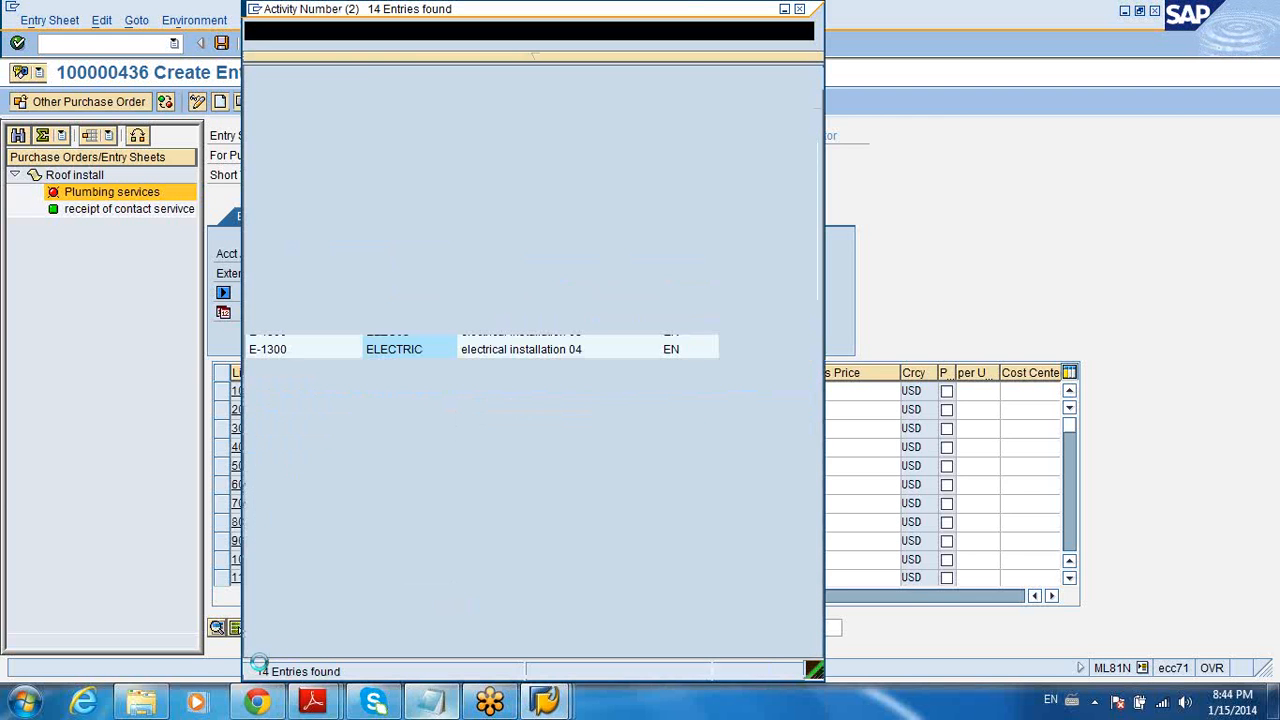
pyautogui.doubleClick(495, 212)
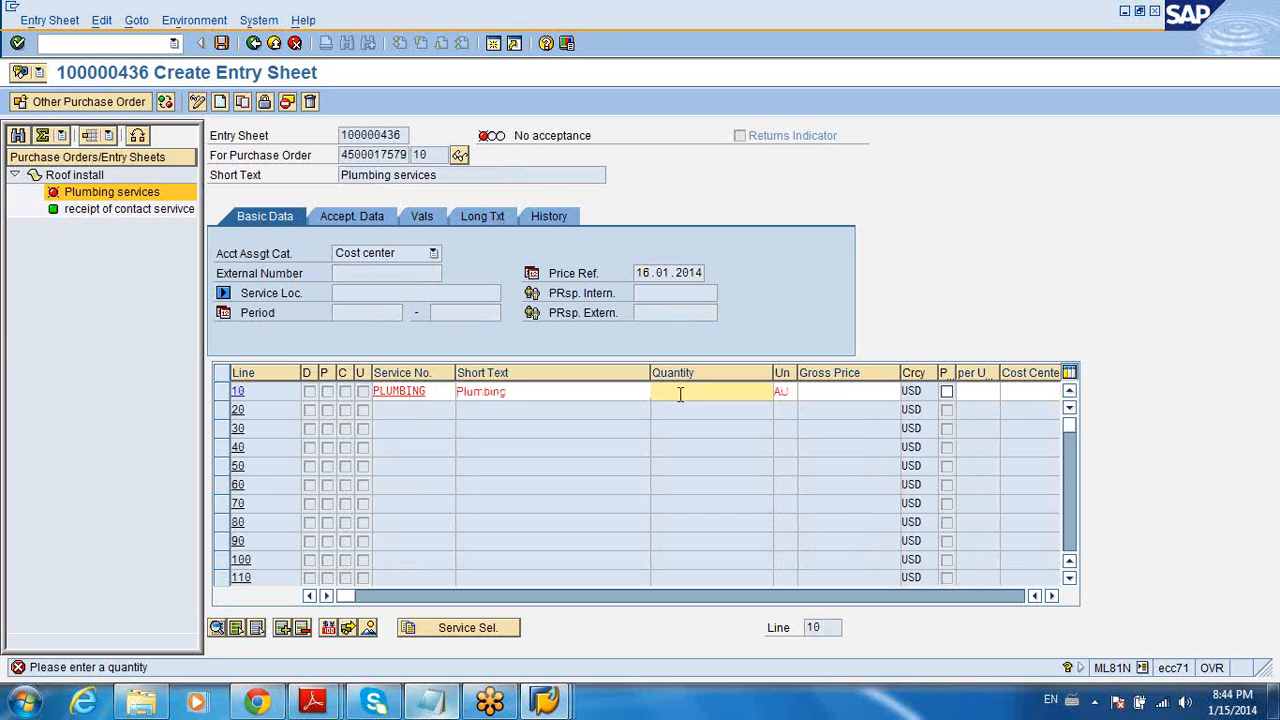
pyautogui.write('90')
pyautogui.press('Return')
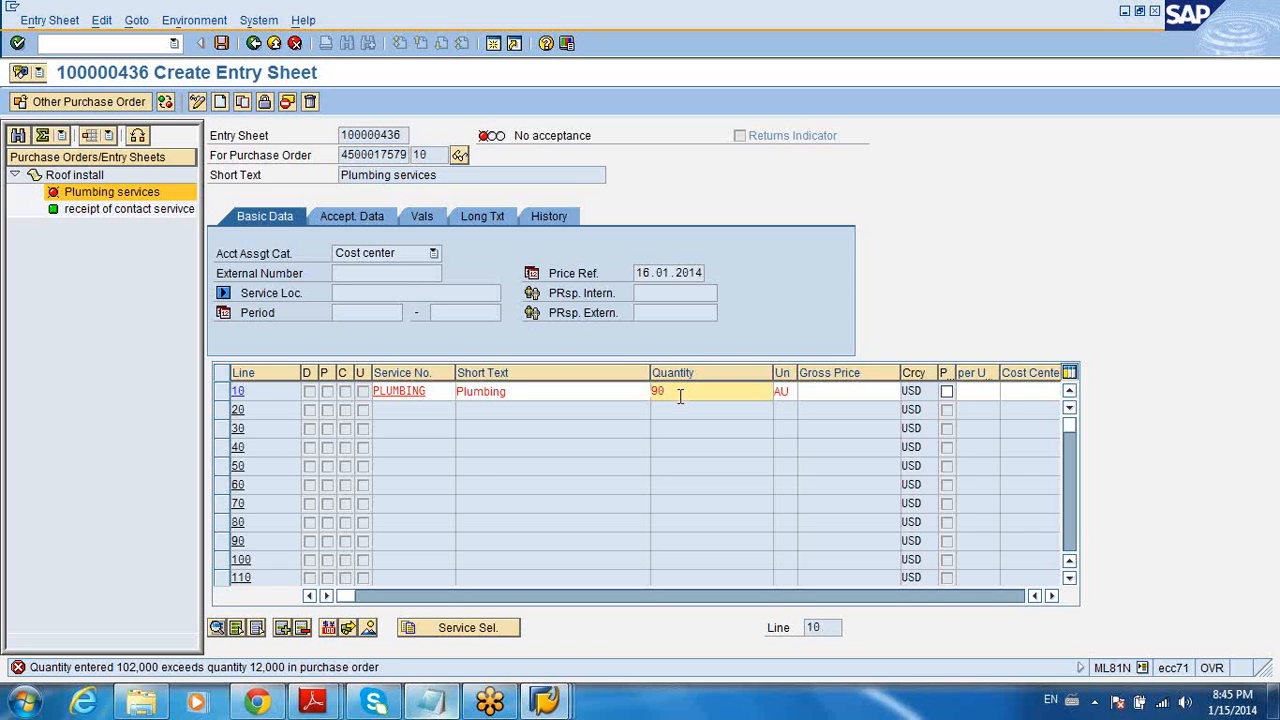
# Paste the copied purchase order number on a new line at the end of the Notepad notes and return to SAP
pyautogui.click(436, 703)
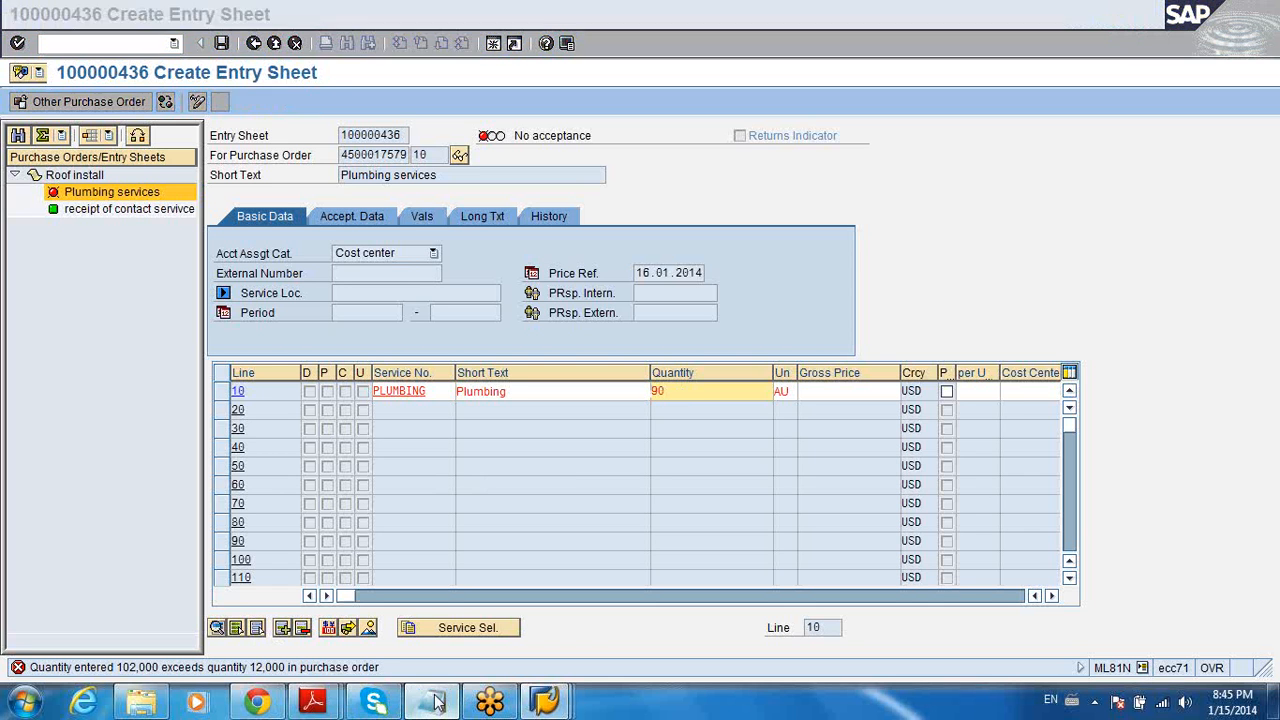
pyautogui.click(328, 374)
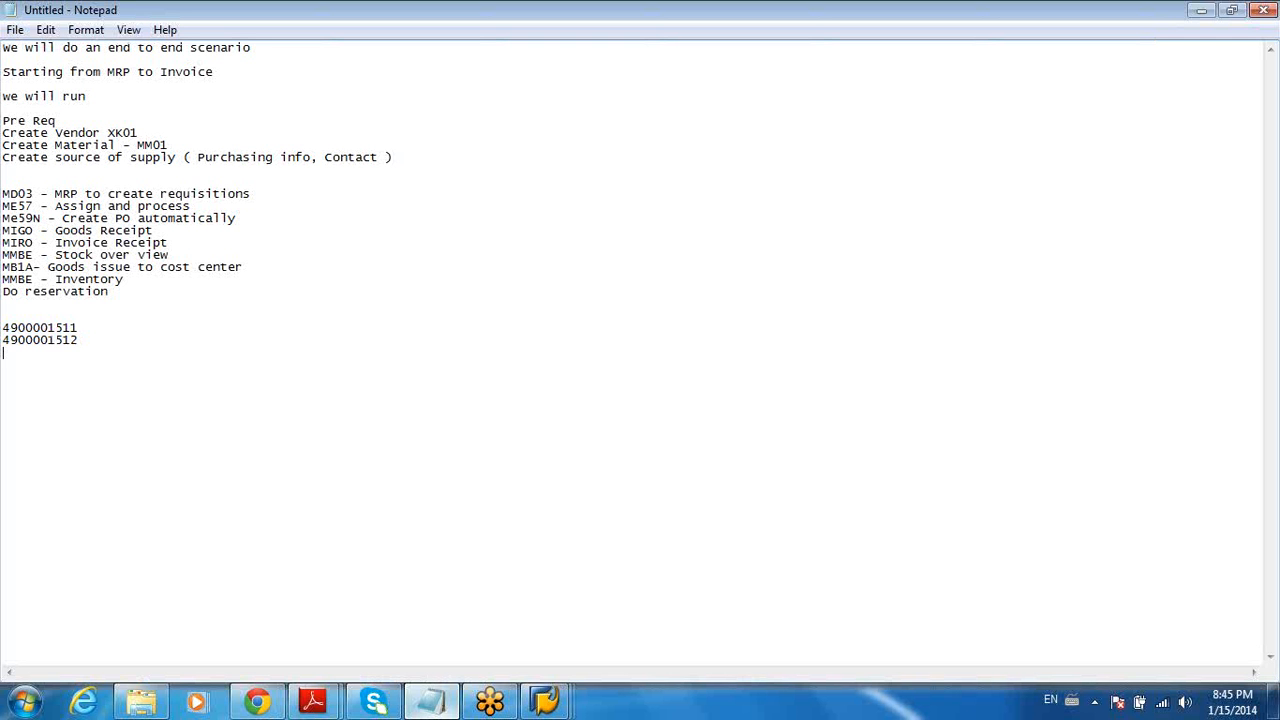
pyautogui.hotkey('ctrl', 'v')
pyautogui.click(1201, 11)
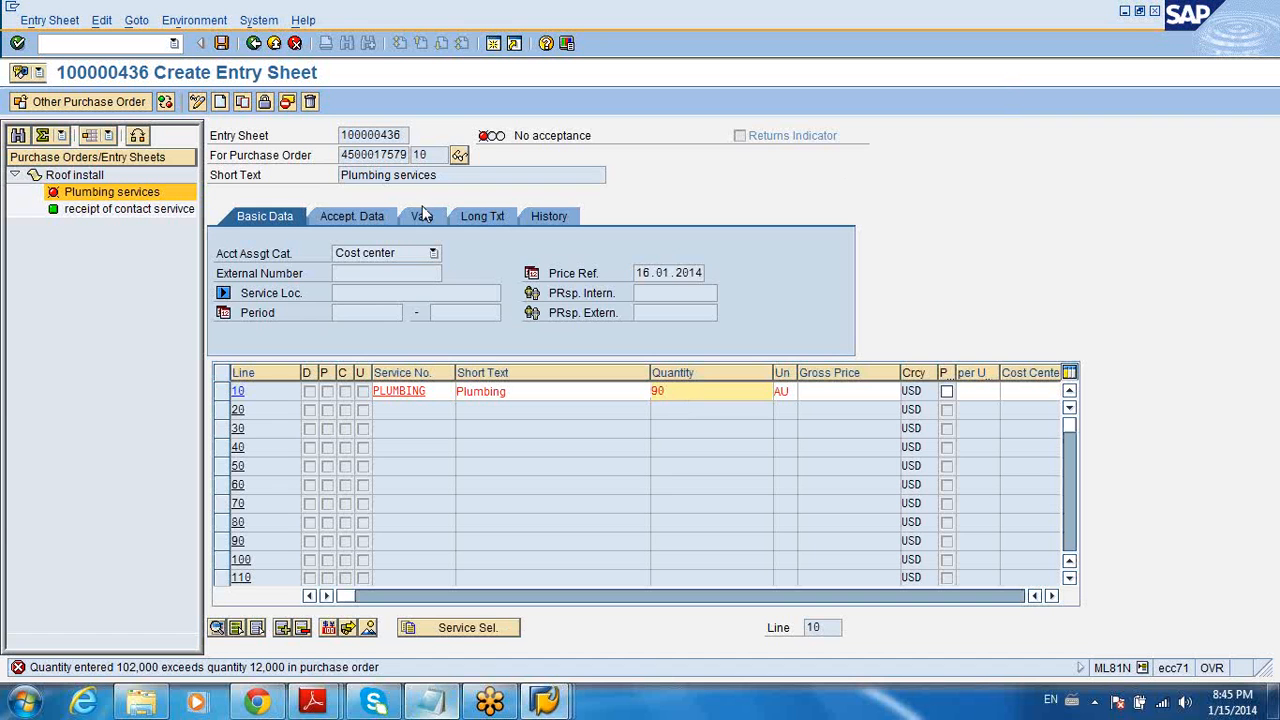
# Leave the entry sheet without saving the entered services and reopen ML81N - Maintain
pyautogui.click(131, 105)
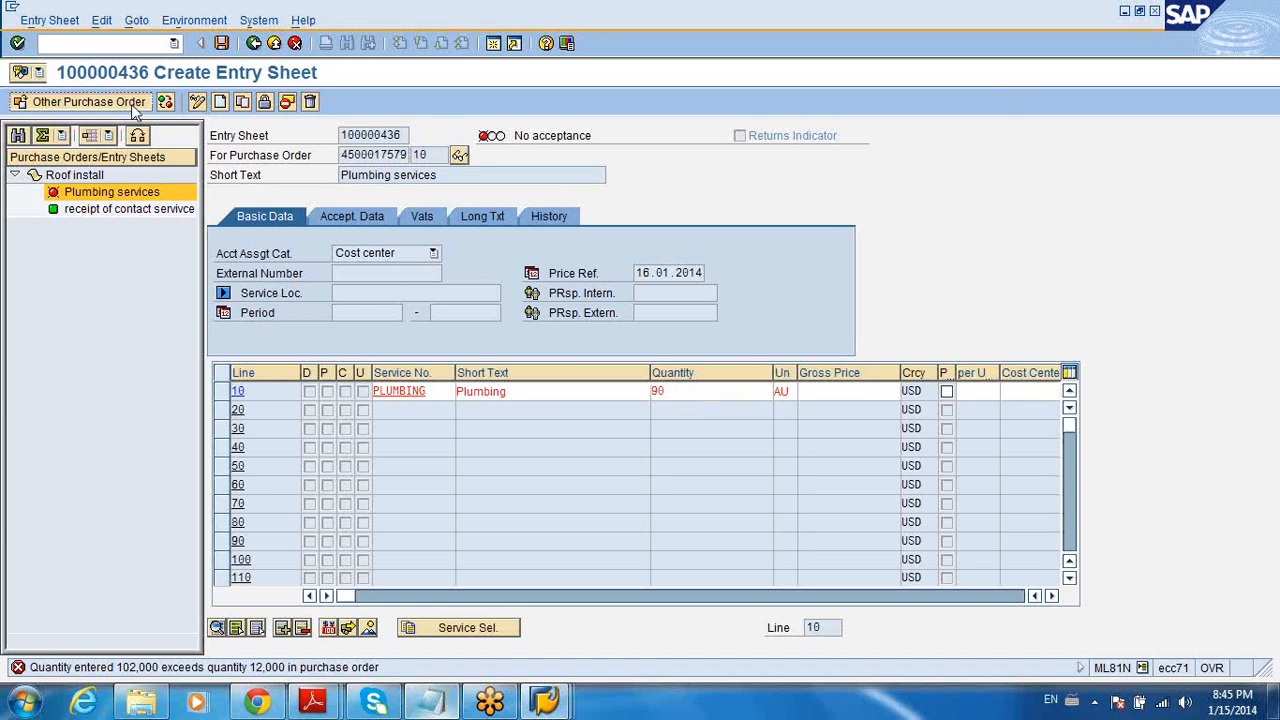
pyautogui.click(274, 43)
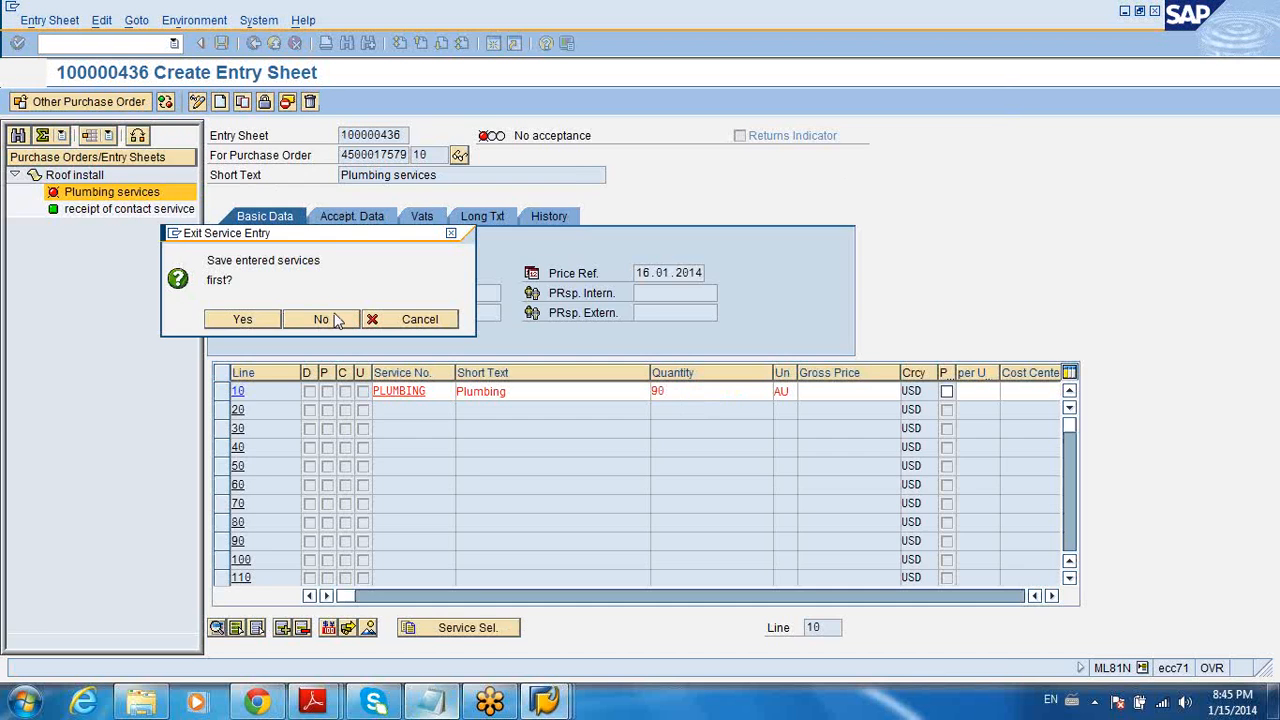
pyautogui.click(322, 319)
pyautogui.doubleClick(185, 360)
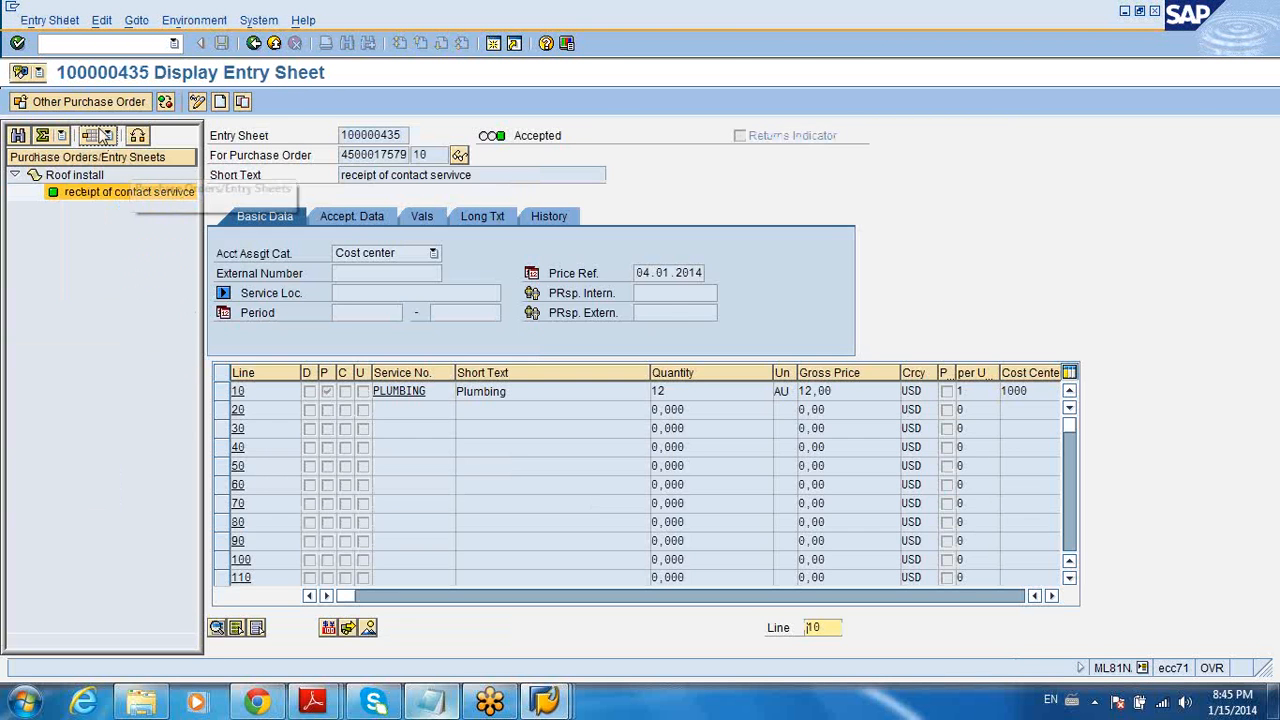
# Select the new purchase order by its number and create an entry sheet for it with the short text "Plumbing services"
pyautogui.click(89, 101)
pyautogui.write('4500017592')
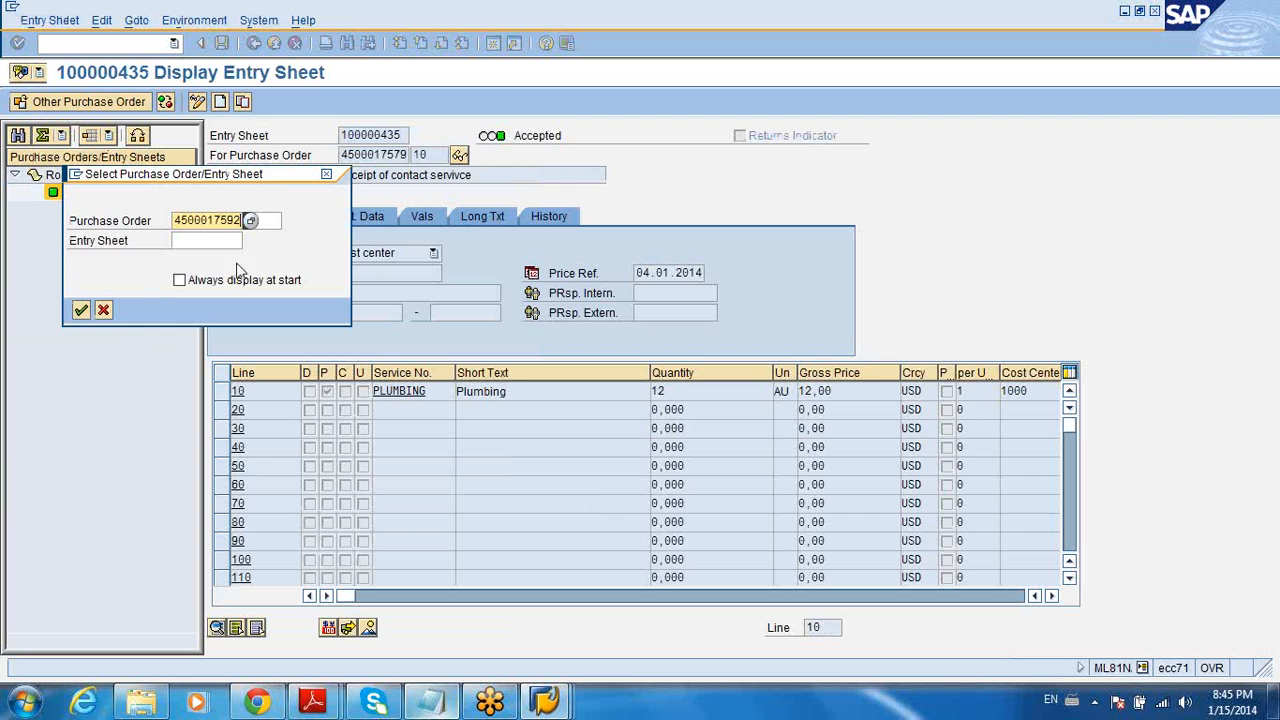
pyautogui.click(81, 310)
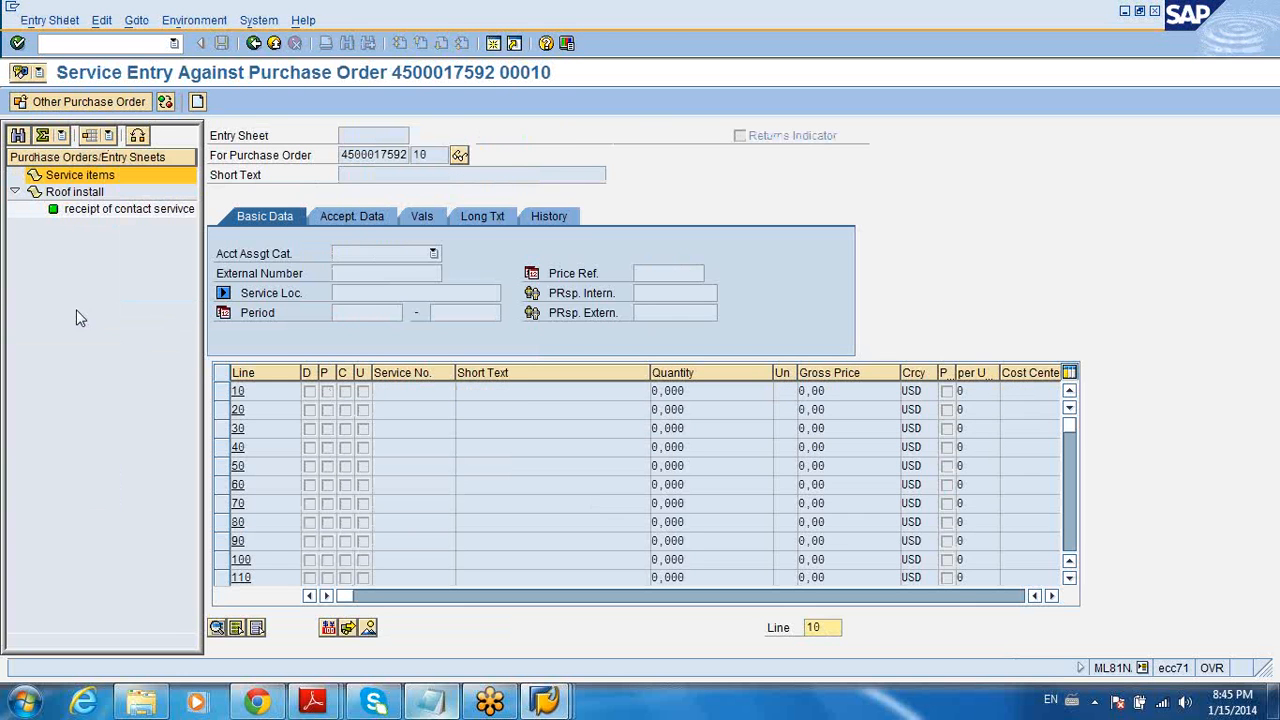
pyautogui.click(197, 101)
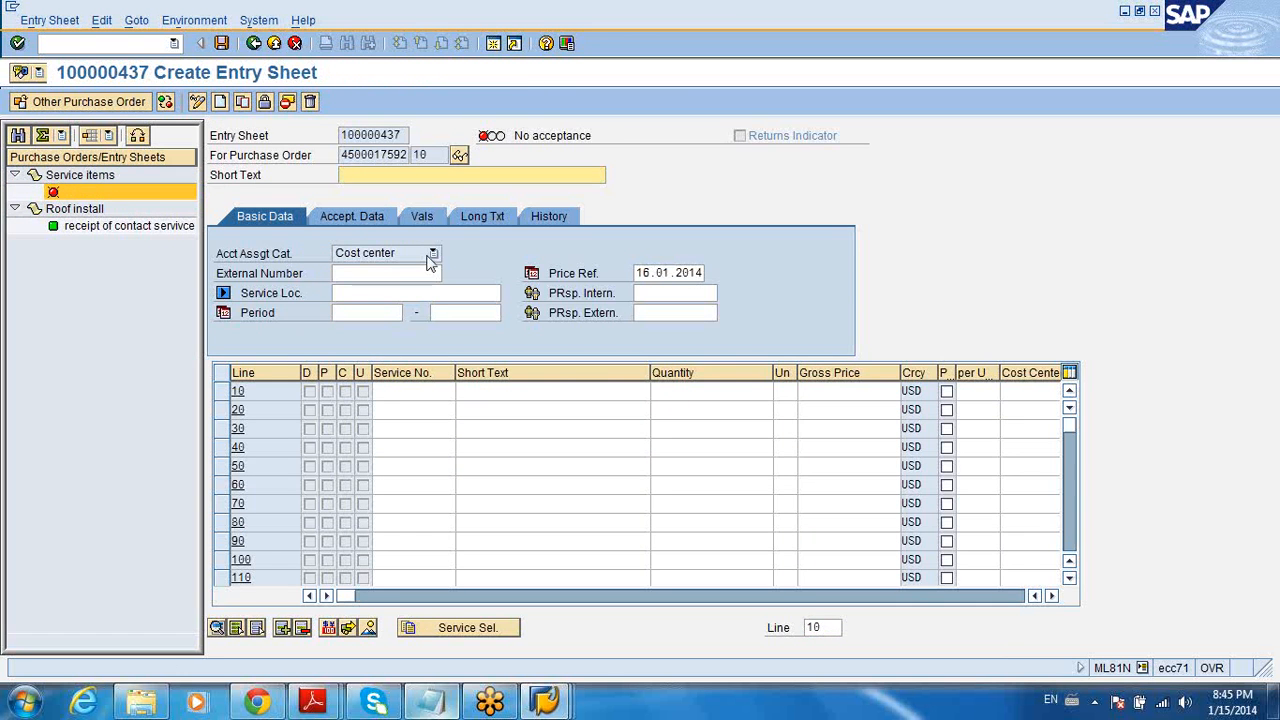
pyautogui.write('P')
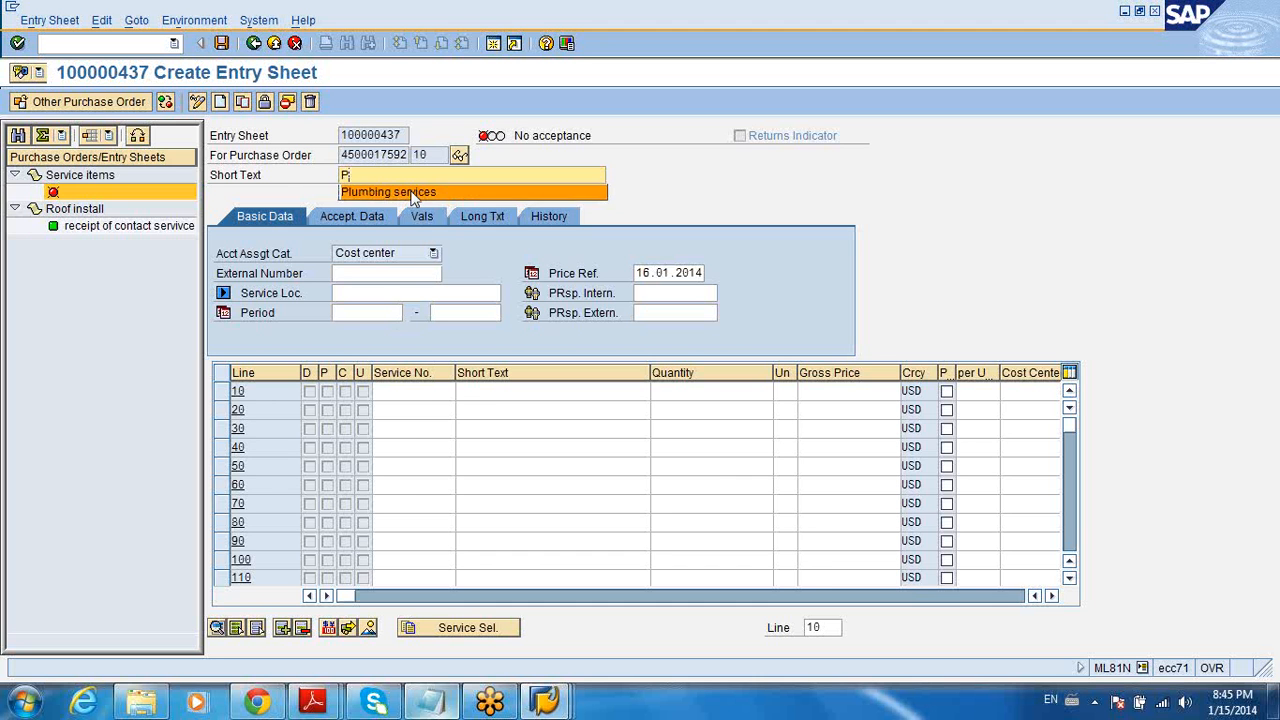
pyautogui.click(412, 192)
# Add the PLUMBING service from the activity number search to line 10 and set its quantity to 90
pyautogui.click(428, 392)
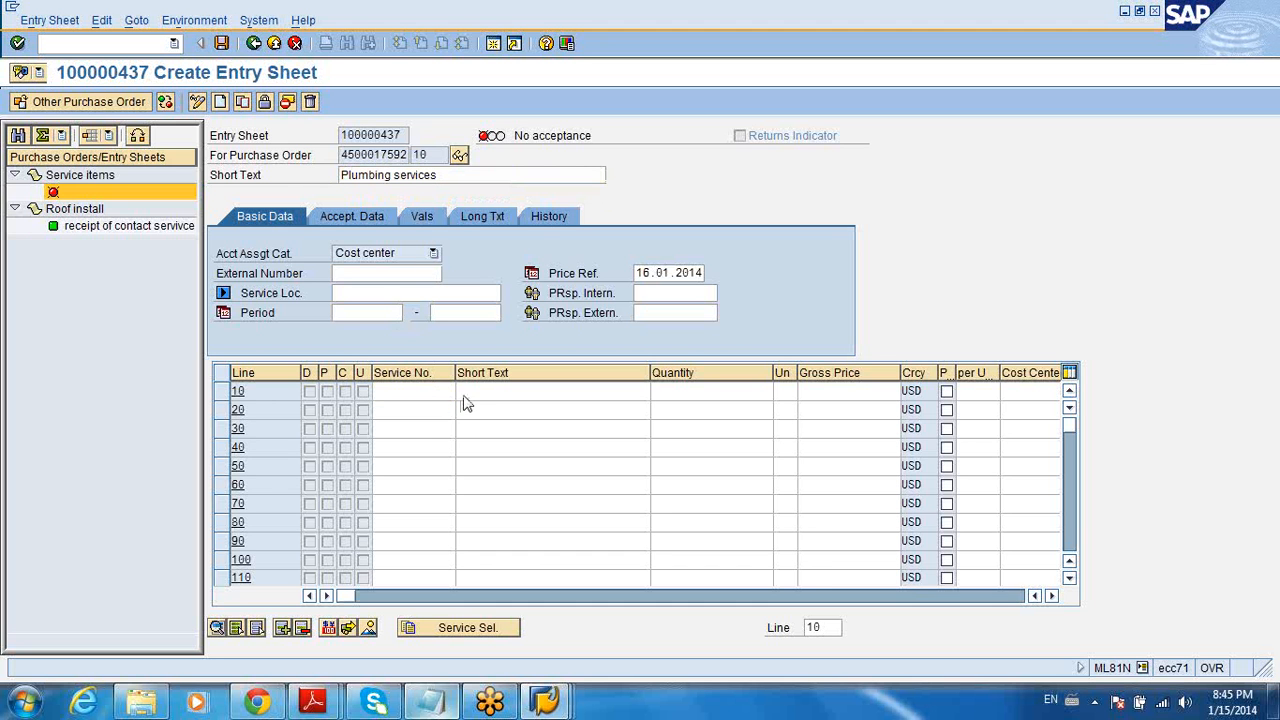
pyautogui.click(464, 393)
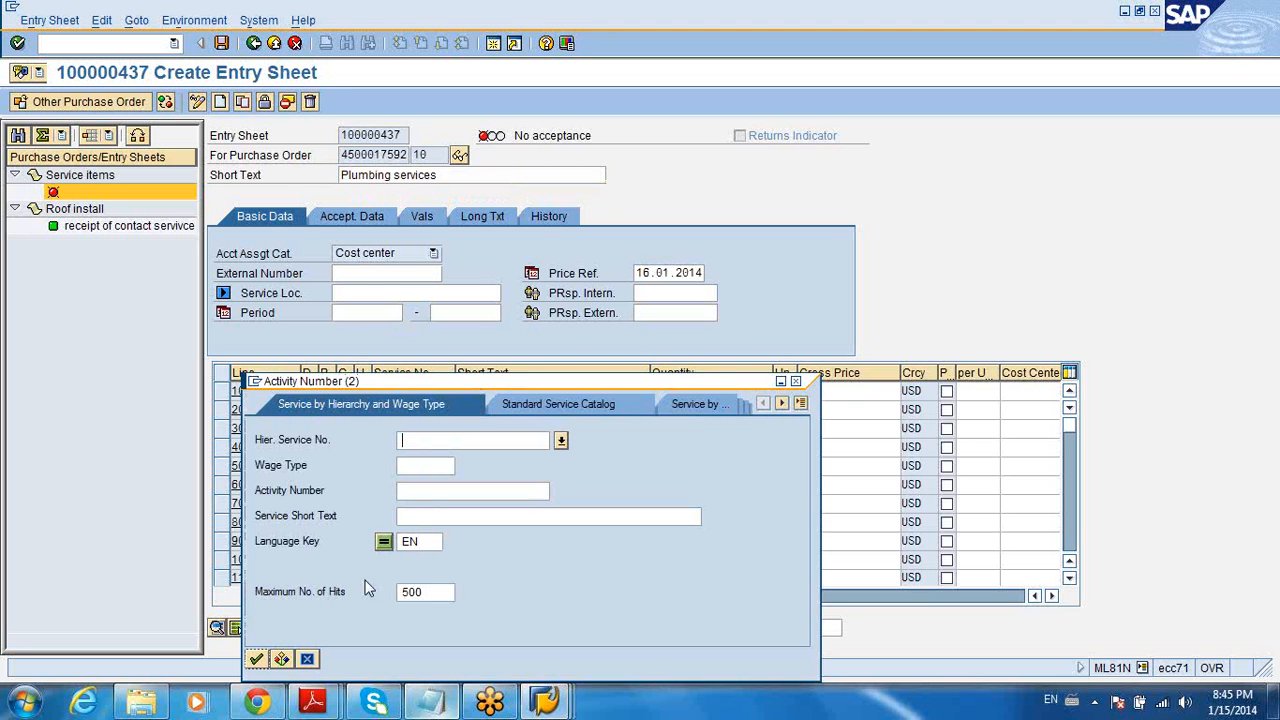
pyautogui.click(257, 657)
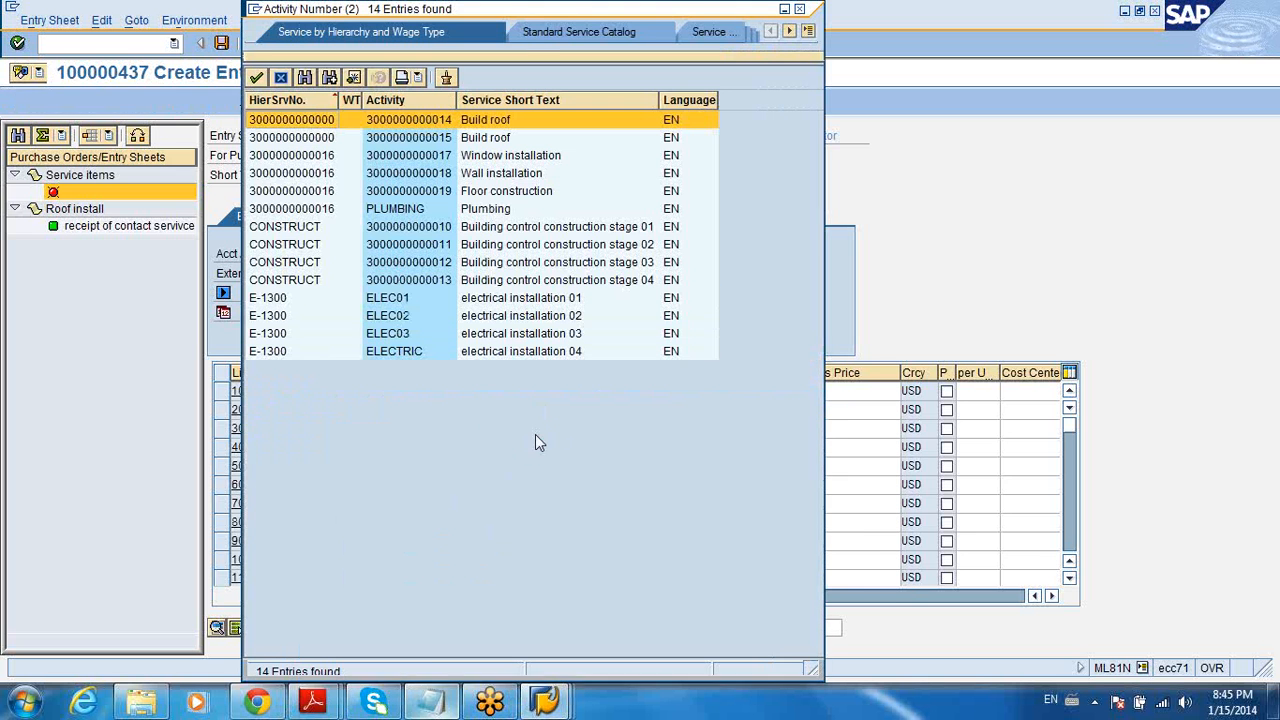
pyautogui.doubleClick(482, 210)
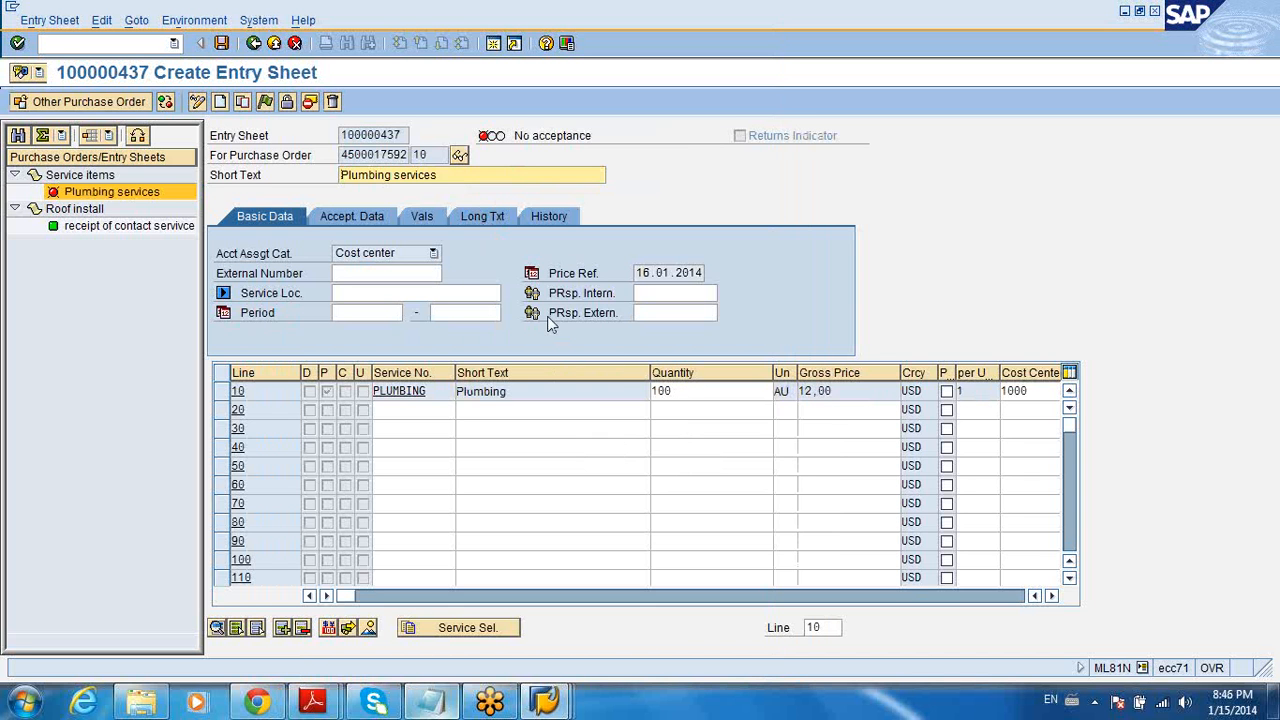
pyautogui.moveTo(689, 390); pyautogui.dragTo(622, 390)
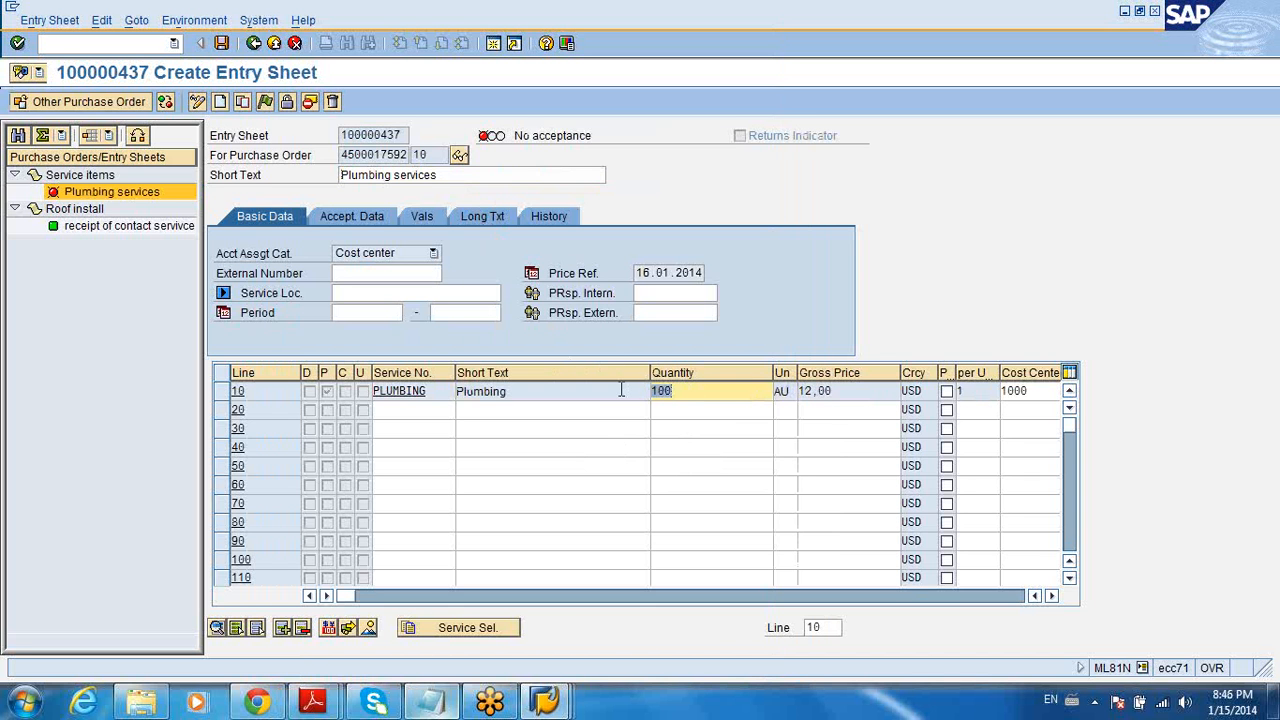
pyautogui.press('Return')
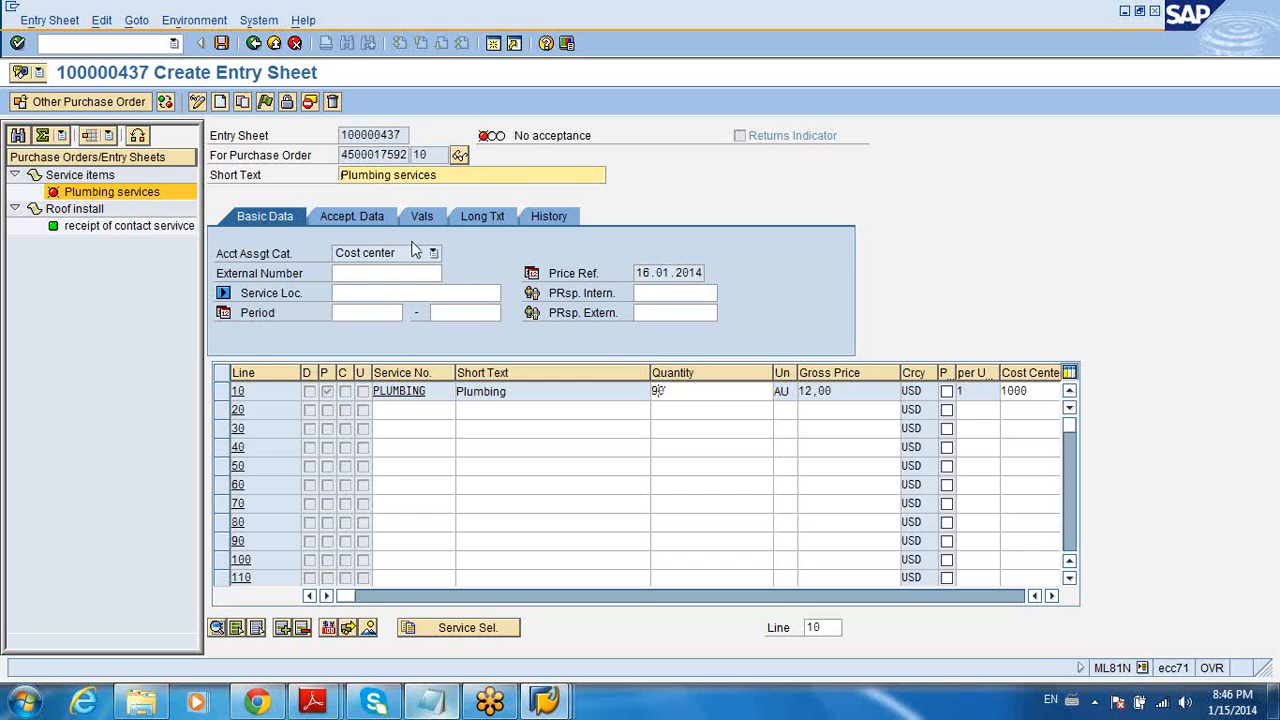
# Review the entry sheet's acceptance data and return to its basic data
pyautogui.click(360, 218)
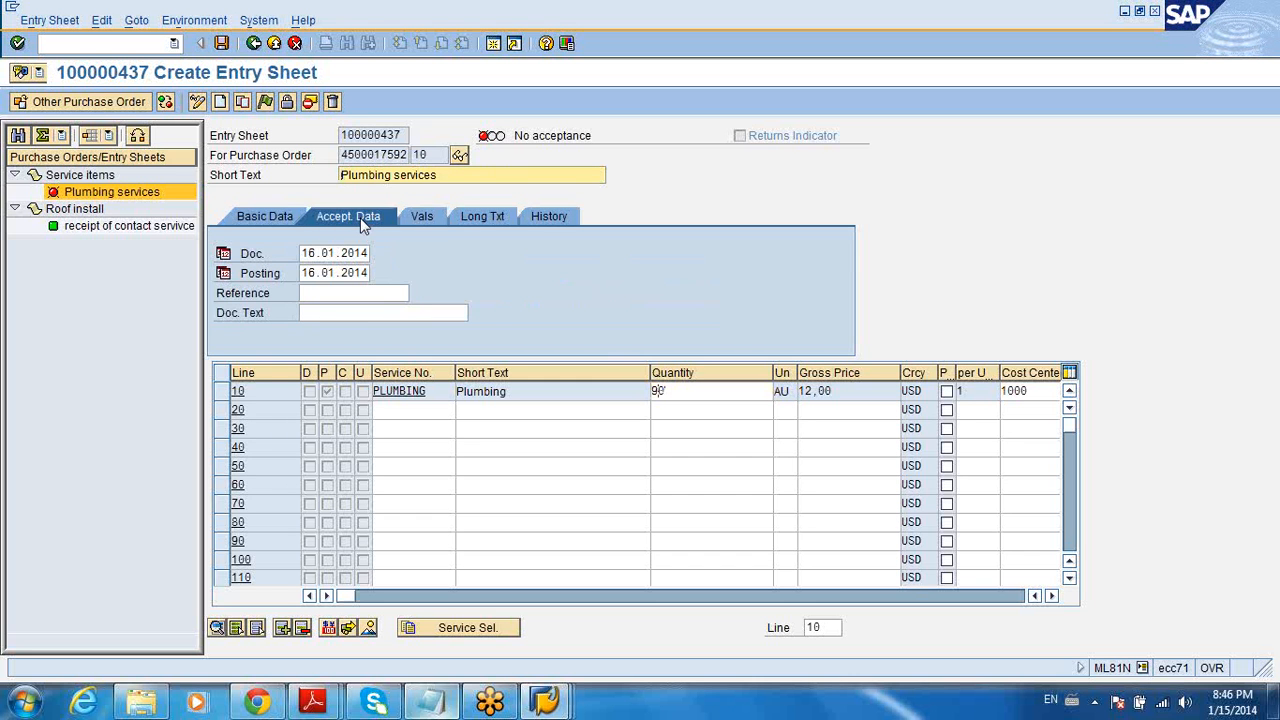
pyautogui.click(276, 220)
pyautogui.click(349, 214)
pyautogui.click(283, 218)
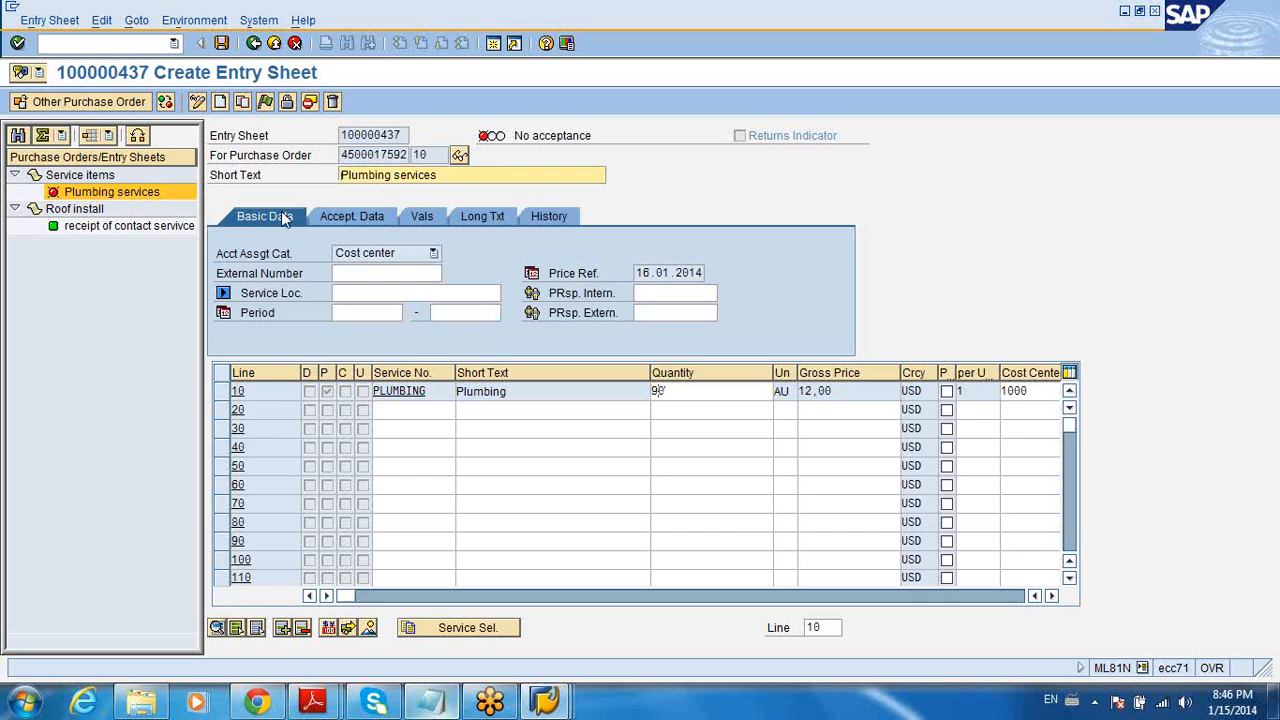
# Save the entry sheet, and view and close the service details of line 10
pyautogui.click(221, 46)
pyautogui.click(220, 46)
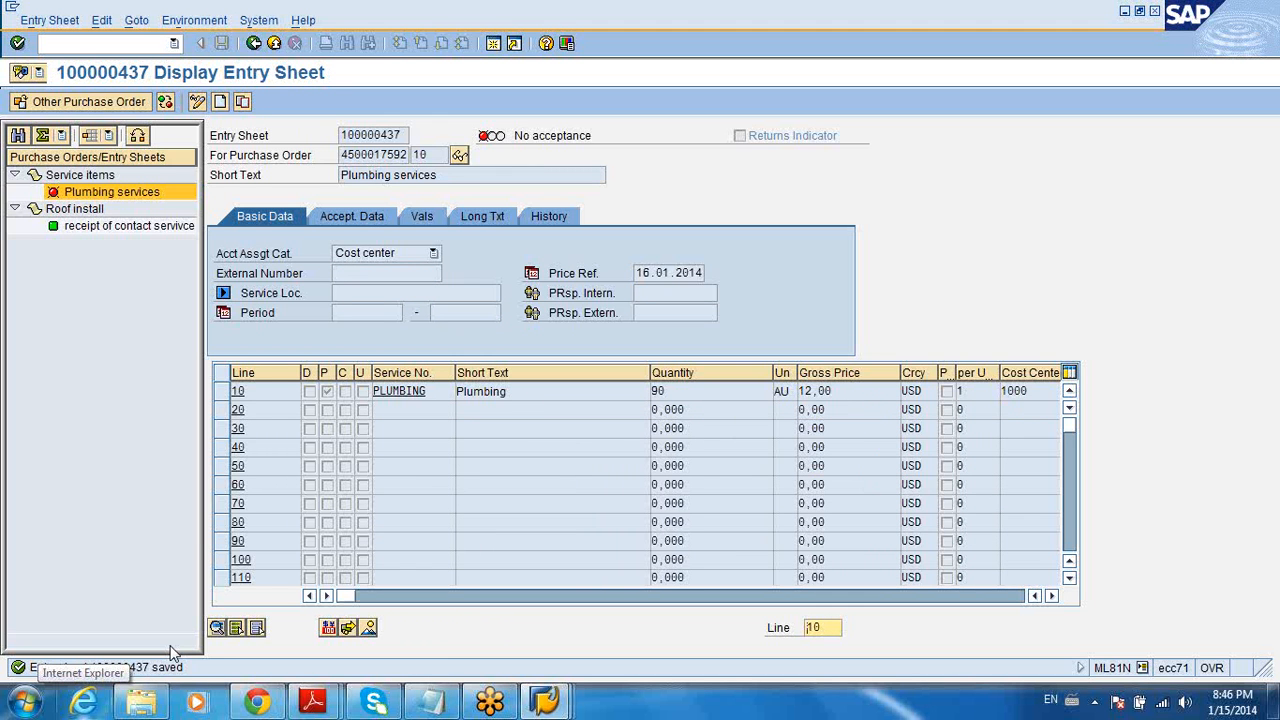
pyautogui.doubleClick(499, 140)
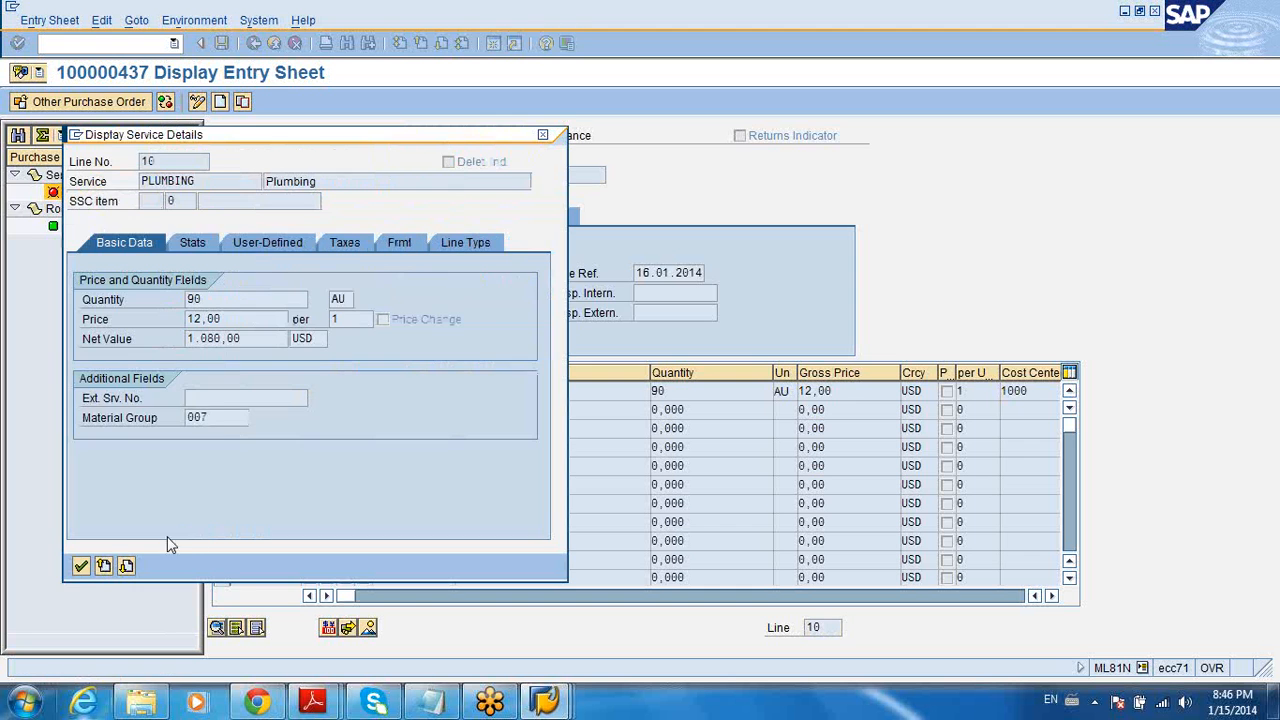
pyautogui.click(80, 572)
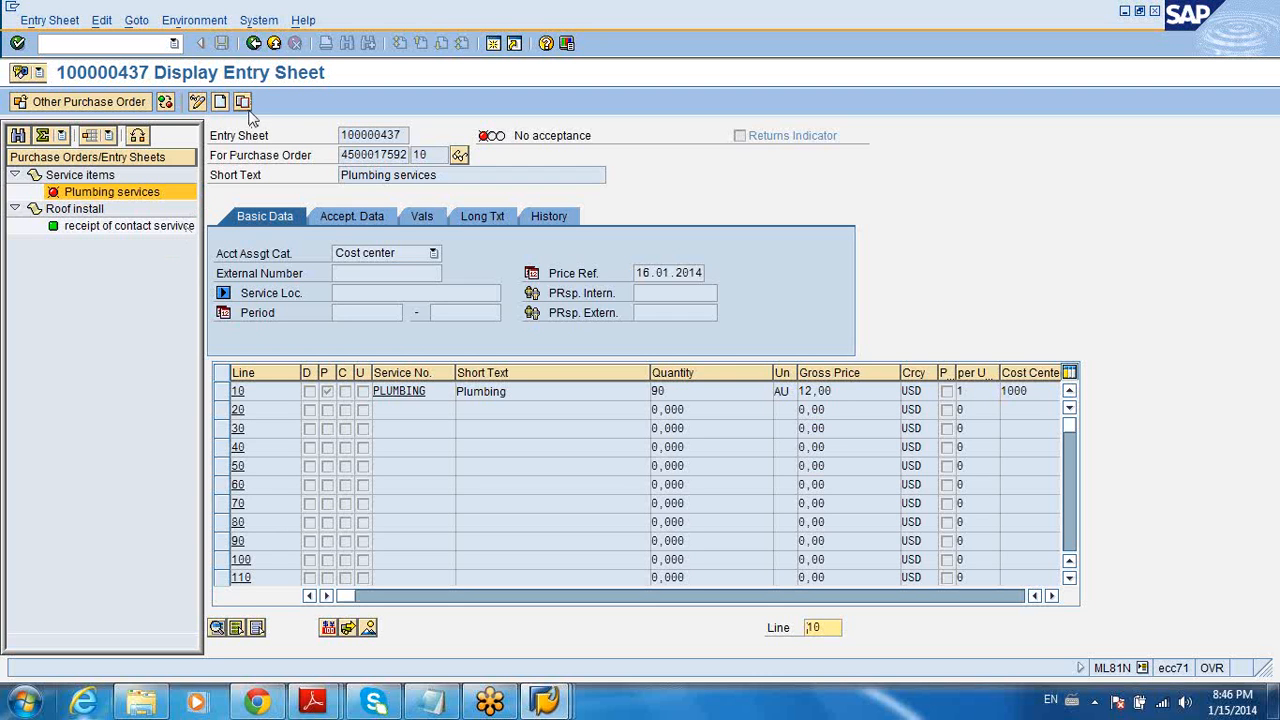
# Switch the saved entry sheet to change mode, accept it and save the acceptance
pyautogui.click(166, 103)
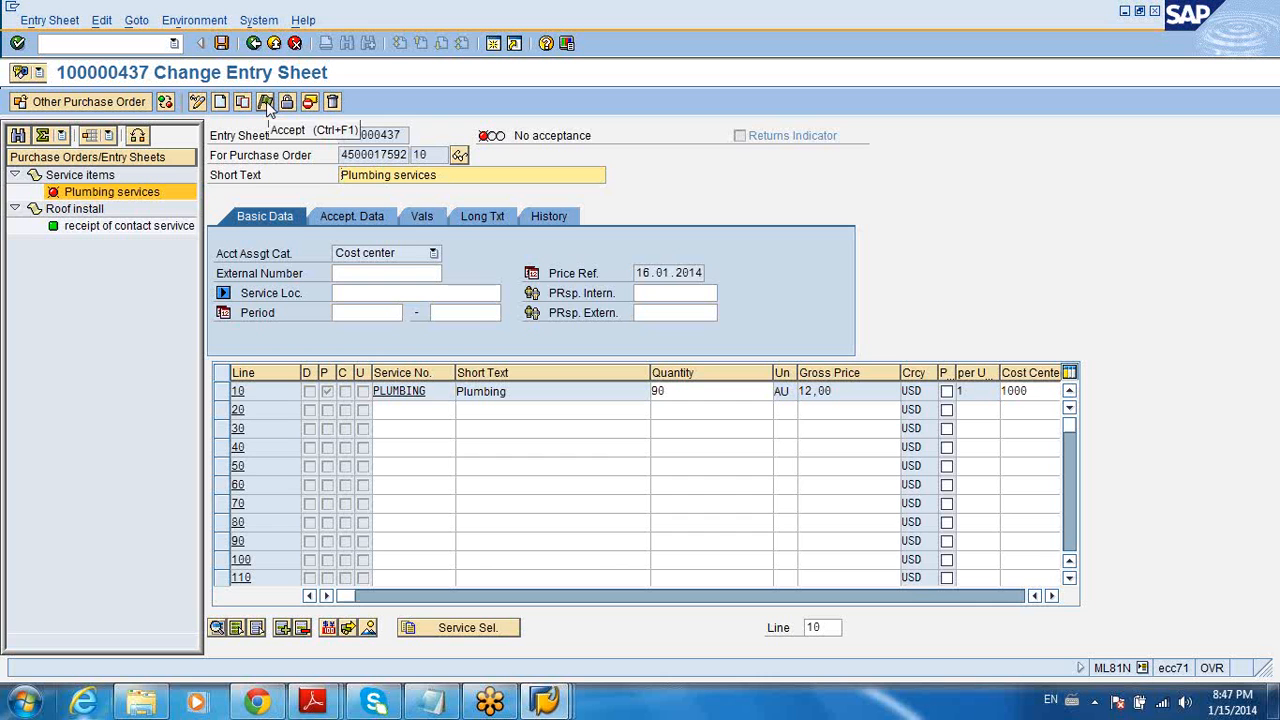
pyautogui.click(265, 102)
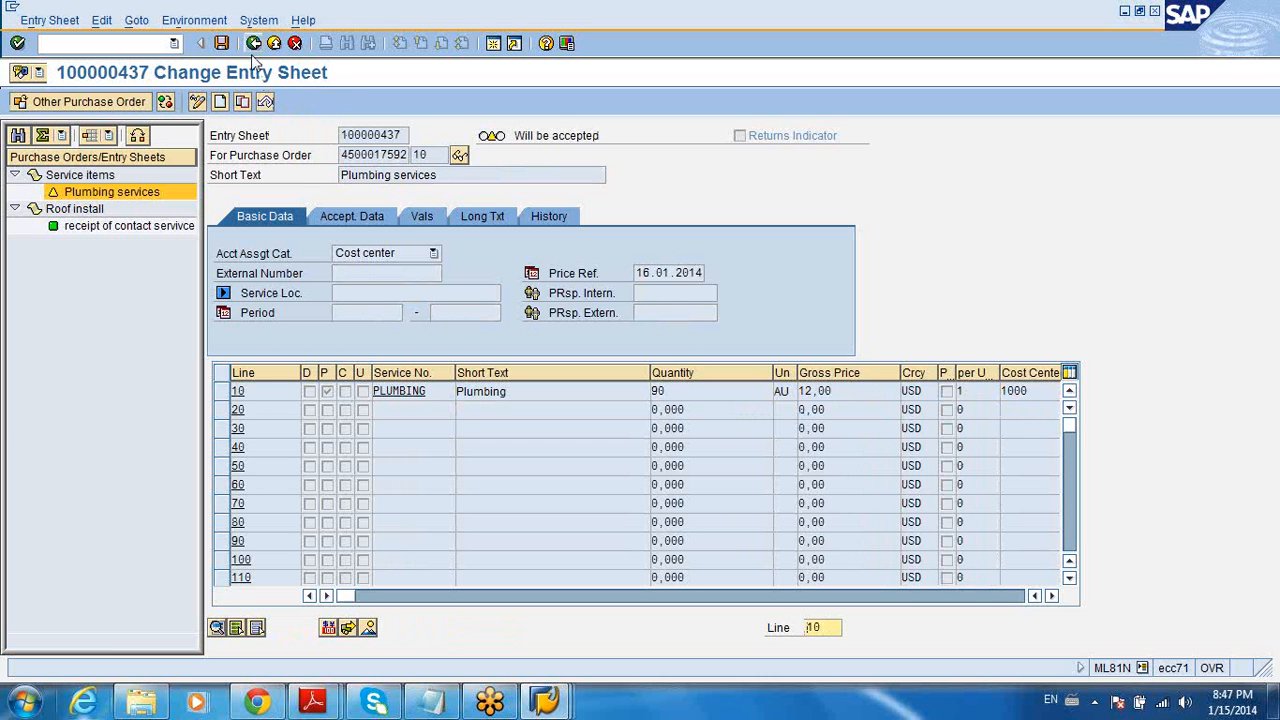
pyautogui.click(222, 43)
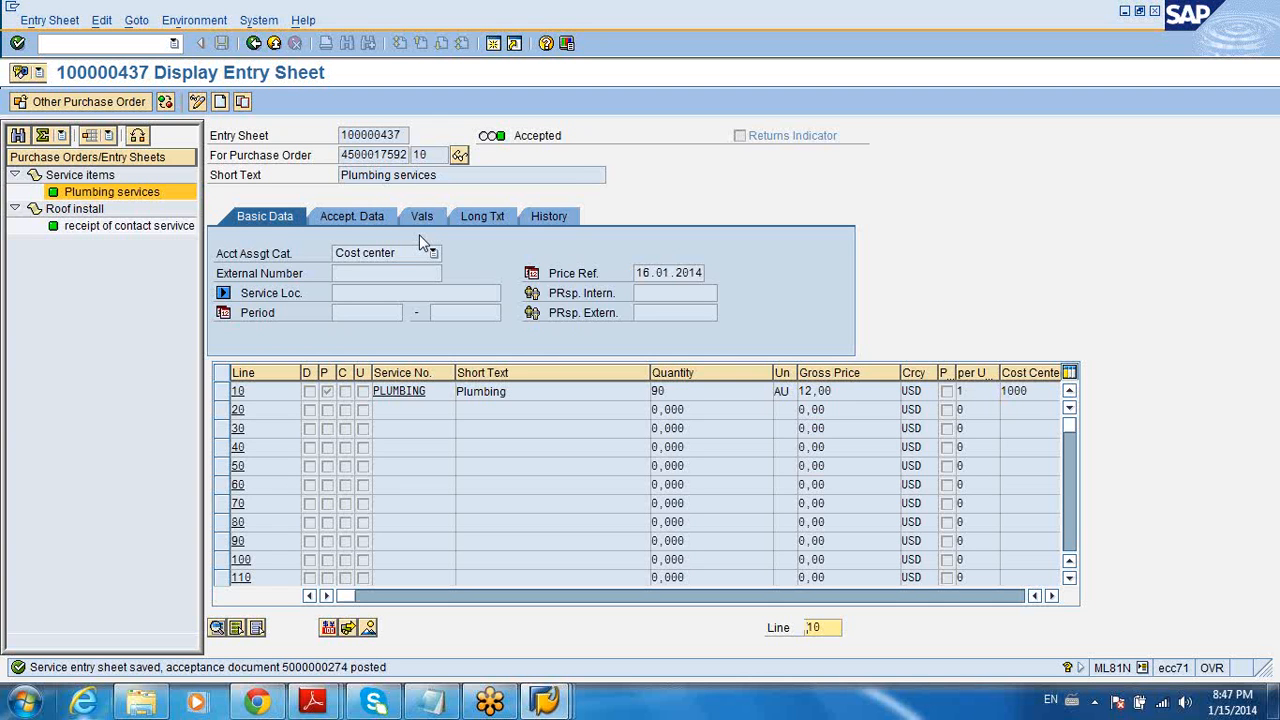
# Review the accepted entry sheet's acceptance data, values, long text and history, and exit to SAP Easy Access
pyautogui.click(370, 222)
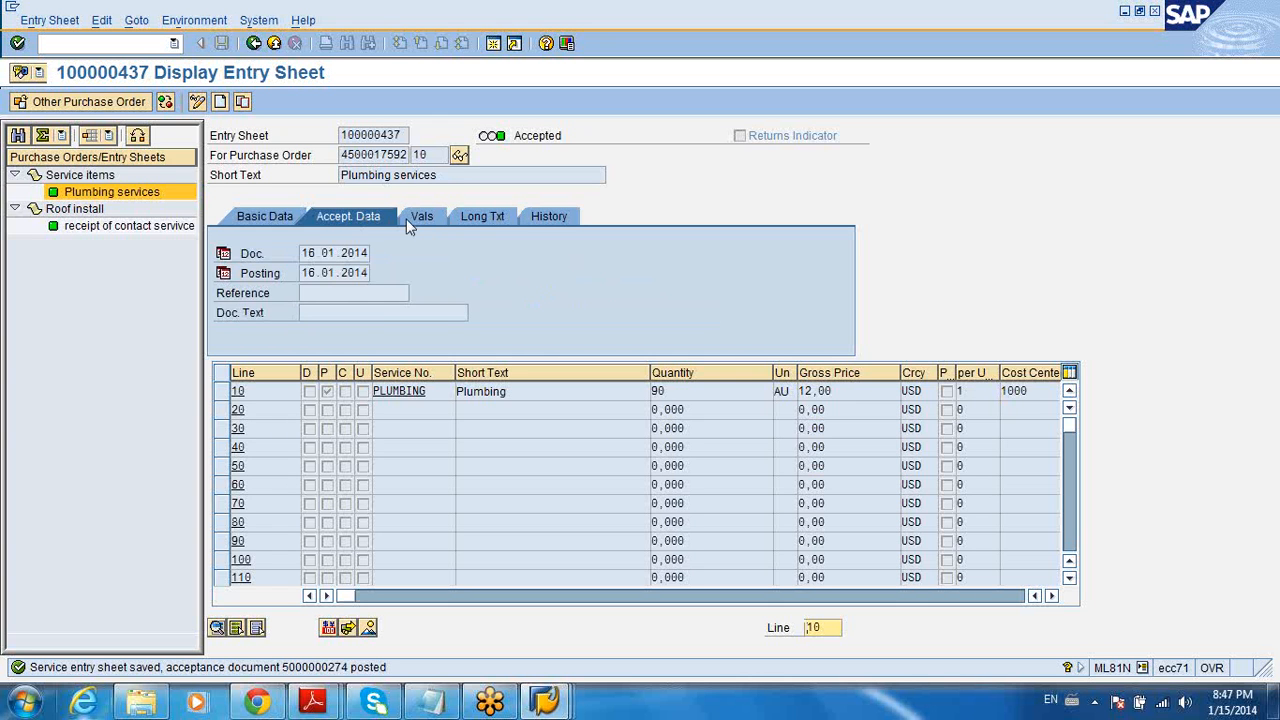
pyautogui.click(416, 222)
pyautogui.click(474, 218)
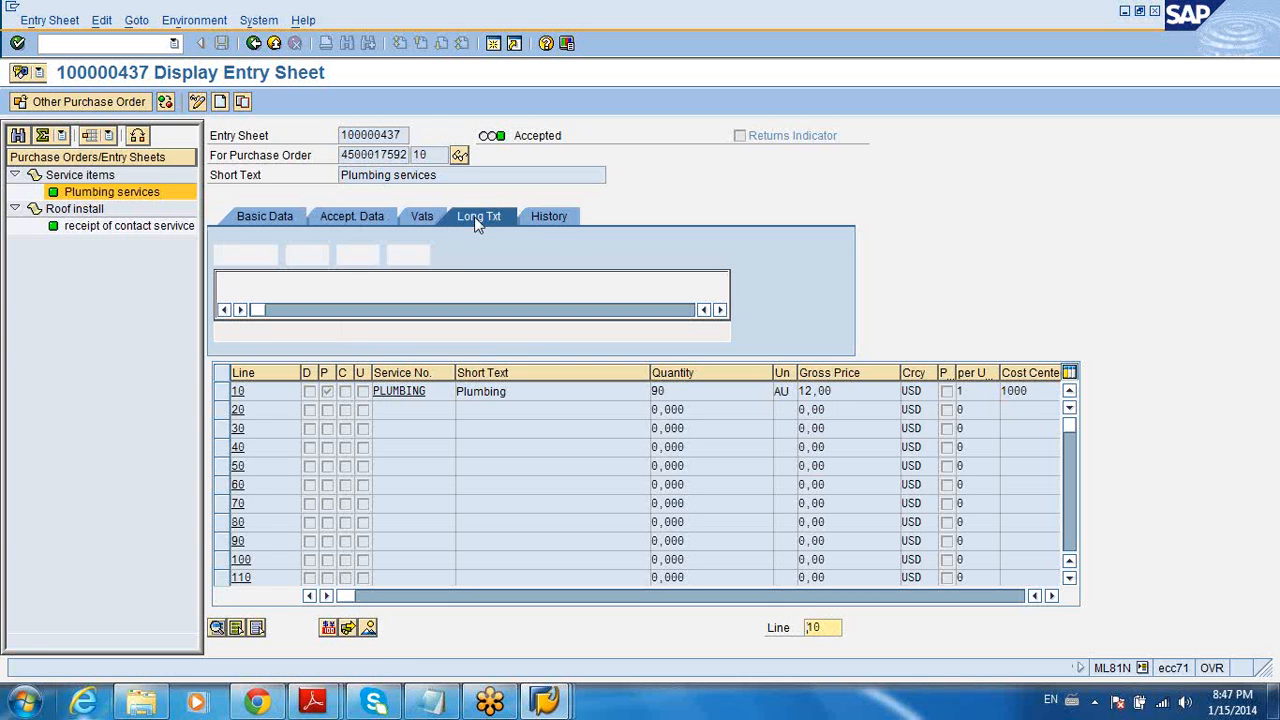
pyautogui.click(537, 216)
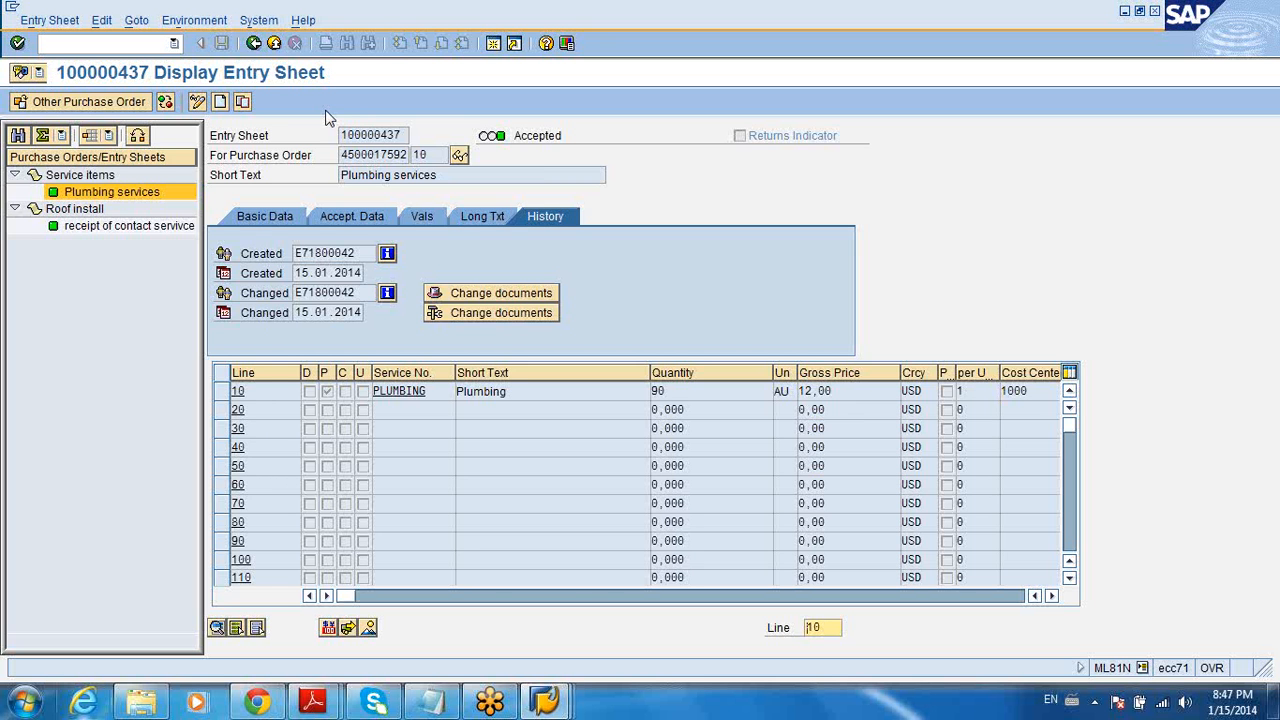
pyautogui.click(253, 43)
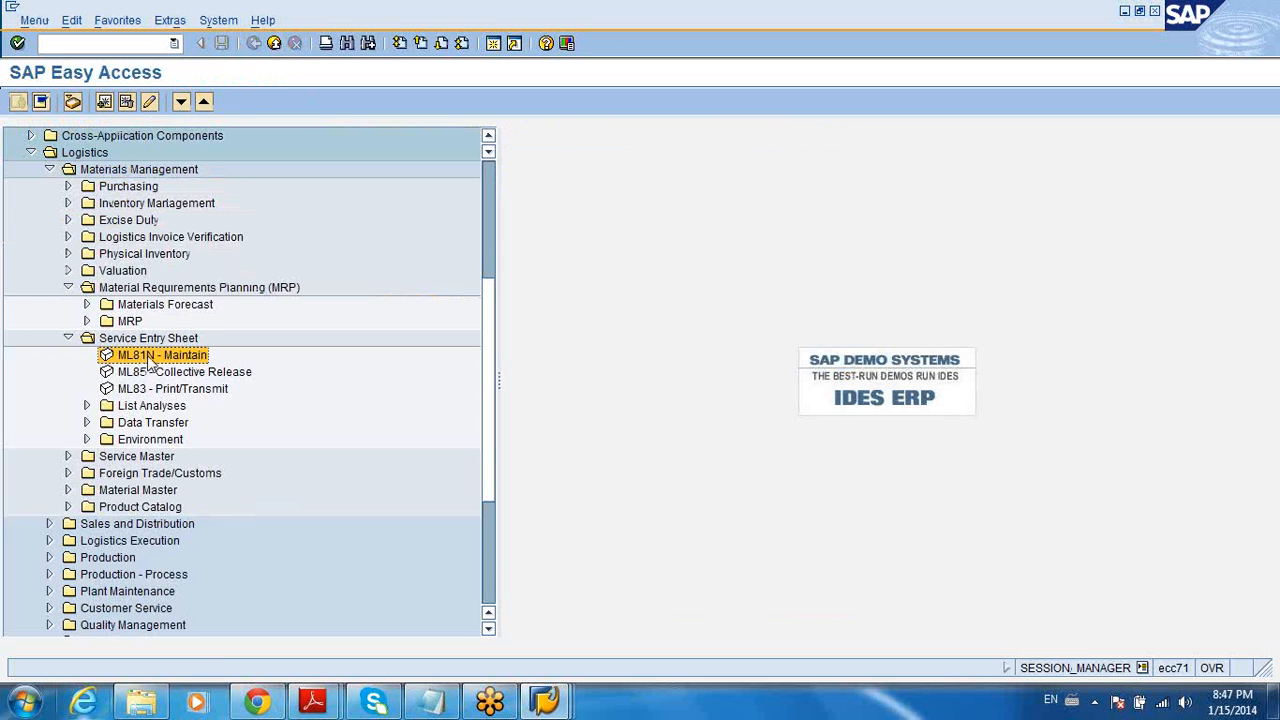
# Switch to Notepad, add the line "M181N - Service entry sheet" below the reservation note, and return to SAP
pyautogui.click(431, 700)
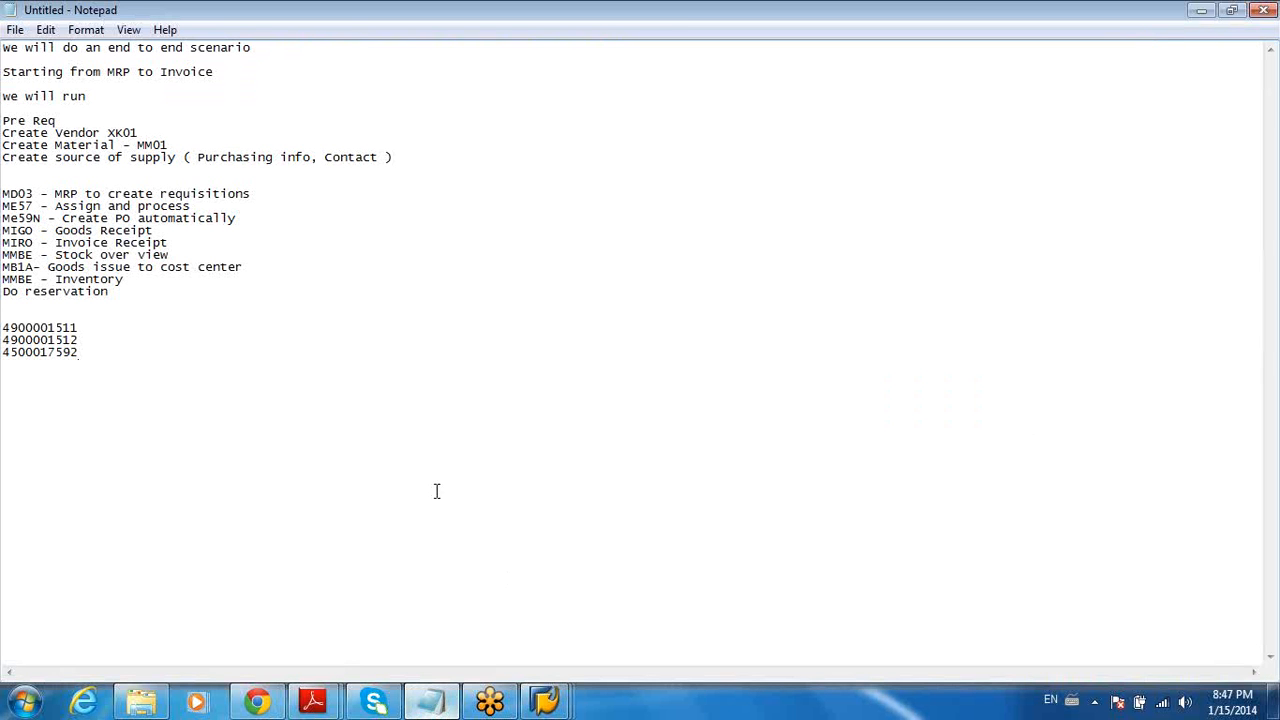
pyautogui.press('Return')
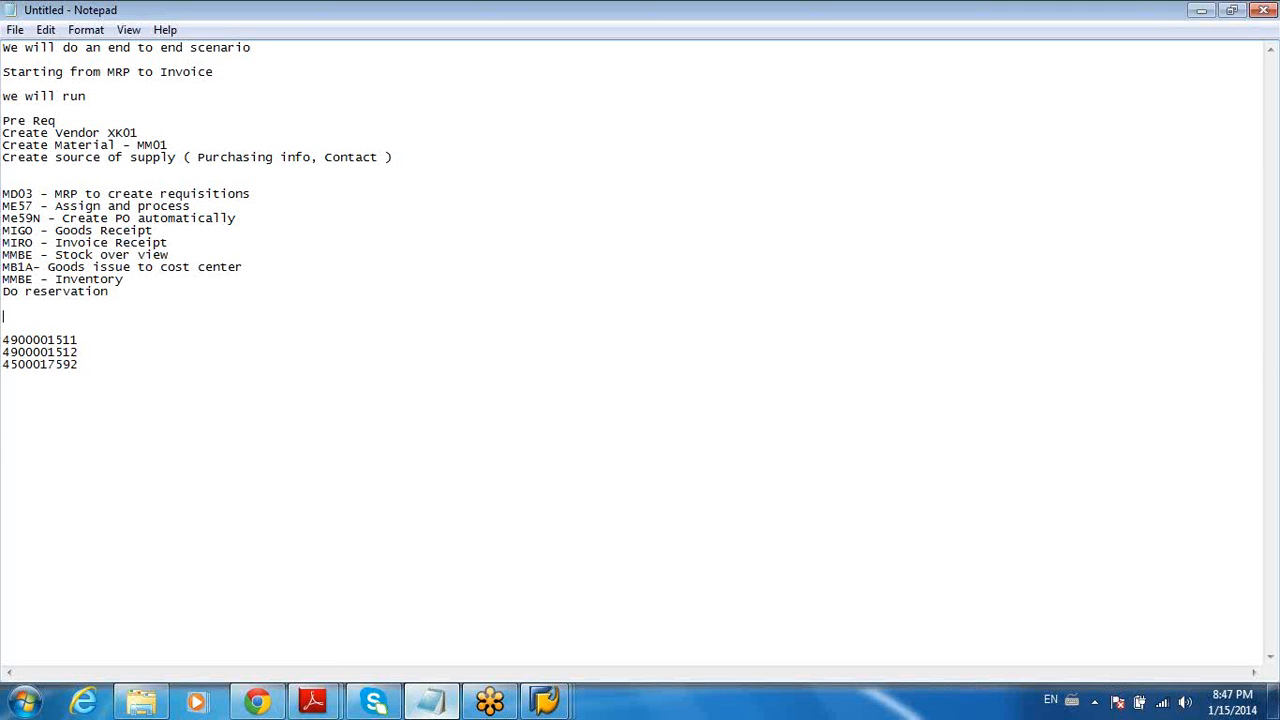
pyautogui.write('M181N  - Service entry')
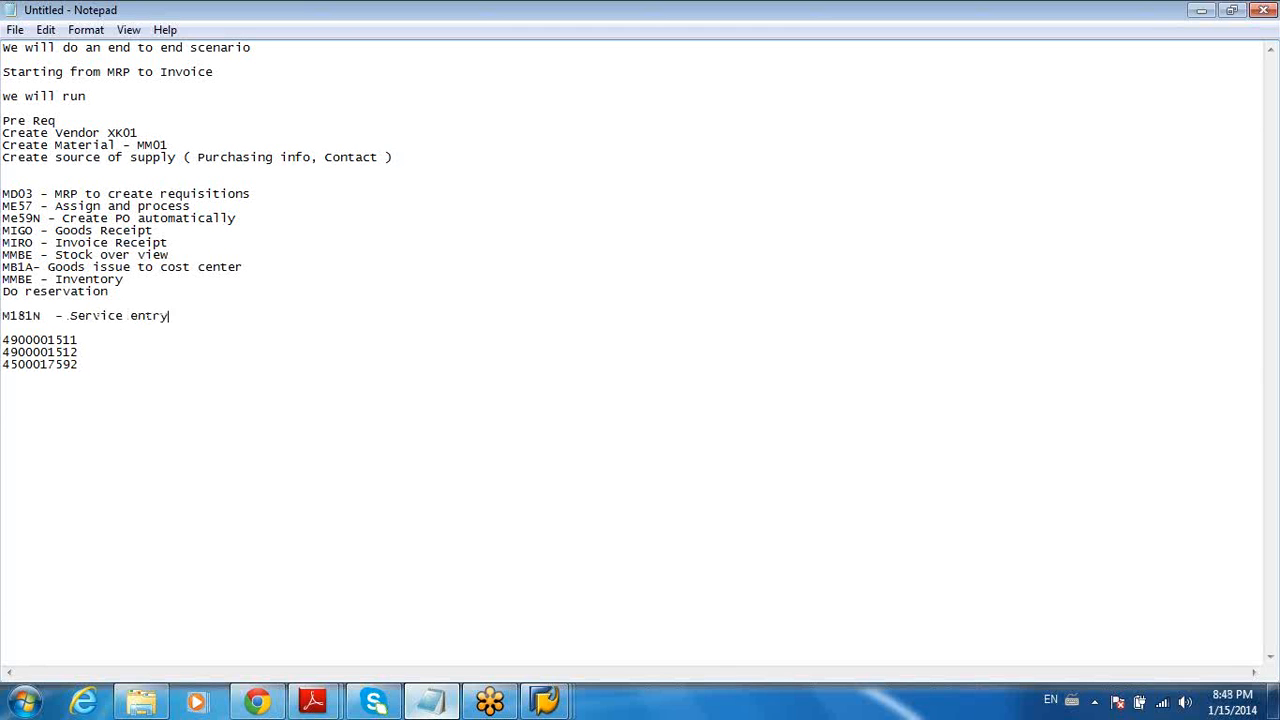
pyautogui.write(' sheet')
pyautogui.press('Return')
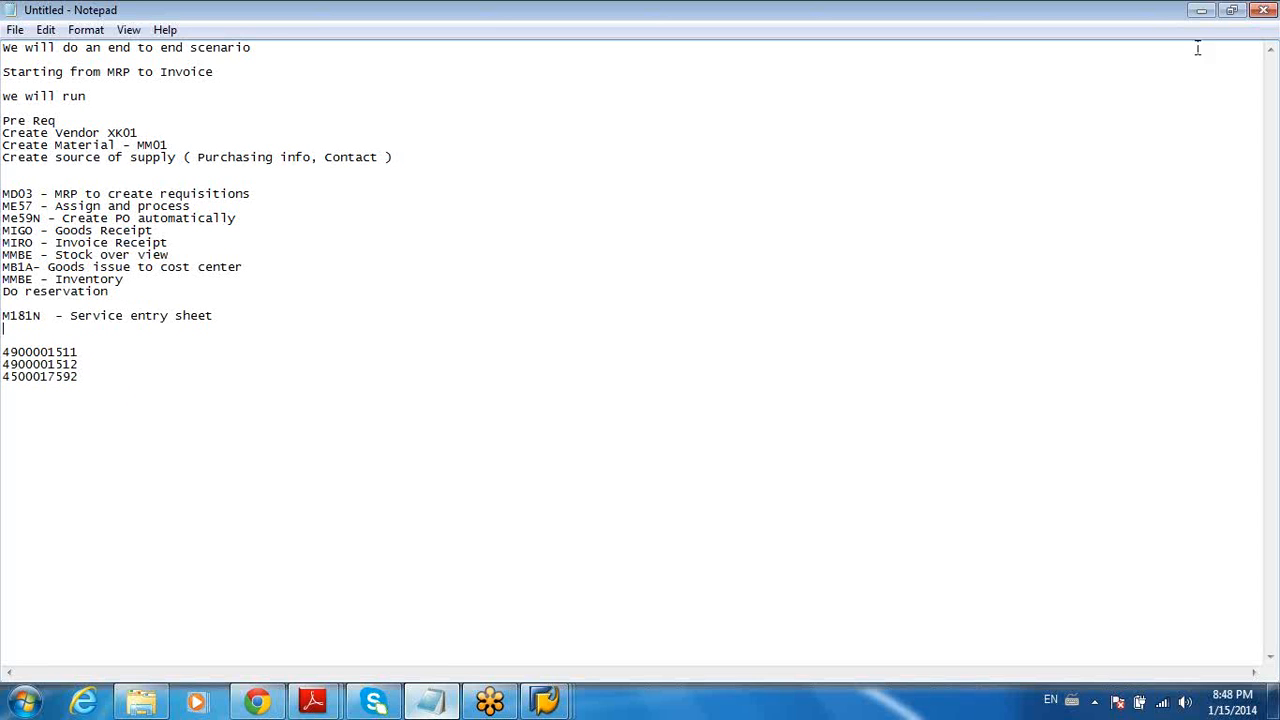
pyautogui.click(1192, 14)
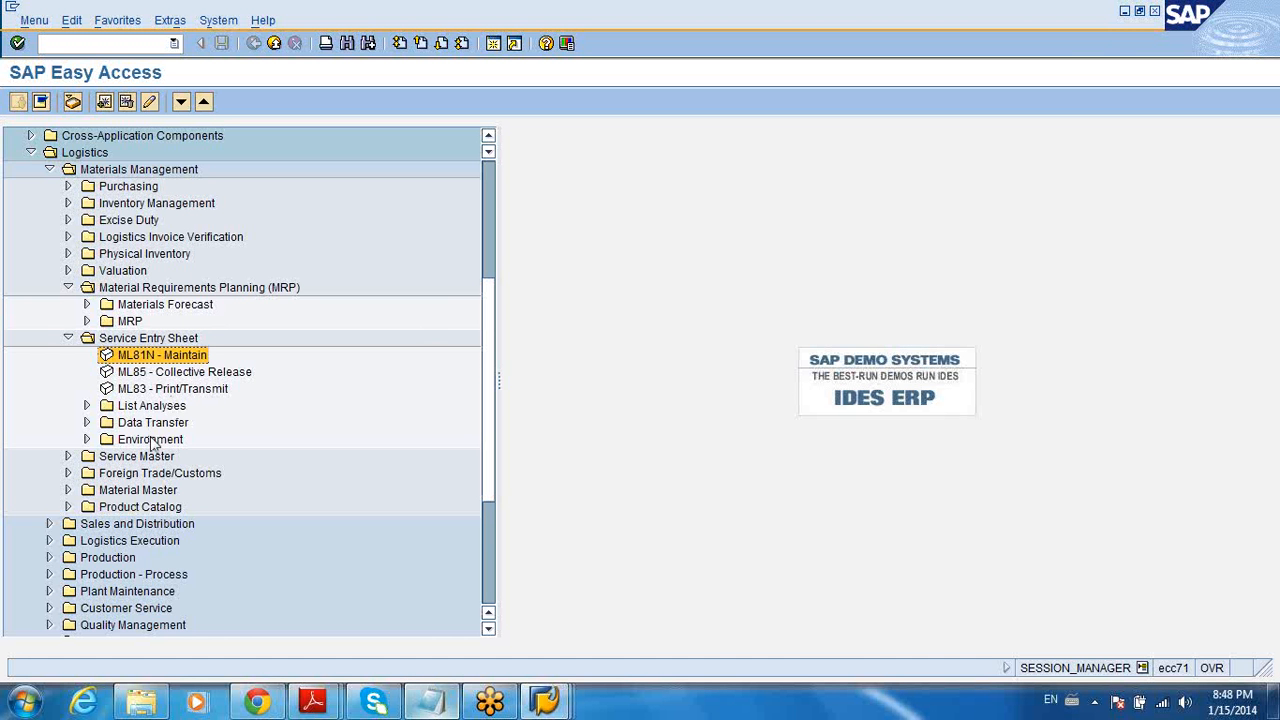
# Open the AC03 service master transaction and start a new service master record
pyautogui.click(68, 457)
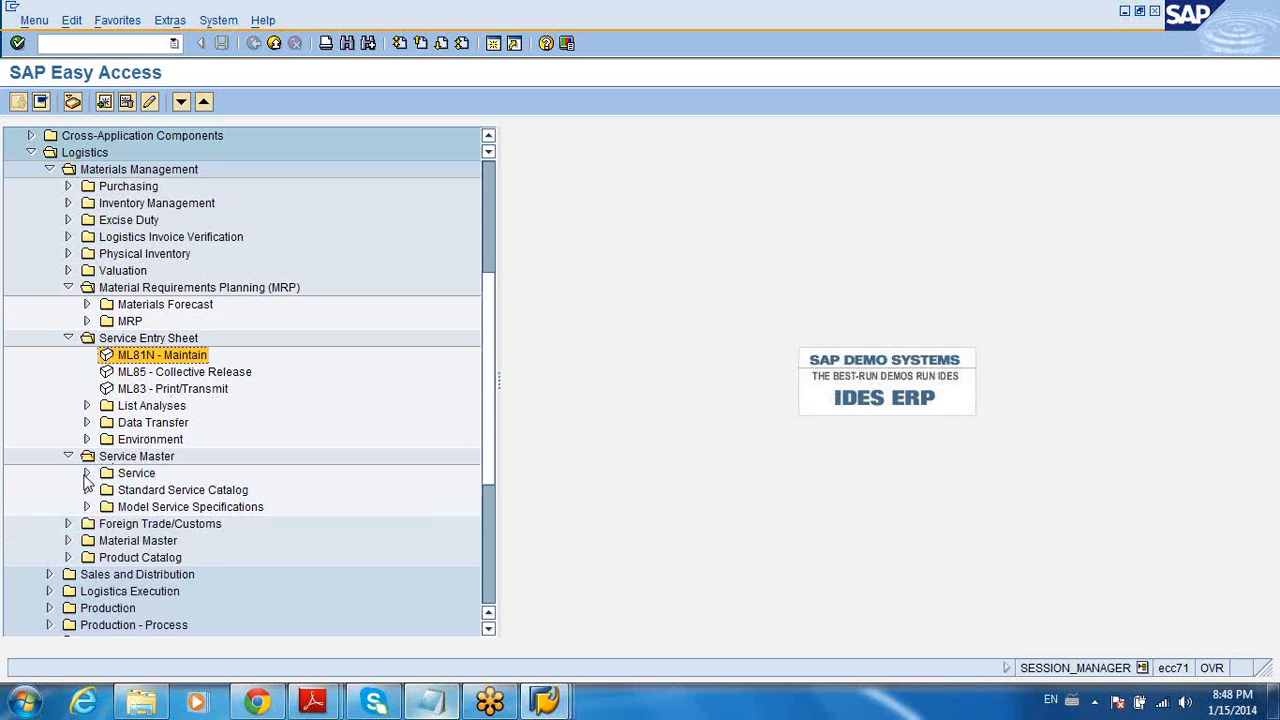
pyautogui.click(87, 474)
pyautogui.doubleClick(158, 490)
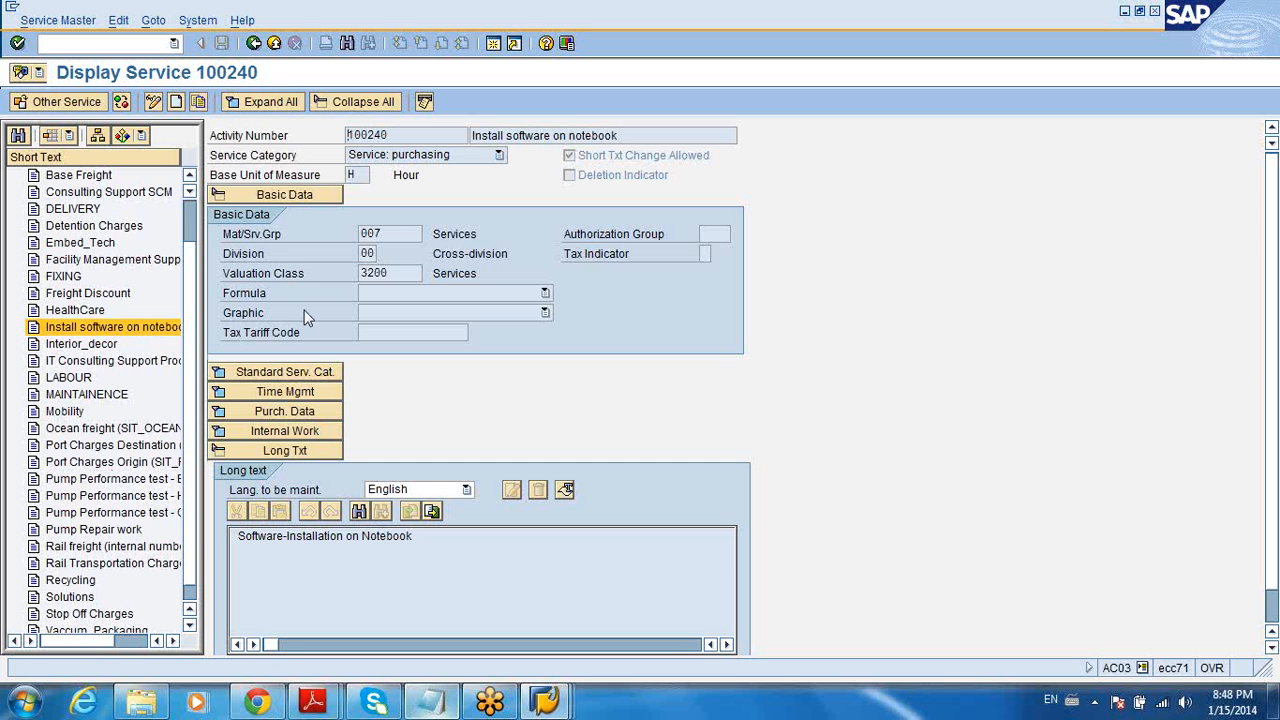
pyautogui.click(175, 102)
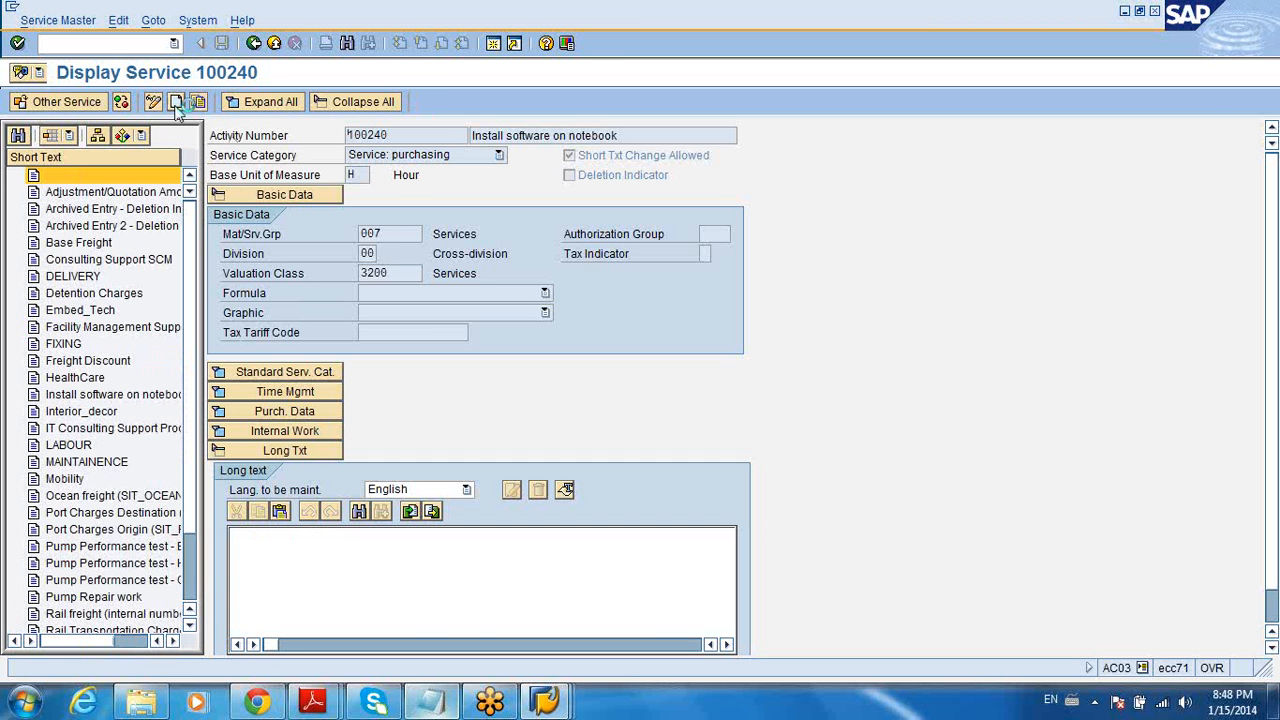
# Give the new service the category General Services, base unit of measure AU and short text "General help"
pyautogui.click(420, 156)
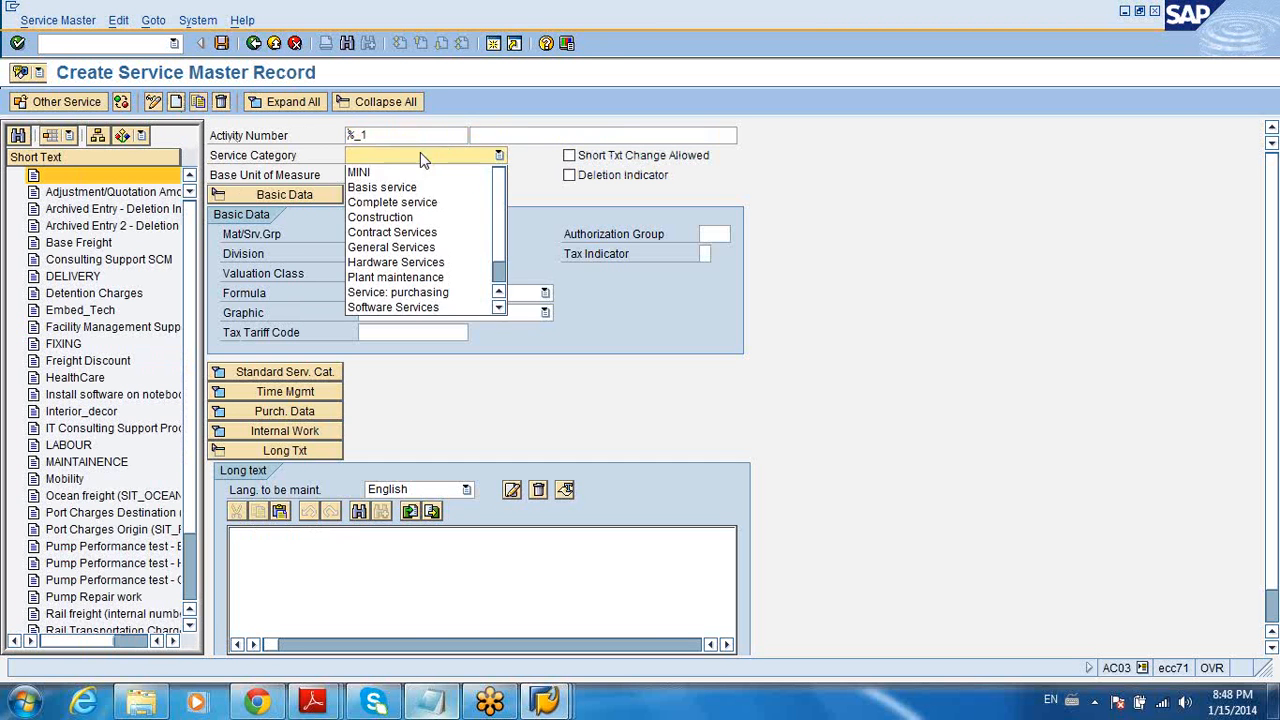
pyautogui.click(397, 250)
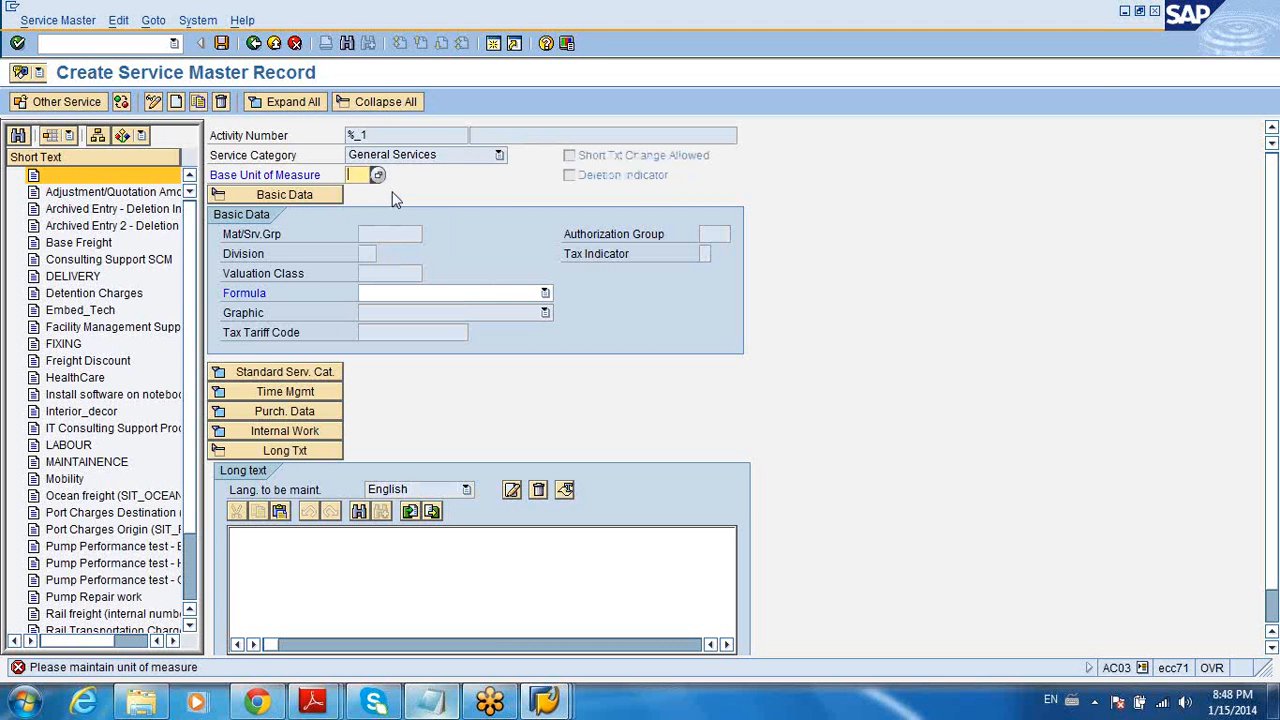
pyautogui.write('AU')
pyautogui.press('Return')
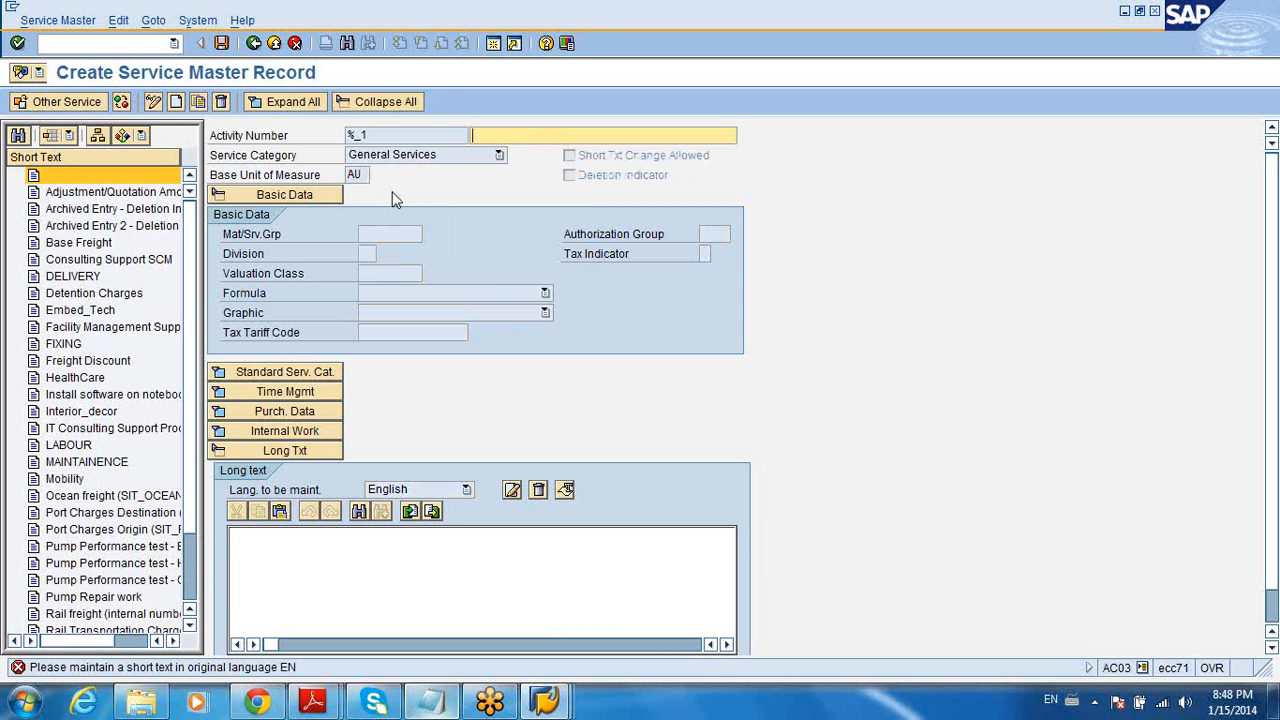
pyautogui.write('General help')
pyautogui.press('Return')
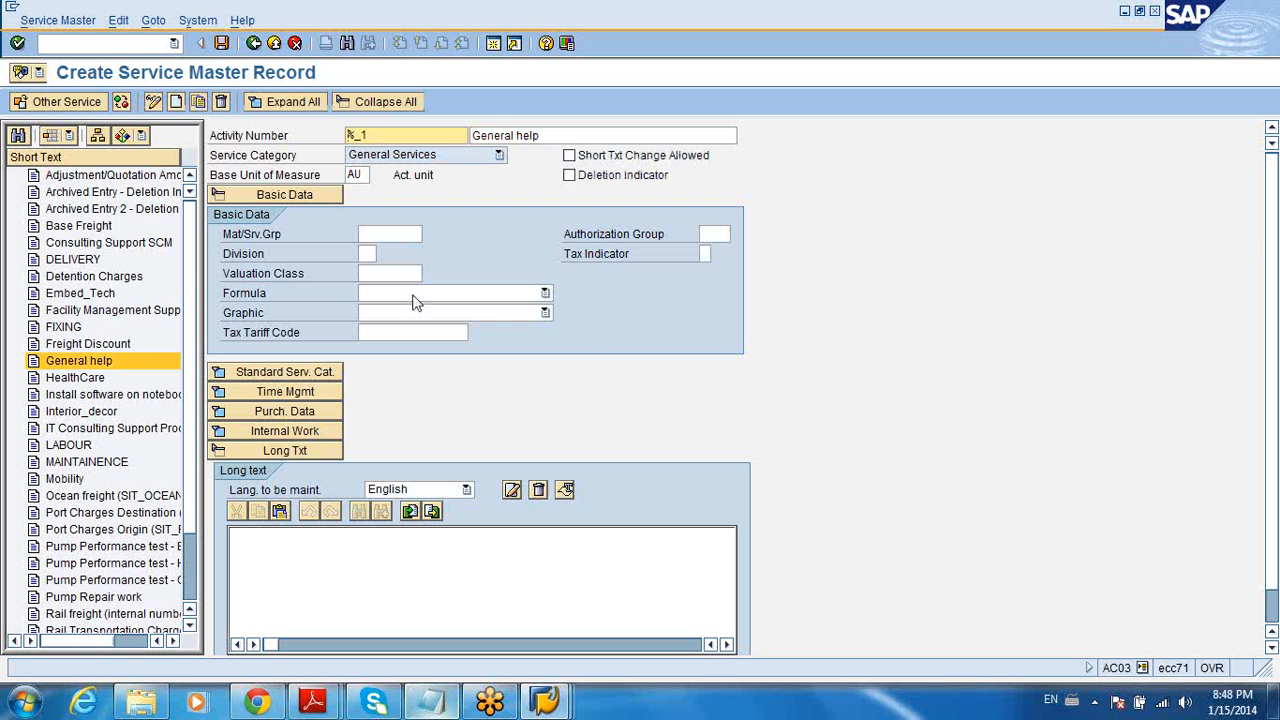
# Assign material/service group 007 (Services) to the General help service
pyautogui.click(395, 234)
pyautogui.click(425, 235)
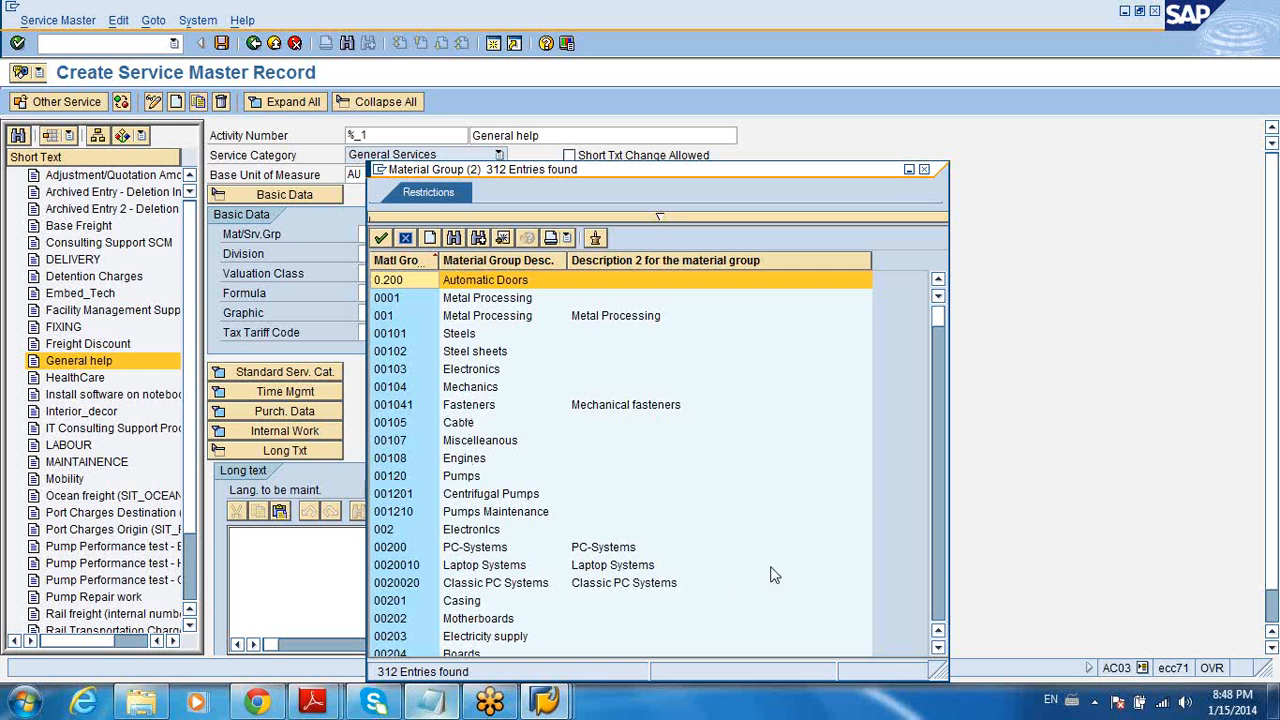
pyautogui.click(945, 580)
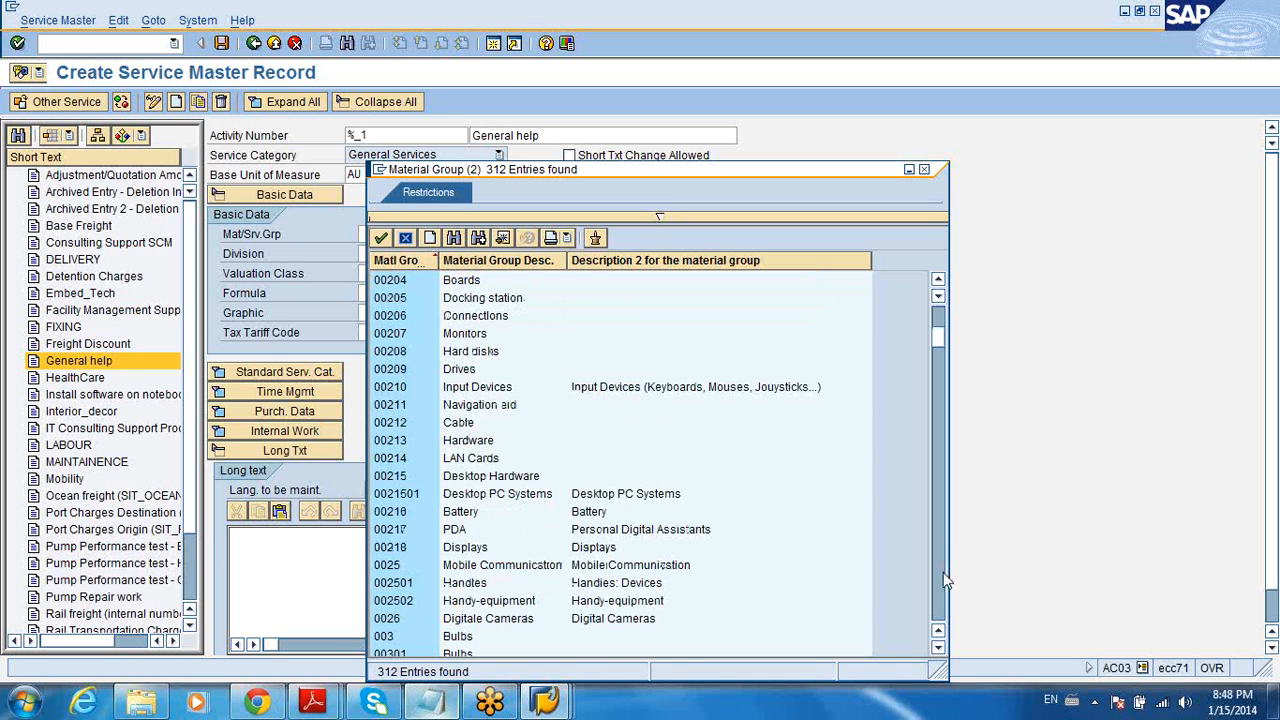
pyautogui.click(945, 580)
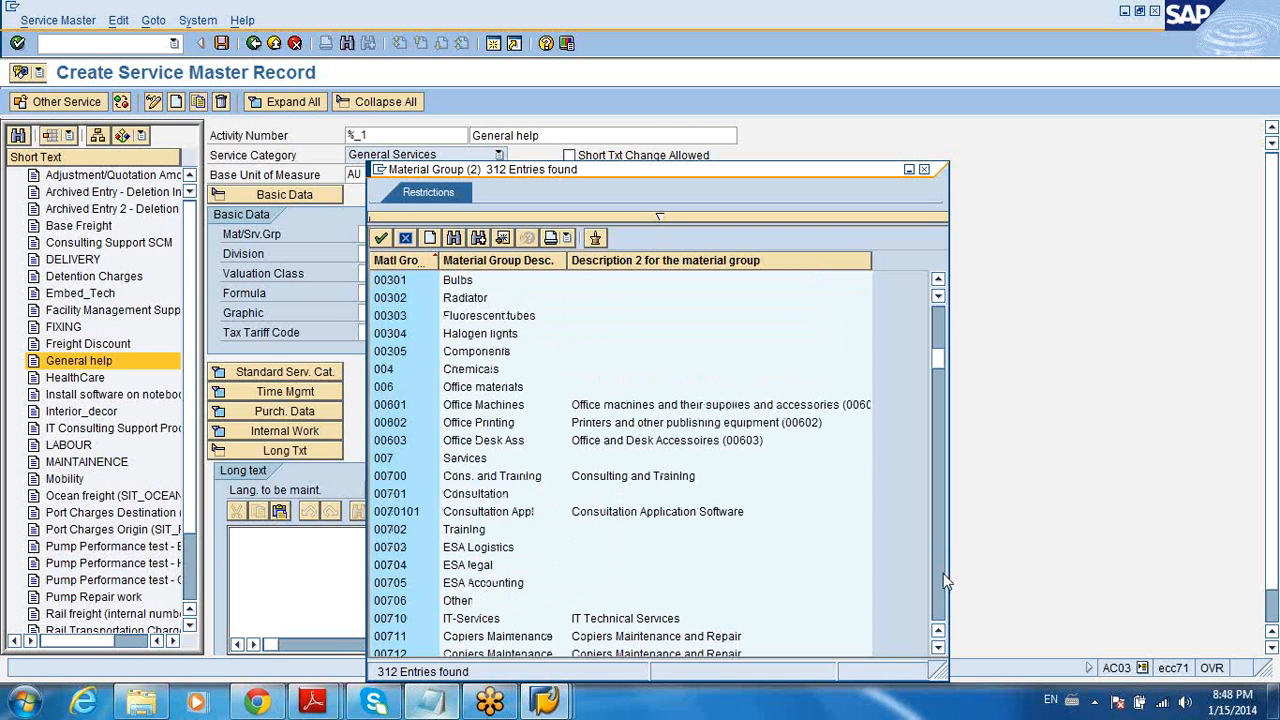
pyautogui.doubleClick(460, 459)
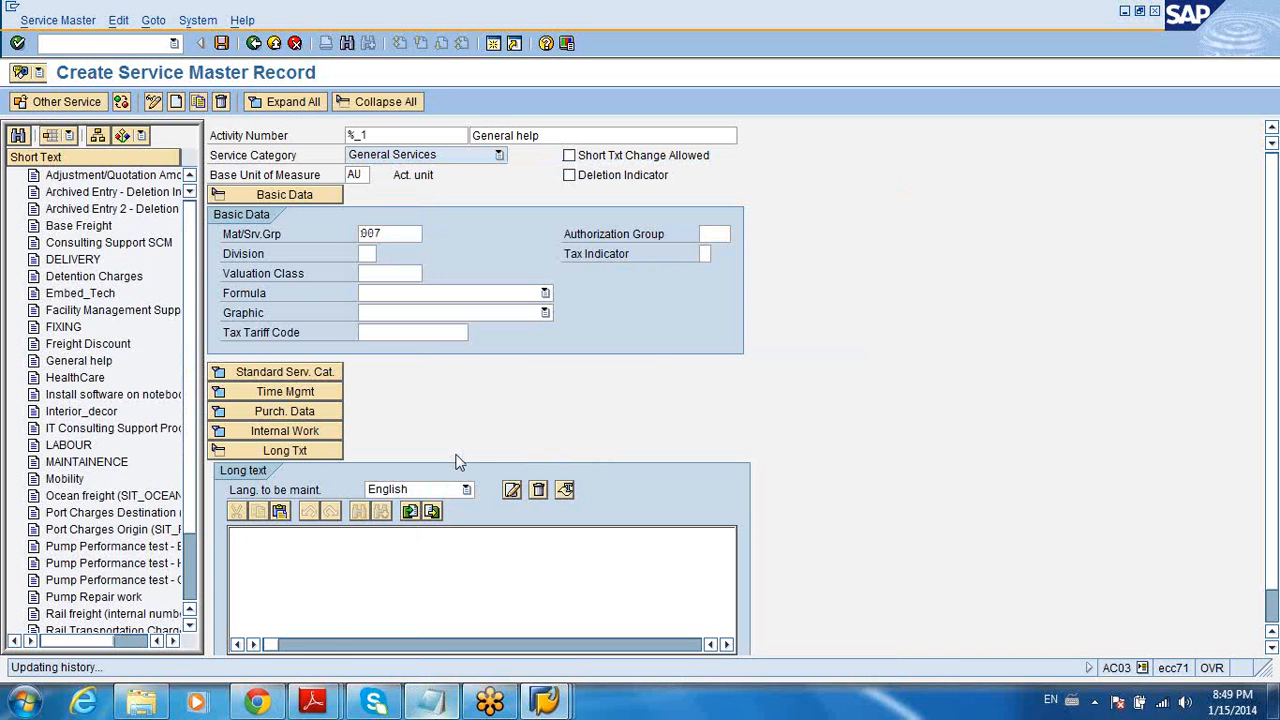
# Try to save the General help service record, and exit service maintenance without saving
pyautogui.click(223, 47)
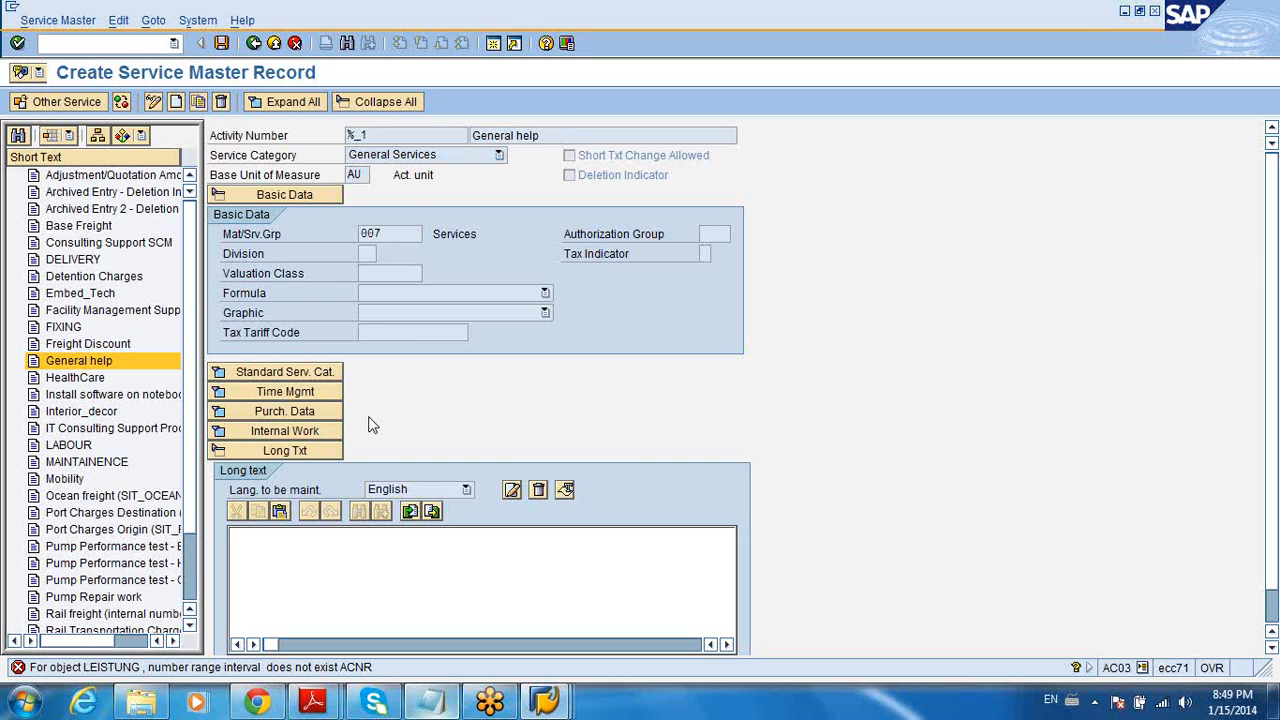
pyautogui.click(254, 43)
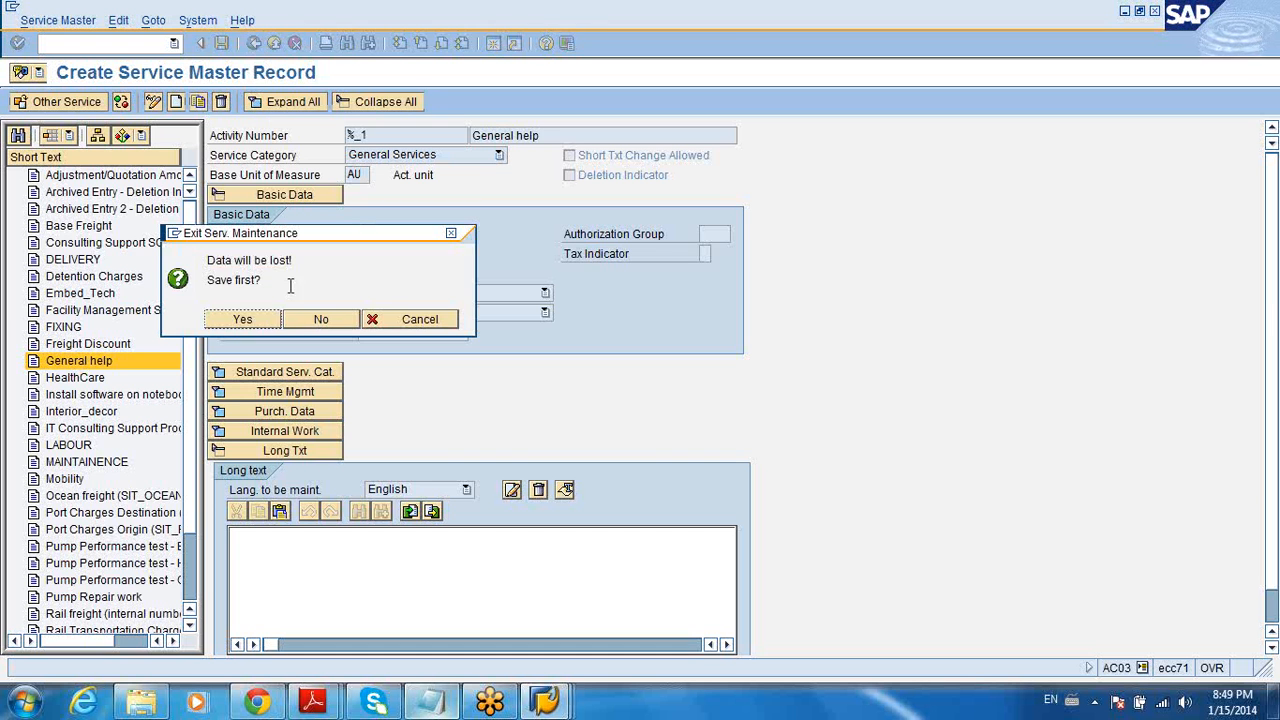
pyautogui.click(317, 319)
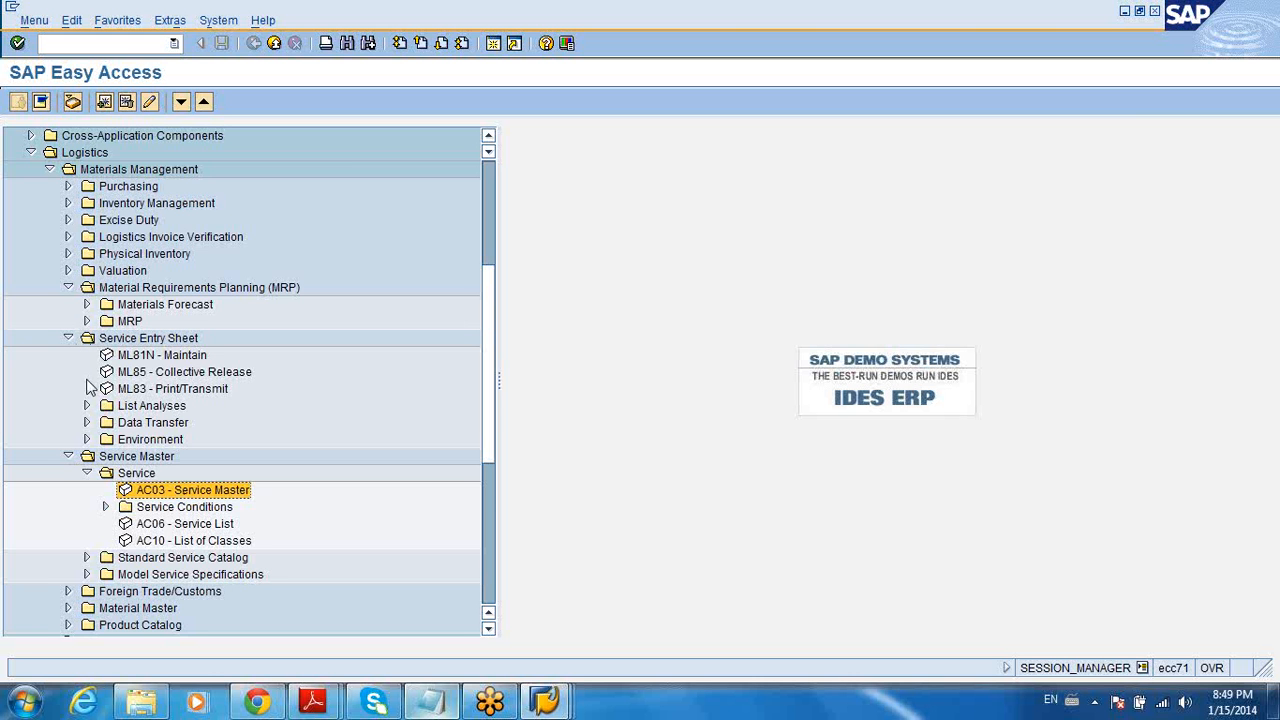
# Collapse the Service Master, Service Entry Sheet and Material Requirements Planning (MRP) folders under Materials Management
pyautogui.click(69, 456)
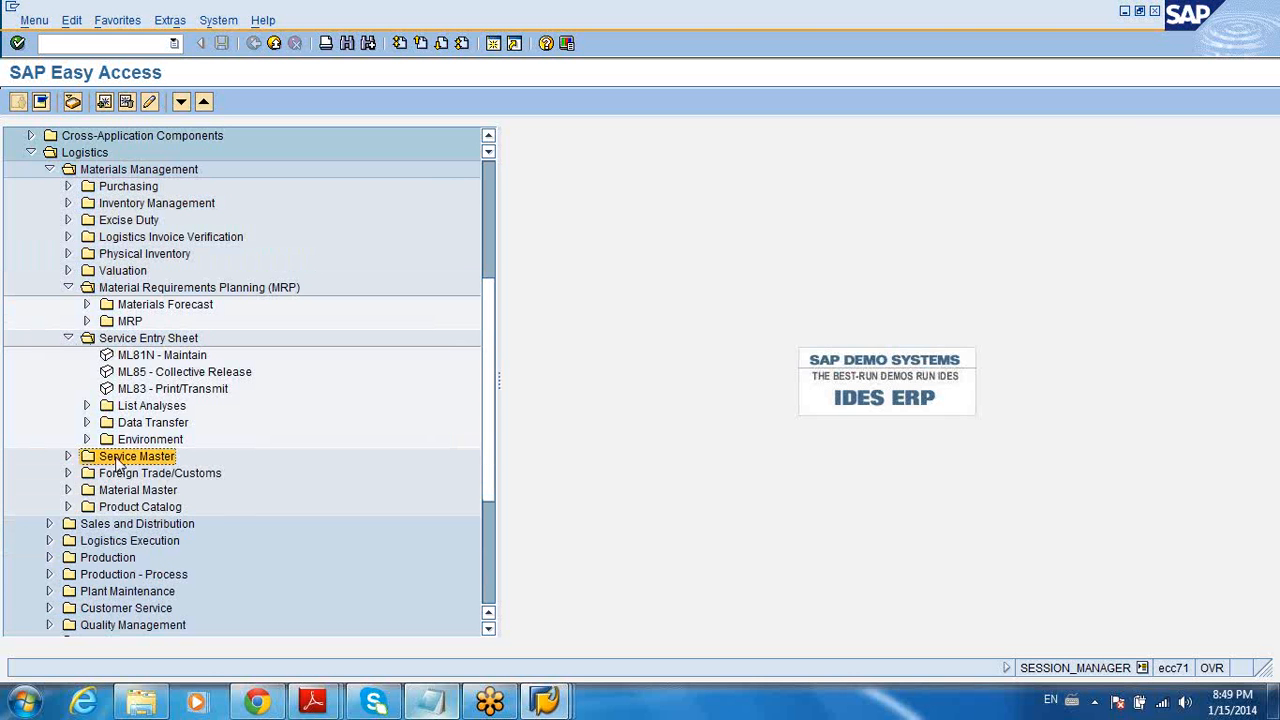
pyautogui.click(113, 492)
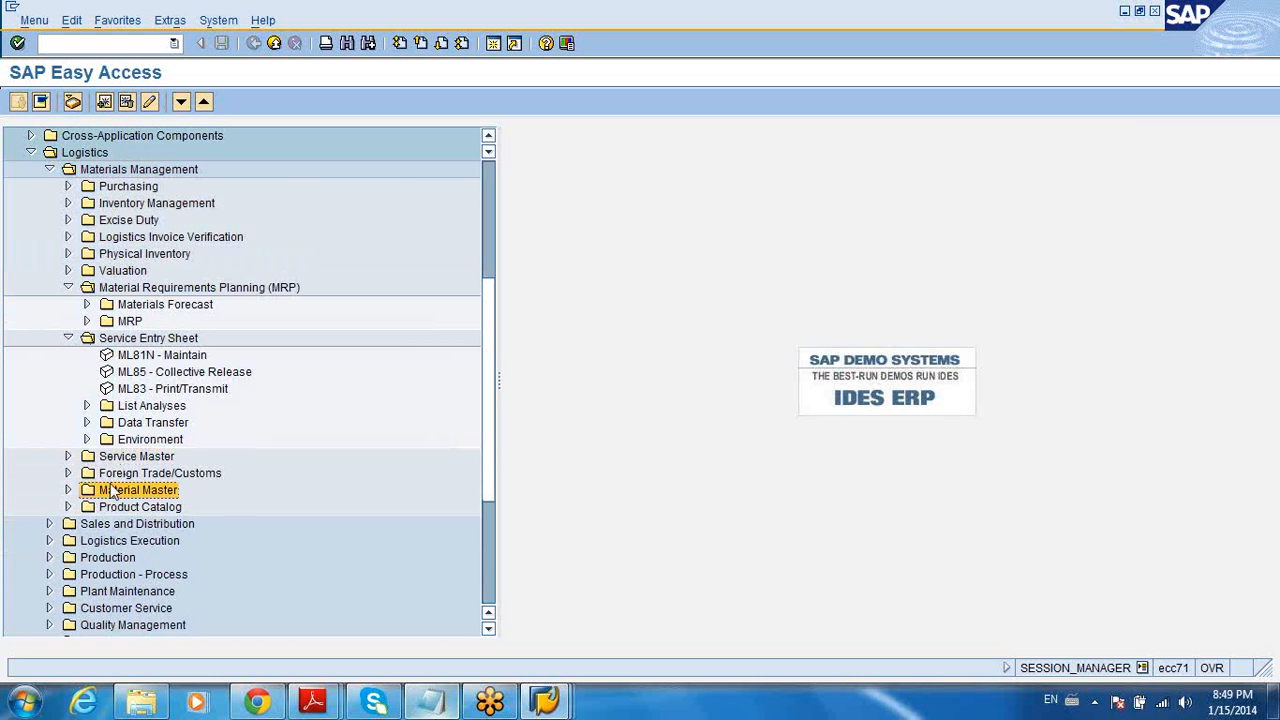
pyautogui.click(69, 339)
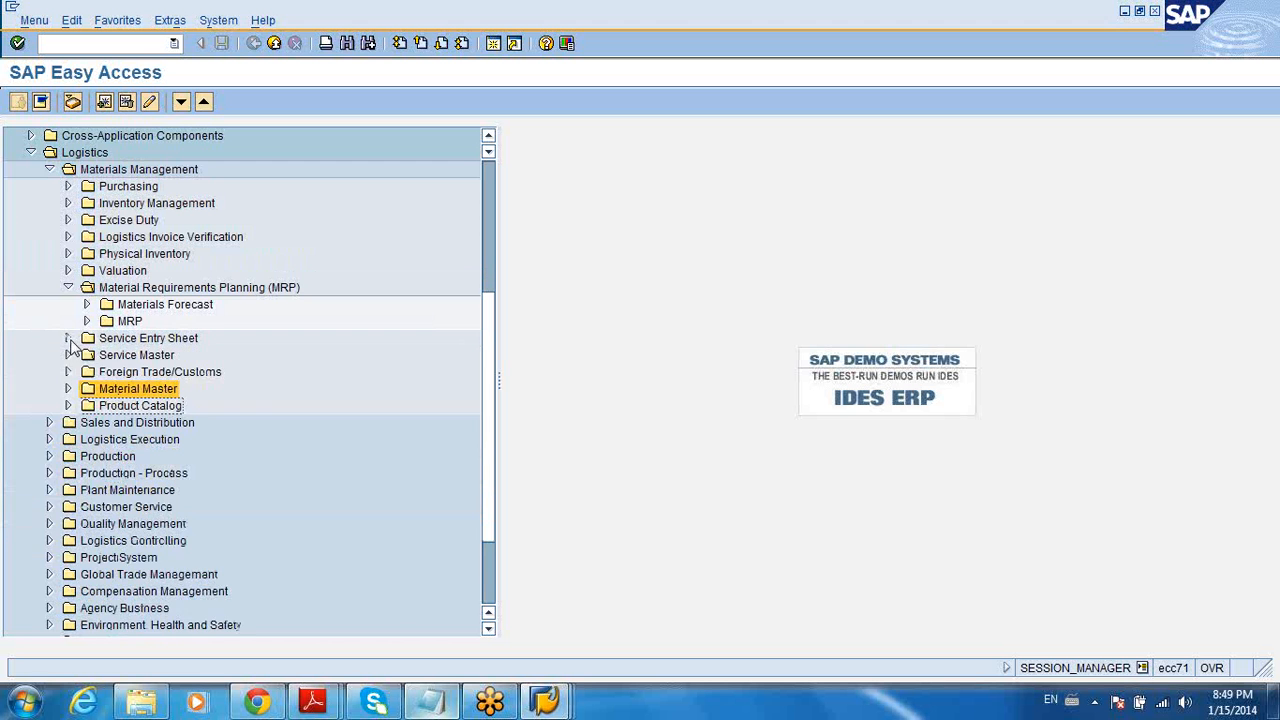
pyautogui.click(68, 288)
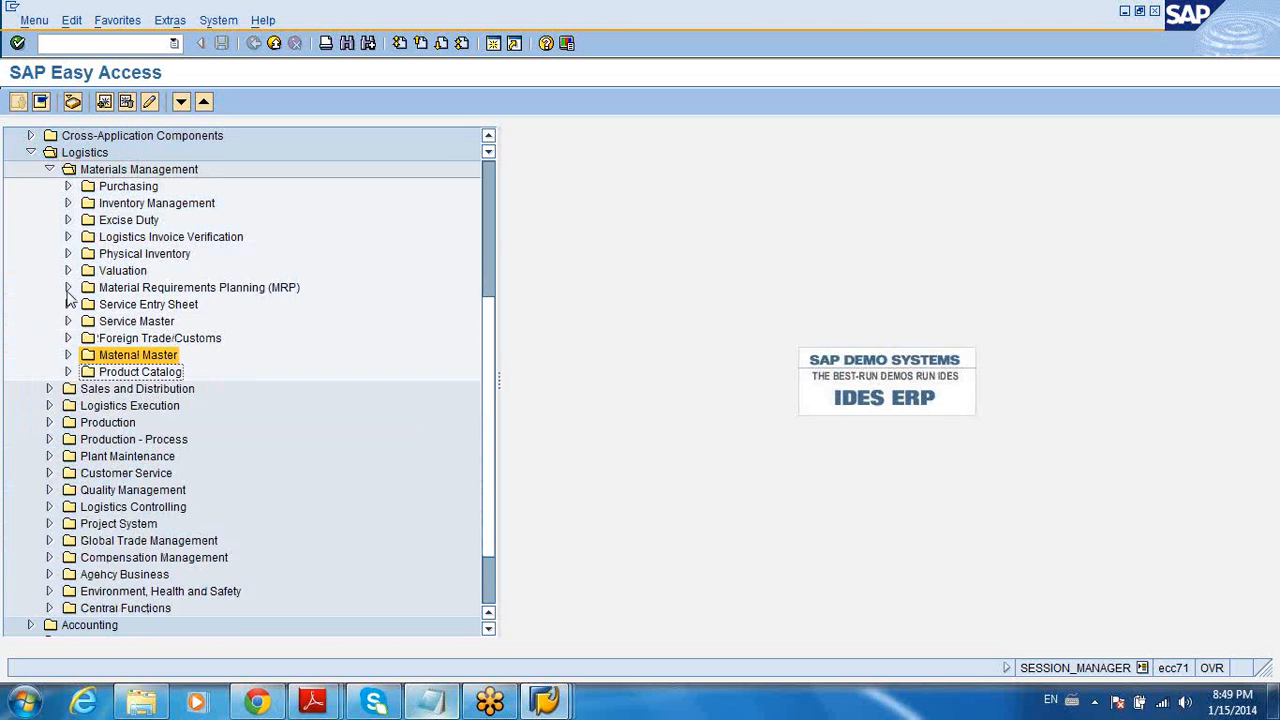
# Examine the invoice entry transactions under Logistics Invoice Verification and the Valuation subfolders, and collapse the opened folders
pyautogui.click(112, 242)
pyautogui.click(68, 238)
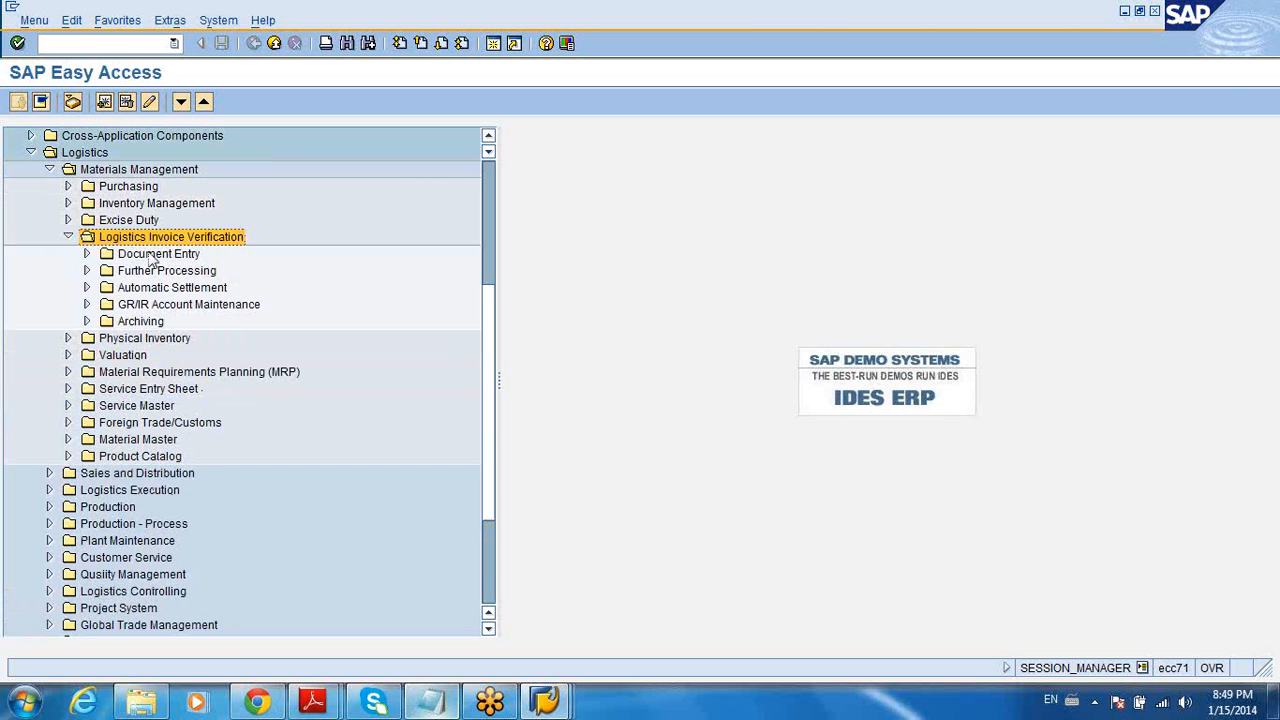
pyautogui.click(87, 254)
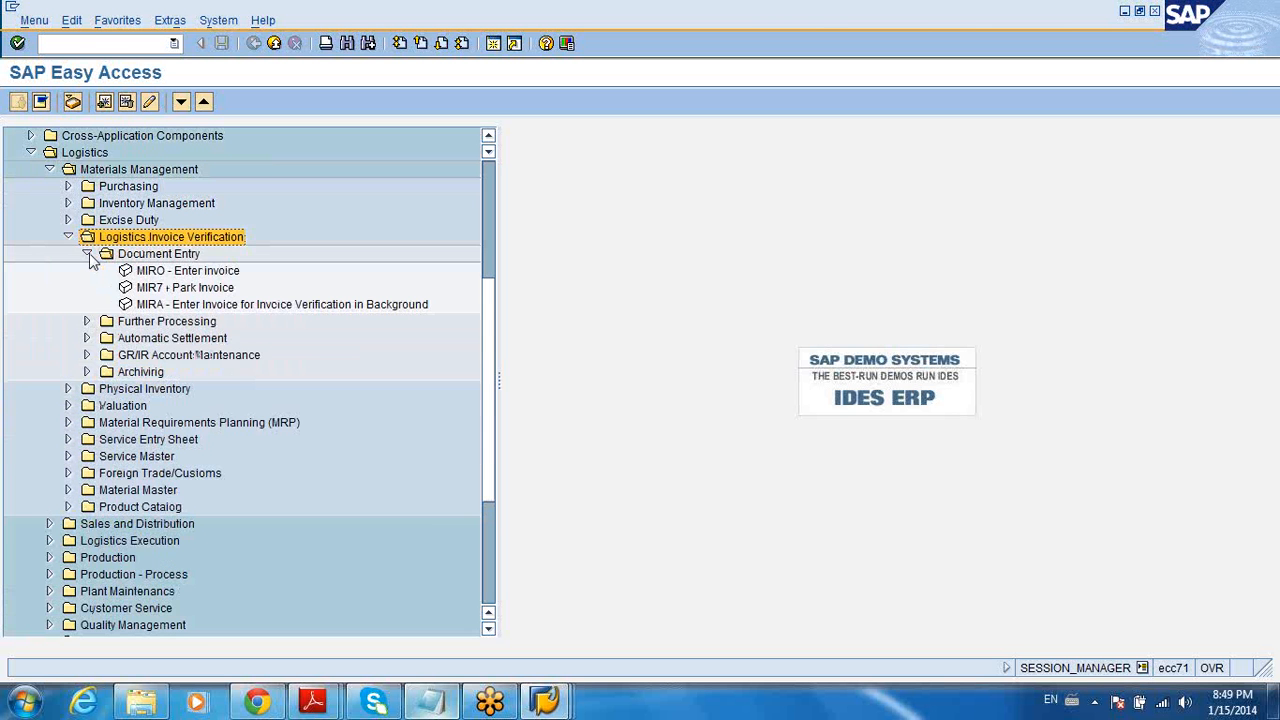
pyautogui.click(170, 279)
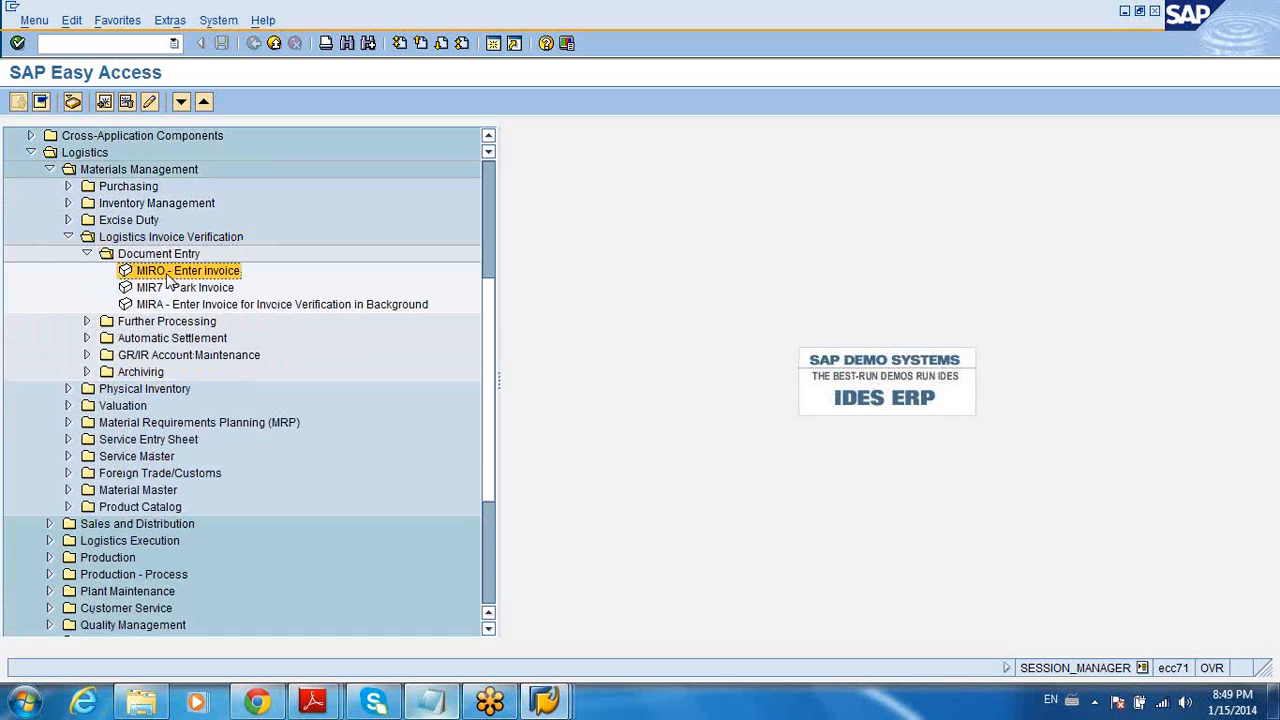
pyautogui.click(68, 406)
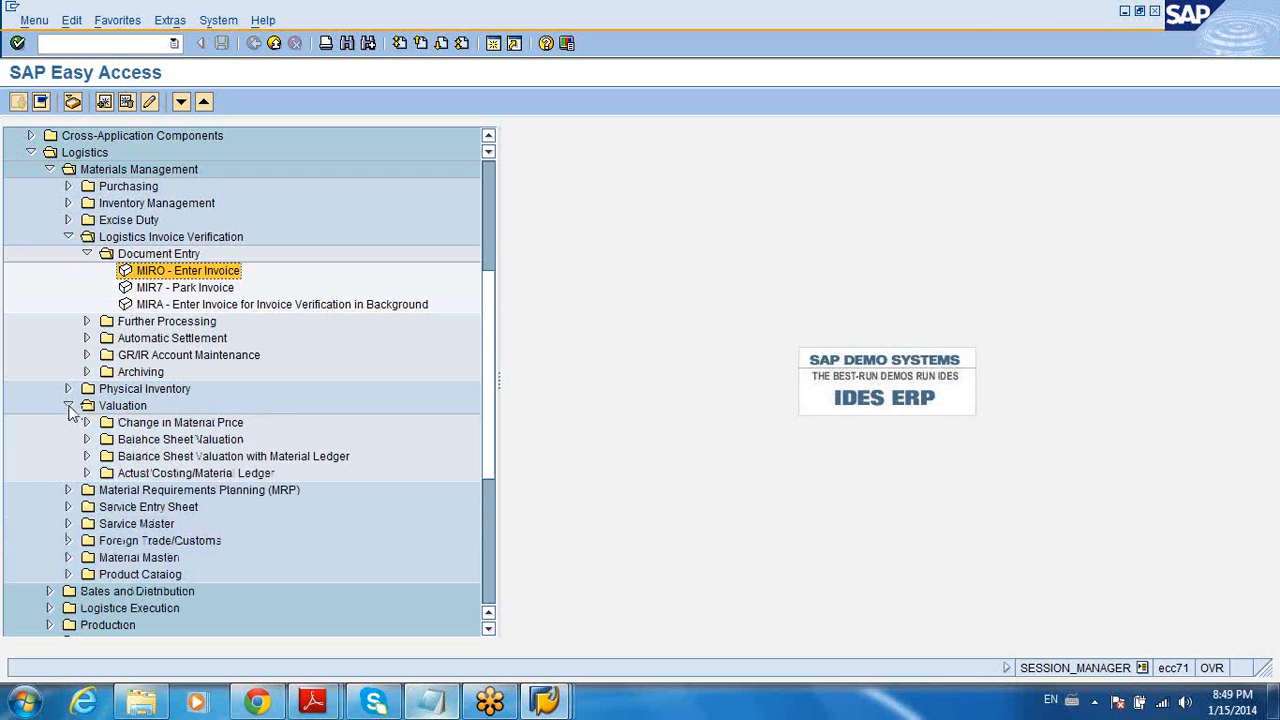
pyautogui.click(68, 237)
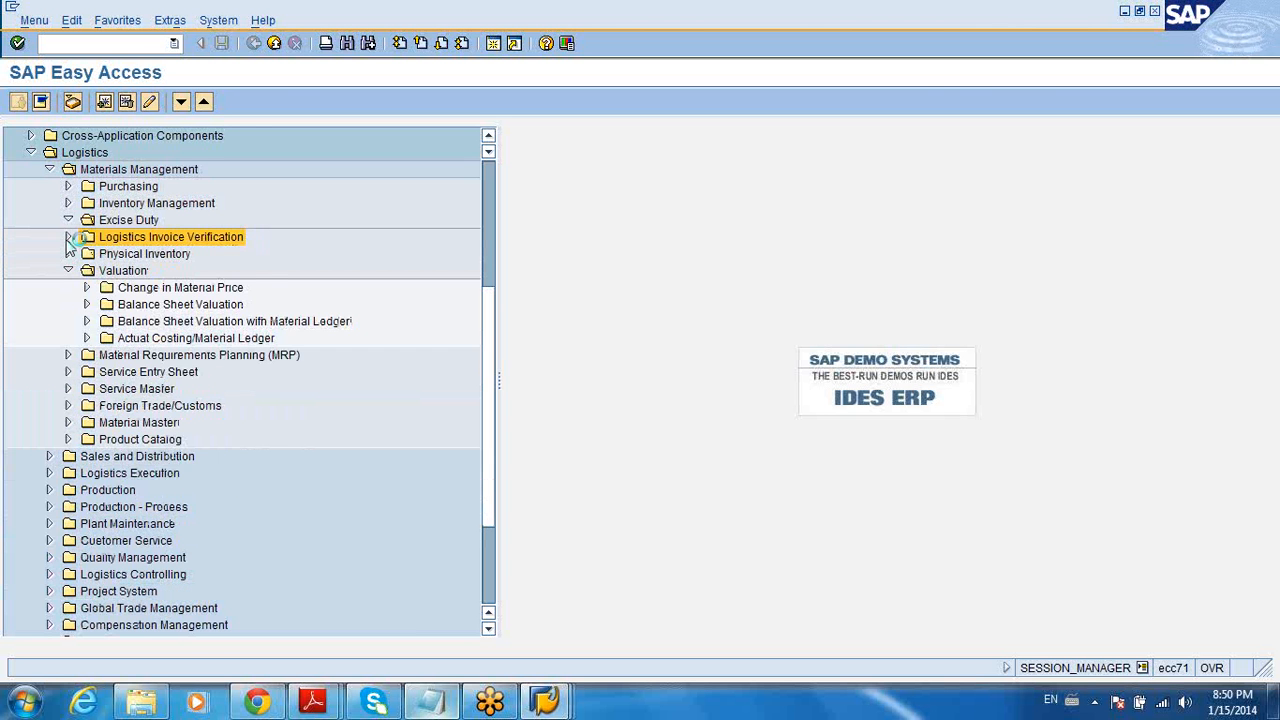
pyautogui.click(68, 220)
pyautogui.click(68, 270)
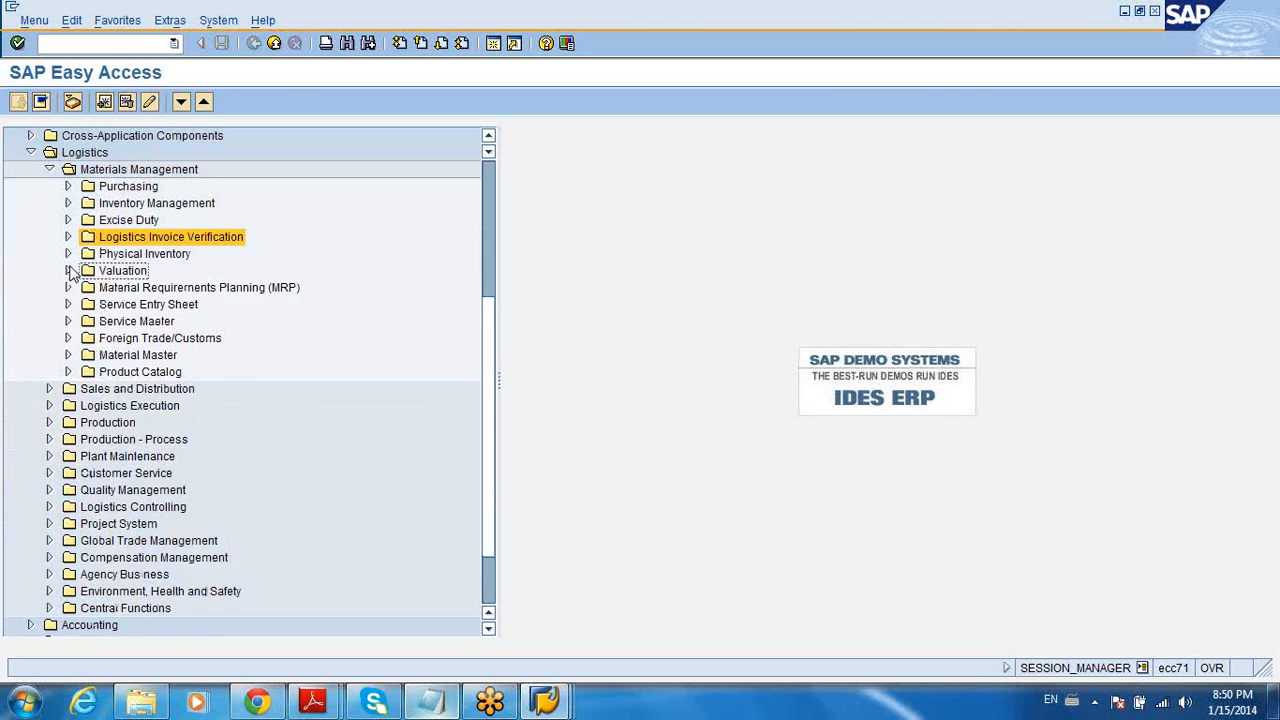
# Switch to Notepad and add the line "Me21N Create a service PO" above the service entry sheet line
pyautogui.click(430, 700)
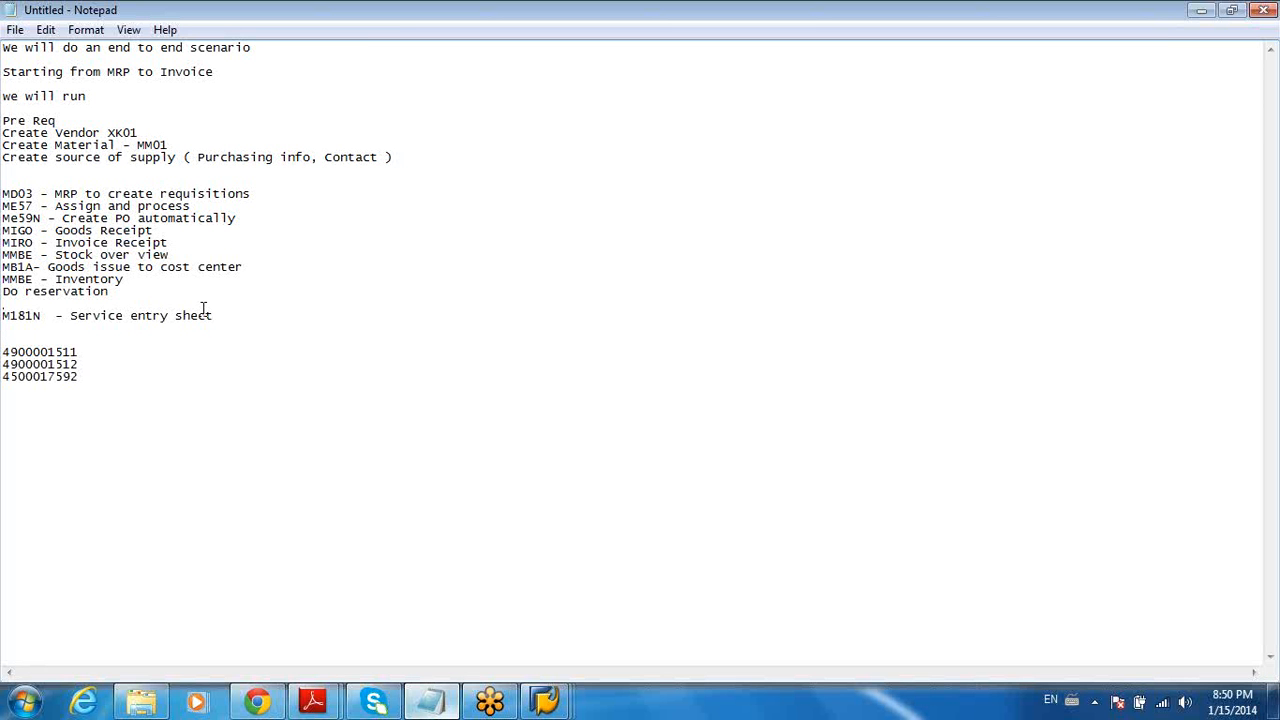
pyautogui.press('Return')
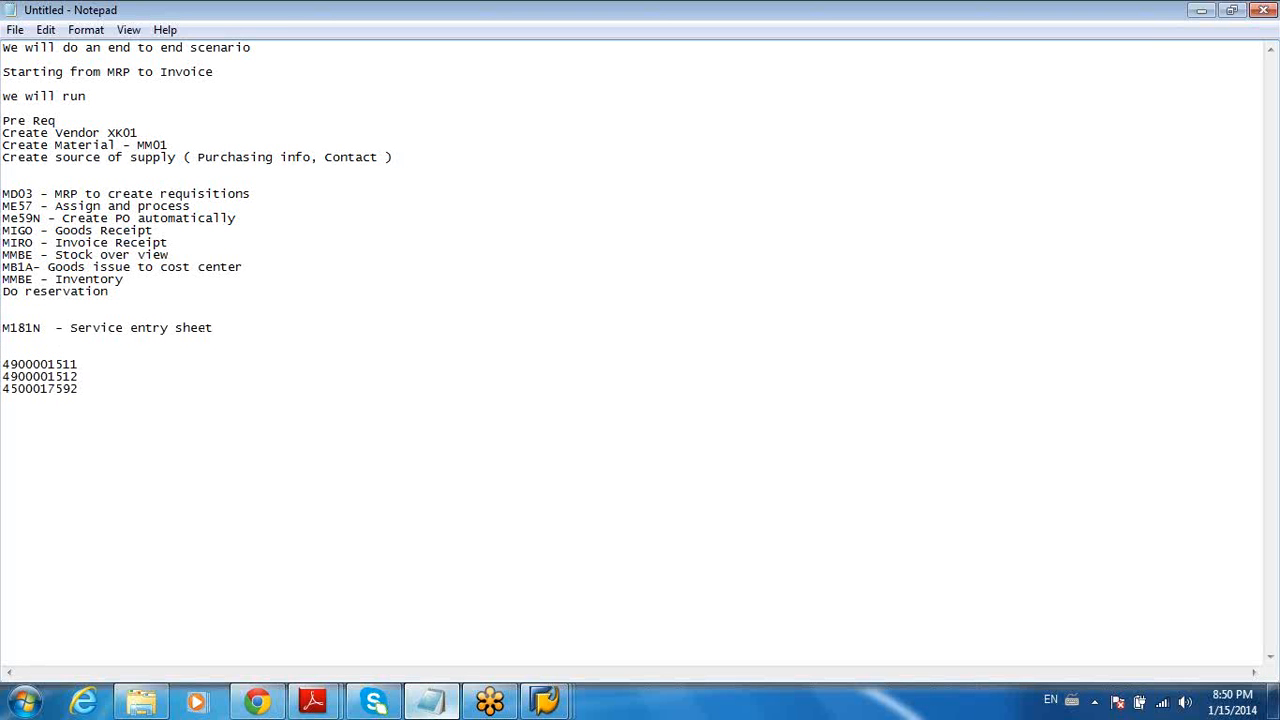
pyautogui.write('Create a service PO')
pyautogui.click(4, 318)
pyautogui.write('Me21')
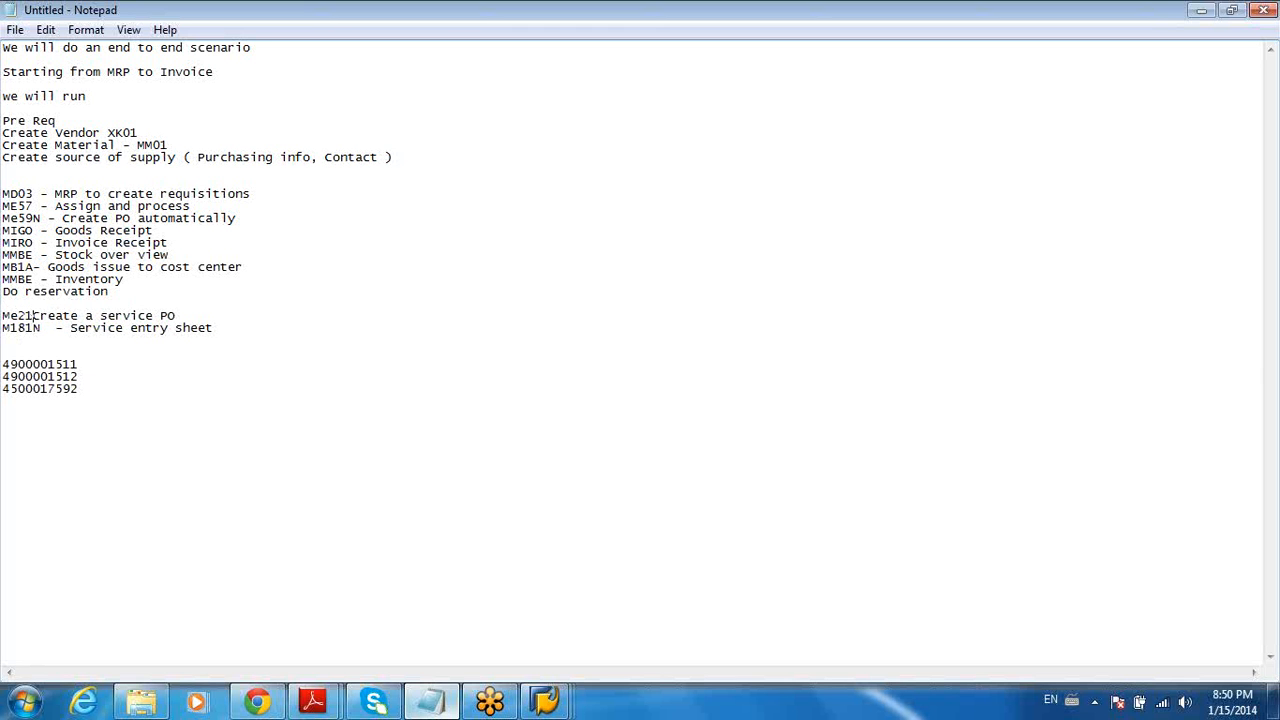
pyautogui.write('N')
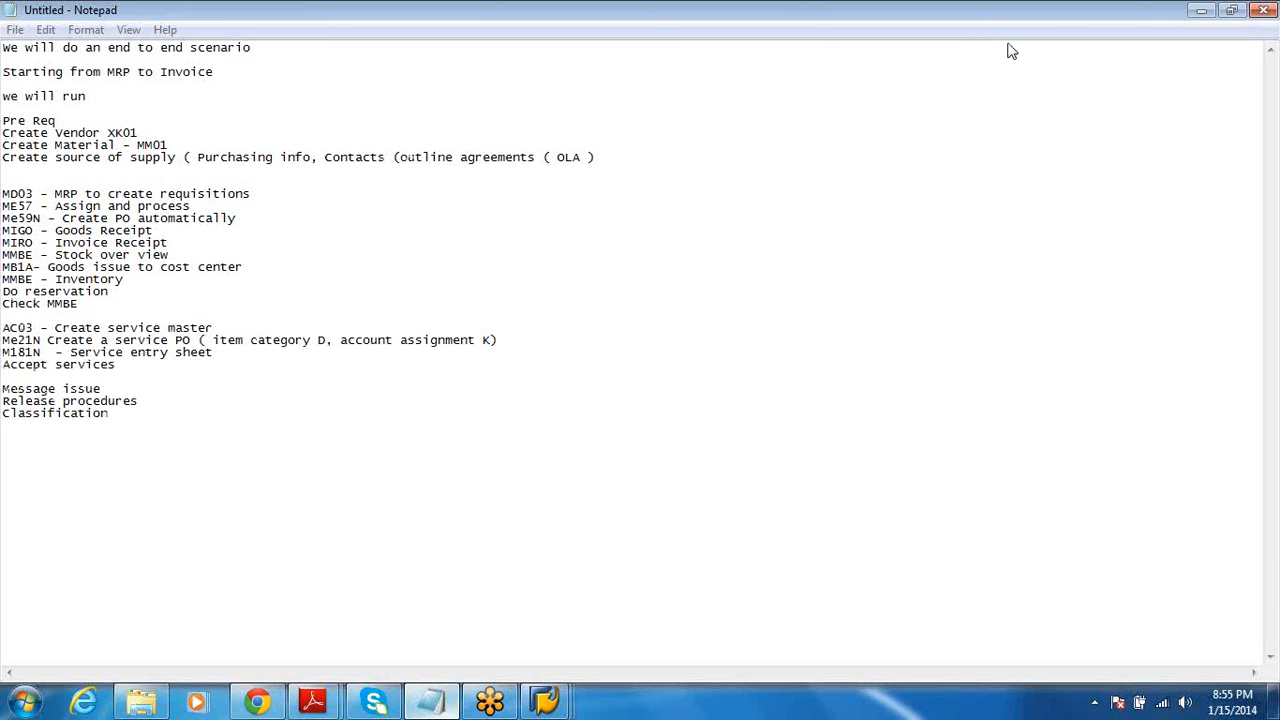
# Switch back to the SAP Easy Access session that shows the Materials Management folders
pyautogui.click(545, 701)
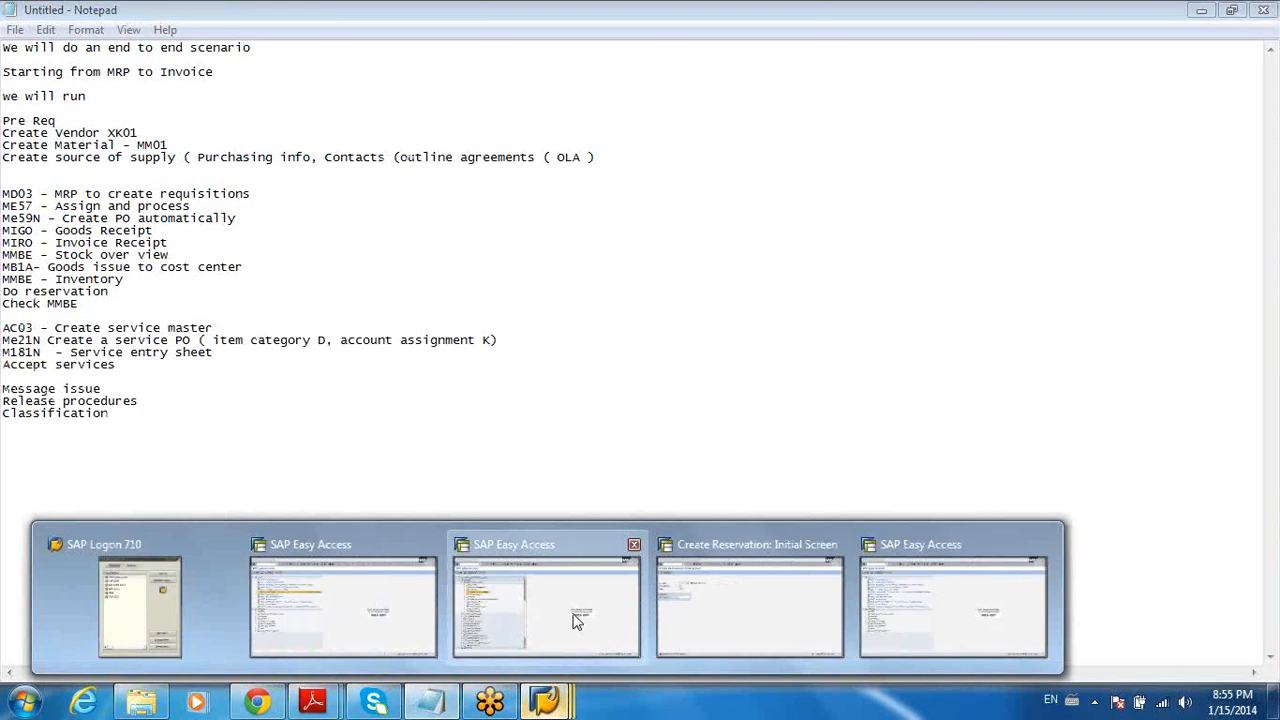
pyautogui.click(574, 614)
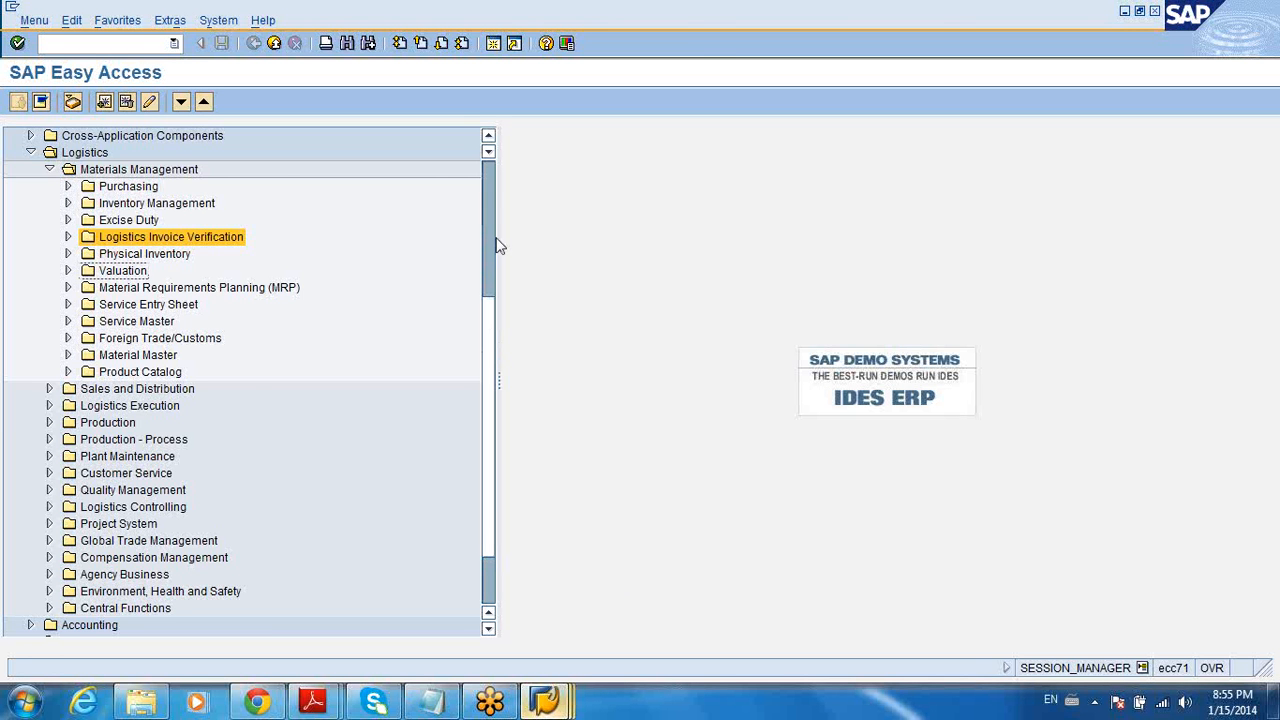
# Start purchase order creation (ME21N) from the favorites and display the last purchase order listed in the document overview
pyautogui.scroll(5, 491, 243)
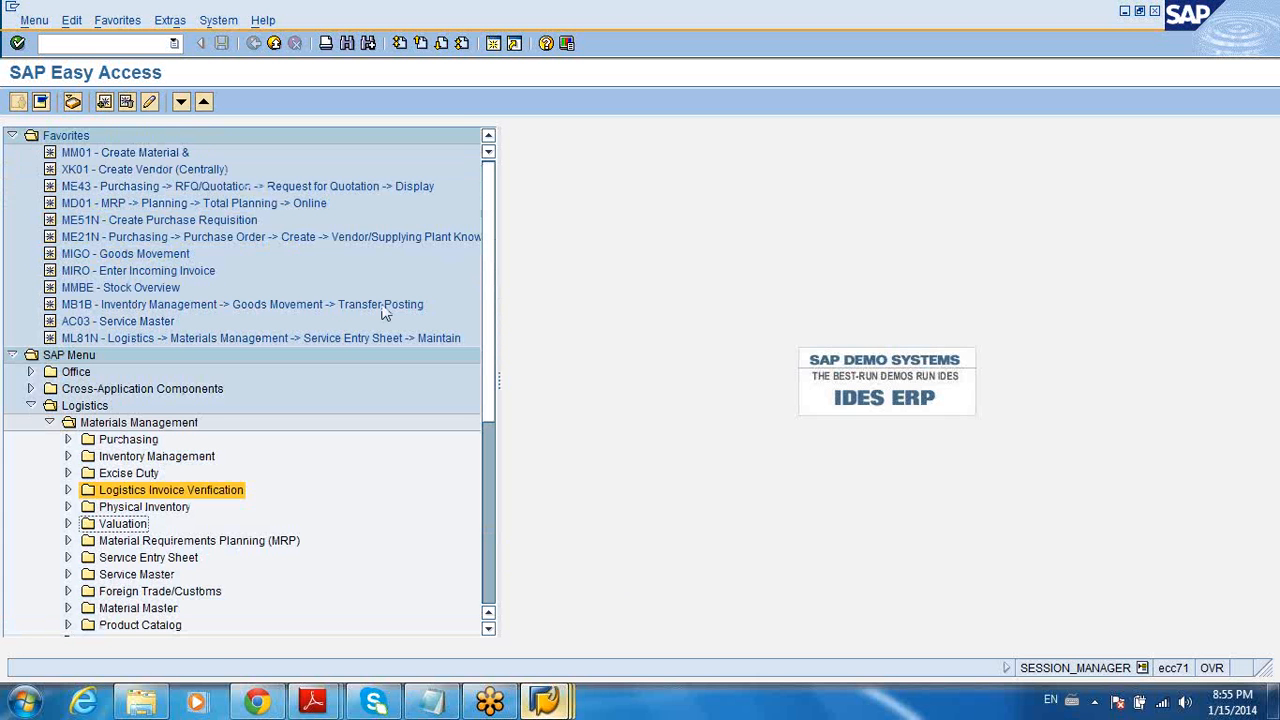
pyautogui.doubleClick(228, 241)
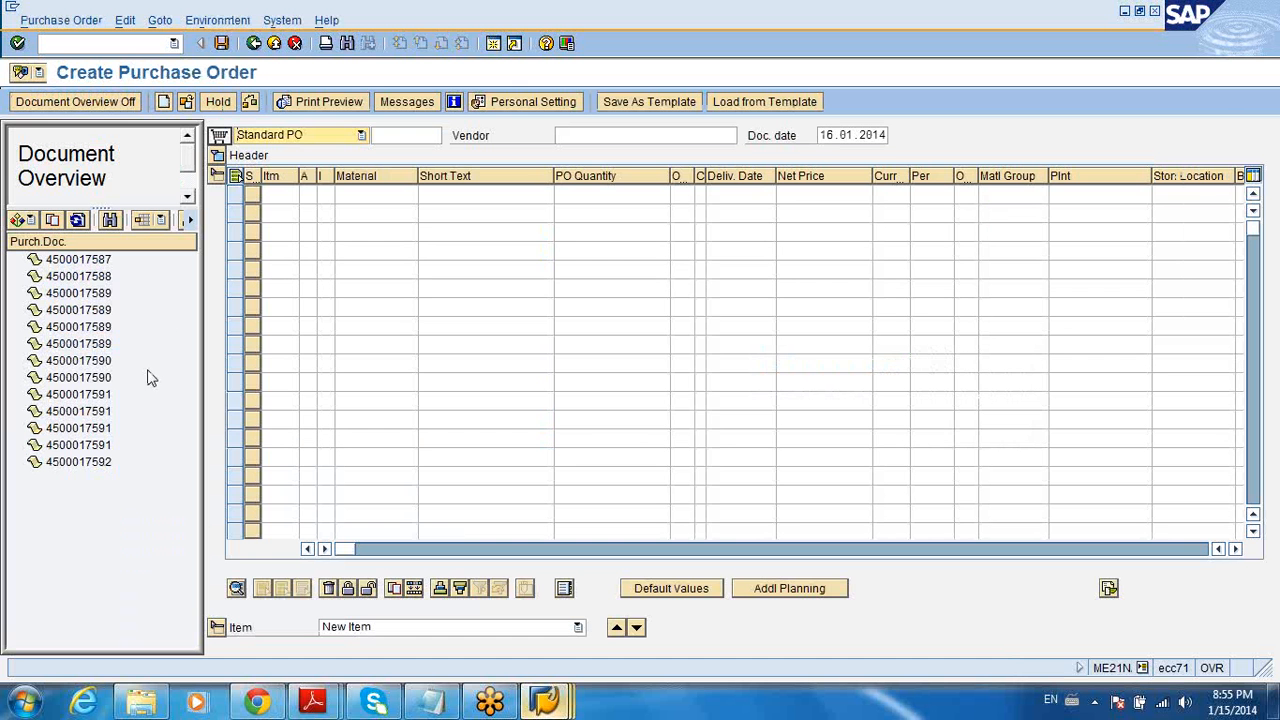
pyautogui.click(104, 466)
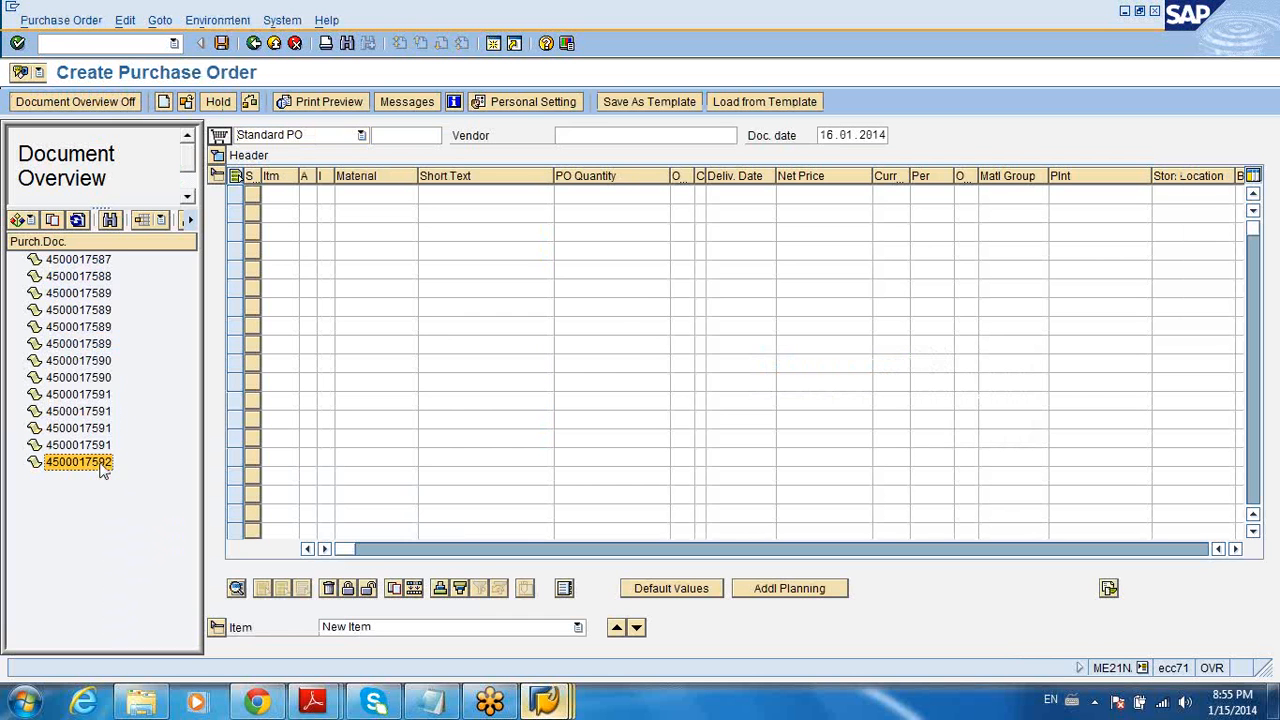
pyautogui.doubleClick(80, 462)
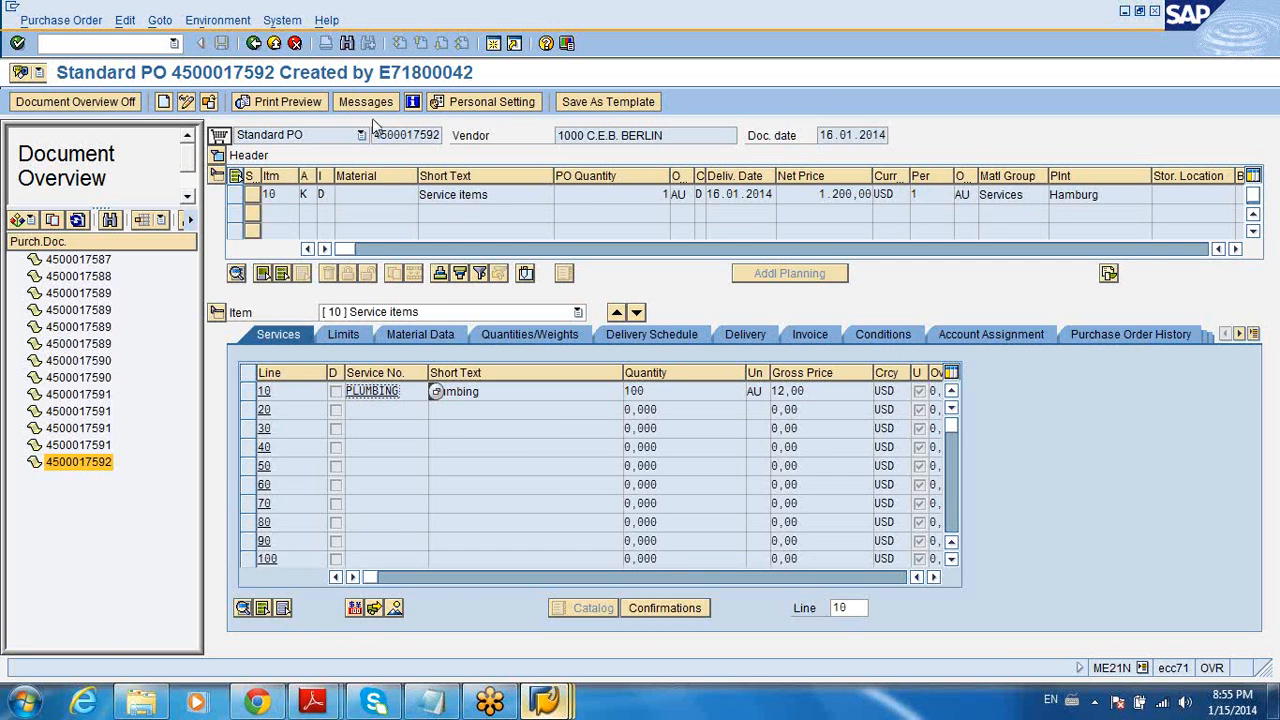
# Examine the transmission medium options in the purchase order's message output, and return to the order
pyautogui.click(368, 102)
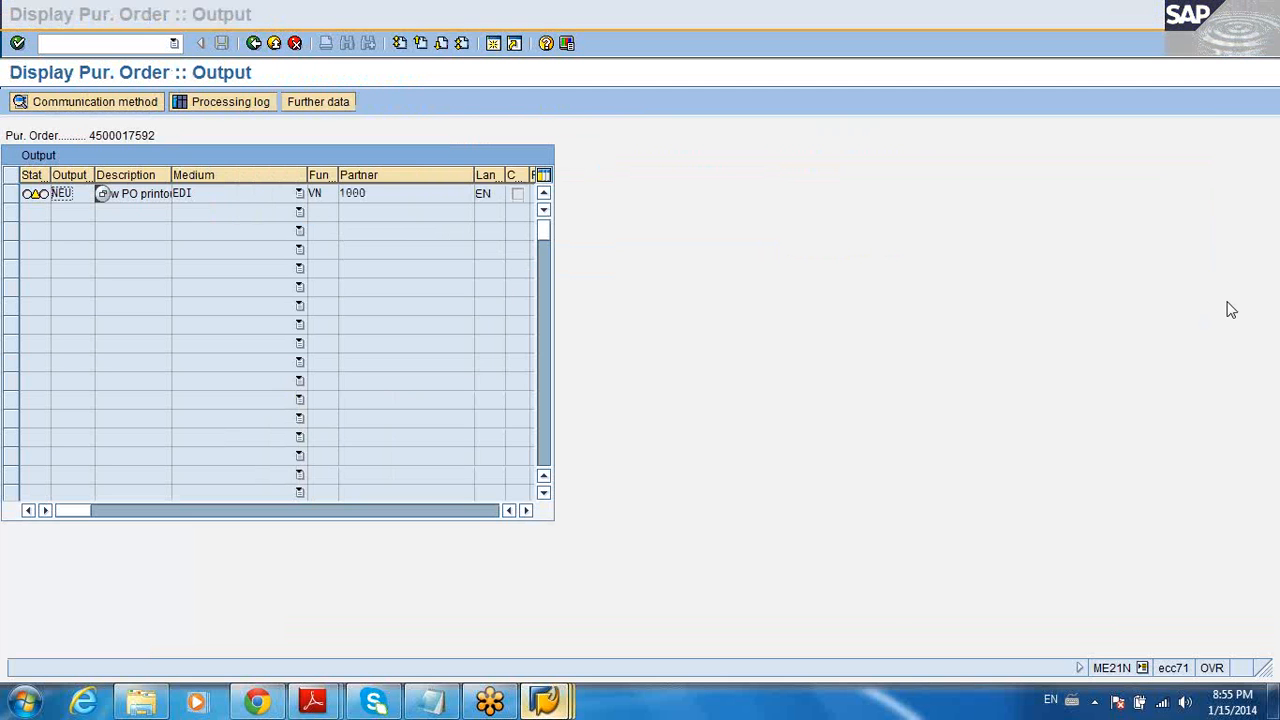
pyautogui.click(214, 198)
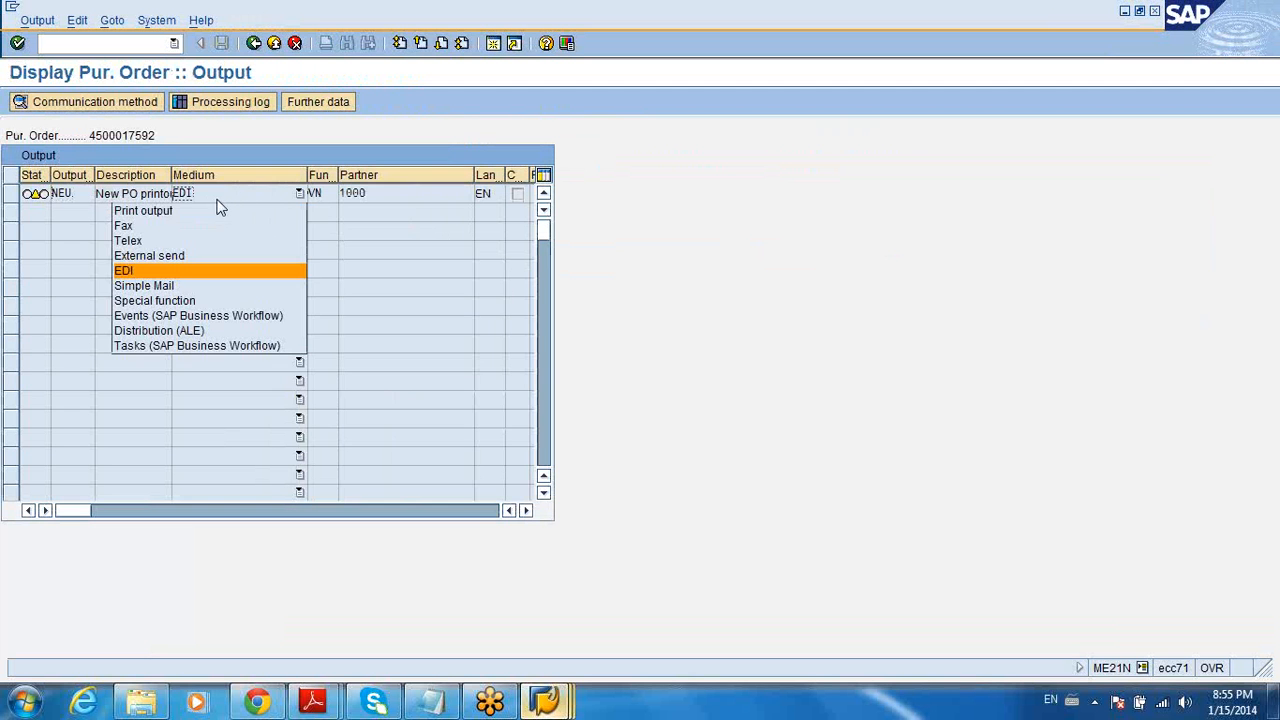
pyautogui.click(207, 194)
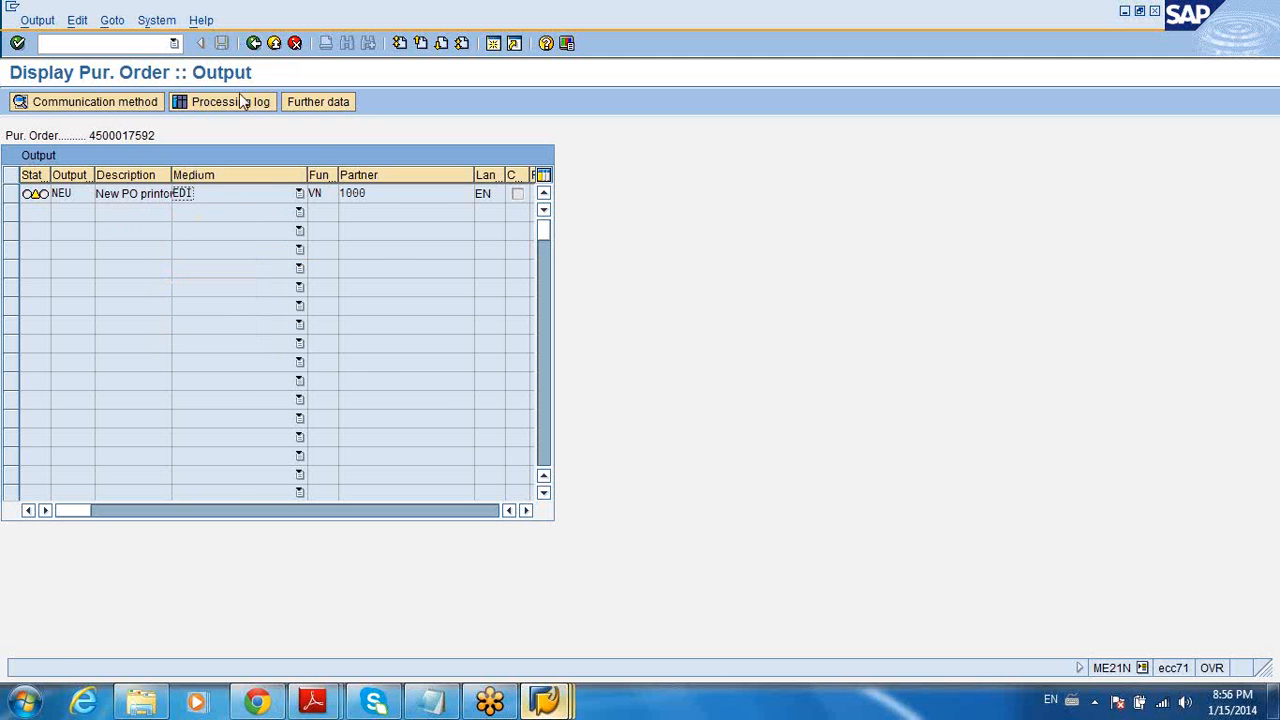
pyautogui.click(254, 44)
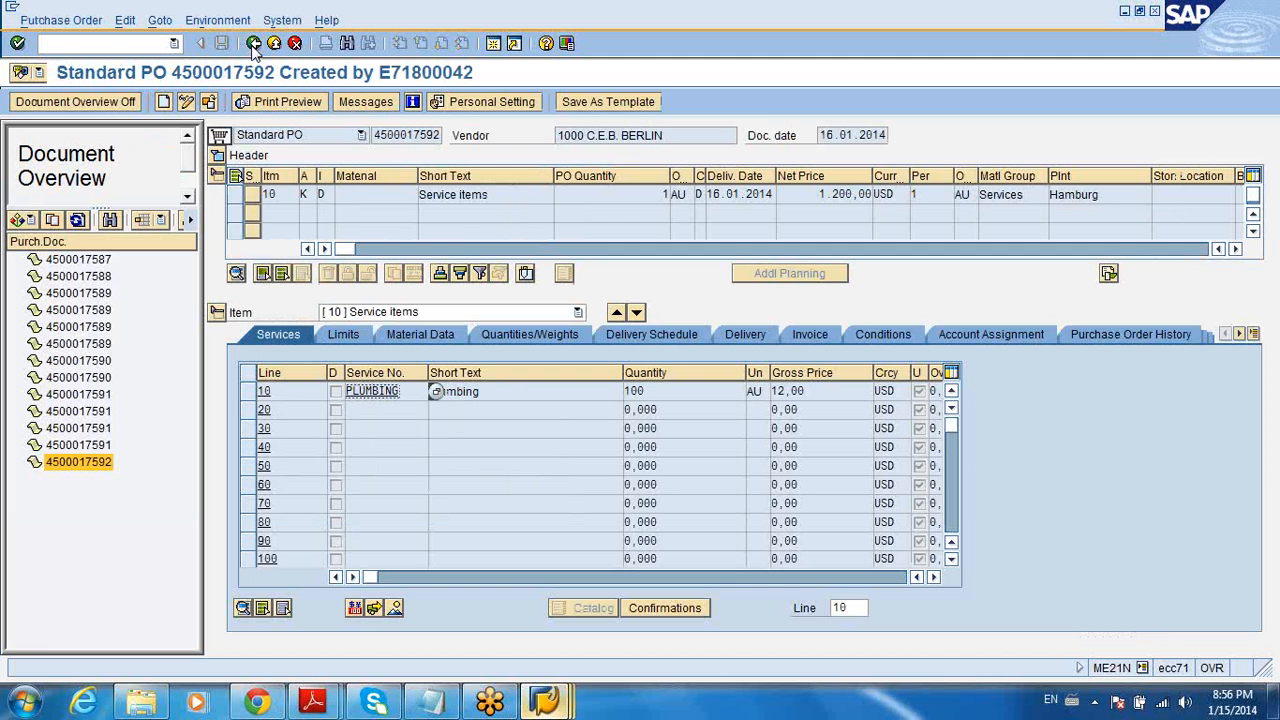
# Switch the purchase order to change mode and try to add a second NEU message with the medium Print output
pyautogui.click(186, 102)
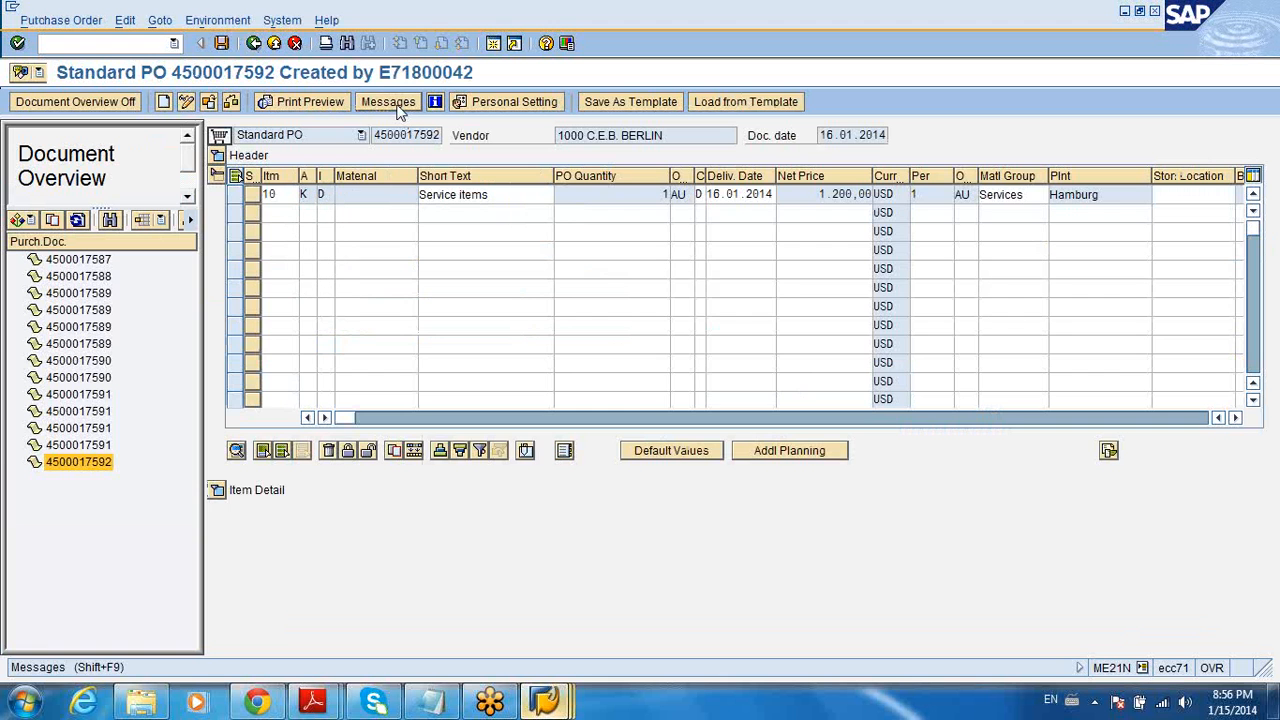
pyautogui.click(388, 101)
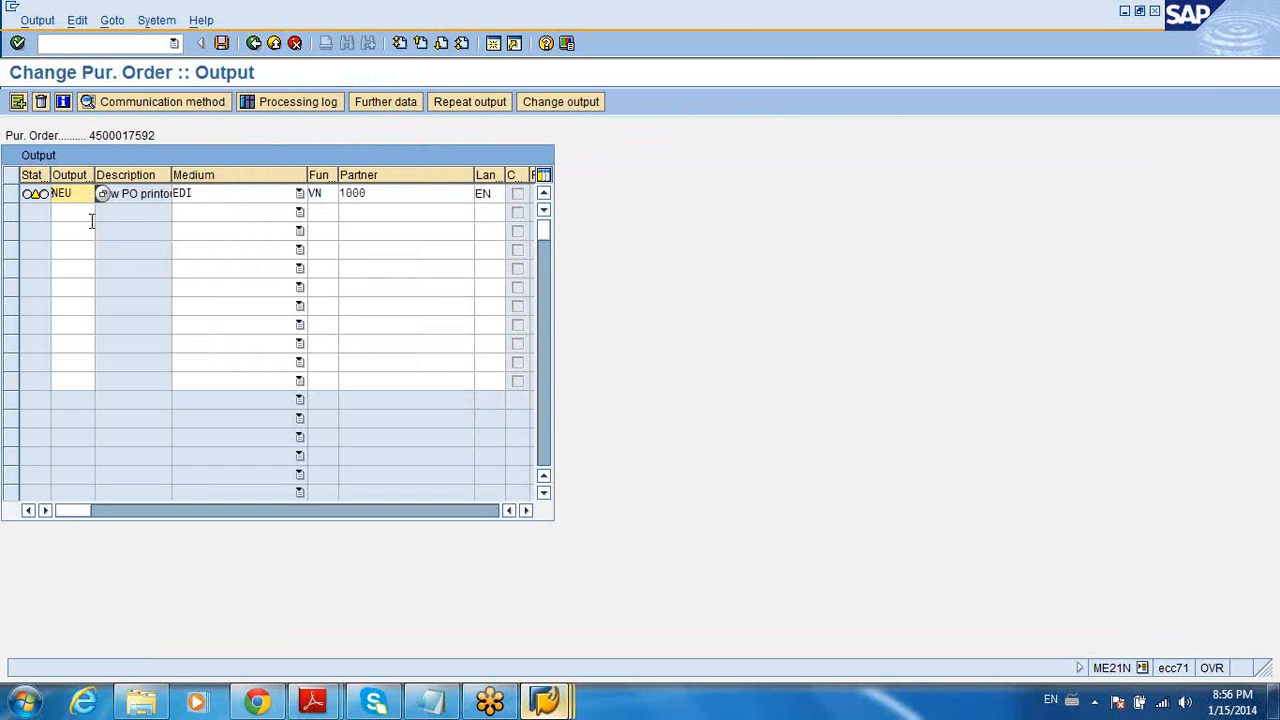
pyautogui.click(85, 213)
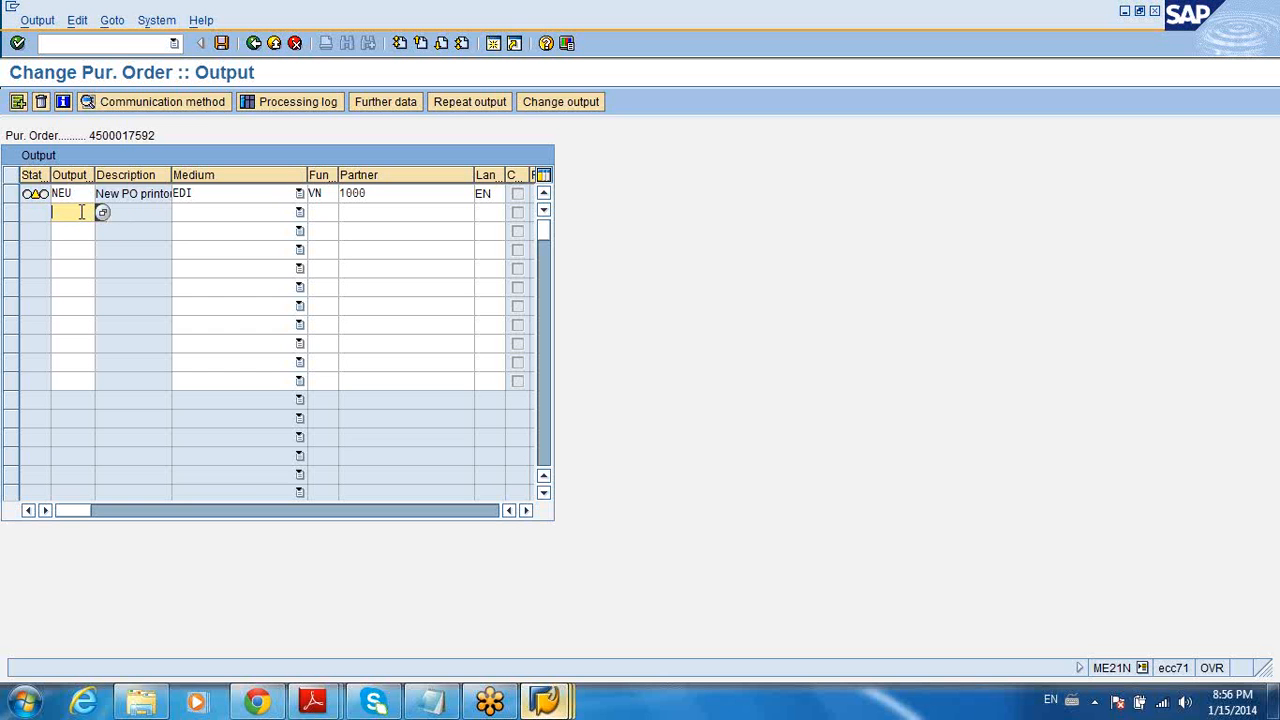
pyautogui.write('nu')
pyautogui.write('u')
pyautogui.click(192, 215)
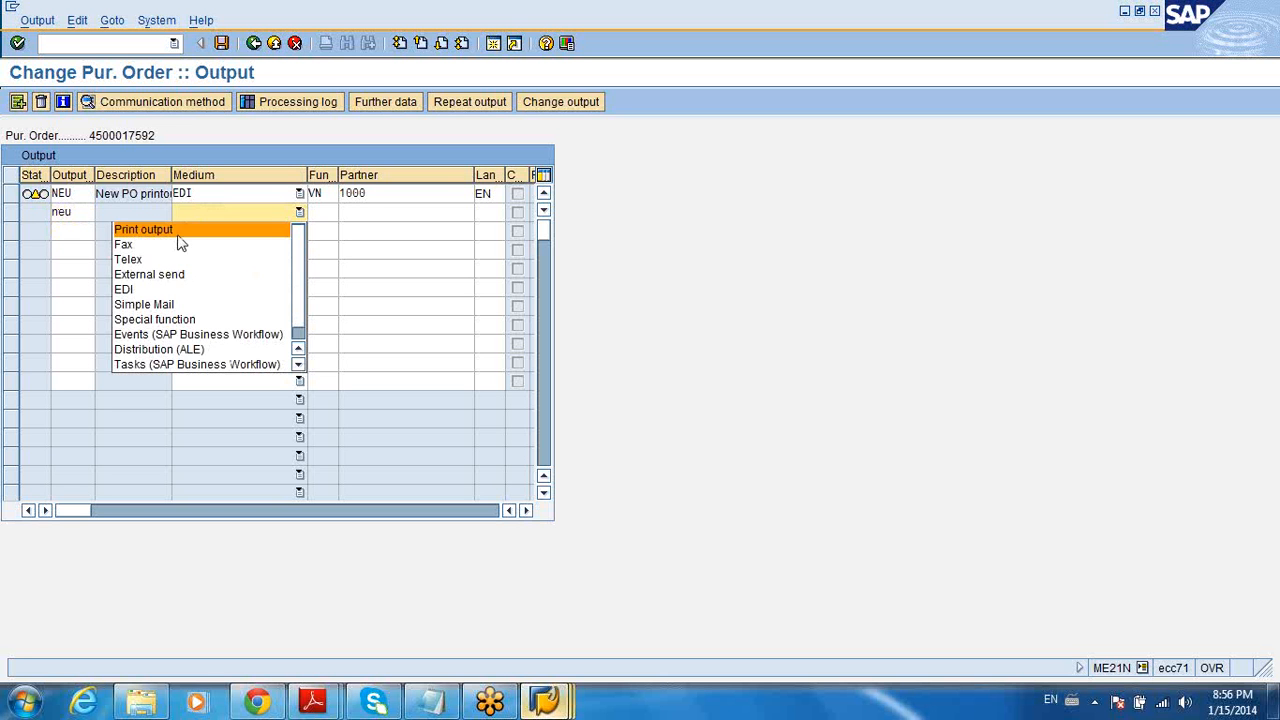
pyautogui.click(236, 230)
pyautogui.press('Return')
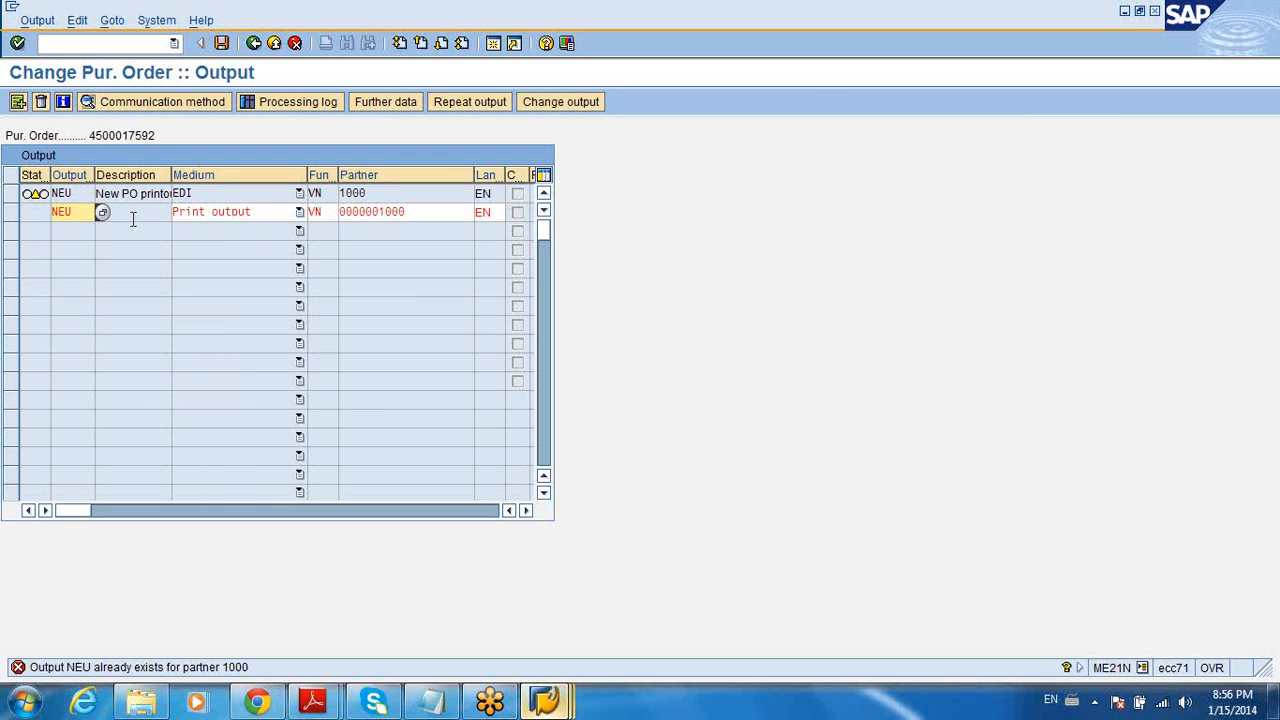
# Try the allowed output types ZNEU, NEUS and MAIL for the new Print output line
pyautogui.click(104, 213)
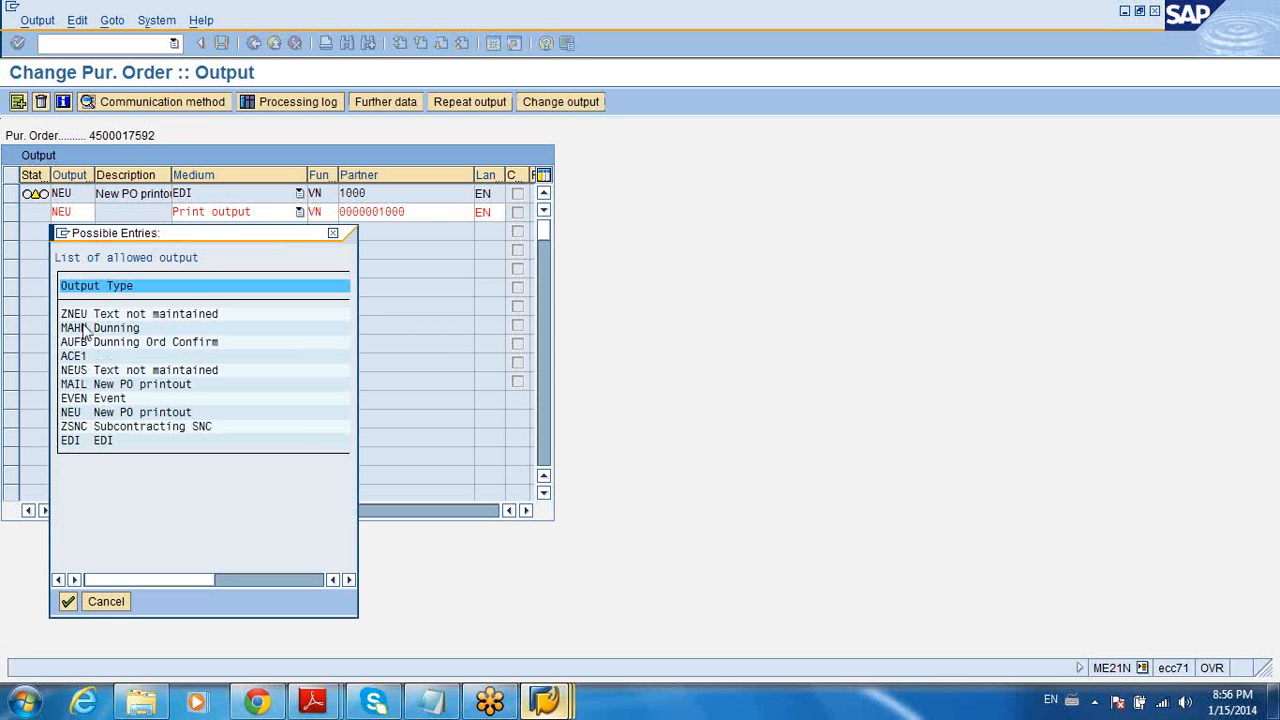
pyautogui.doubleClick(74, 314)
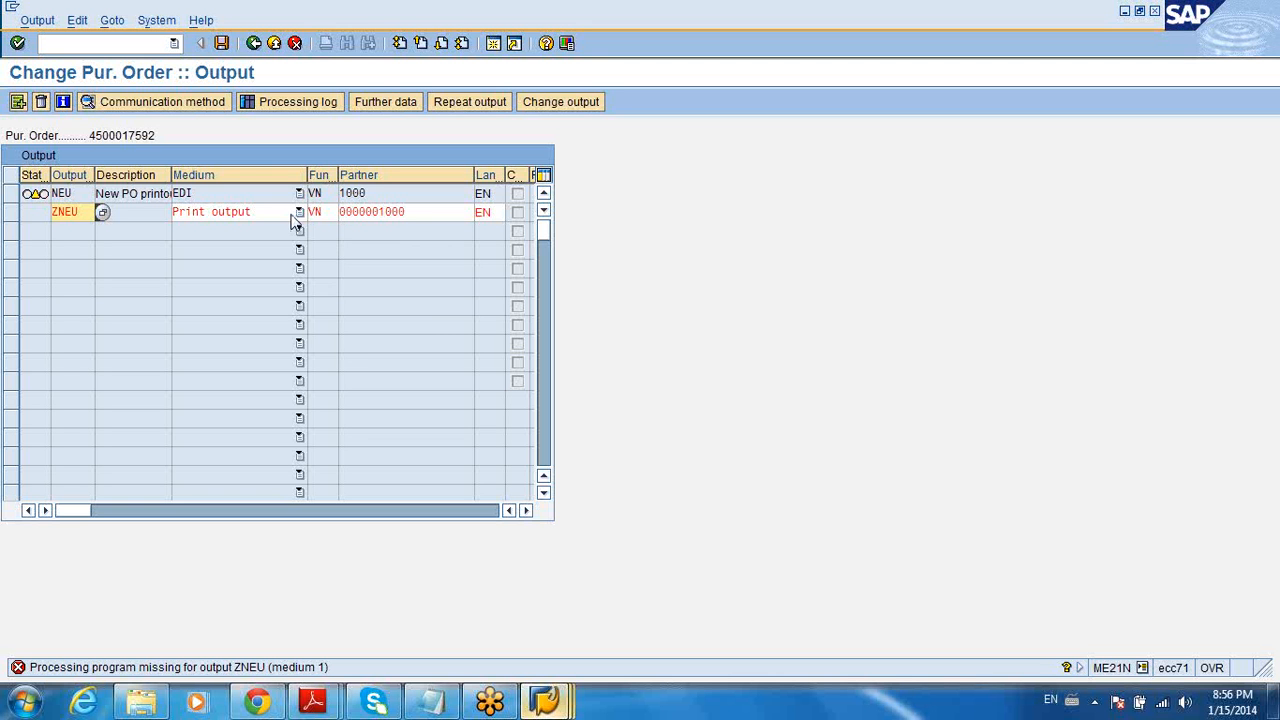
pyautogui.click(102, 212)
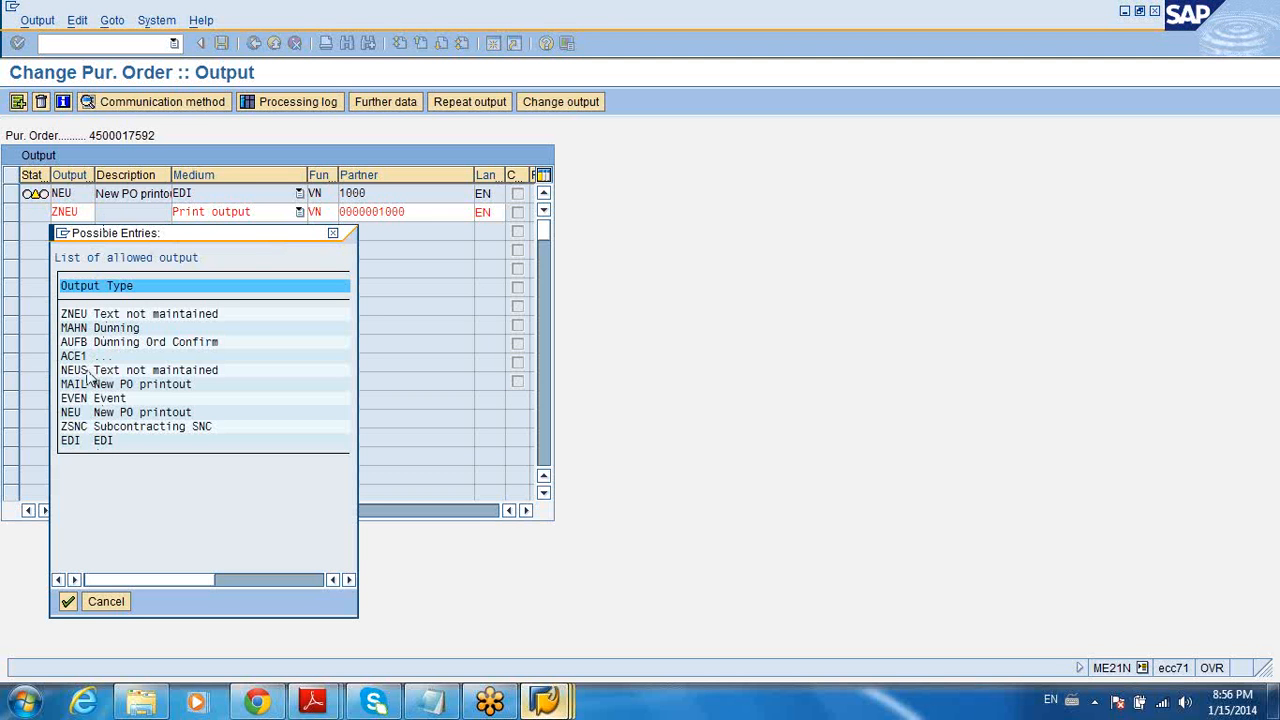
pyautogui.doubleClick(84, 372)
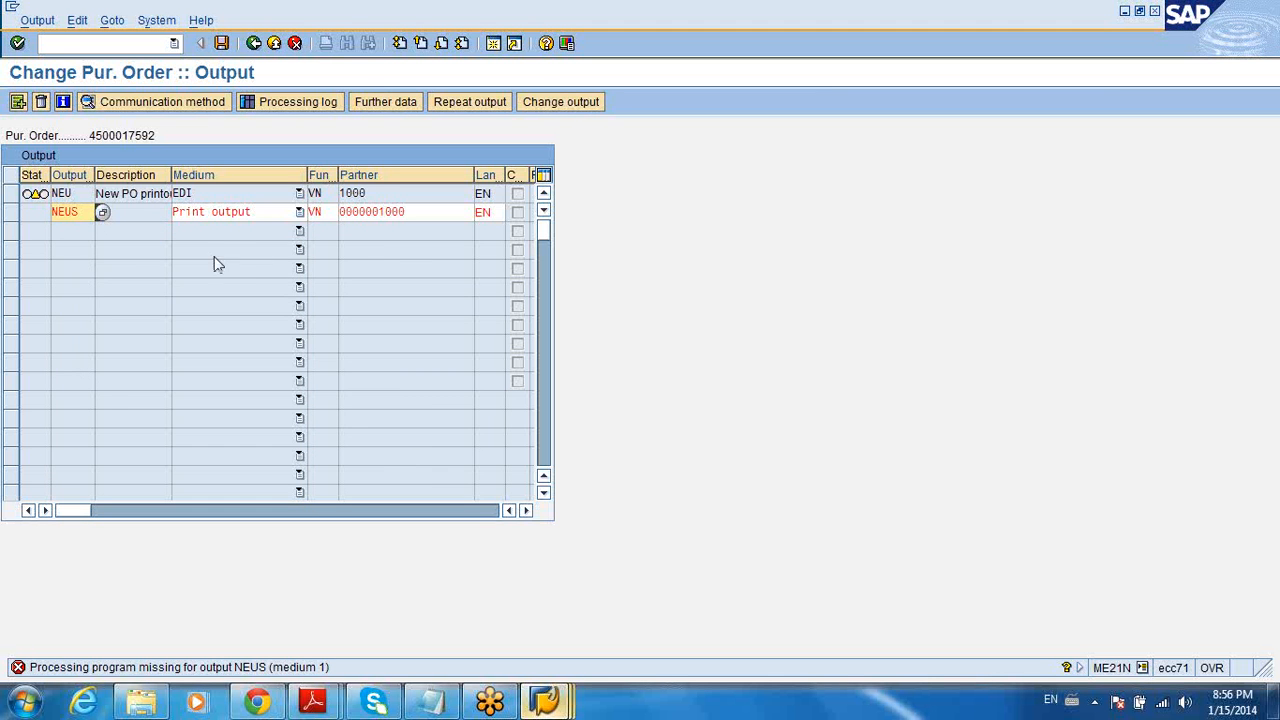
pyautogui.click(102, 213)
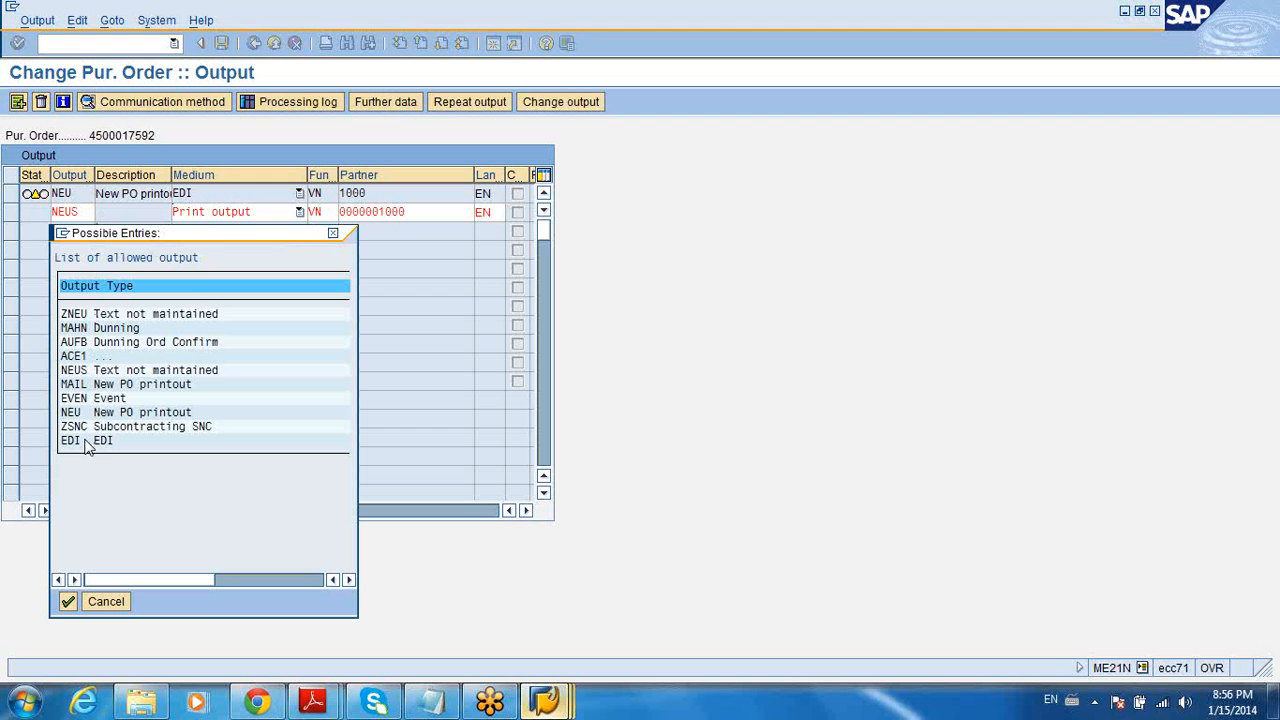
pyautogui.doubleClick(75, 386)
pyautogui.press('Return')
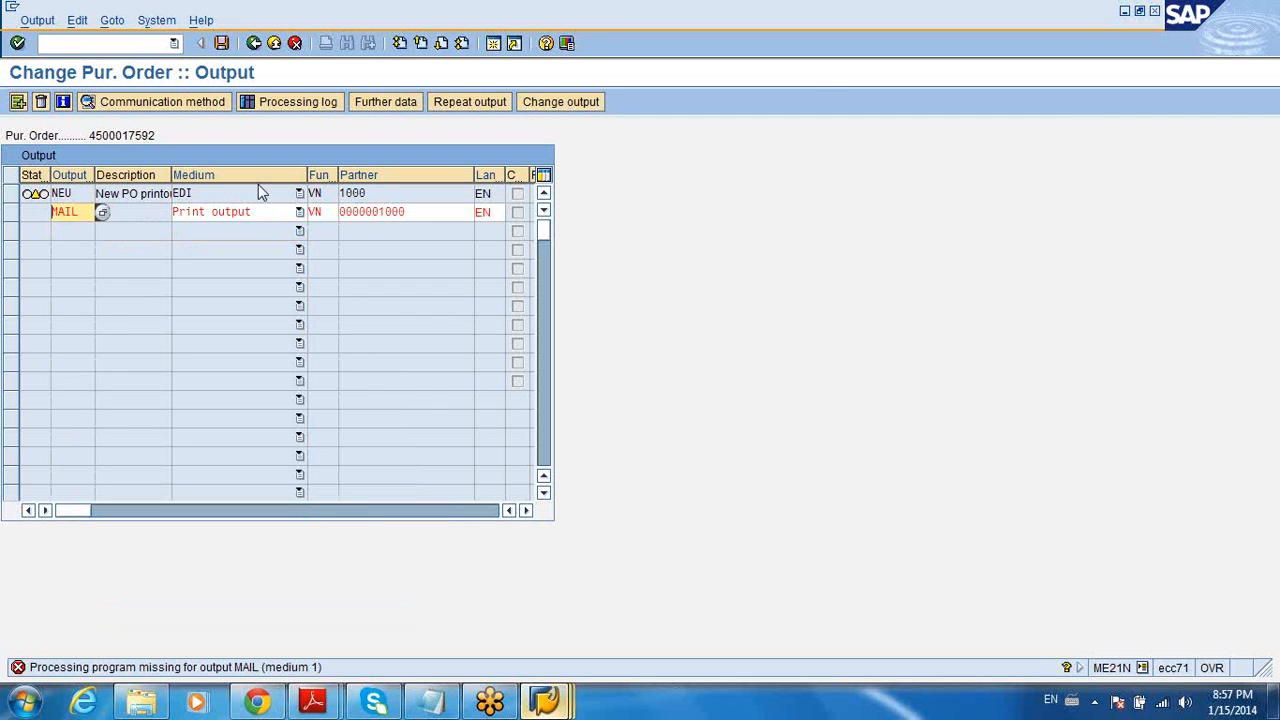
# Try the mediums Simple Mail and Tasks (SAP Business Workflow) for the MAIL output line
pyautogui.click(251, 216)
pyautogui.click(198, 309)
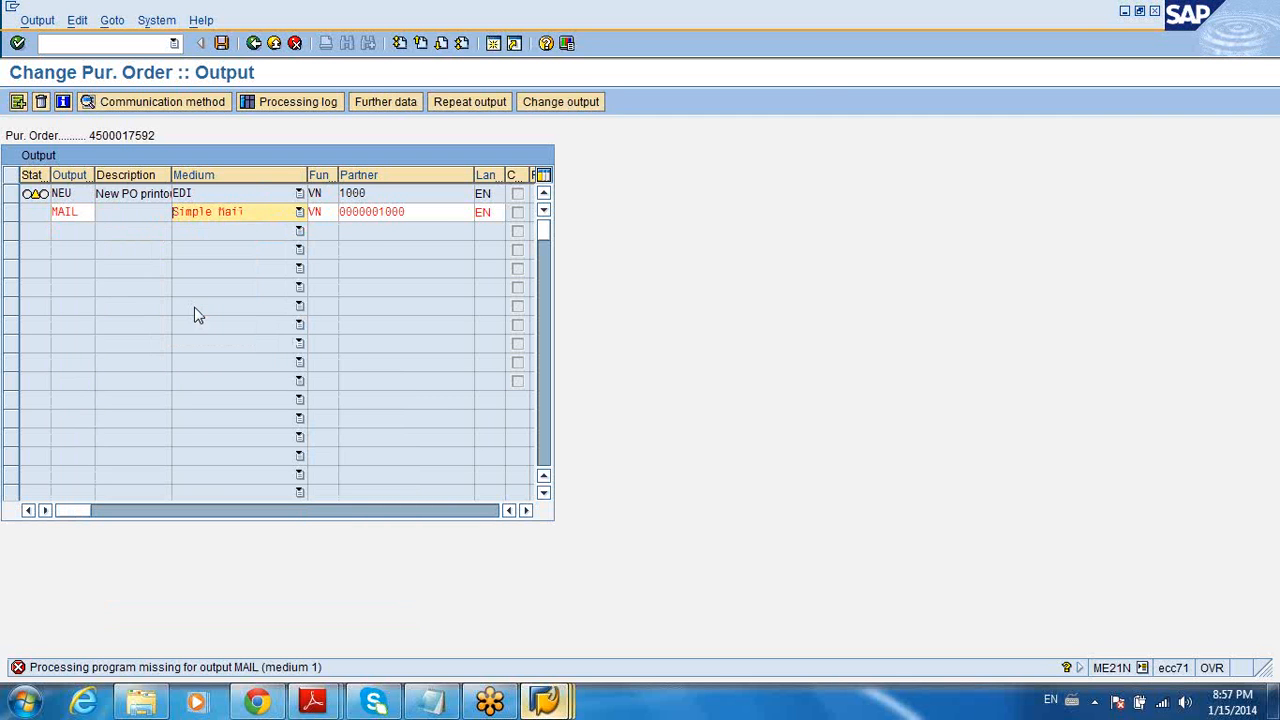
pyautogui.press('Return')
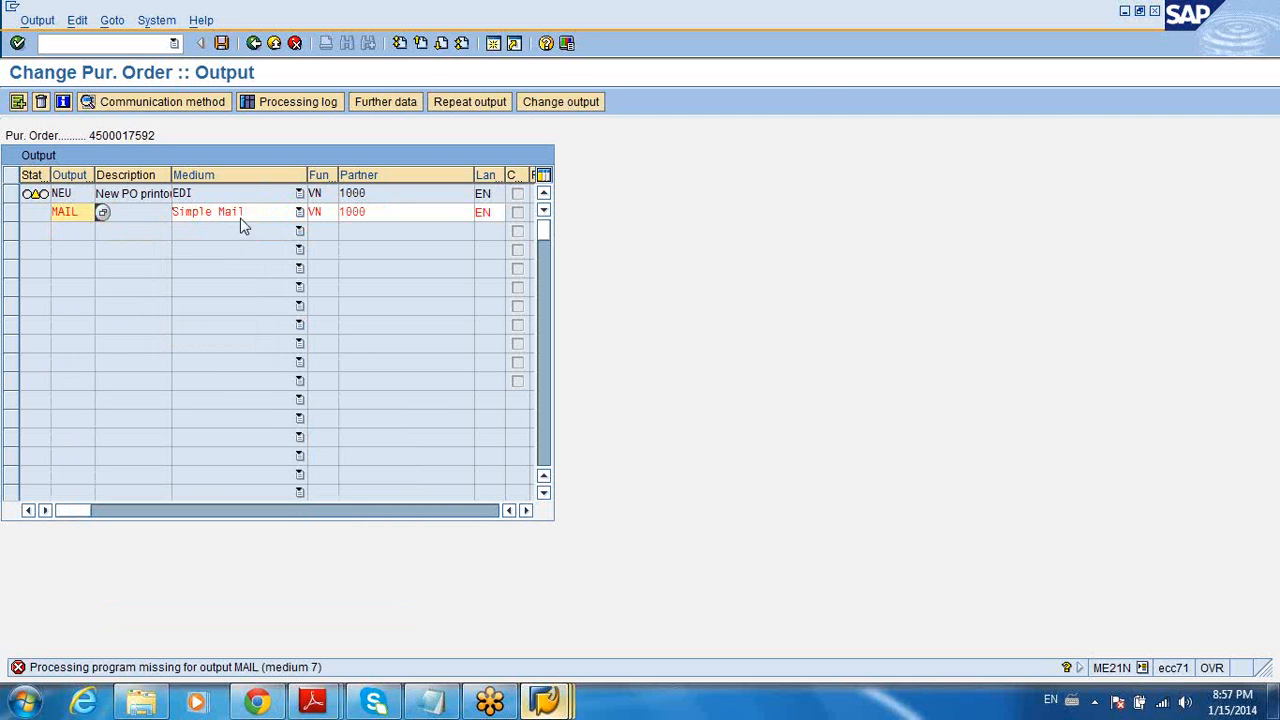
pyautogui.click(241, 218)
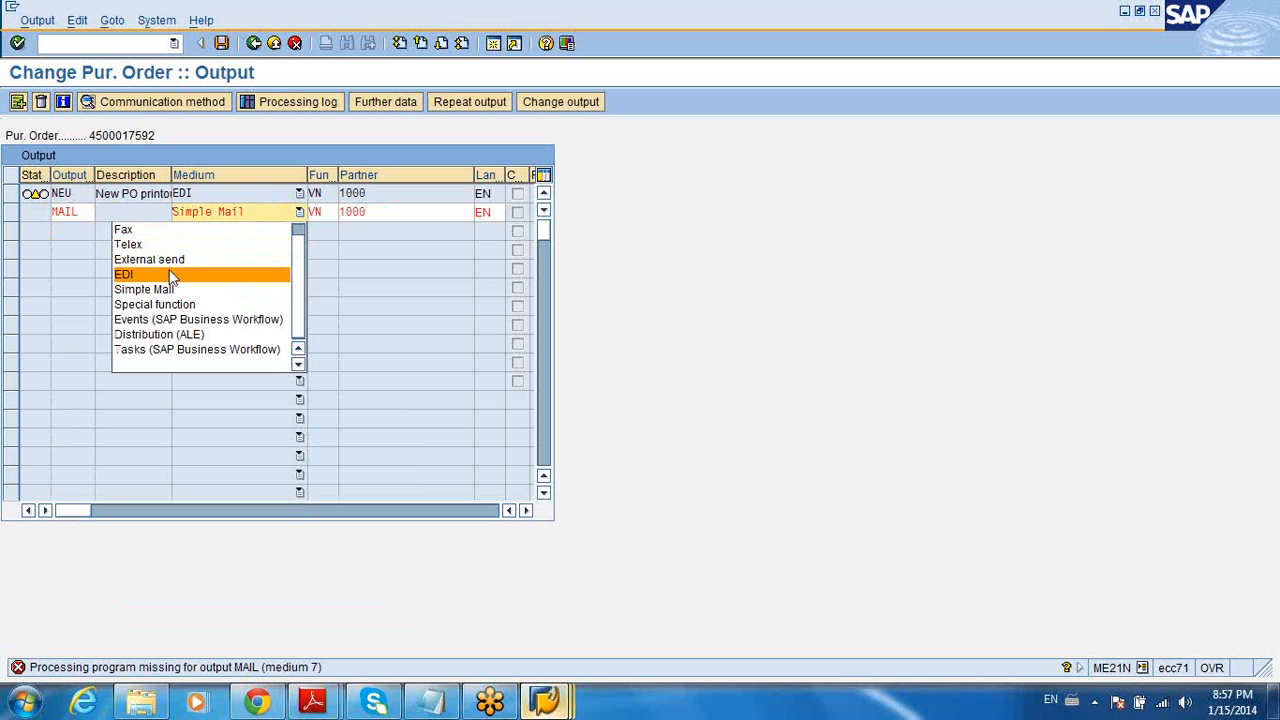
pyautogui.click(160, 350)
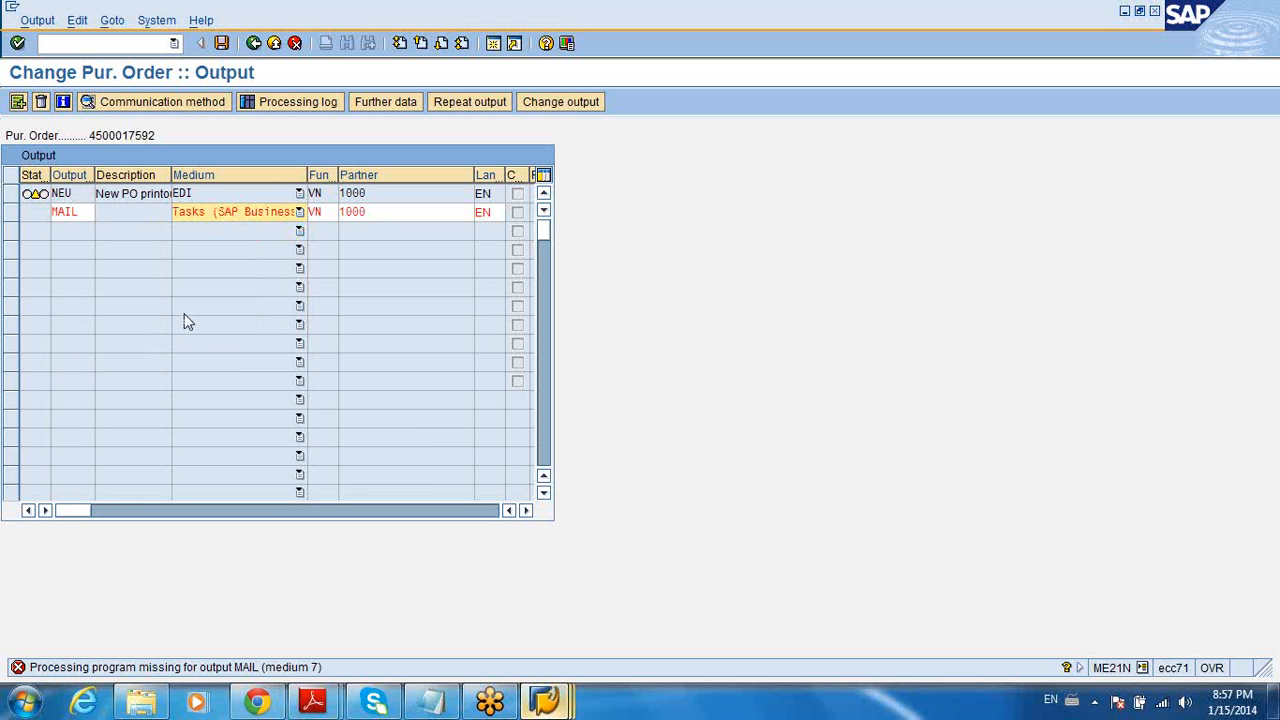
pyautogui.press('Return')
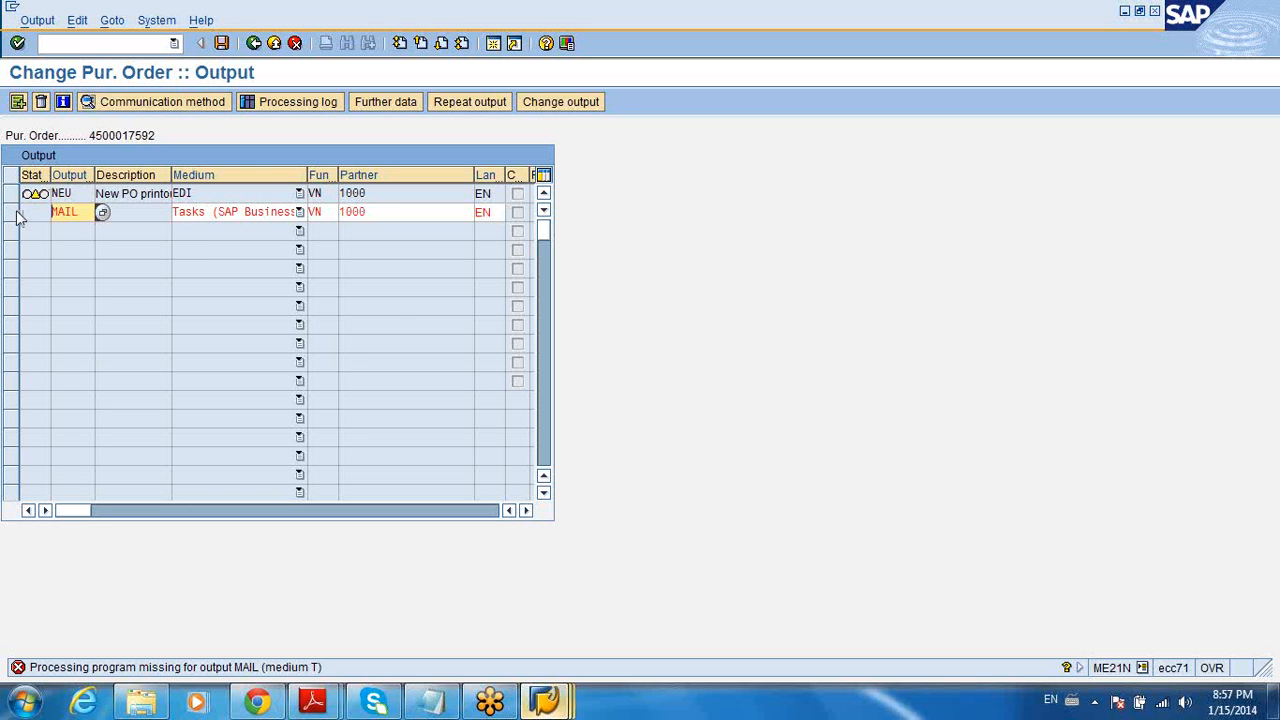
# Clear the new line's output type and discard the incomplete output to return to the purchase order
pyautogui.click(252, 46)
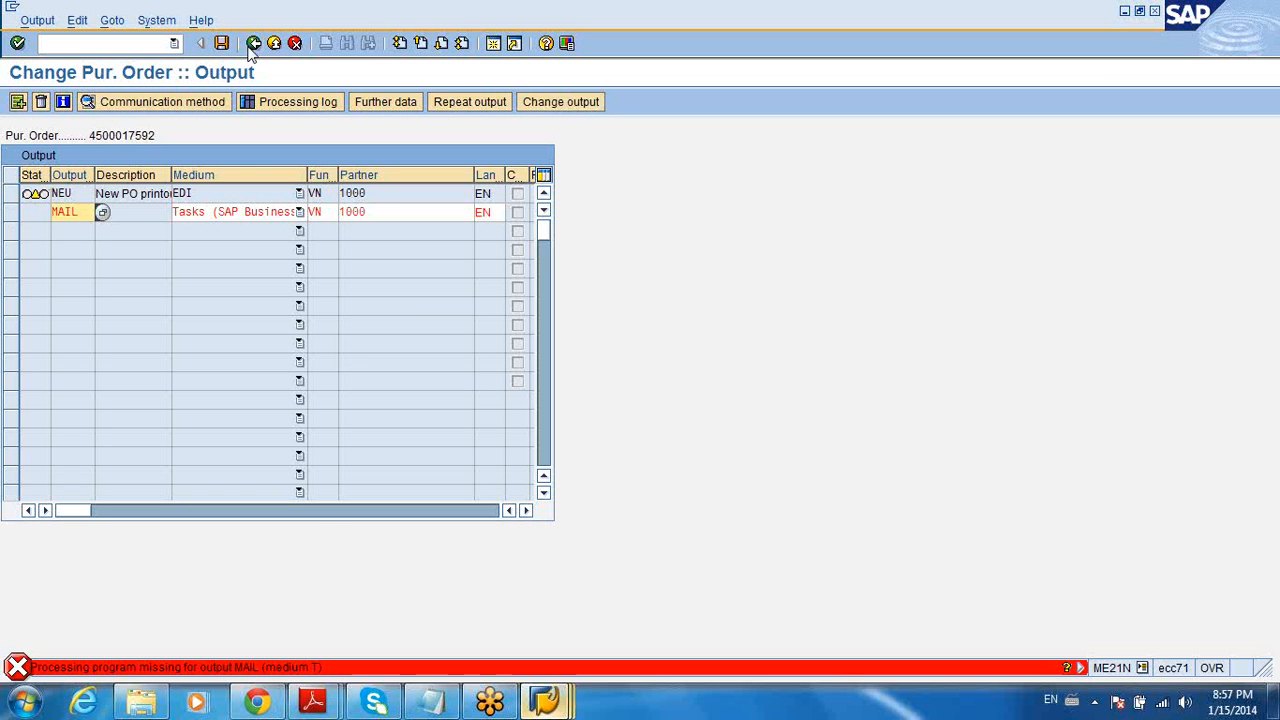
pyautogui.click(250, 48)
pyautogui.click(282, 47)
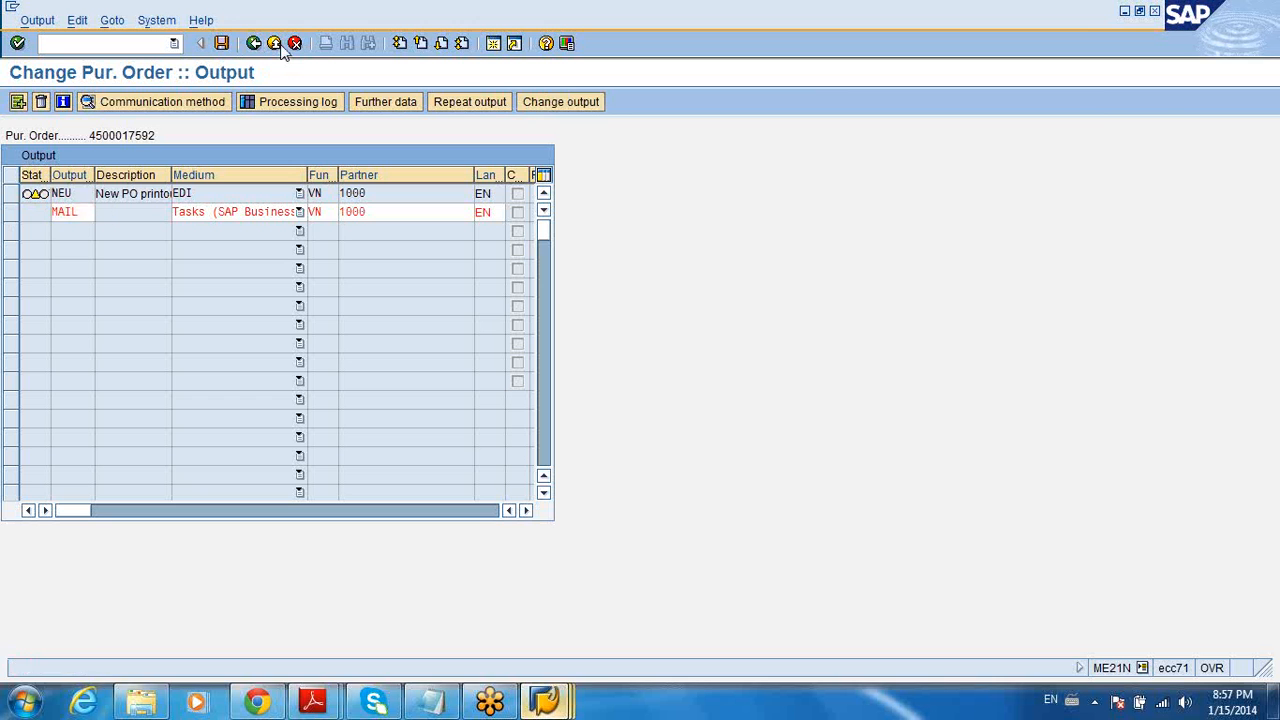
pyautogui.click(306, 47)
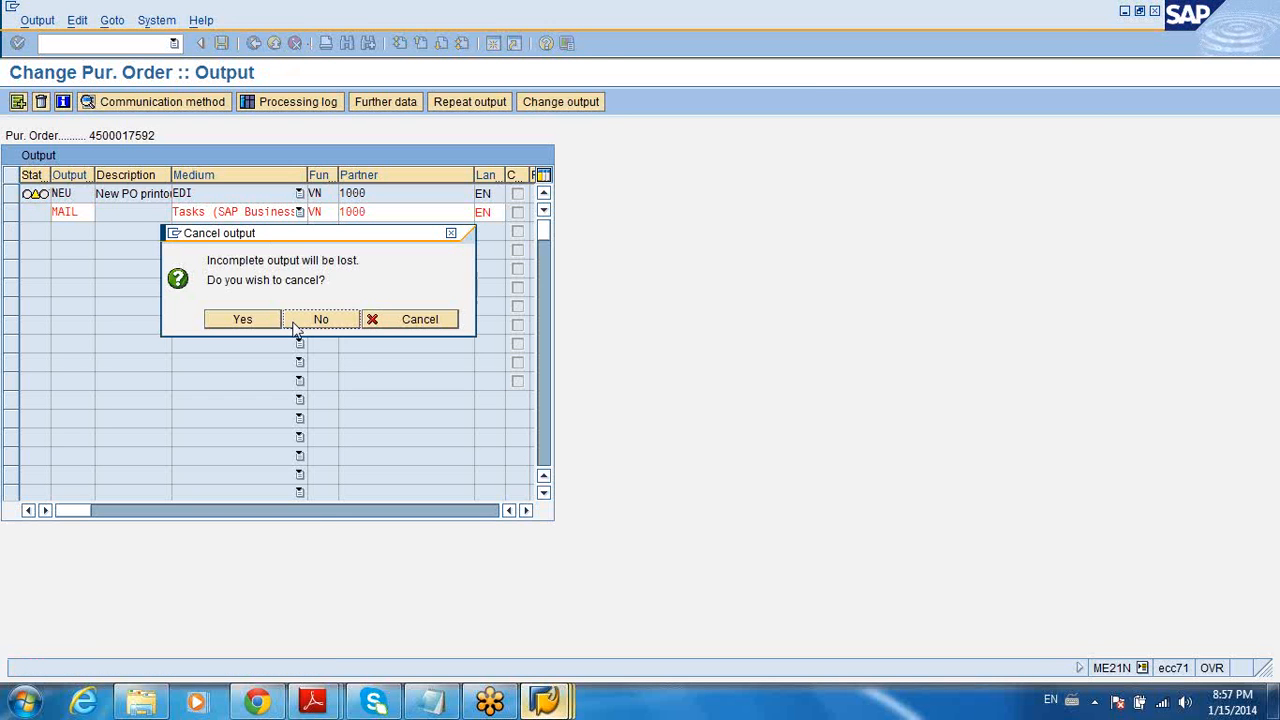
pyautogui.click(318, 320)
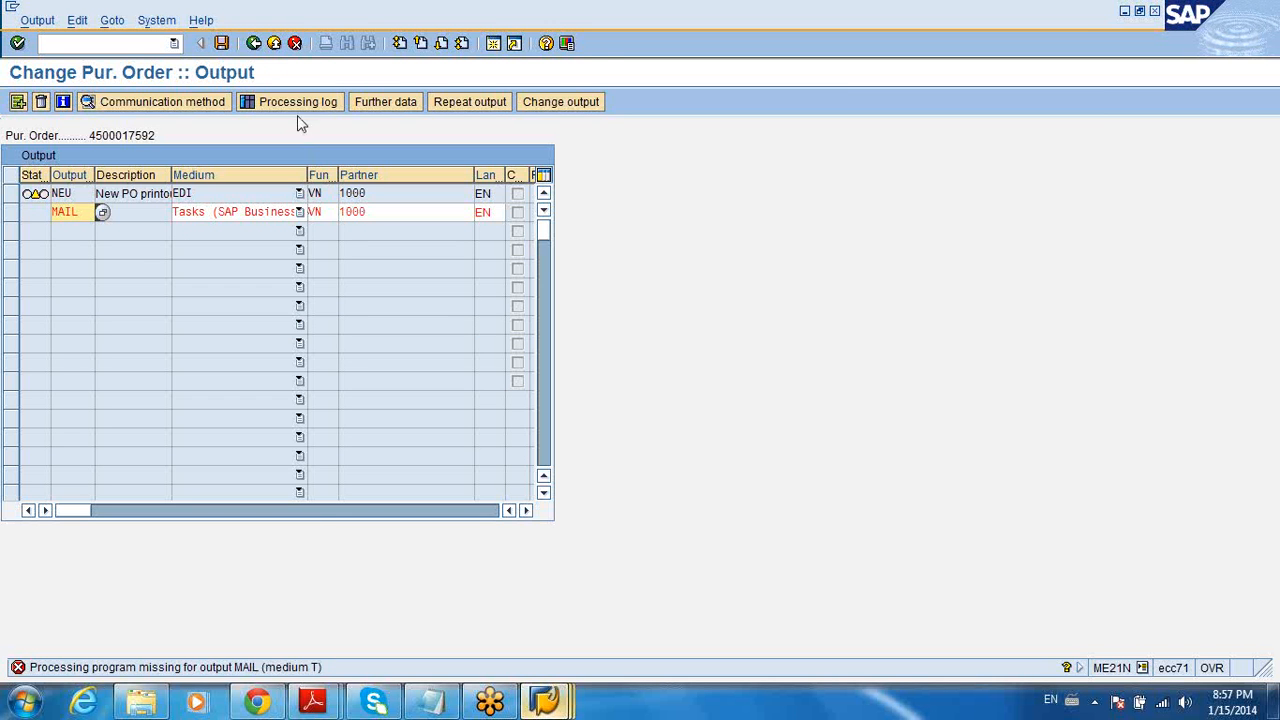
pyautogui.click(277, 48)
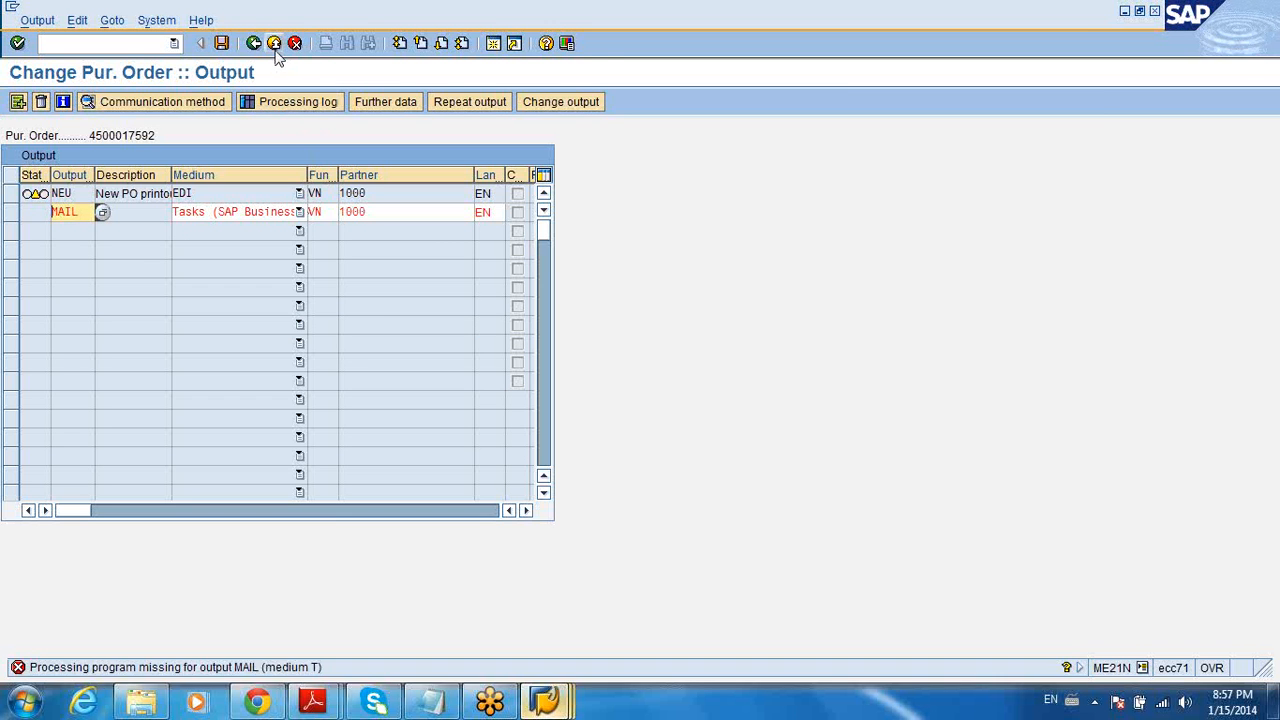
pyautogui.moveTo(90, 222); pyautogui.dragTo(5, 213)
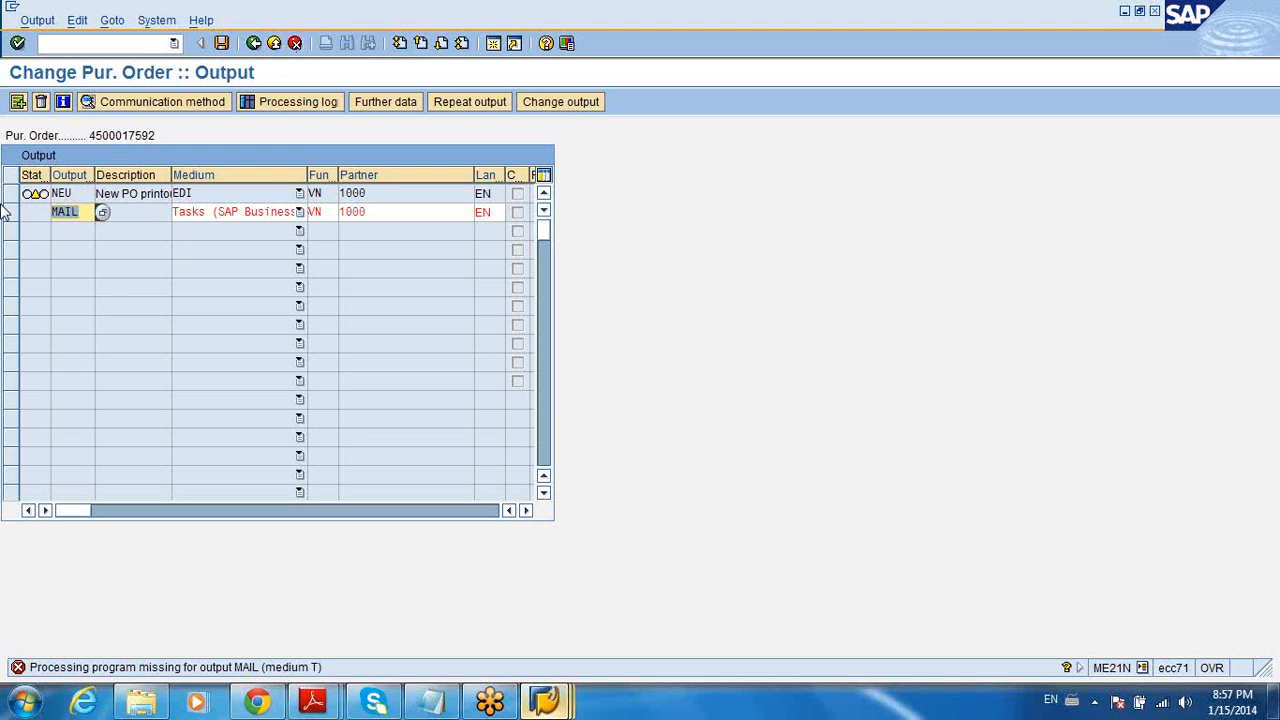
pyautogui.press('Delete')
pyautogui.press('Return')
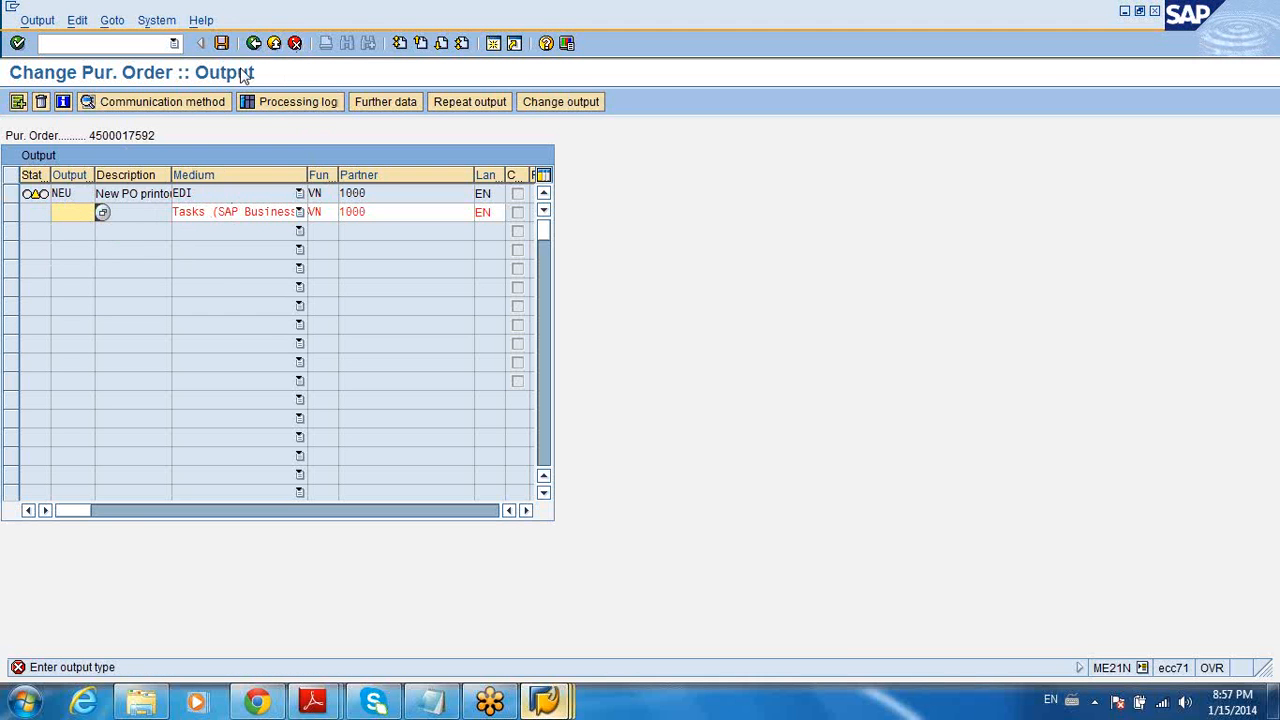
pyautogui.click(295, 43)
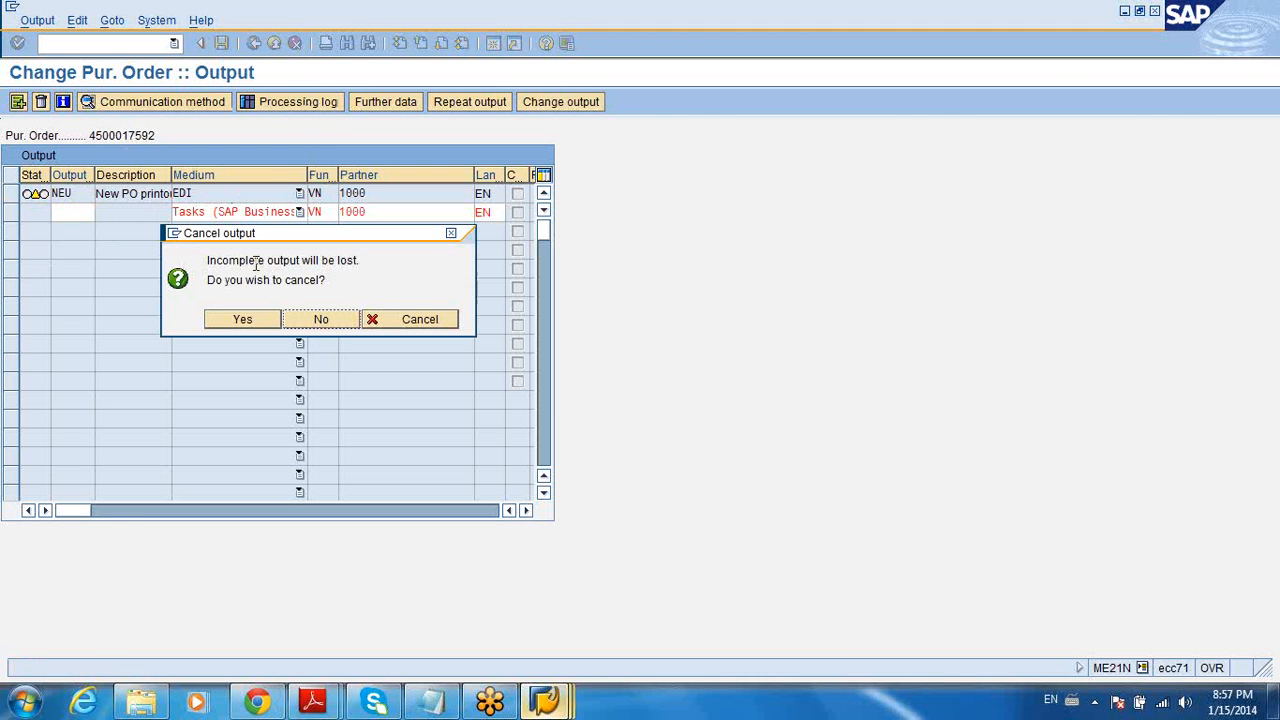
pyautogui.click(262, 320)
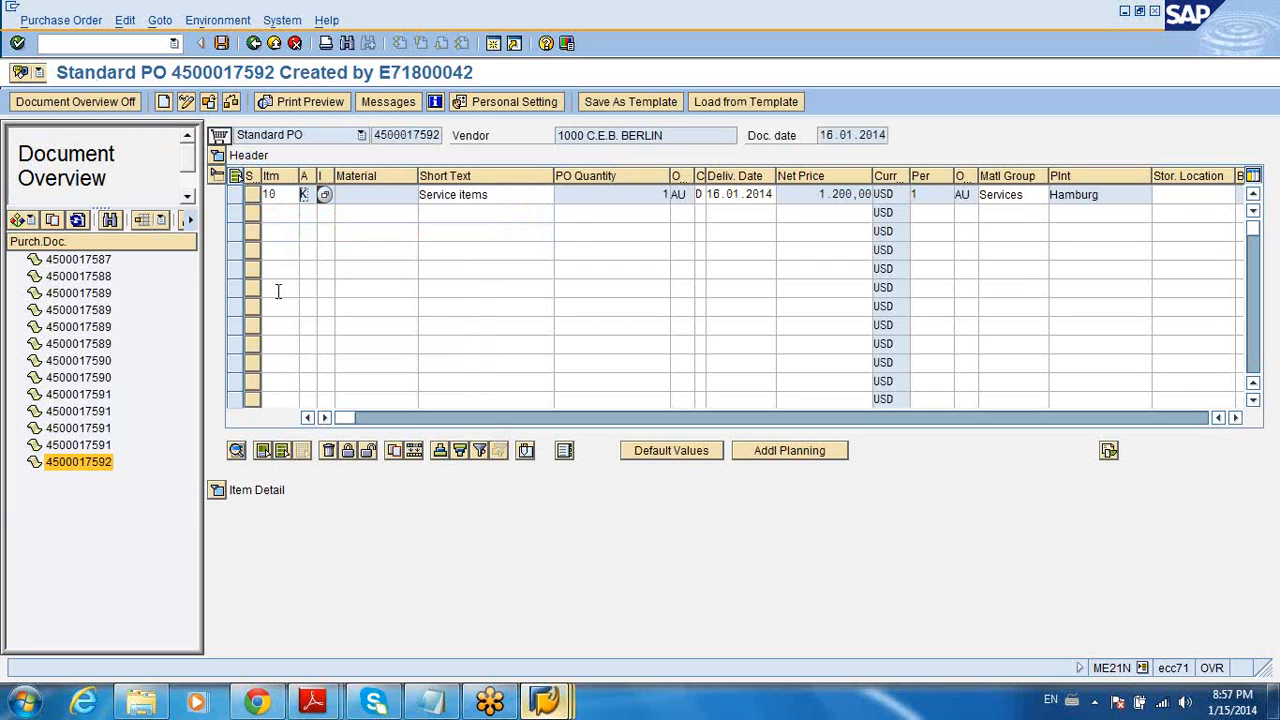
# Reload the last purchase order from the document overview and switch it to change mode
pyautogui.doubleClick(95, 466)
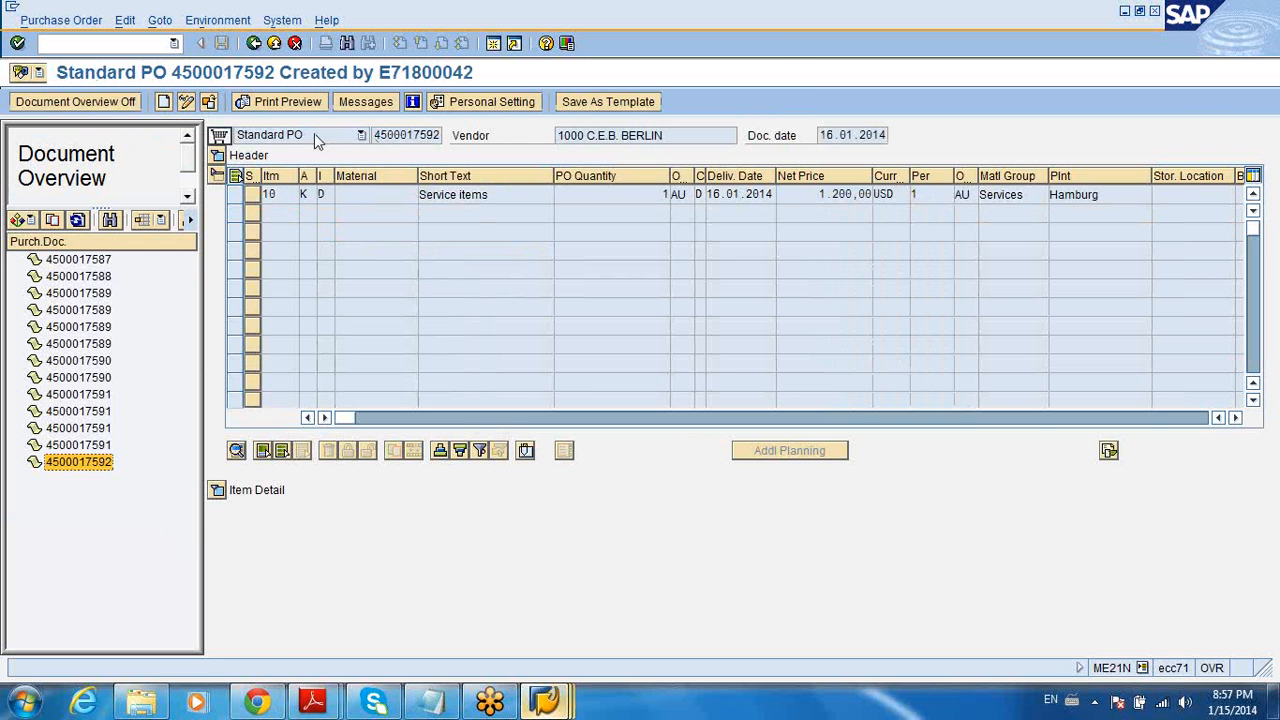
pyautogui.click(186, 101)
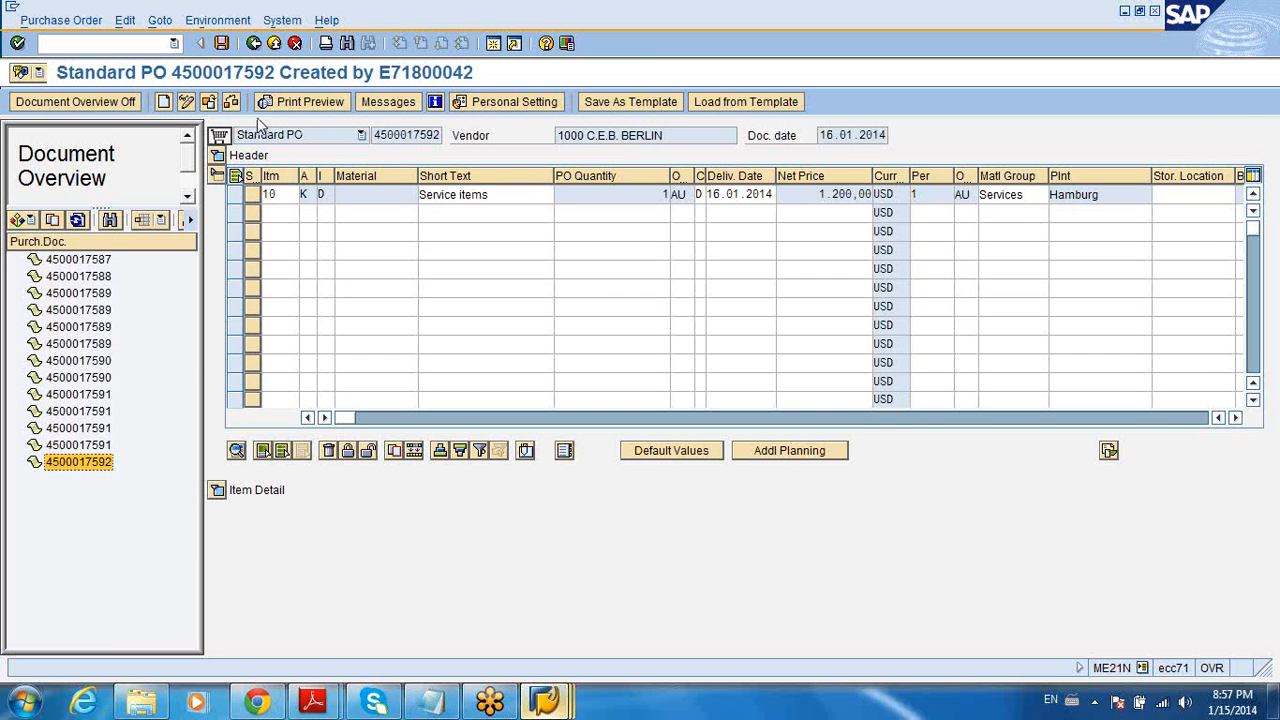
# Set the dispatch time of the purchase order's NEU output message to Send immediately (when saving the application)
pyautogui.click(370, 104)
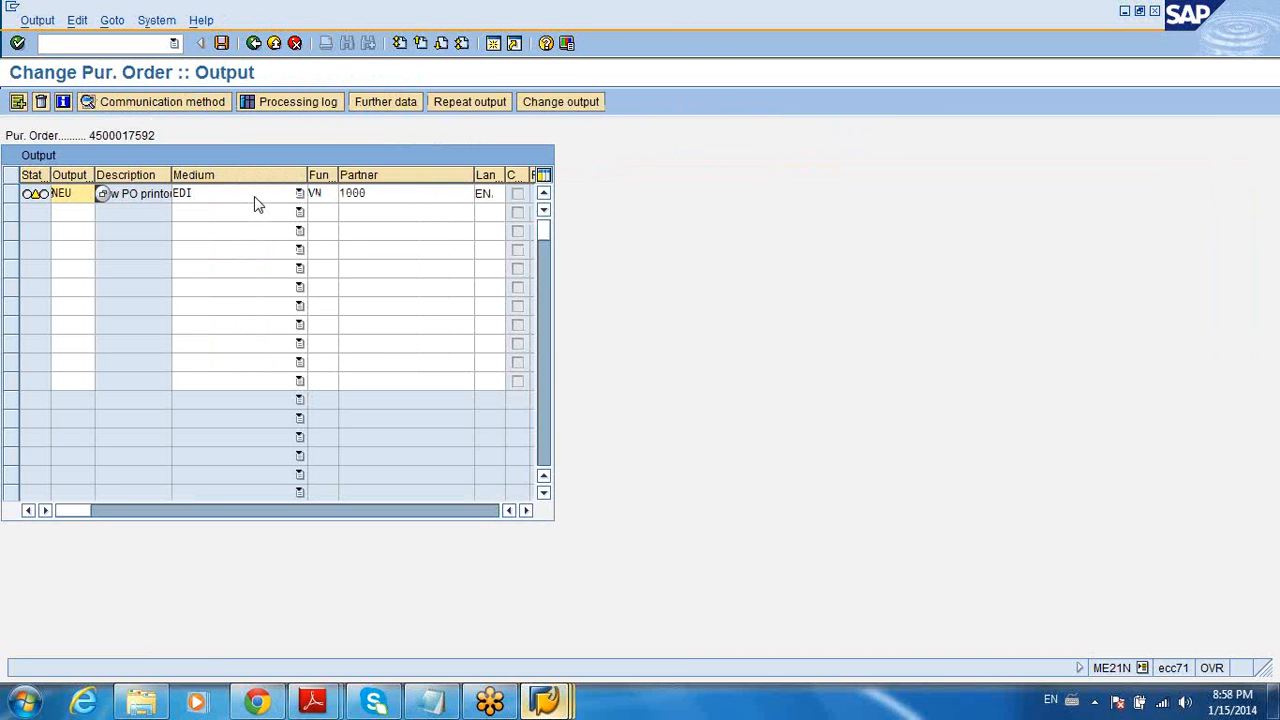
pyautogui.click(214, 104)
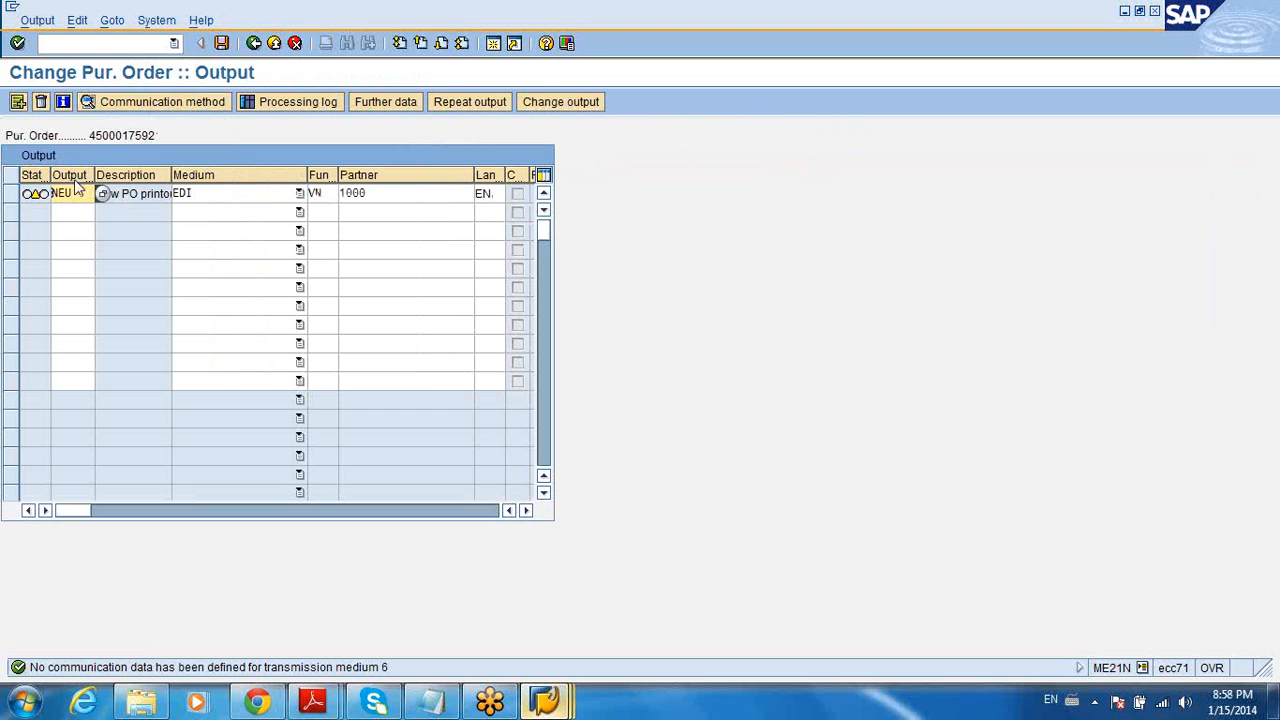
pyautogui.click(14, 193)
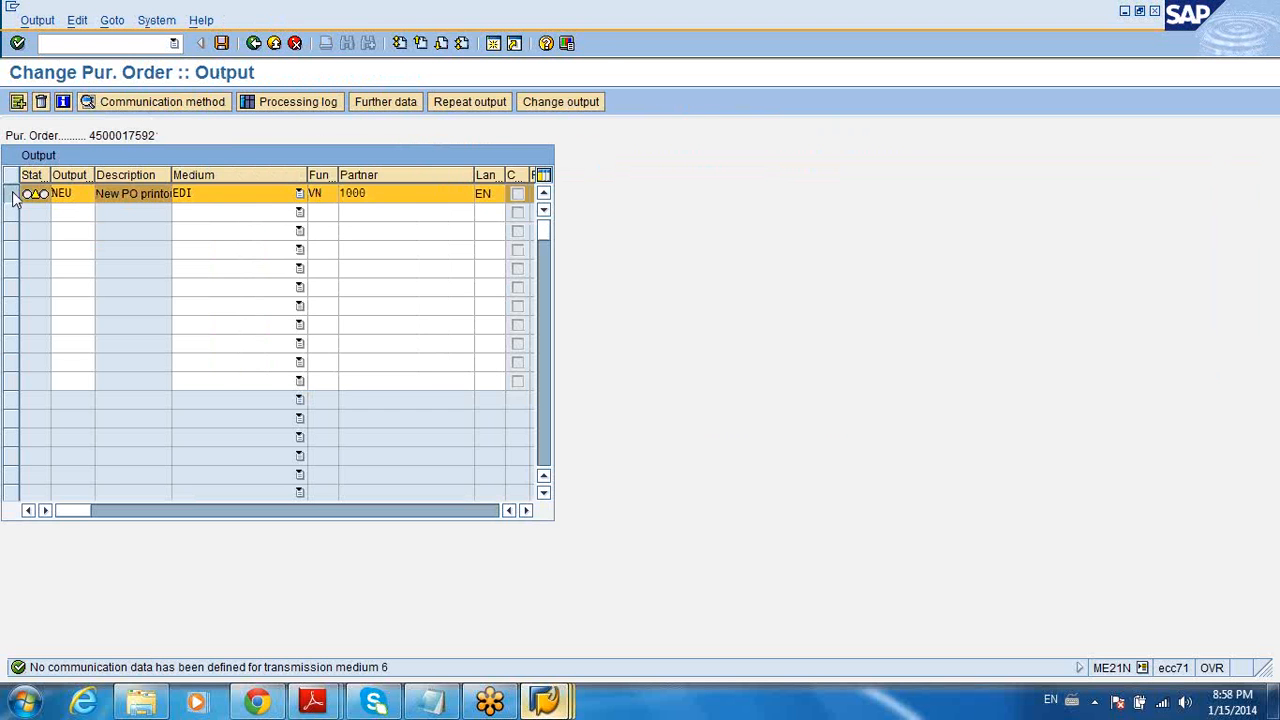
pyautogui.click(400, 105)
pyautogui.click(289, 278)
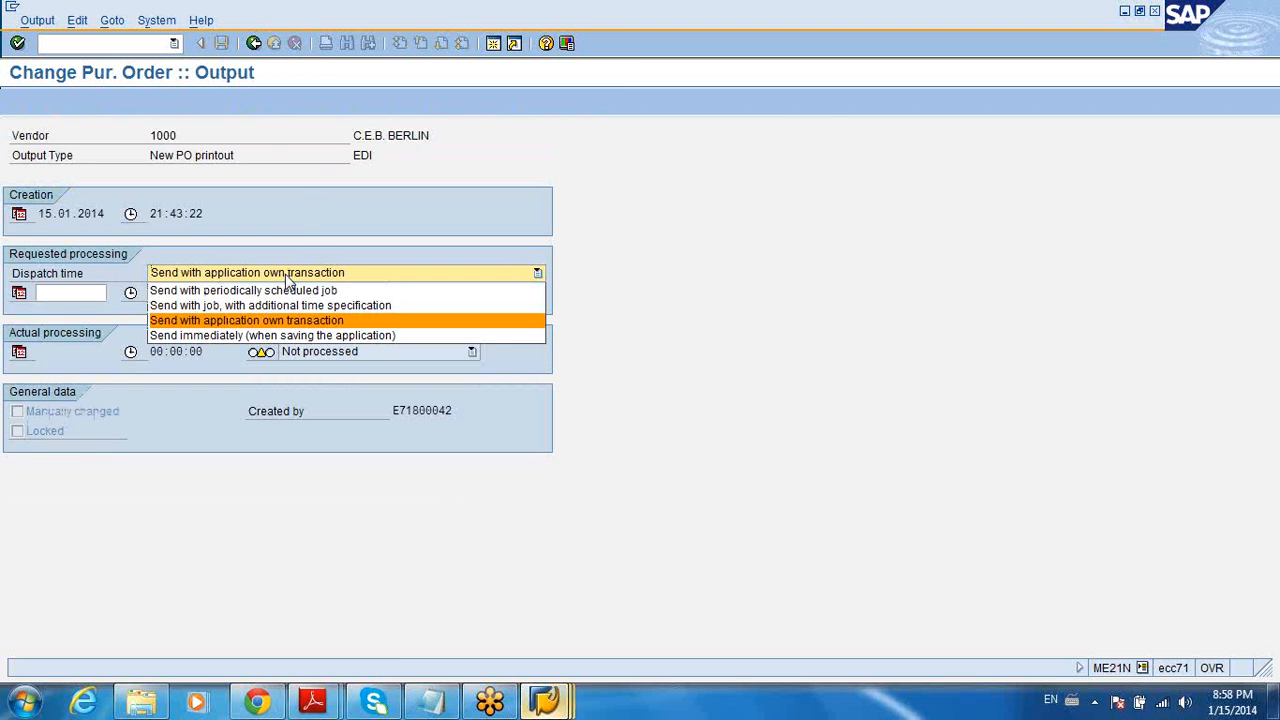
pyautogui.click(276, 337)
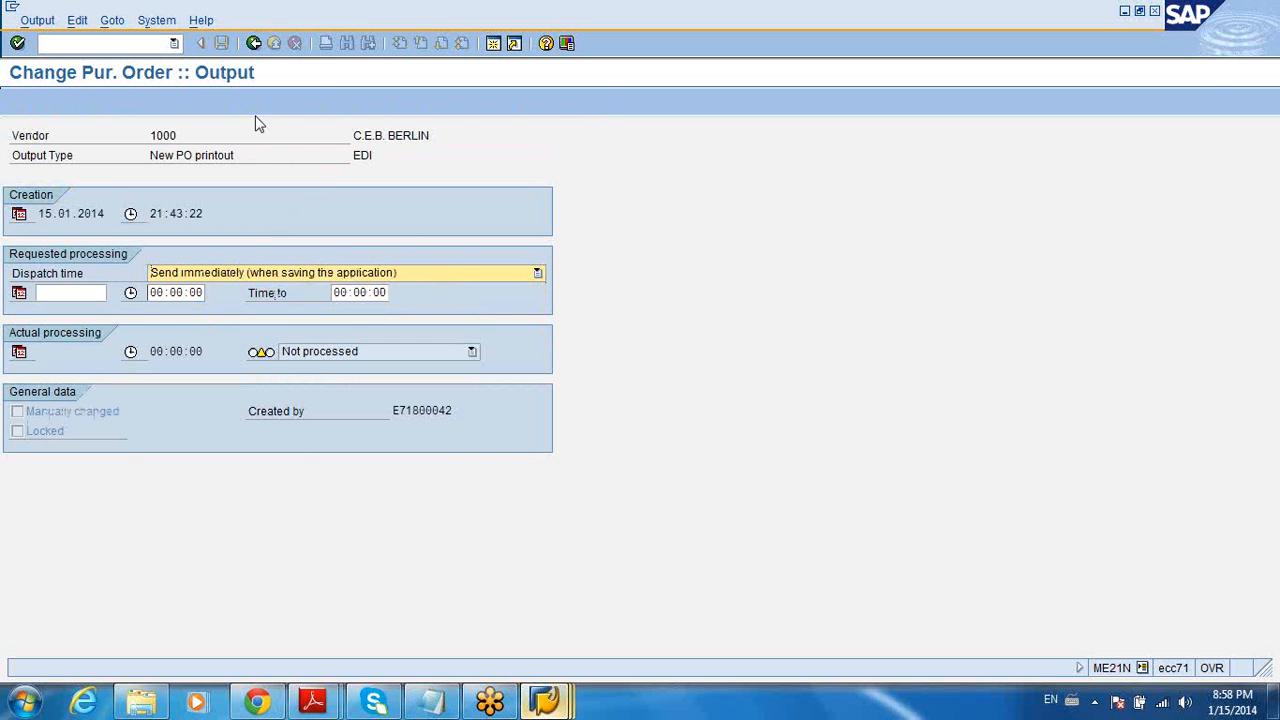
pyautogui.click(254, 43)
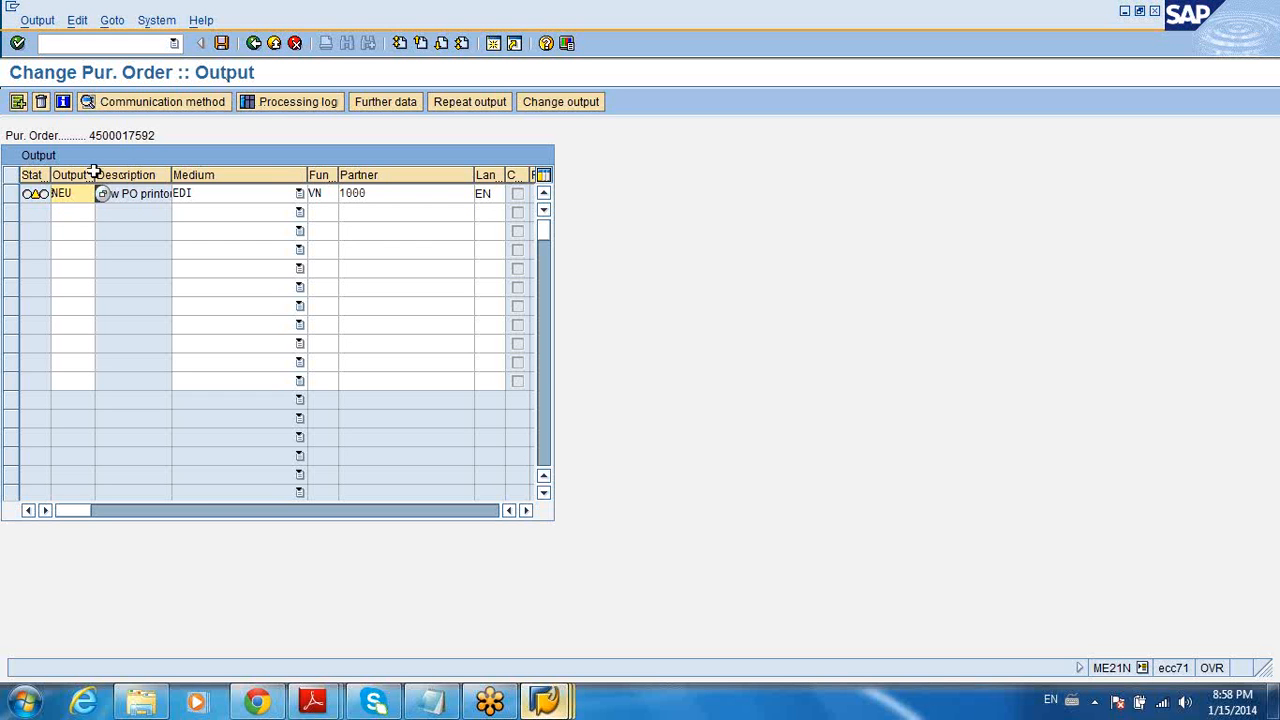
# Check the processing log of the NEU output line, and leave the purchase order for the SAP Easy Access menu
pyautogui.click(31, 193)
pyautogui.click(582, 104)
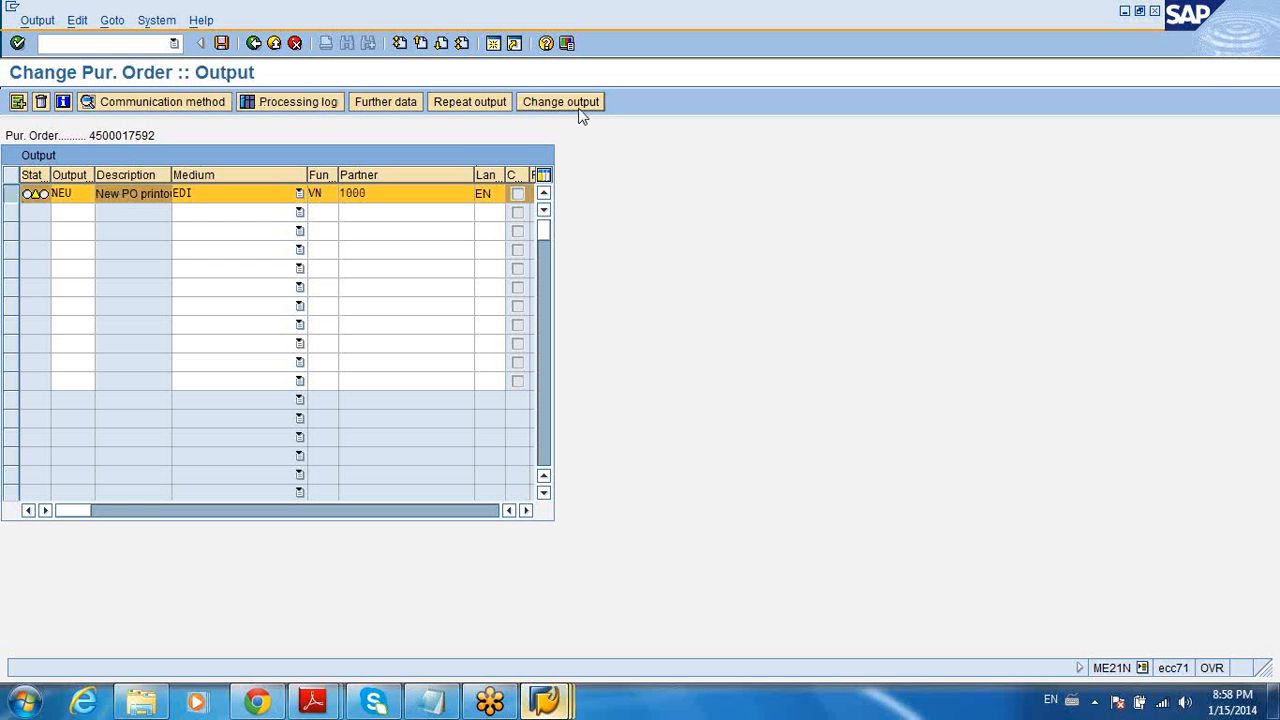
pyautogui.click(285, 106)
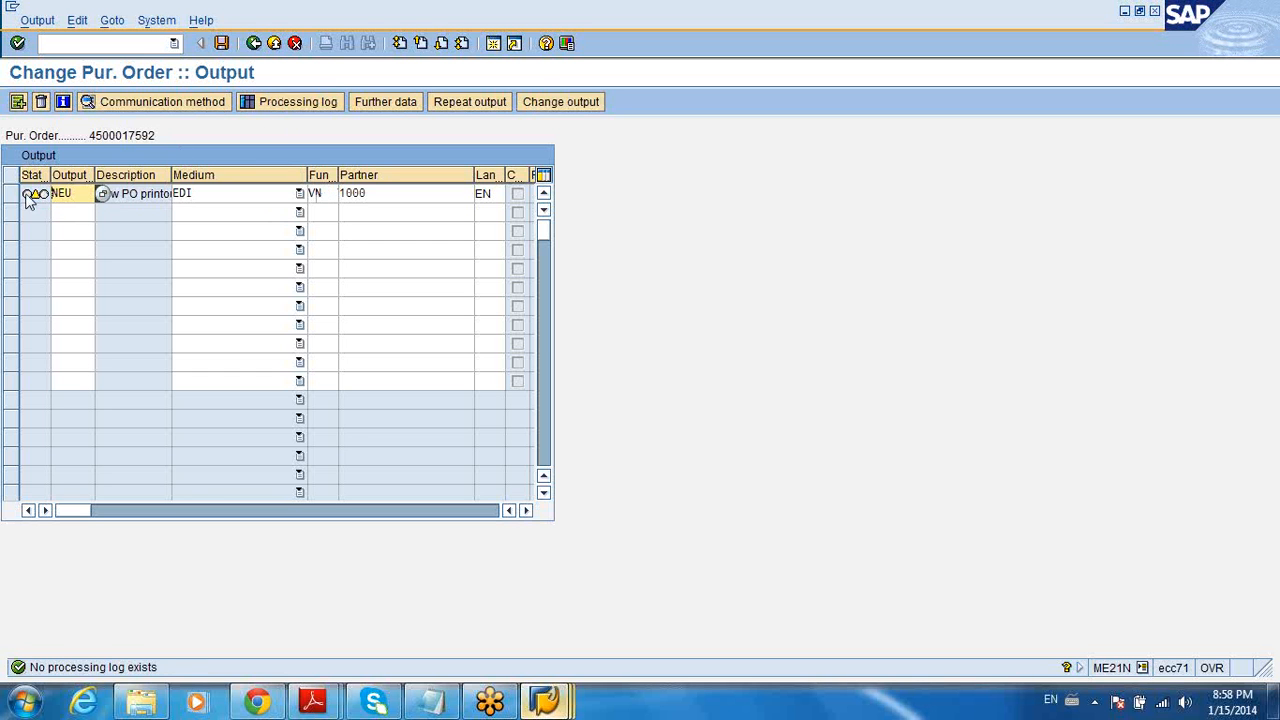
pyautogui.click(12, 194)
pyautogui.click(281, 108)
pyautogui.click(254, 43)
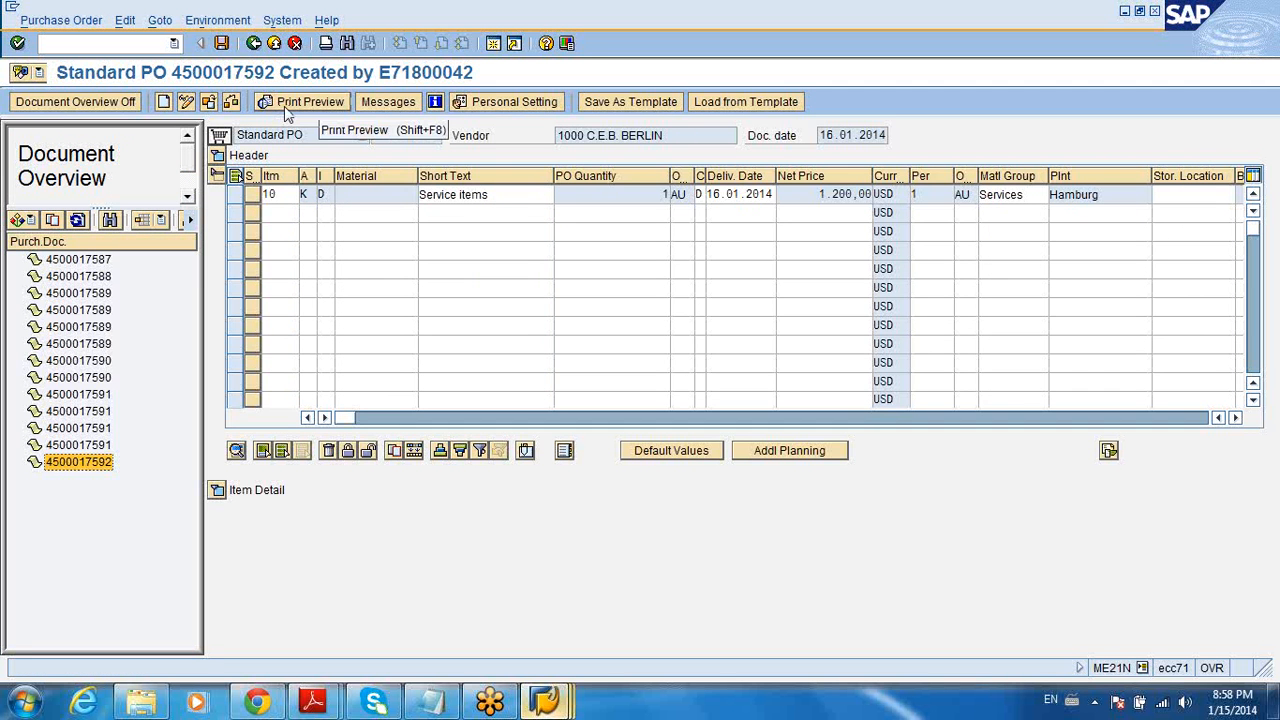
pyautogui.click(254, 43)
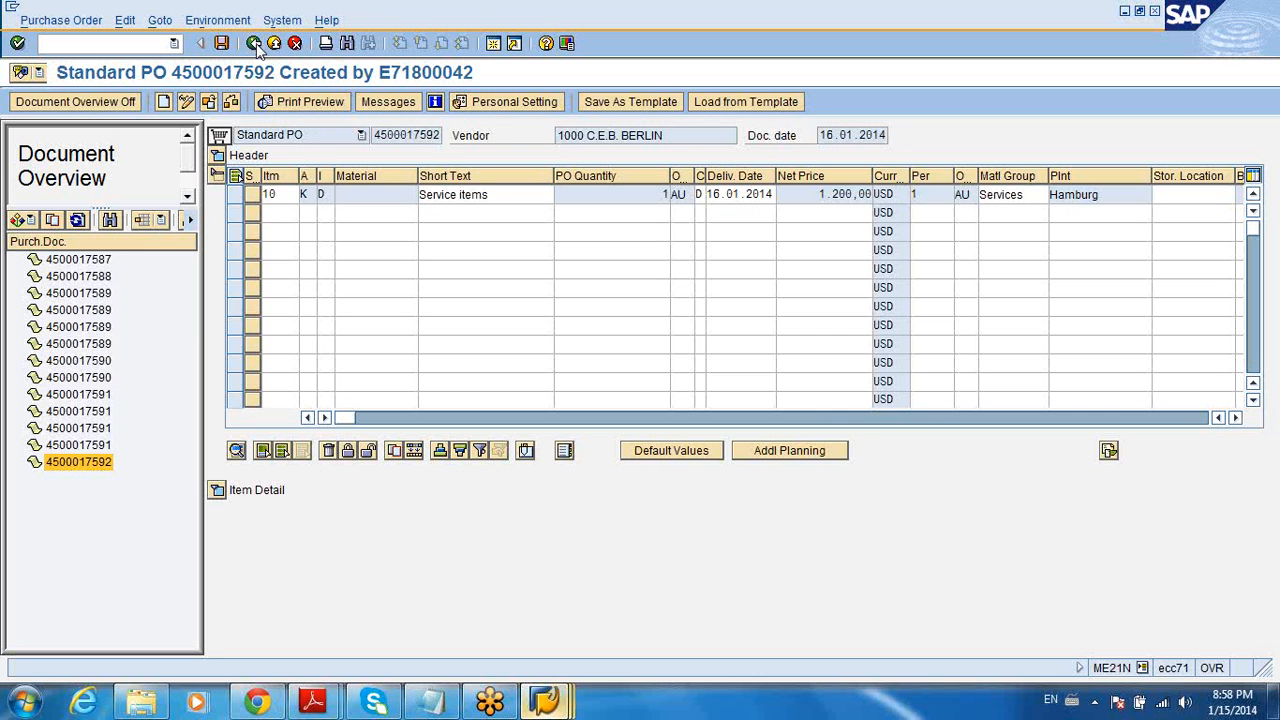
pyautogui.click(319, 321)
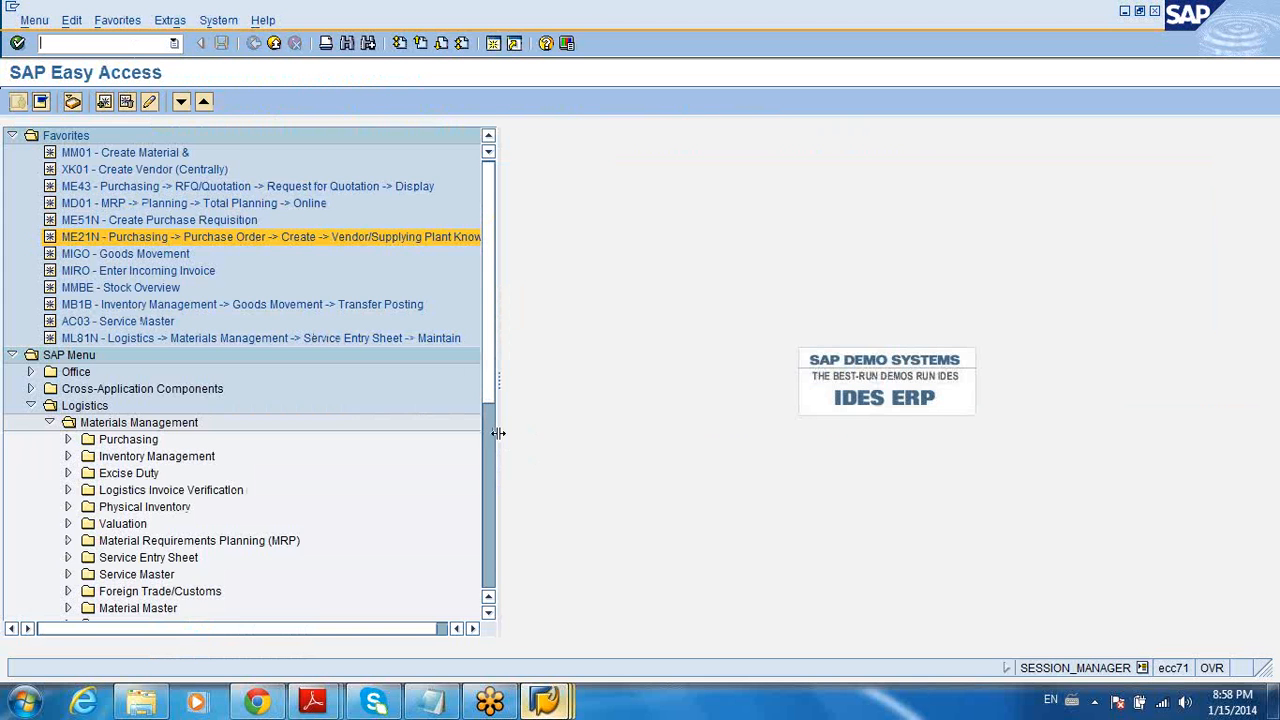
# Open transaction MN06 - Display for purchase order messages under Purchasing, Master Data, Messages in the SAP menu
pyautogui.scroll(-7, 490, 430)
pyautogui.scroll(2, 490, 400)
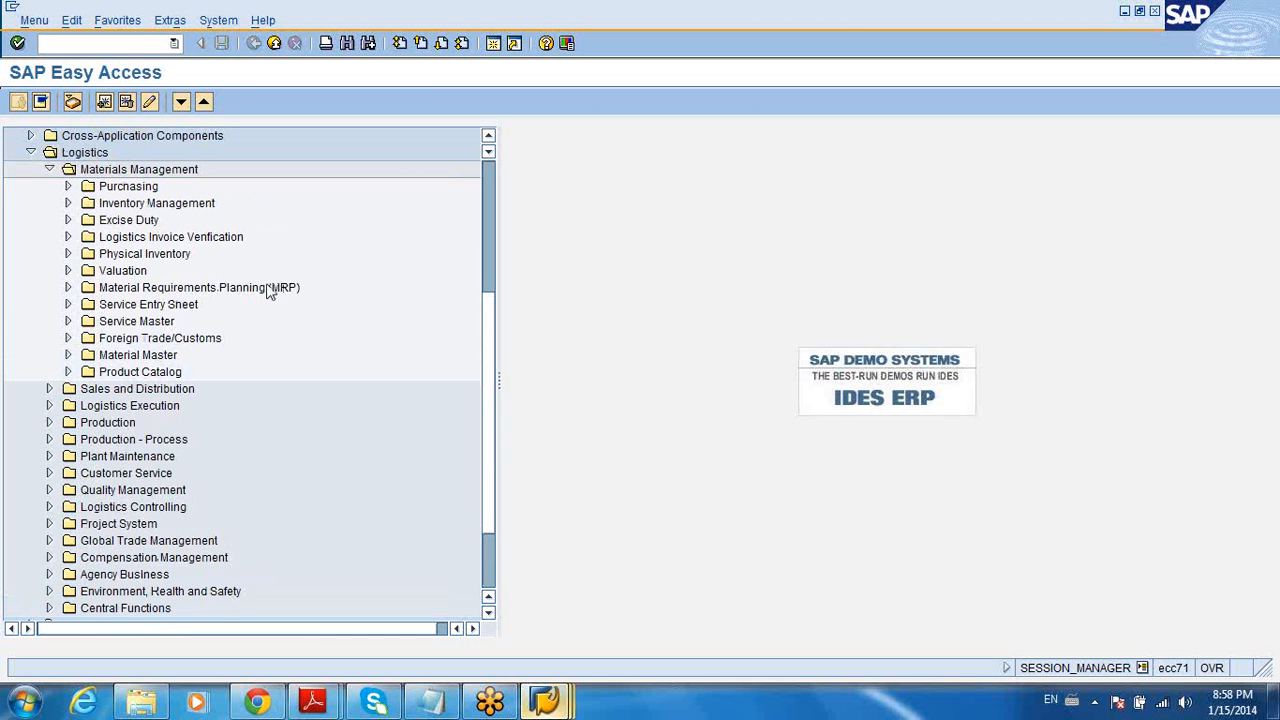
pyautogui.click(68, 187)
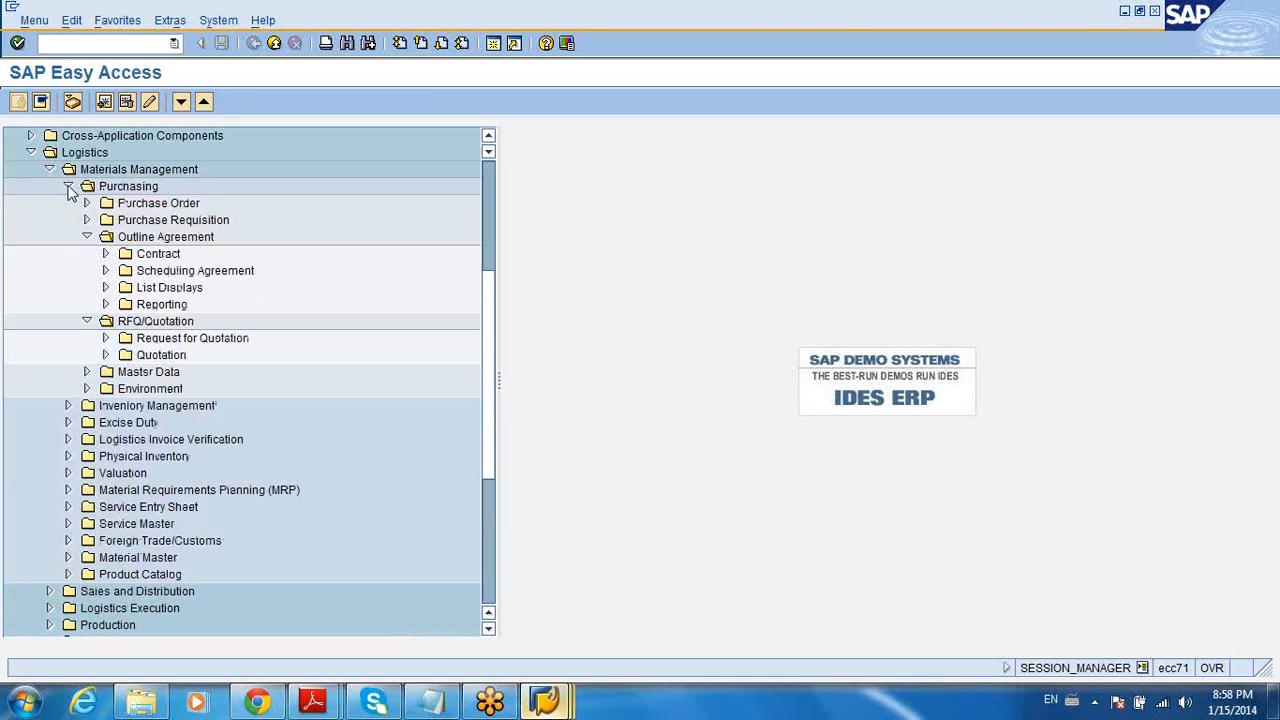
pyautogui.click(87, 237)
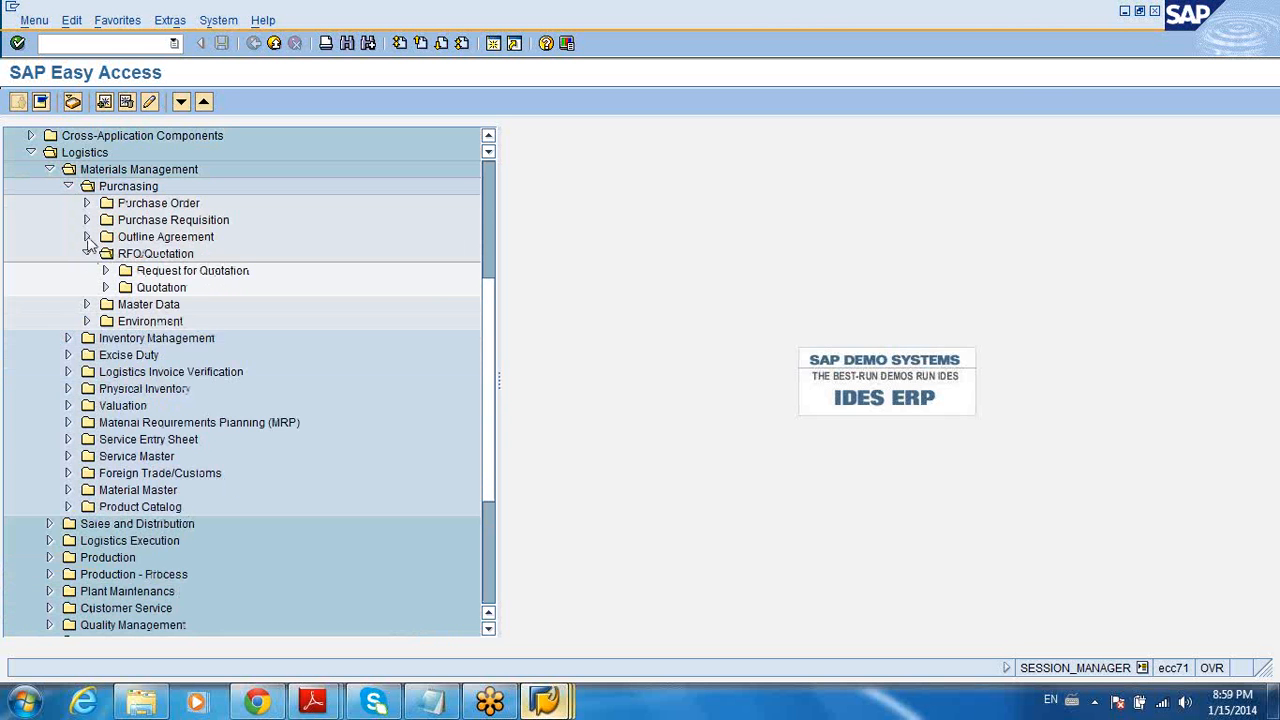
pyautogui.click(87, 254)
pyautogui.click(87, 271)
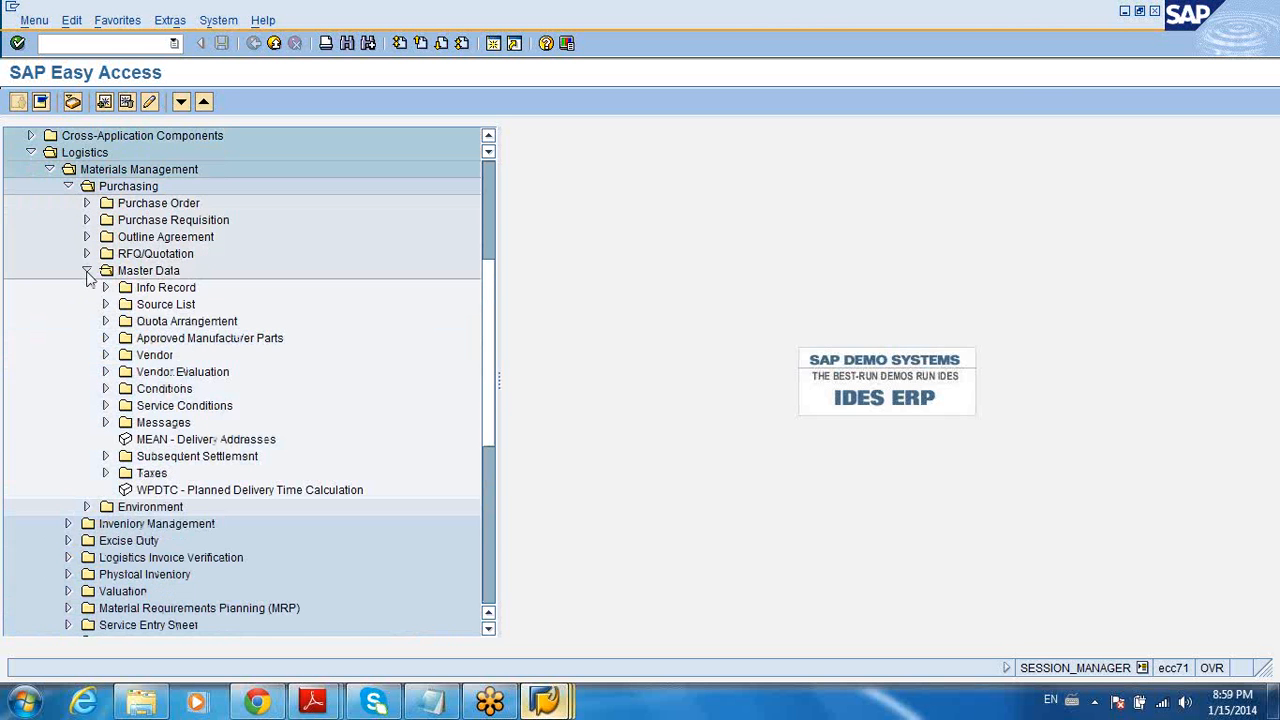
pyautogui.click(105, 422)
pyautogui.scroll(-3, 498, 375)
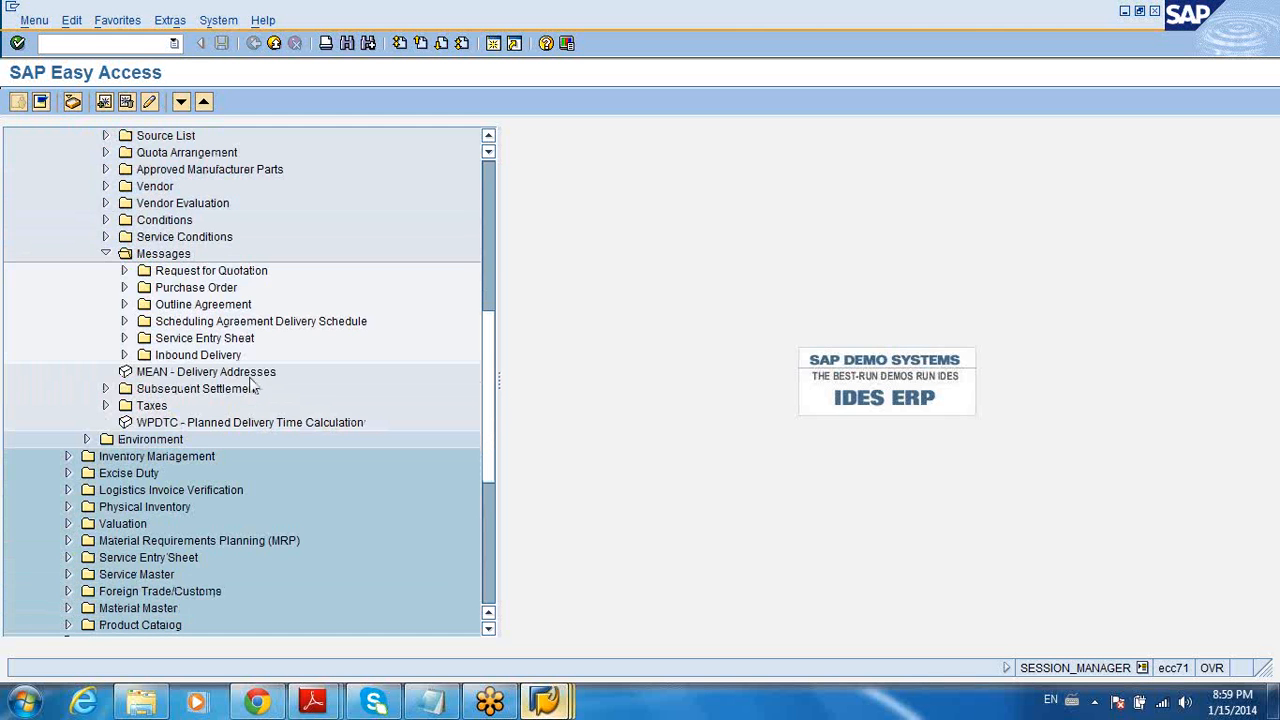
pyautogui.click(124, 287)
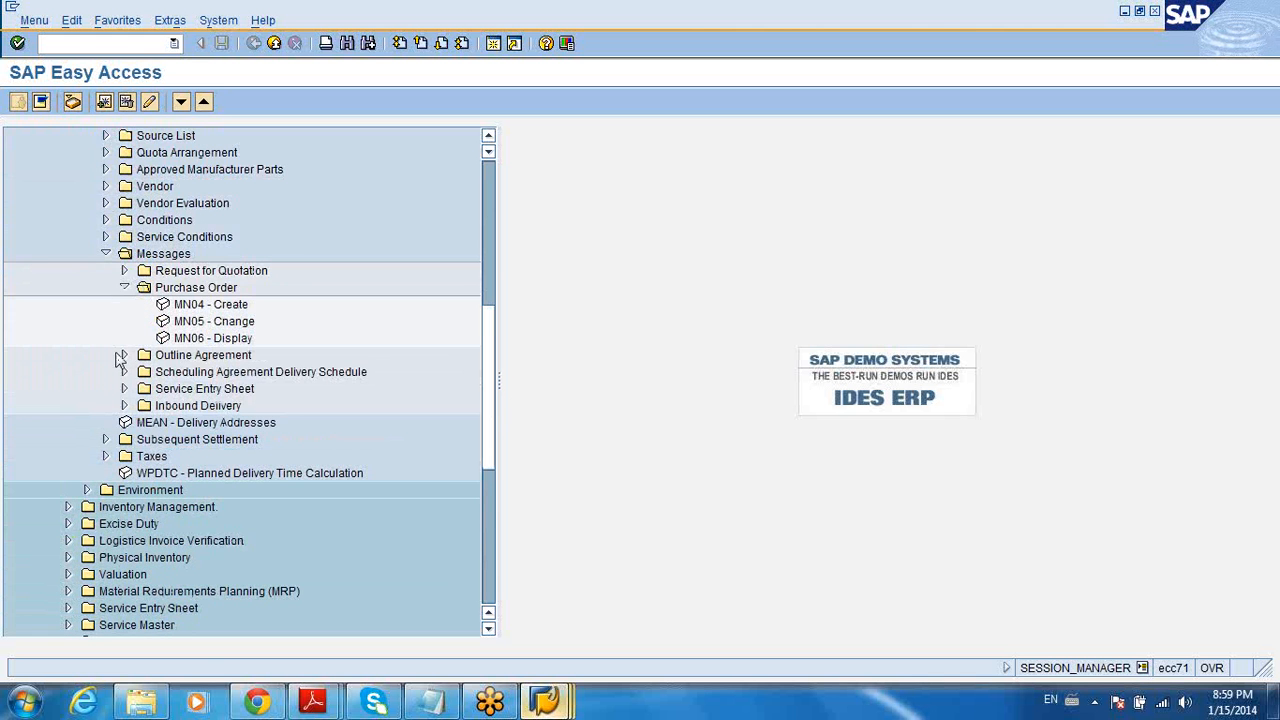
pyautogui.doubleClick(196, 339)
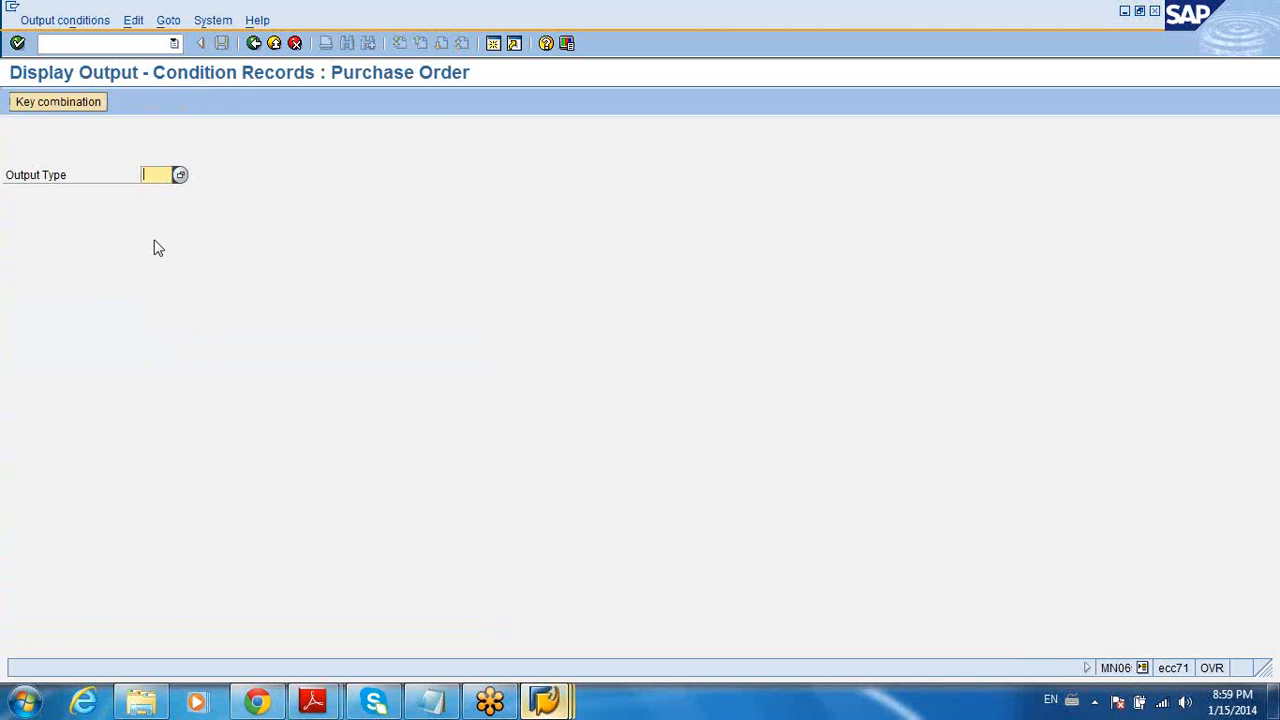
# Select output type NEU with the key combination Purchasing Output Determination: Purch. Org./Vendor for EDI
pyautogui.click(180, 176)
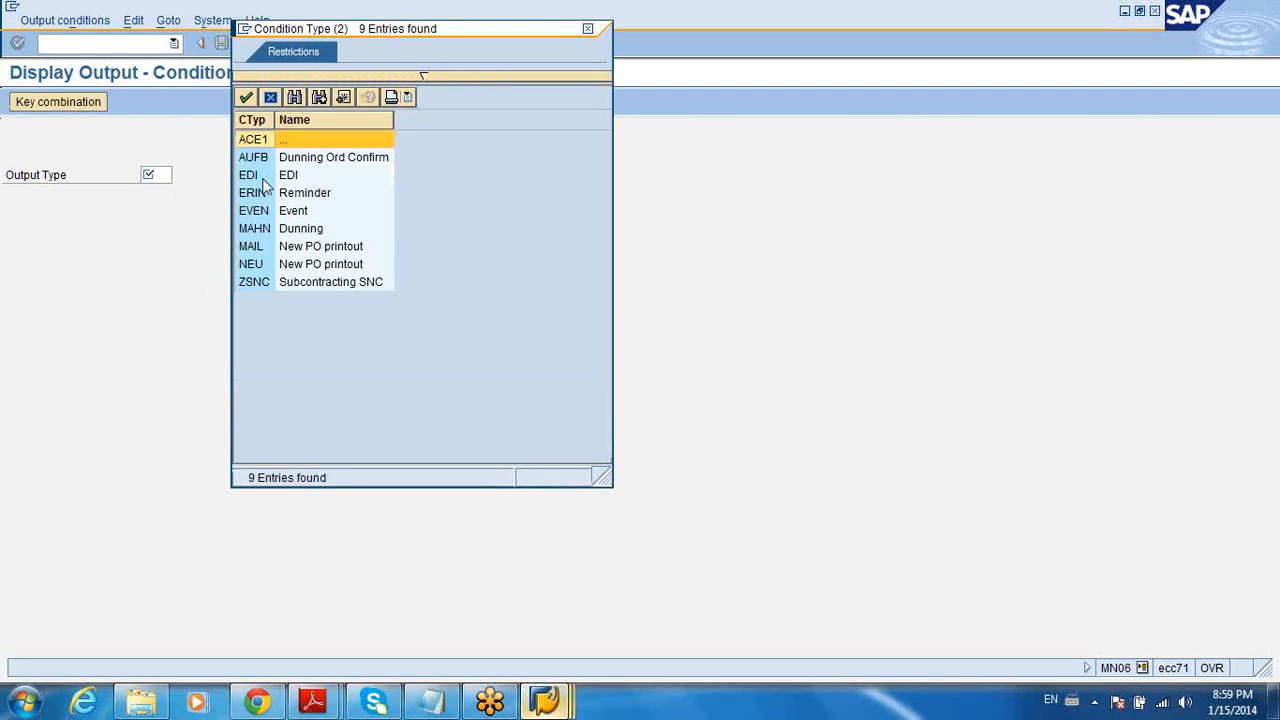
pyautogui.click(254, 265)
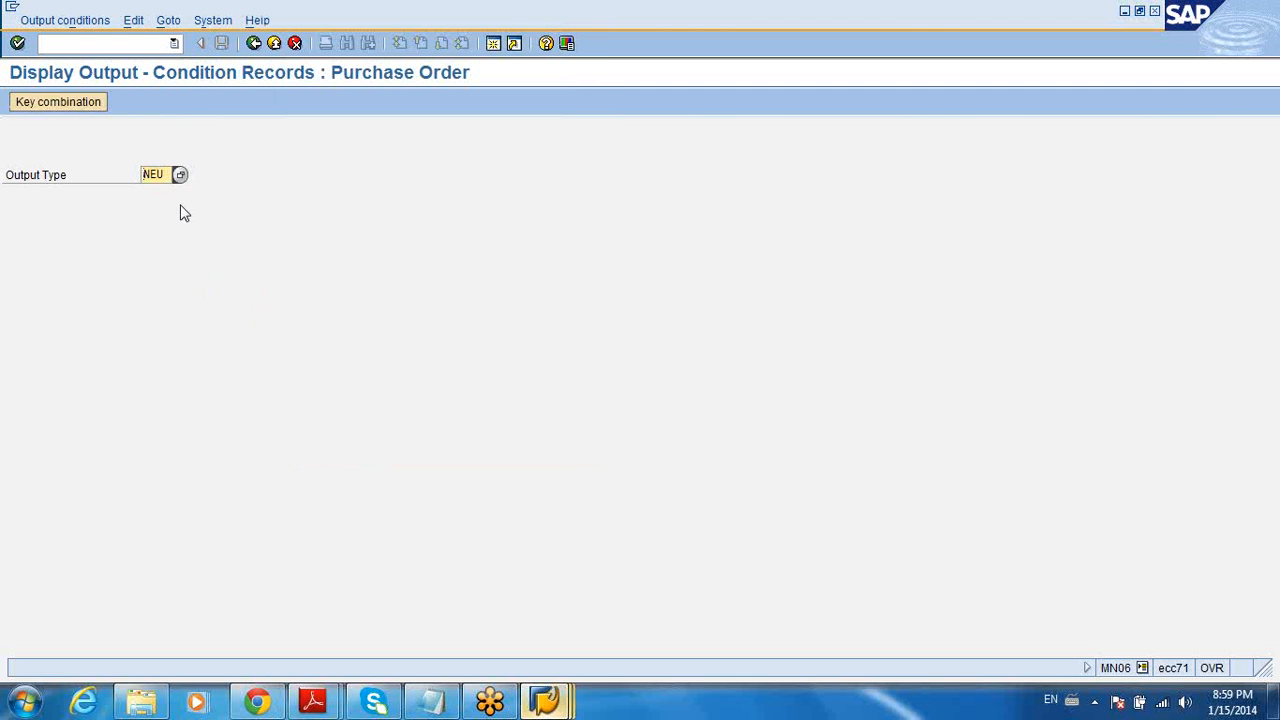
pyautogui.click(87, 103)
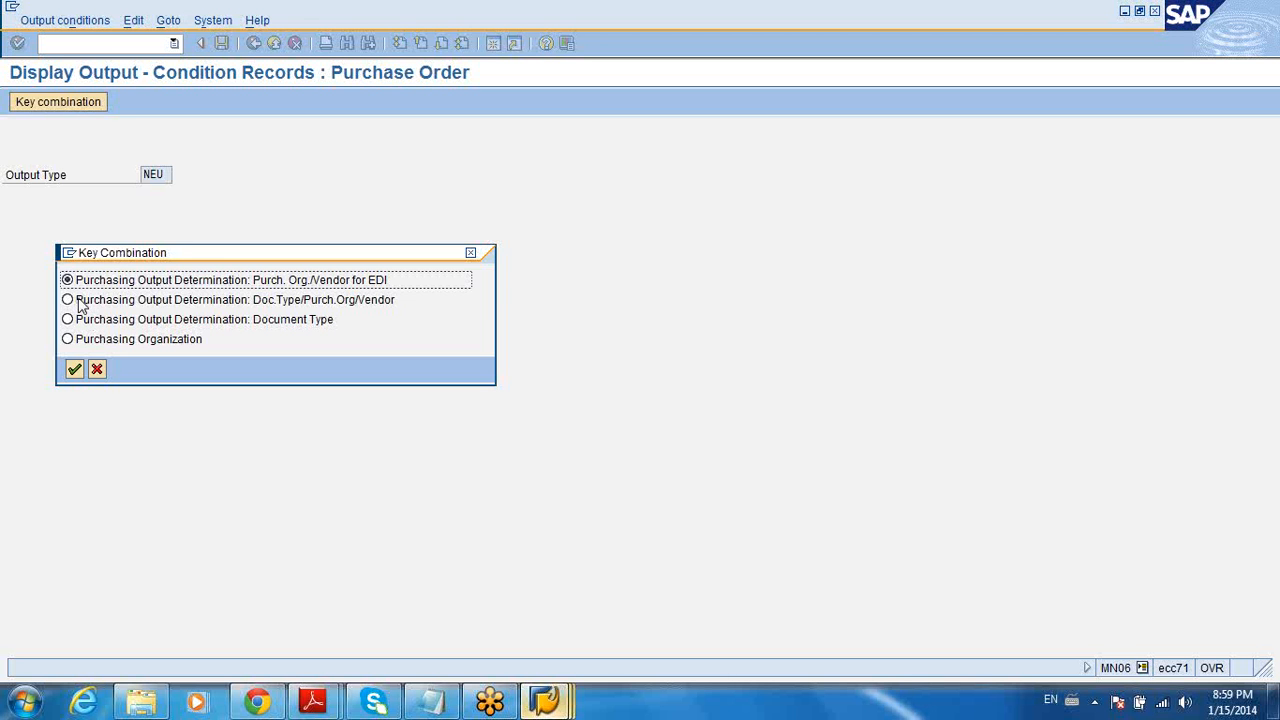
pyautogui.click(74, 370)
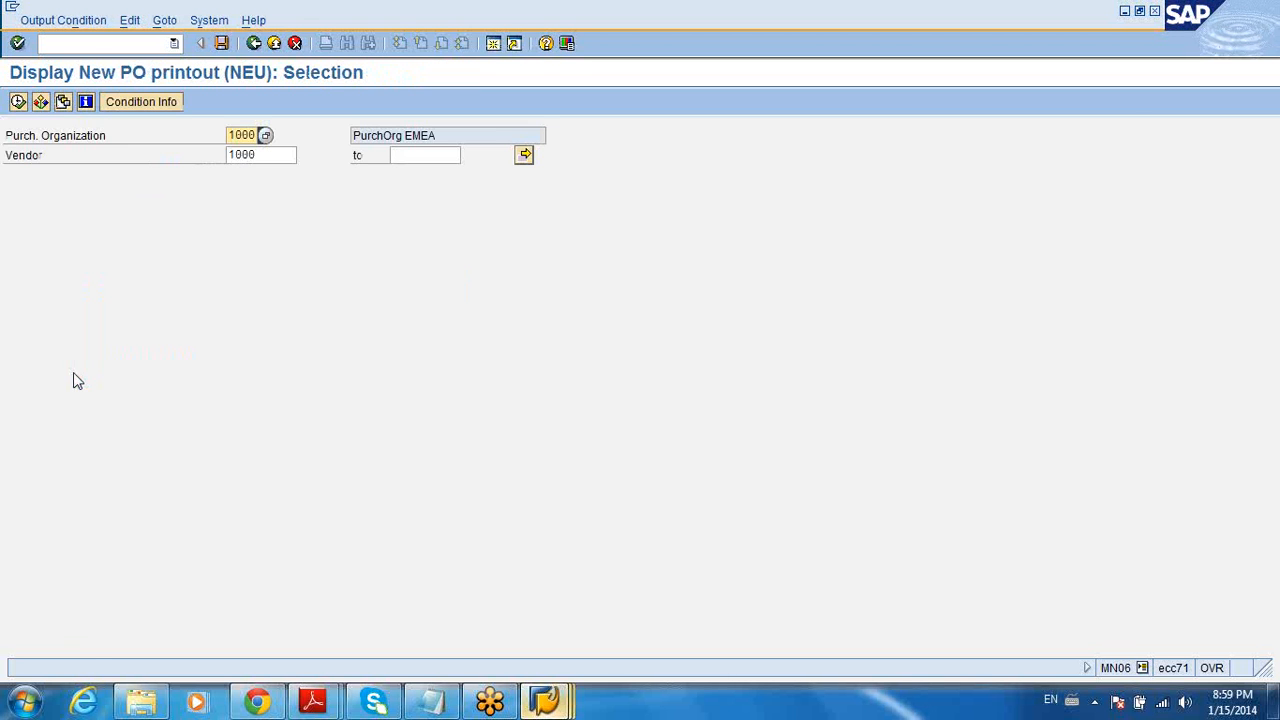
pyautogui.click(16, 109)
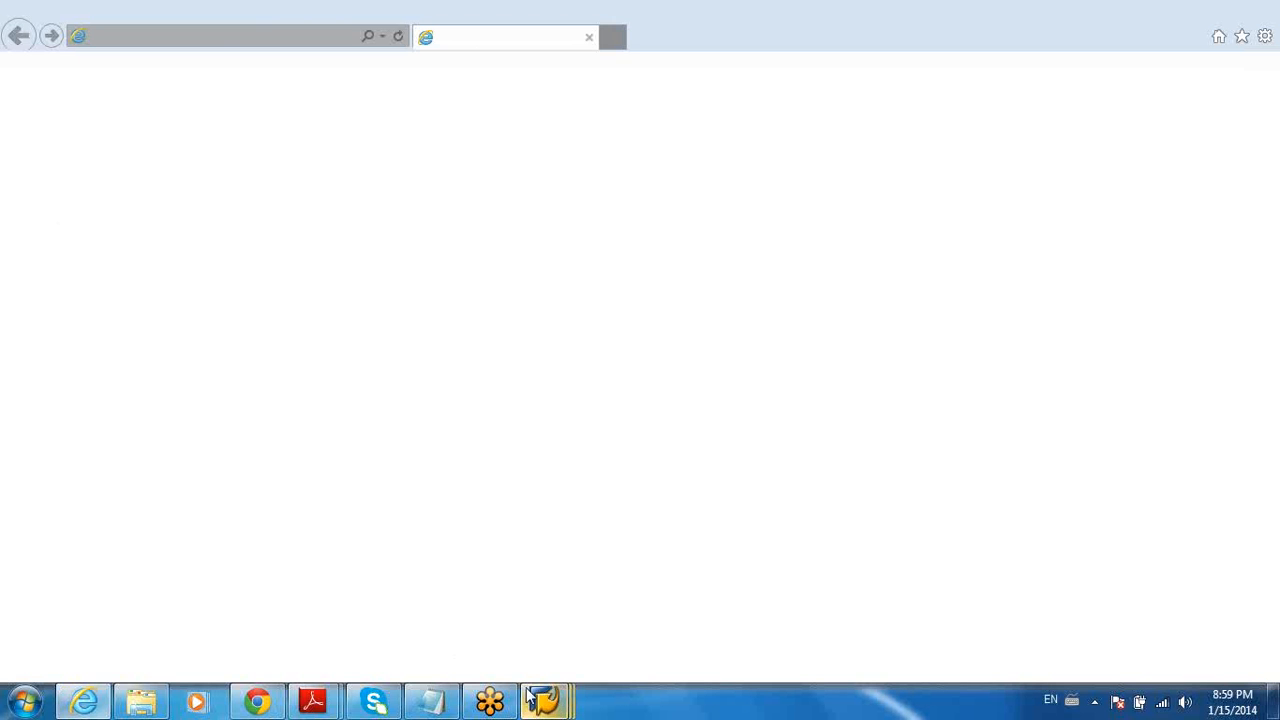
# Exit the Create Reservation transaction in another SAP session and switch back to the NEU condition record selection
pyautogui.moveTo(548, 692)
pyautogui.click(891, 571)
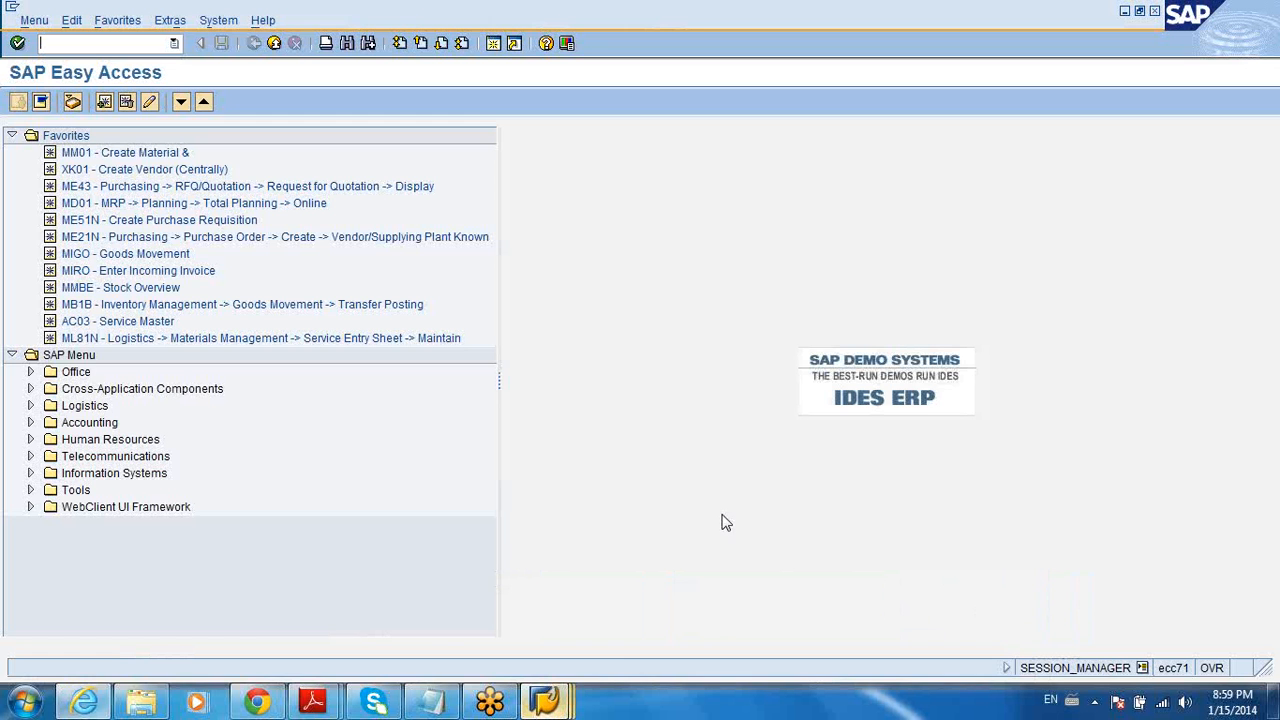
pyautogui.moveTo(546, 700)
pyautogui.click(712, 612)
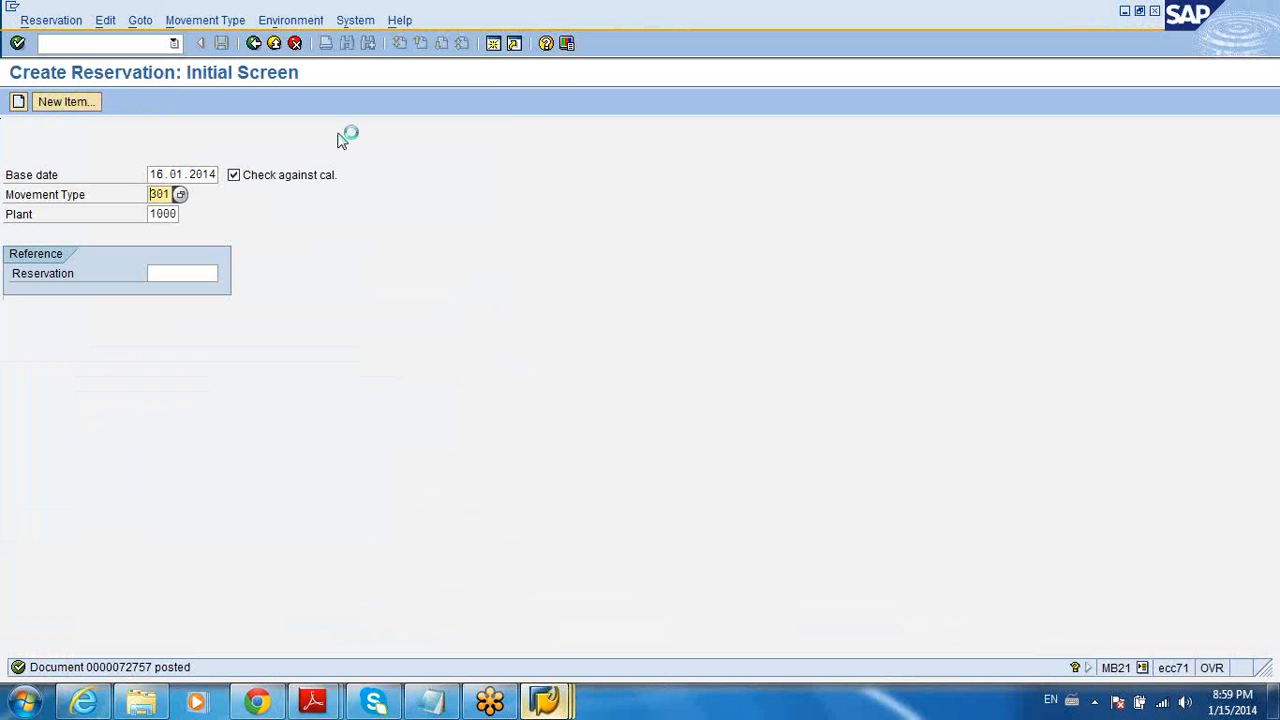
pyautogui.click(274, 43)
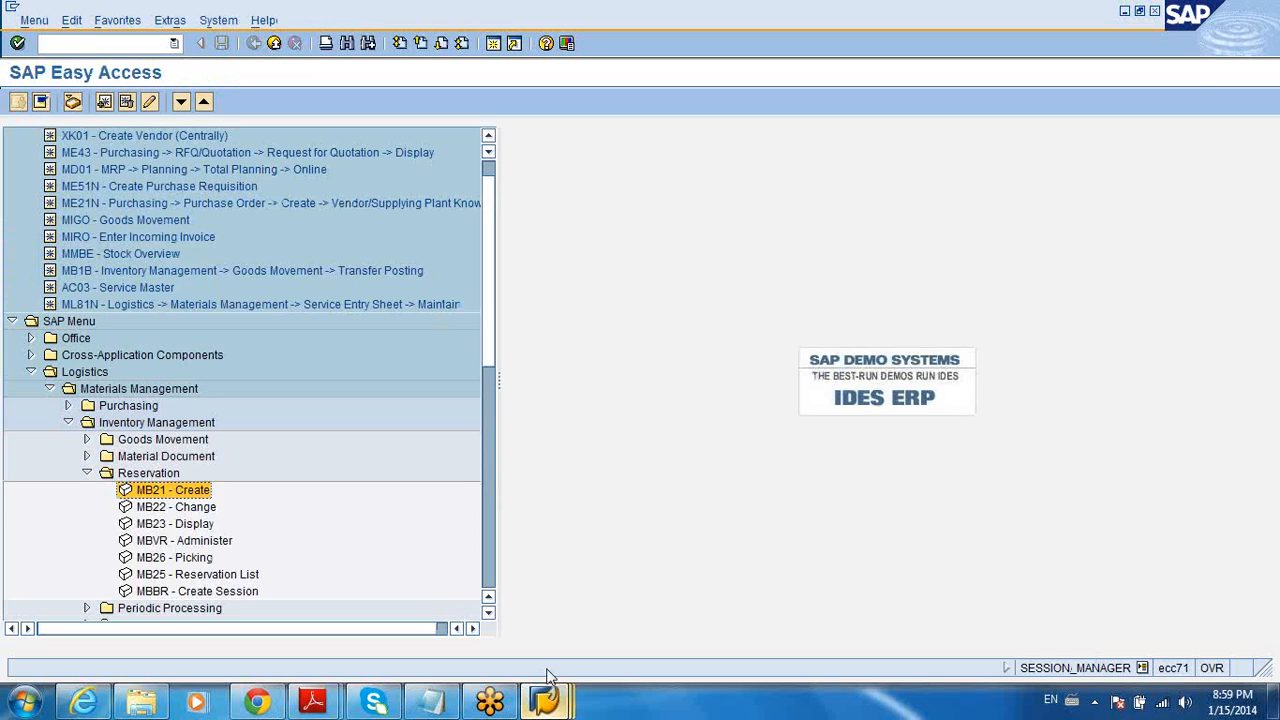
pyautogui.moveTo(546, 700)
pyautogui.click(557, 634)
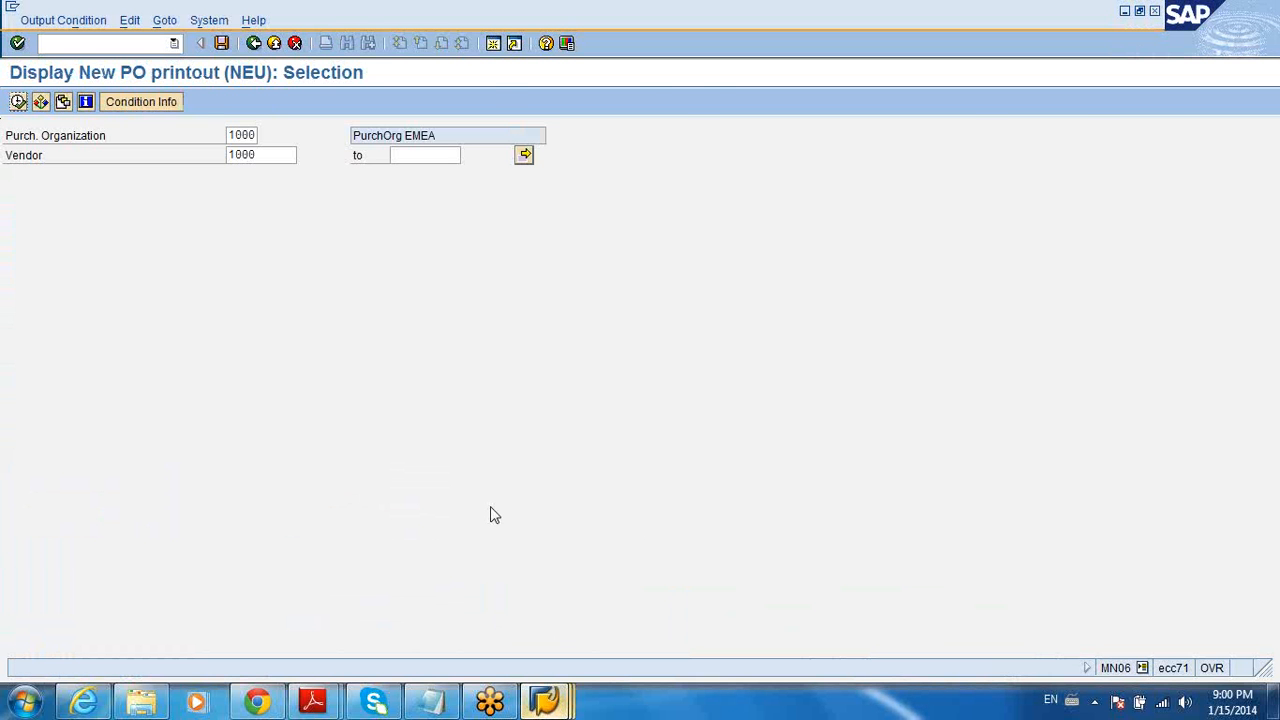
# Display the NEU condition records and examine the vendor record's partner function and available transmission mediums, including EDI
pyautogui.click(18, 102)
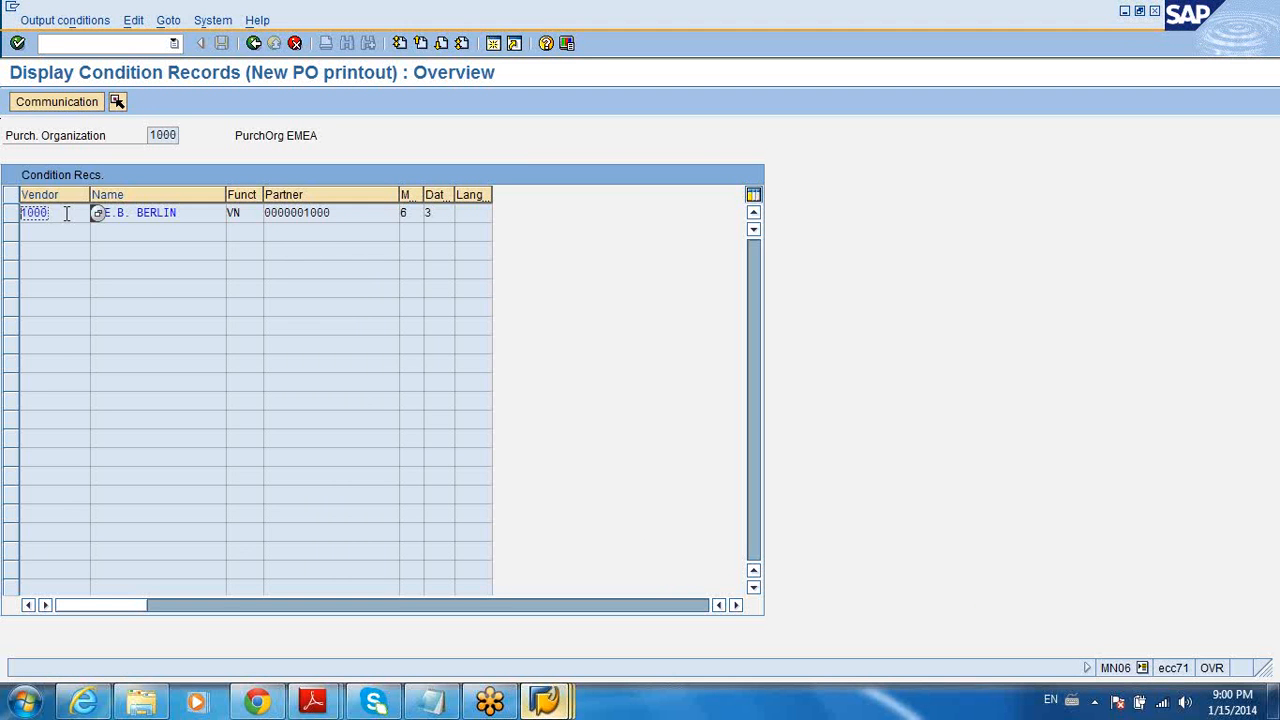
pyautogui.click(168, 213)
pyautogui.click(254, 212)
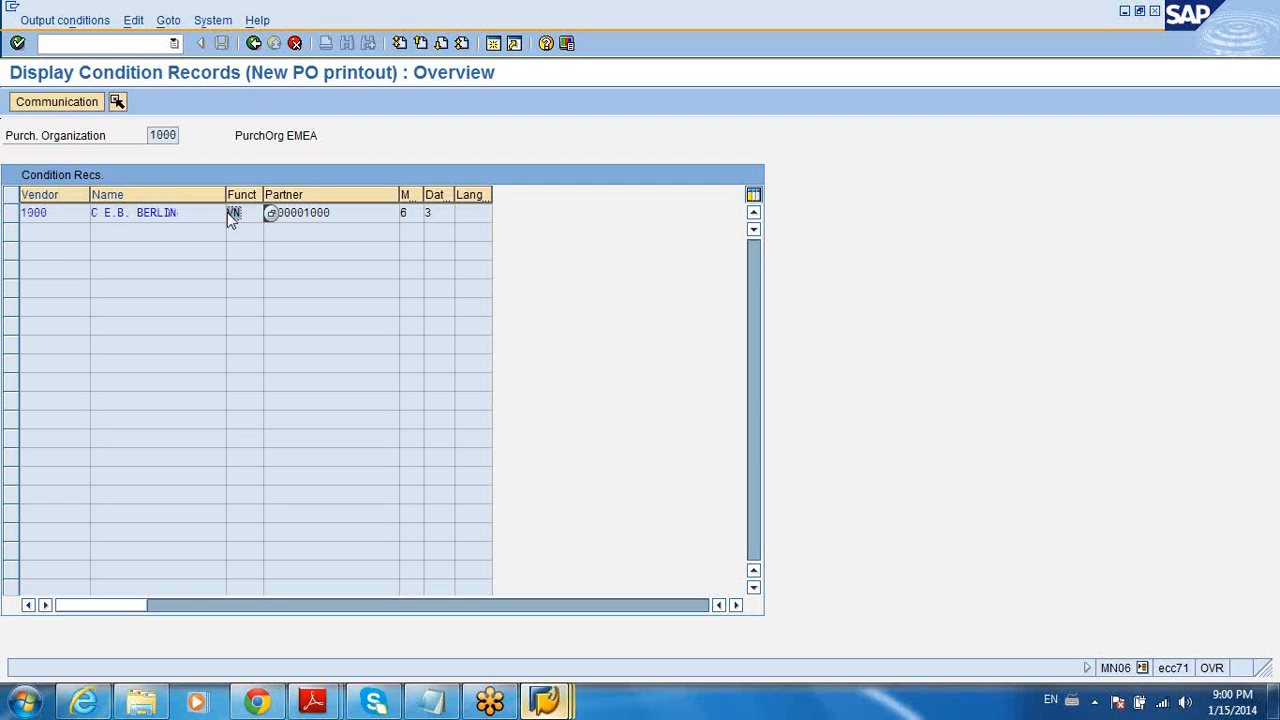
pyautogui.click(405, 213)
pyautogui.click(429, 214)
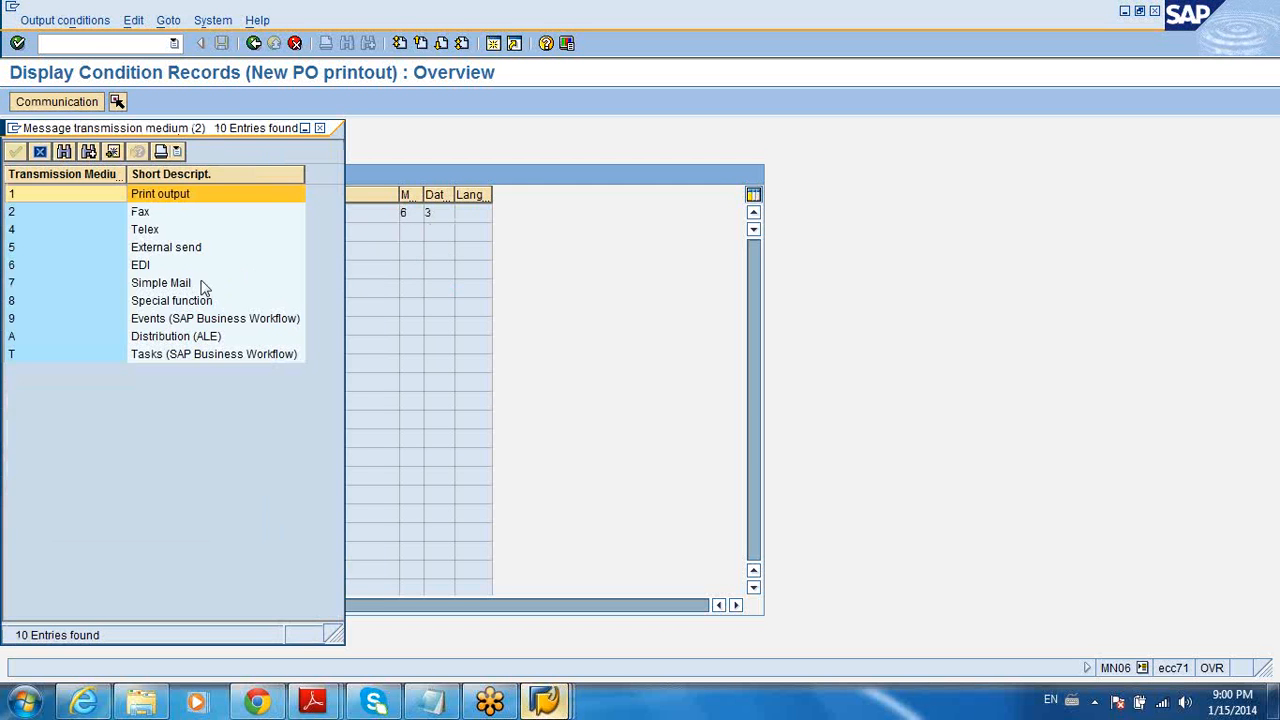
pyautogui.click(142, 266)
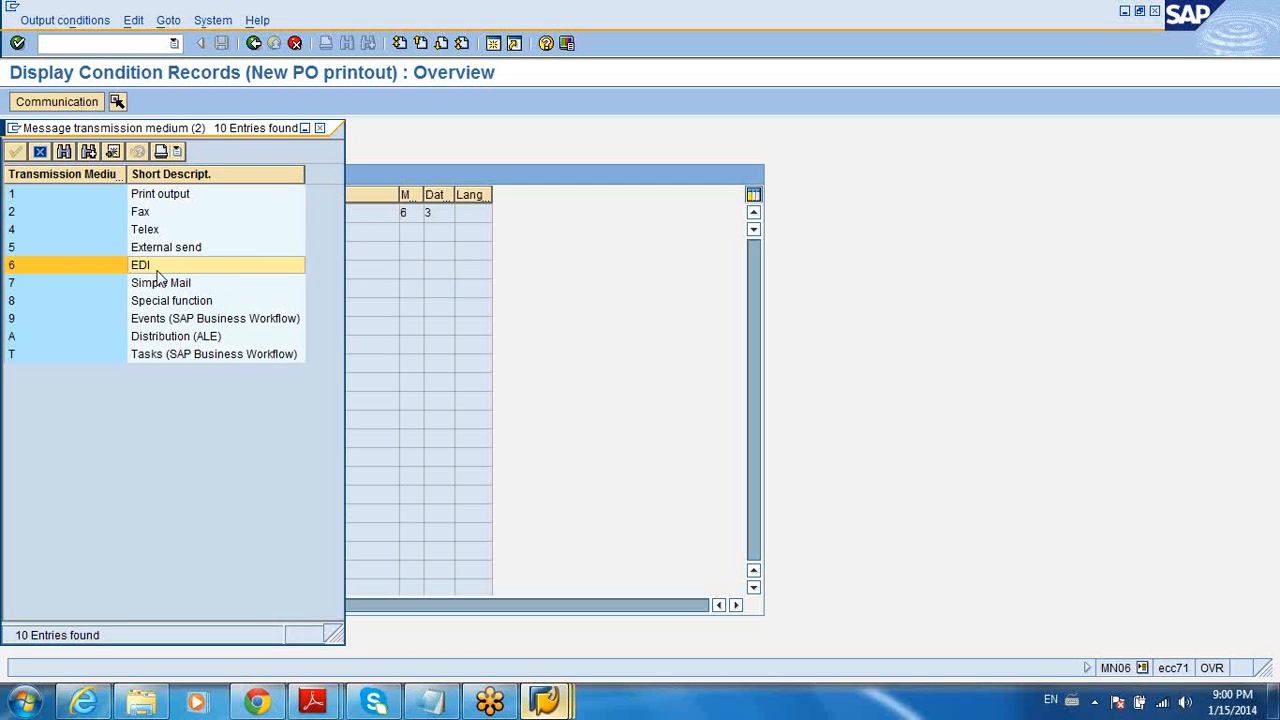
pyautogui.click(320, 129)
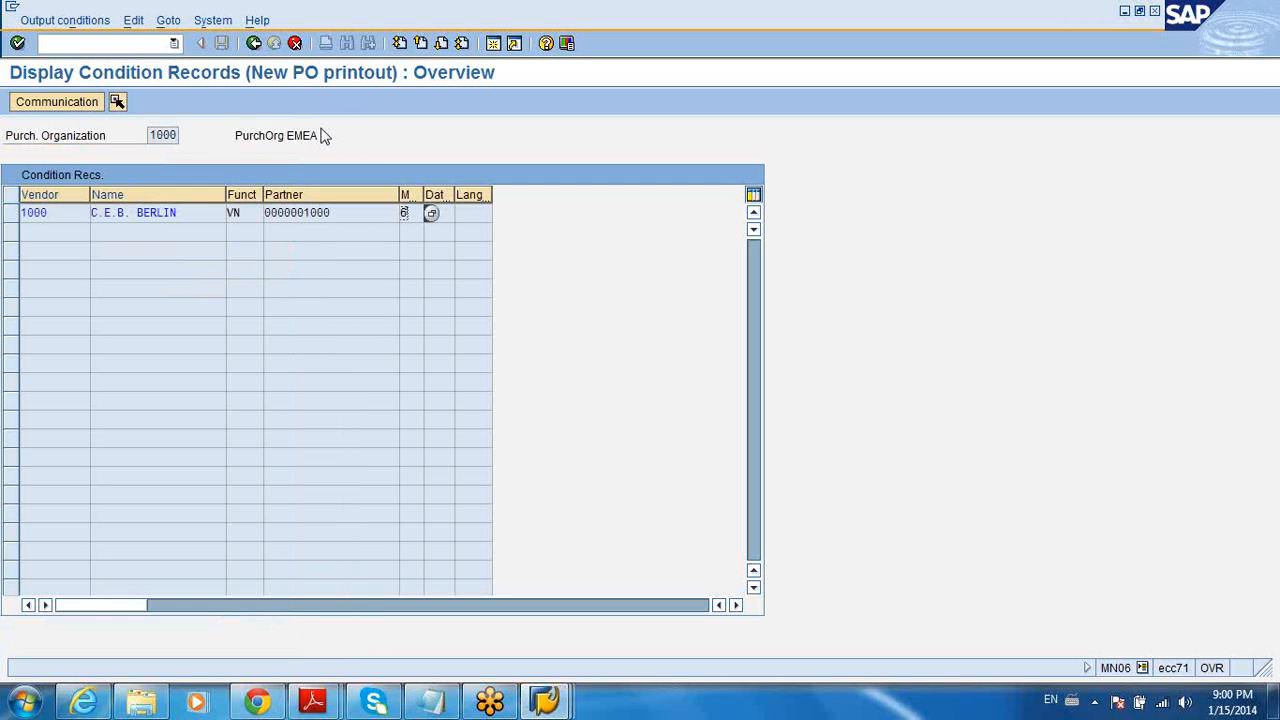
# Leave the condition record display for the SAP Easy Access menu and collapse the Messages folder
pyautogui.click(254, 43)
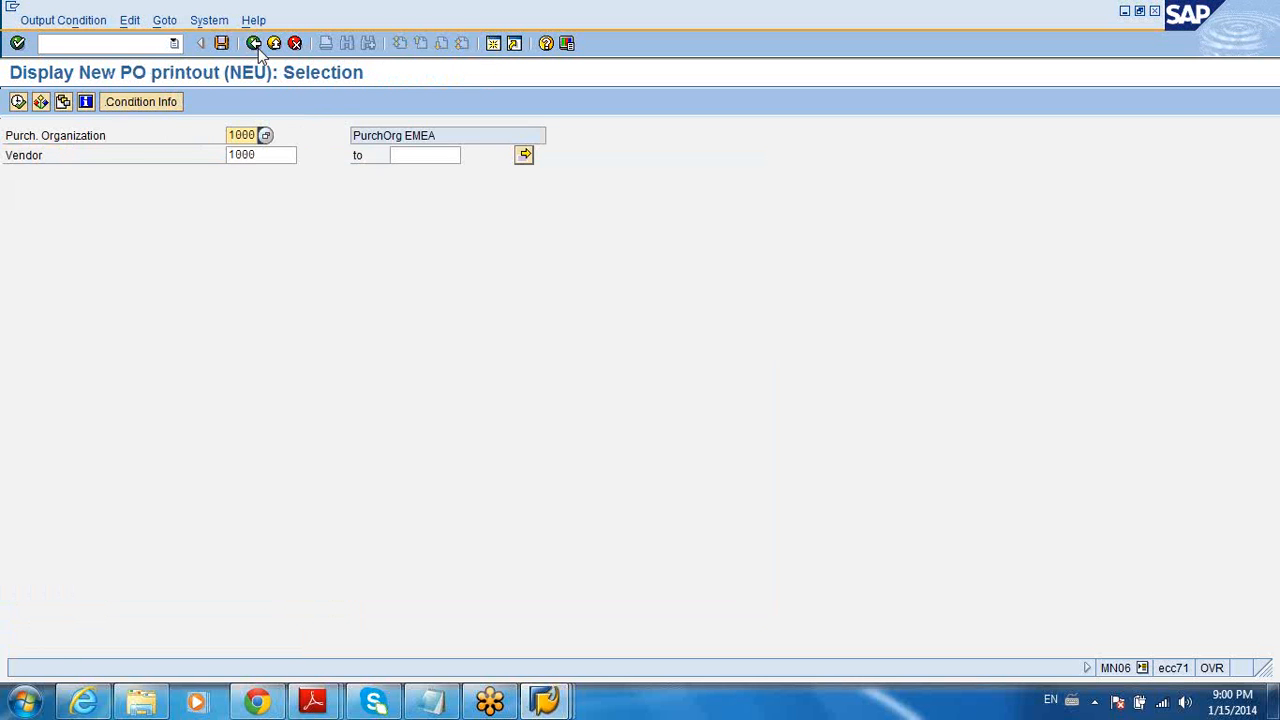
pyautogui.click(255, 44)
pyautogui.click(255, 44)
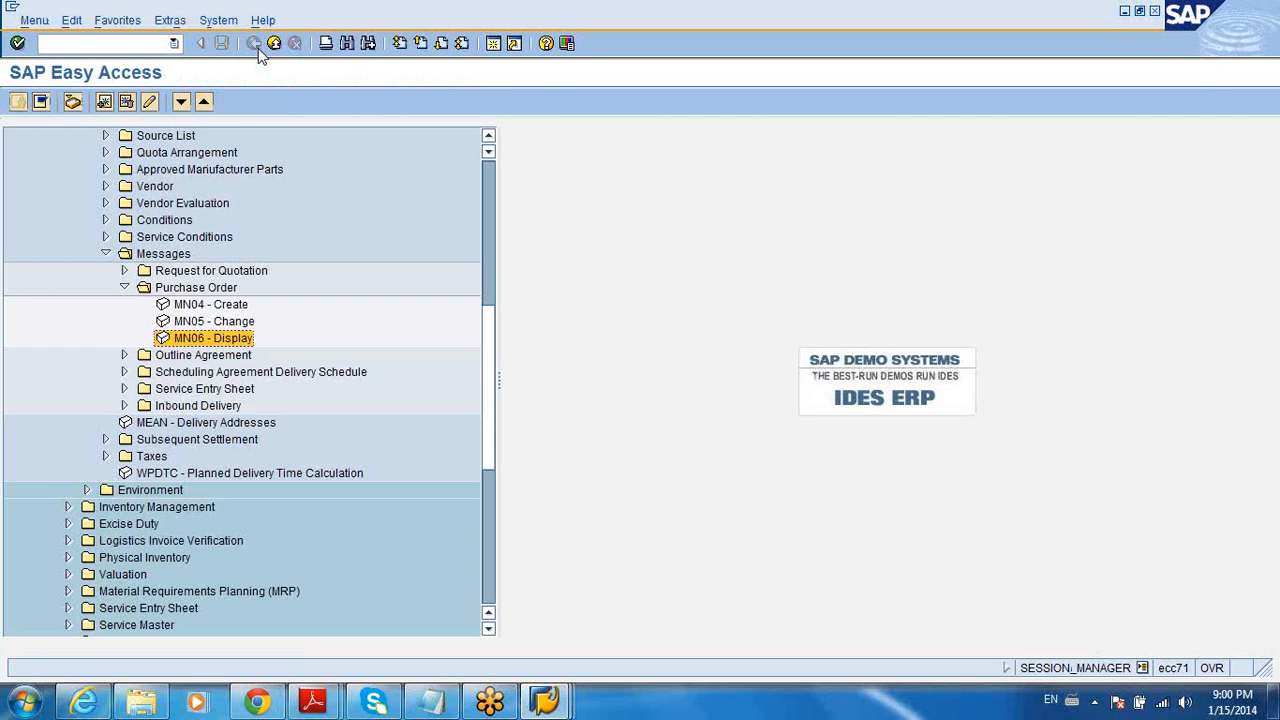
pyautogui.click(105, 253)
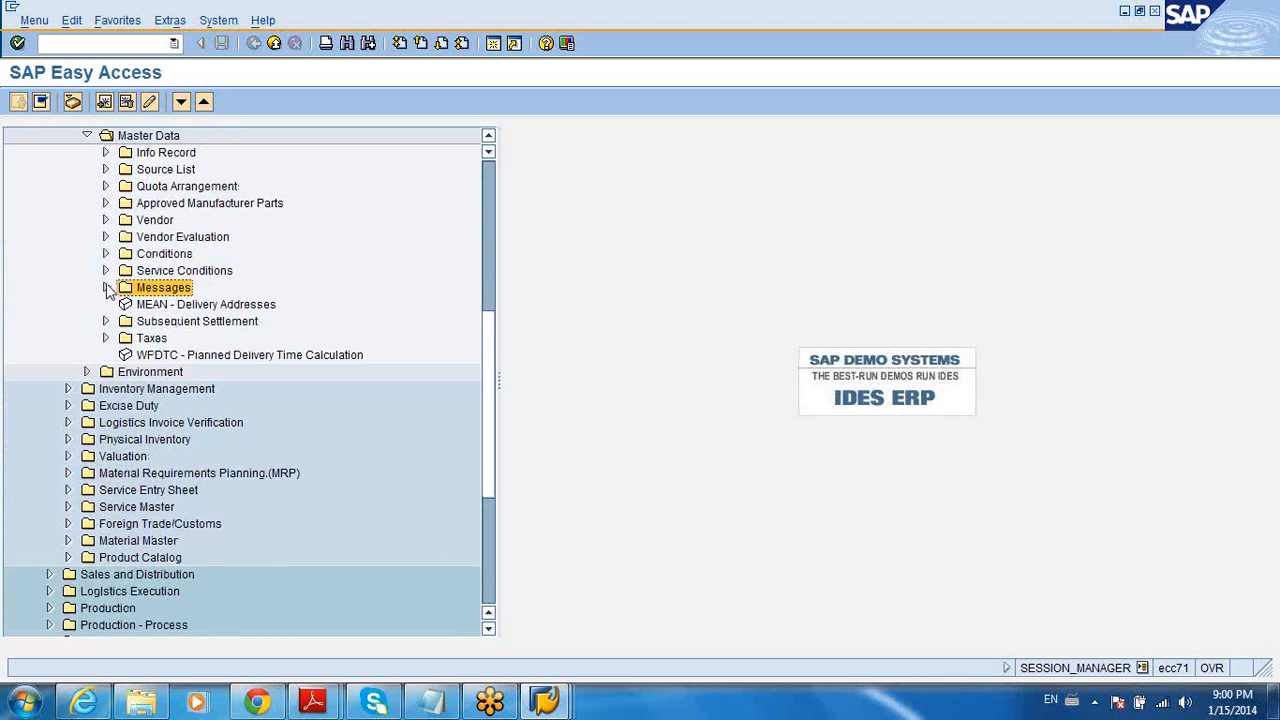
# Examine the message transactions for Request for Quotation, Purchase Order and Outline Agreement under Master Data, and collapse the Messages folder
pyautogui.click(105, 287)
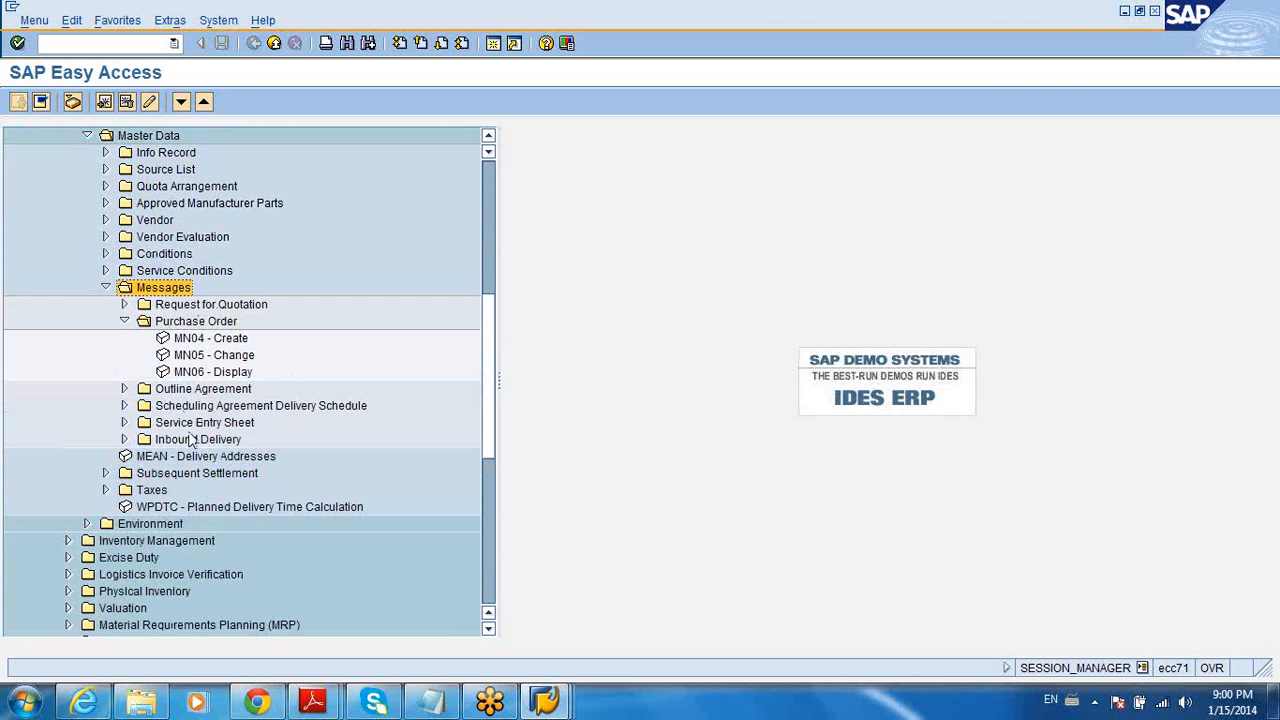
pyautogui.click(124, 304)
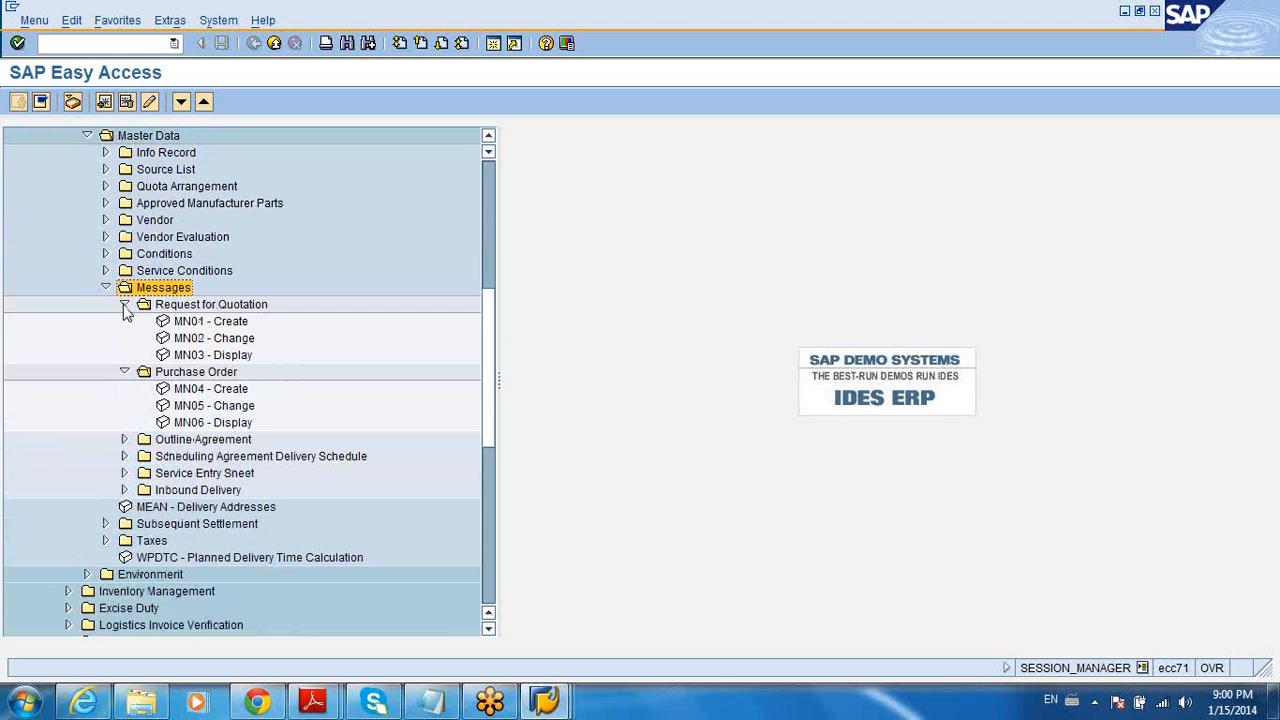
pyautogui.click(192, 322)
pyautogui.click(205, 389)
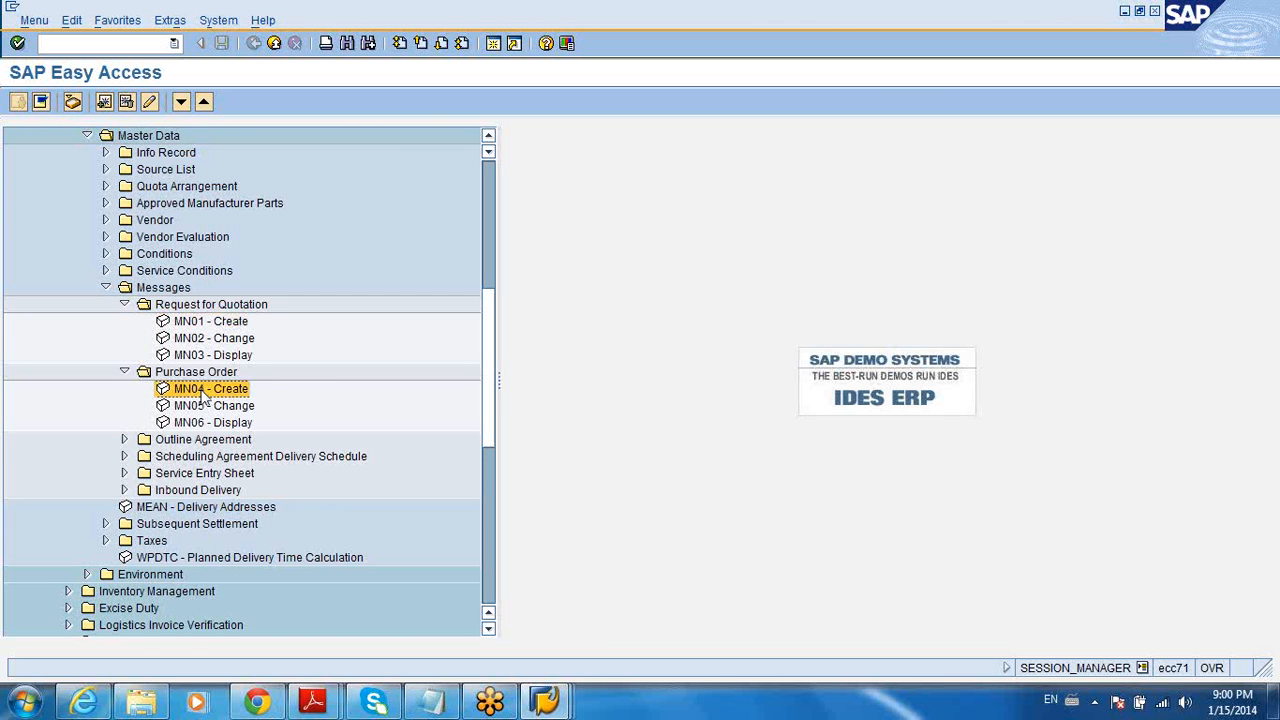
pyautogui.click(124, 440)
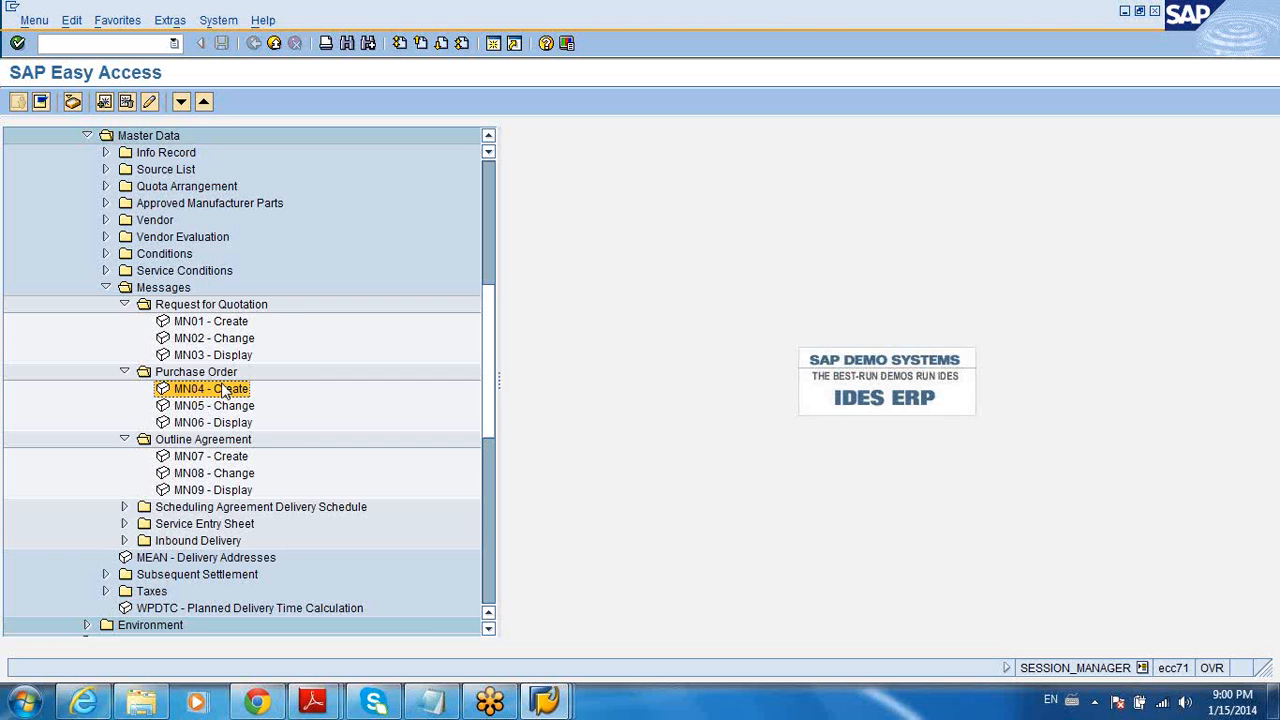
pyautogui.click(106, 288)
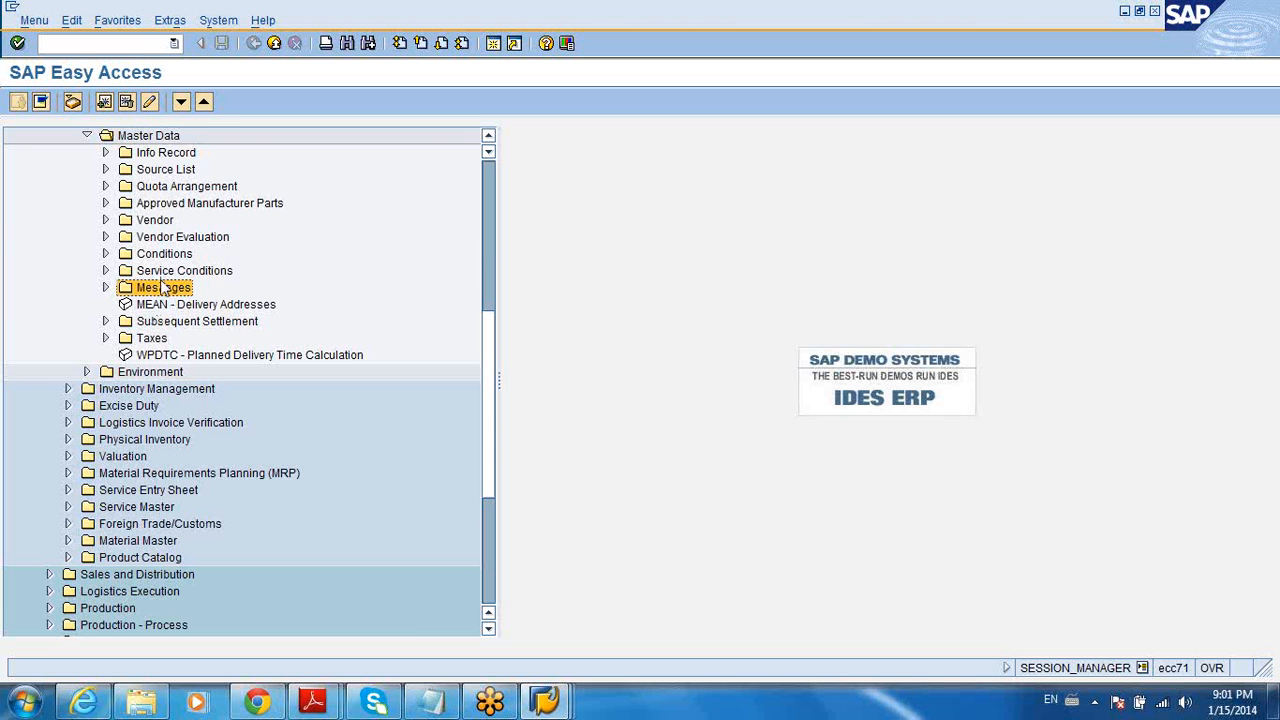
# Run transaction SPRO and display the SAP Customizing Implementation Guide
pyautogui.click(117, 45)
pyautogui.press('Return')
pyautogui.click(78, 102)
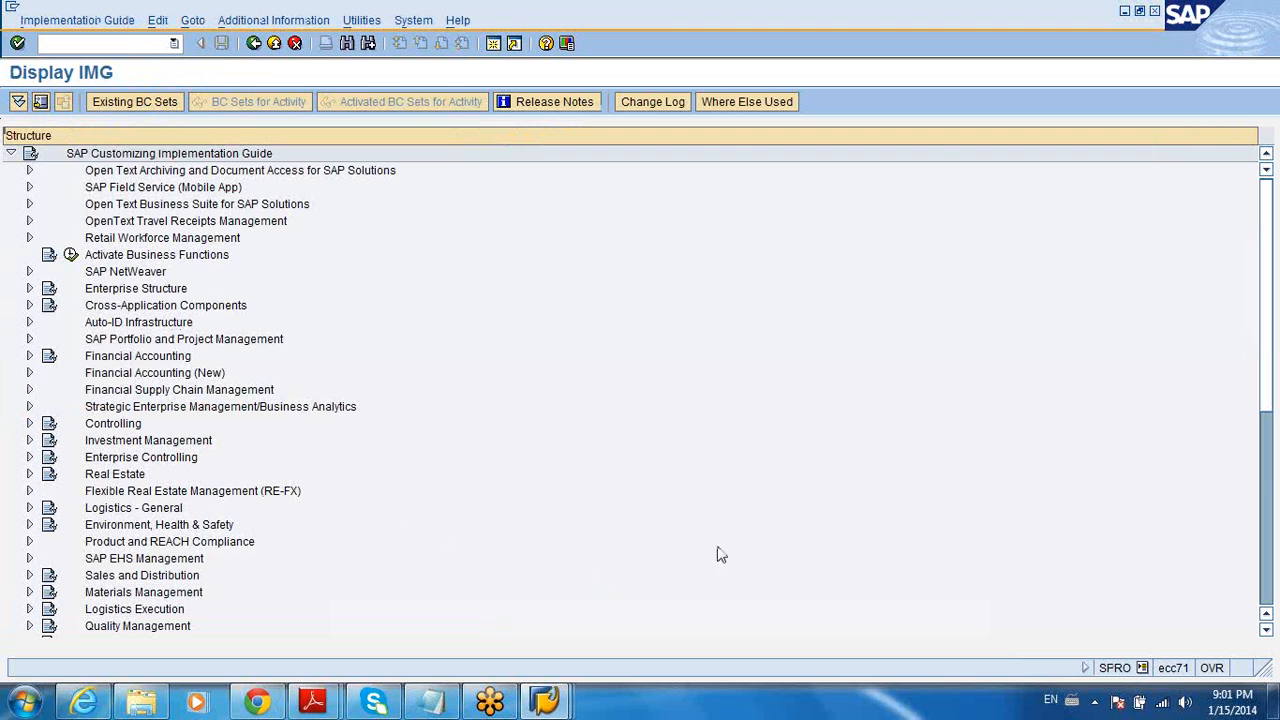
# Expand the implementation guide through Materials Management, Purchasing, Messages and Output Control to Message Types
pyautogui.click(1268, 475)
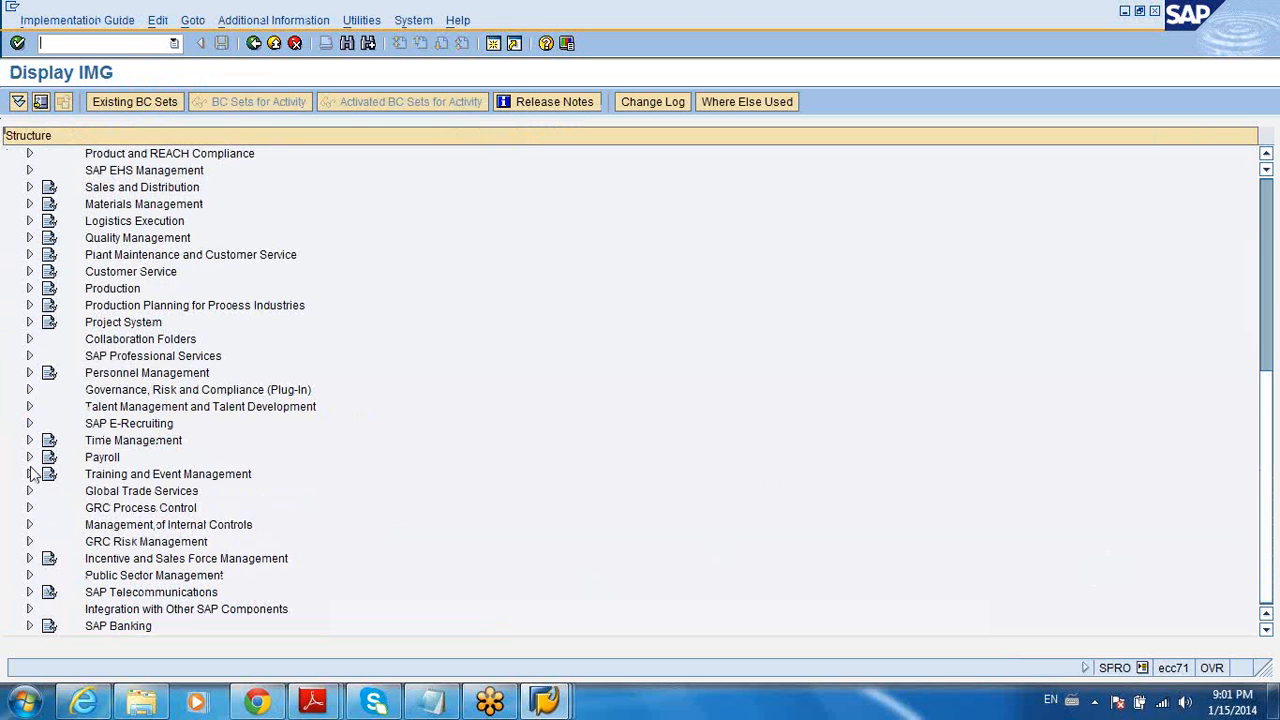
pyautogui.click(29, 204)
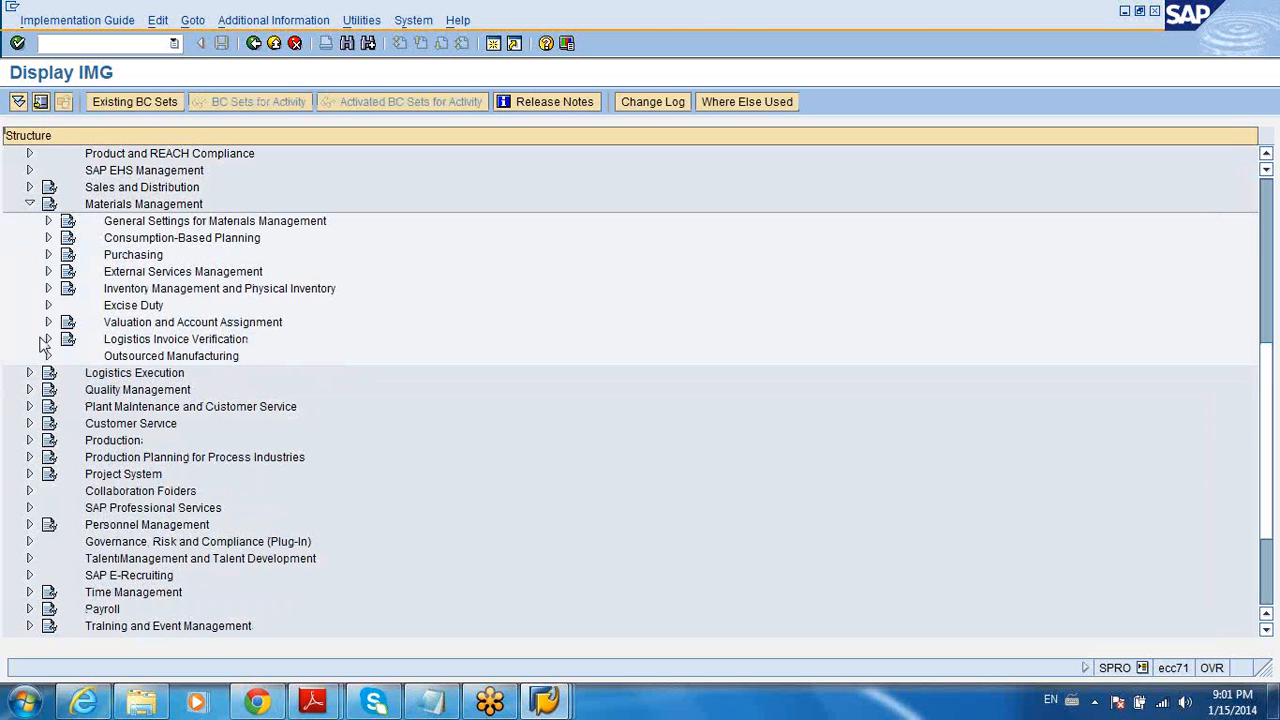
pyautogui.click(48, 254)
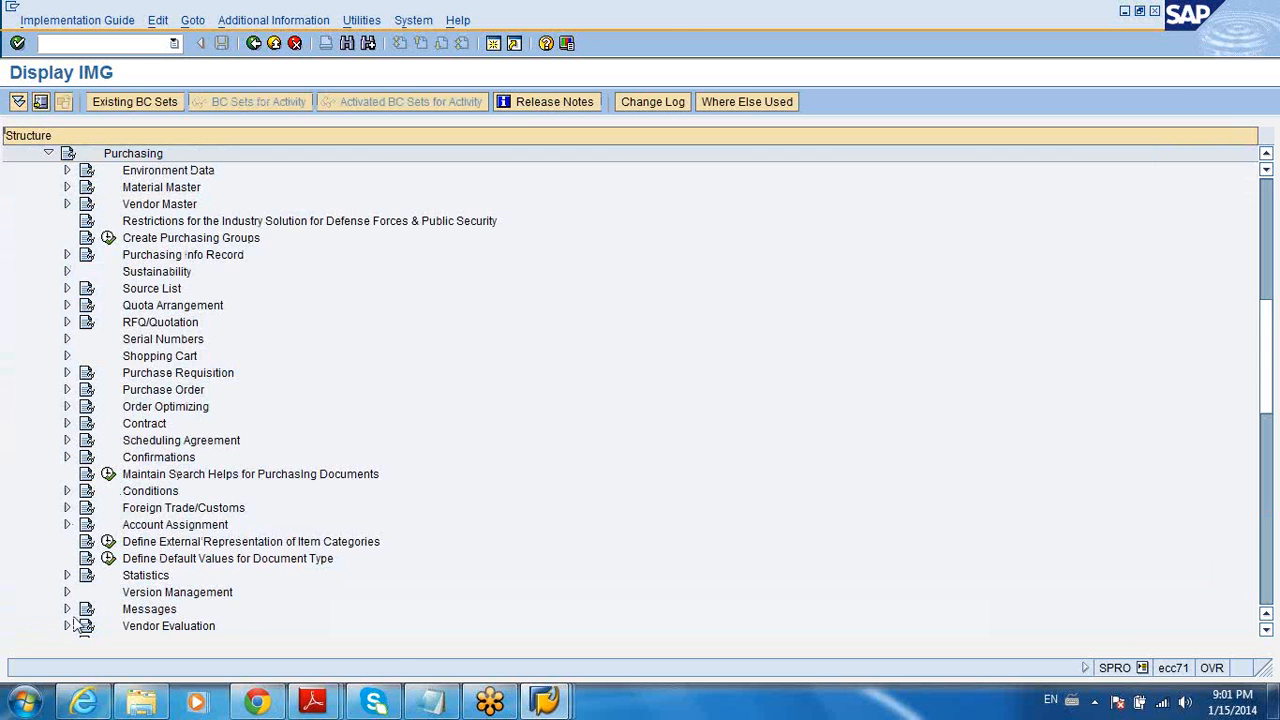
pyautogui.click(67, 610)
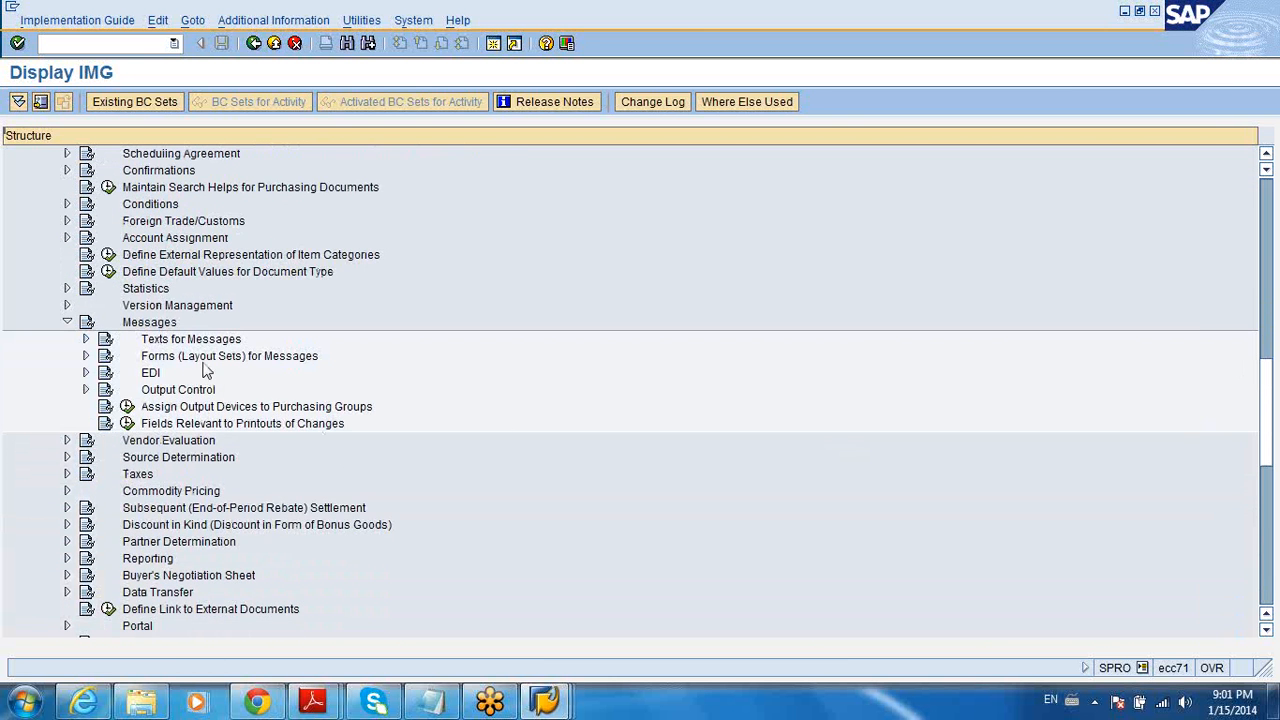
pyautogui.click(86, 390)
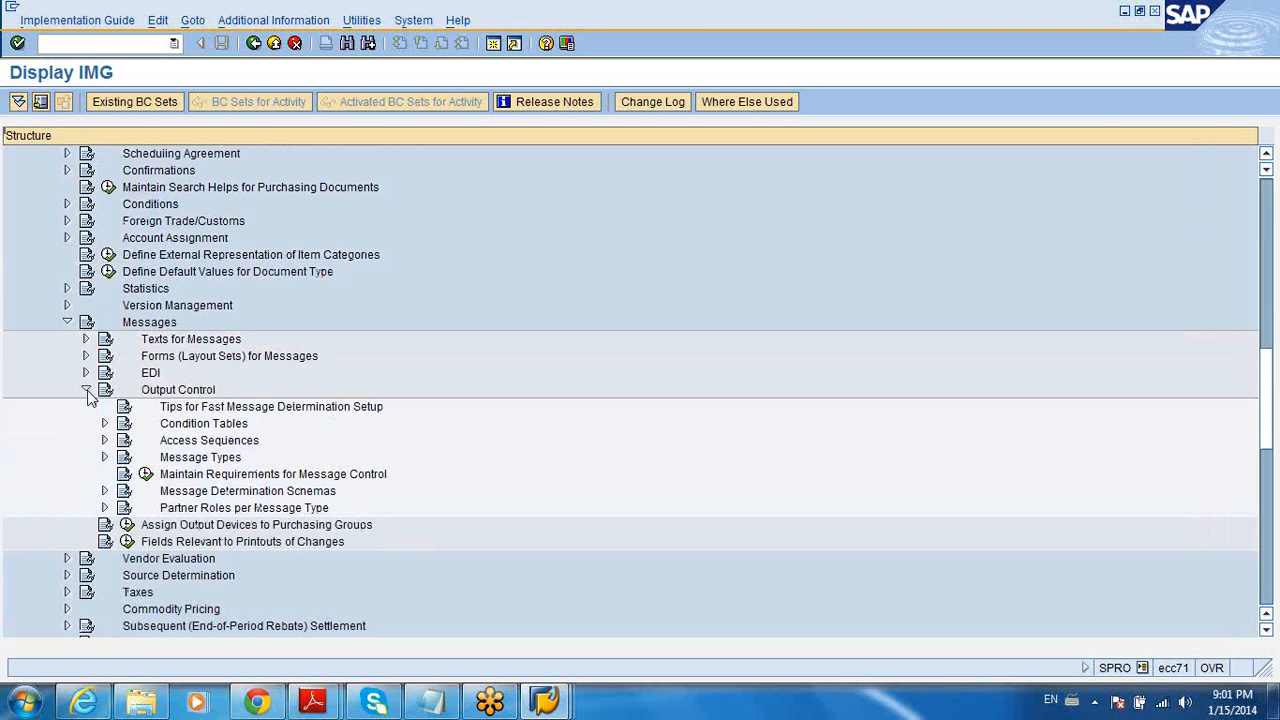
pyautogui.click(105, 457)
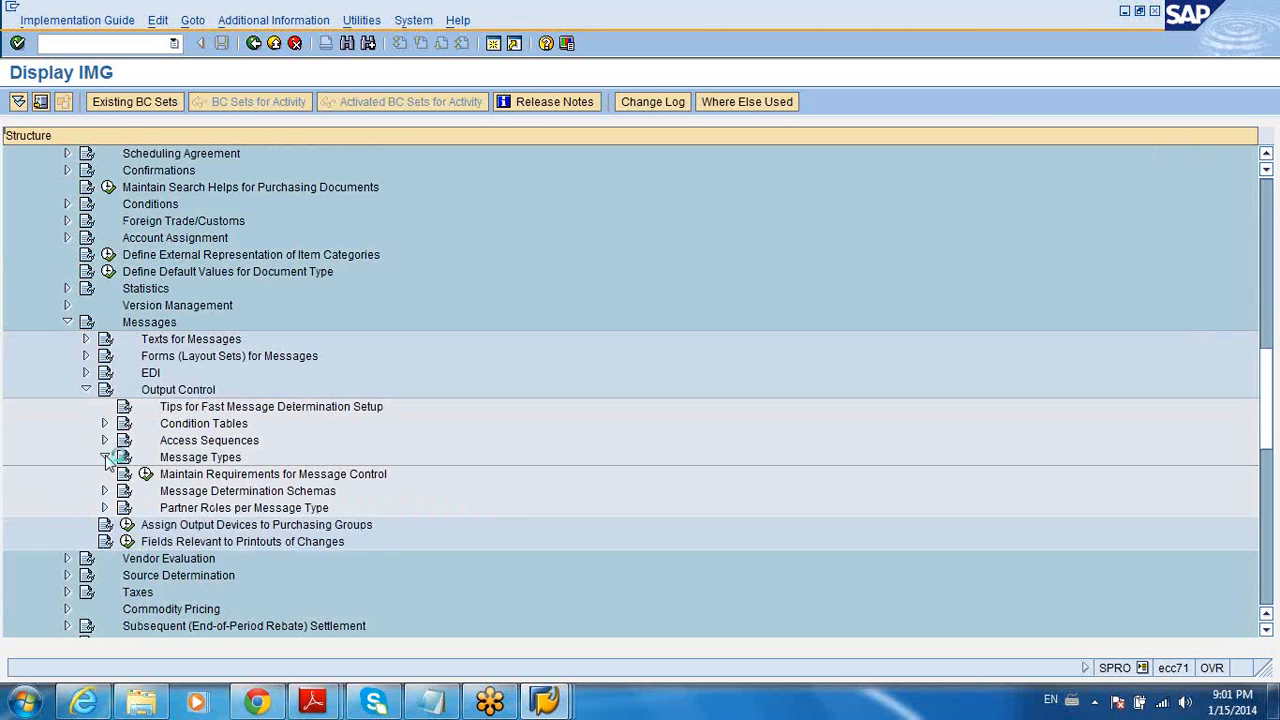
# Open Maintain Message Types for PO under Define Message Types for Purchase Order and display the processing routines of output type NEU
pyautogui.click(164, 491)
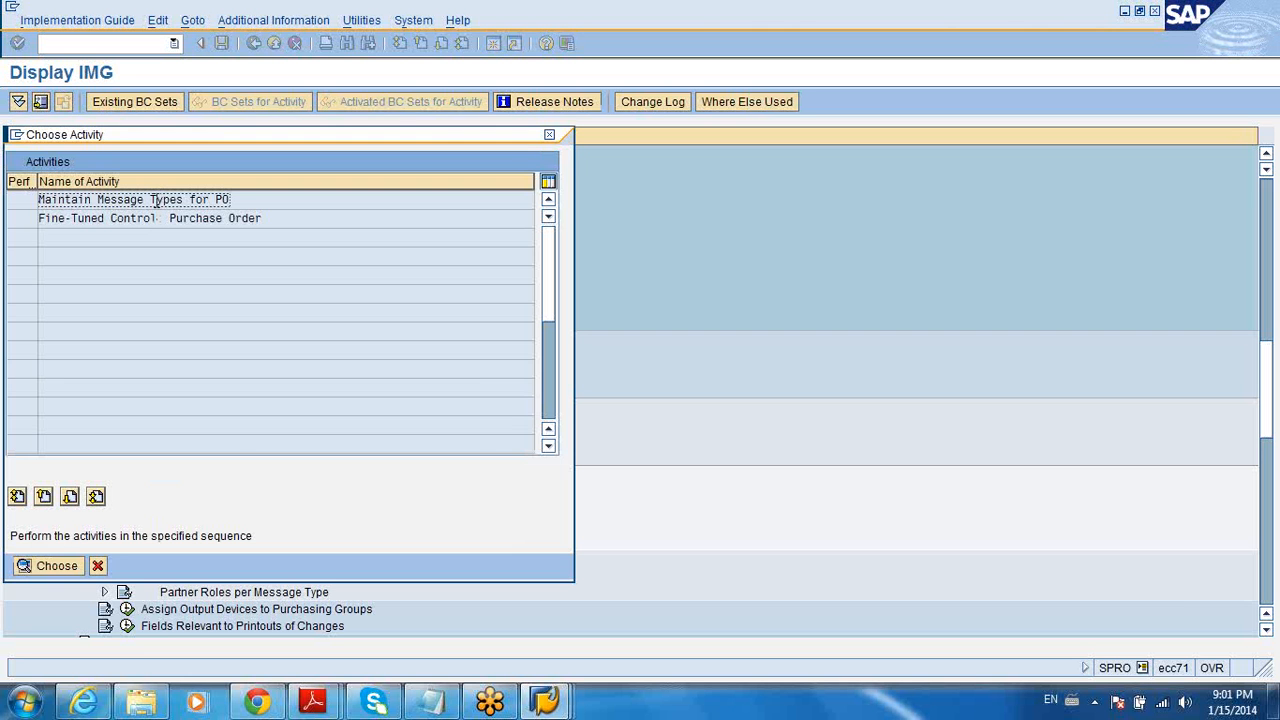
pyautogui.doubleClick(155, 200)
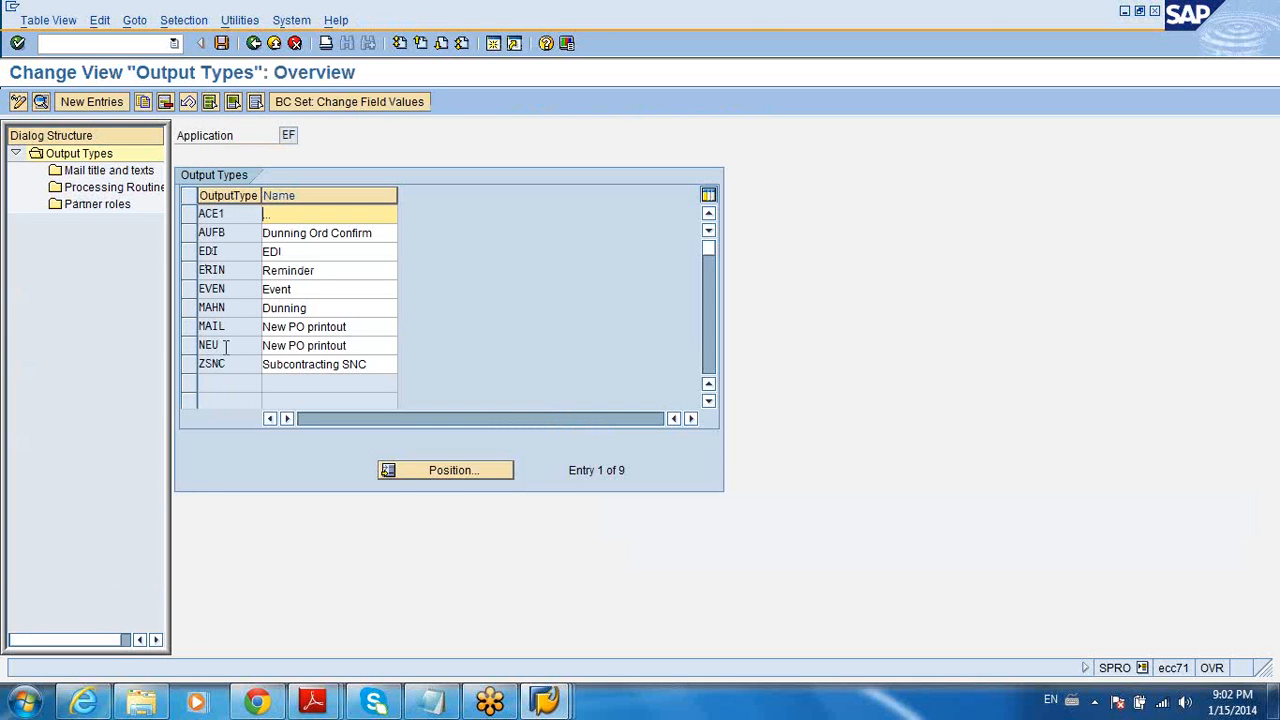
pyautogui.click(189, 346)
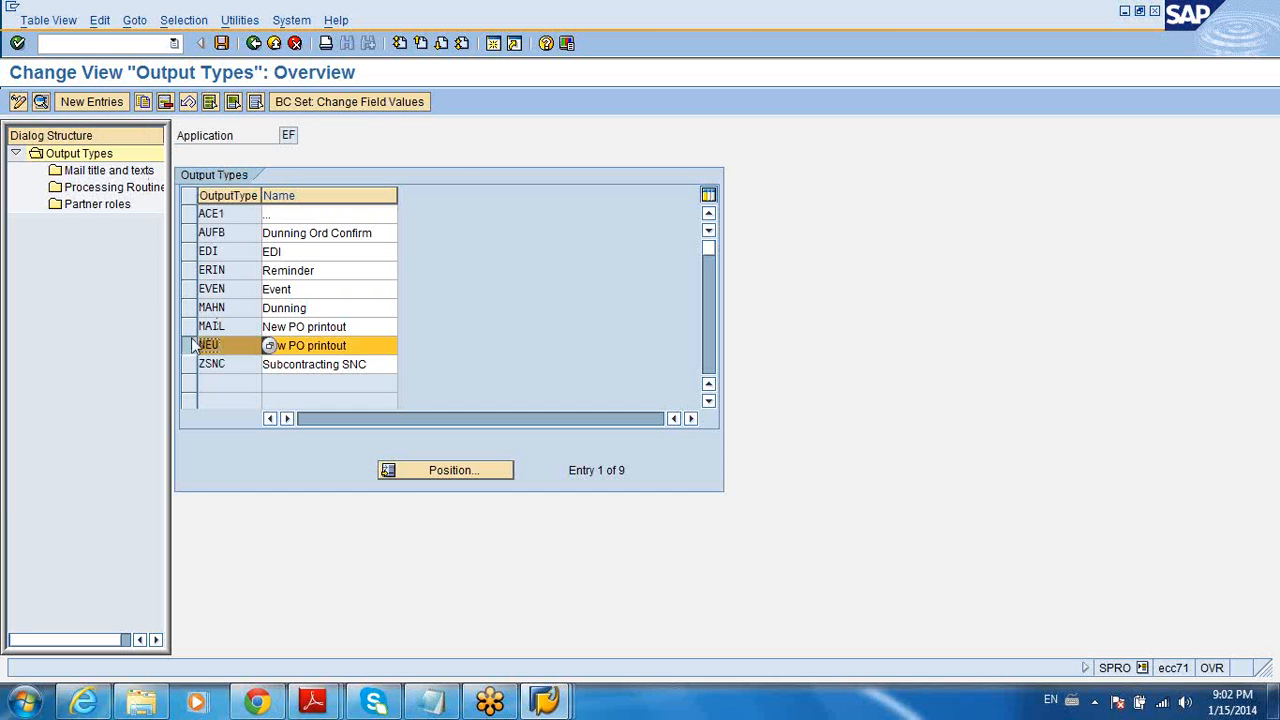
pyautogui.doubleClick(118, 188)
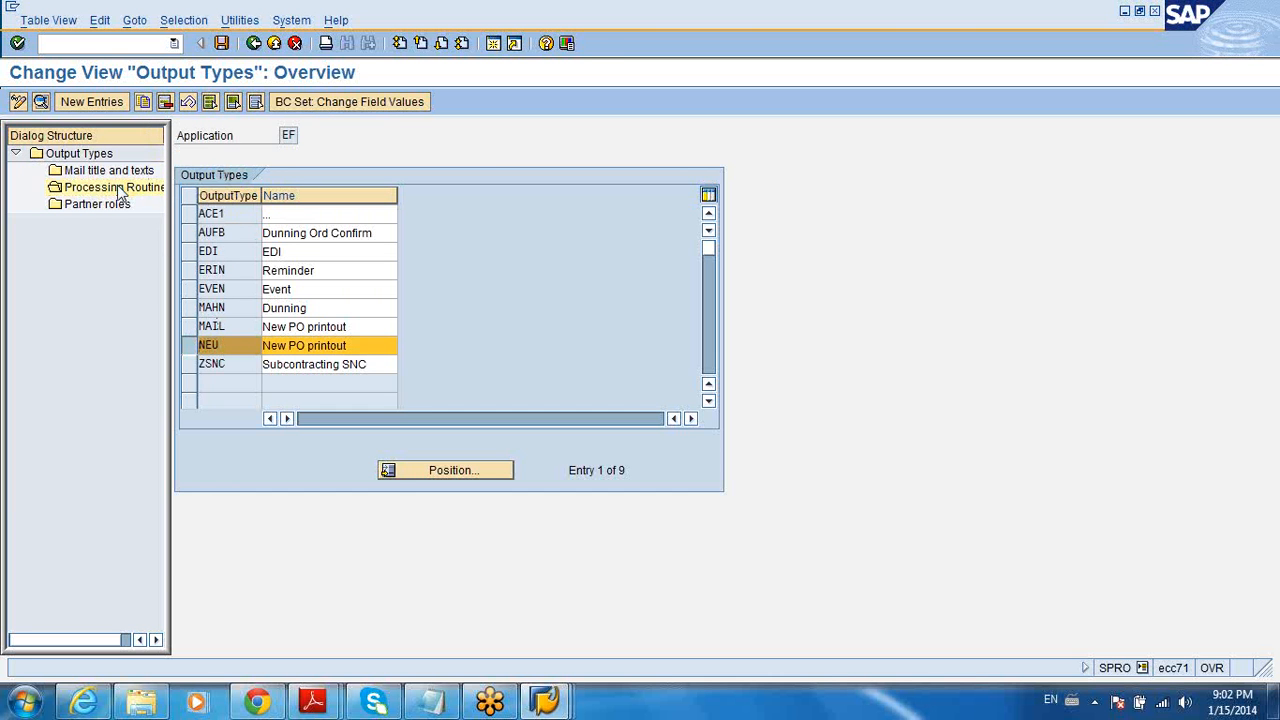
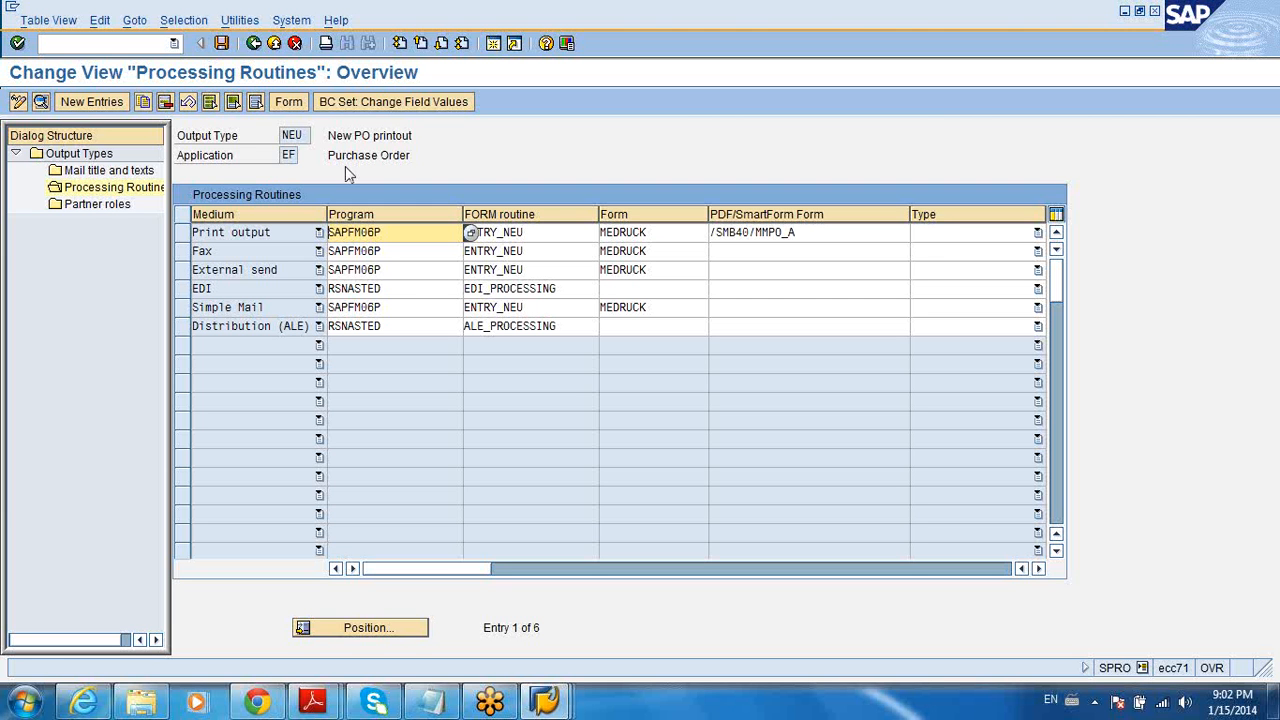
# Leave the output type customizing, collapse the guide's Messages node and return to the SAP Easy Access menu
pyautogui.click(254, 43)
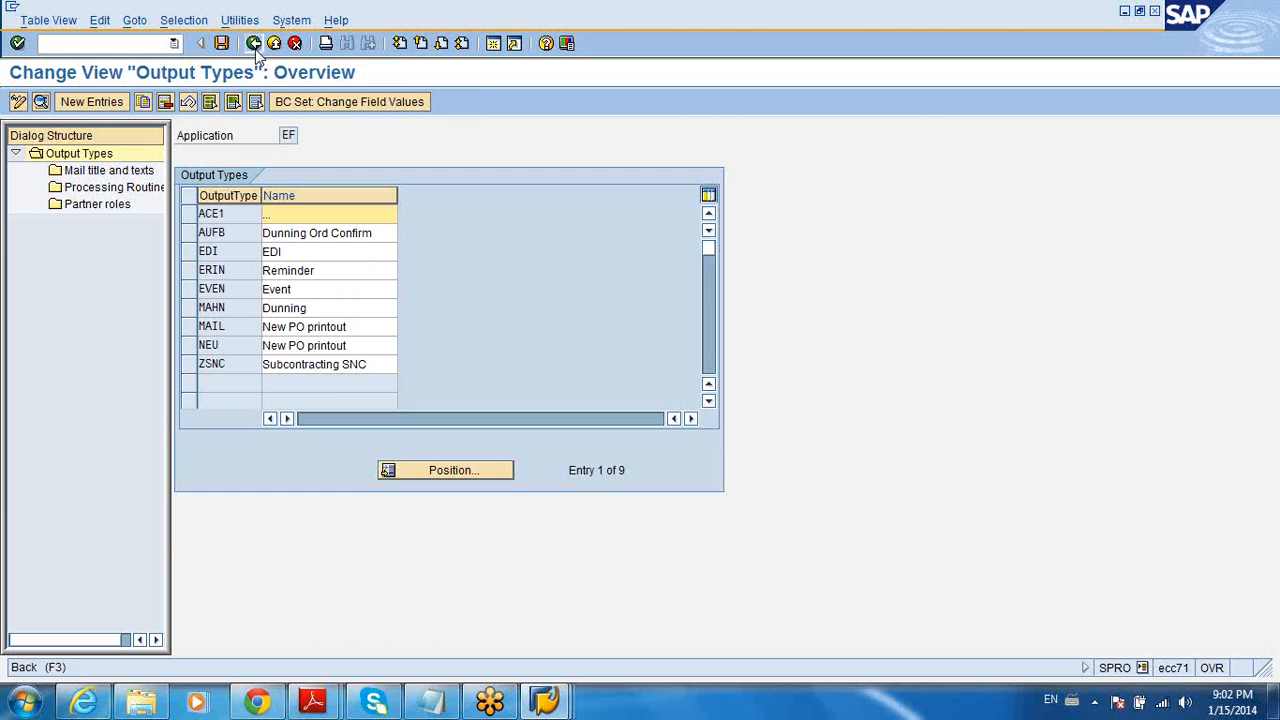
pyautogui.click(254, 43)
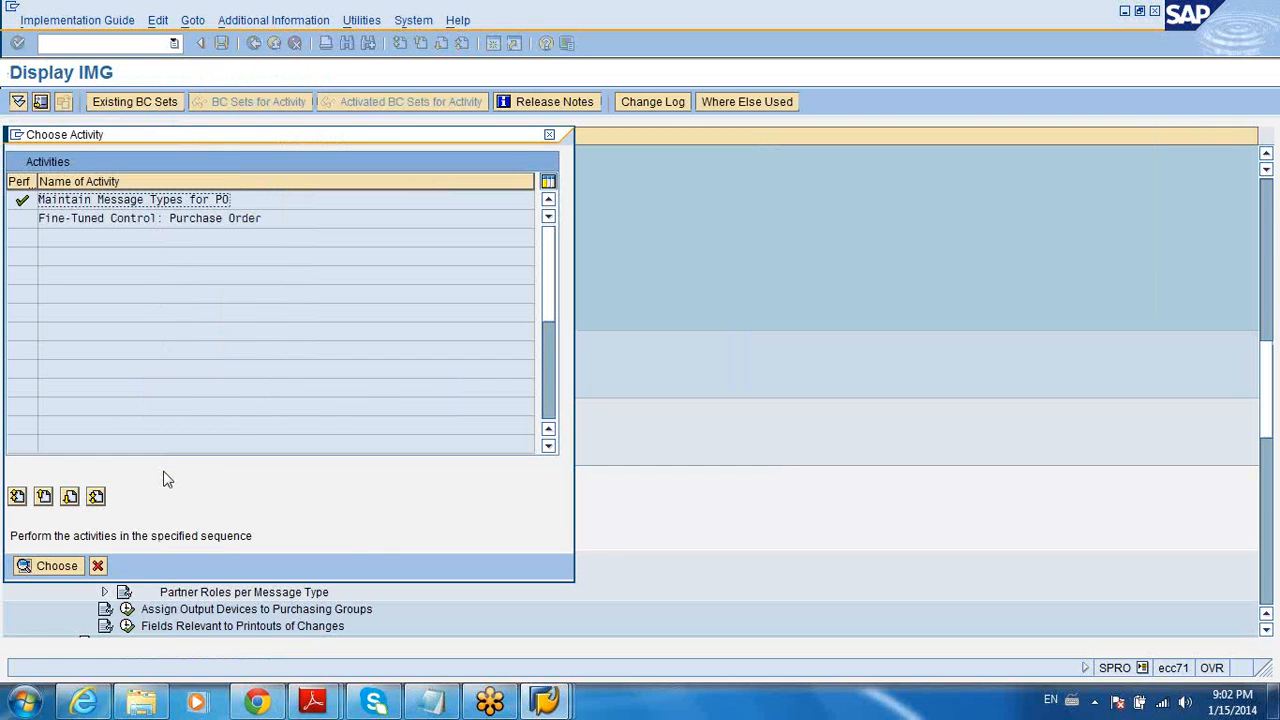
pyautogui.click(97, 566)
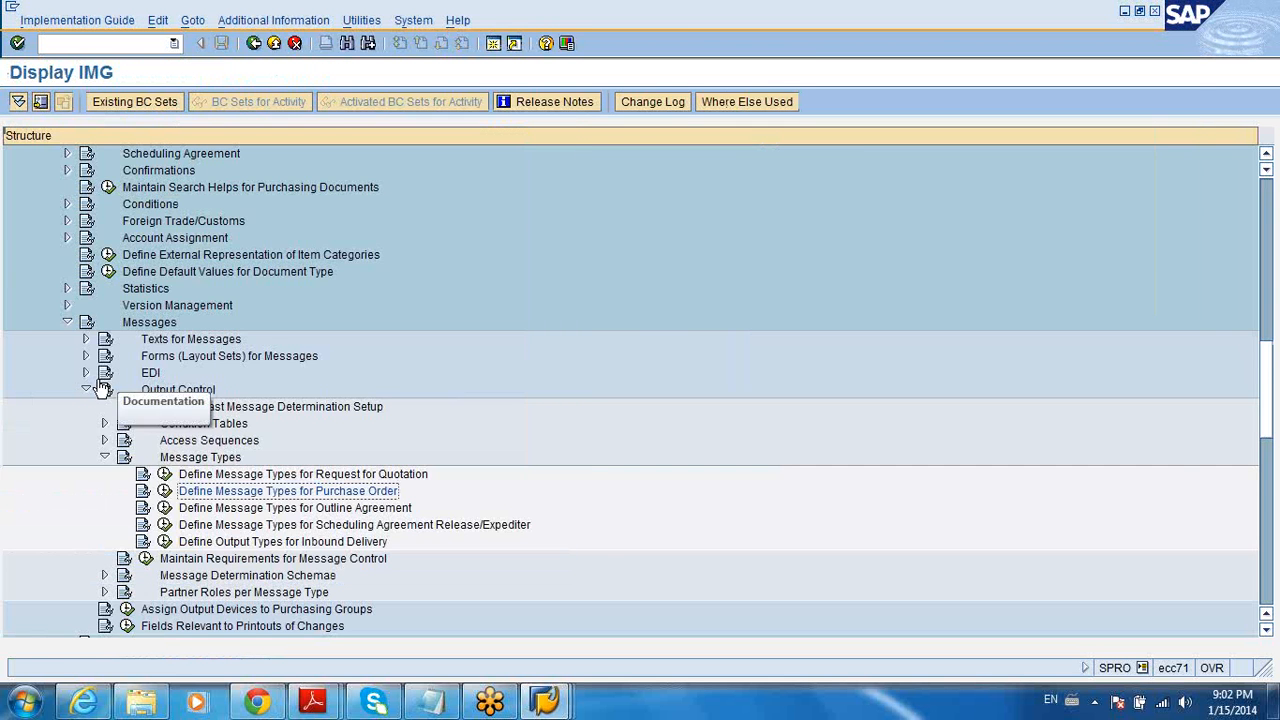
pyautogui.click(68, 322)
pyautogui.click(254, 46)
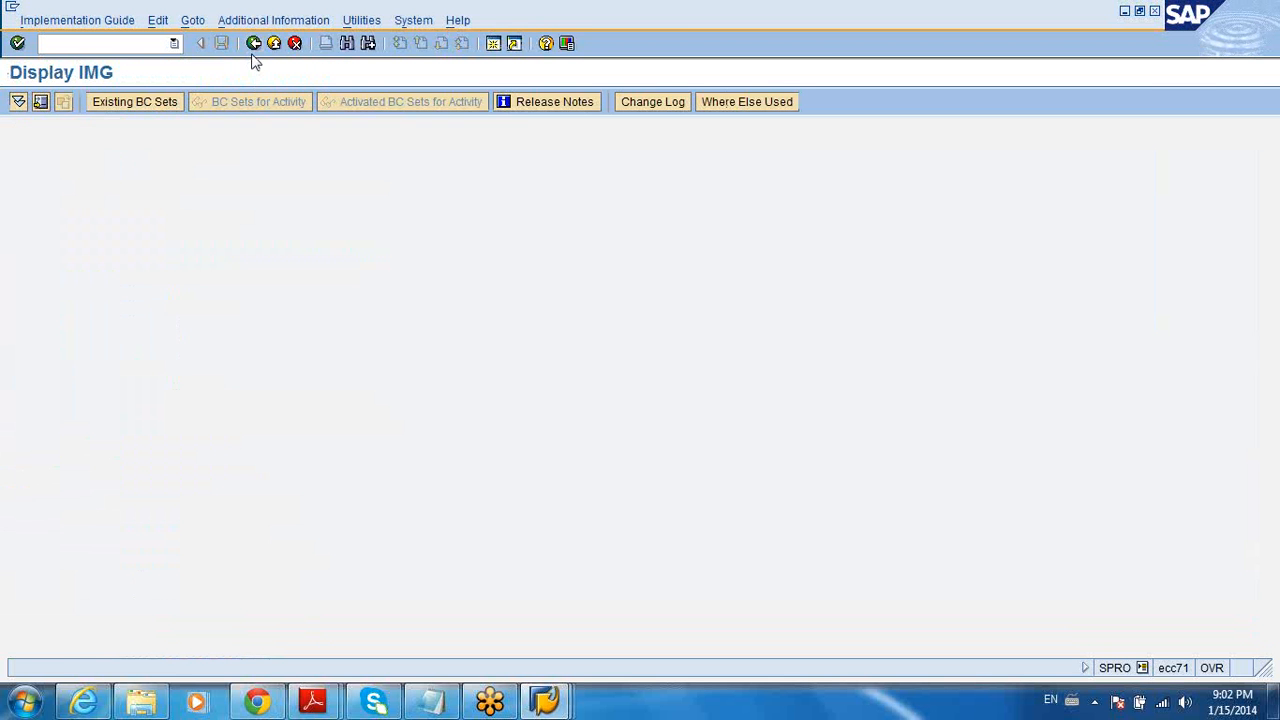
pyautogui.click(254, 43)
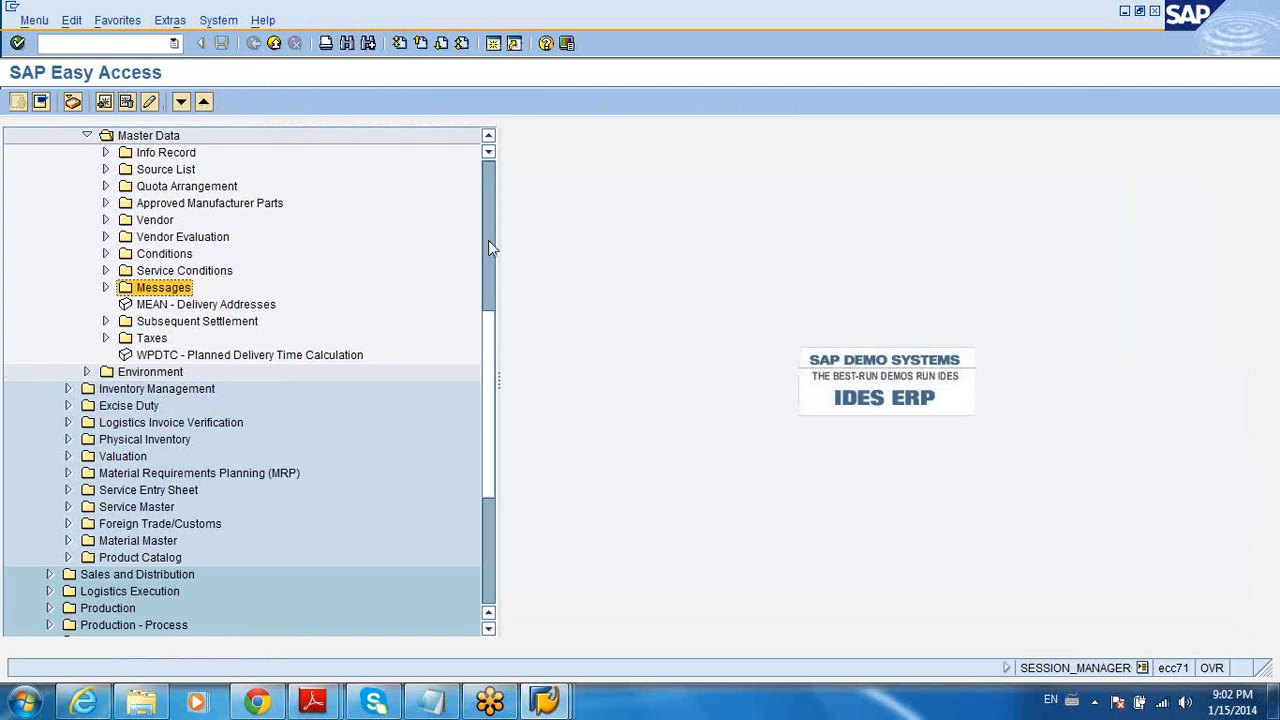
# Collapse the Master Data folder and briefly expand and collapse the Purchase Order folder under Purchasing
pyautogui.scroll(8, 490, 248)
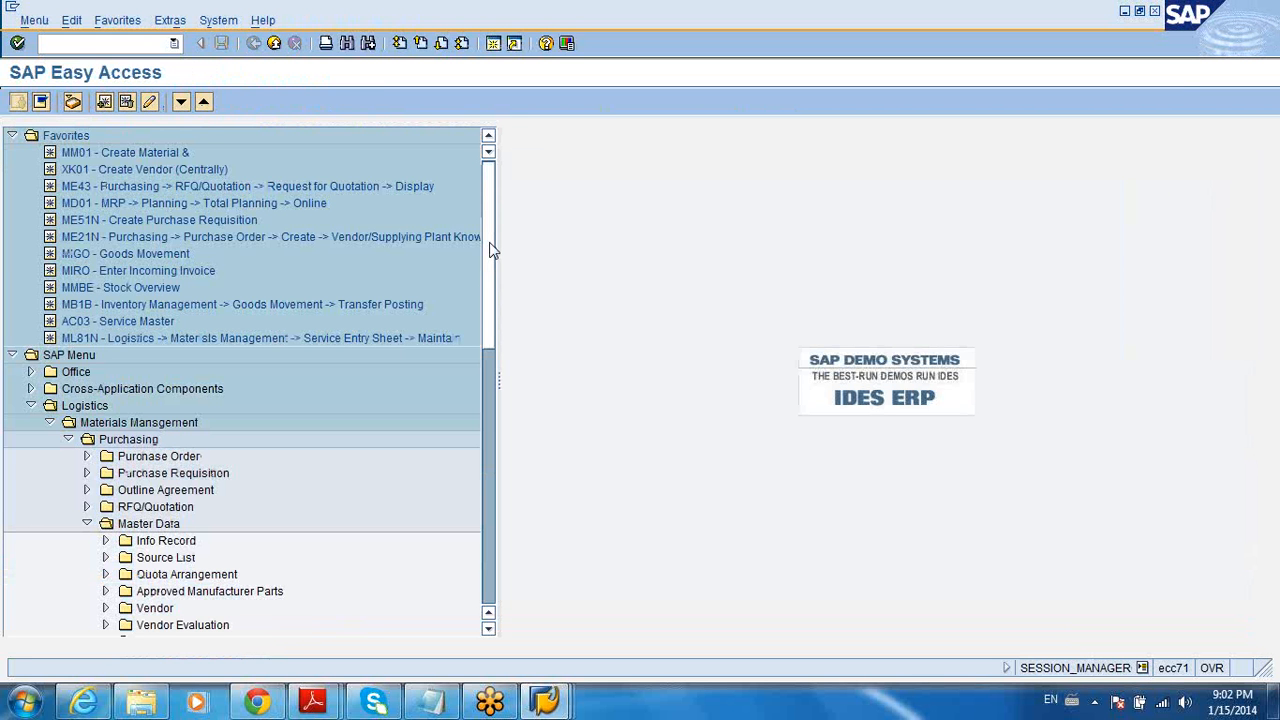
pyautogui.scroll(-5, 495, 290)
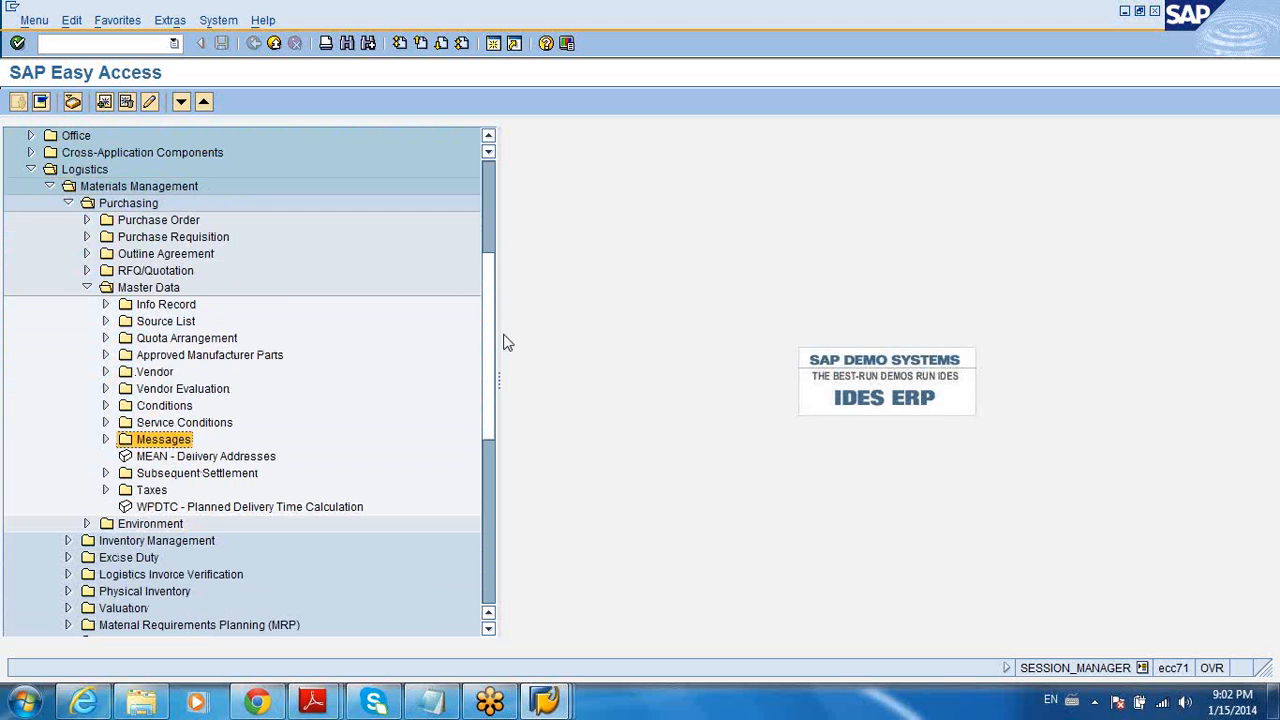
pyautogui.click(87, 287)
pyautogui.click(87, 222)
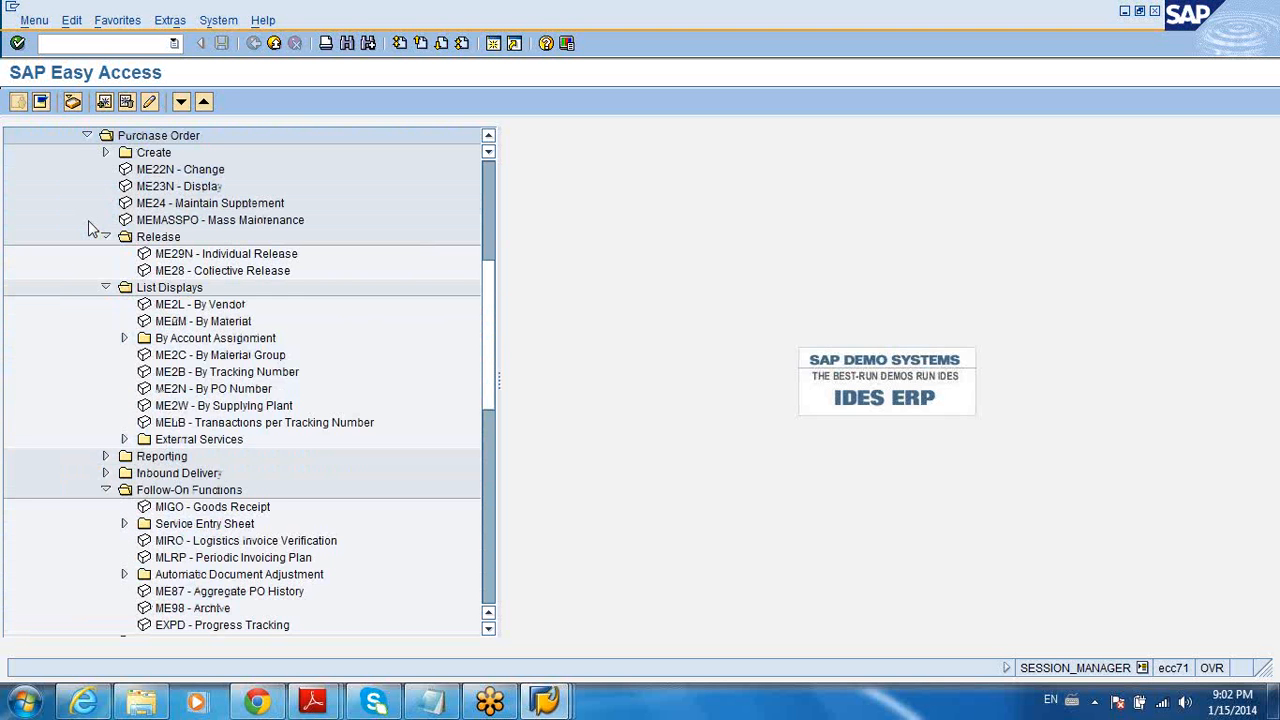
pyautogui.click(87, 135)
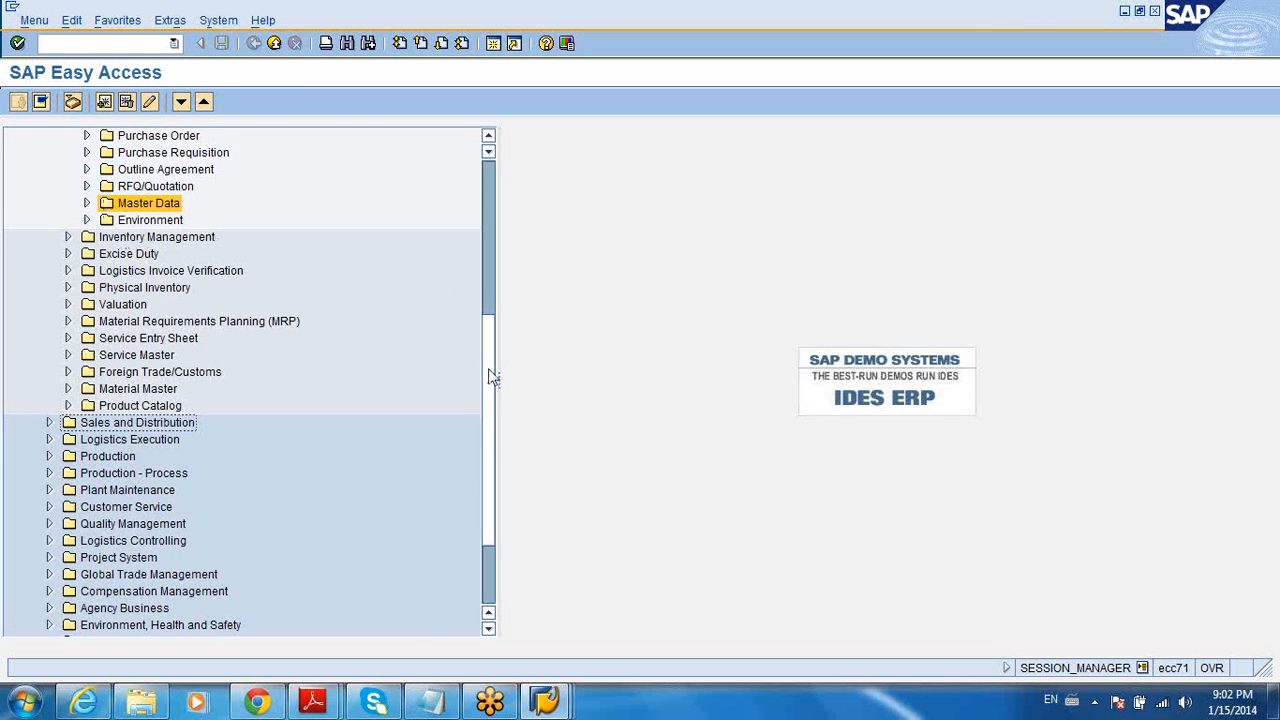
# Expand the Purchase Order folder and examine its release transactions, ME29N - Individual Release and ME28 - Collective Release
pyautogui.scroll(1, 488, 369)
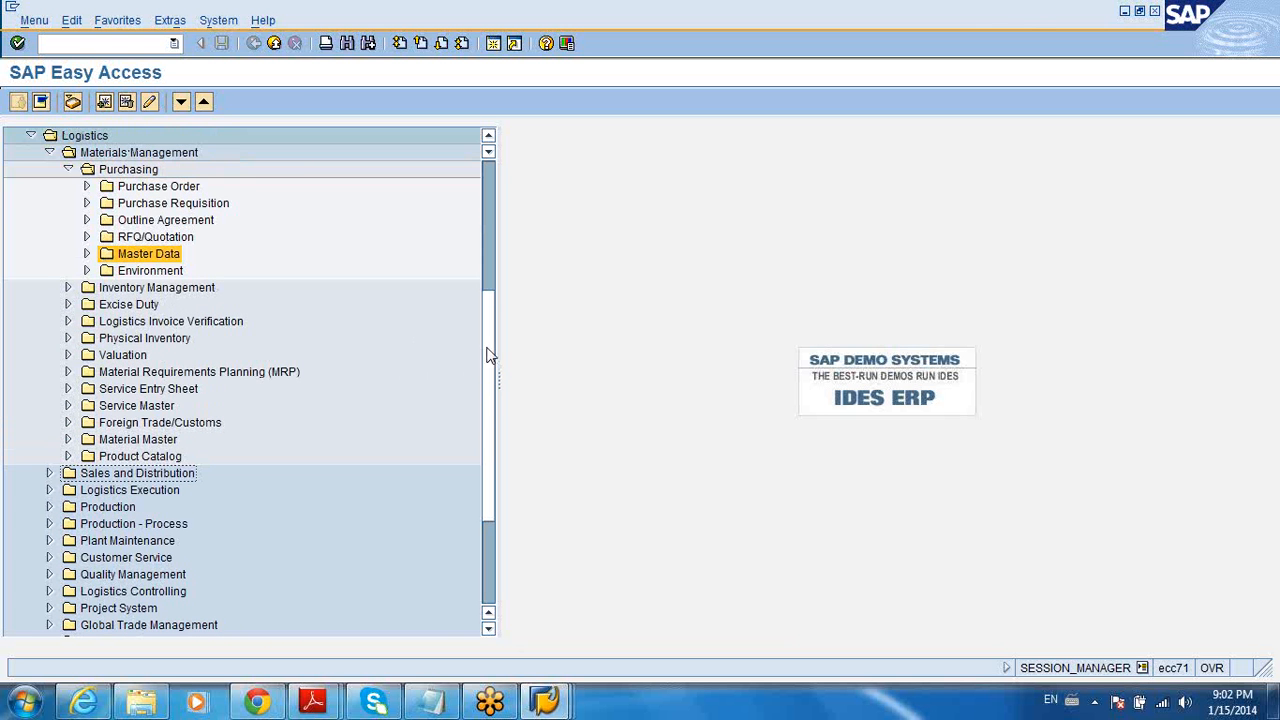
pyautogui.click(114, 188)
pyautogui.click(87, 187)
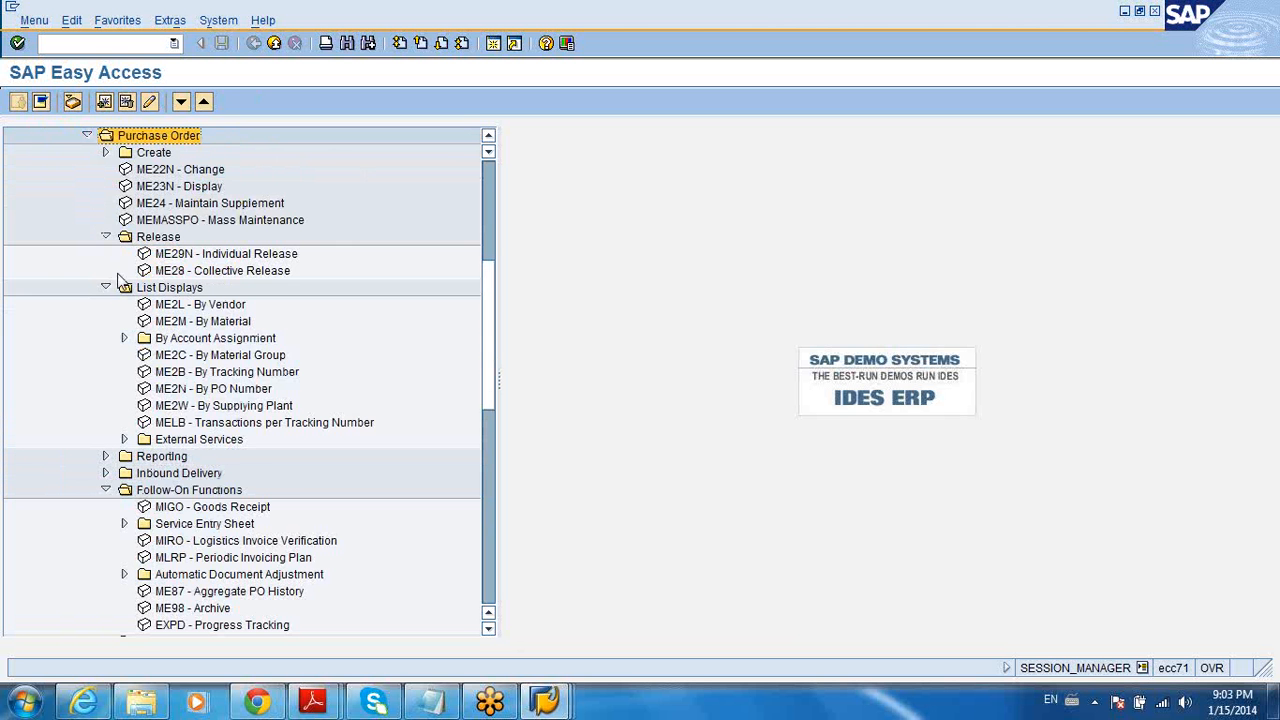
pyautogui.click(174, 258)
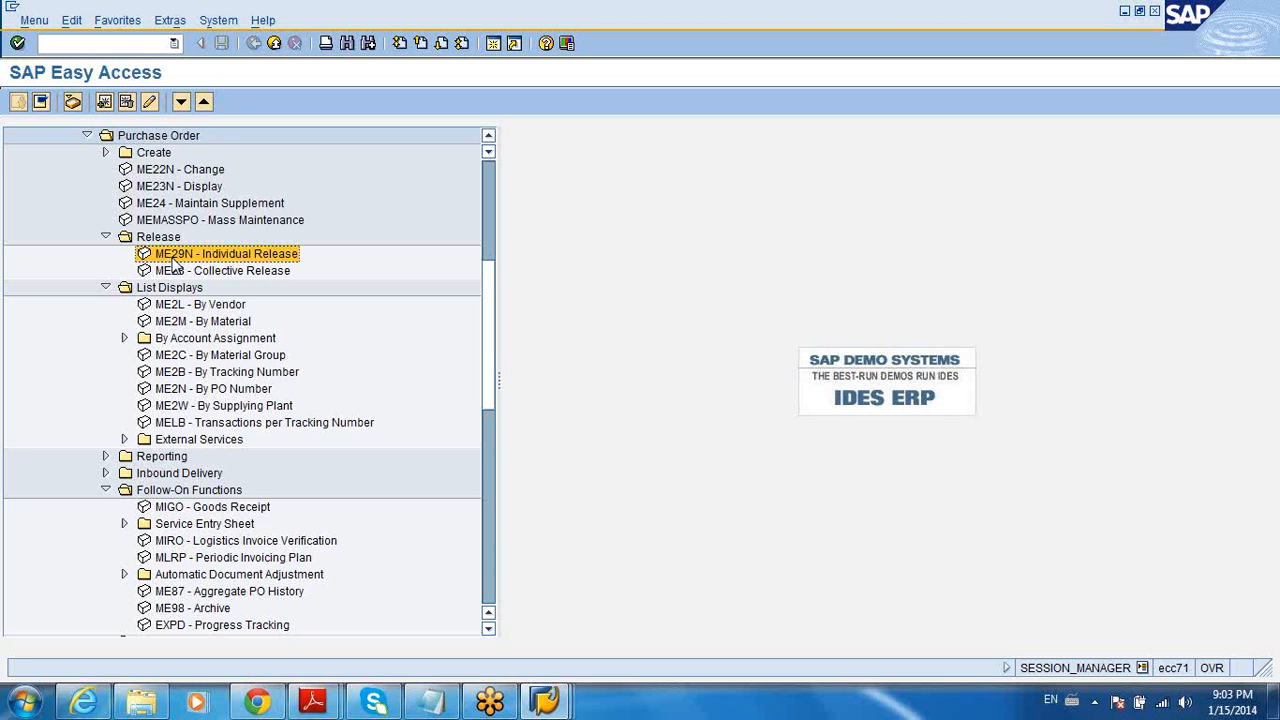
pyautogui.click(186, 272)
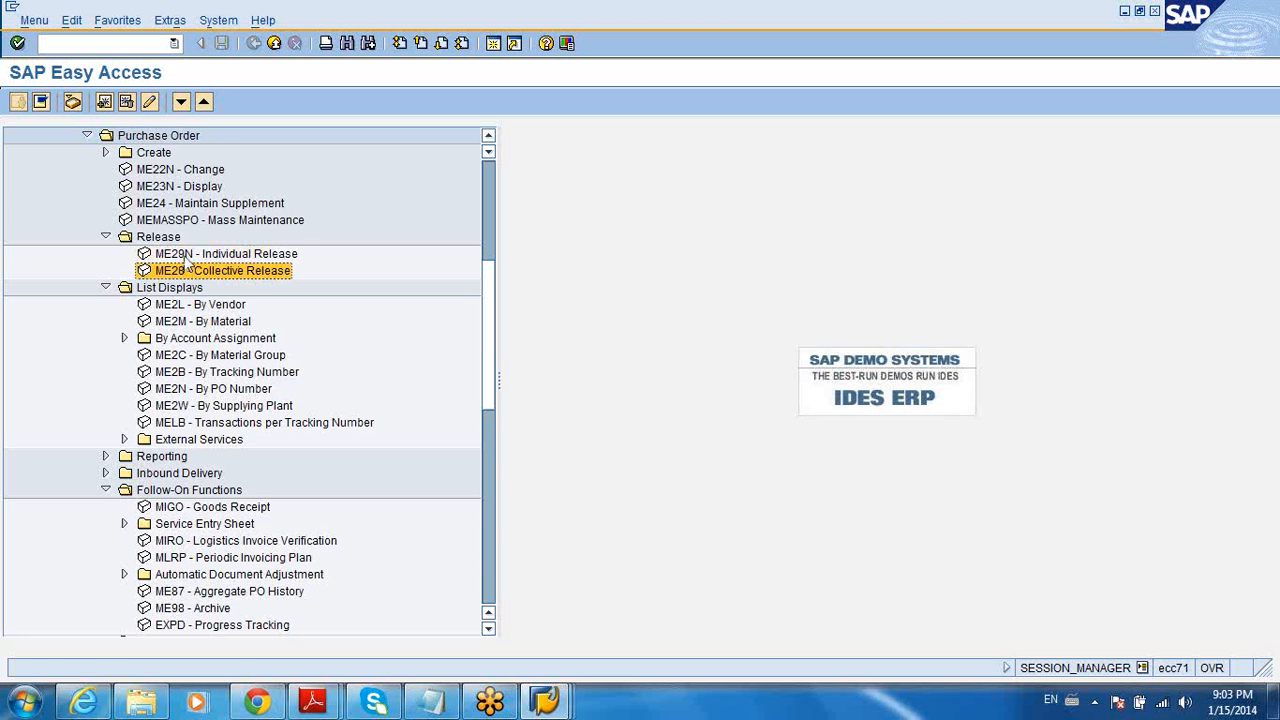
pyautogui.doubleClick(185, 258)
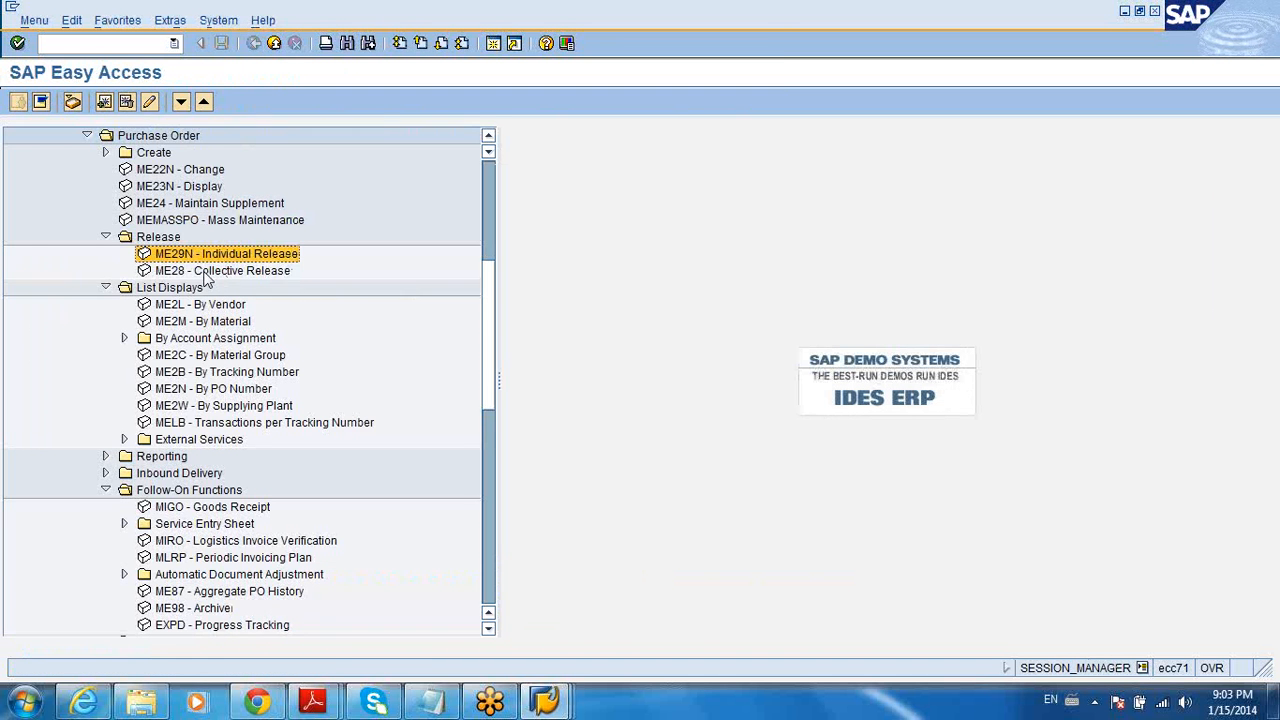
pyautogui.click(203, 276)
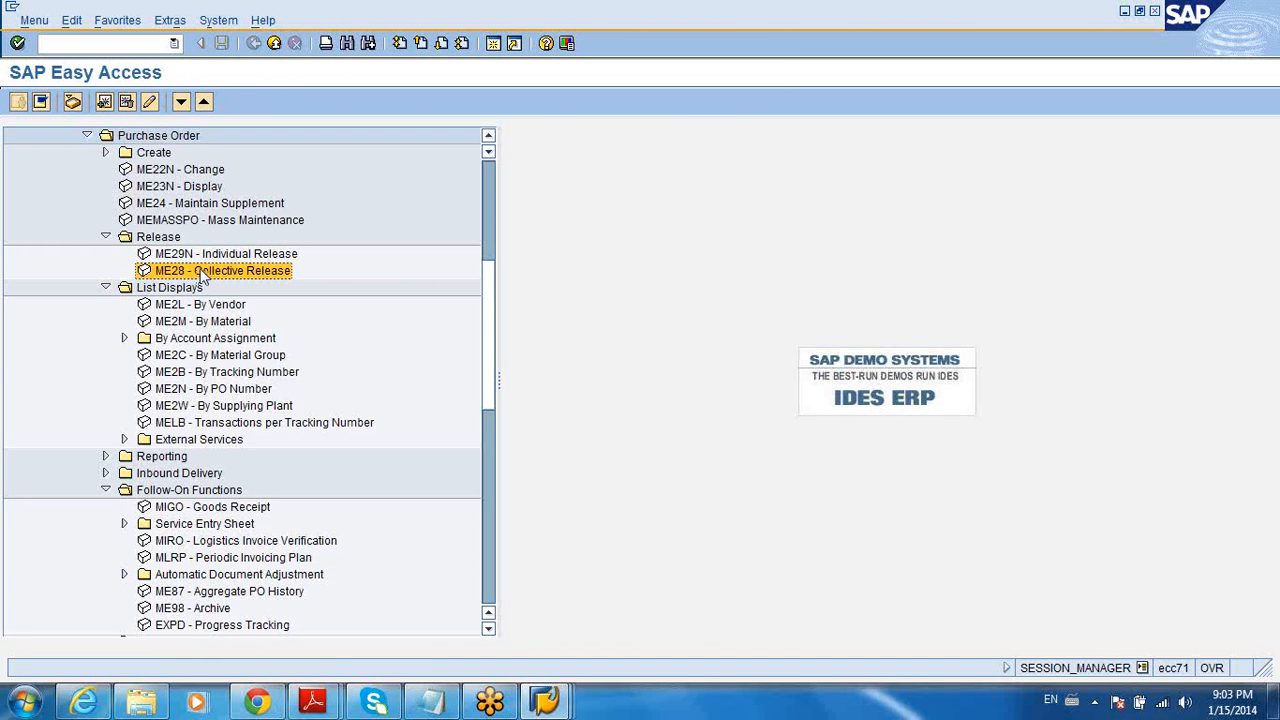
pyautogui.click(203, 256)
pyautogui.click(203, 272)
# Collapse the Purchase Order folder and its parent Purchasing folder
pyautogui.click(105, 153)
pyautogui.click(87, 136)
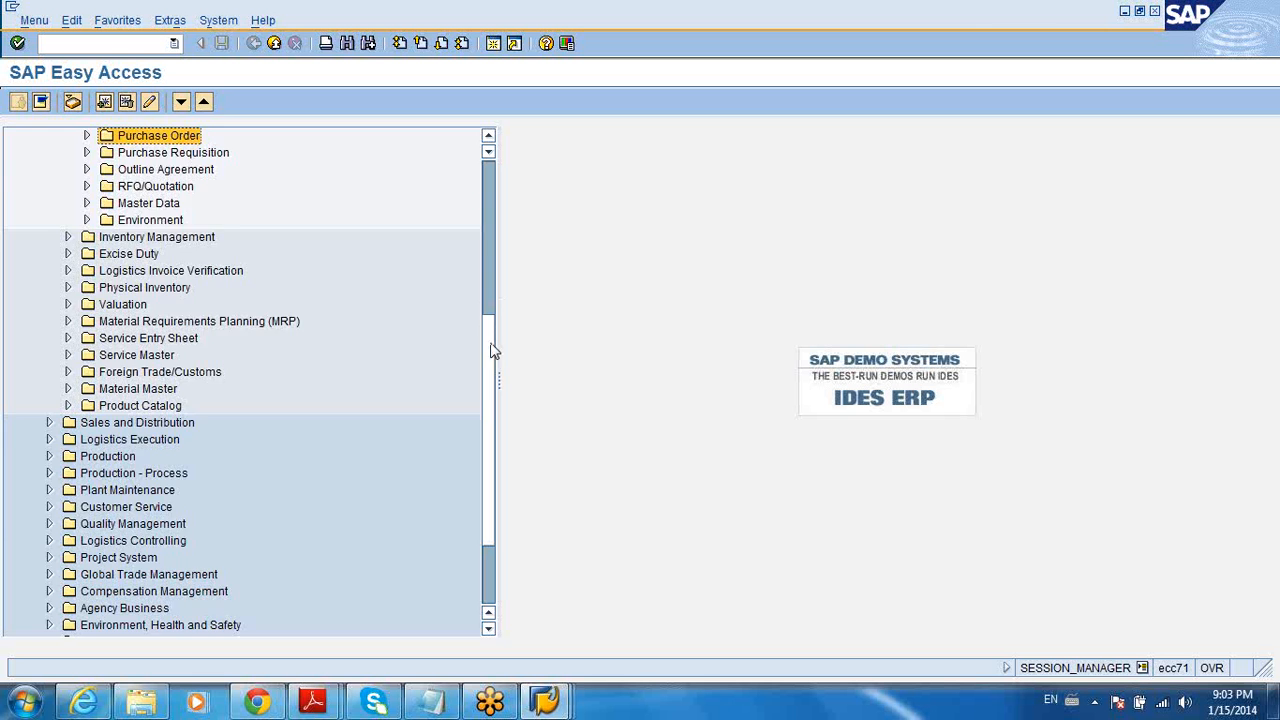
pyautogui.moveTo(491, 349); pyautogui.dragTo(489, 297)
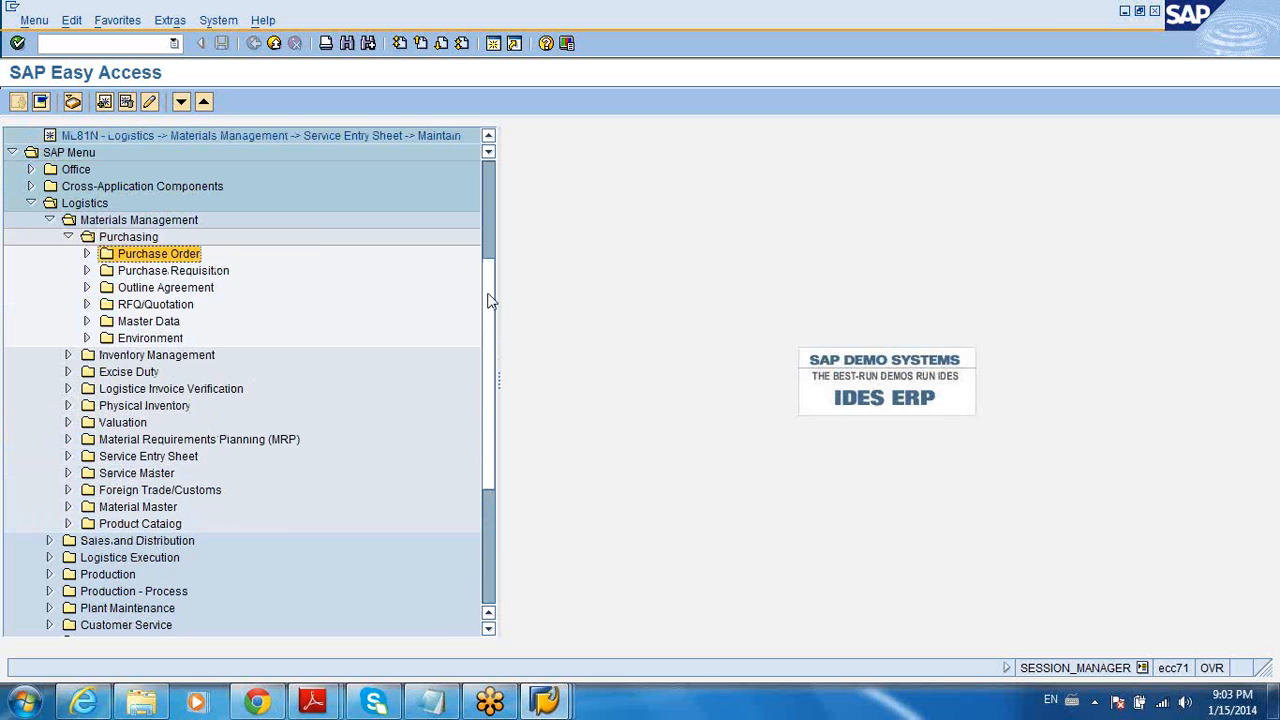
pyautogui.click(68, 237)
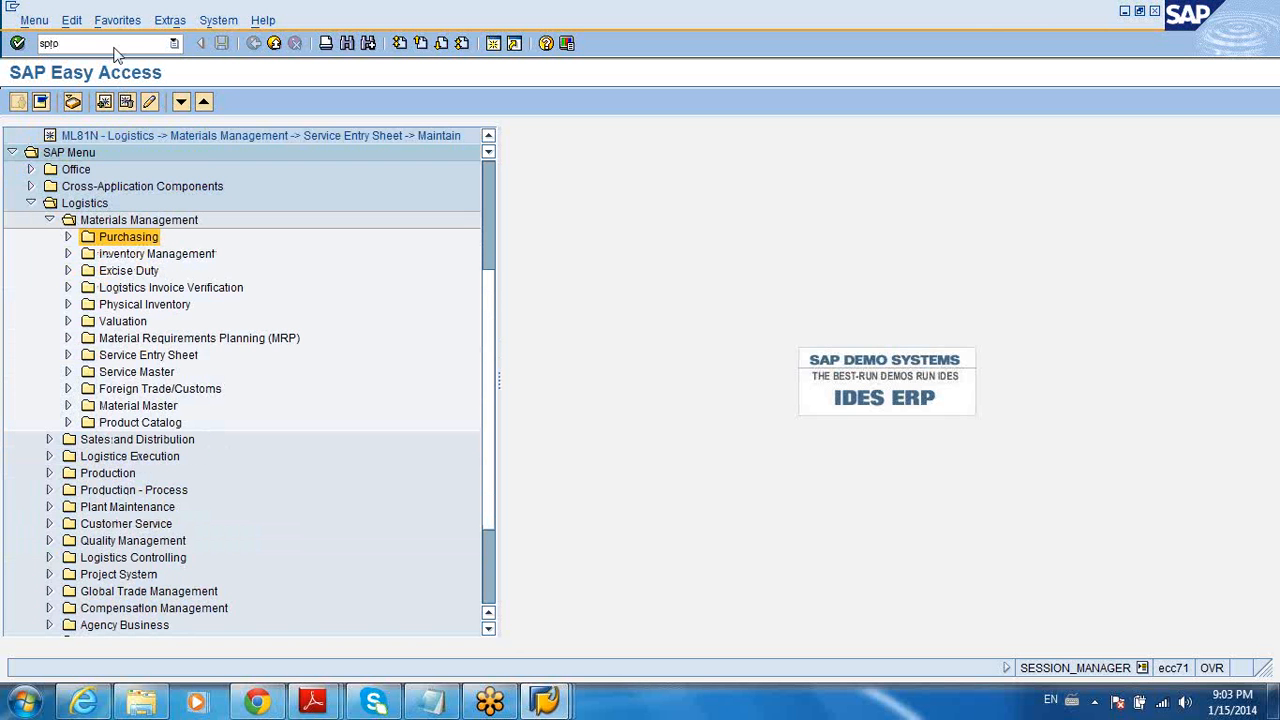
# Open the SPRO implementation guide and expand Materials Management, Purchasing and its Purchase Order node
pyautogui.press('Return')
pyautogui.click(75, 102)
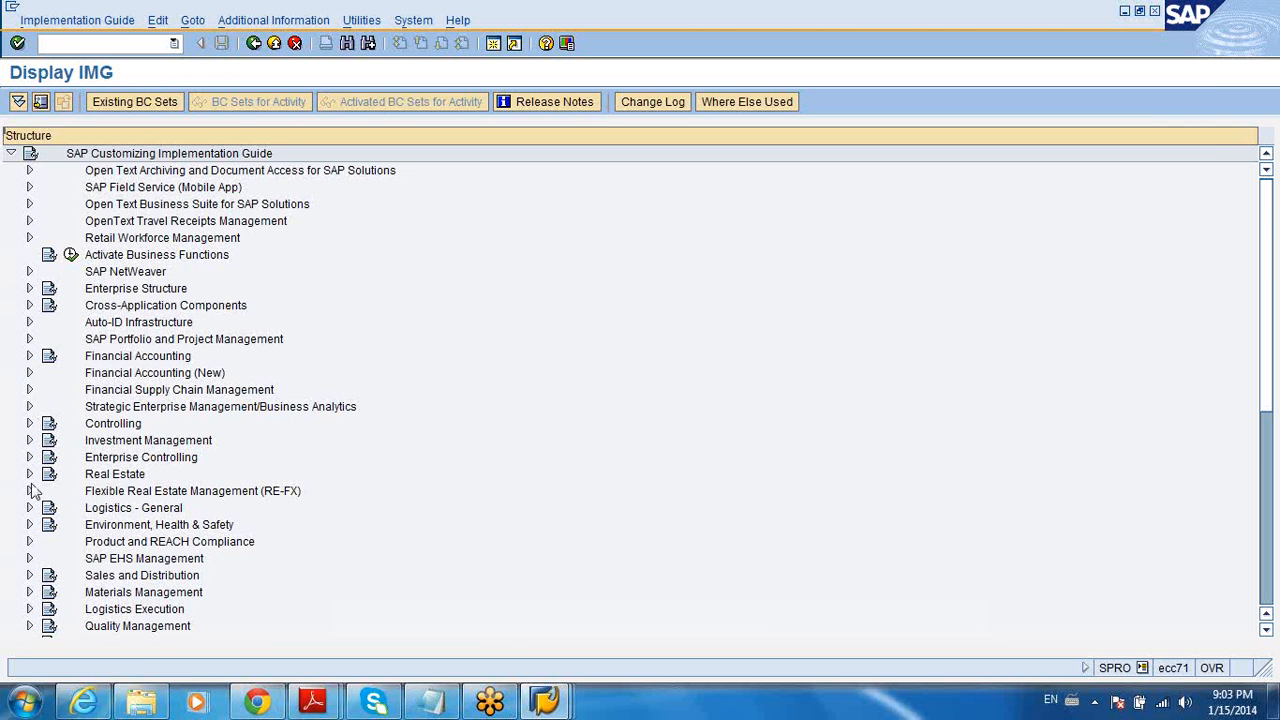
pyautogui.click(29, 592)
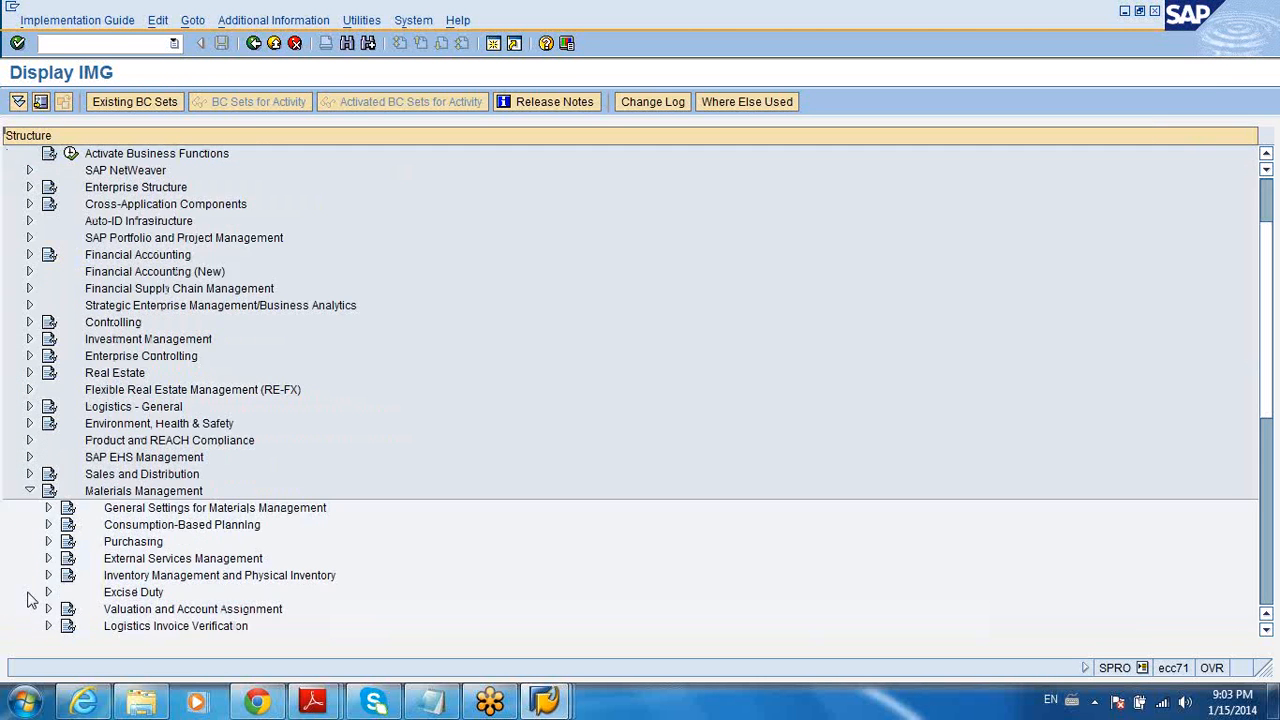
pyautogui.click(48, 541)
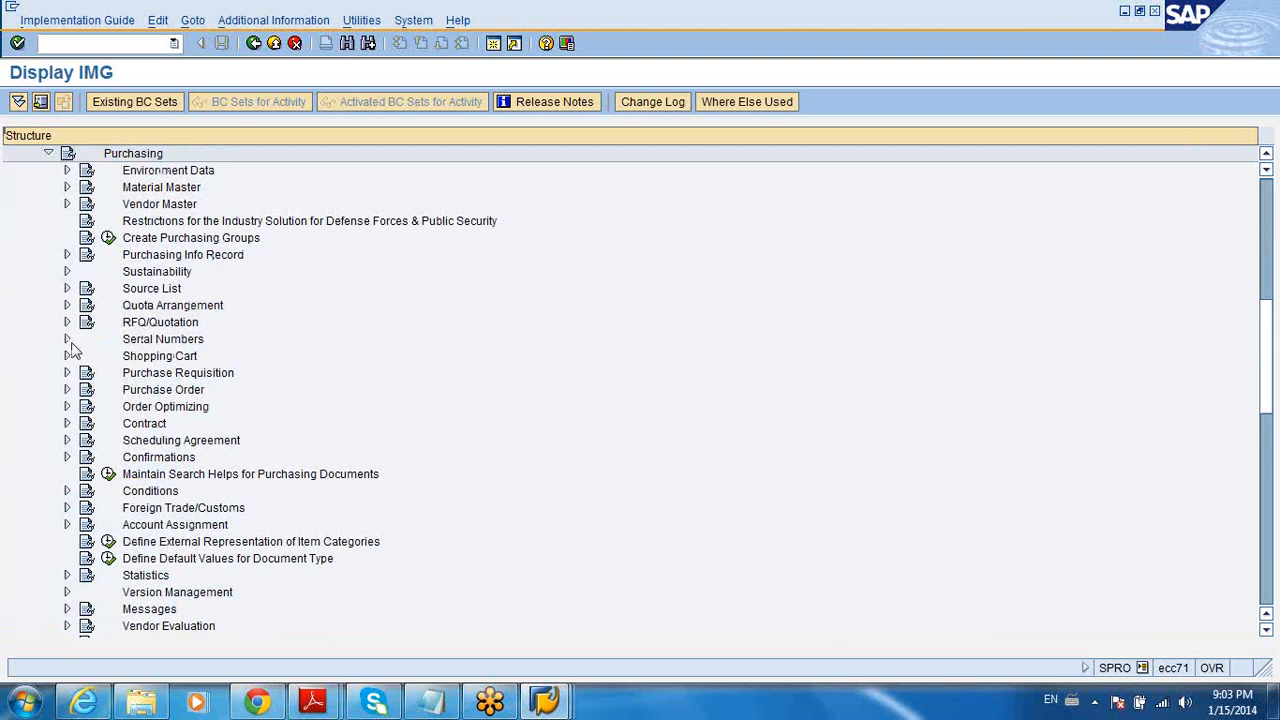
pyautogui.click(67, 389)
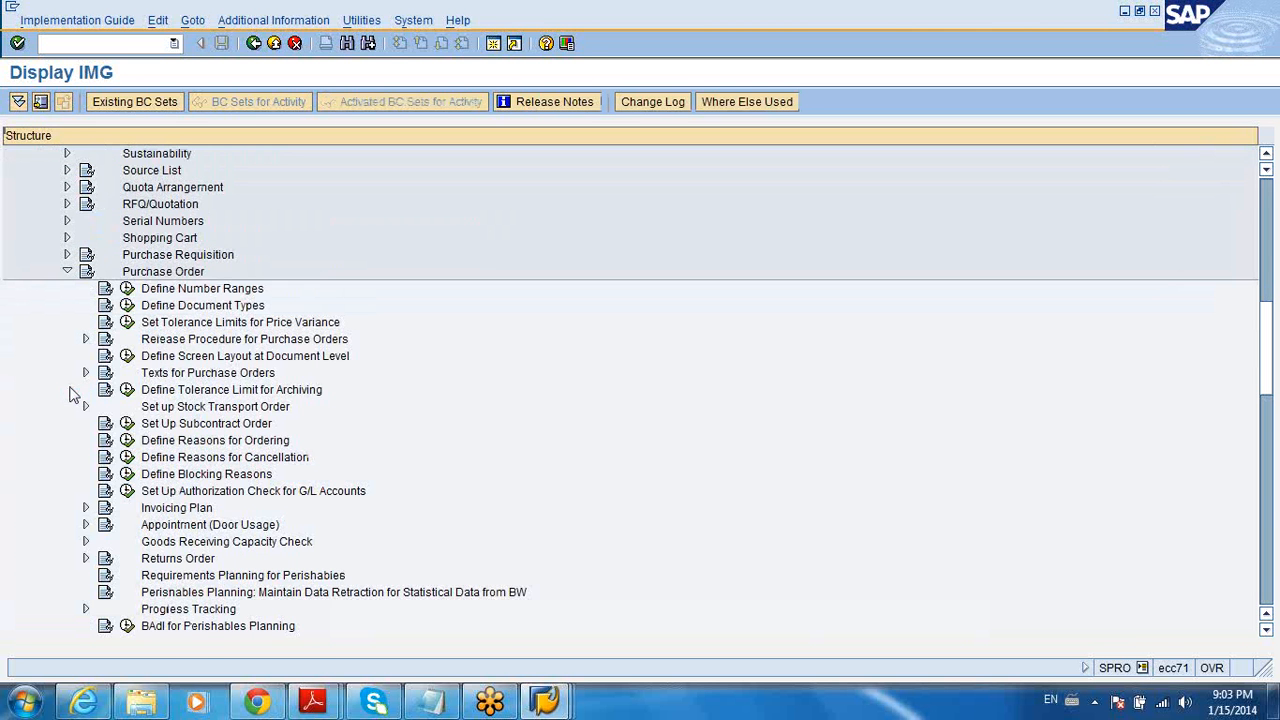
# Expand Release Procedure for Purchase Orders and open the activities of Define Release Procedure for Purchase Orders
pyautogui.click(154, 345)
pyautogui.click(86, 340)
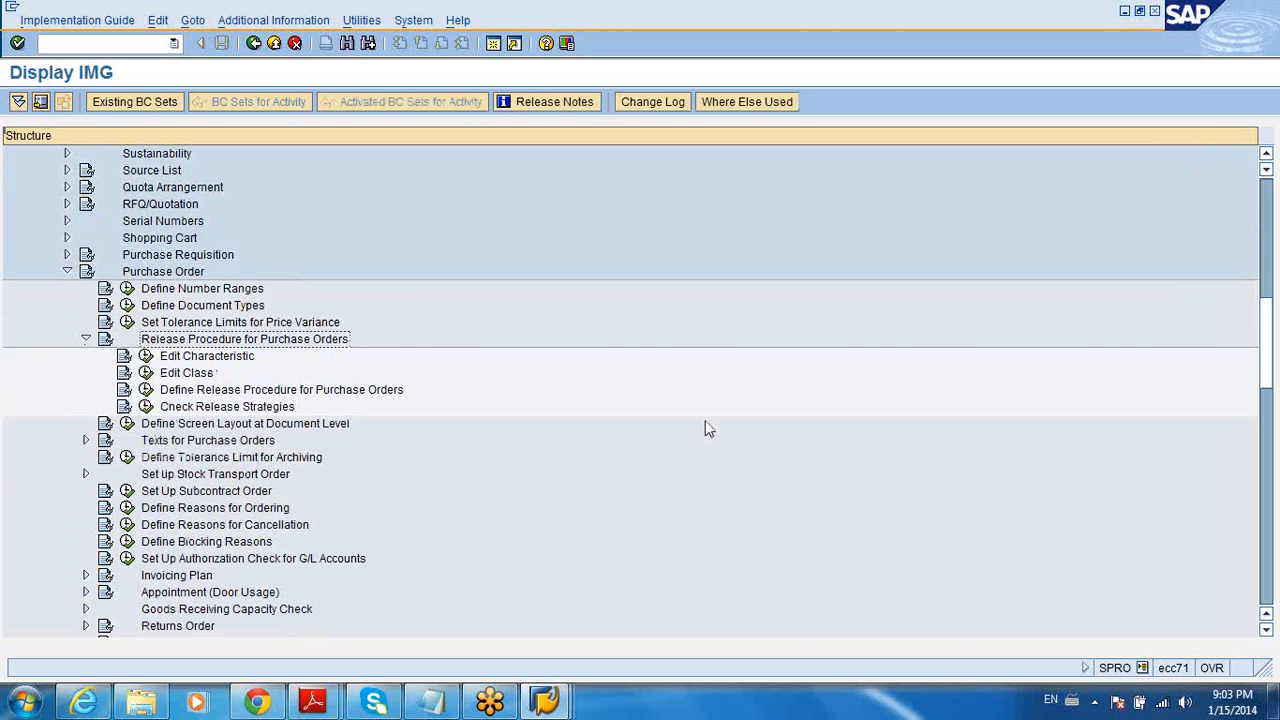
pyautogui.scroll(-2, 1274, 336)
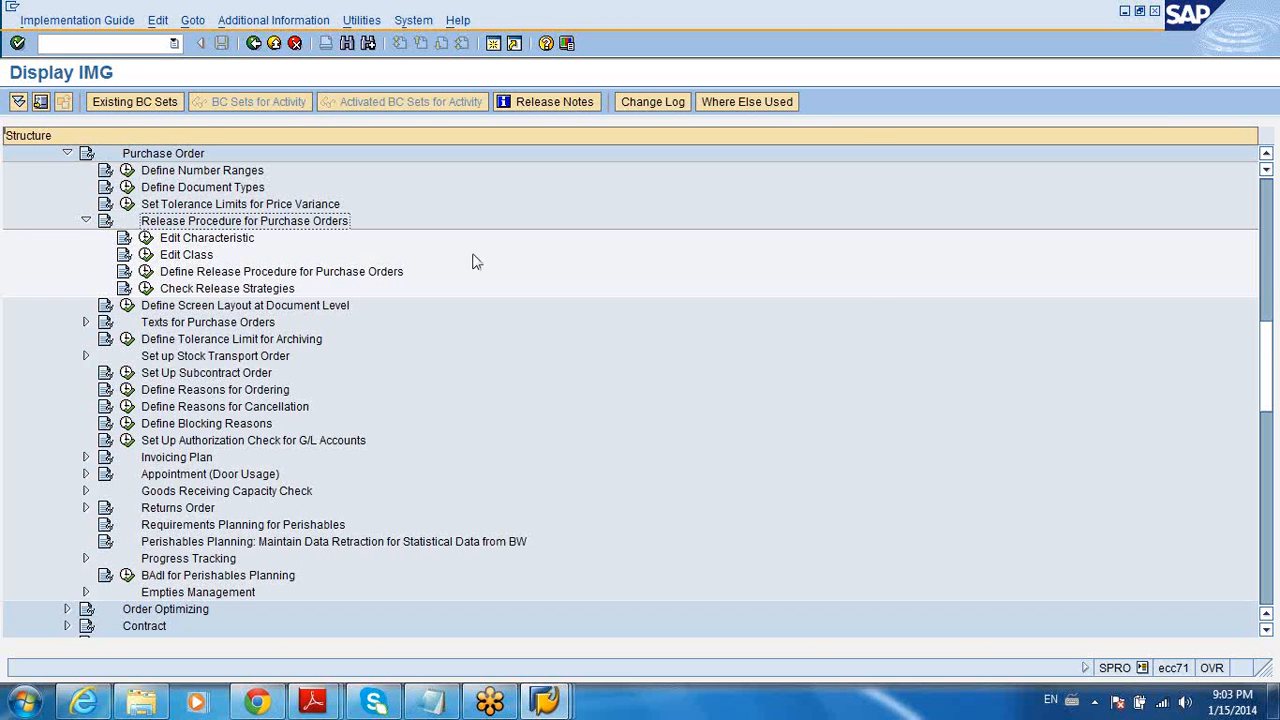
pyautogui.click(146, 272)
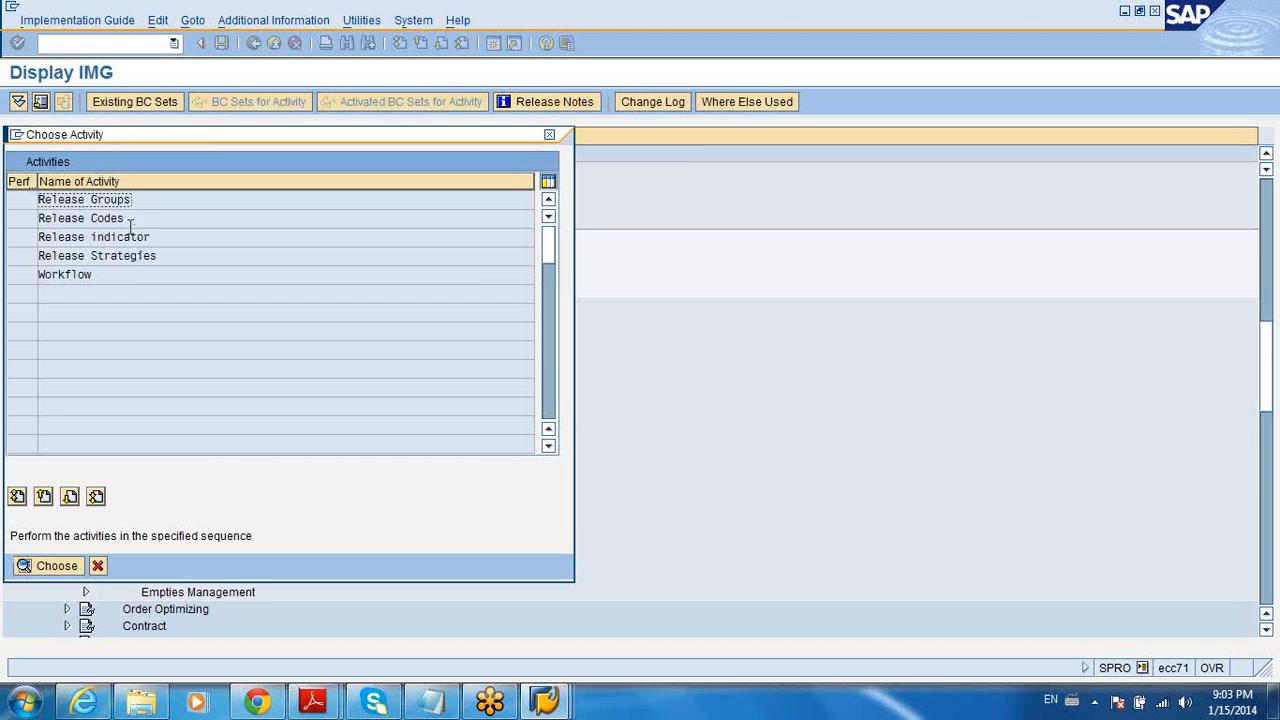
# Examine the Release Groups activity, checking group 02 and its class FRG_EKKO, and return to the guide
pyautogui.doubleClick(122, 200)
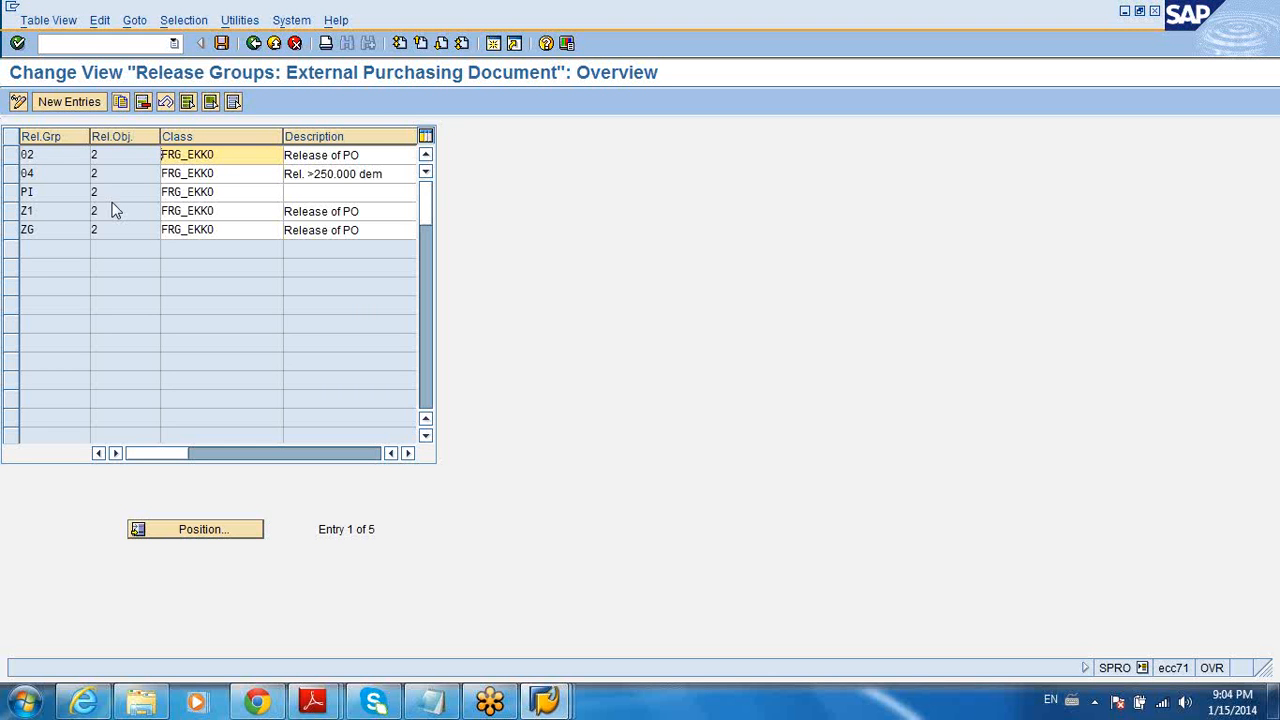
pyautogui.doubleClick(44, 157)
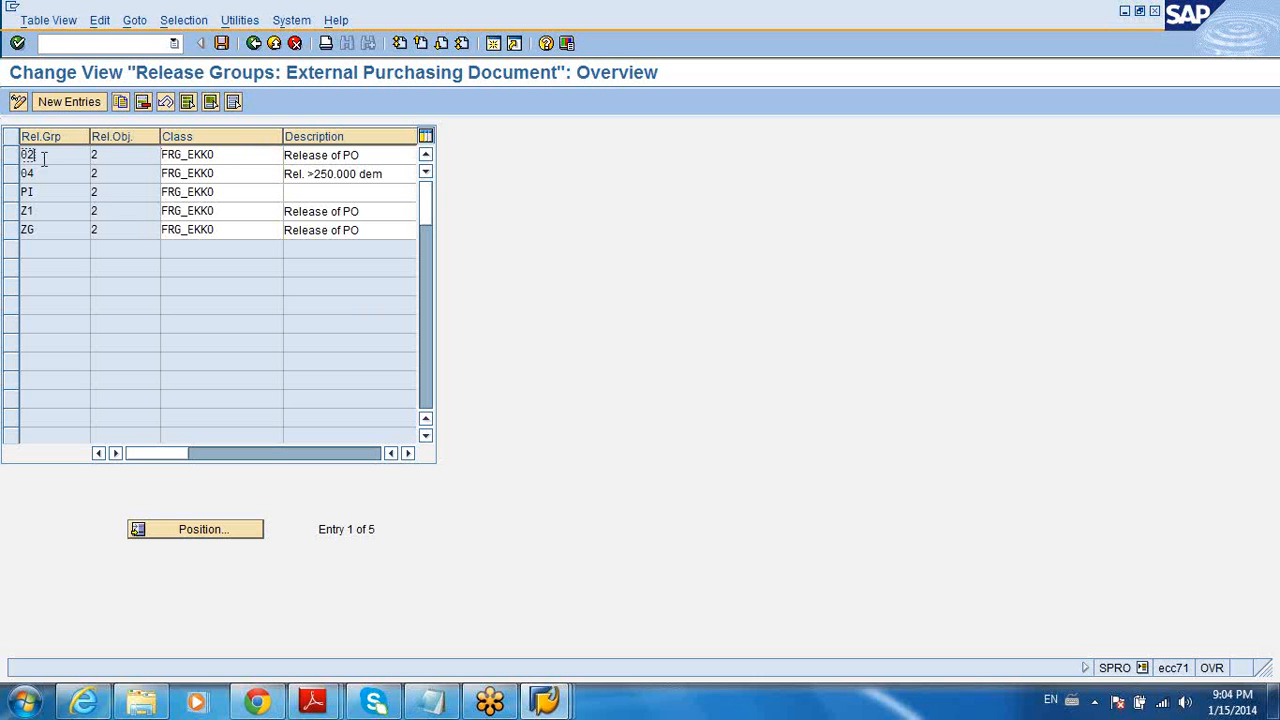
pyautogui.click(235, 155)
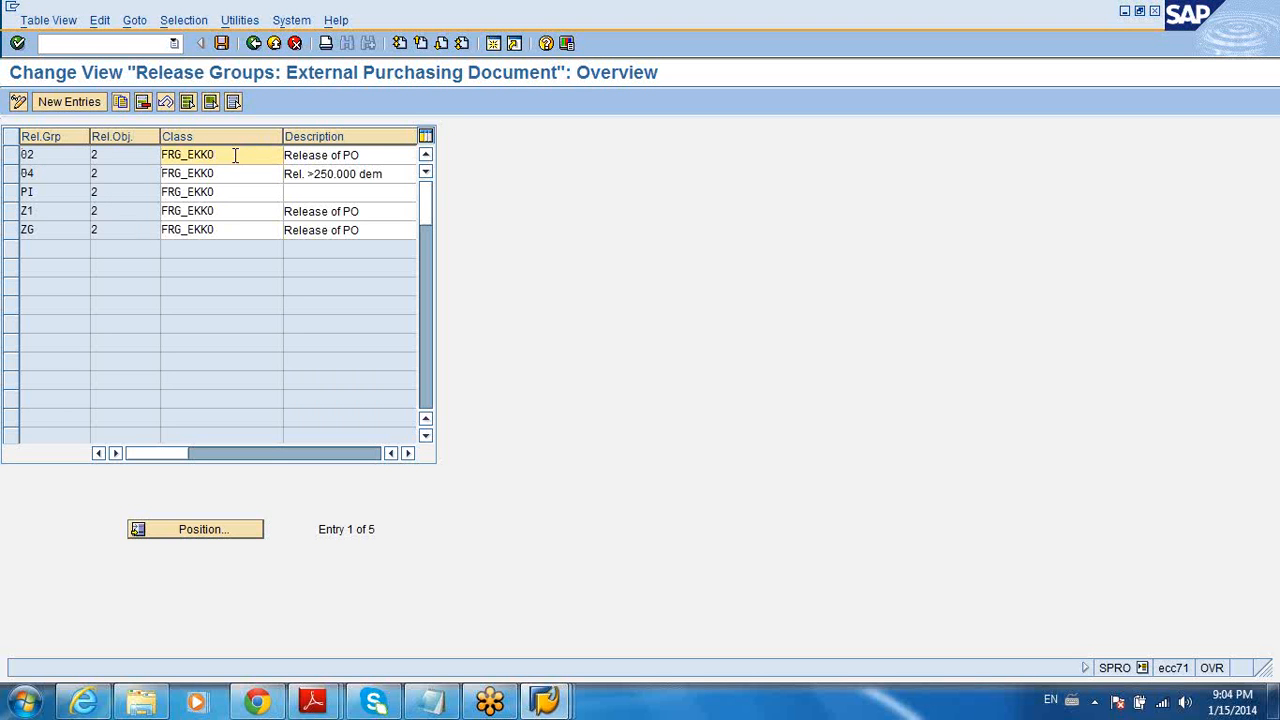
pyautogui.moveTo(212, 155); pyautogui.dragTo(170, 157)
pyautogui.click(255, 45)
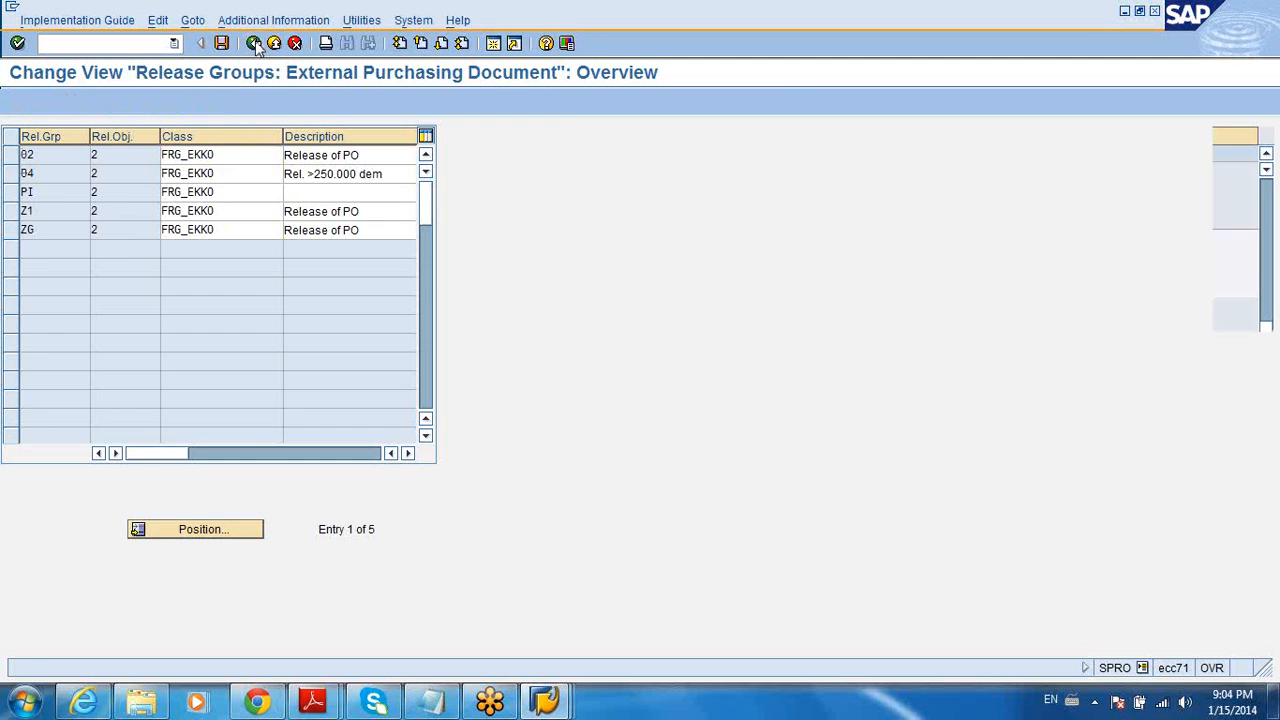
# Examine the release codes assigned to each release group and return to the activity selection
pyautogui.doubleClick(119, 220)
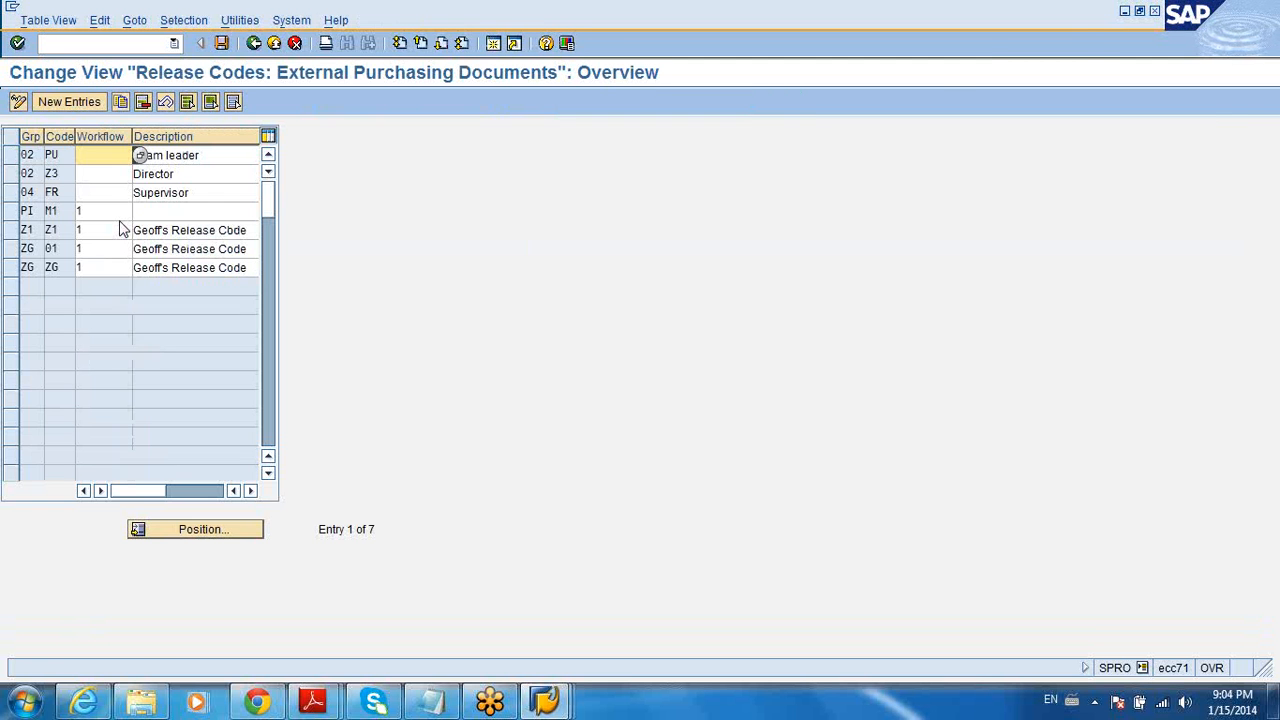
pyautogui.click(197, 156)
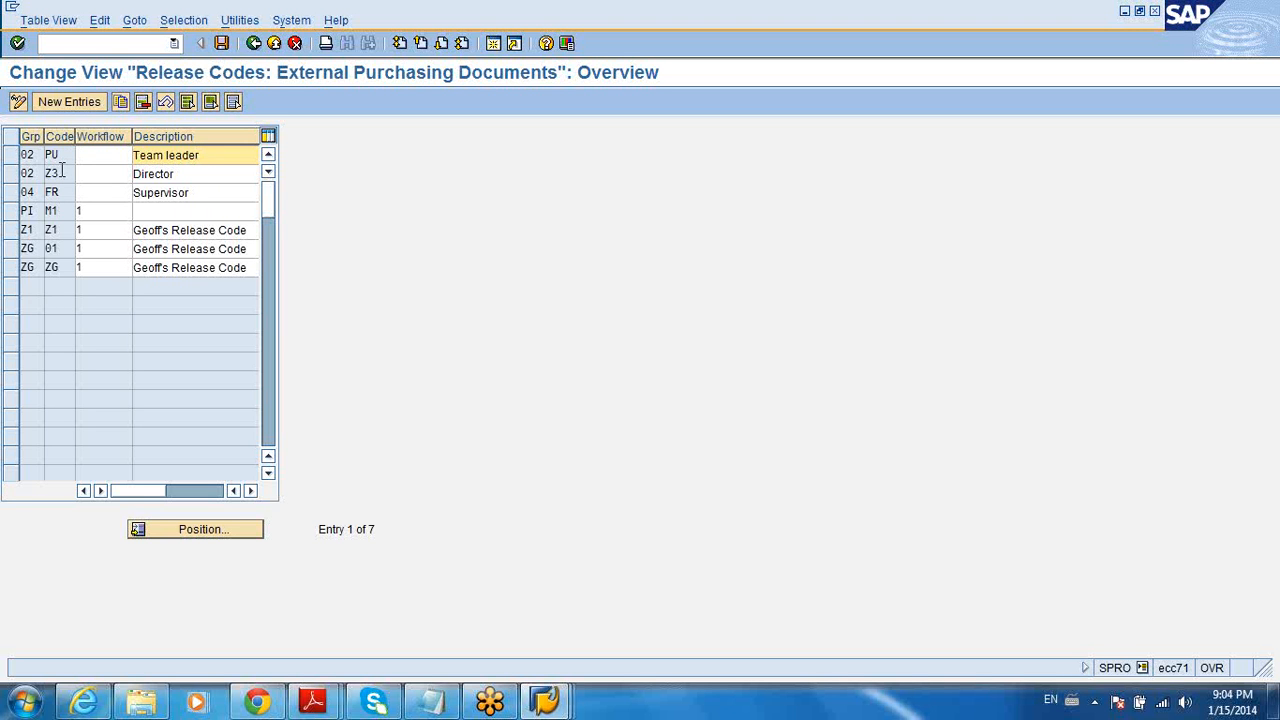
pyautogui.click(254, 44)
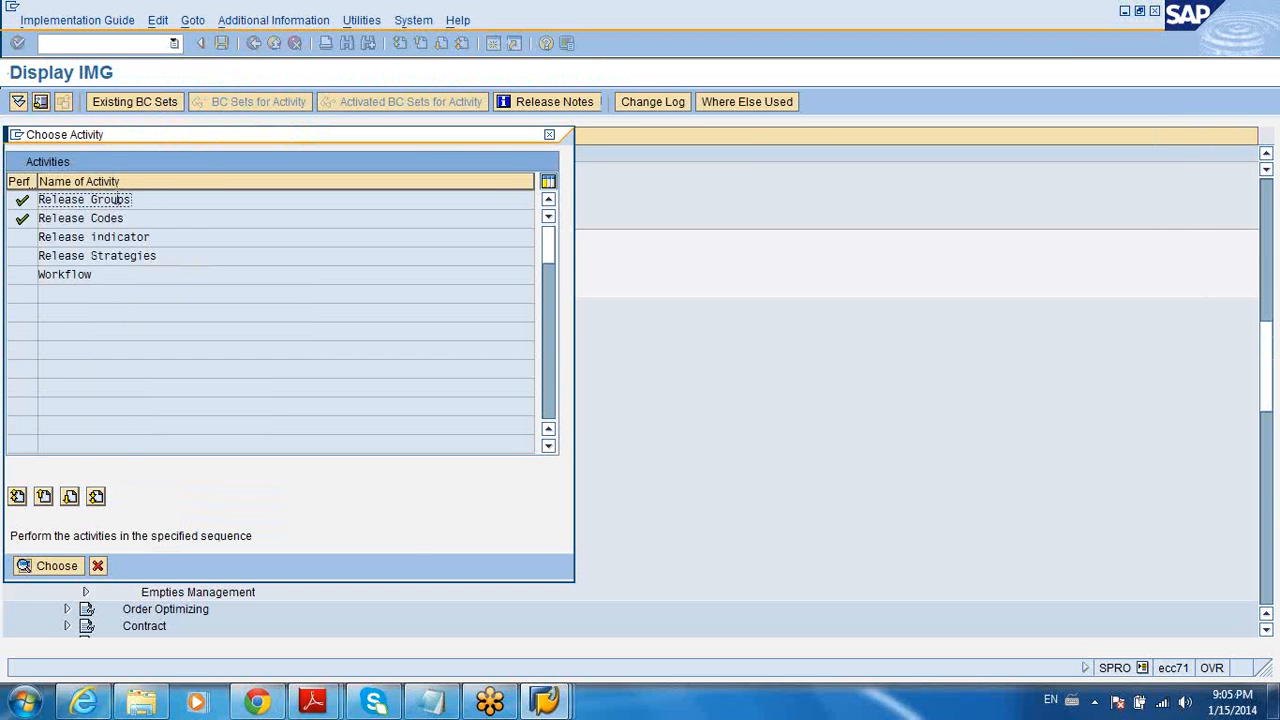
# Review the Release Groups and Release Codes activities once more and return to the activity selection
pyautogui.doubleClick(118, 199)
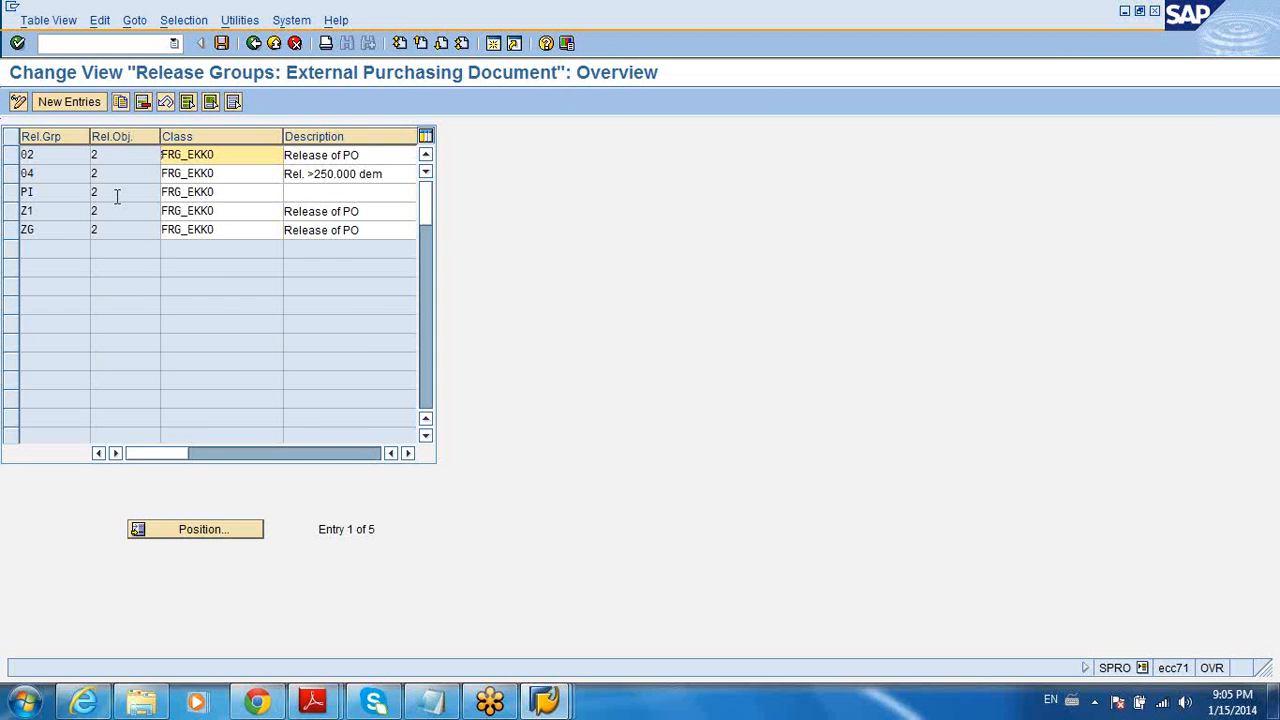
pyautogui.click(254, 44)
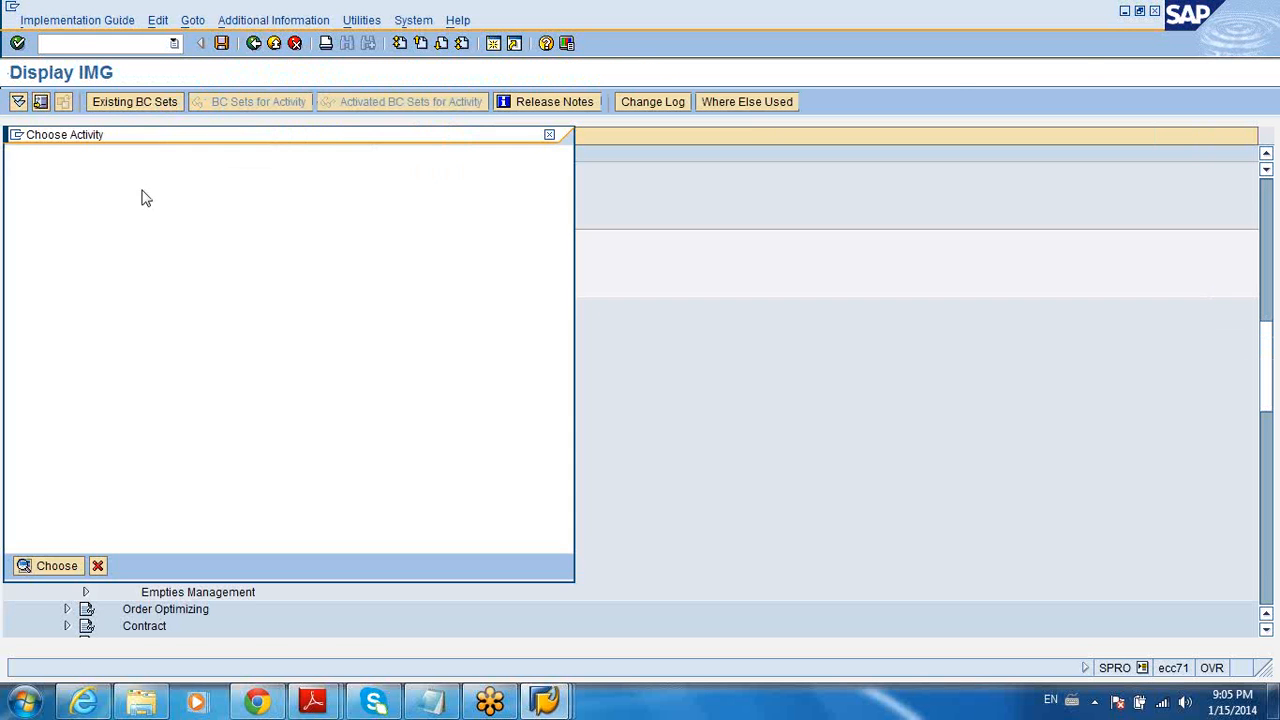
pyautogui.doubleClick(102, 217)
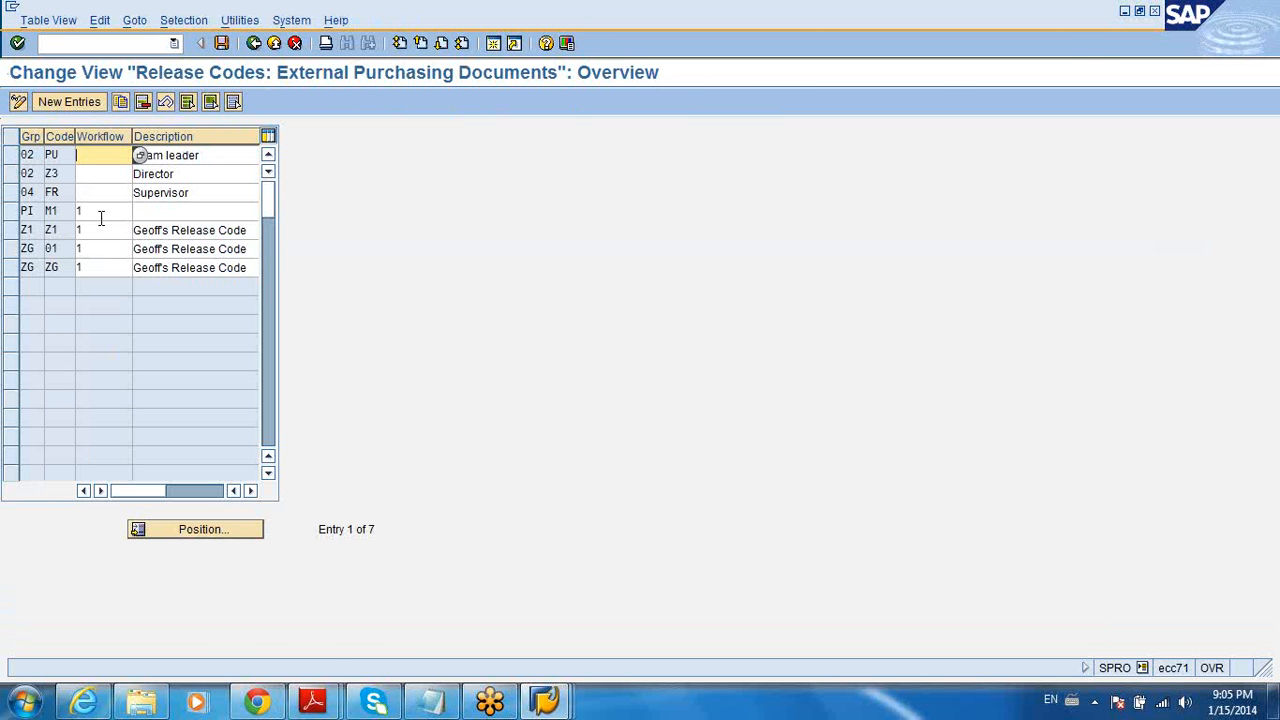
pyautogui.click(210, 192)
pyautogui.click(253, 43)
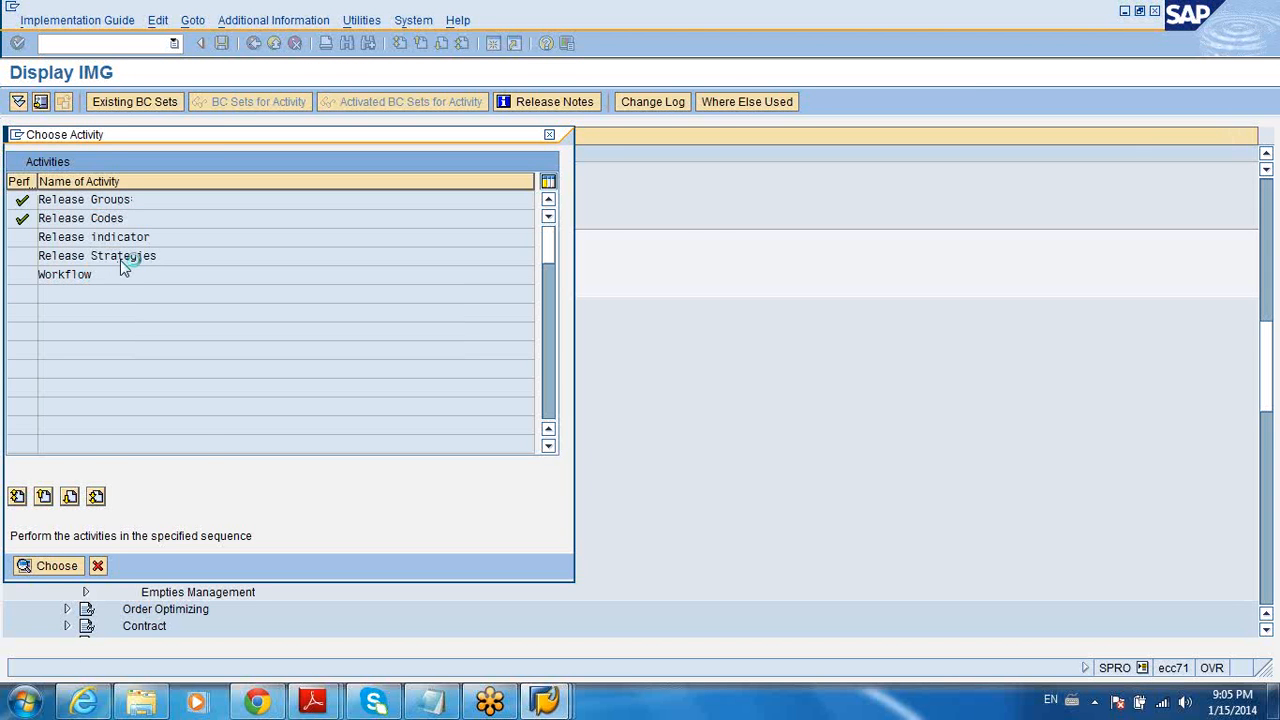
# Open the Release Strategies activity and display the details of strategy PU in group 02, checking its release group and code descriptions
pyautogui.doubleClick(120, 256)
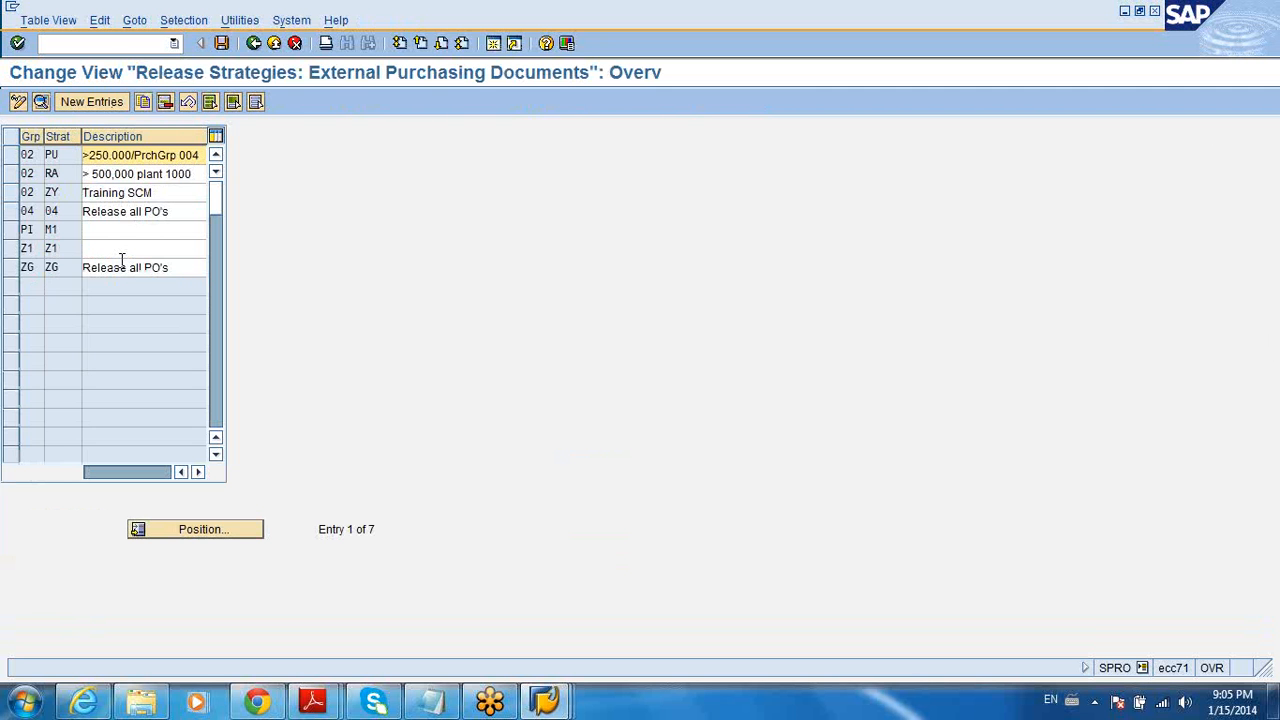
pyautogui.click(10, 155)
pyautogui.click(42, 101)
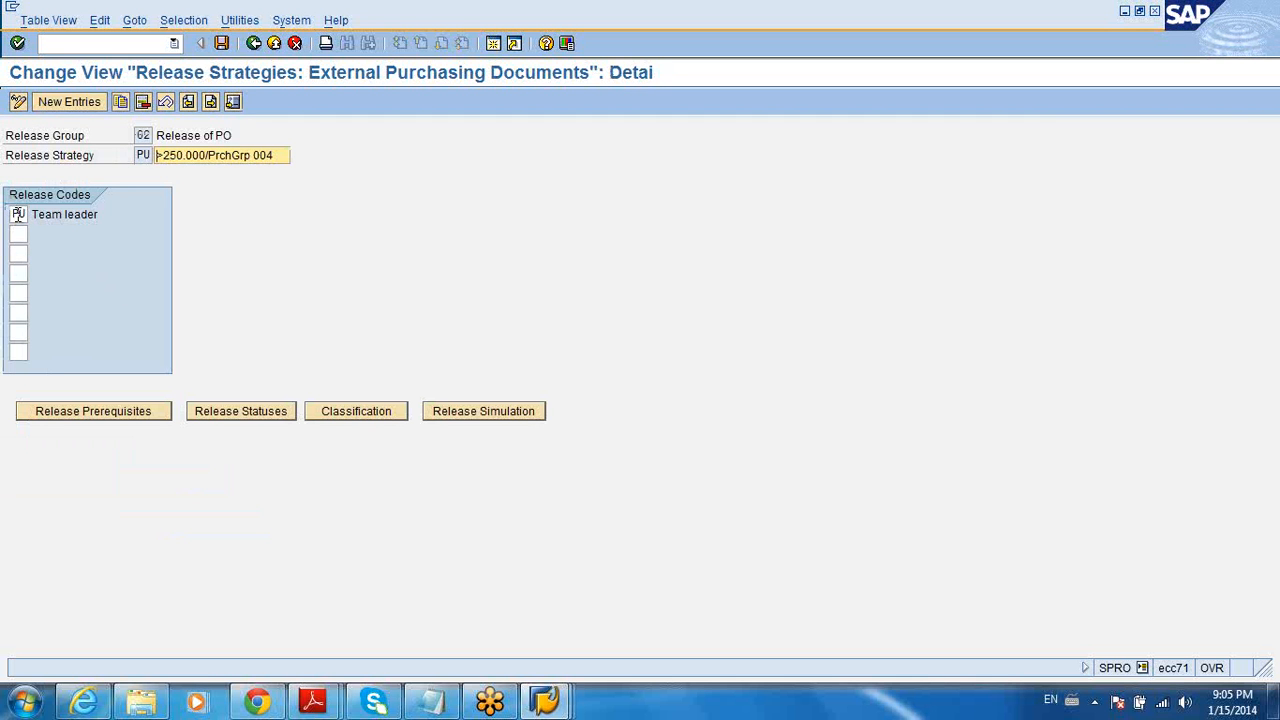
pyautogui.moveTo(157, 135); pyautogui.dragTo(262, 141)
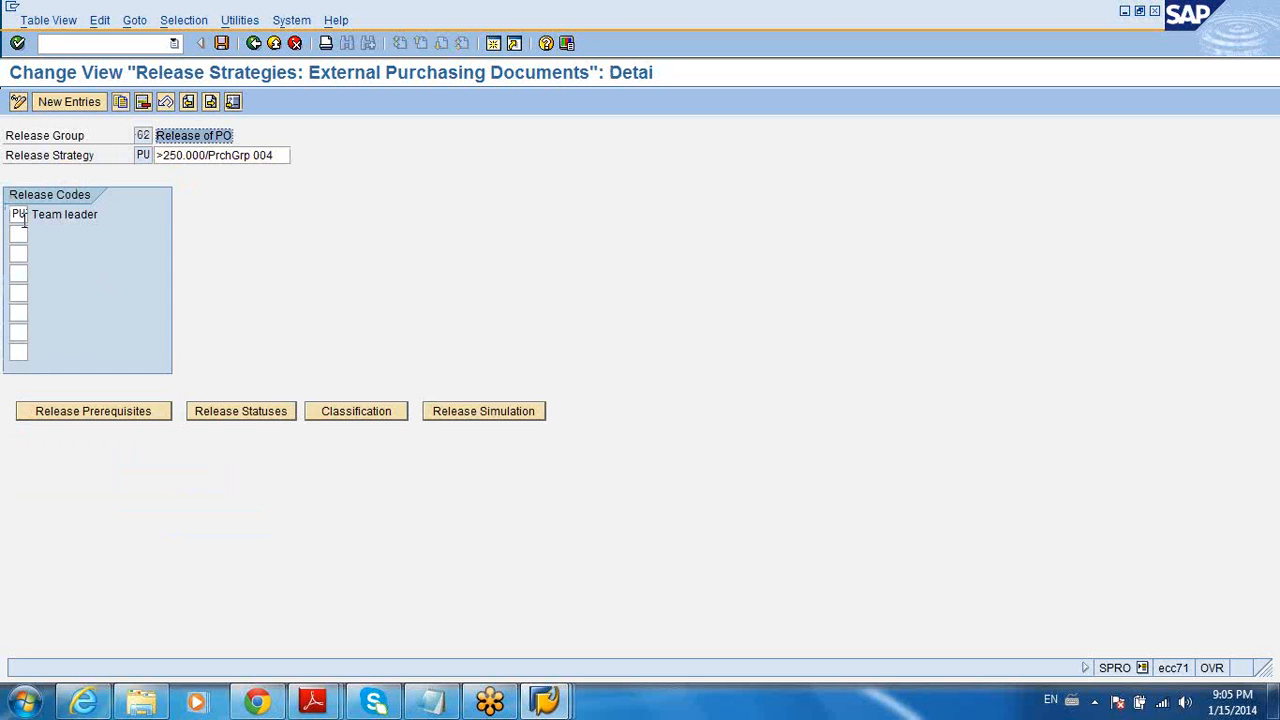
pyautogui.moveTo(31, 214); pyautogui.dragTo(100, 215)
# Examine the release prerequisites and release statuses of strategy PU, cancelling both dialogs
pyautogui.click(130, 413)
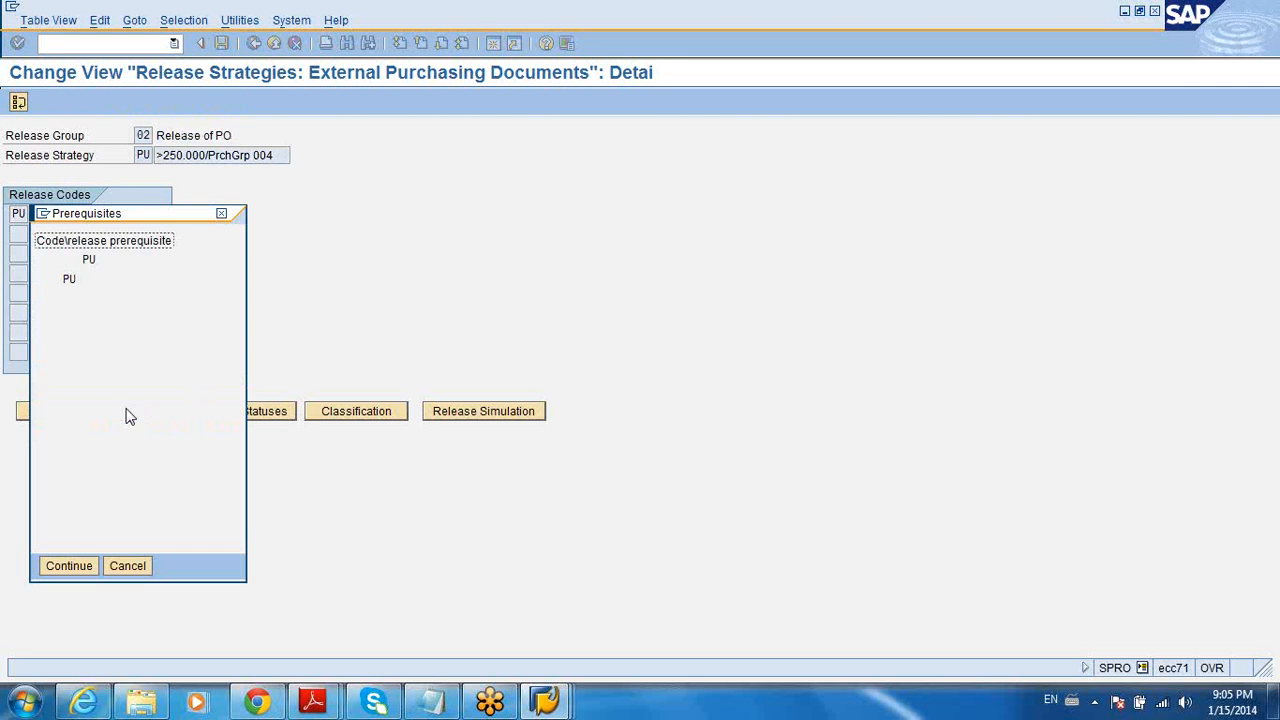
pyautogui.click(130, 566)
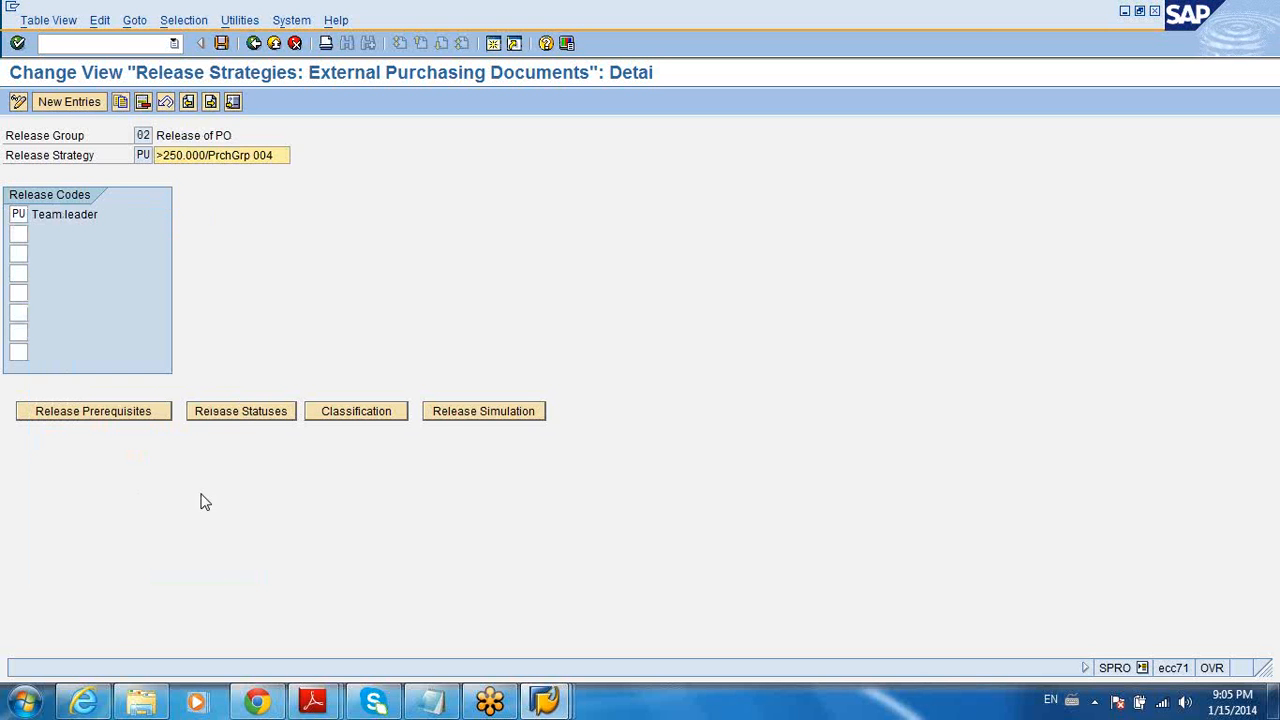
pyautogui.click(250, 412)
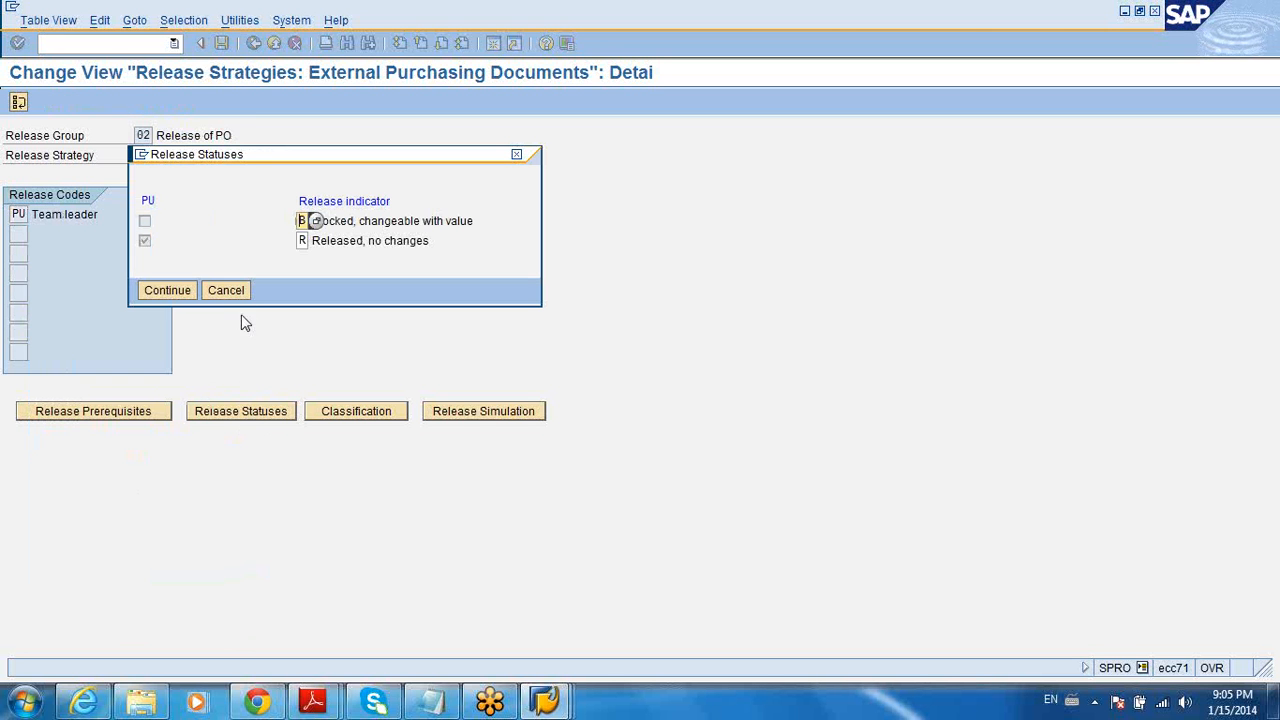
pyautogui.click(310, 242)
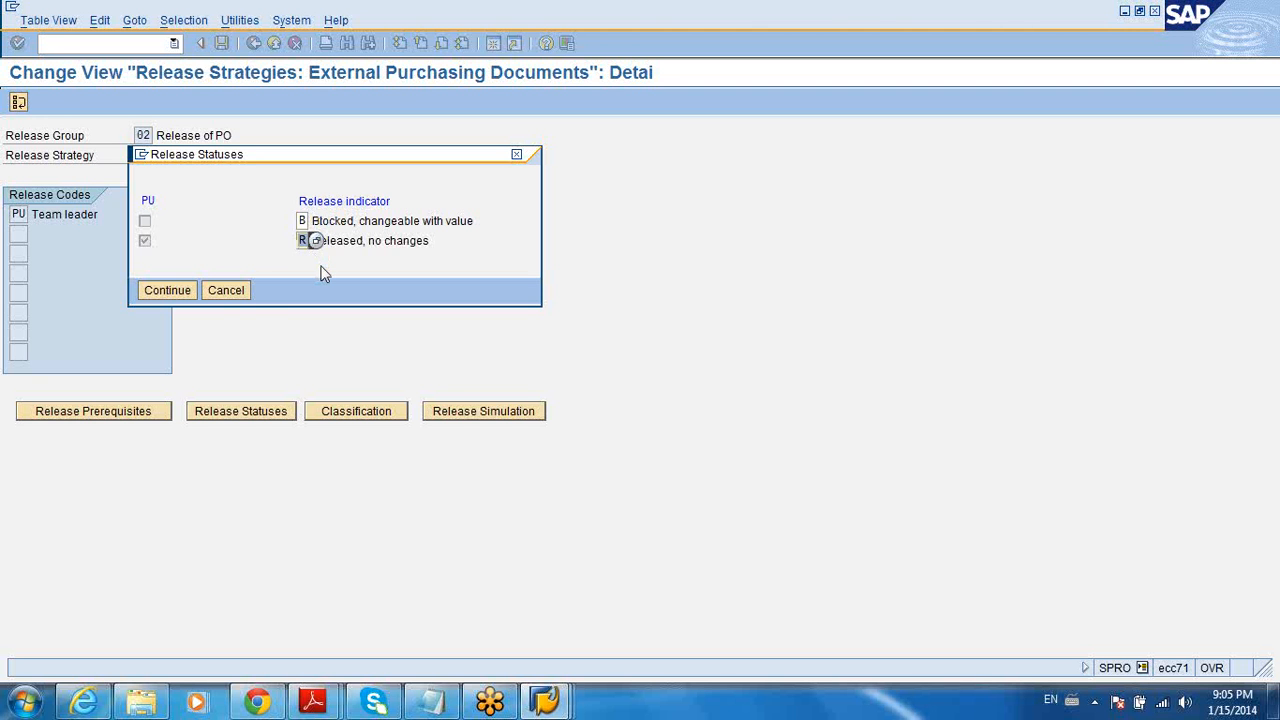
pyautogui.click(234, 291)
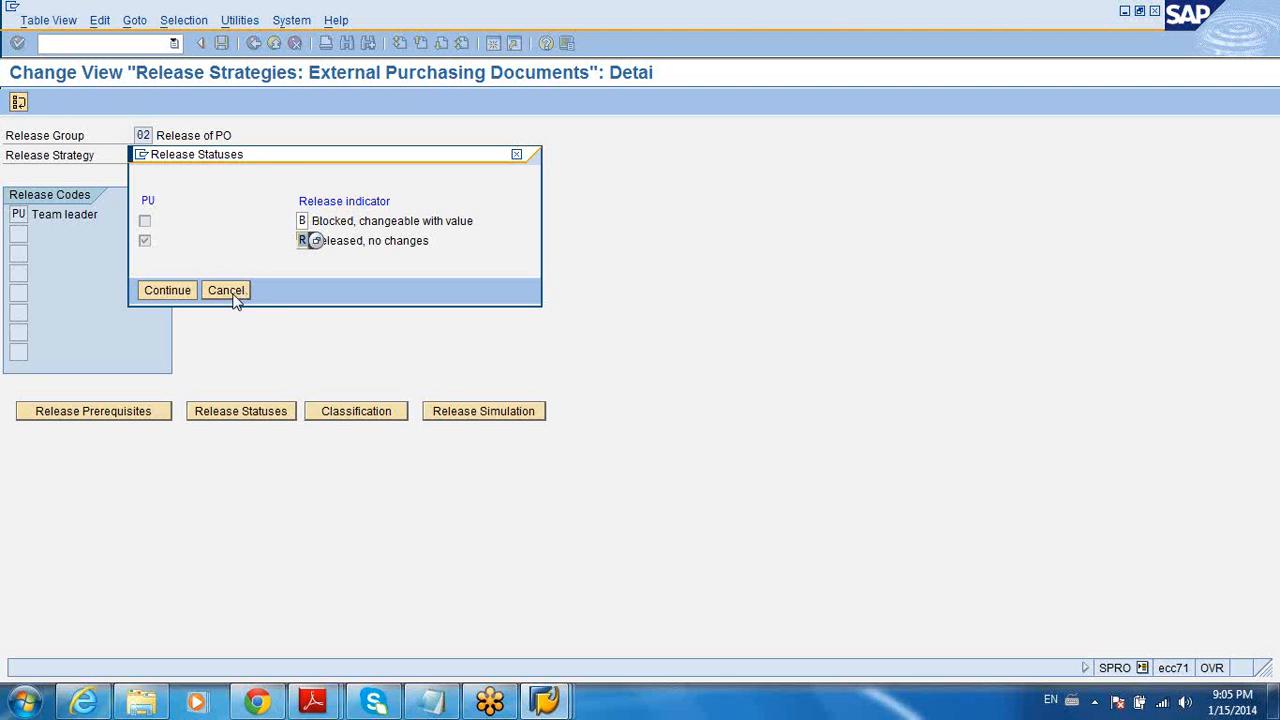
# Open the classification of strategy PU, check its characteristic values and set the purchasing group to 001
pyautogui.click(340, 411)
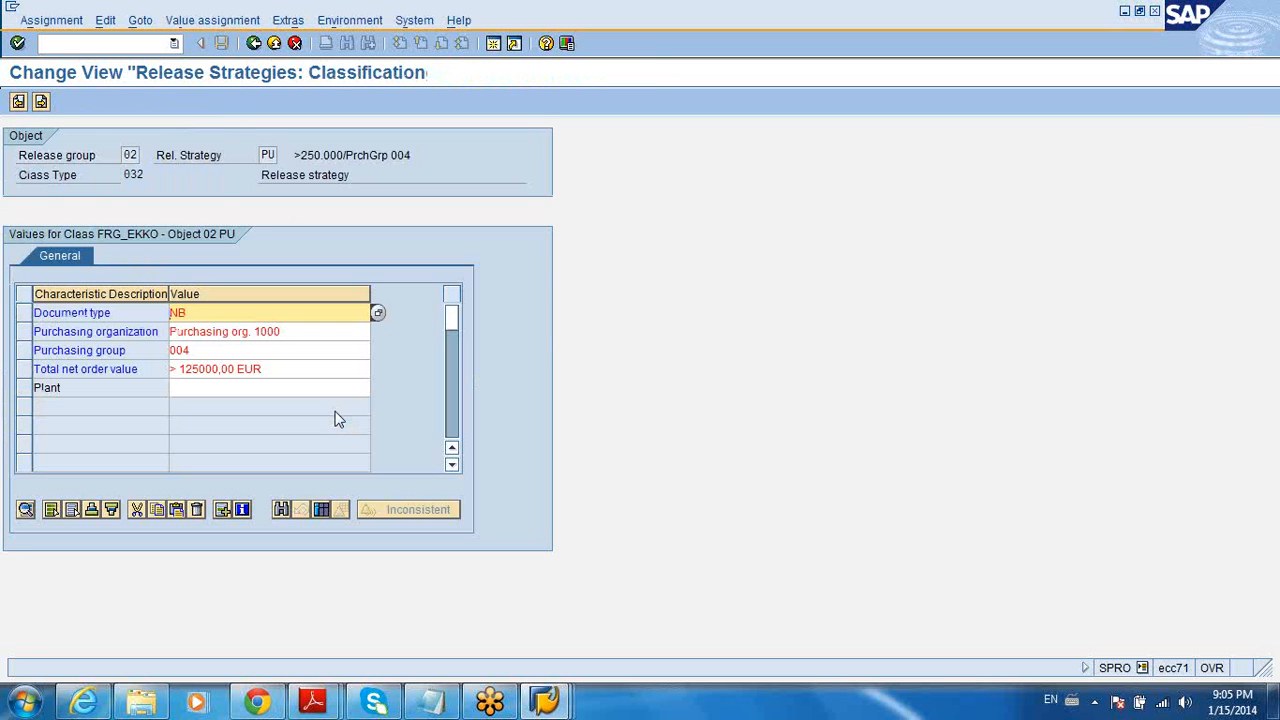
pyautogui.click(300, 331)
pyautogui.moveTo(282, 331); pyautogui.dragTo(145, 350)
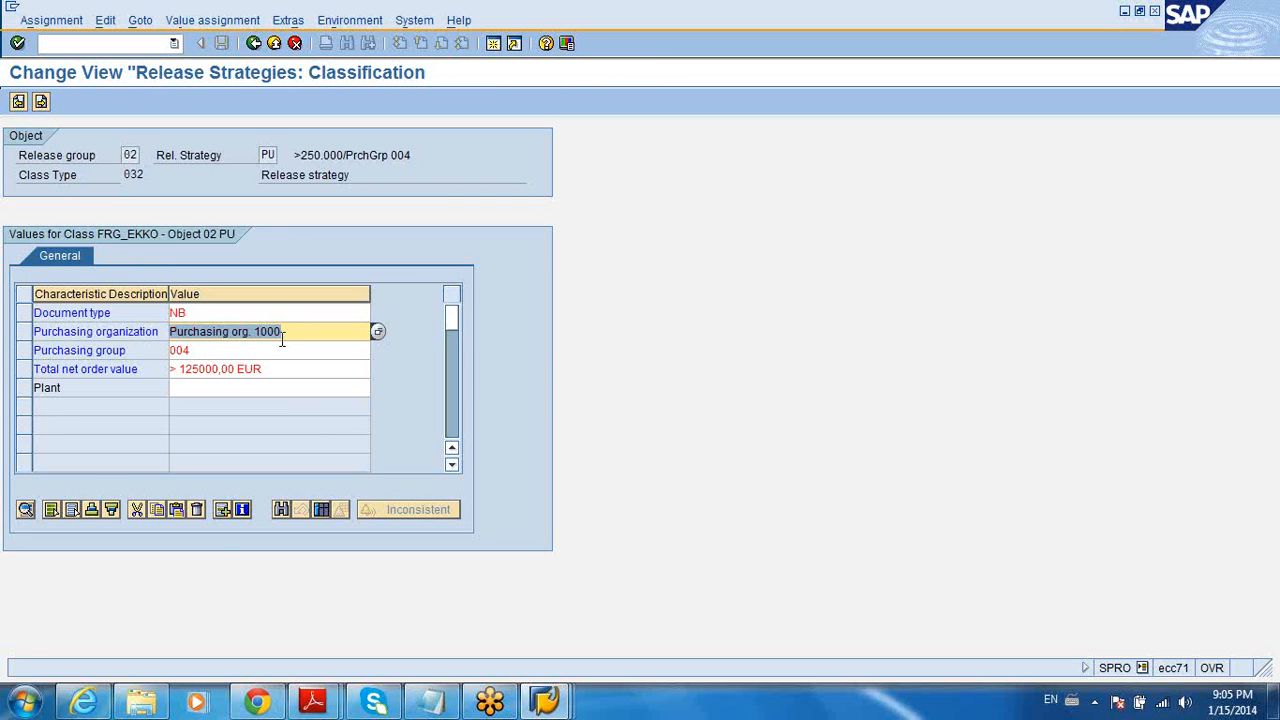
pyautogui.moveTo(206, 314); pyautogui.dragTo(156, 352)
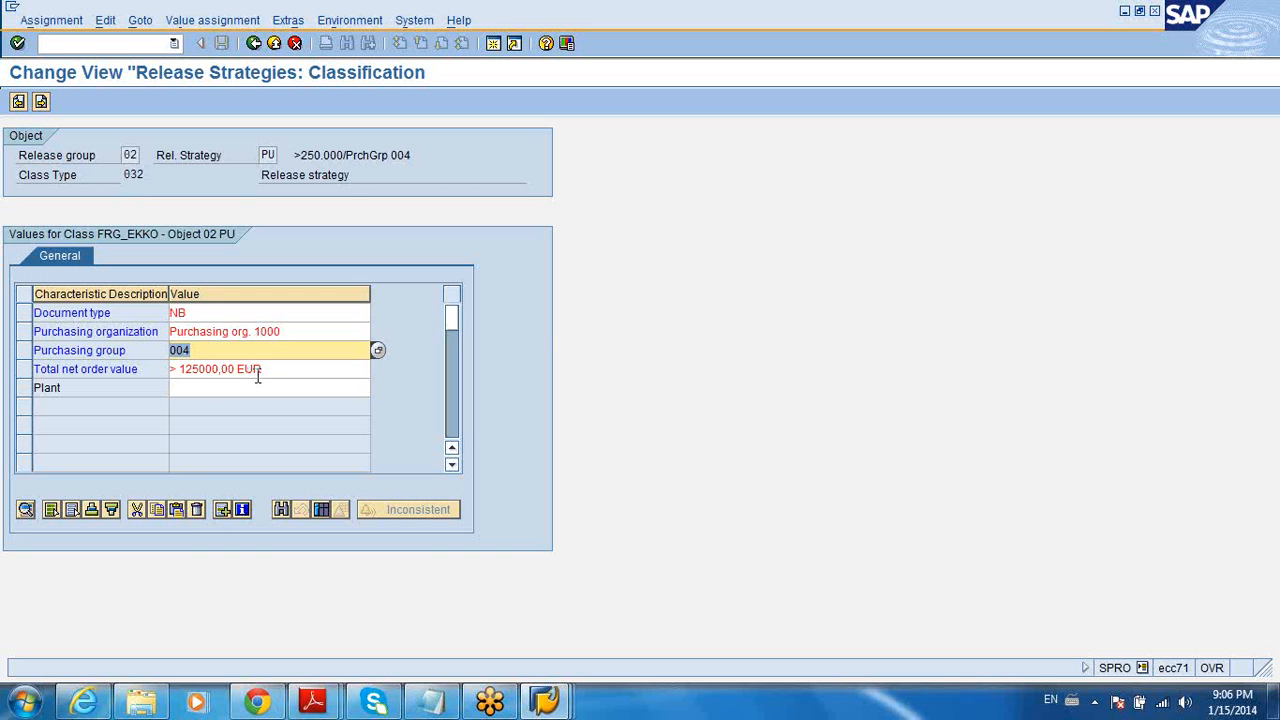
pyautogui.write('001')
# Set the Plant characteristic of the release strategy to 1000
pyautogui.click(24, 394)
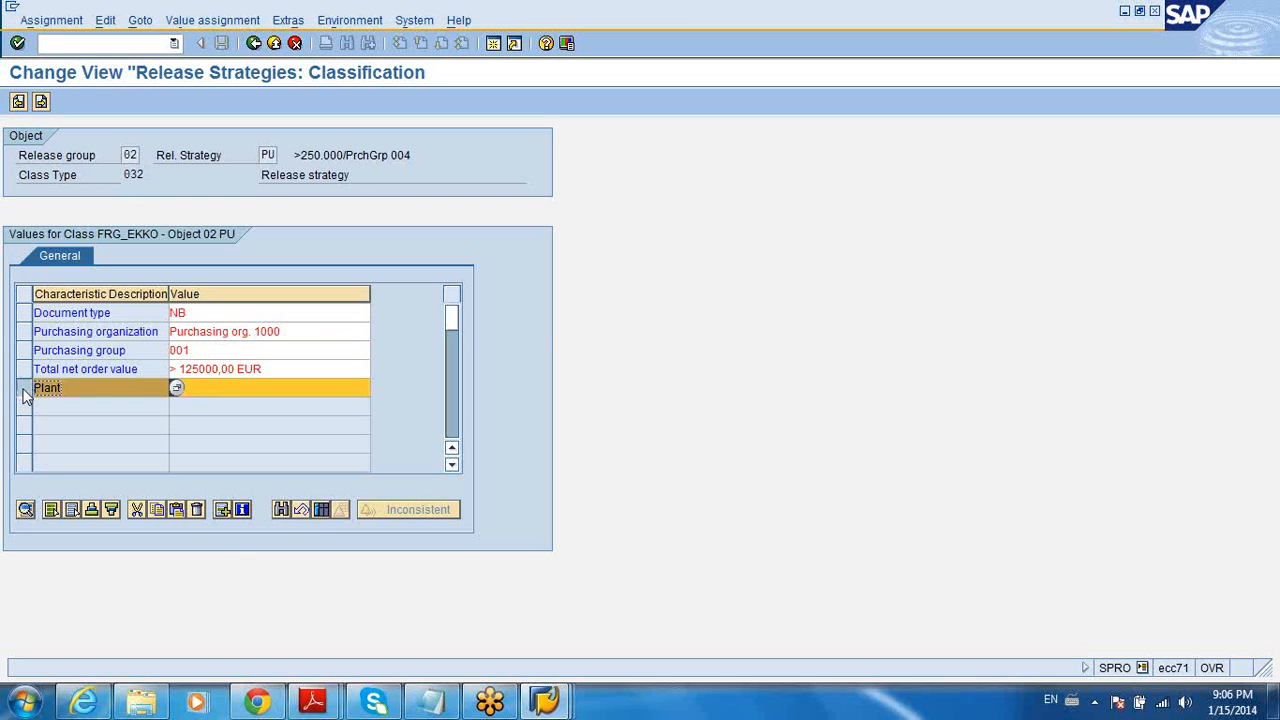
pyautogui.click(197, 511)
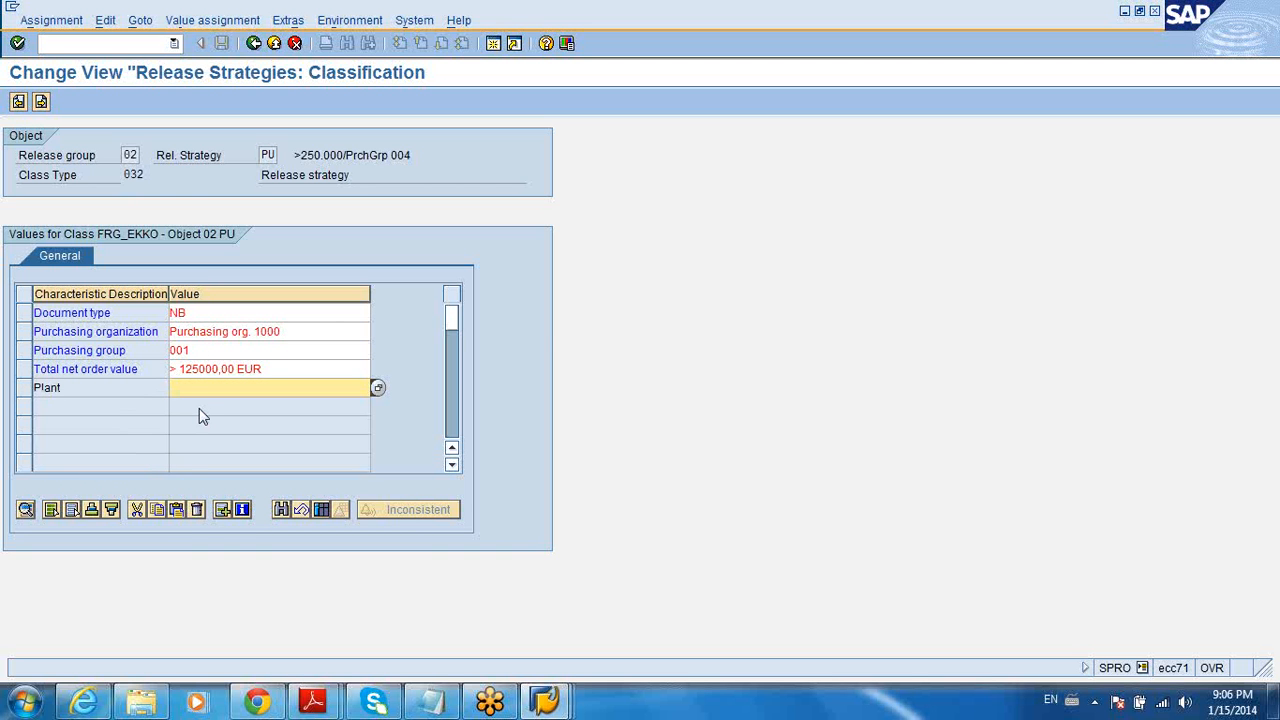
pyautogui.press('Return')
# Check the purchasing group and document type values, return to the strategy details and save
pyautogui.click(200, 350)
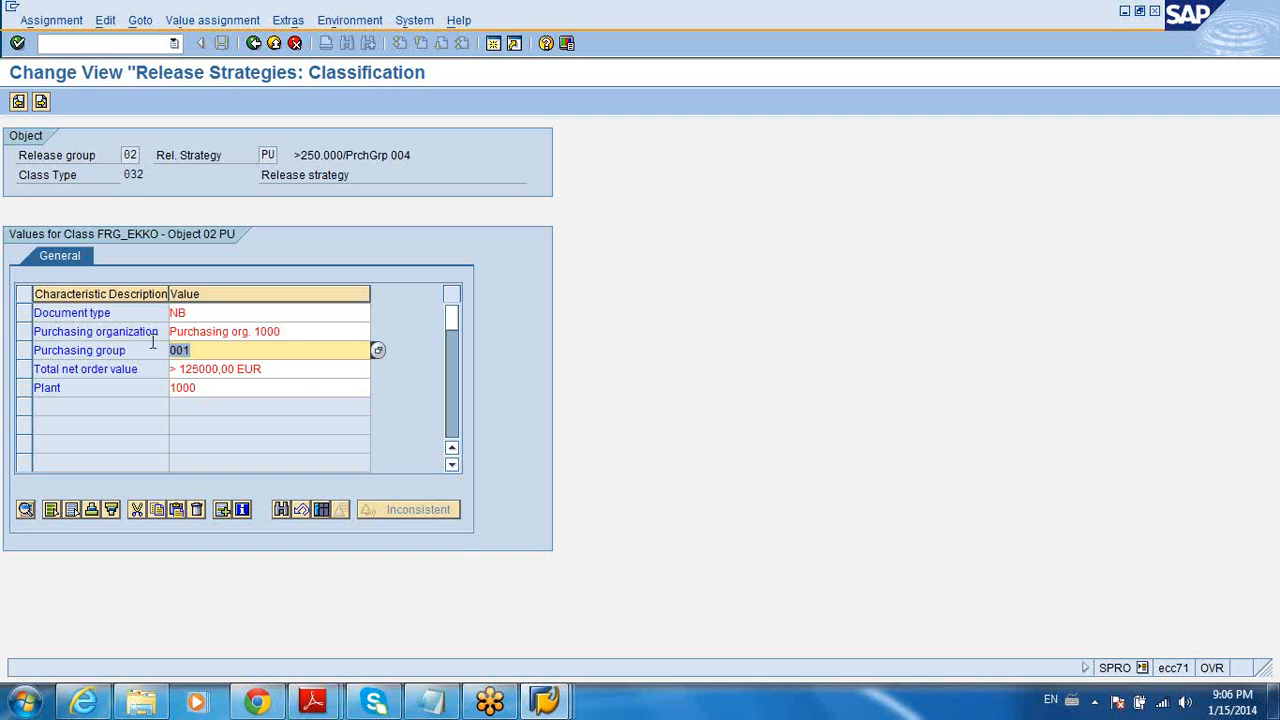
pyautogui.click(195, 312)
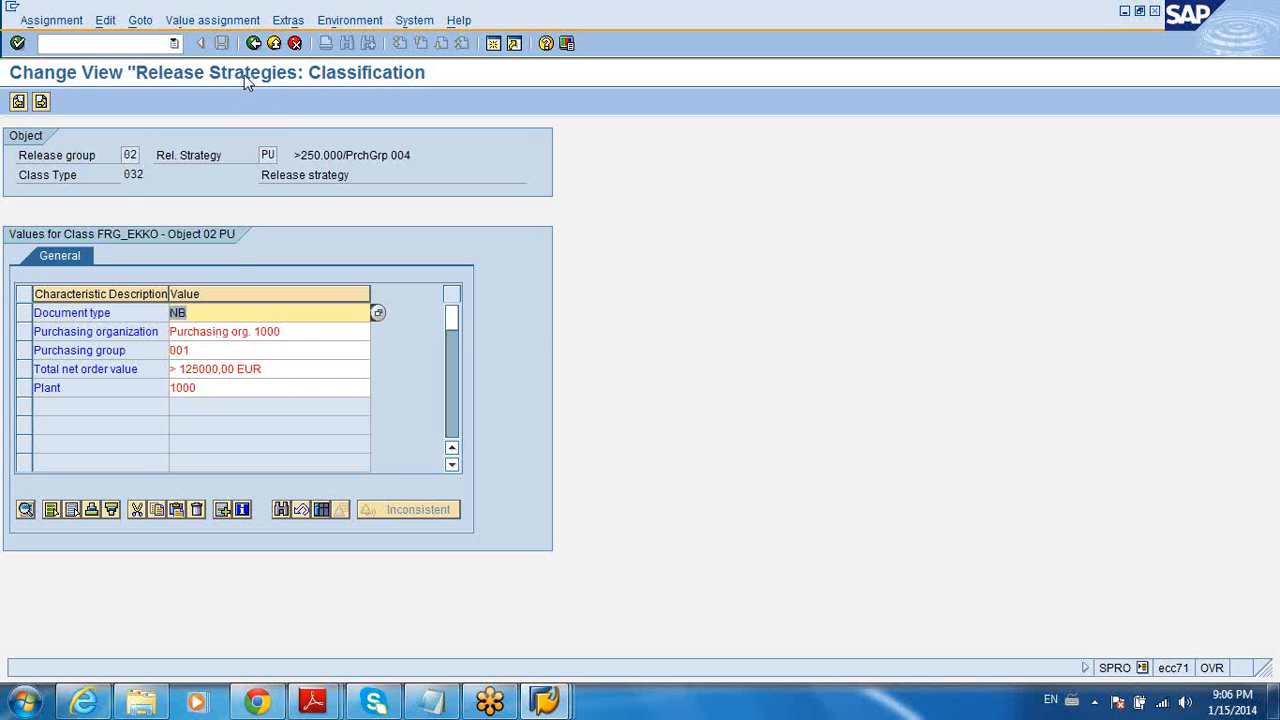
pyautogui.click(254, 44)
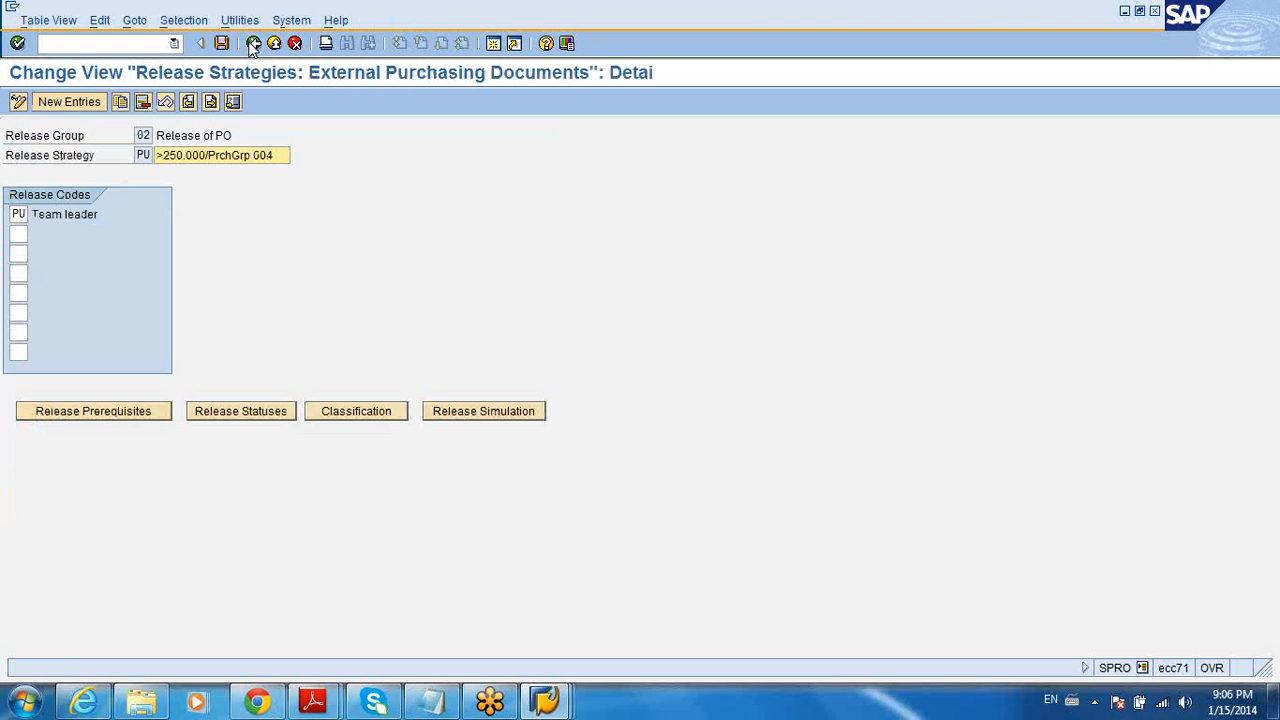
pyautogui.click(222, 44)
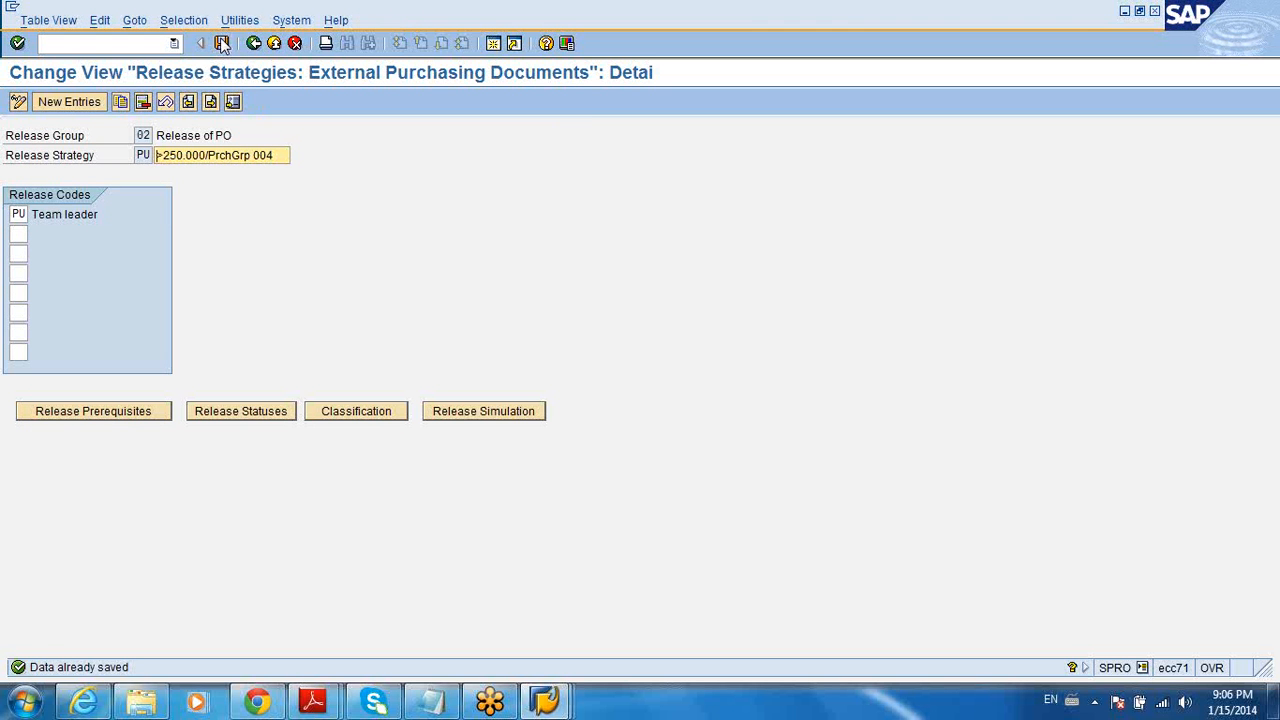
# Return to the release strategies overview, change strategy PU's description to "> 125000 for PO" and save
pyautogui.click(255, 44)
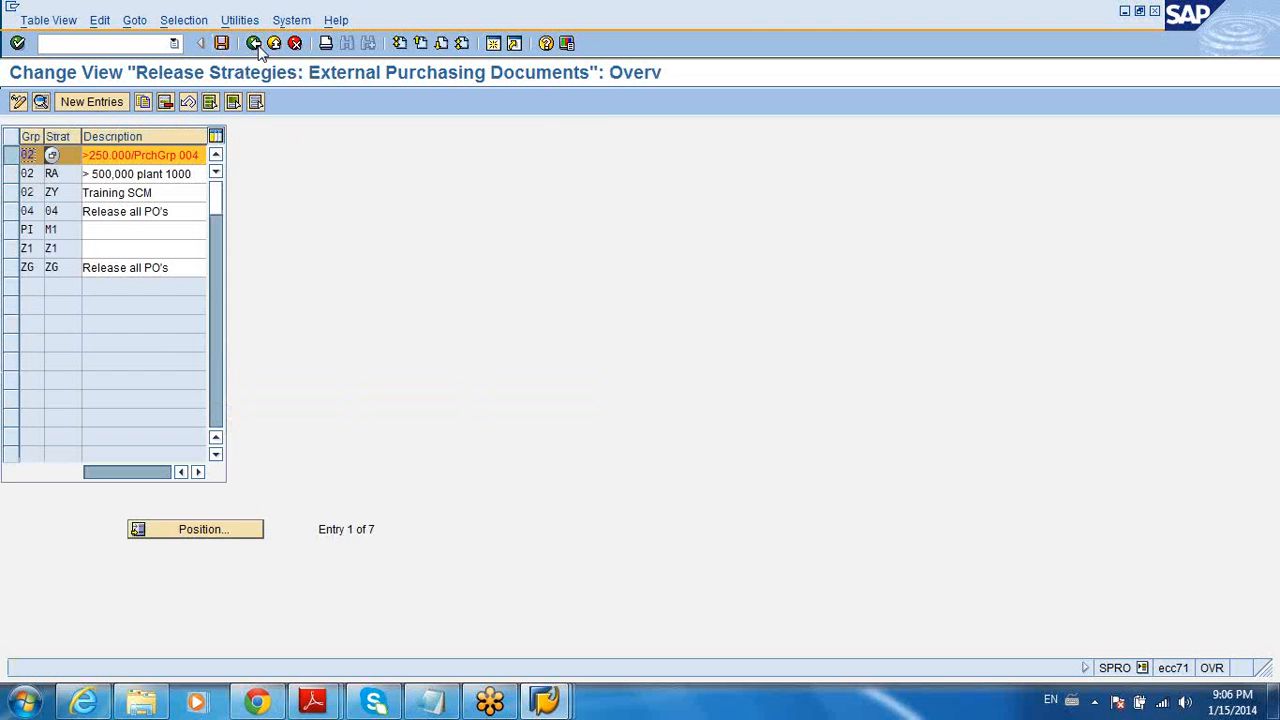
pyautogui.click(100, 155)
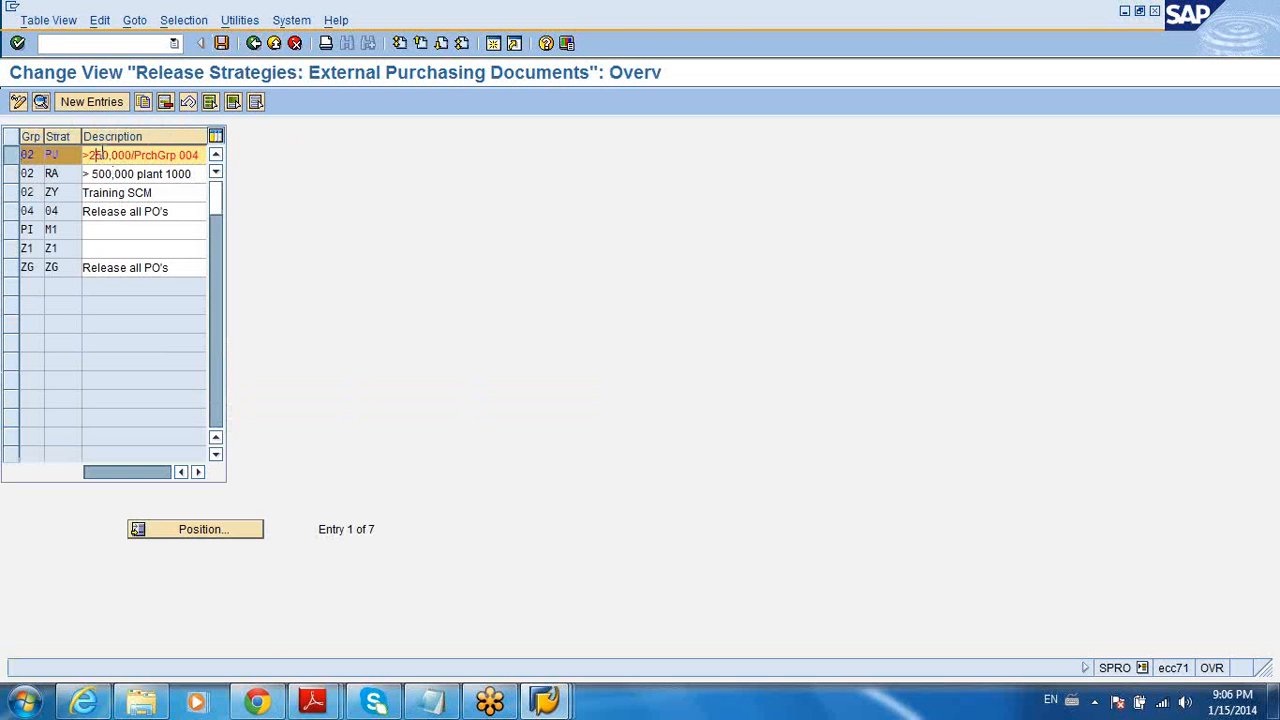
pyautogui.moveTo(90, 155); pyautogui.dragTo(128, 155)
pyautogui.write('1250000')
pyautogui.press('BackSpace')
pyautogui.moveTo(131, 156); pyautogui.dragTo(193, 162)
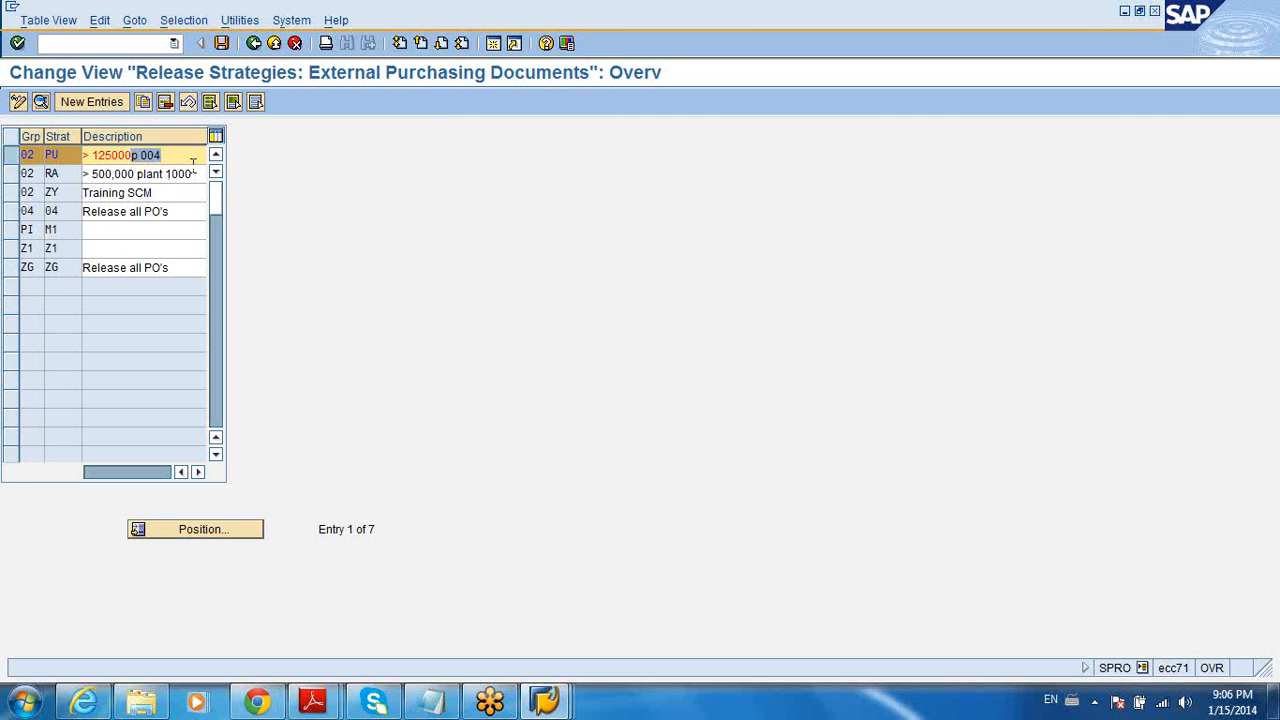
pyautogui.write('for PO')
pyautogui.press('Return')
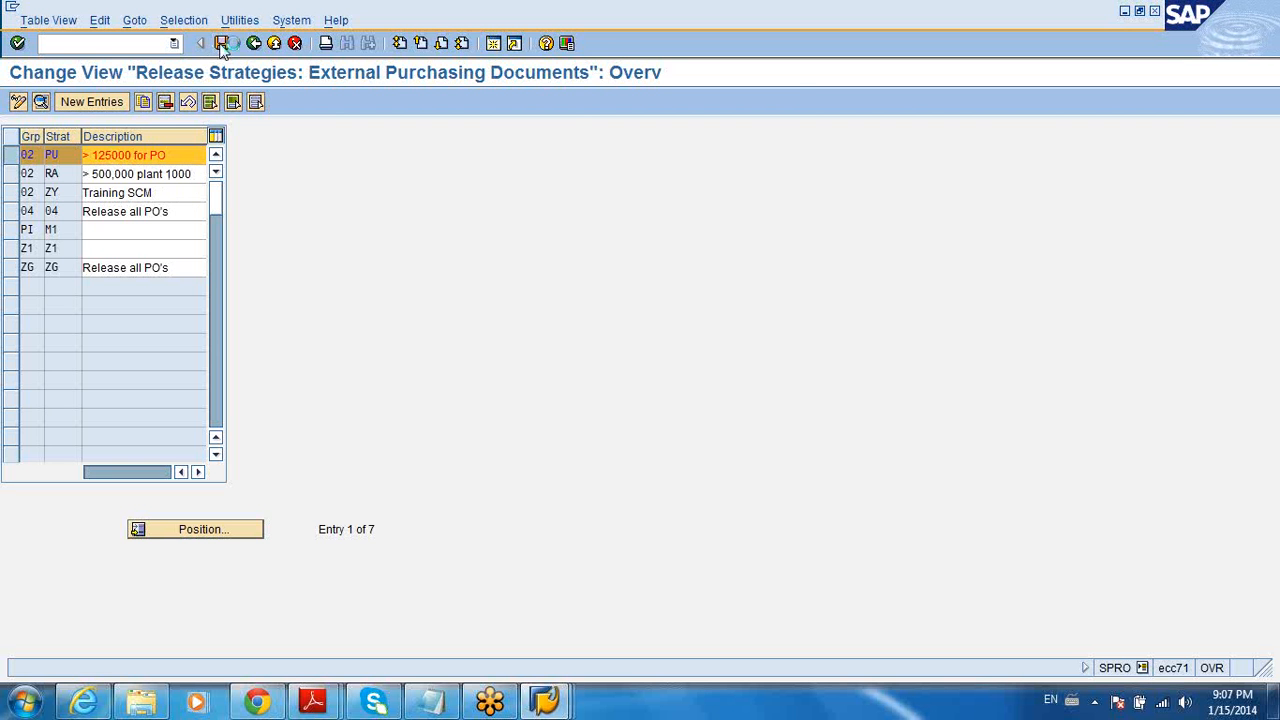
pyautogui.click(221, 43)
pyautogui.click(48, 290)
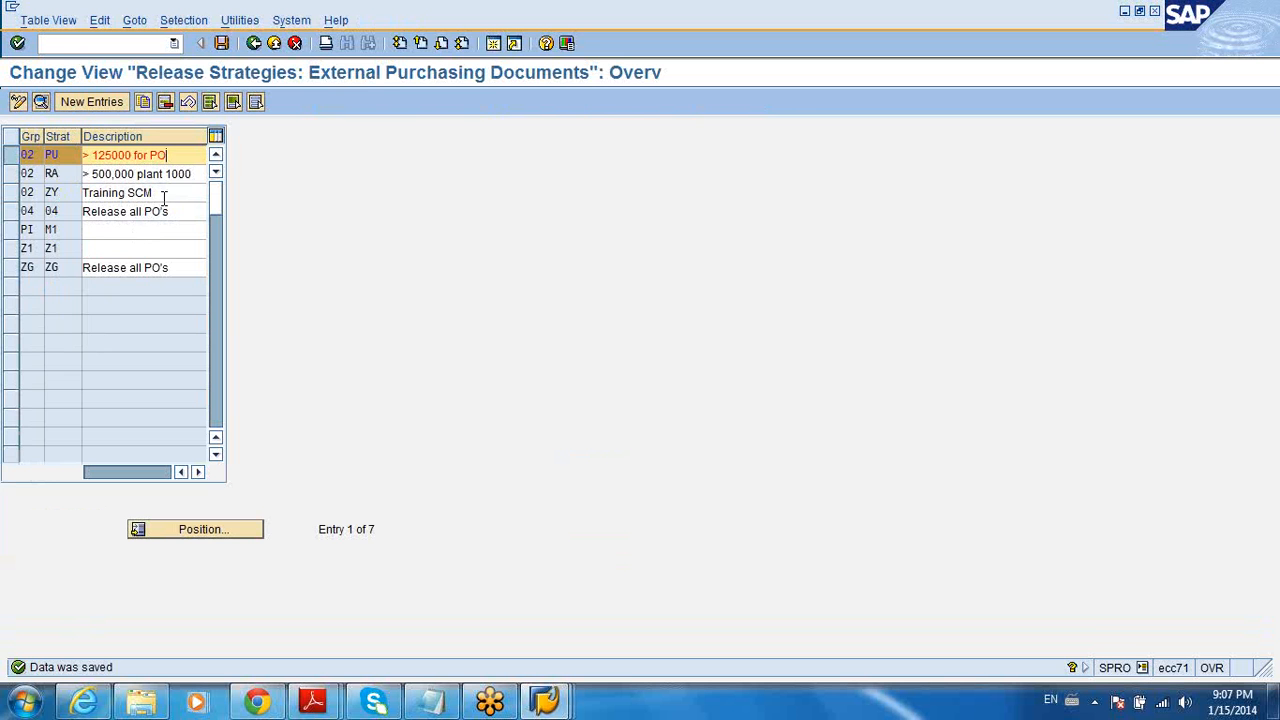
# Exit the release procedure customizing and start transaction ME21N to create a purchase order
pyautogui.click(254, 43)
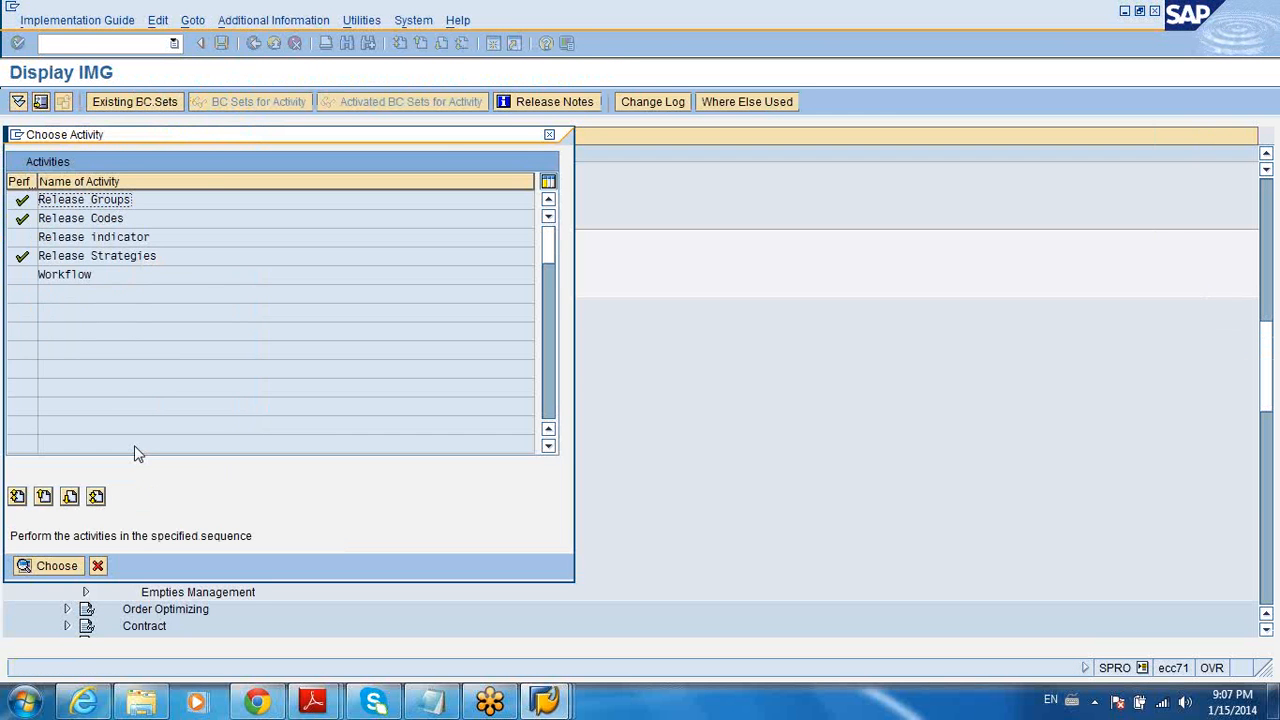
pyautogui.click(98, 566)
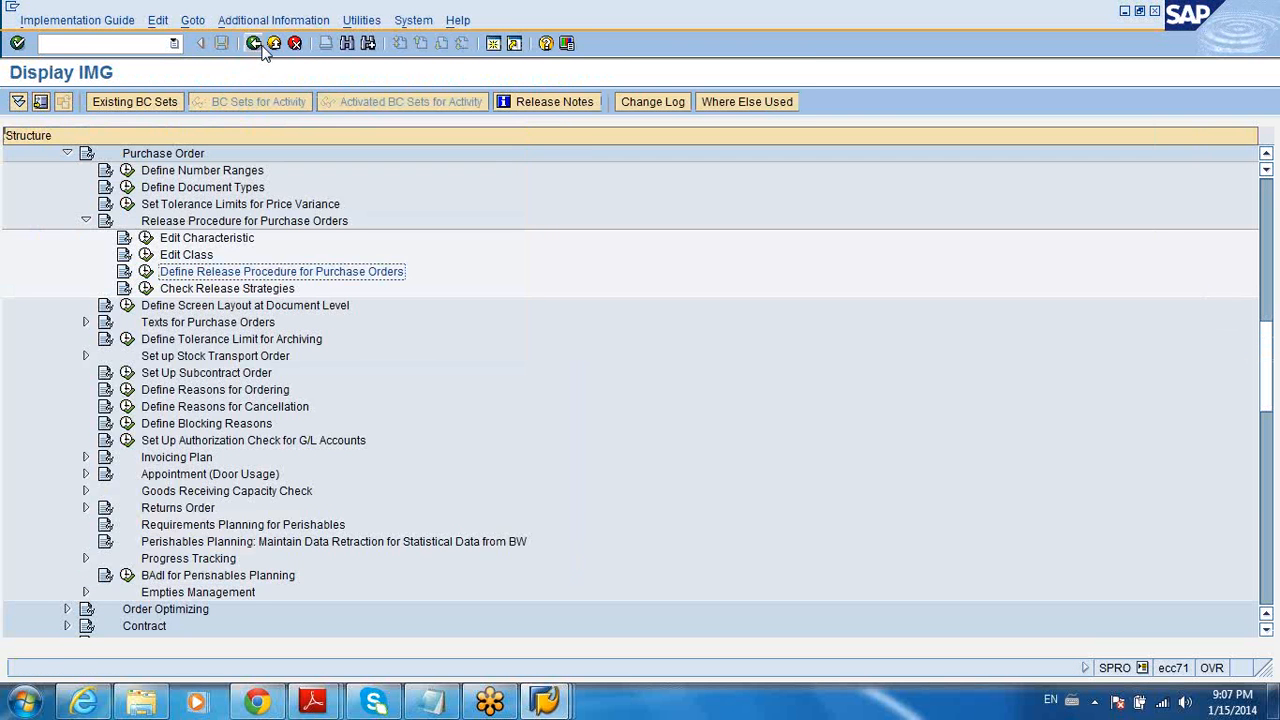
pyautogui.click(256, 43)
pyautogui.click(256, 44)
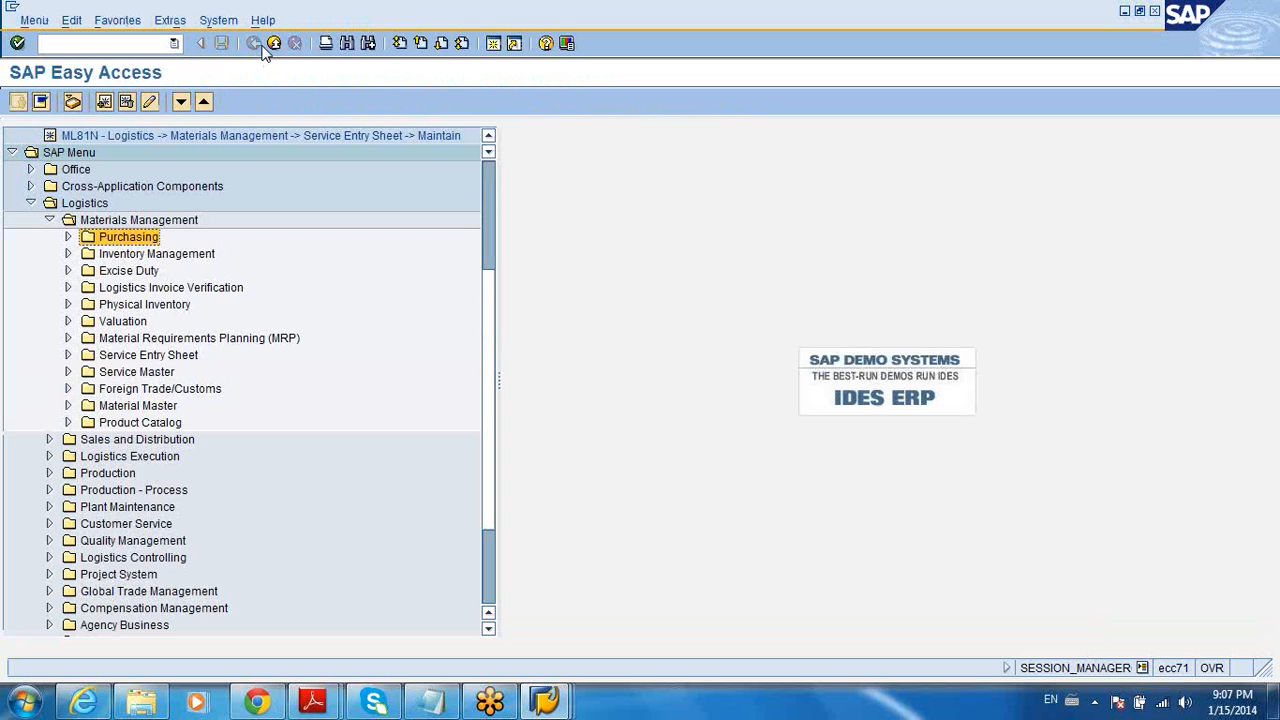
pyautogui.click(69, 240)
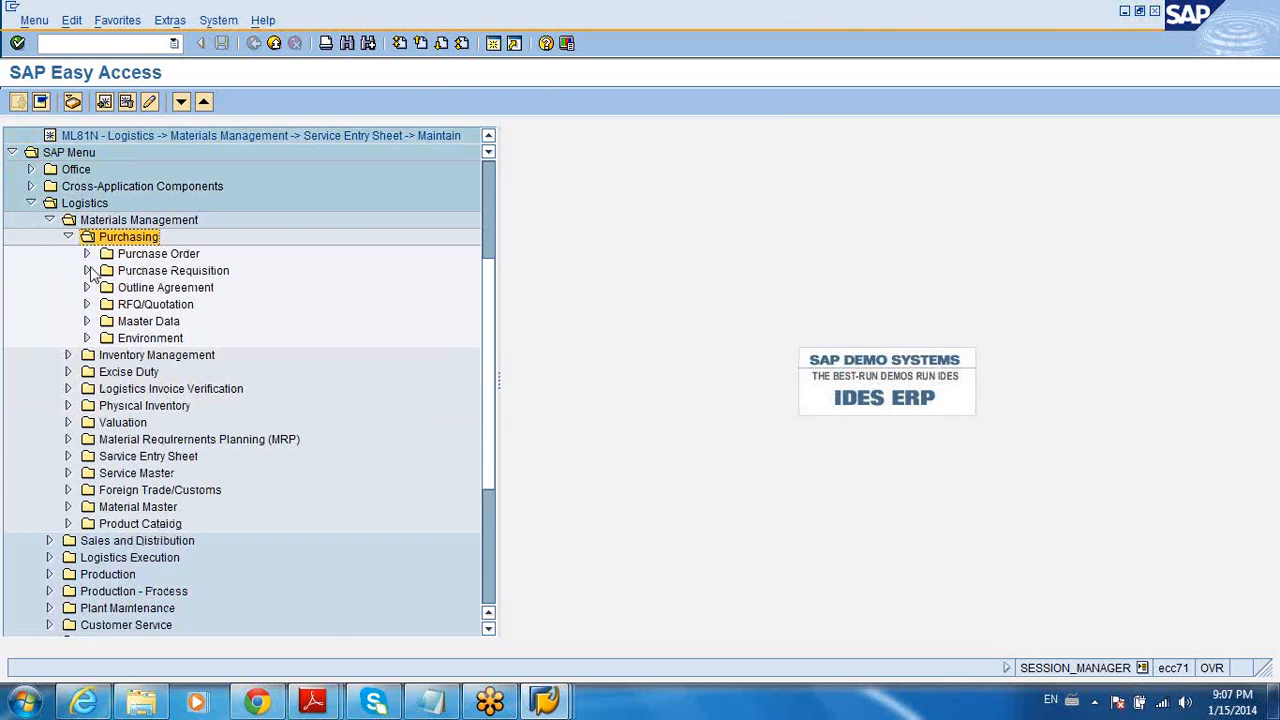
pyautogui.click(88, 257)
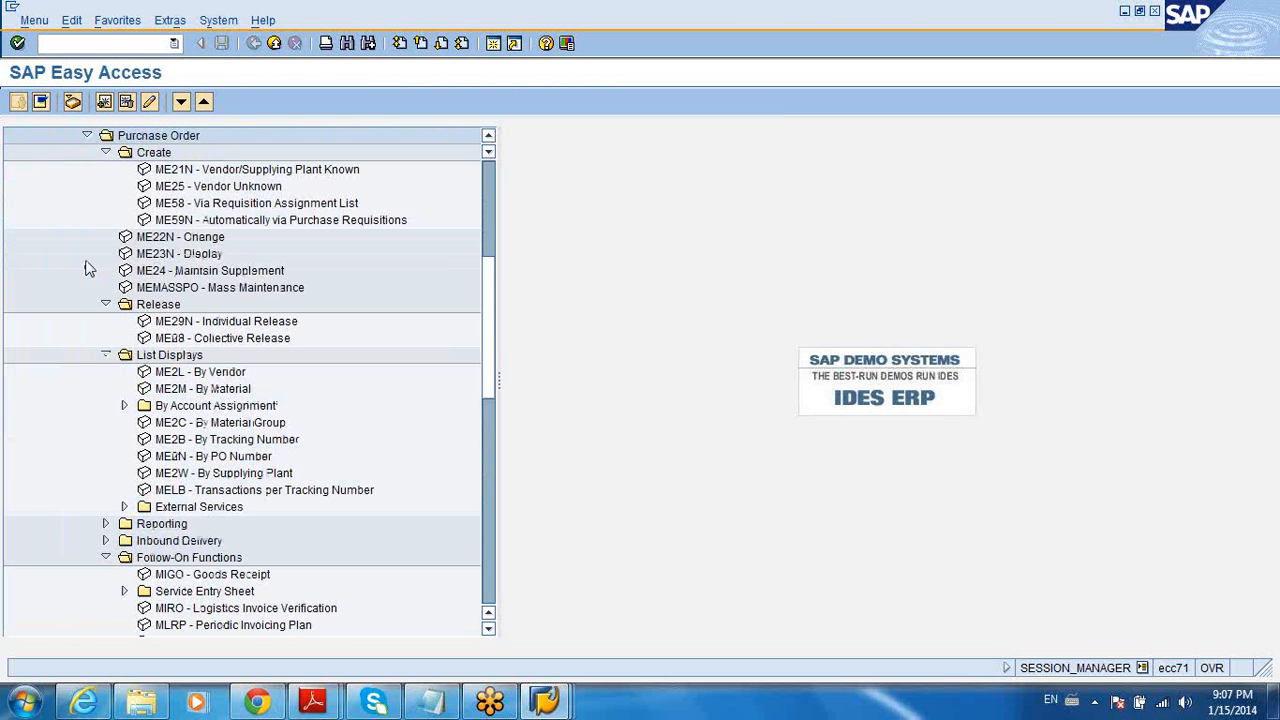
pyautogui.doubleClick(202, 169)
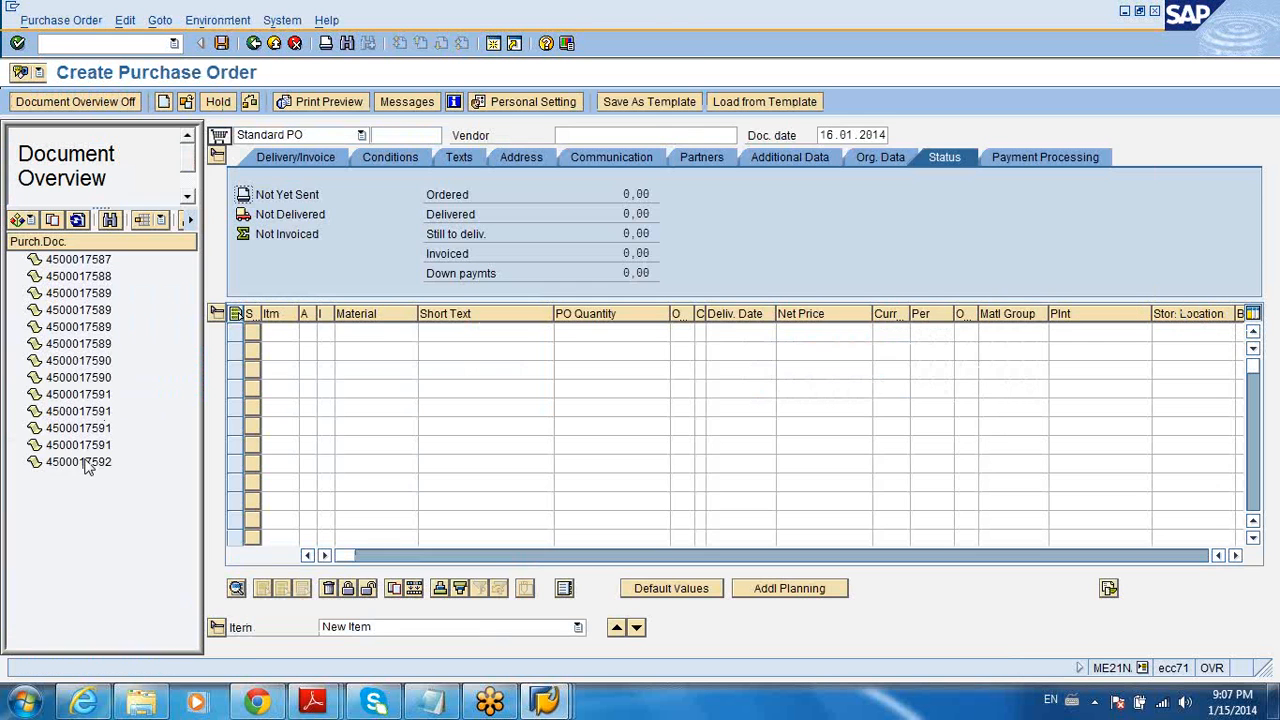
pyautogui.click(86, 465)
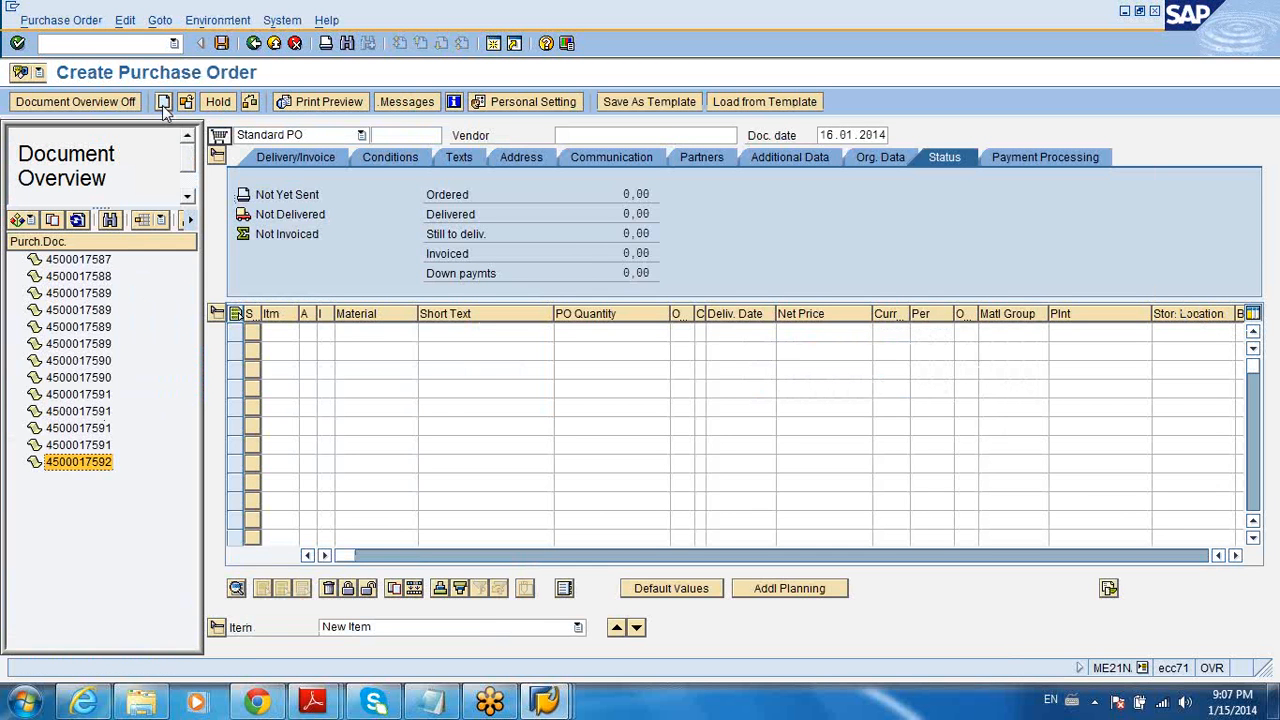
pyautogui.click(52, 221)
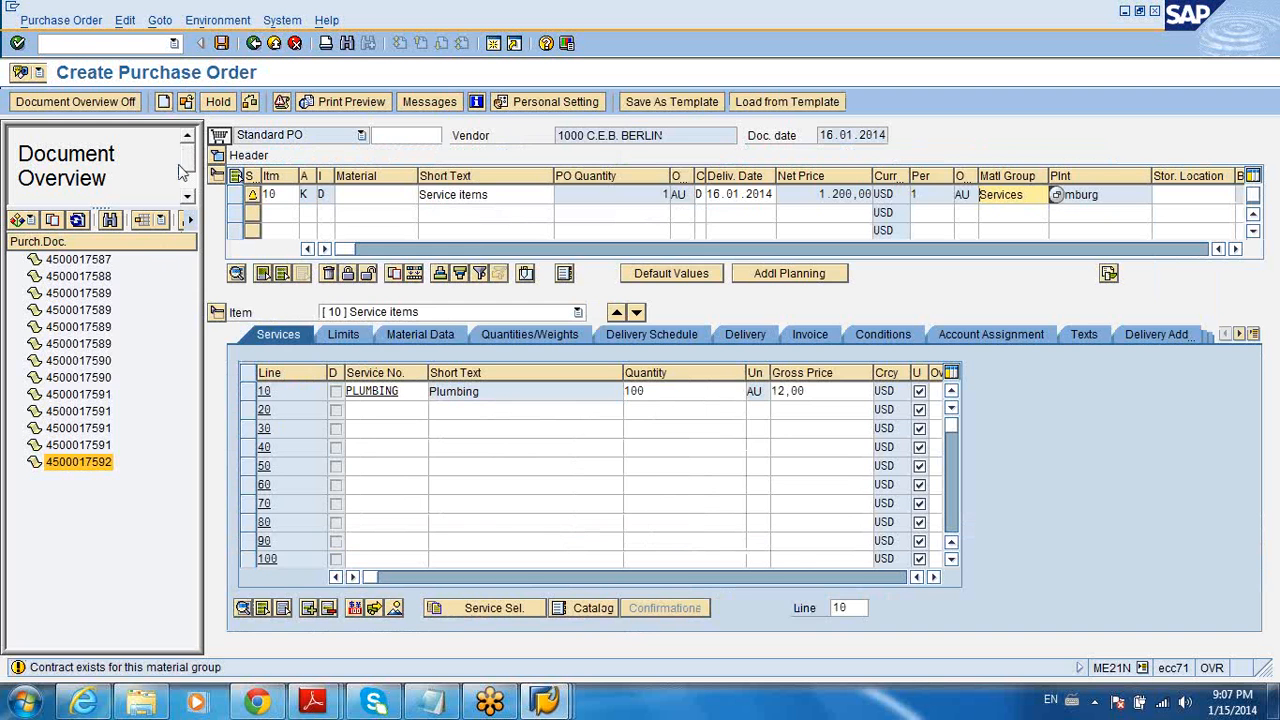
pyautogui.click(167, 102)
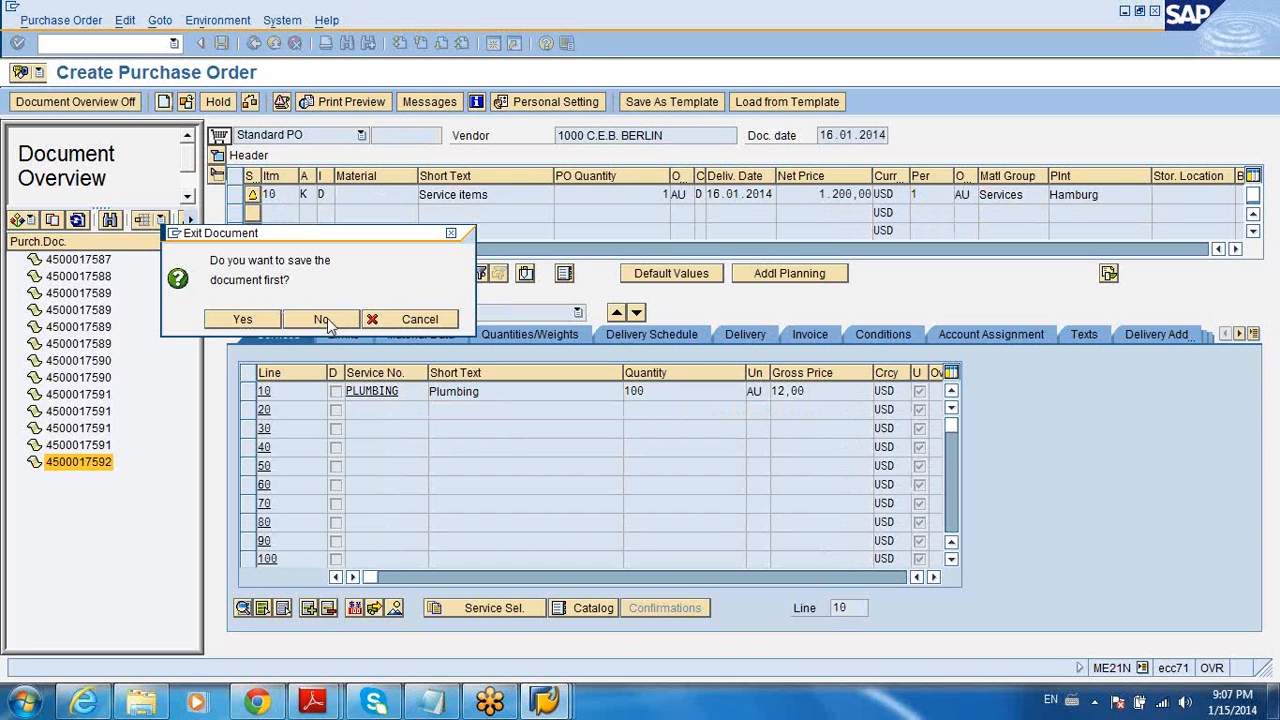
pyautogui.click(322, 320)
# Adopt the earlier purchase order for material AM2-401 into a new standard PO and set item 10's quantity to 10,000,000 PC
pyautogui.doubleClick(110, 343)
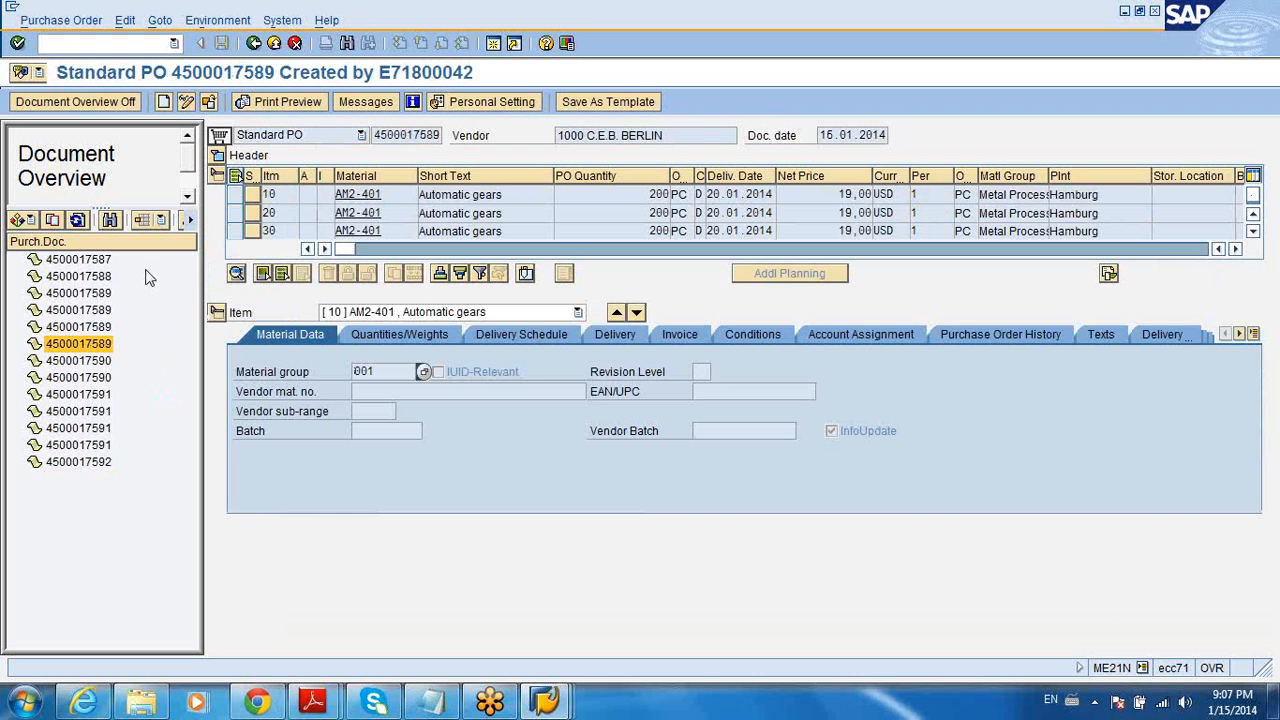
pyautogui.click(165, 103)
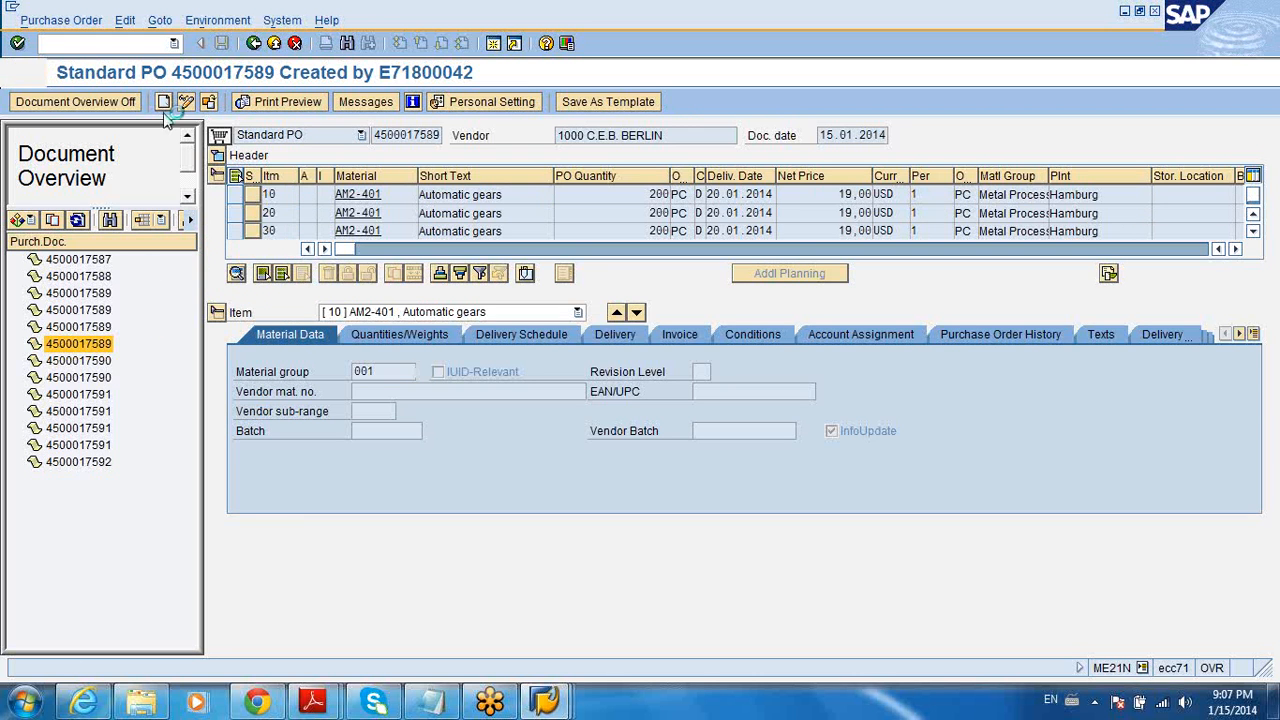
pyautogui.click(54, 224)
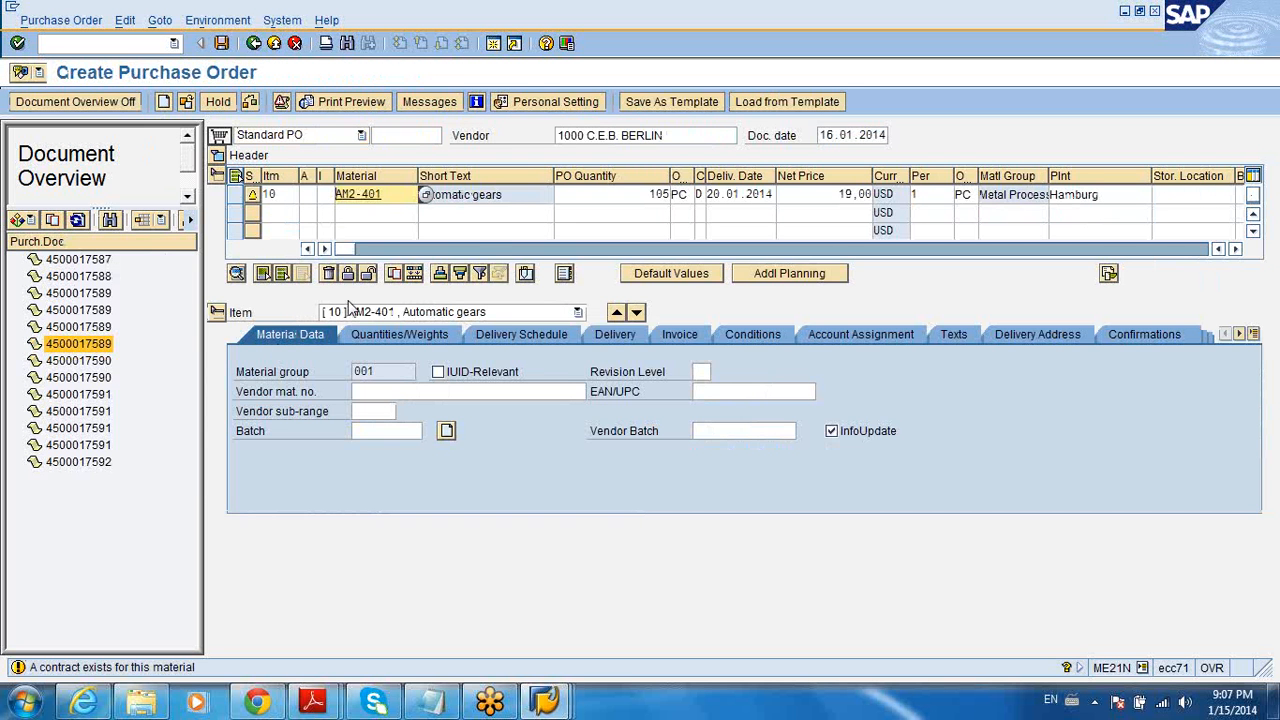
pyautogui.moveTo(647, 194); pyautogui.dragTo(684, 197)
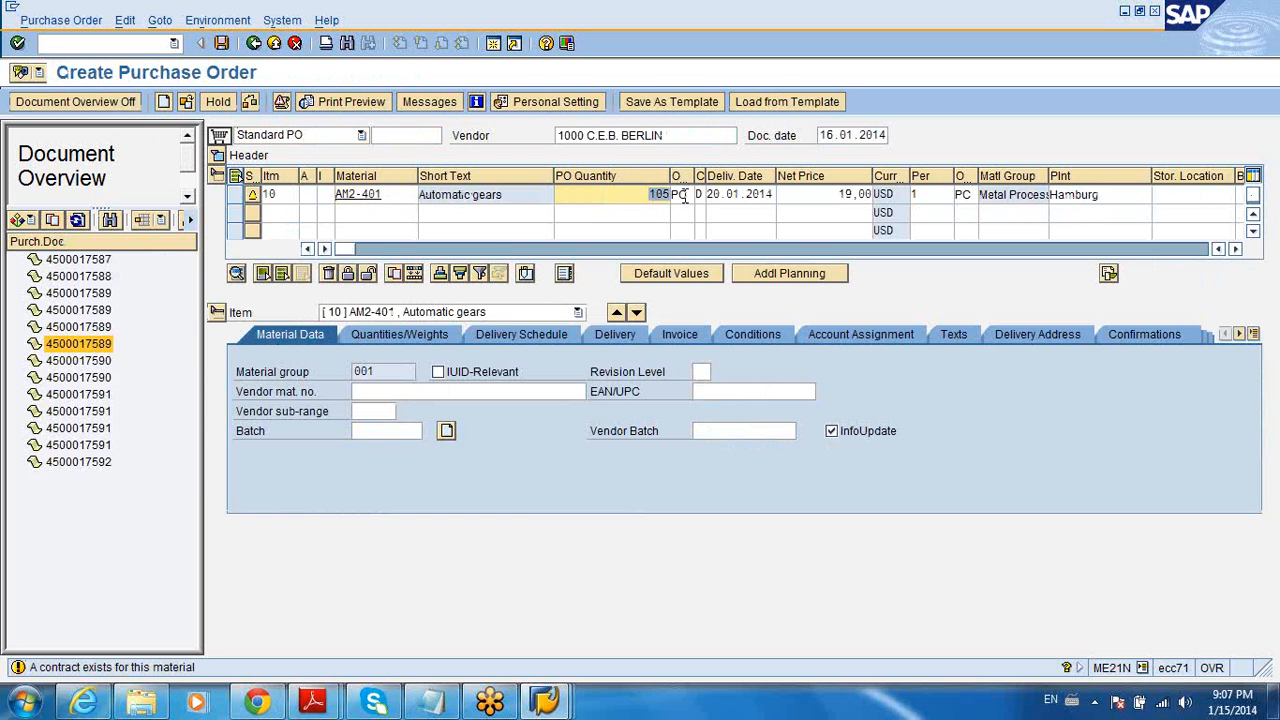
pyautogui.write('10000000')
pyautogui.press('Return')
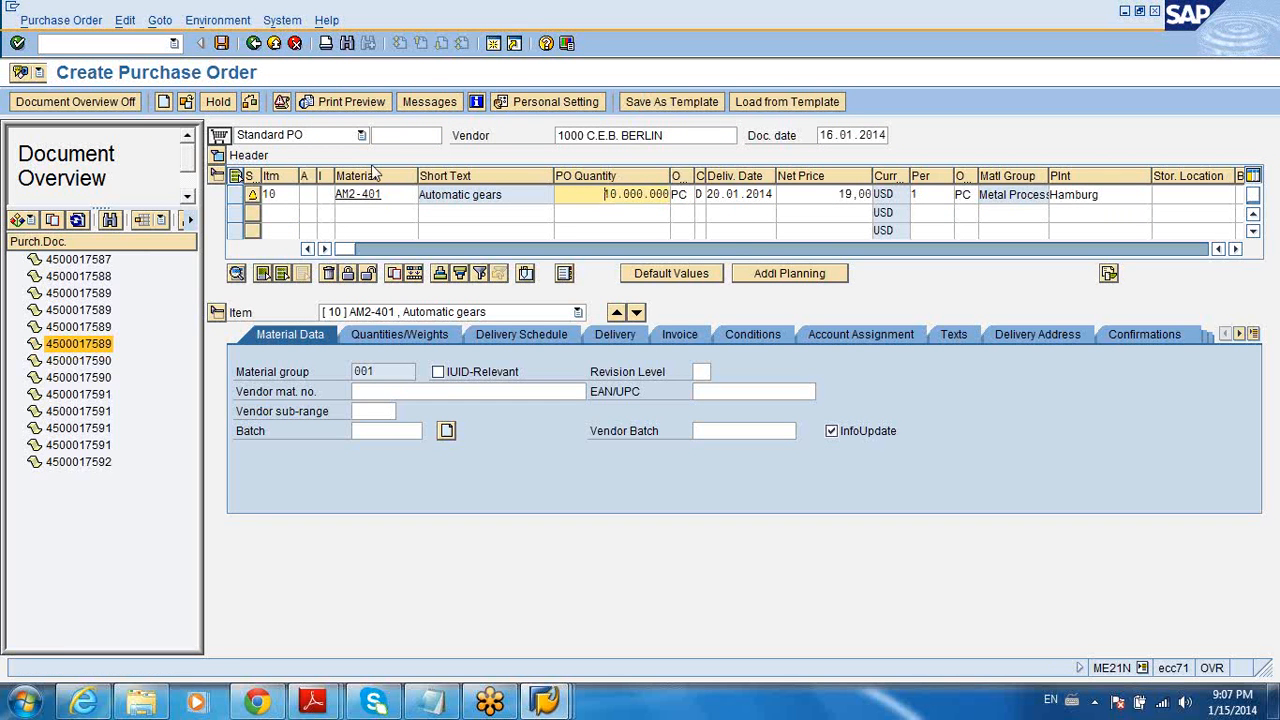
# Check the status and organizational data in the new purchase order's header, and save the order
pyautogui.click(217, 155)
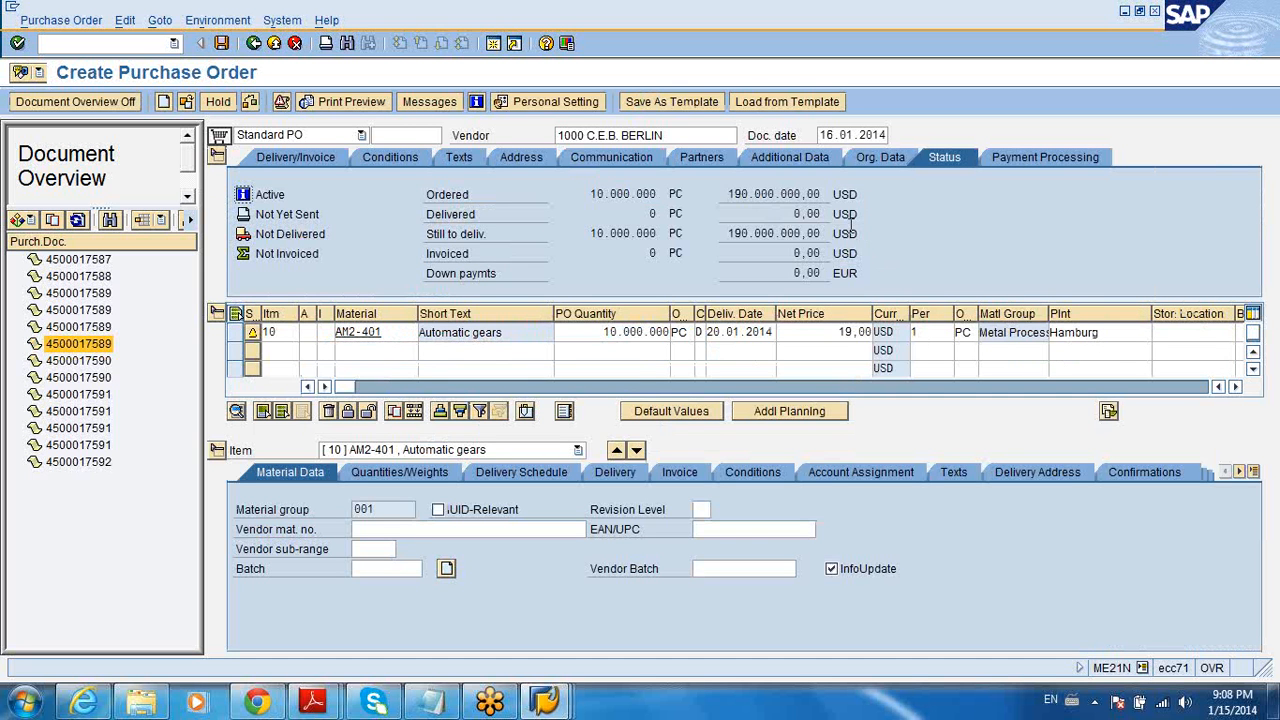
pyautogui.click(877, 157)
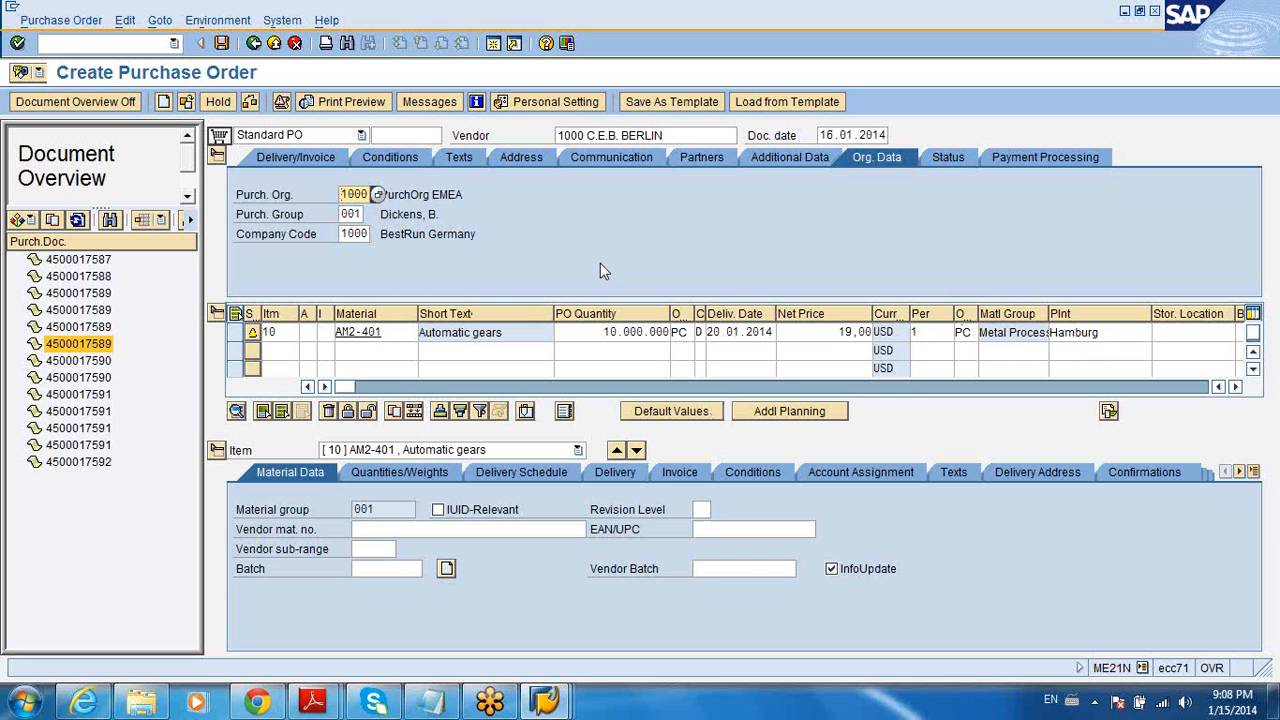
pyautogui.click(943, 156)
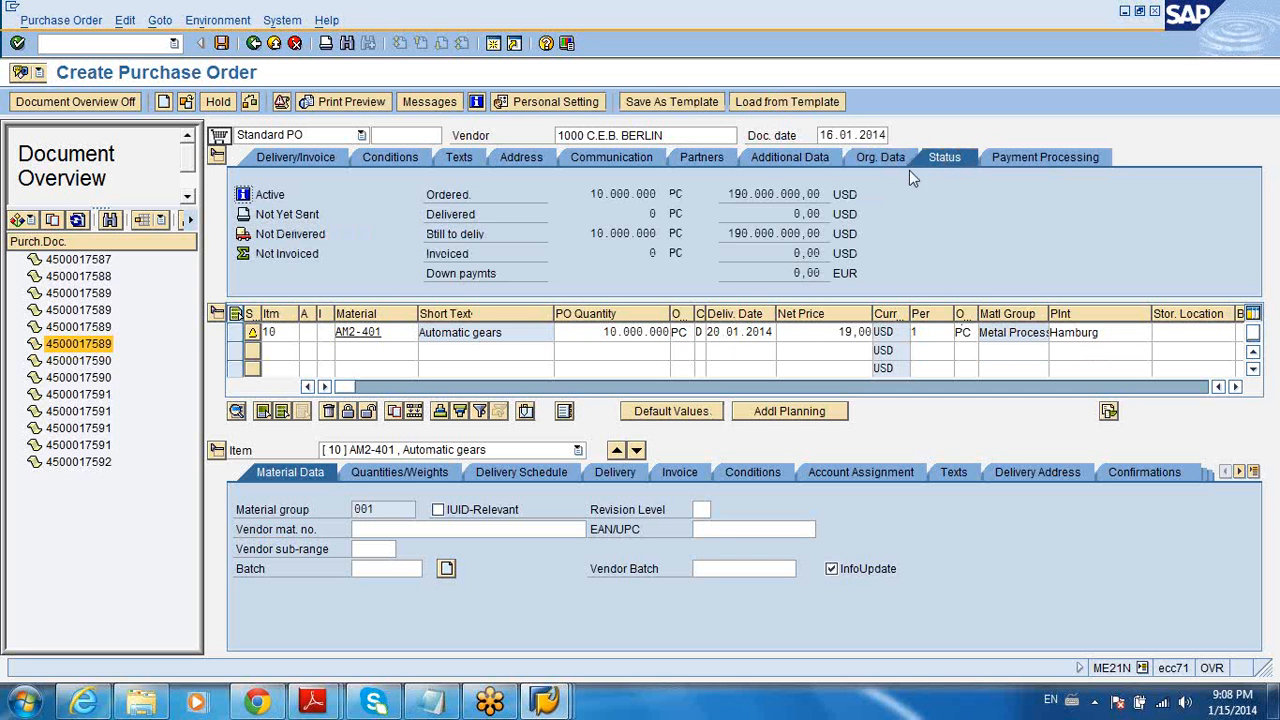
pyautogui.click(221, 43)
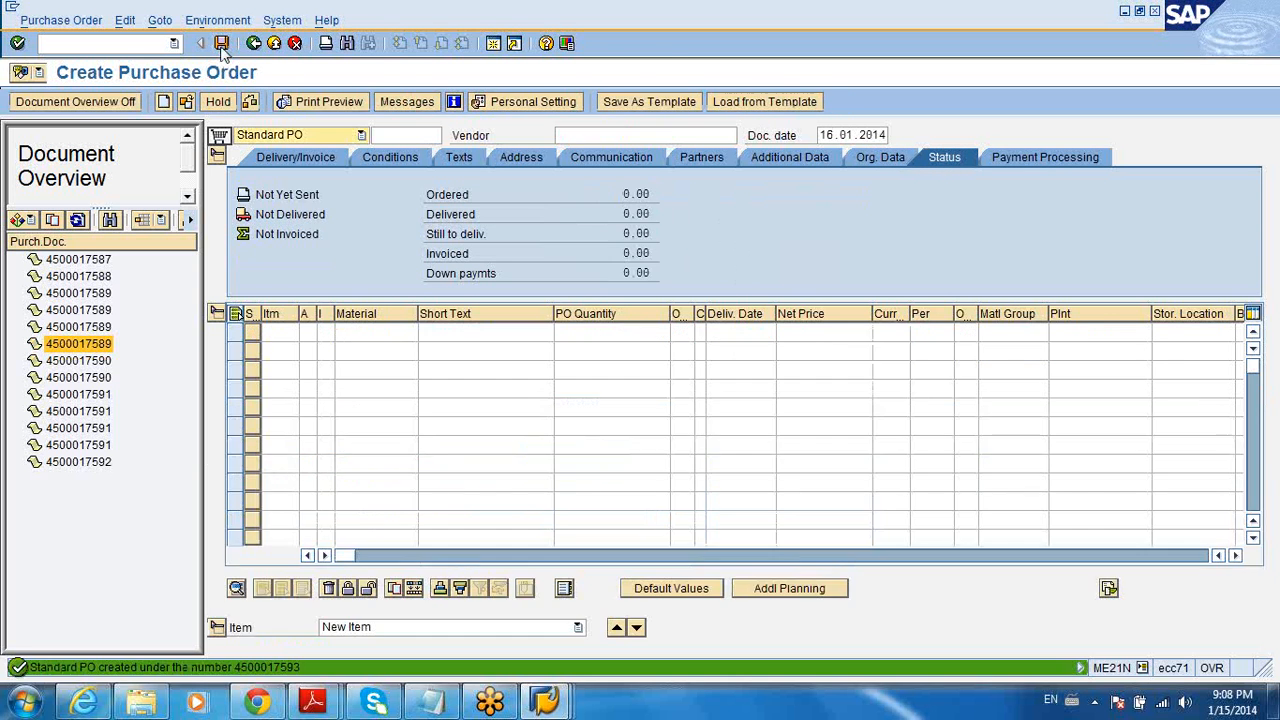
# Reload the list of own purchase orders in the document overview and open the newly saved order
pyautogui.moveTo(258, 695)
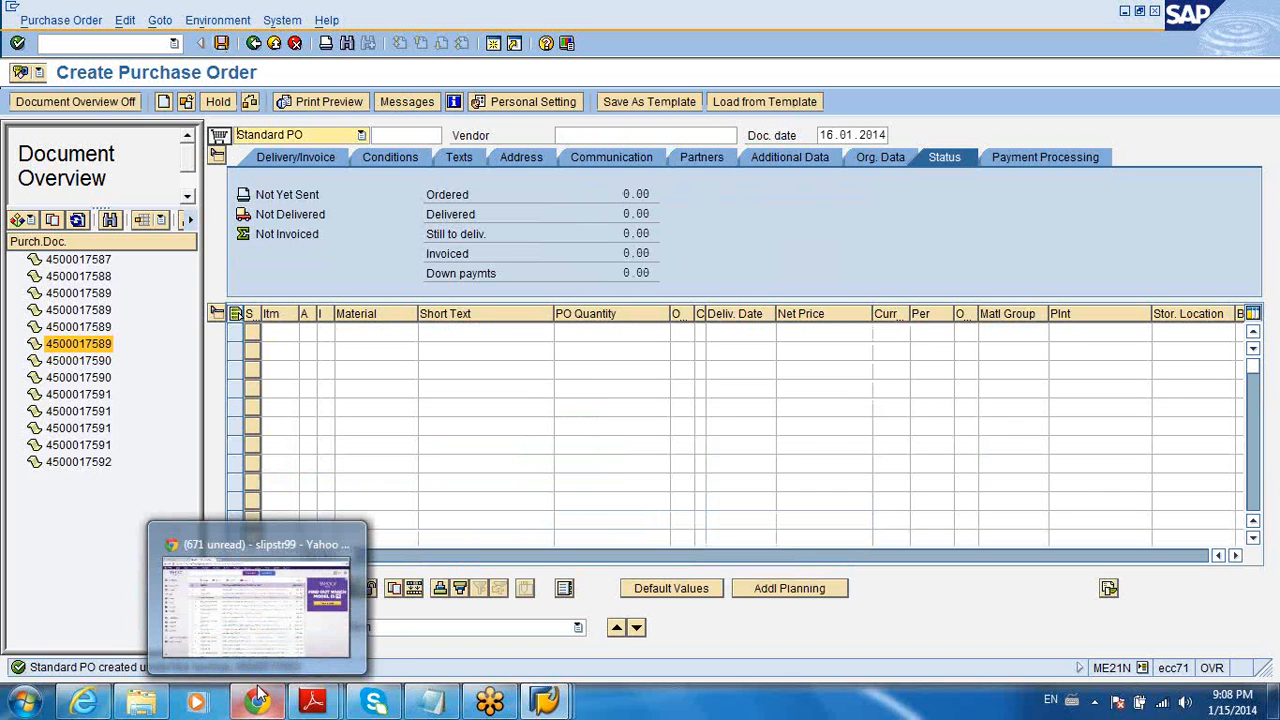
pyautogui.moveTo(141, 700)
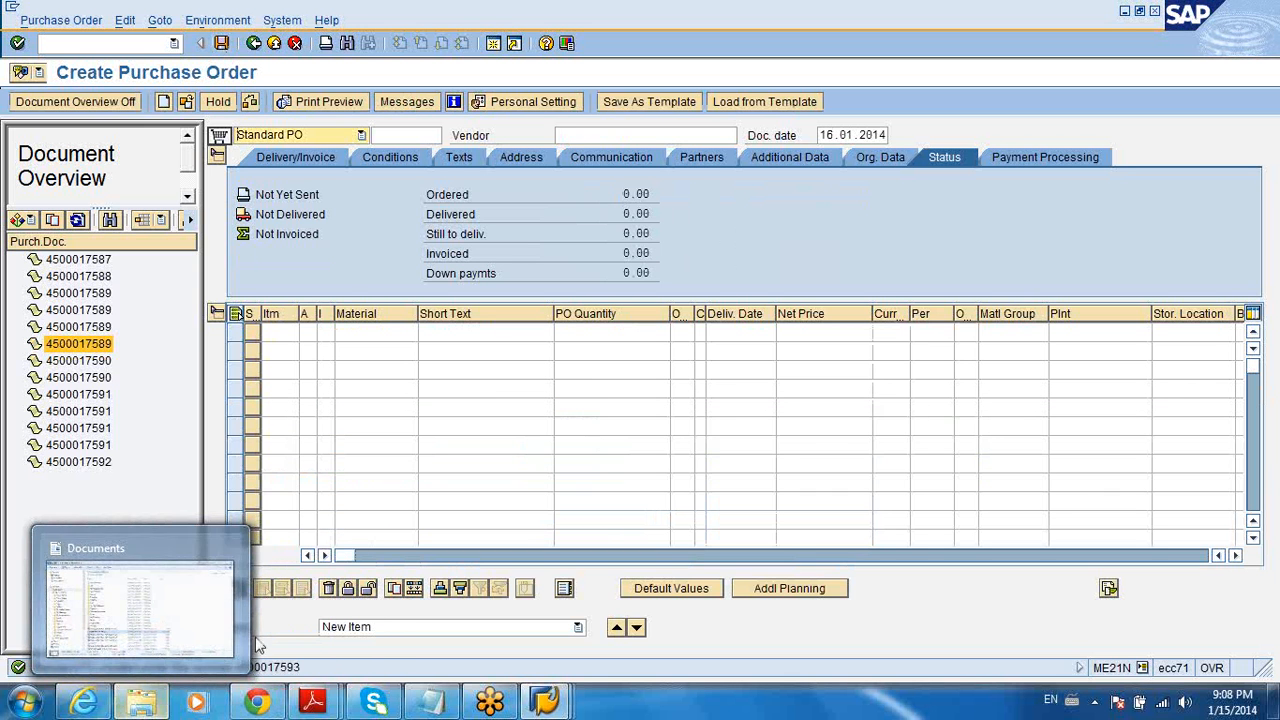
pyautogui.click(24, 220)
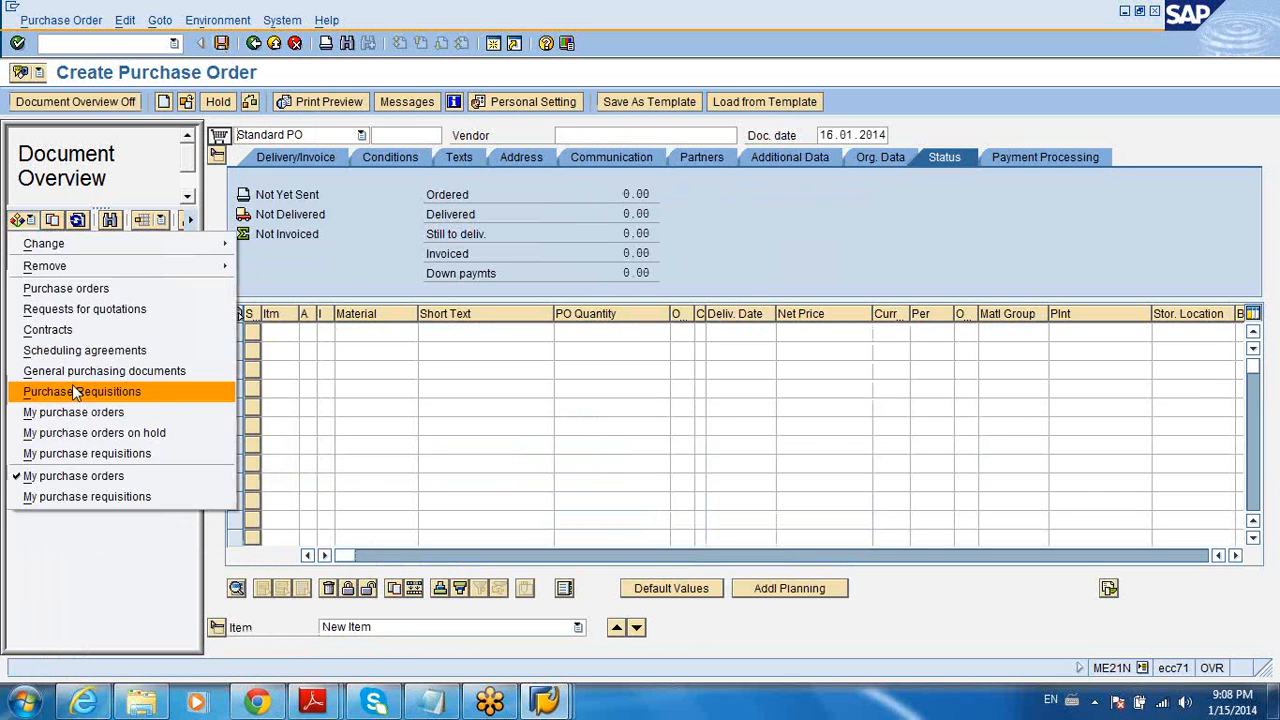
pyautogui.click(94, 432)
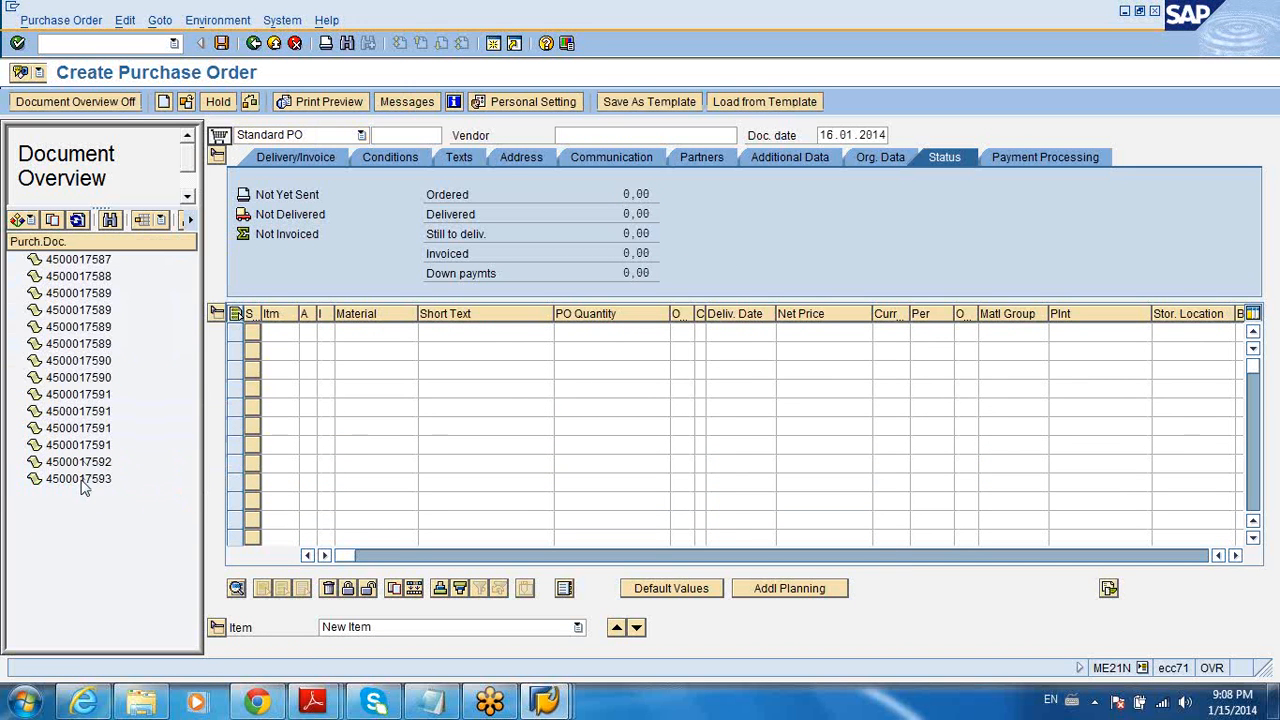
pyautogui.click(84, 482)
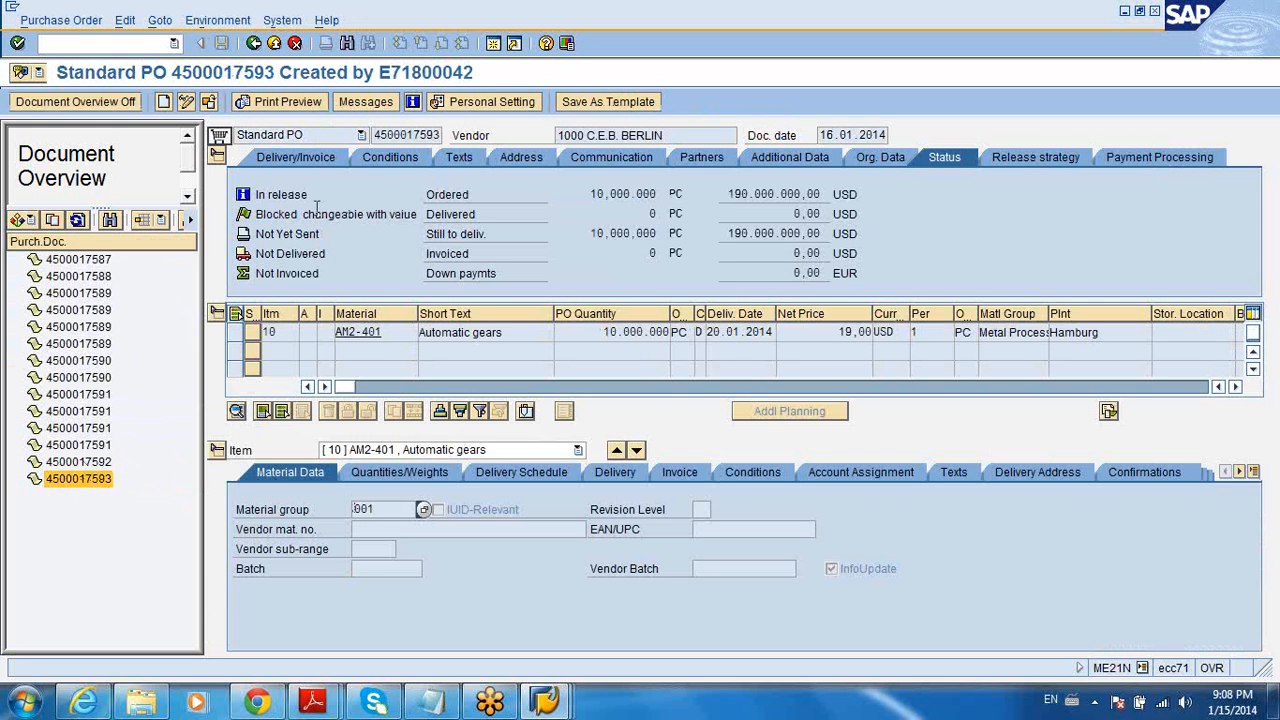
# Examine the new purchase order's header status, its release and blocking entries, and its document number
pyautogui.moveTo(259, 197); pyautogui.dragTo(311, 196)
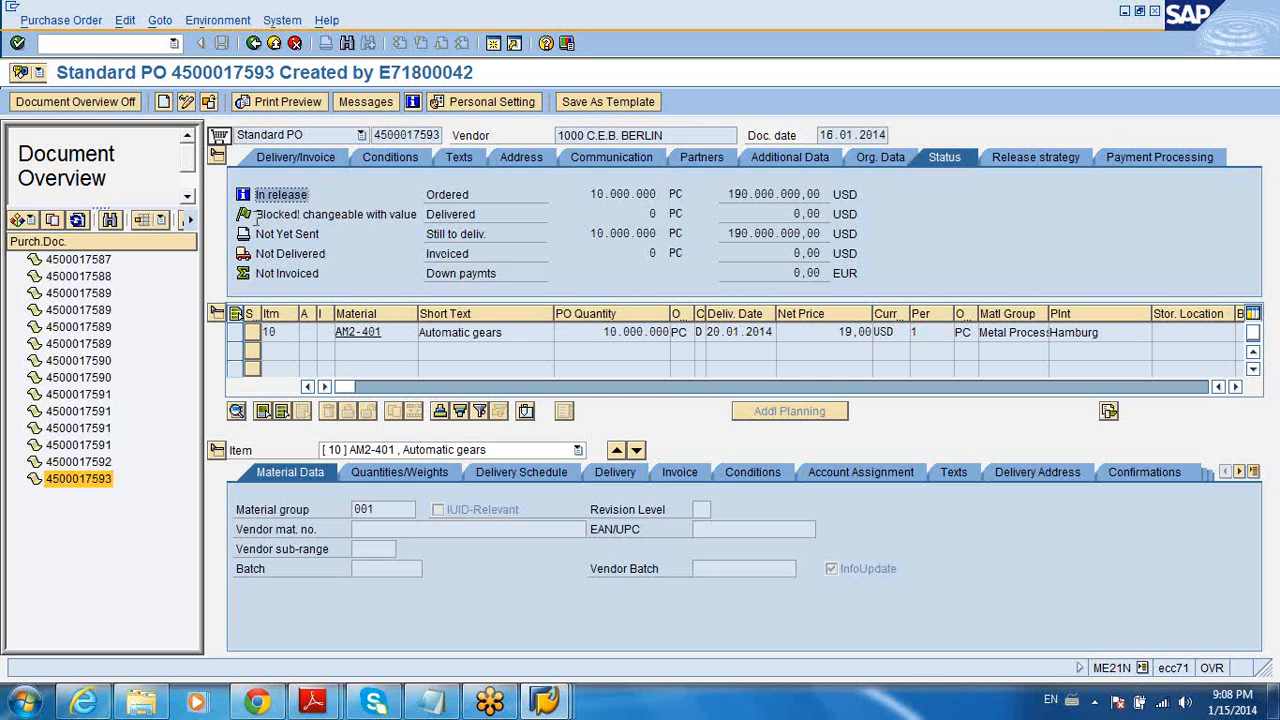
pyautogui.moveTo(256, 214); pyautogui.dragTo(420, 214)
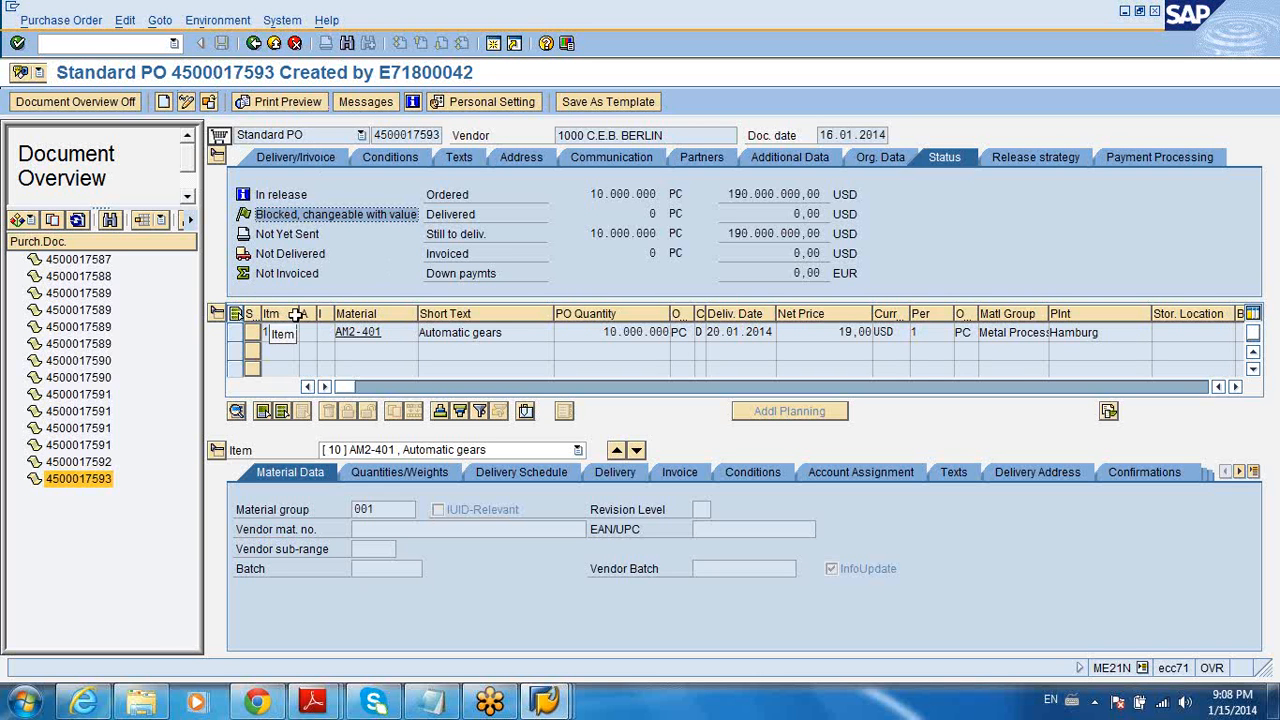
pyautogui.moveTo(376, 135); pyautogui.dragTo(463, 135)
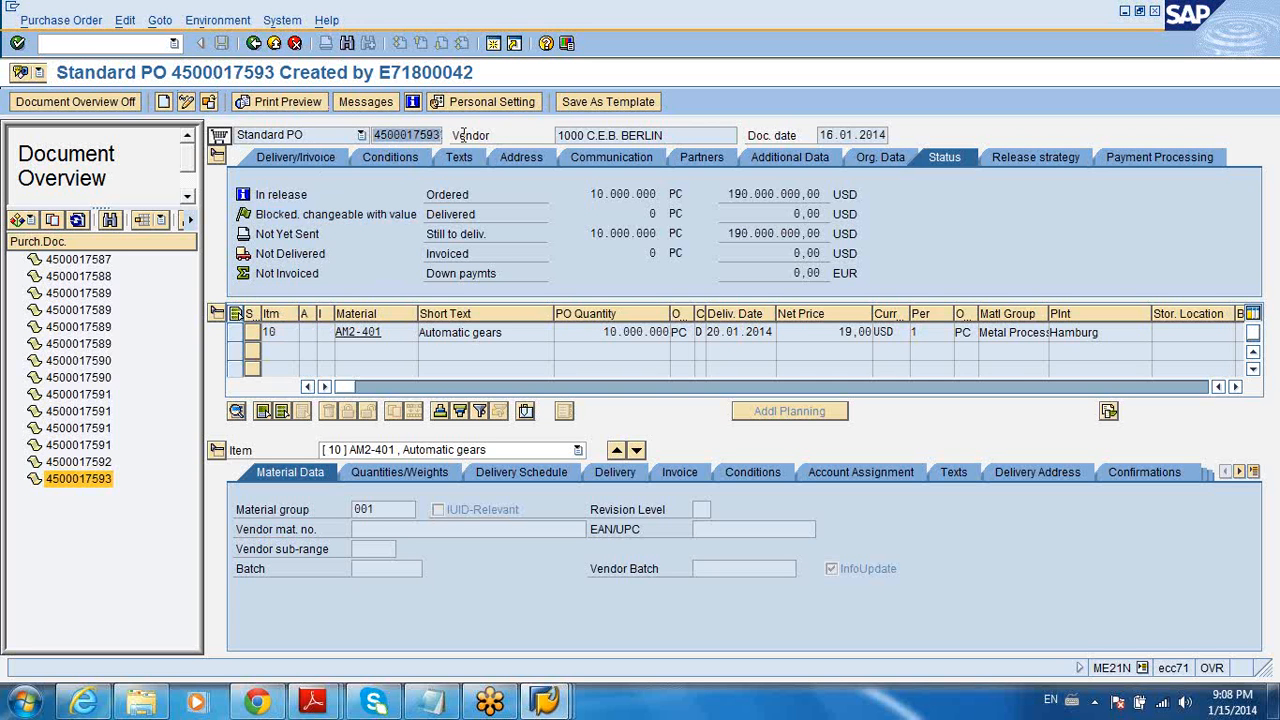
pyautogui.click(463, 135)
pyautogui.moveTo(374, 135); pyautogui.dragTo(471, 134)
pyautogui.click(471, 133)
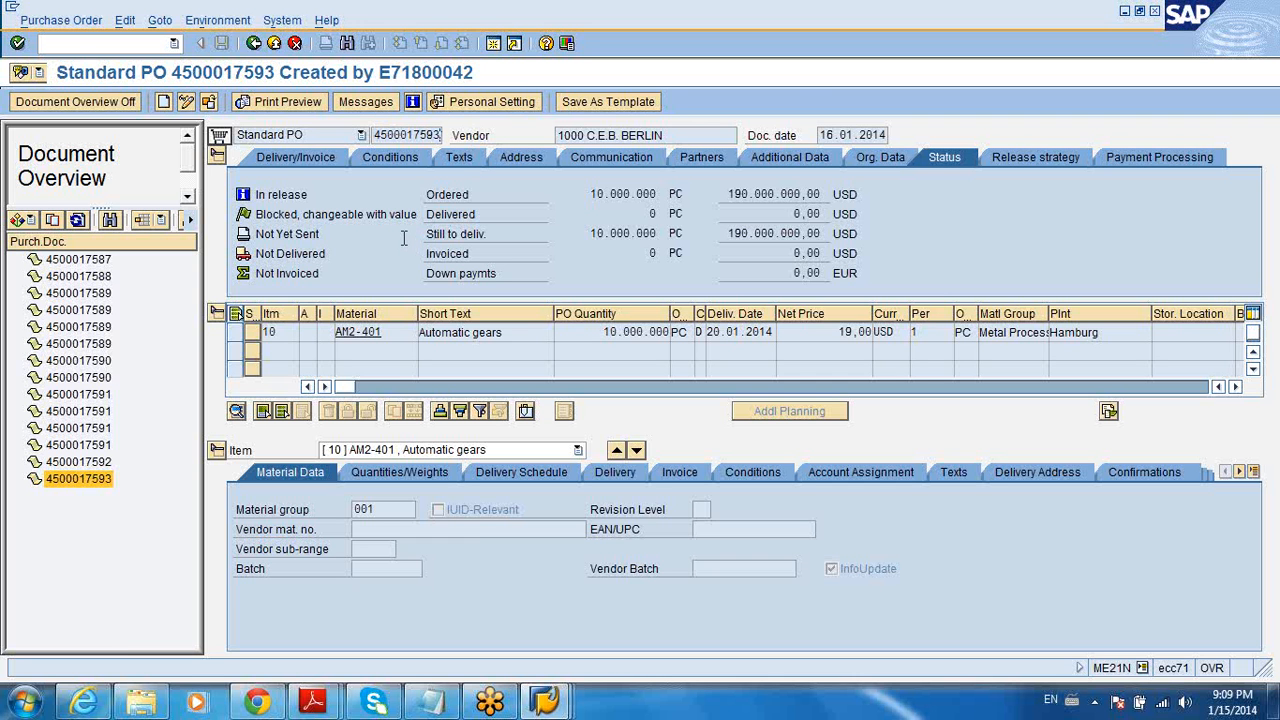
# Leave the purchase order and start individual release (ME29N) for it
pyautogui.click(255, 45)
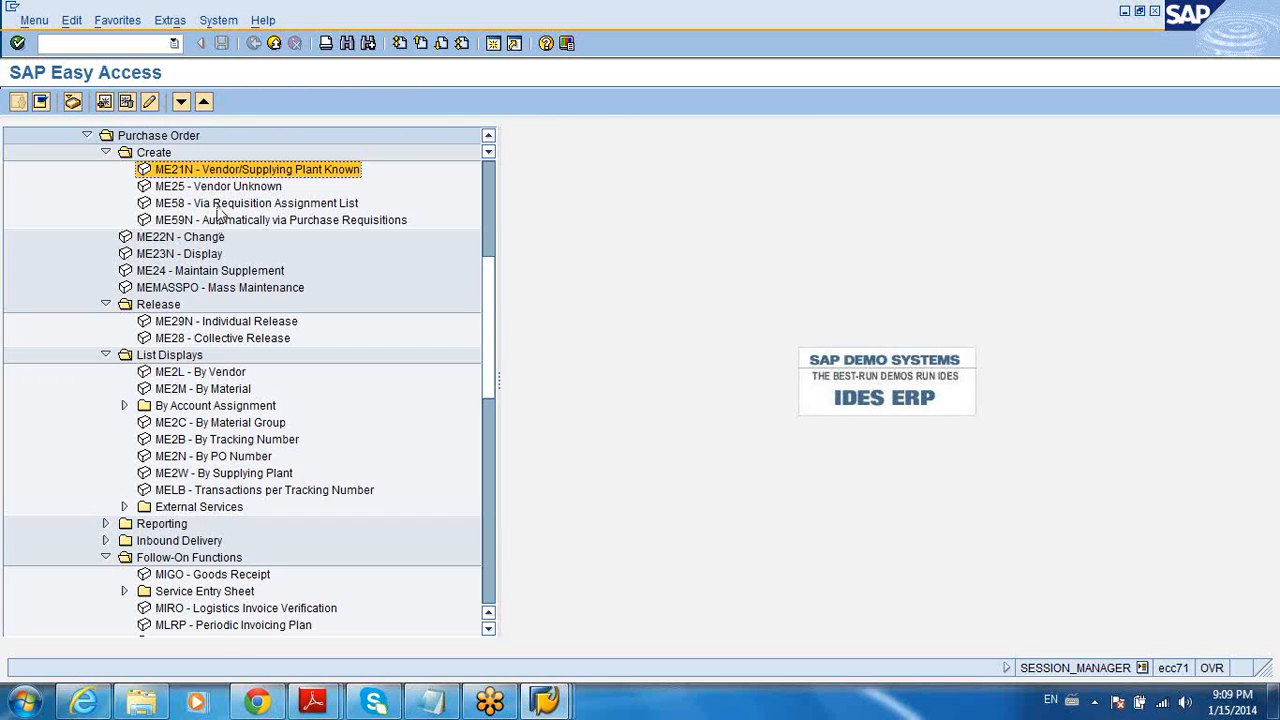
pyautogui.click(207, 323)
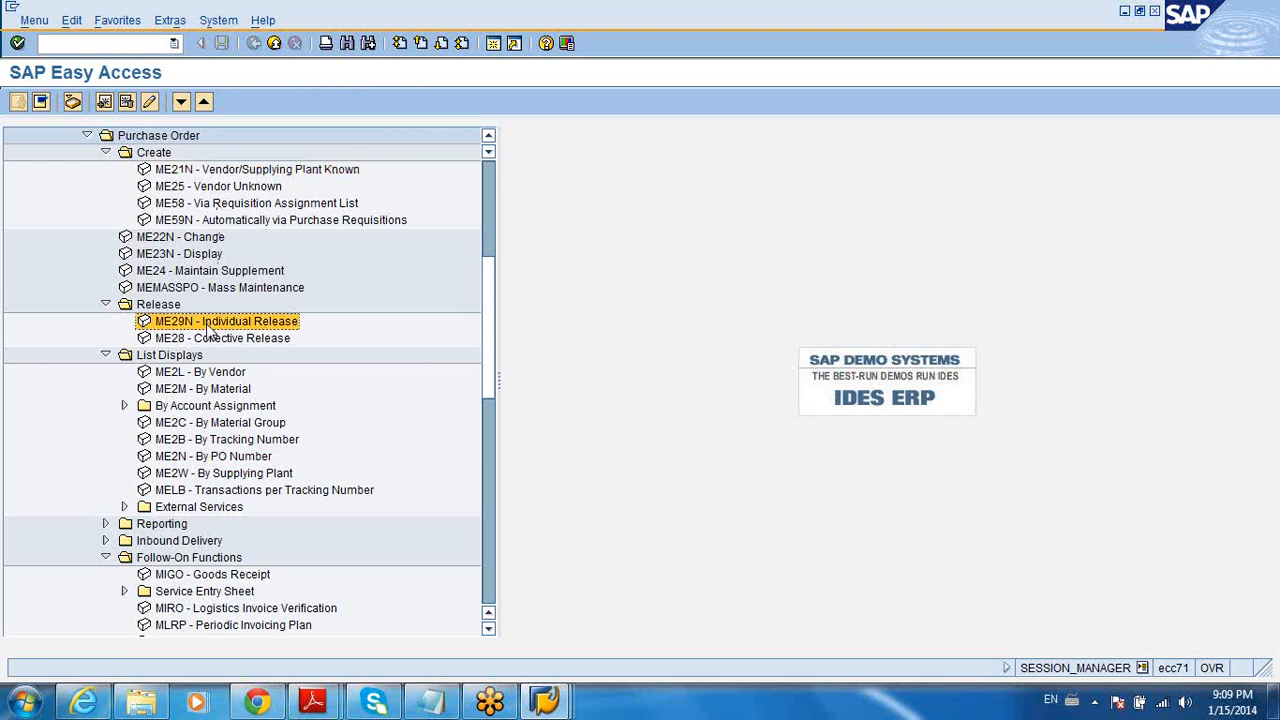
pyautogui.doubleClick(208, 326)
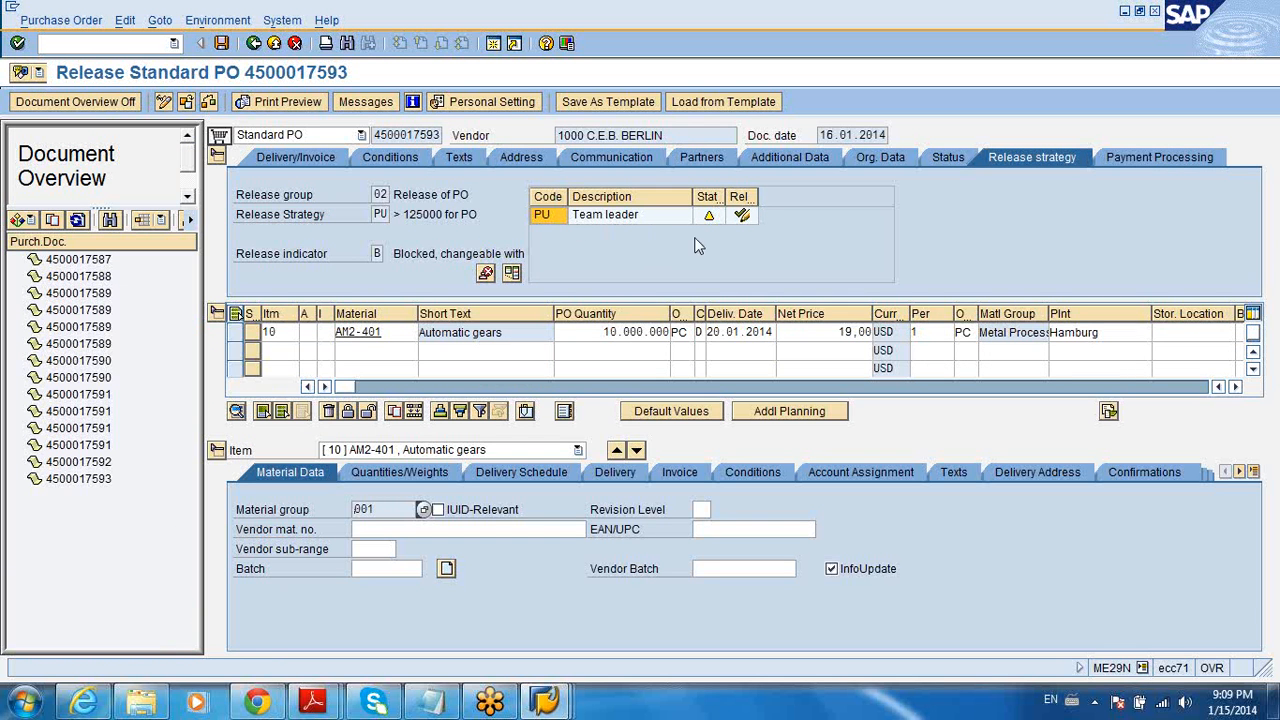
# Release the purchase order with team leader code PU and save it, checking its header status before leaving the transaction
pyautogui.click(741, 216)
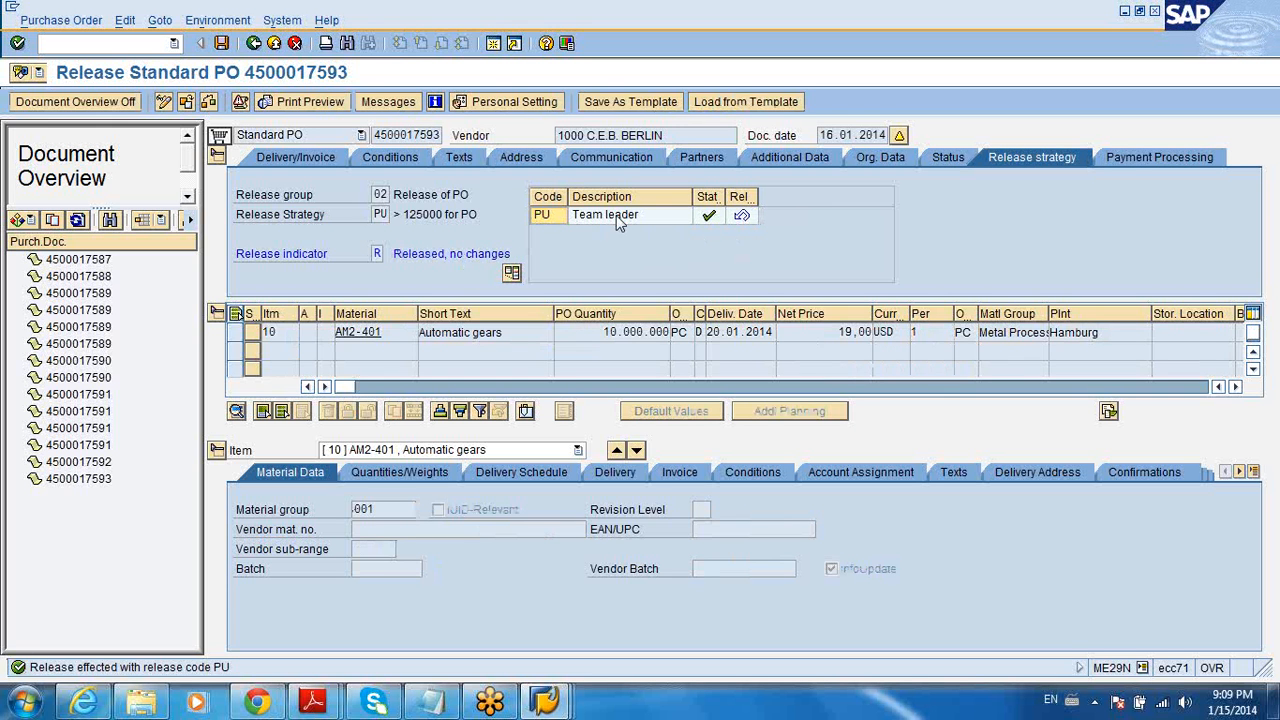
pyautogui.click(222, 44)
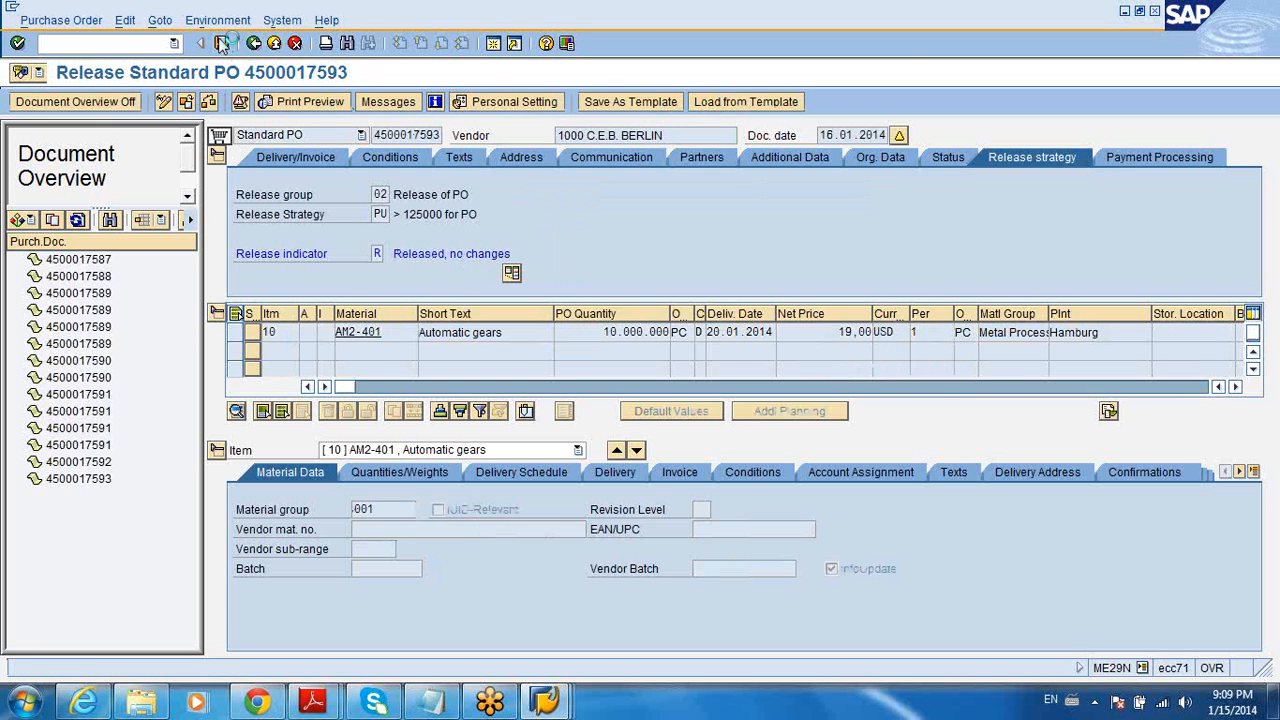
pyautogui.click(940, 156)
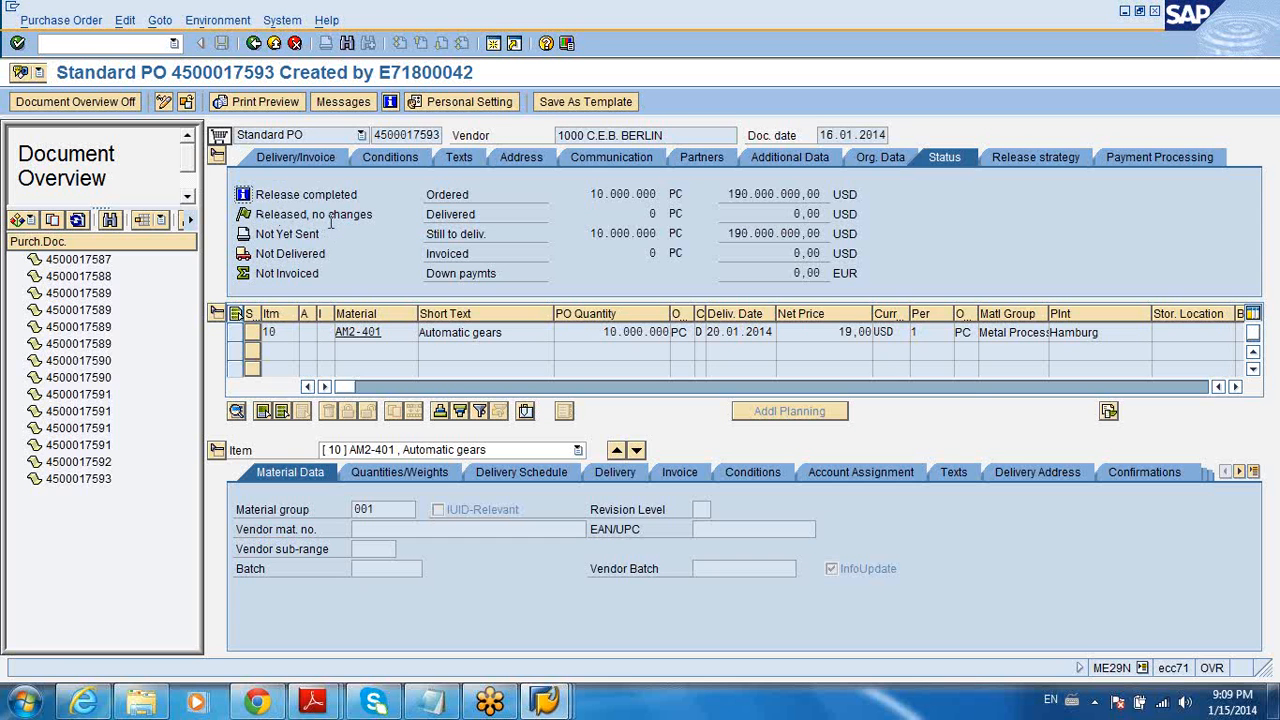
pyautogui.click(254, 44)
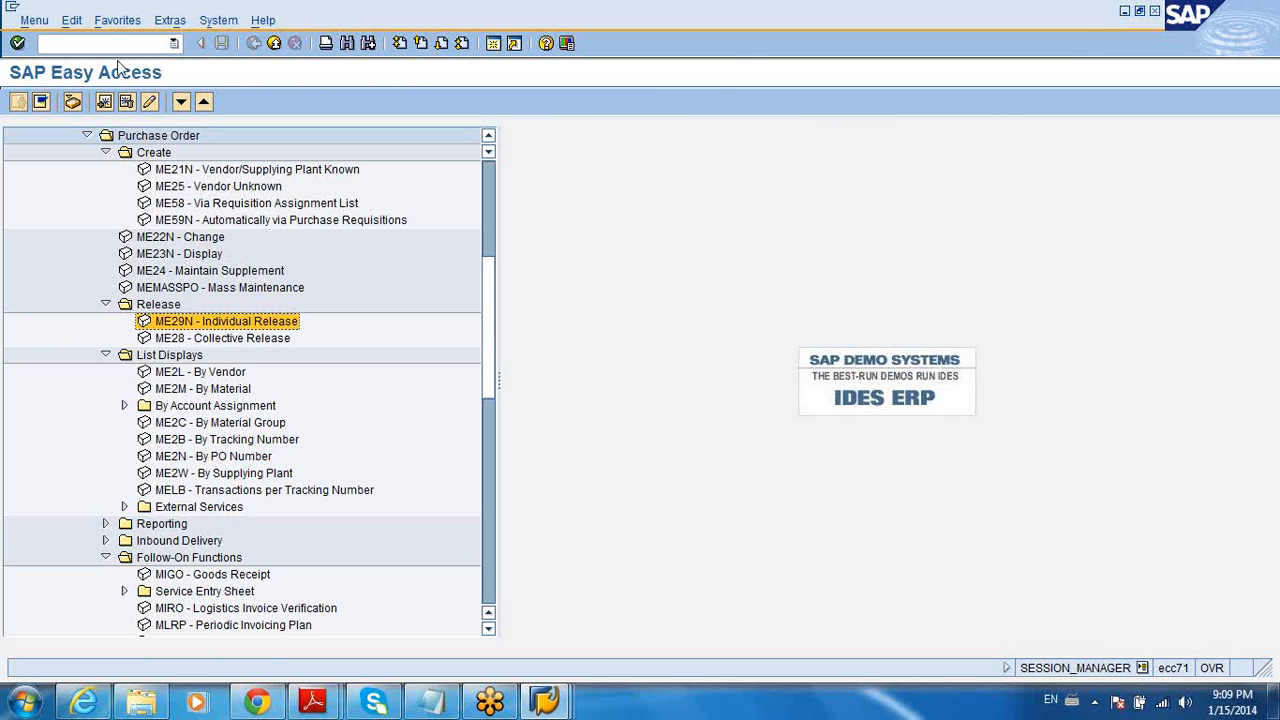
# Display material AM2-401 in MM03 with the Basic Data 1 view selected
pyautogui.click(110, 44)
pyautogui.write('mm03')
pyautogui.press('Return')
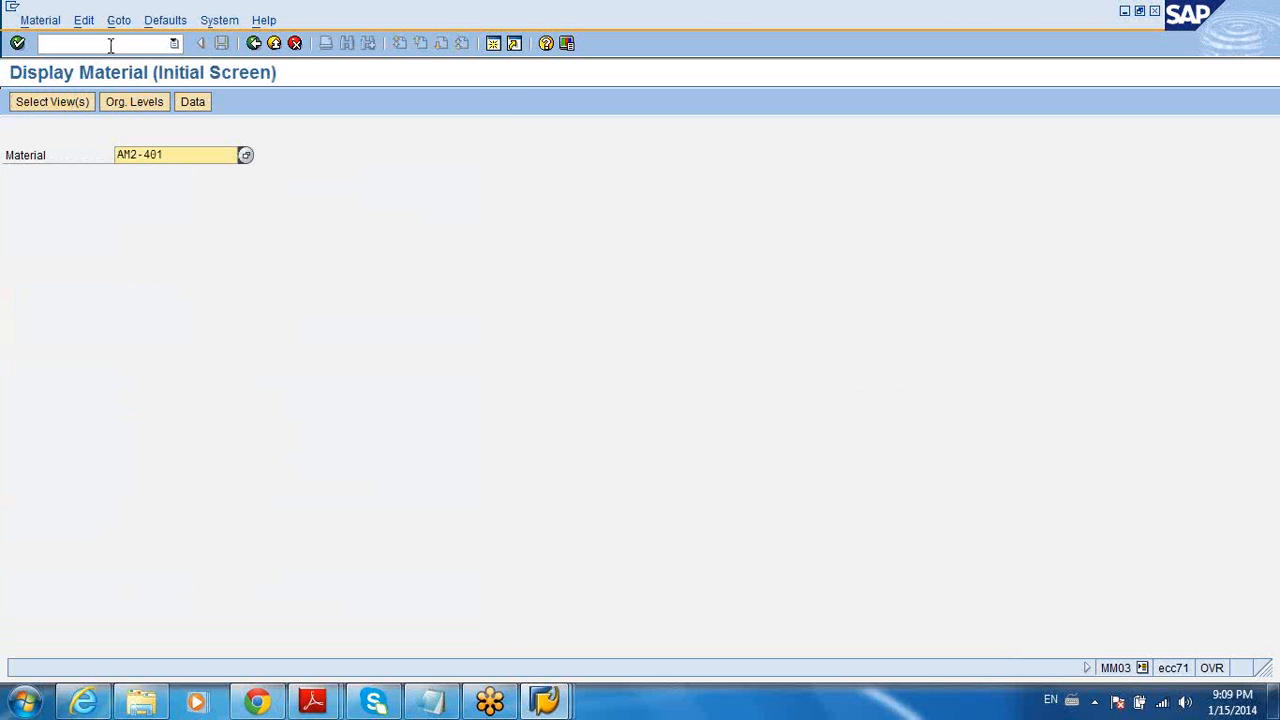
pyautogui.press('Return')
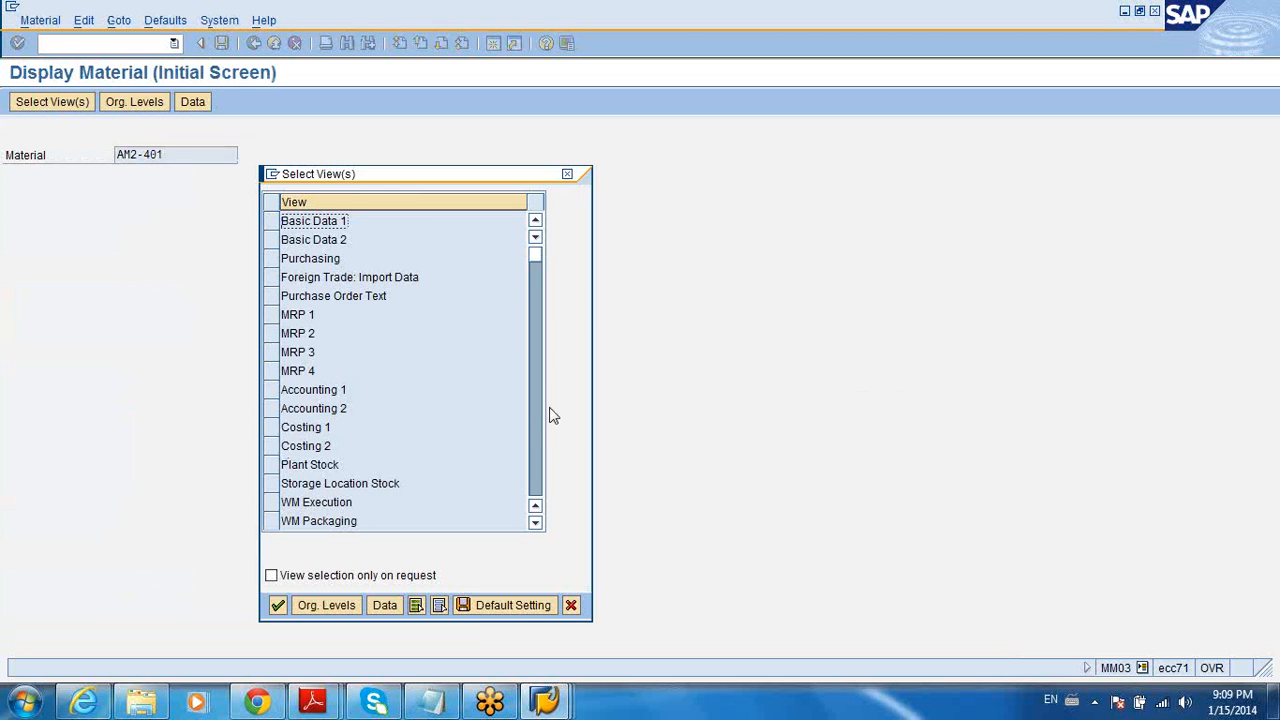
pyautogui.click(539, 470)
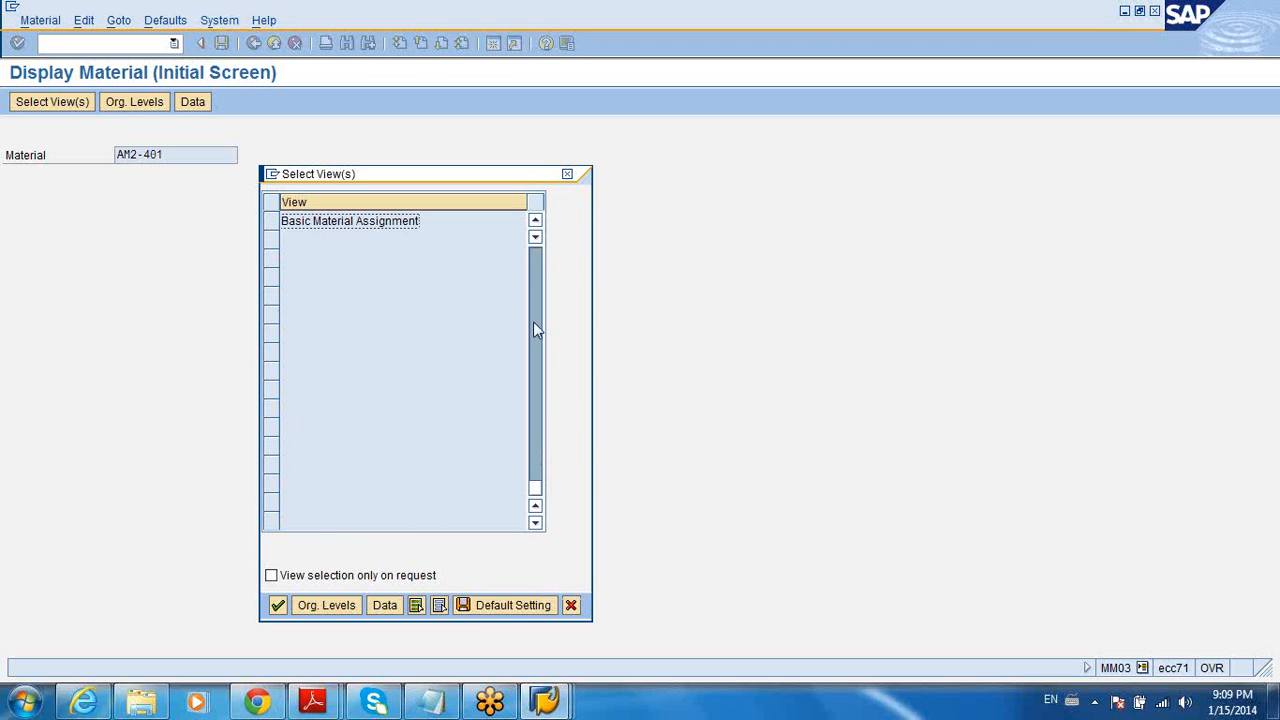
pyautogui.click(534, 261)
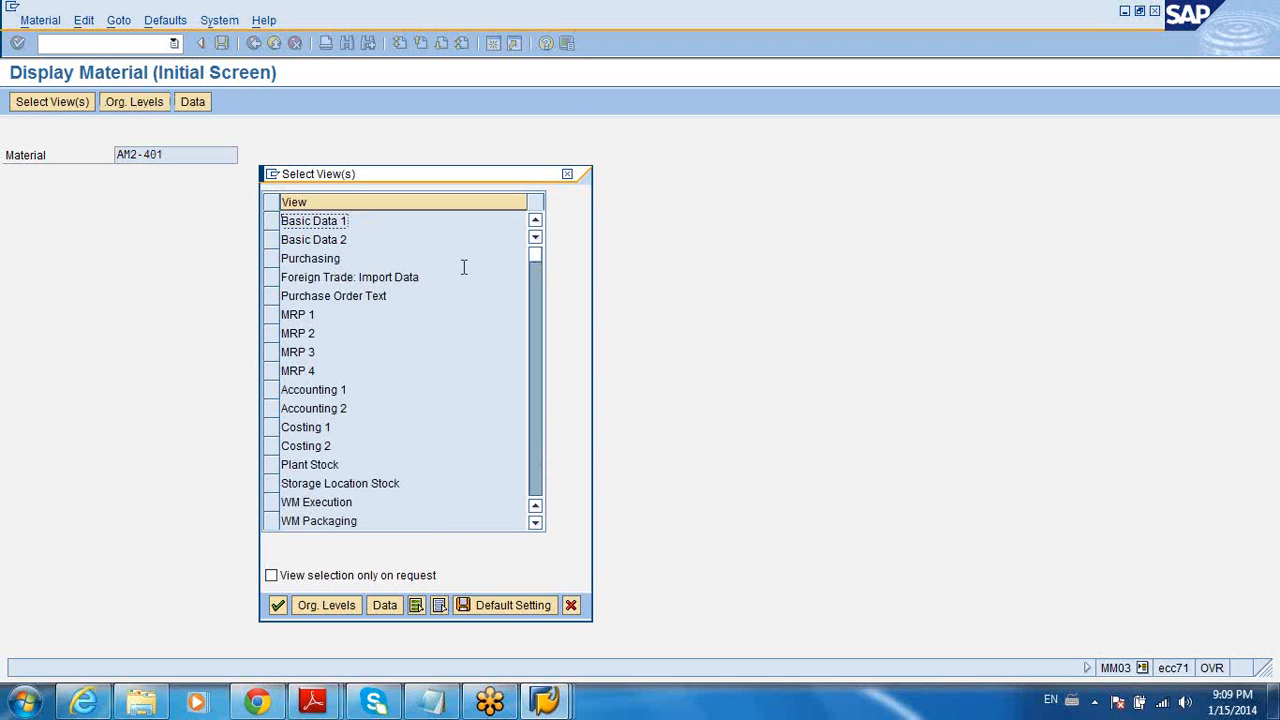
pyautogui.click(271, 221)
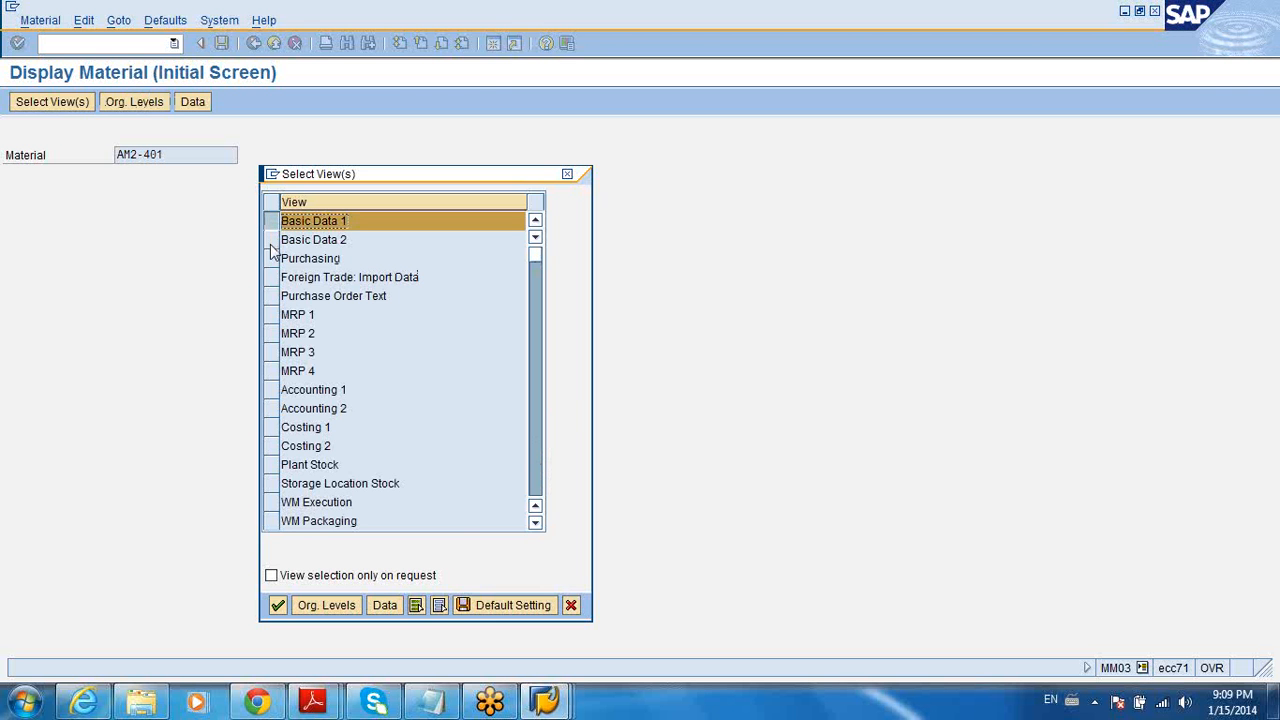
pyautogui.click(278, 605)
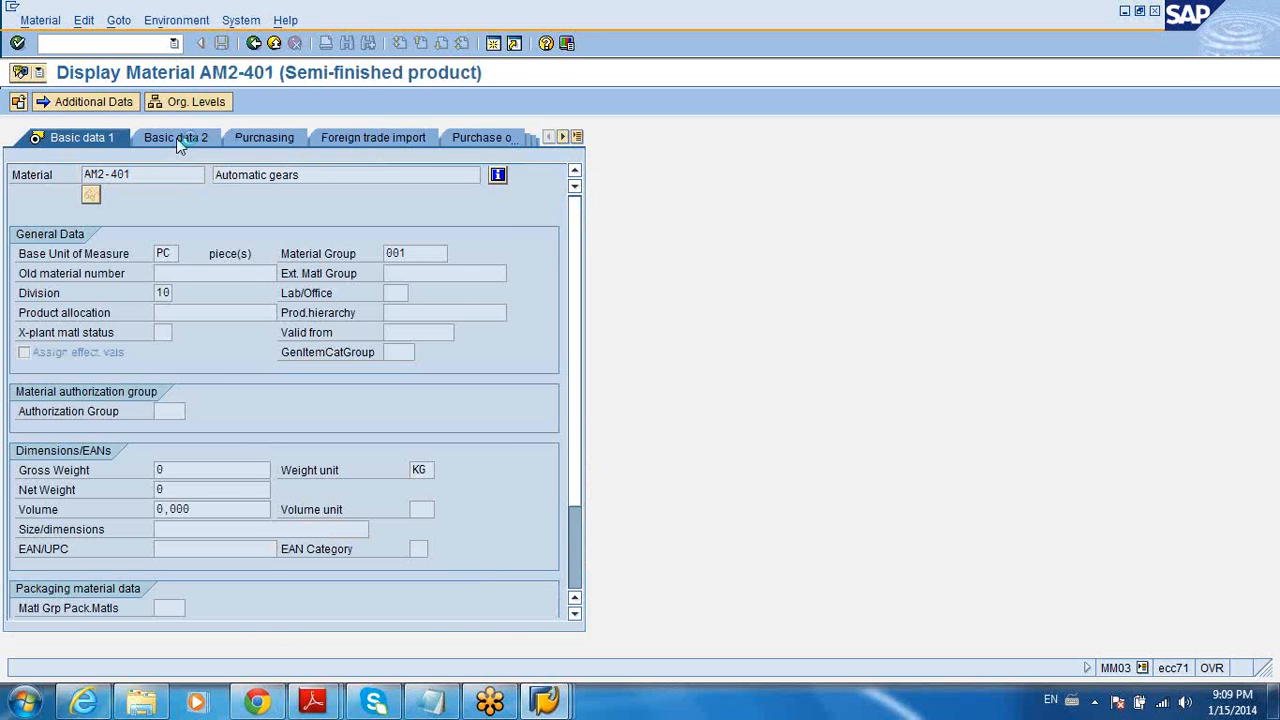
# Look through the material's Basic data 2 view and its Purchasing view for plant 1000, and leave the display
pyautogui.click(180, 142)
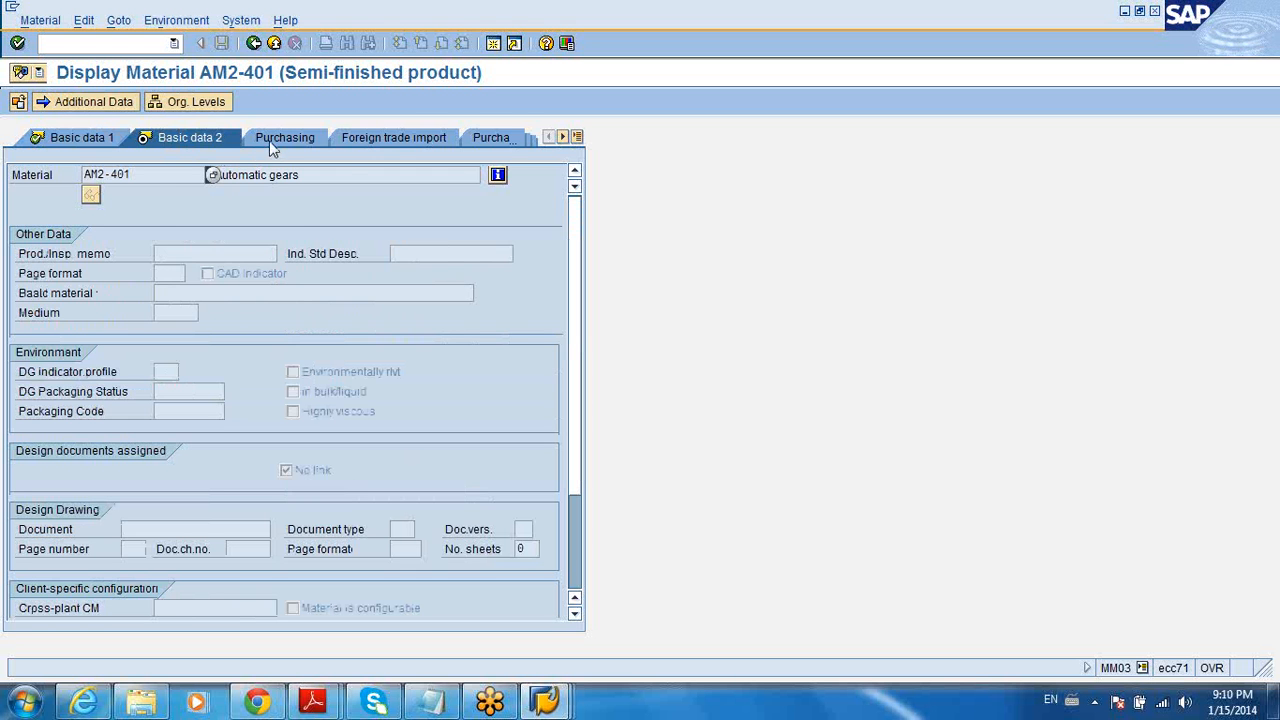
pyautogui.click(276, 143)
pyautogui.write('1')
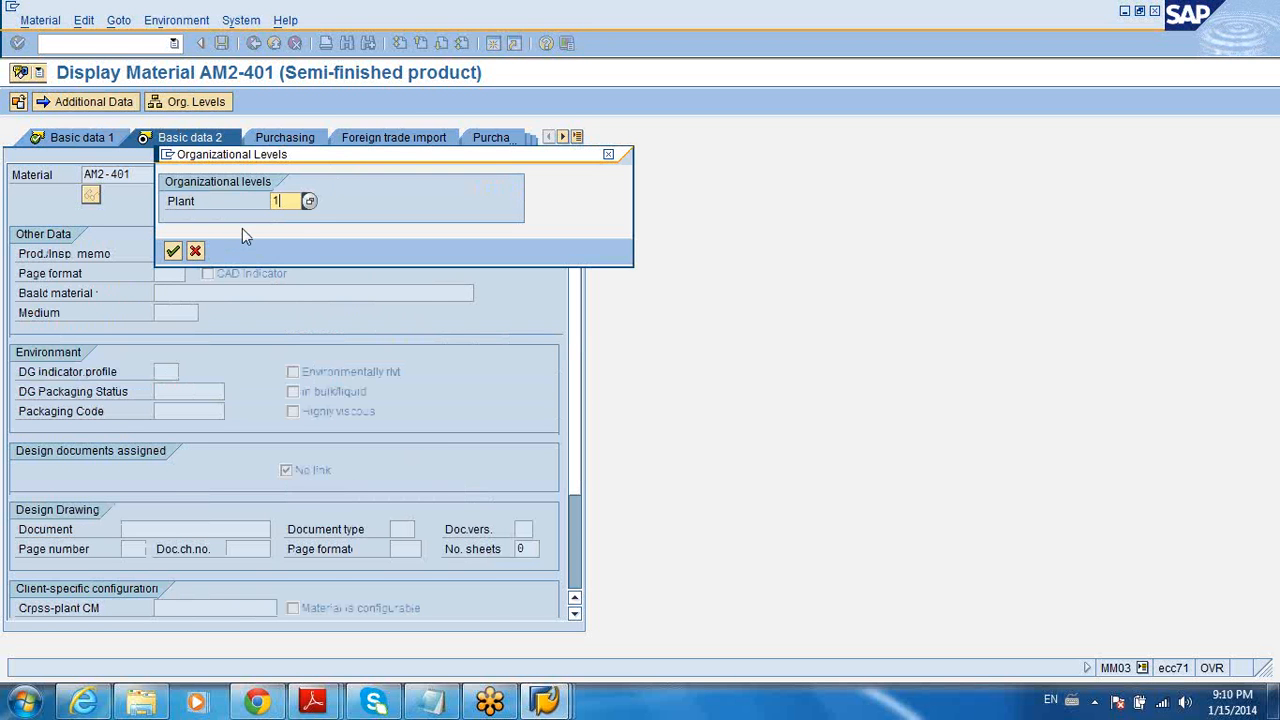
pyautogui.write('000')
pyautogui.press('Return')
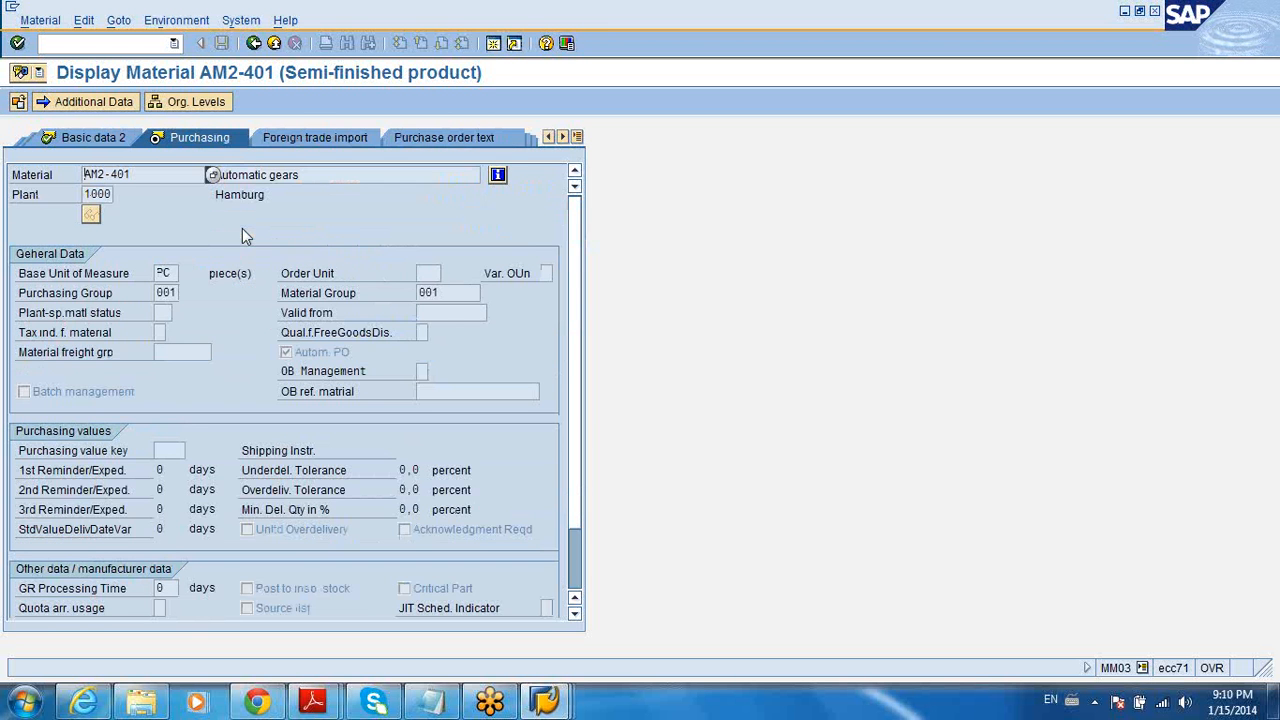
pyautogui.click(255, 44)
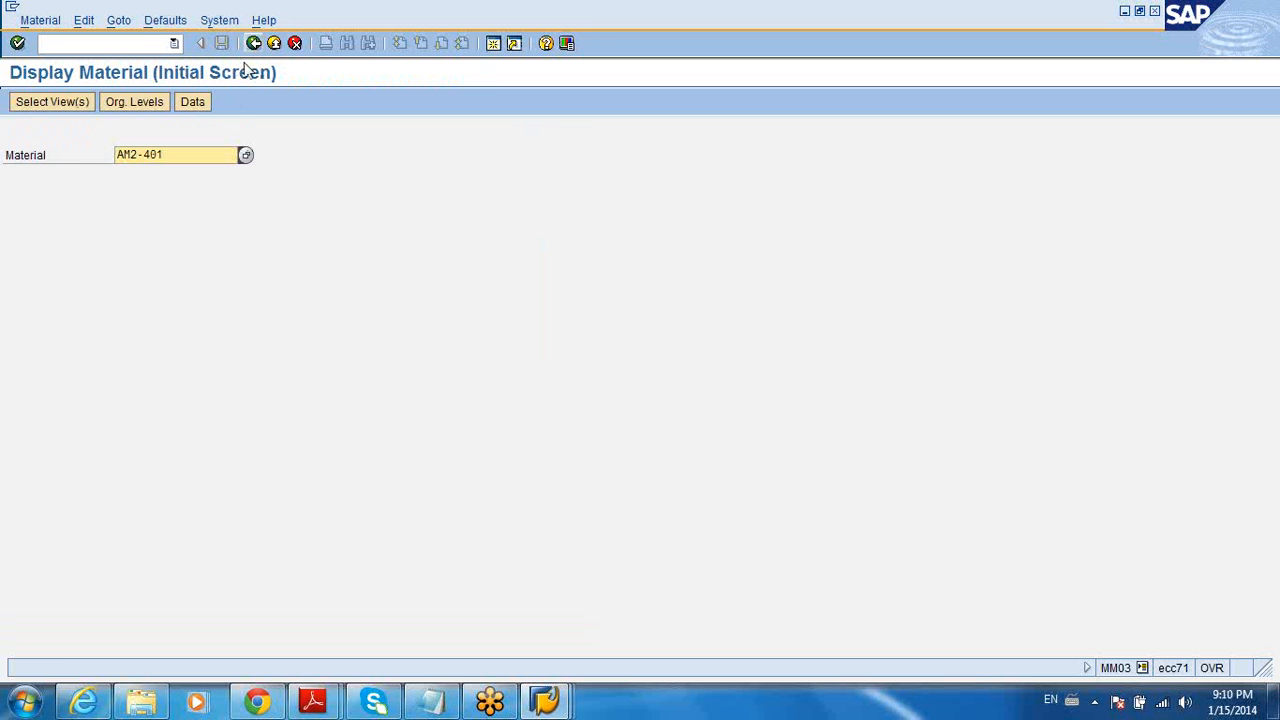
pyautogui.click(254, 43)
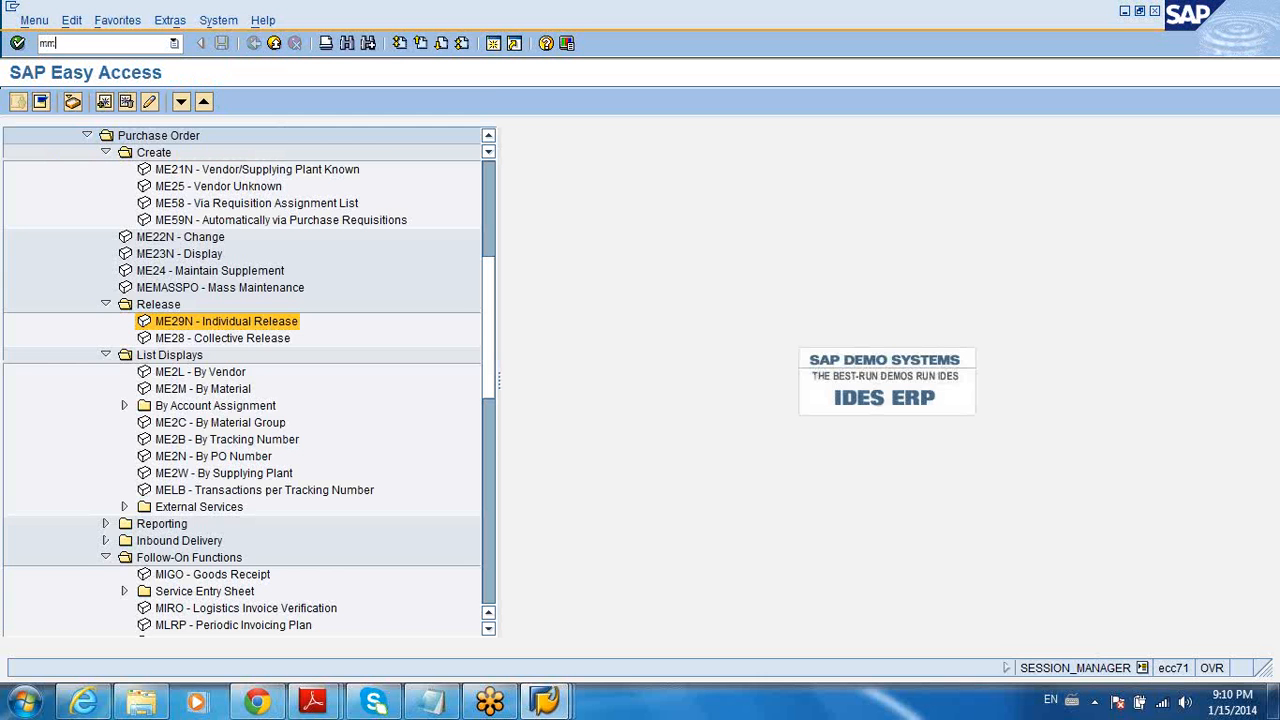
# Start creating a material in MM01 with material type Semi-finished product and industry sector Mechanical Engineering
pyautogui.press('Return')
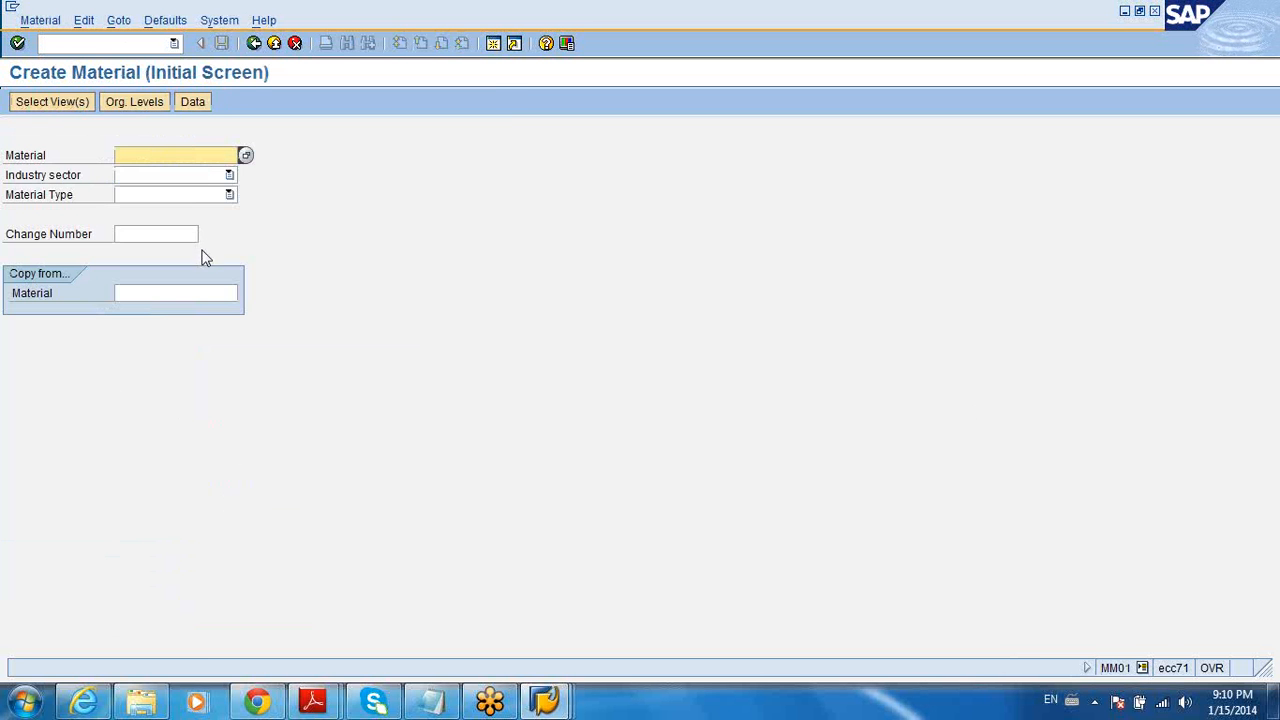
pyautogui.click(197, 193)
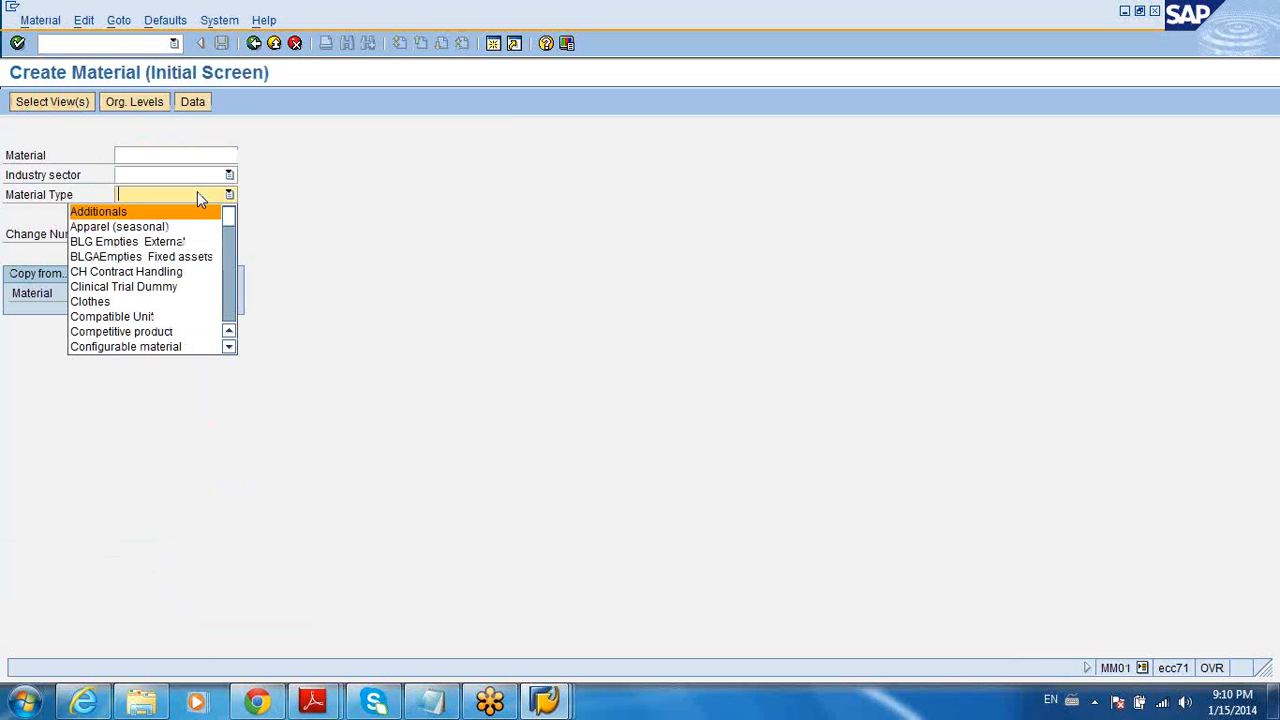
pyautogui.click(230, 310)
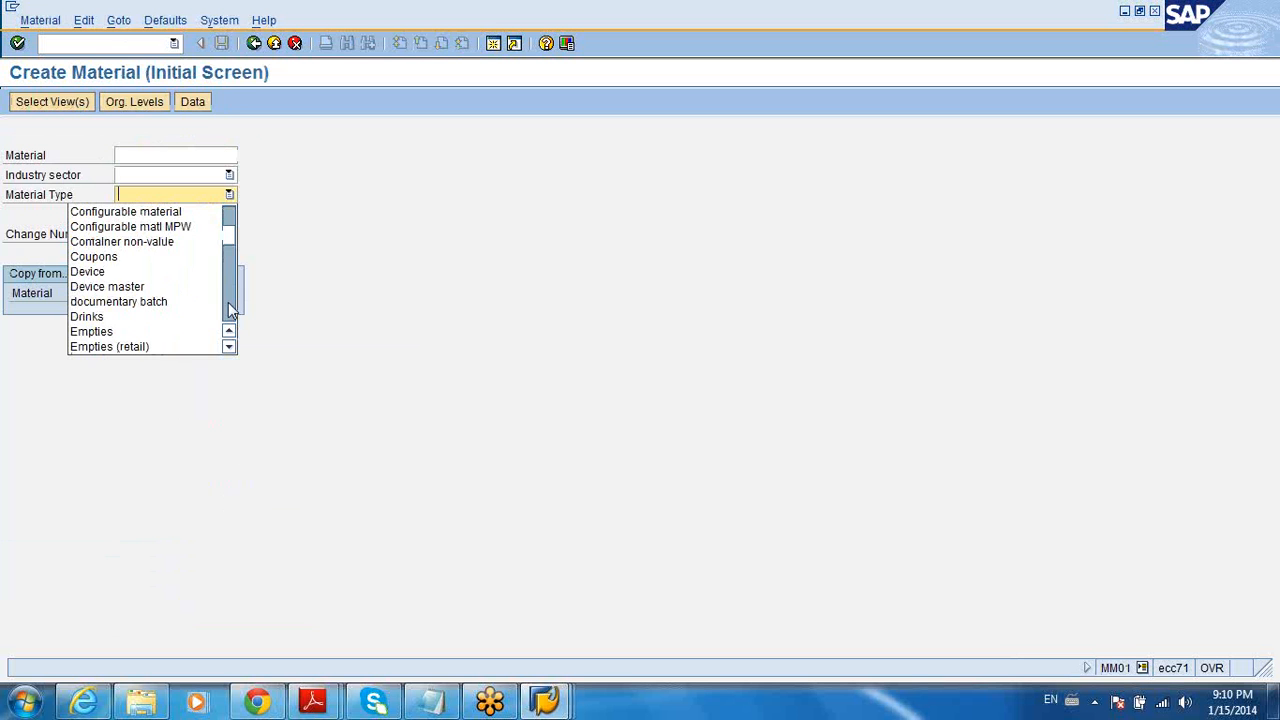
pyautogui.click(228, 310)
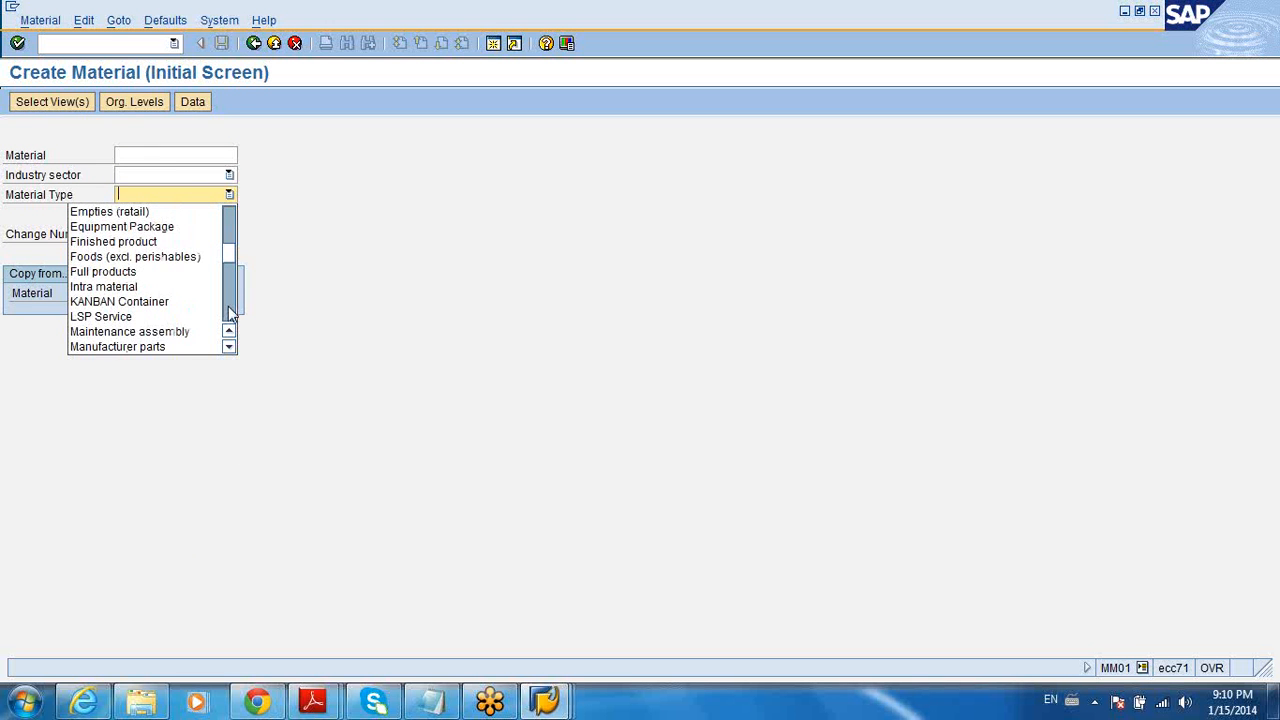
pyautogui.click(228, 314)
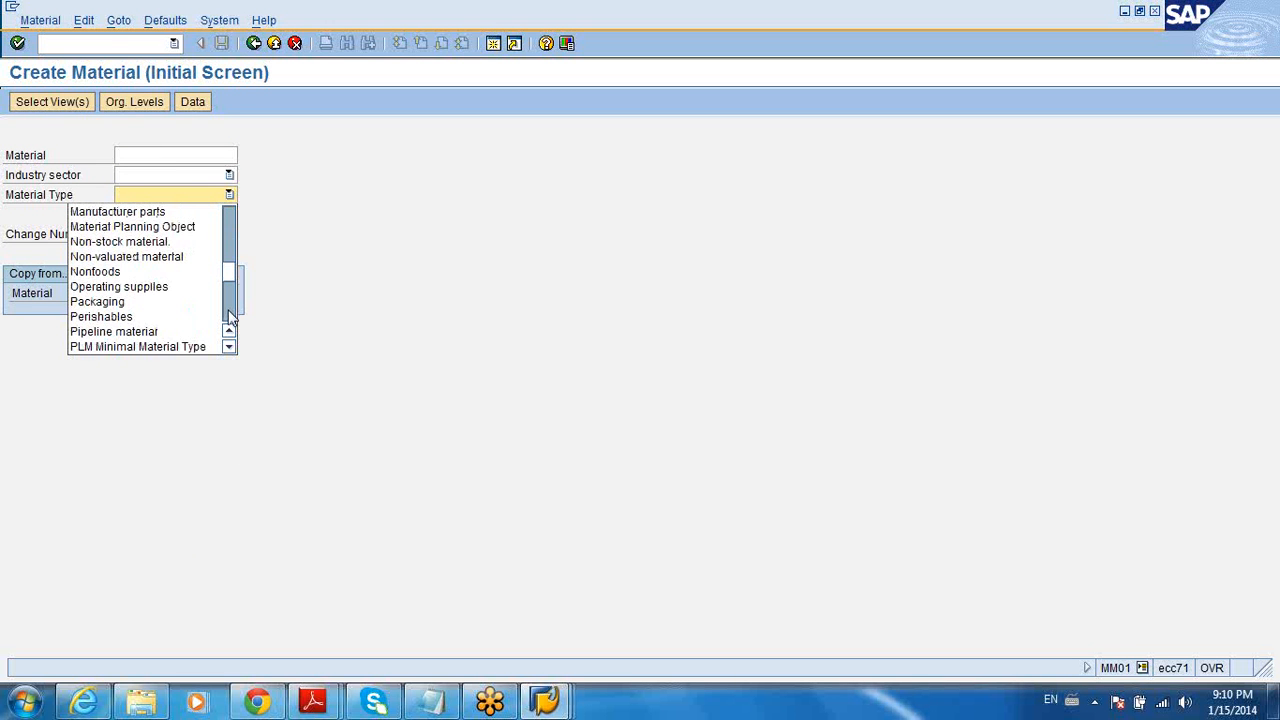
pyautogui.click(229, 318)
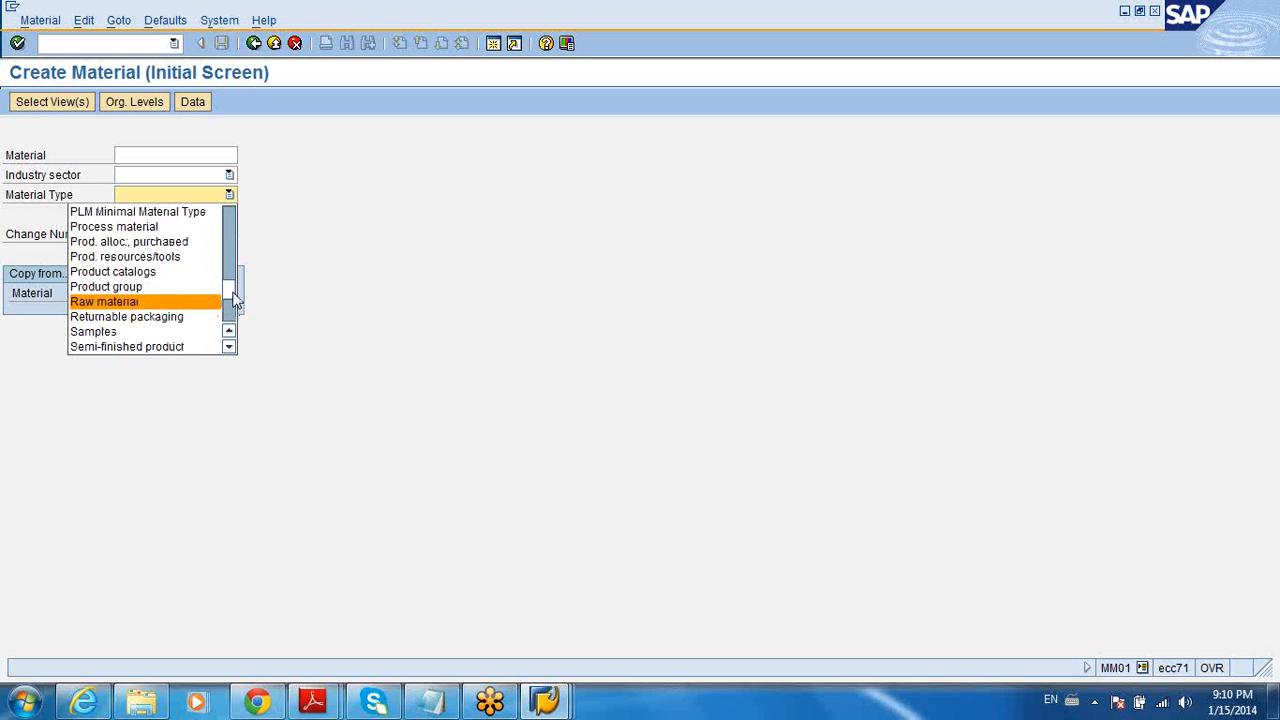
pyautogui.moveTo(233, 292); pyautogui.dragTo(233, 303)
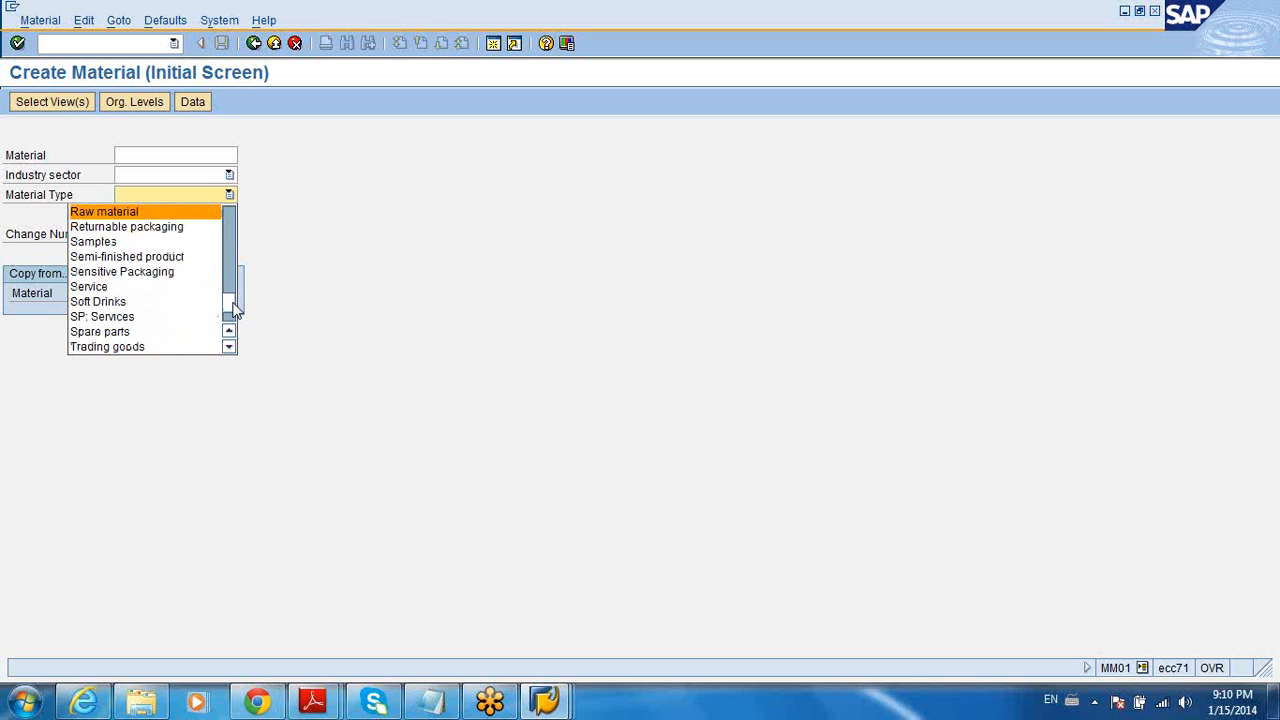
pyautogui.click(205, 257)
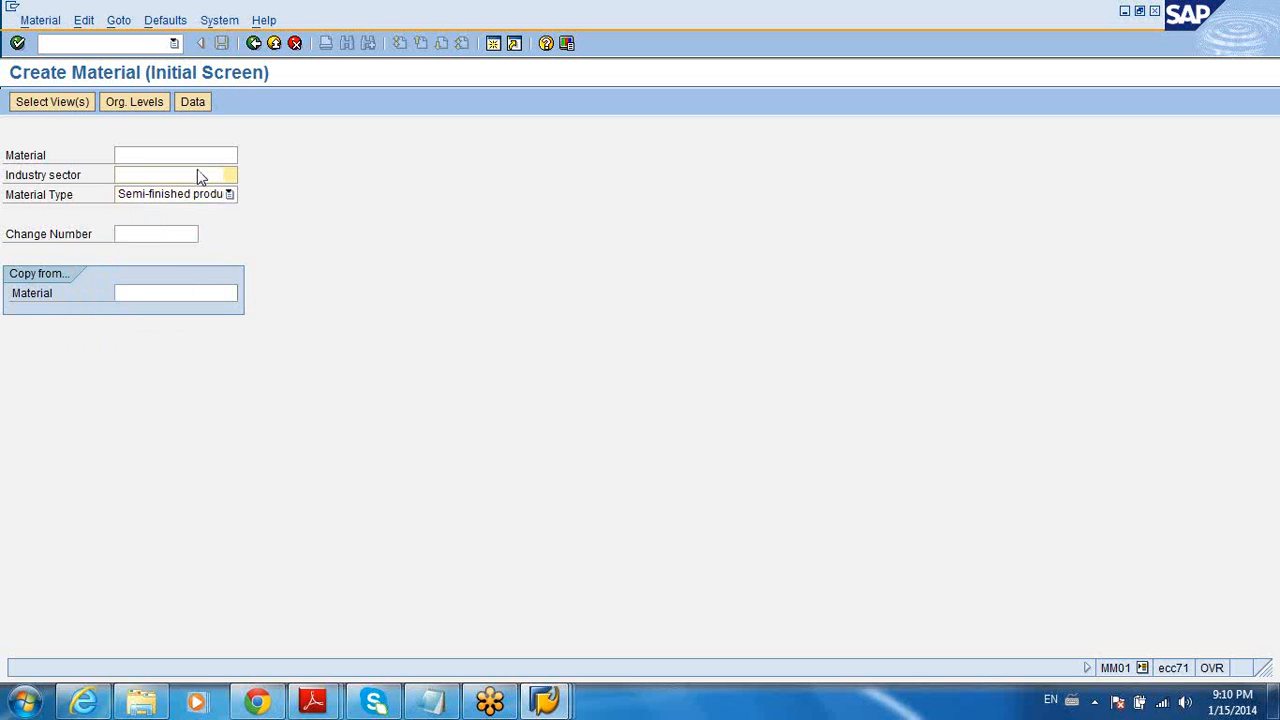
pyautogui.click(197, 175)
pyautogui.click(196, 263)
# Choose the views Basic Data 1, Basic Data 2, Classification, Purchasing and MRP 1 for the new material, with plant 1000
pyautogui.click(80, 102)
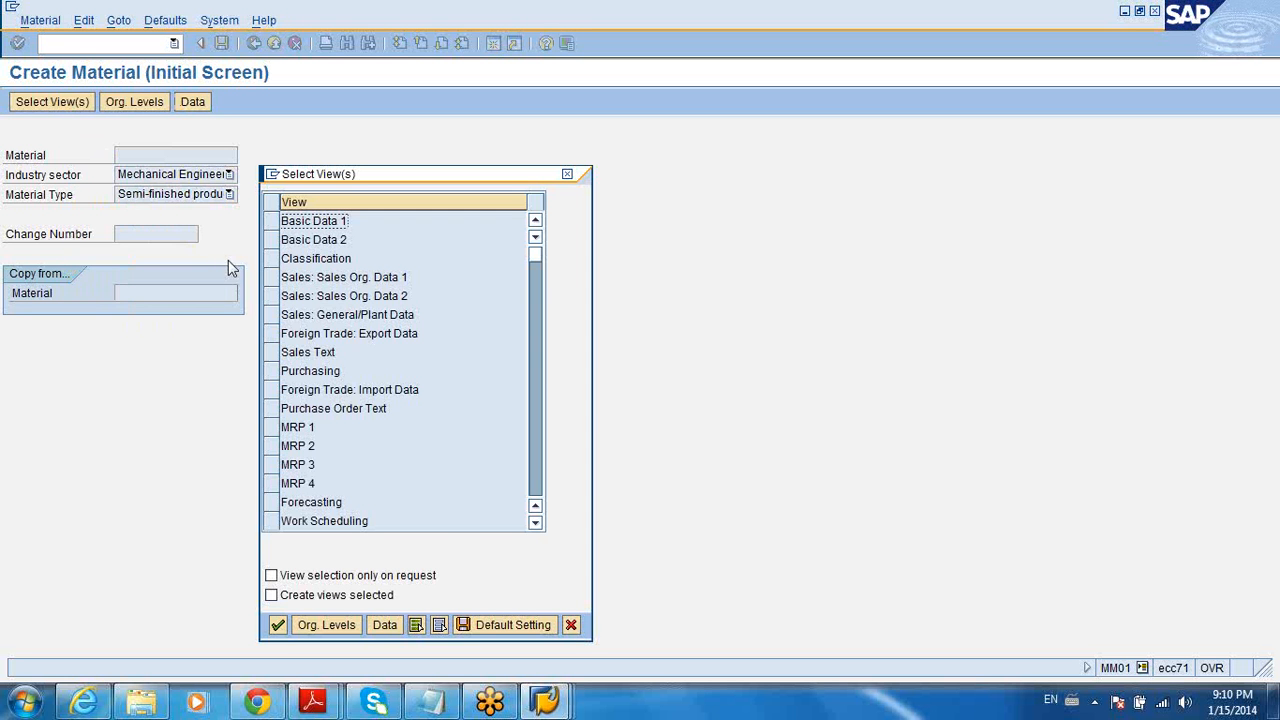
pyautogui.click(273, 258)
pyautogui.click(273, 240)
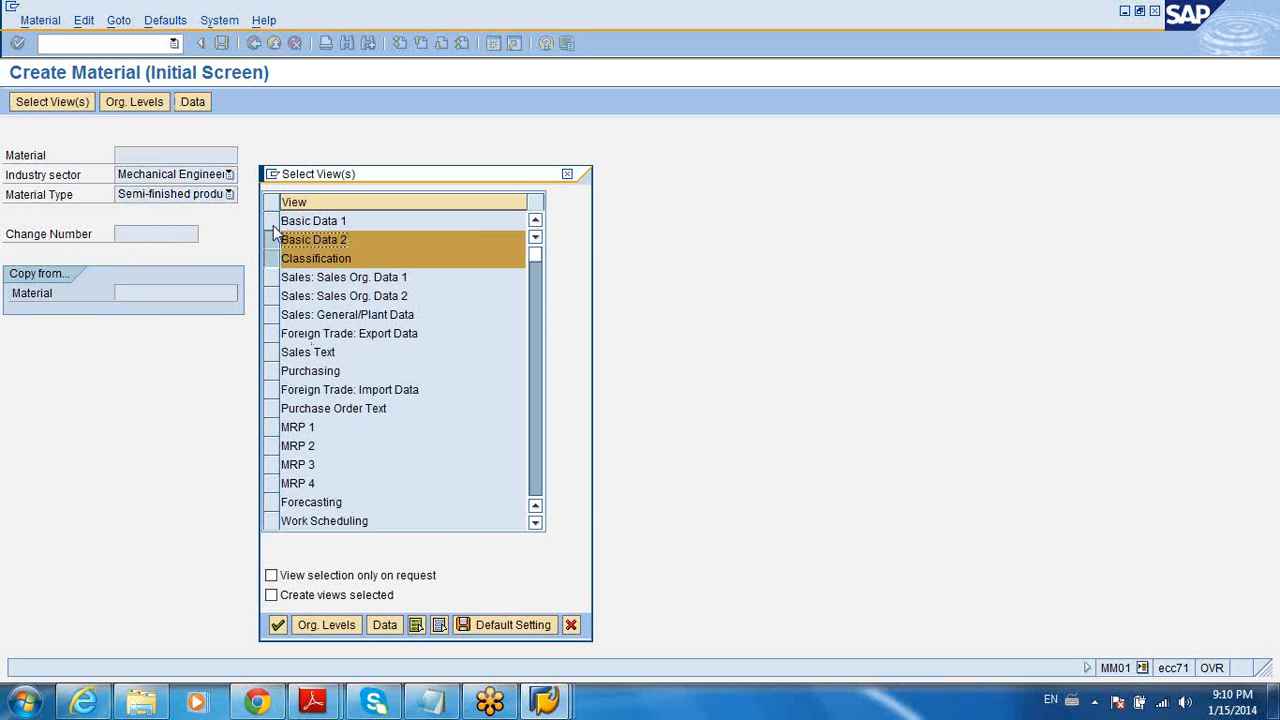
pyautogui.click(275, 222)
pyautogui.click(273, 427)
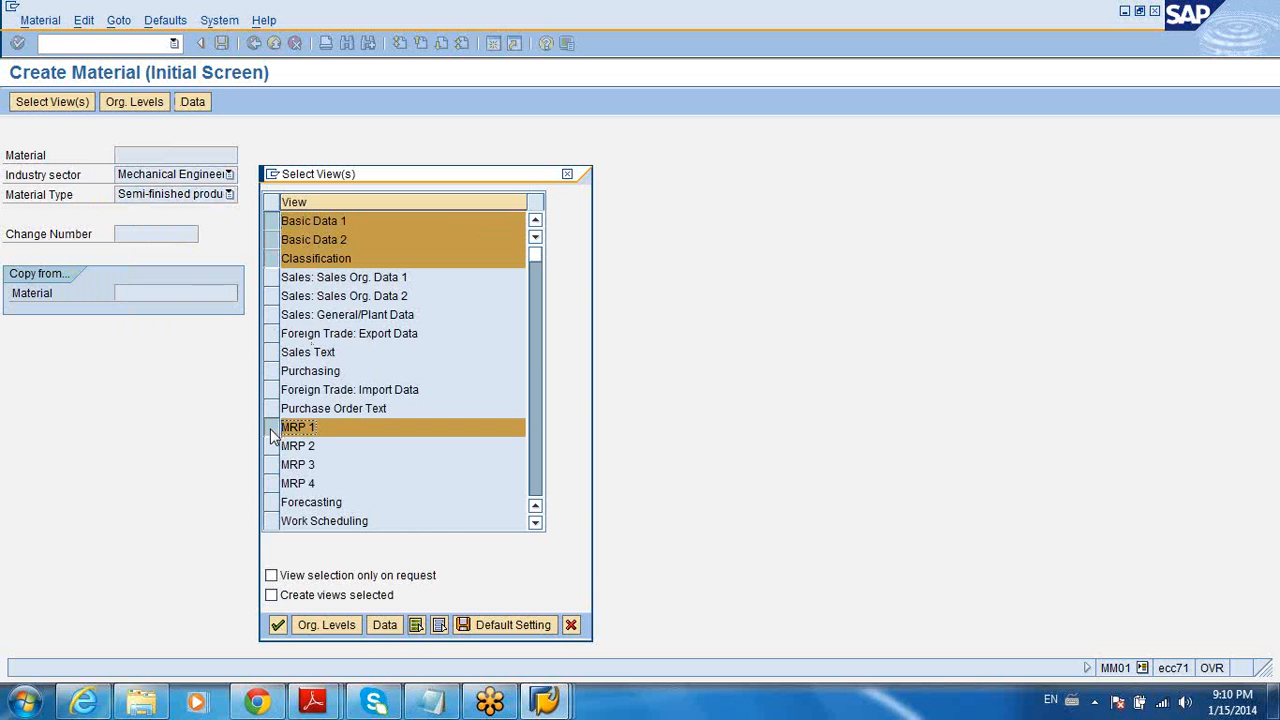
pyautogui.click(273, 371)
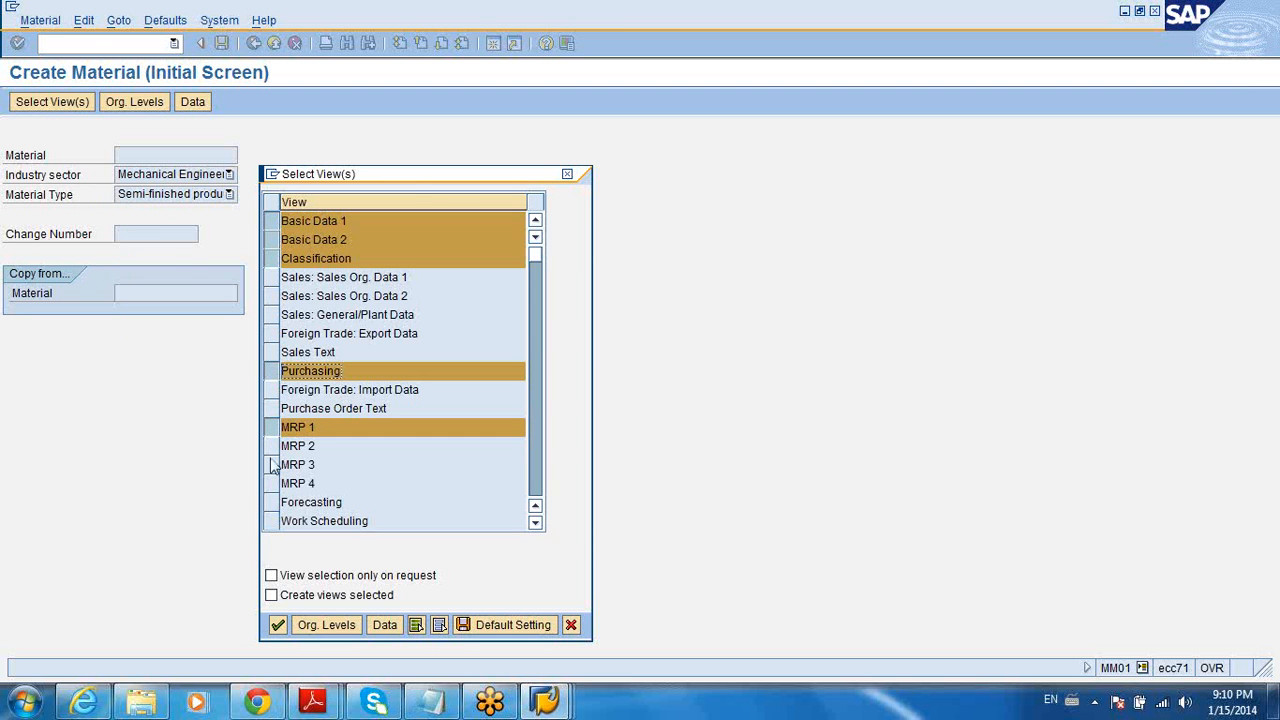
pyautogui.click(279, 624)
pyautogui.write('1000')
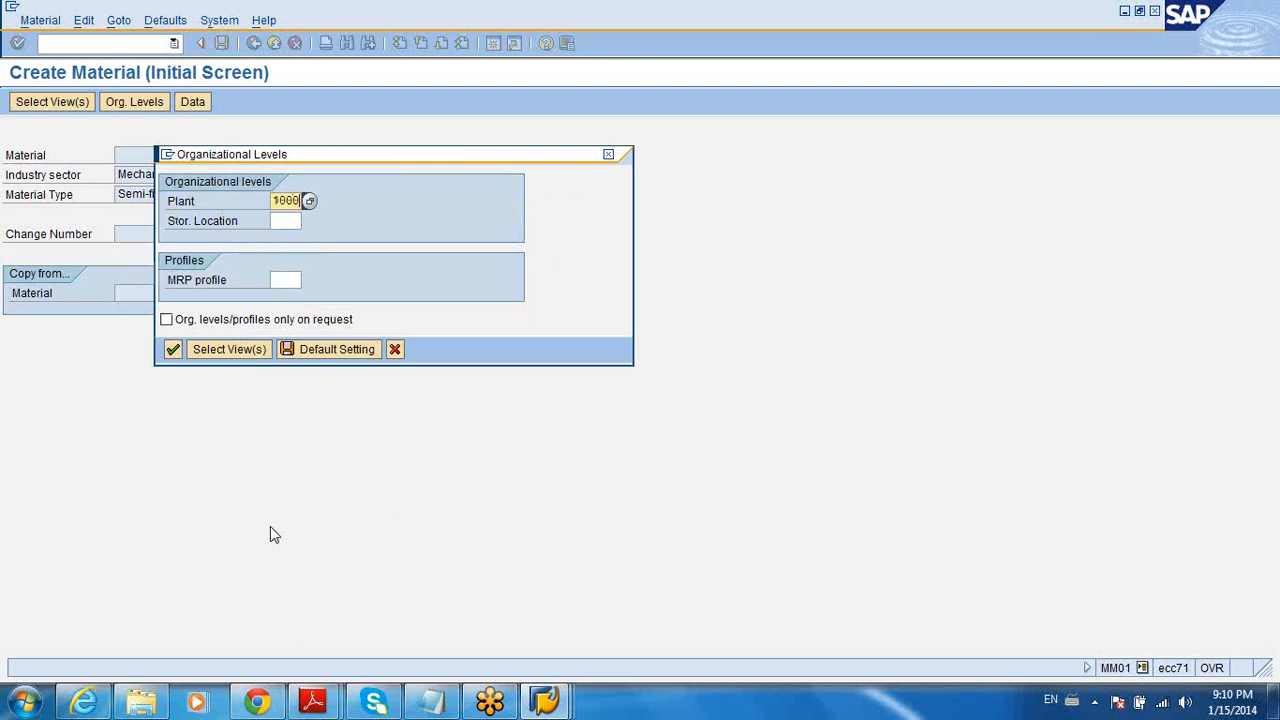
pyautogui.press('Return')
# Set the new material's base unit of measure to EA (Each) from the list of possible units
pyautogui.click(171, 254)
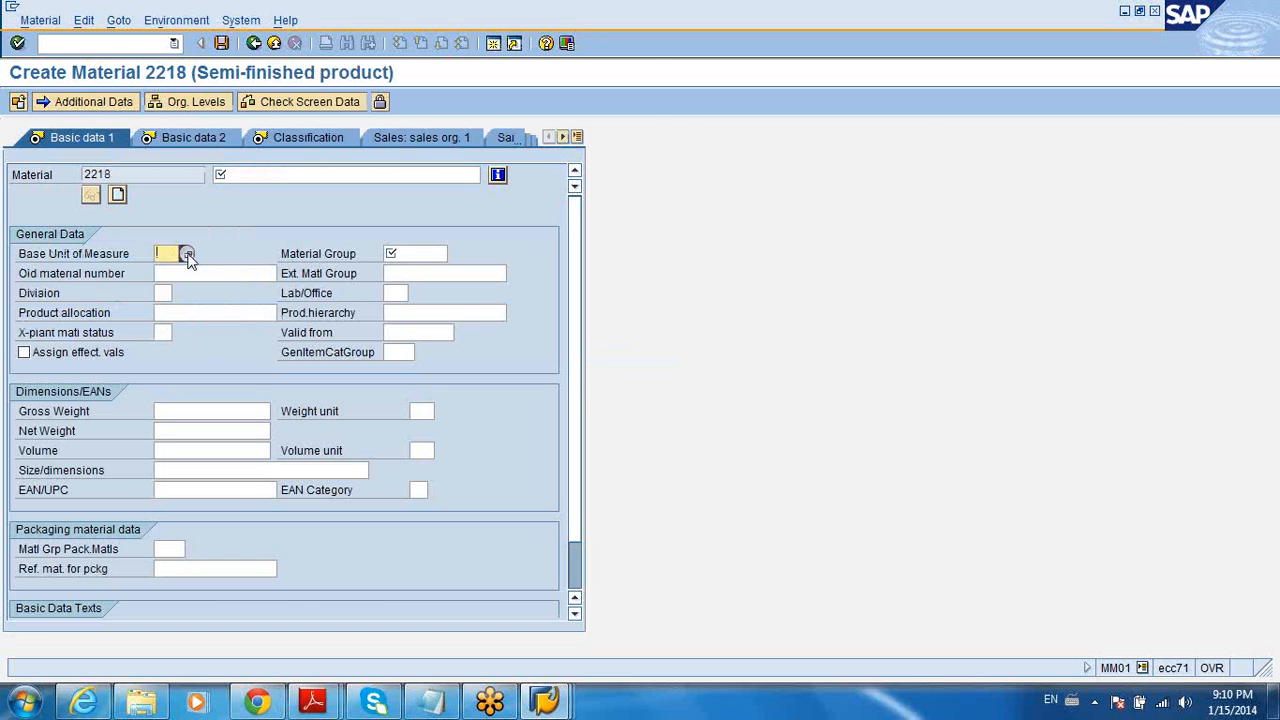
pyautogui.click(188, 252)
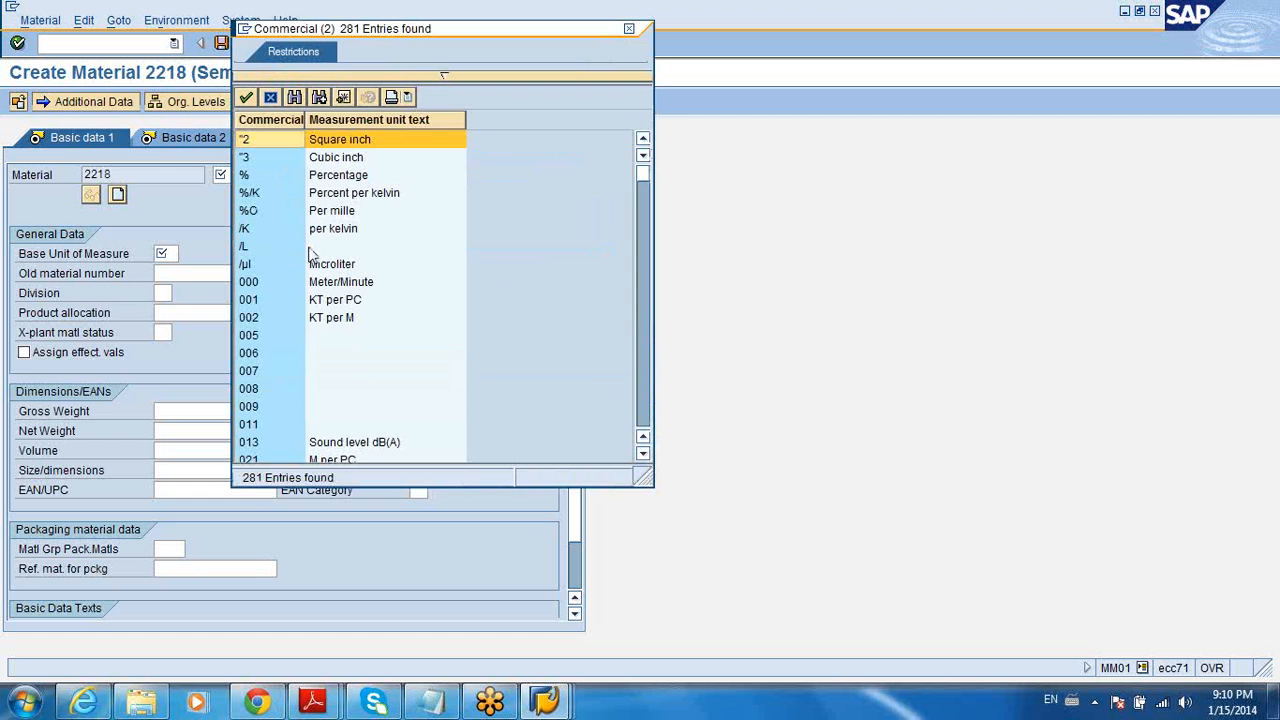
pyautogui.click(645, 362)
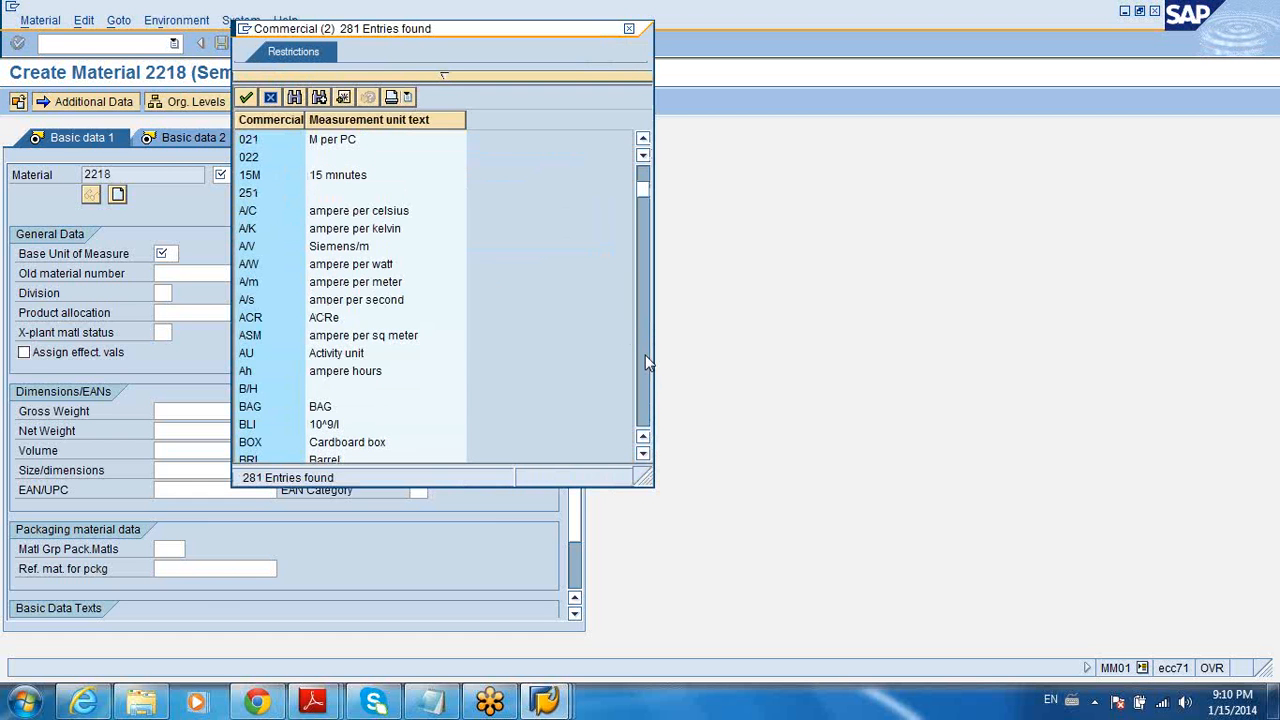
pyautogui.click(645, 362)
pyautogui.click(645, 362)
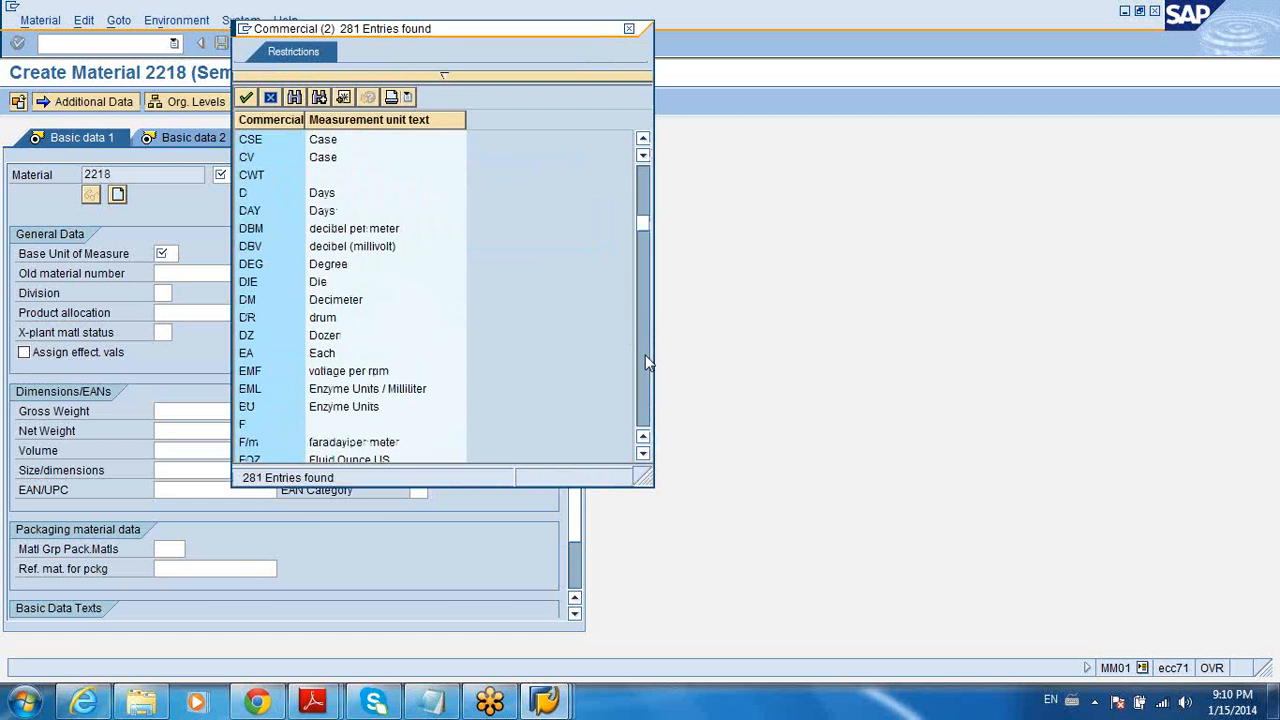
pyautogui.doubleClick(322, 354)
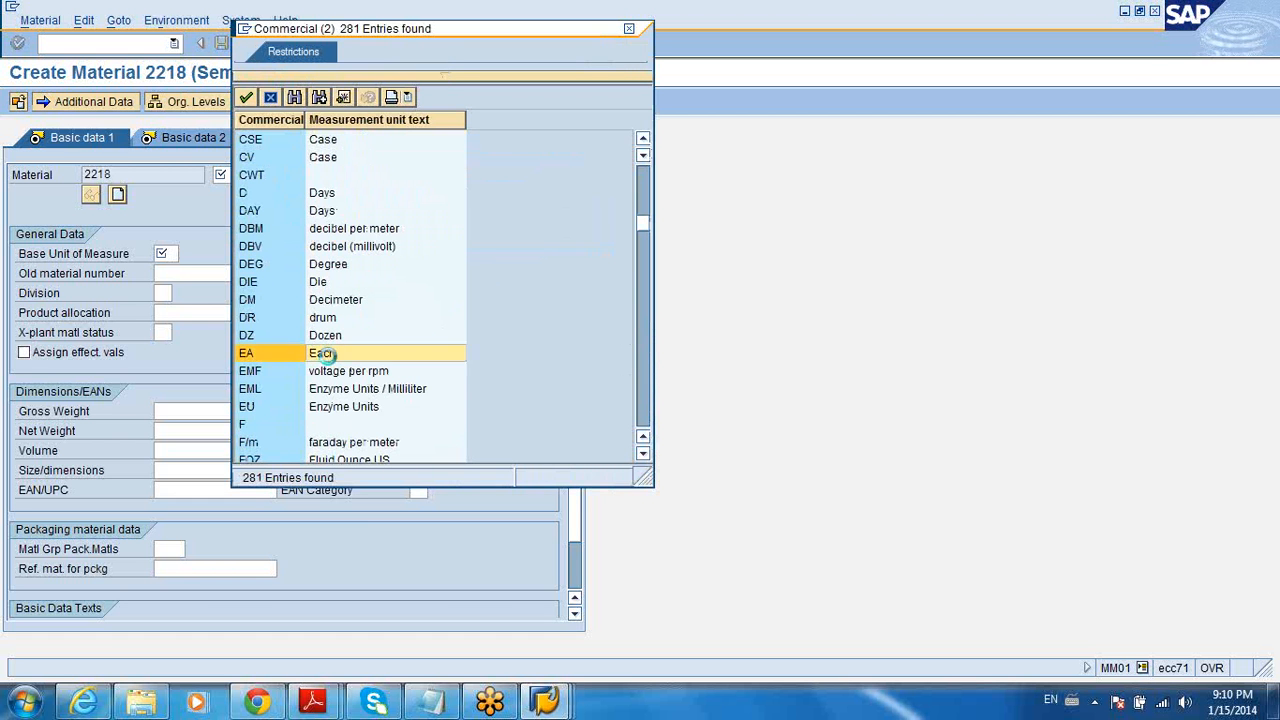
# Enter "testing" as the new material's description
pyautogui.click(268, 172)
pyautogui.write('t')
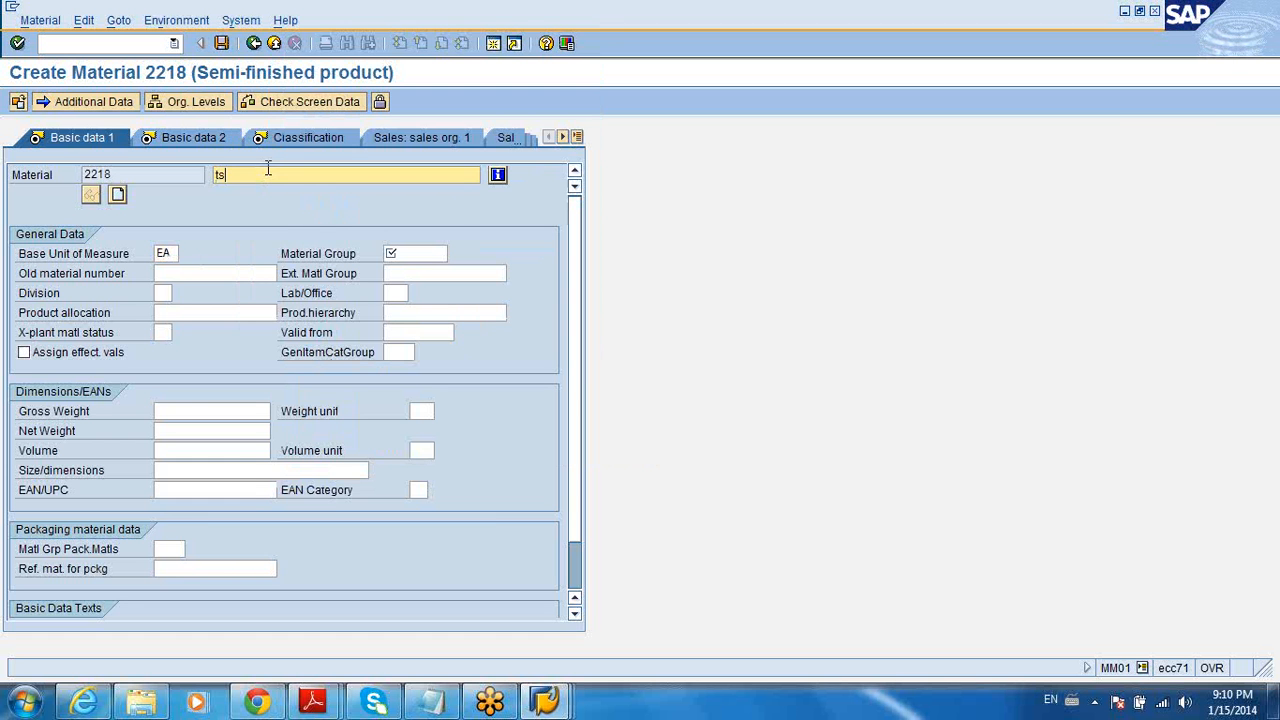
pyautogui.write('esting')
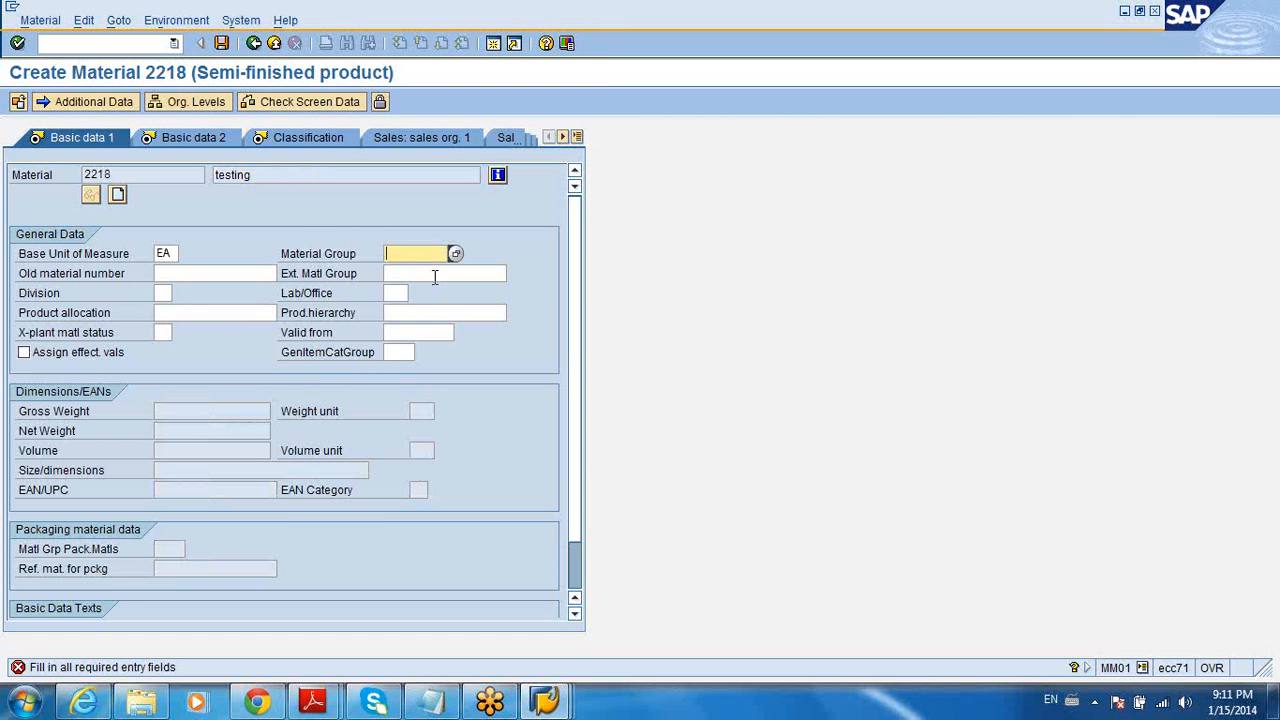
# Pick a material group for the new material from the possible entries and continue to the Basic Data 2 view
pyautogui.click(455, 255)
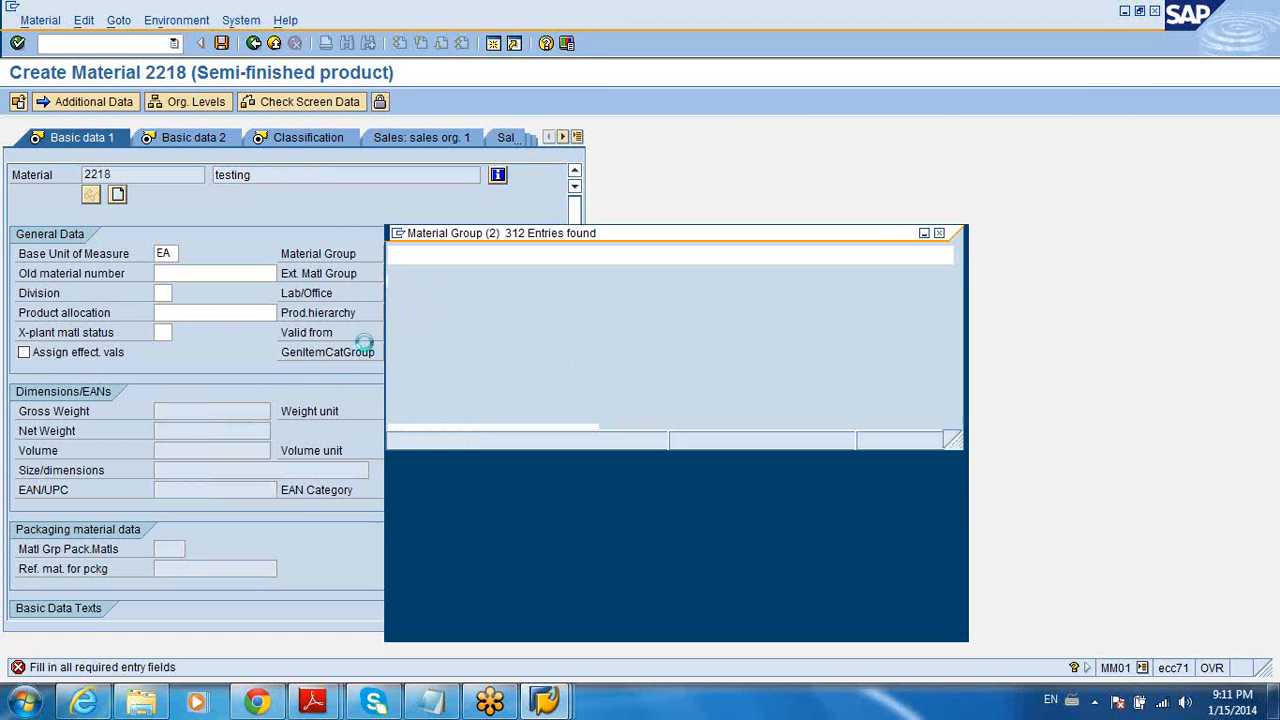
pyautogui.doubleClick(470, 287)
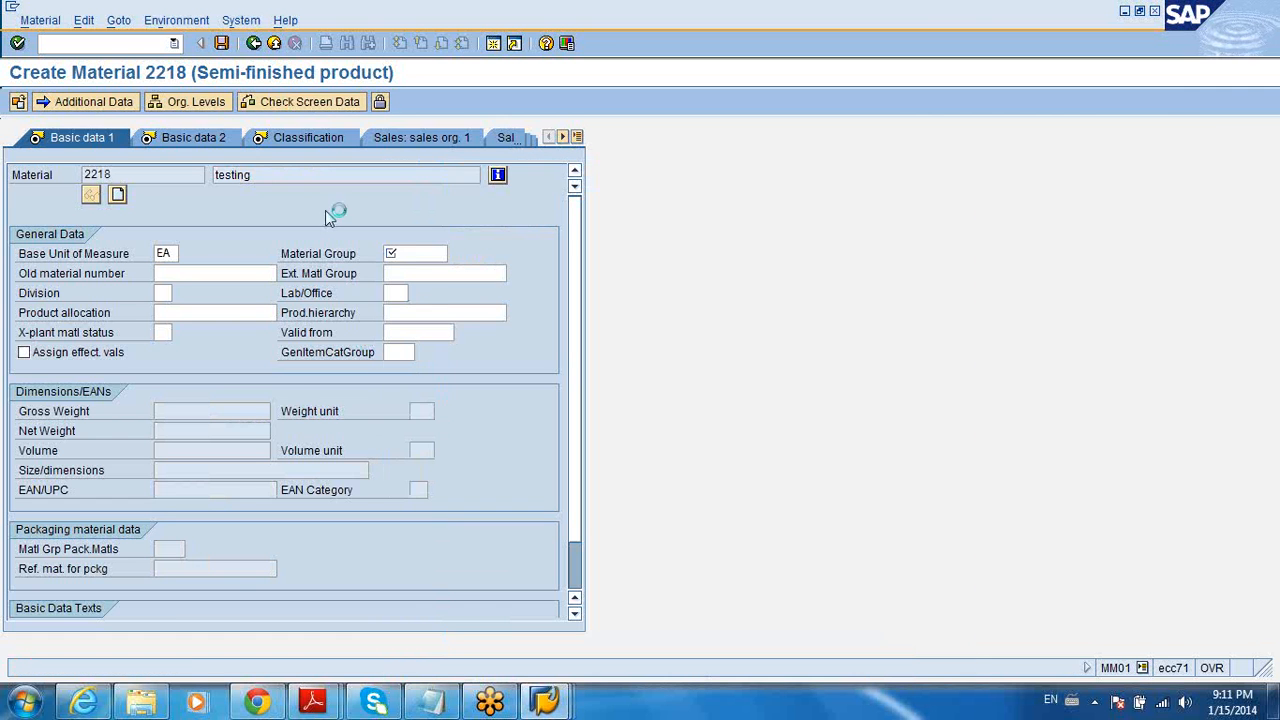
pyautogui.press('Return')
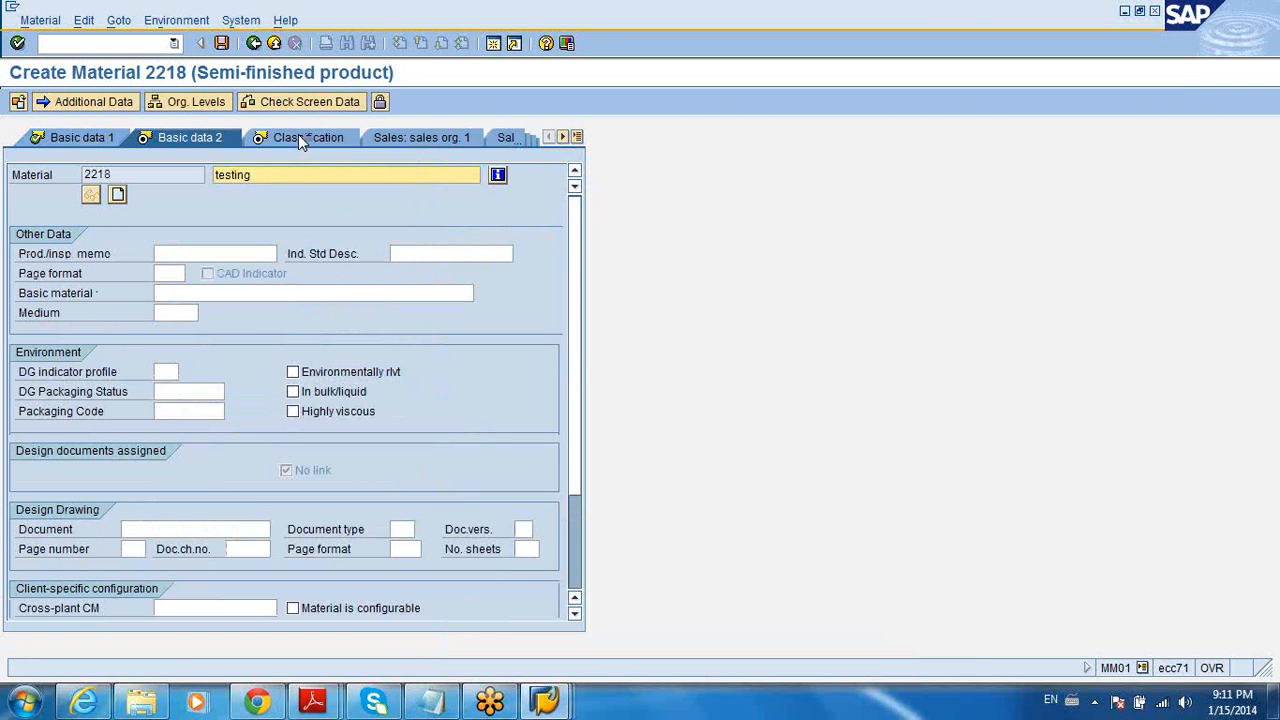
# Open the new material's classification with class type 200, Material (configurable objects), and examine the class type description
pyautogui.click(298, 136)
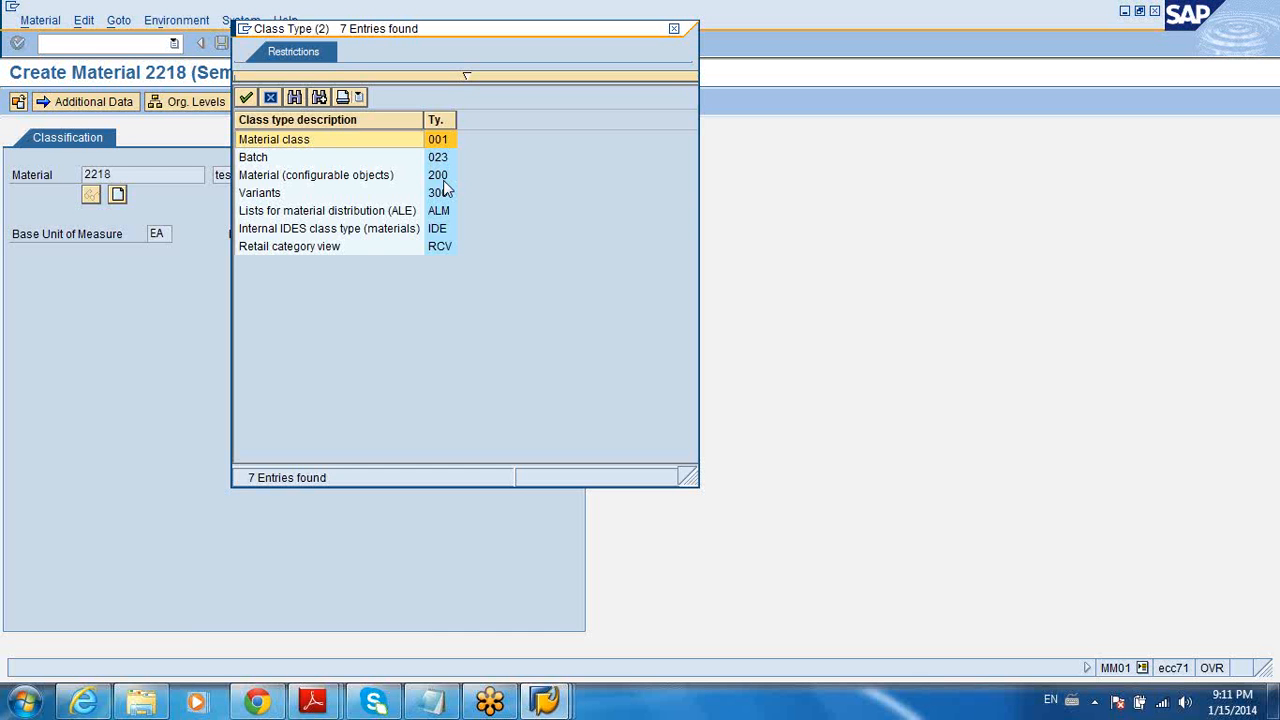
pyautogui.doubleClick(442, 178)
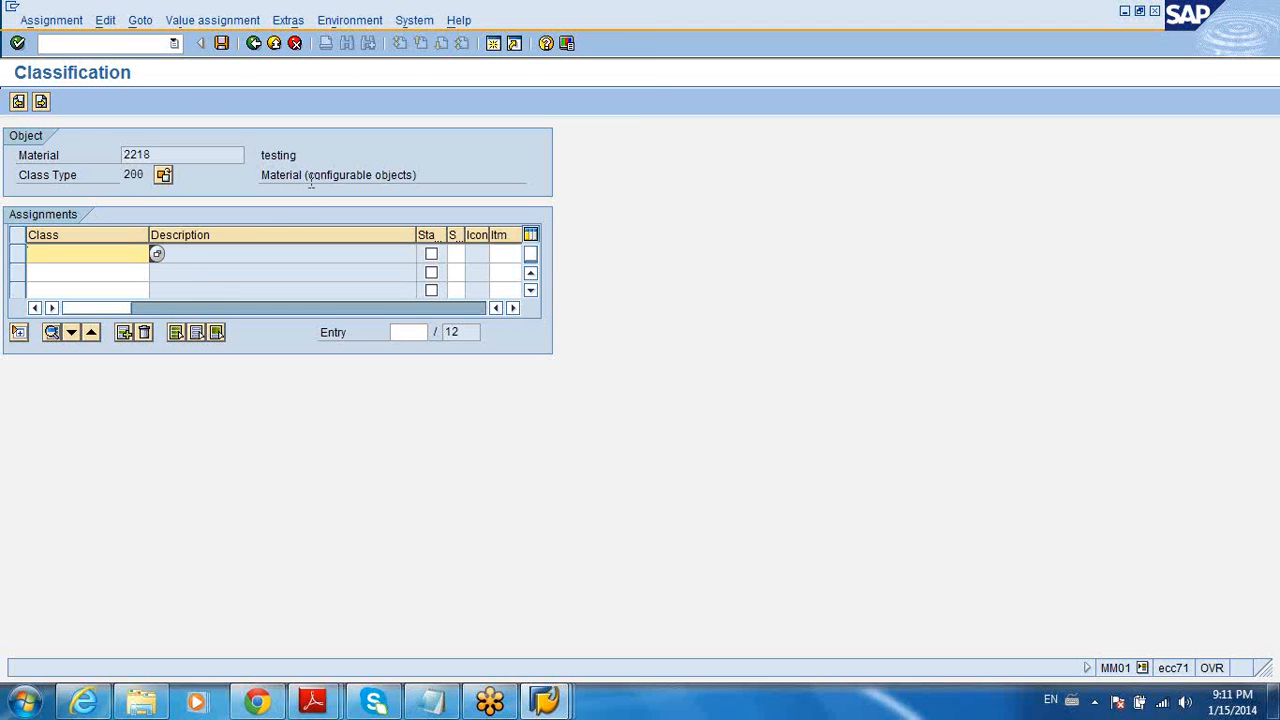
pyautogui.moveTo(306, 175); pyautogui.dragTo(418, 181)
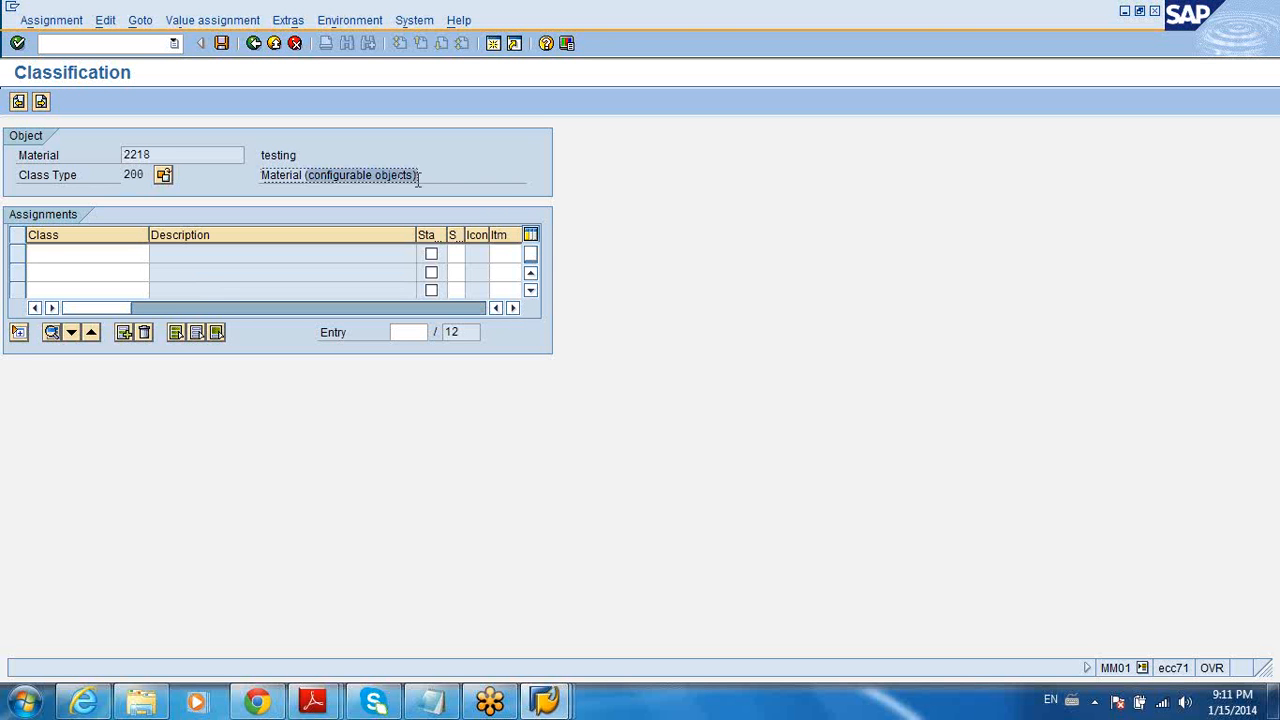
# Exit the classification and material creation without saving the data, returning to SAP Easy Access
pyautogui.click(256, 47)
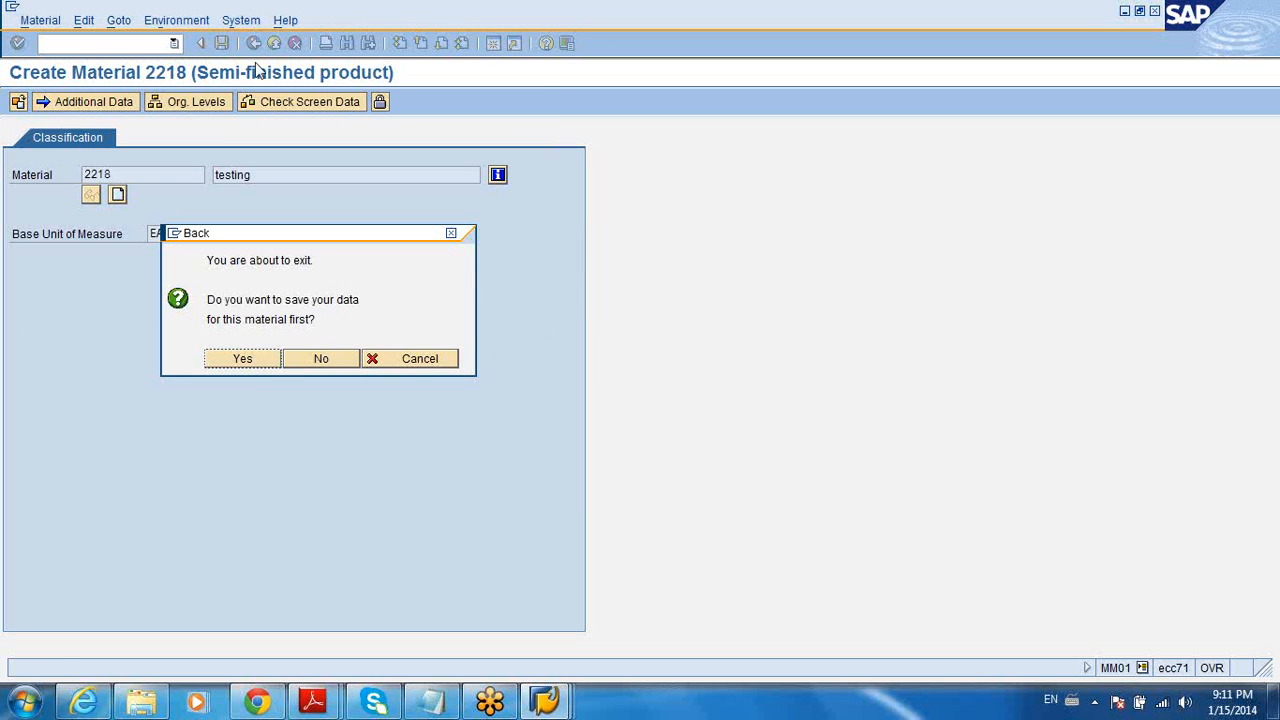
pyautogui.click(296, 362)
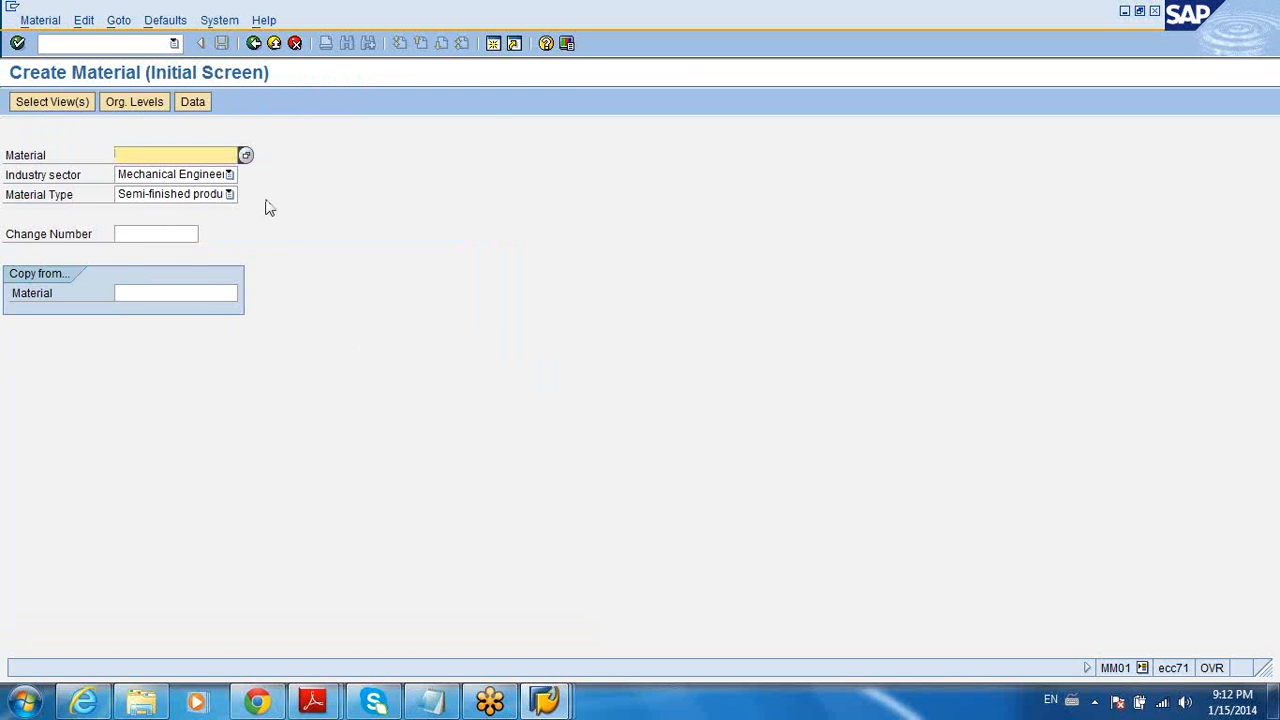
pyautogui.click(256, 47)
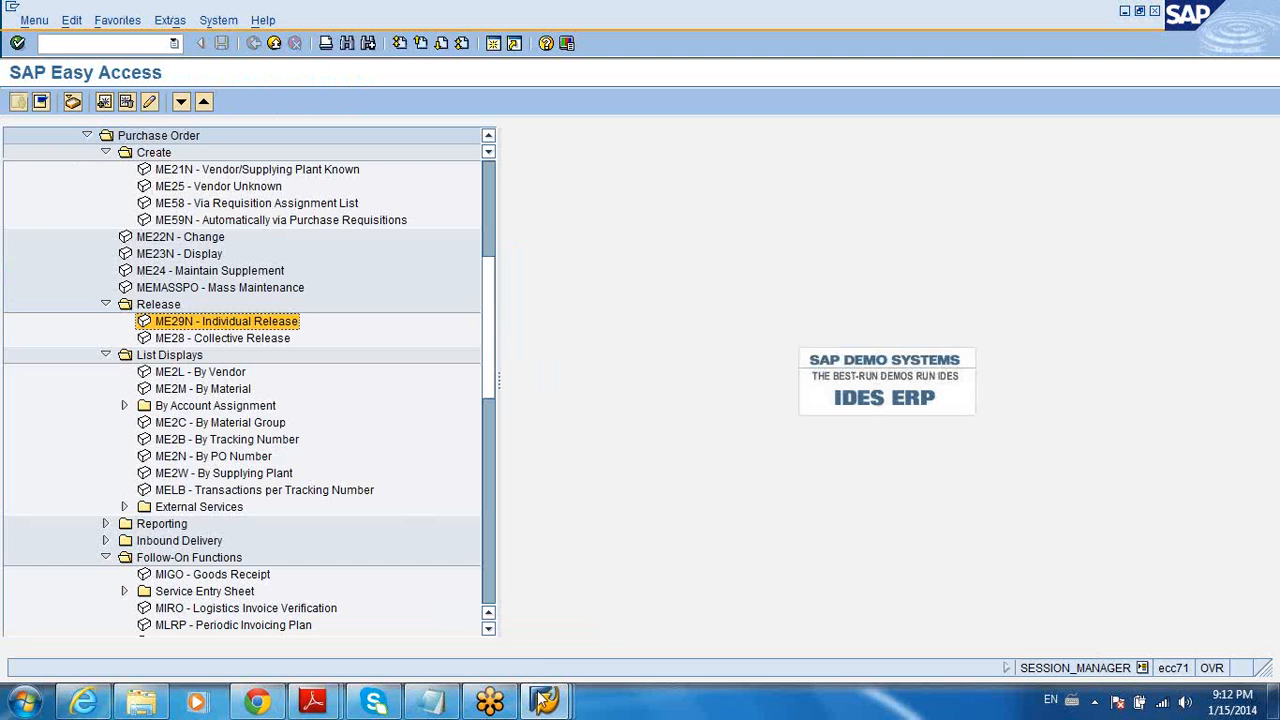
# Switch to the Notepad notes and review the Message issue, Release procedures and Classification lines at the end of the list
pyautogui.click(431, 700)
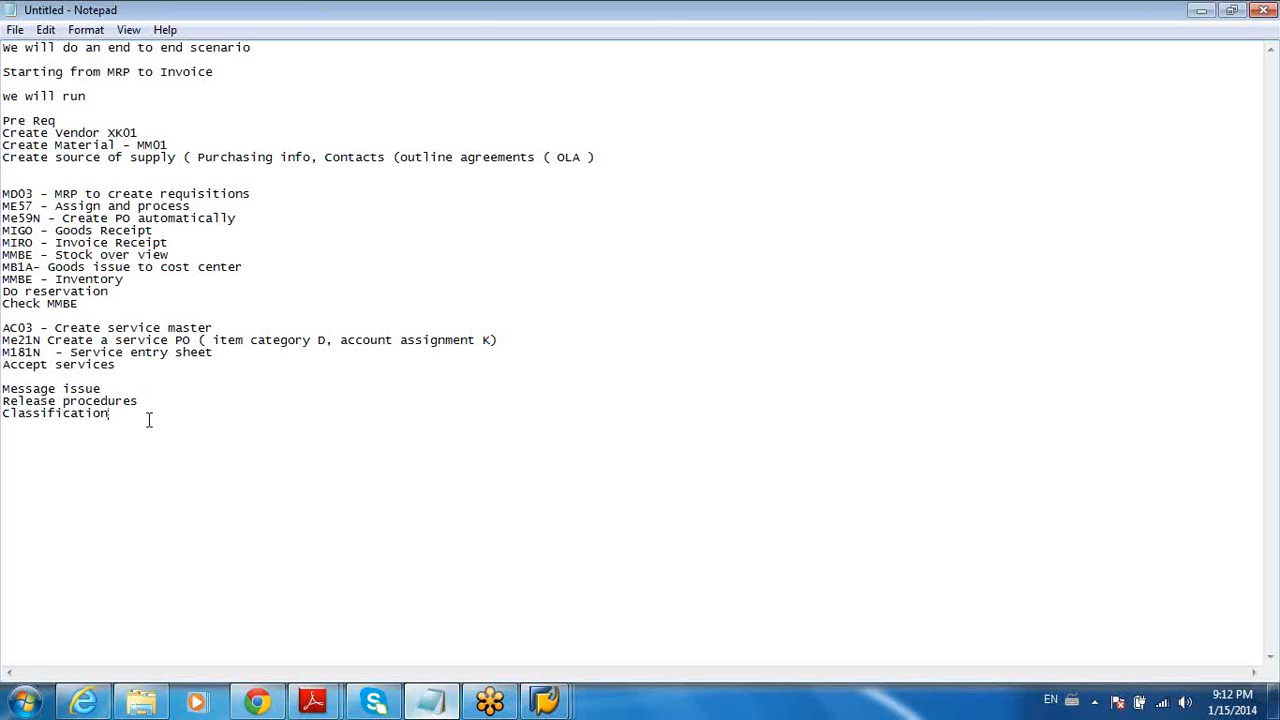
pyautogui.click(113, 388)
pyautogui.moveTo(113, 388); pyautogui.dragTo(3, 390)
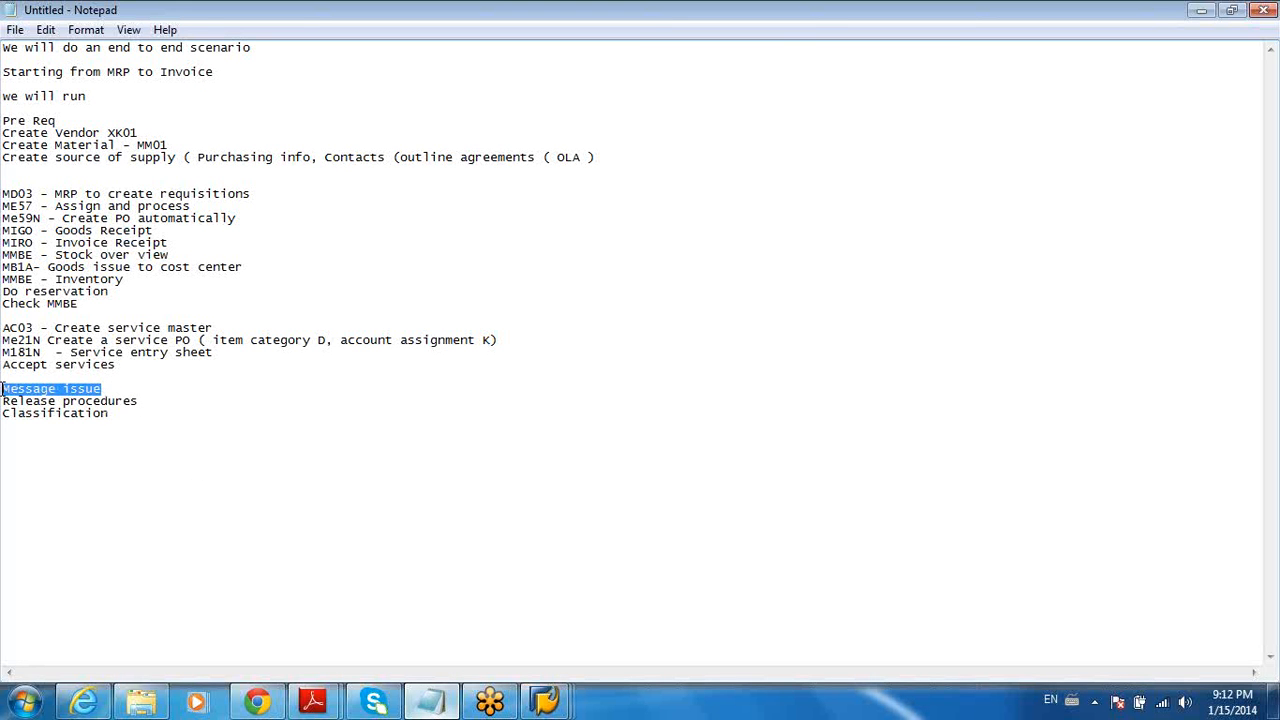
pyautogui.click(141, 400)
pyautogui.moveTo(146, 400); pyautogui.dragTo(3, 400)
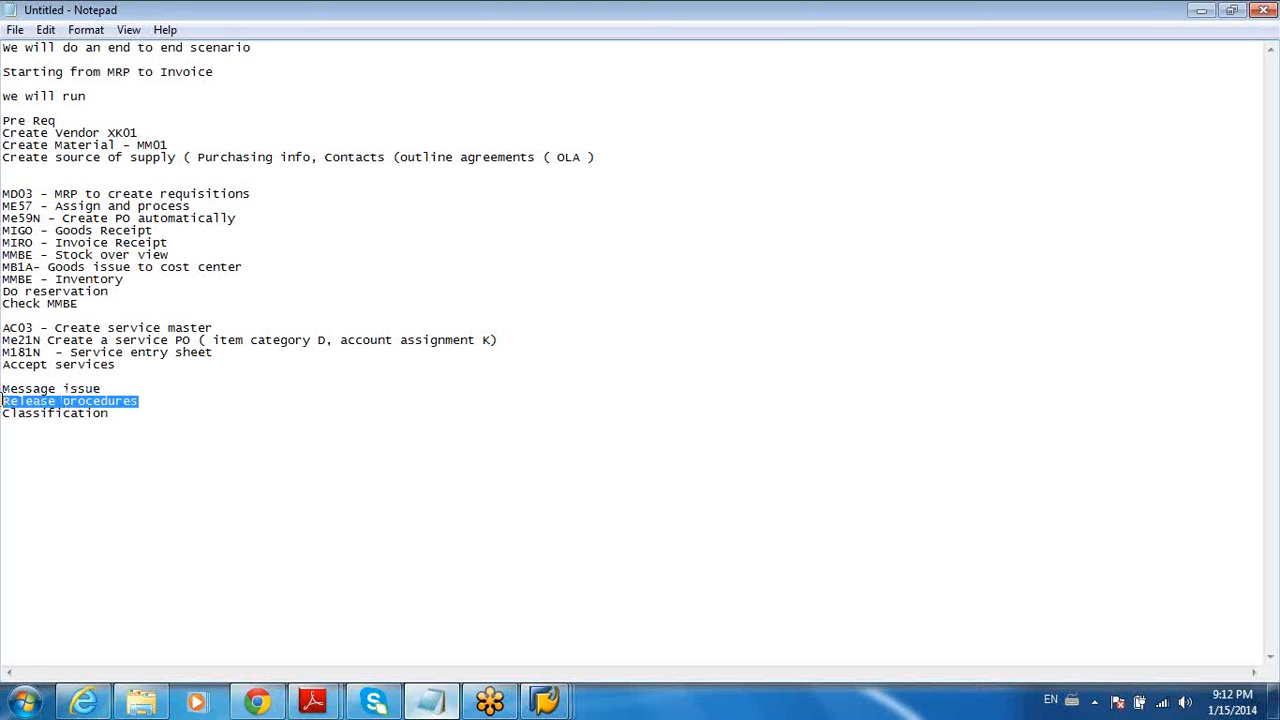
pyautogui.click(110, 413)
pyautogui.moveTo(110, 413); pyautogui.dragTo(2, 388)
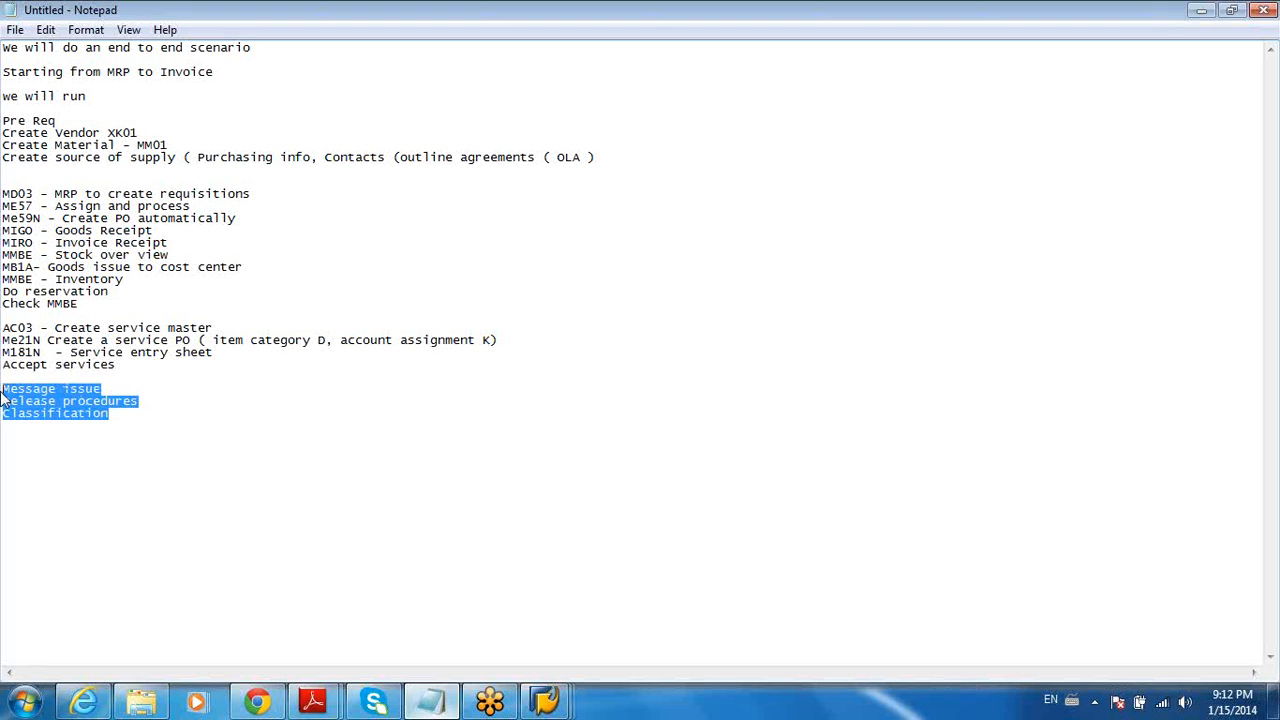
pyautogui.click(128, 437)
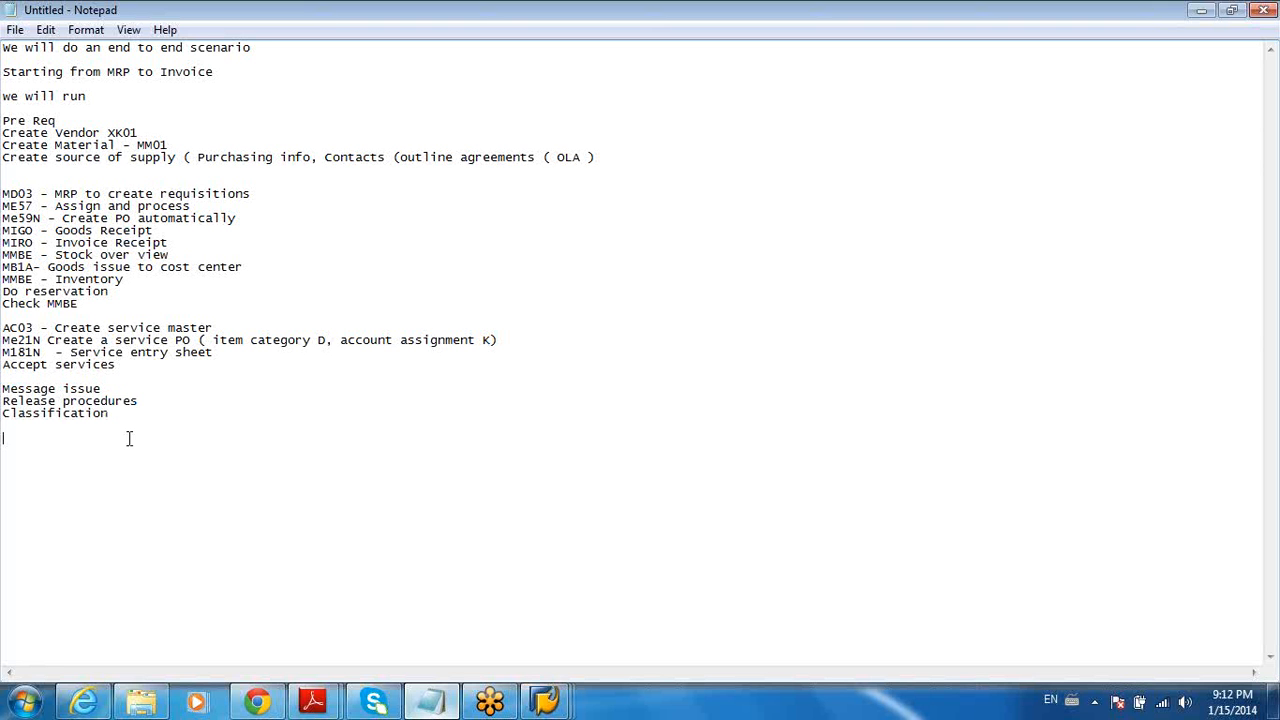